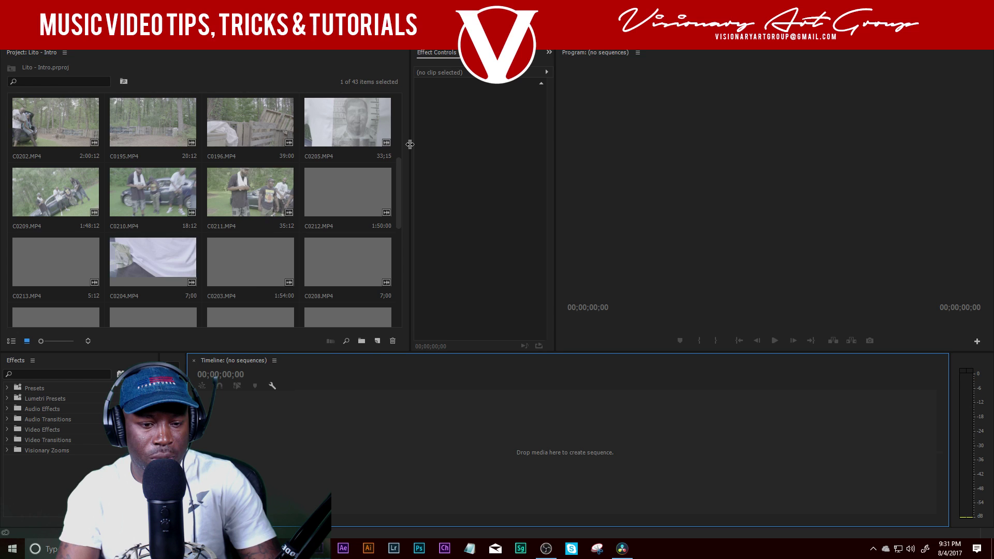
right_click(703, 548)
left_click(739, 532)
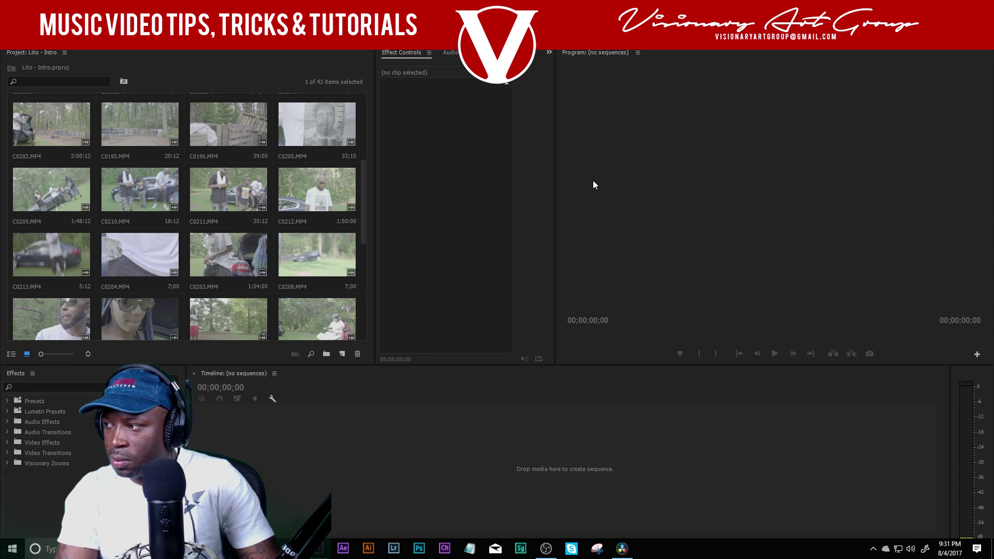
left_click(376, 382)
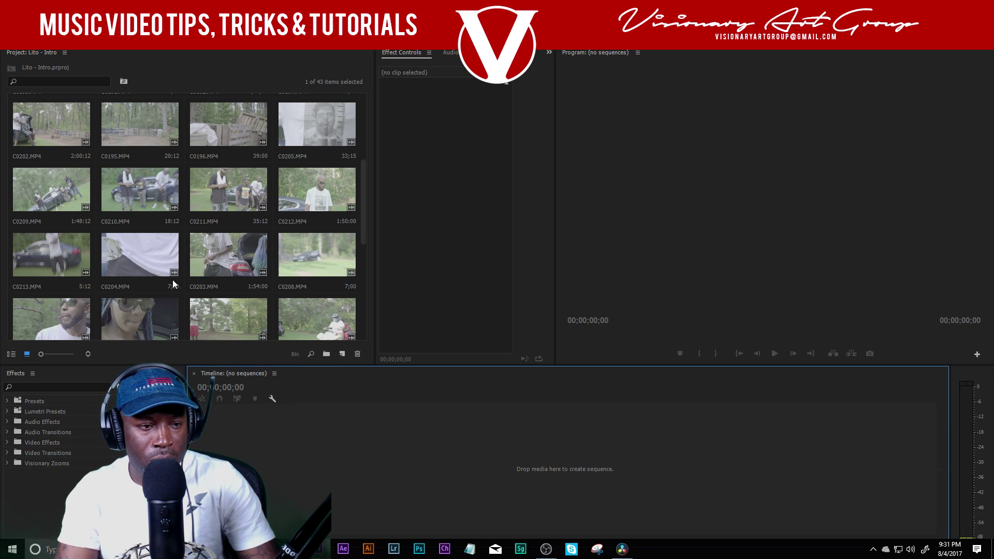
- Create a sequence from the Intro audio track and shift the audio so it starts about 22 seconds into the timeline
scroll(182, 237, "down", 5)
left_click_drag(63, 302, 420, 451)
left_click_drag(412, 398, 410, 384)
left_click_drag(389, 475, 434, 474)
- Listen to the song from near its beginning, replay its opening, and widen the Effect Controls area
left_click(363, 398)
key("space")
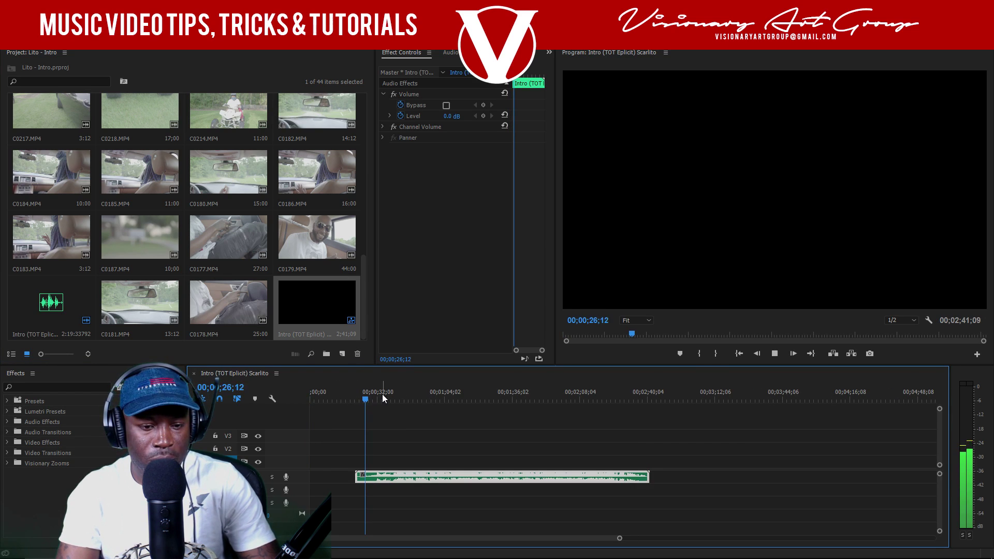
left_click(386, 397)
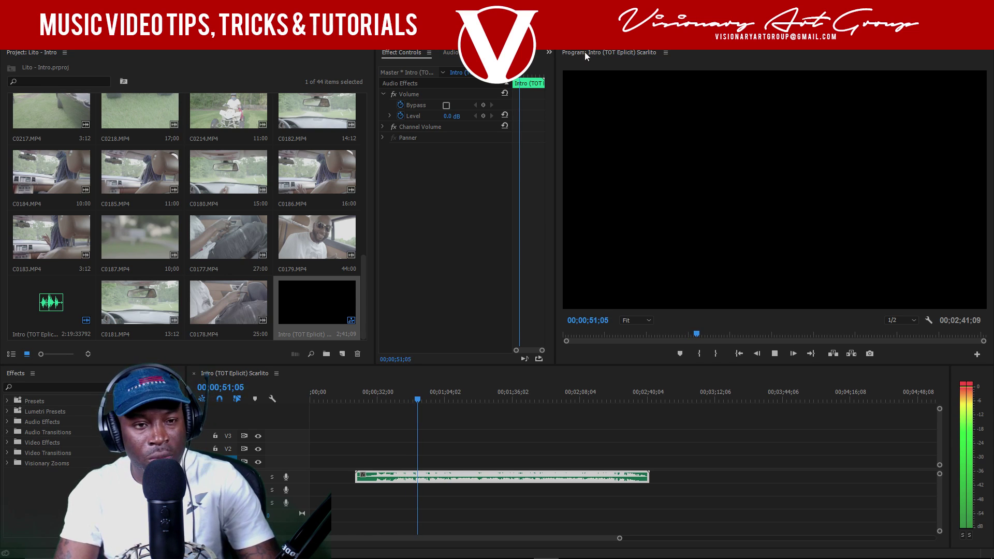
left_click(456, 188)
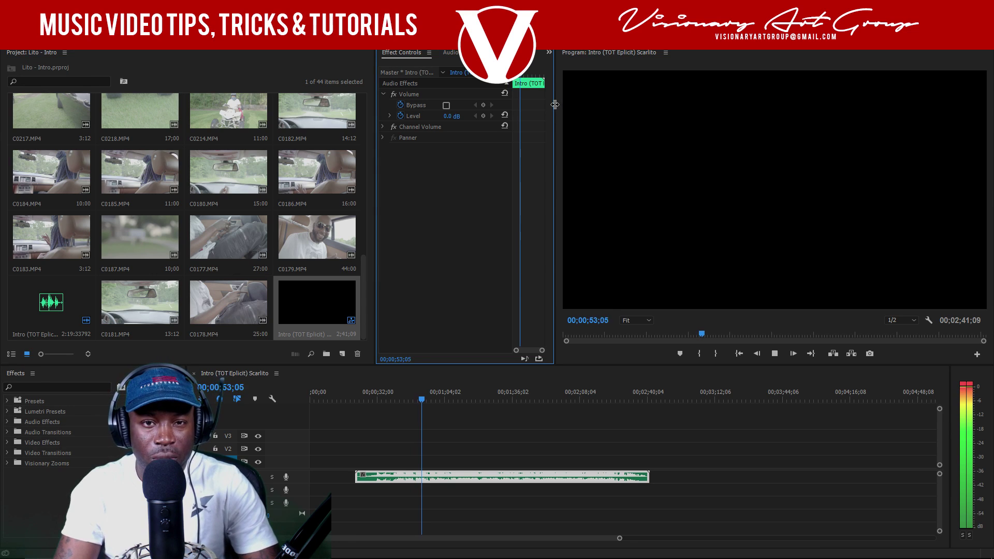
left_click_drag(556, 107, 588, 108)
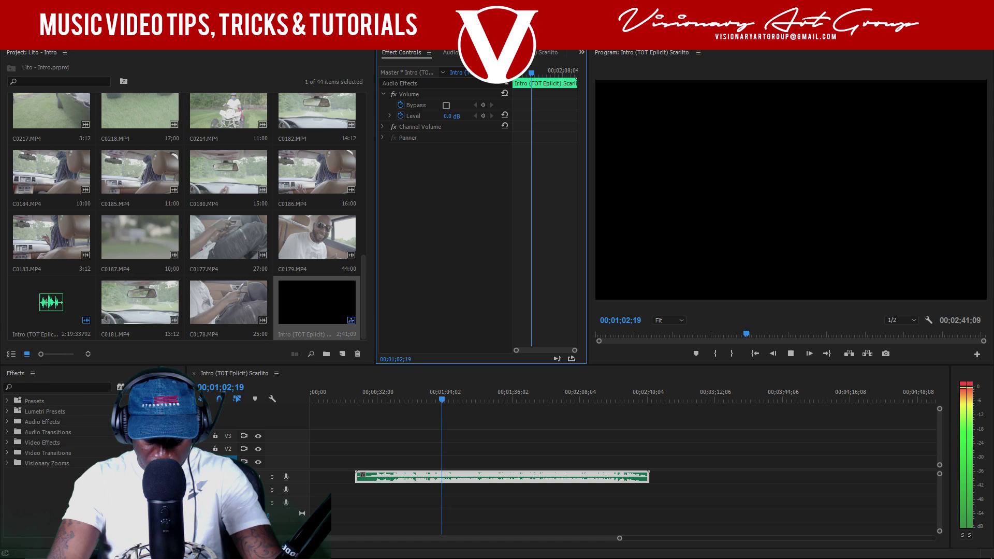
key("space")
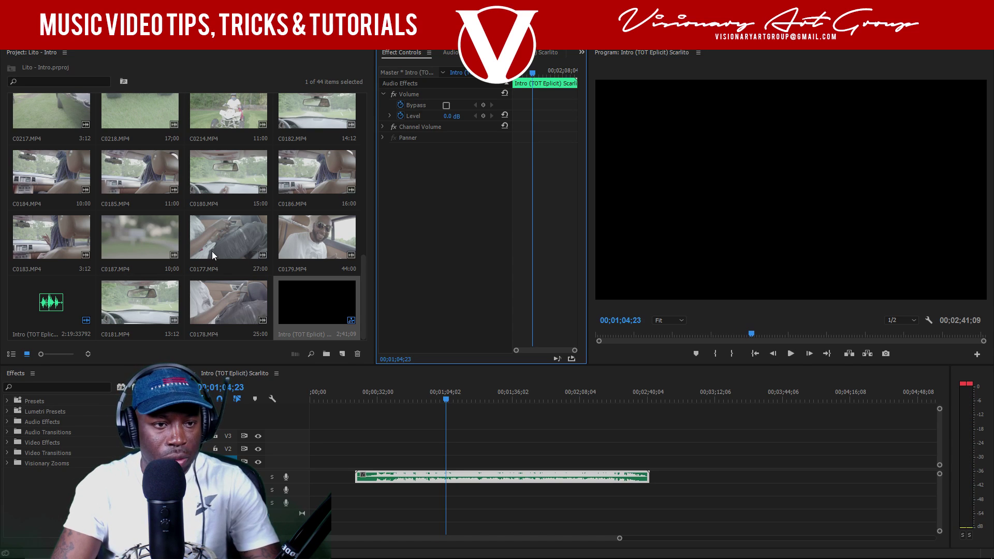
left_click(371, 399)
key("space")
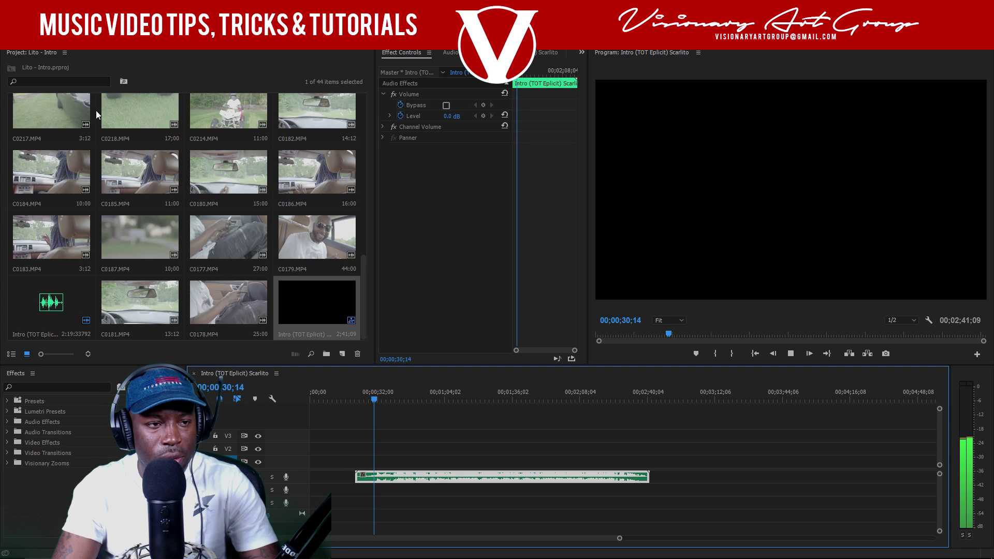
key("space")
- Sort the project clips by name
scroll(97, 115, "up", 2)
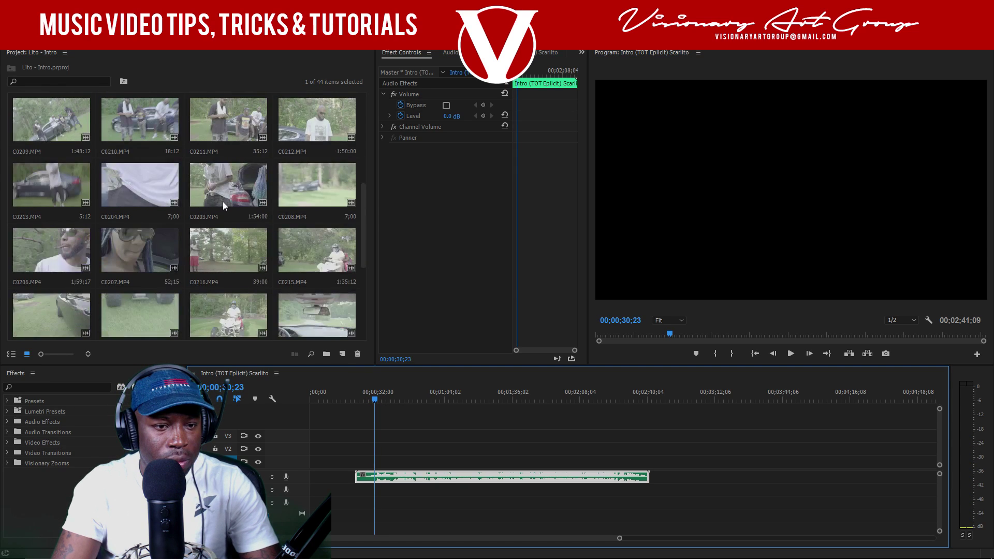
left_click(88, 354)
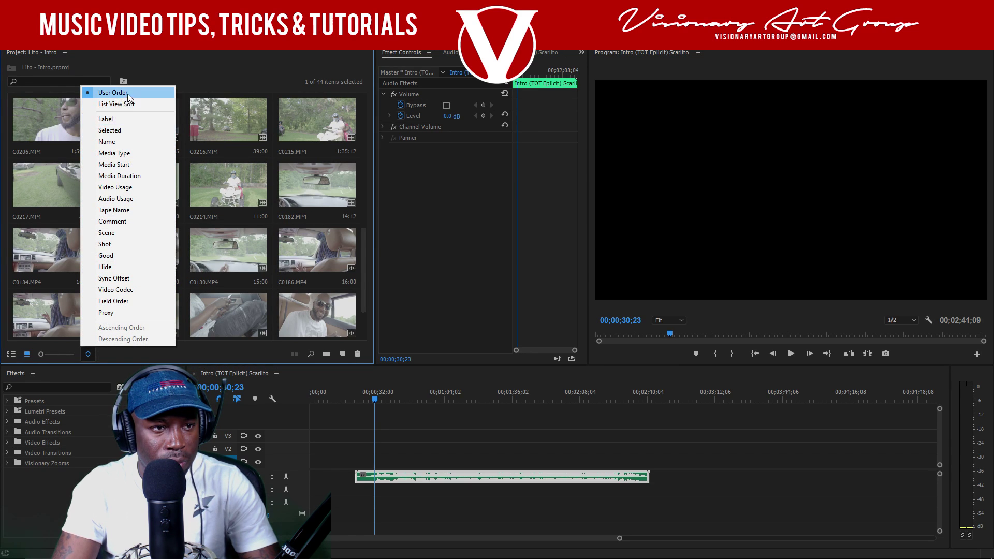
left_click(119, 141)
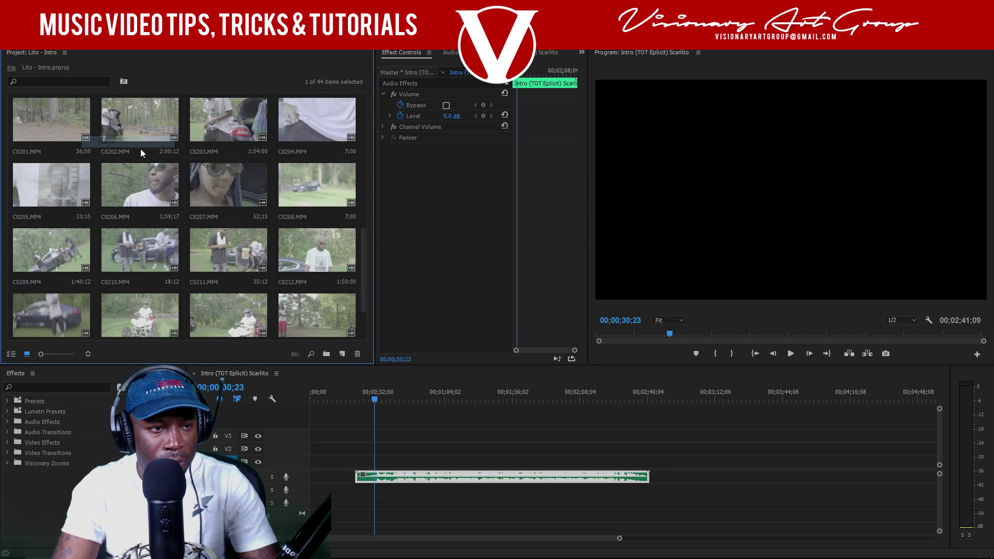
- Play the song, replay it from about 00;00;40, and zoom the timeline in slightly around the audio
key("space")
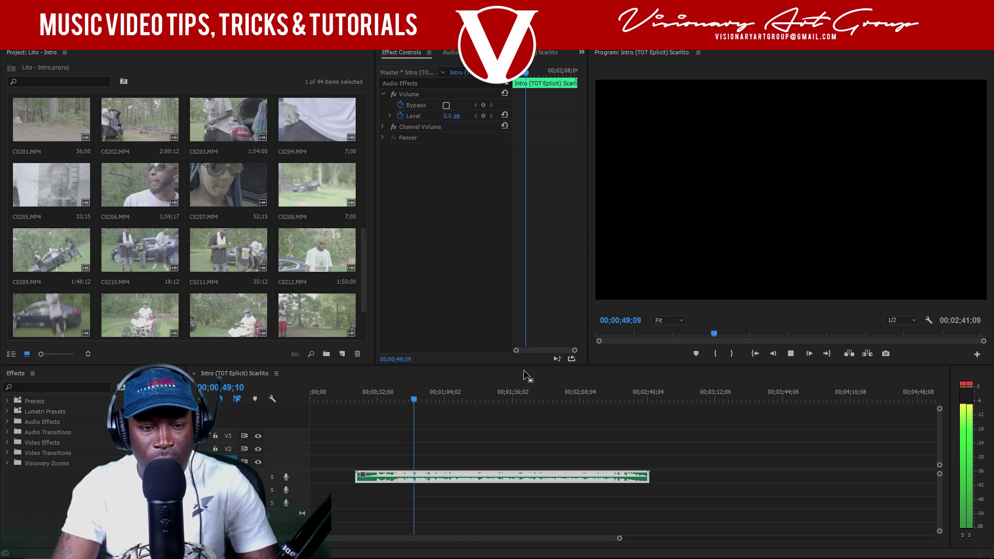
left_click_drag(413, 399, 394, 400)
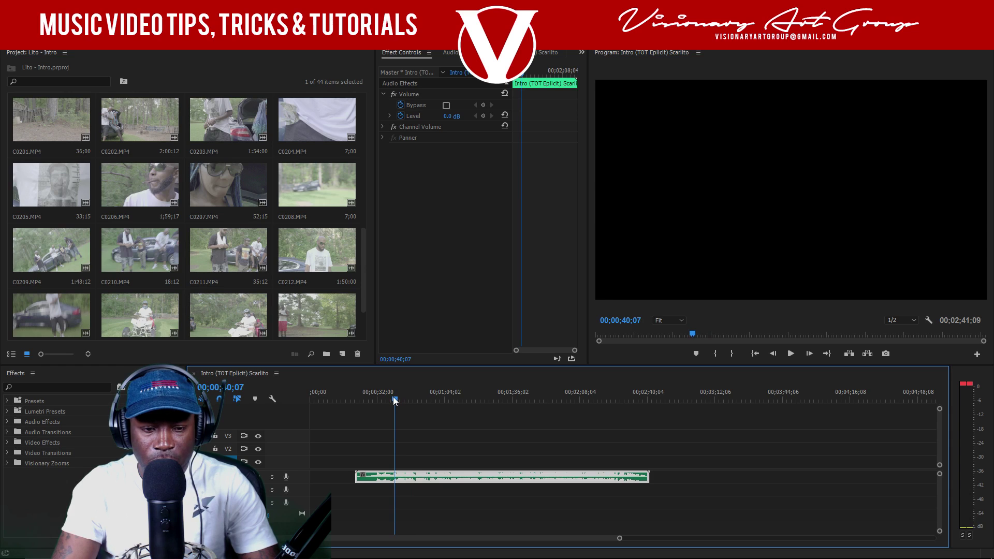
key("space")
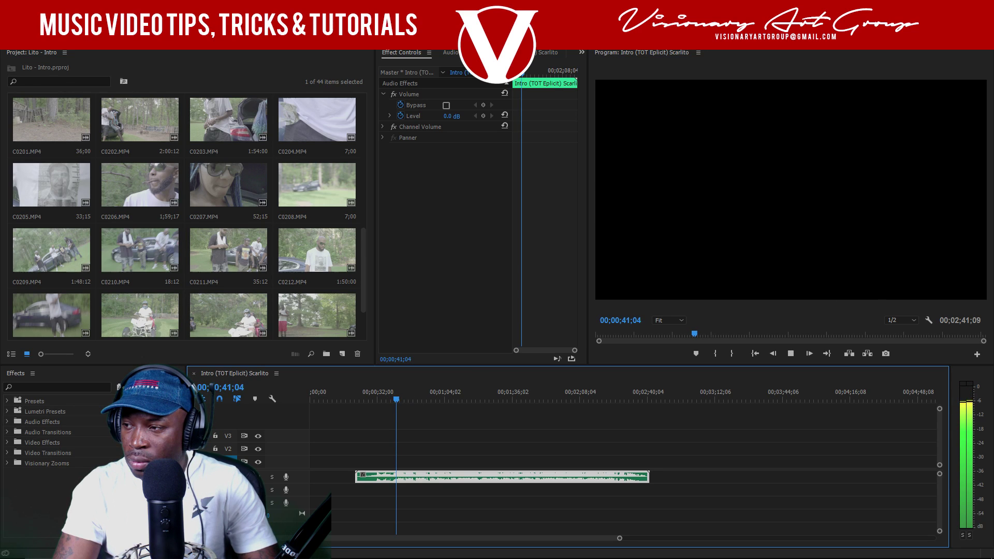
left_click_drag(621, 539, 601, 546)
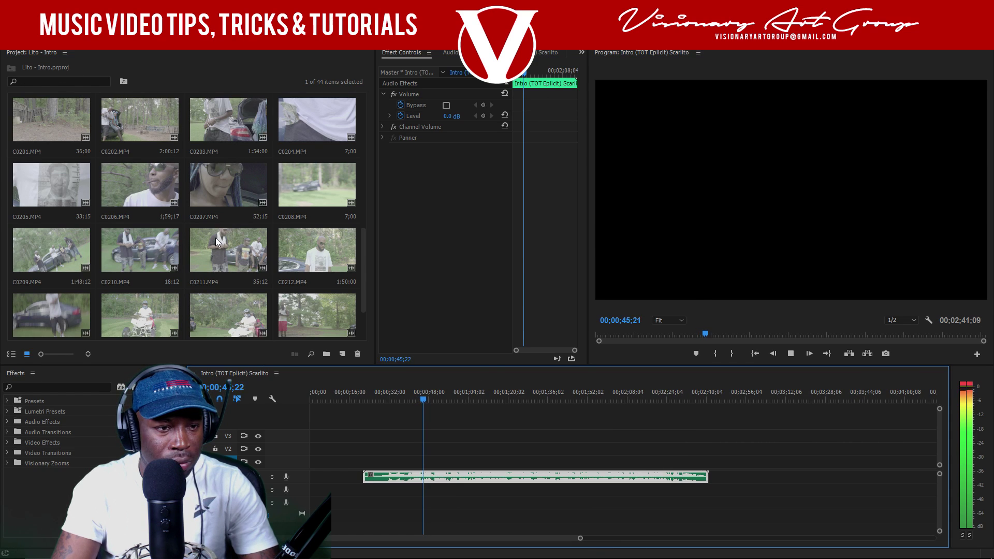
- Open clip C0206.MP4 in the Source monitor, enlarge the monitor, and scrub to the smoking close-up around 11:47:34
left_click_drag(363, 271, 363, 304)
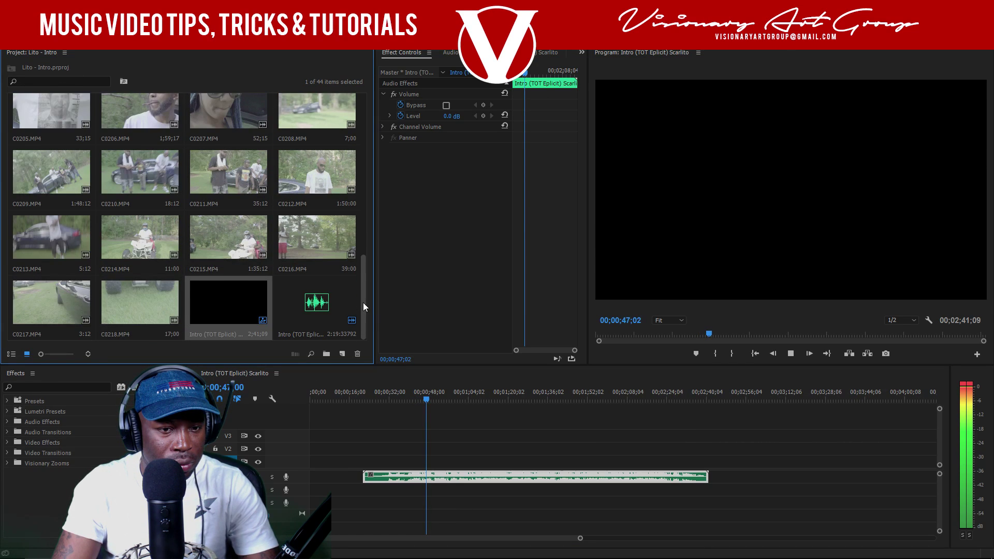
scroll(363, 303, "up", 1)
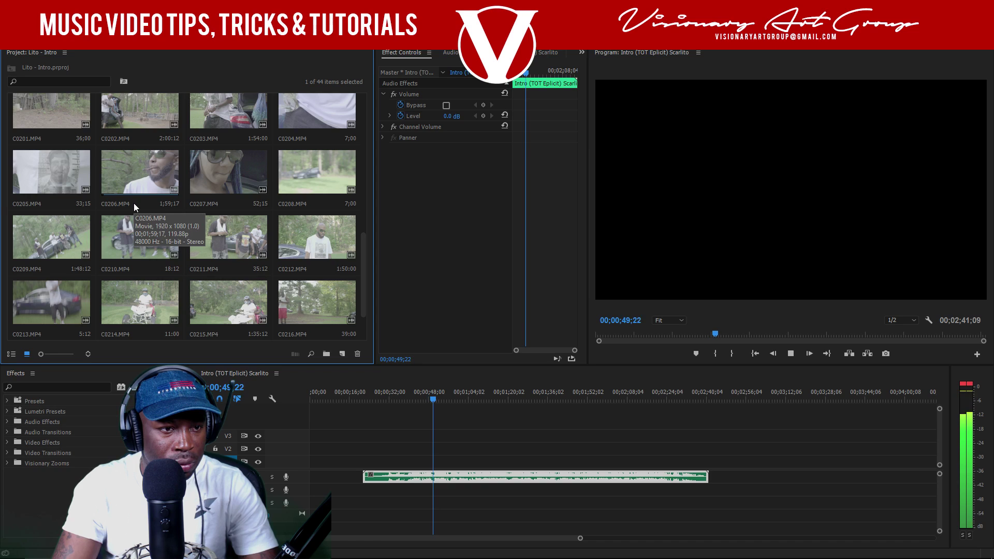
double_click(141, 174)
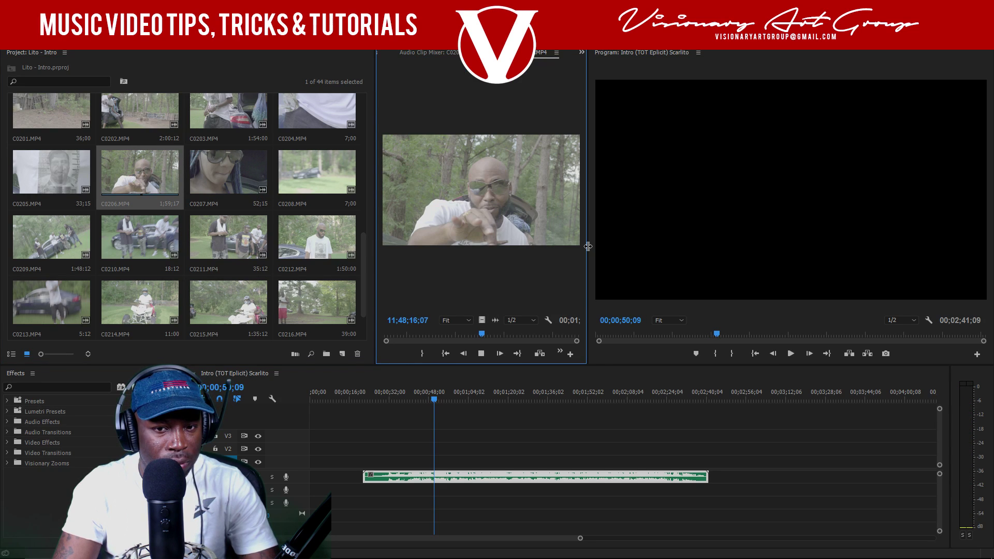
key("space")
left_click_drag(589, 246, 657, 244)
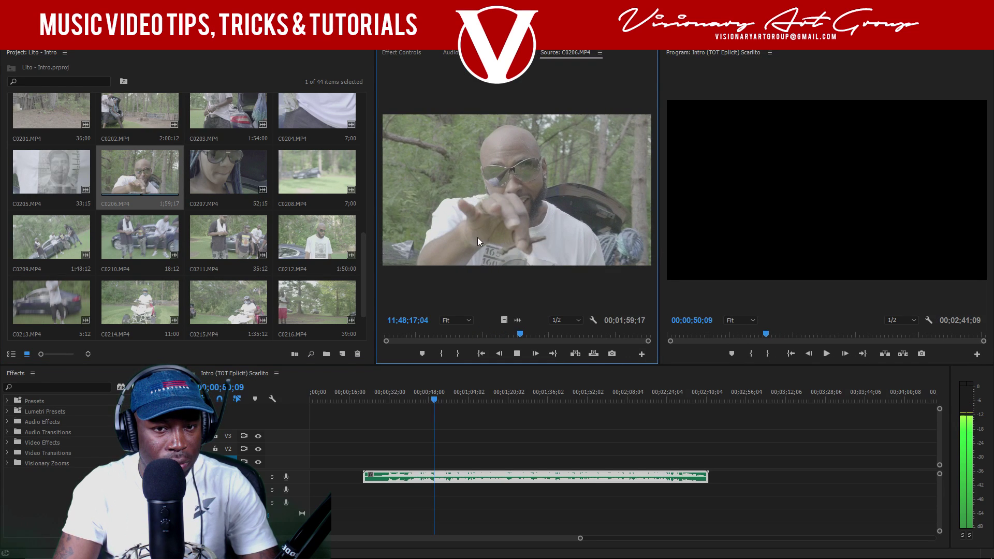
mouse_move(430, 334)
left_mouse_down()
mouse_move(369, 333)
mouse_move(445, 334)
mouse_move(426, 337)
left_mouse_up()
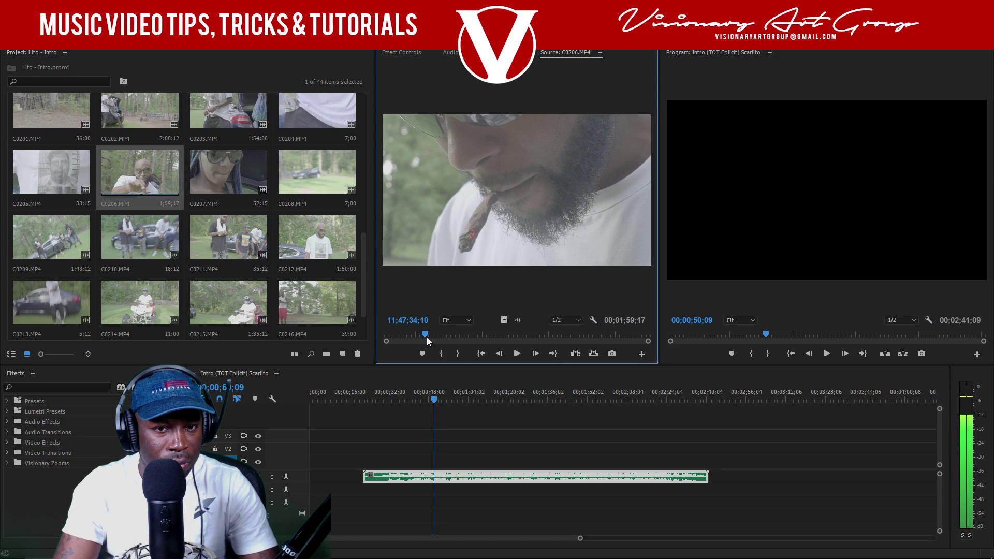
- Interpret the footage of clip C0206.MP4 at an assumed frame rate of 23.976 fps
right_click(132, 193)
mouse_move(224, 188)
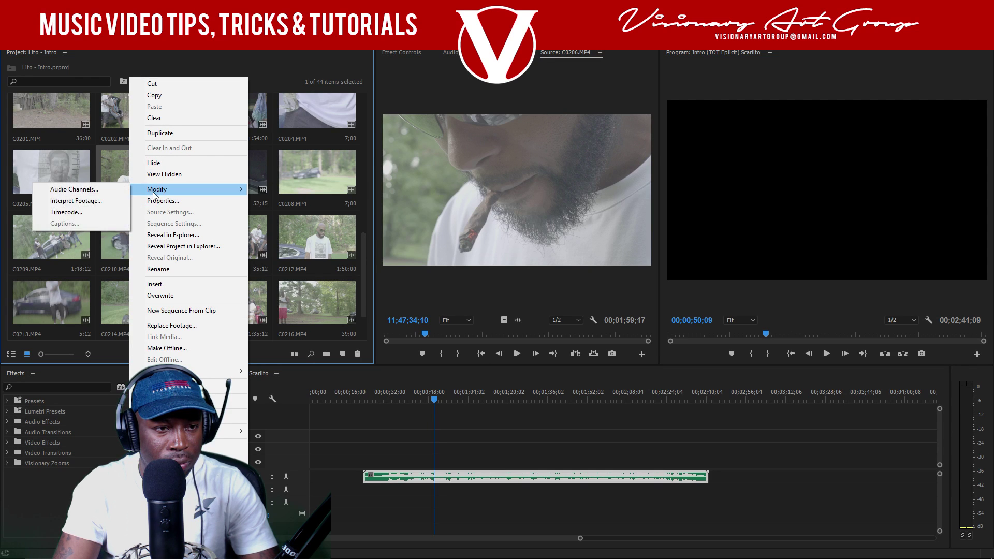
left_click(87, 203)
left_click(388, 164)
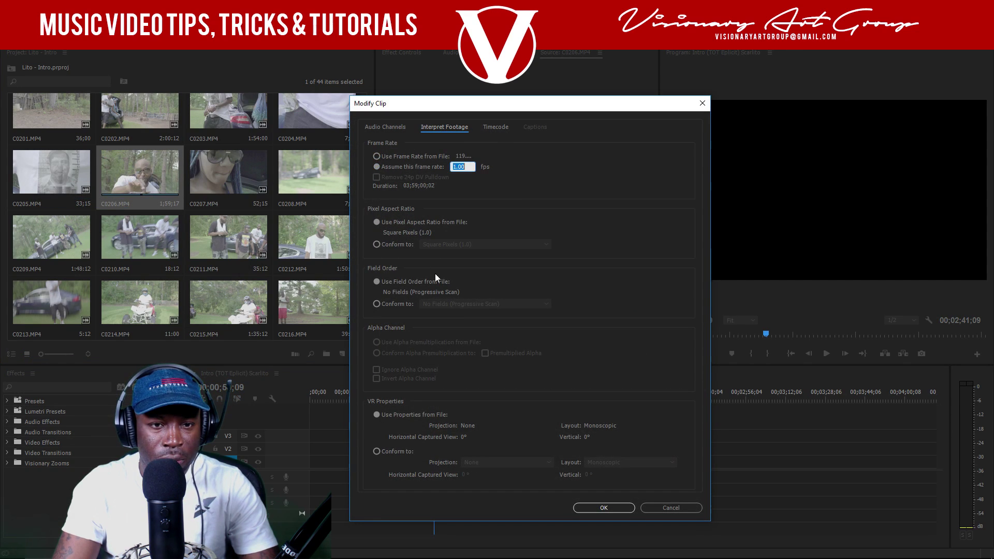
type("23.976")
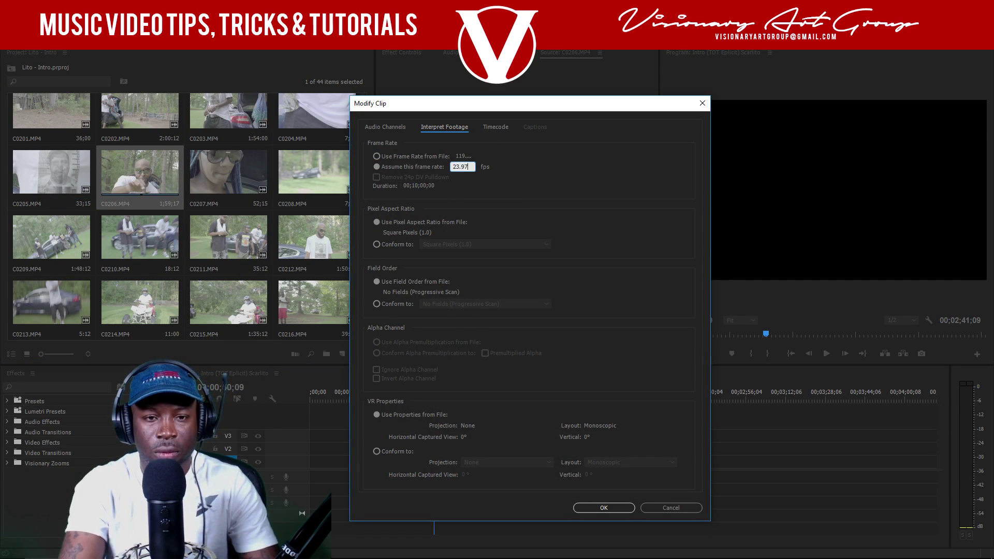
key("Return")
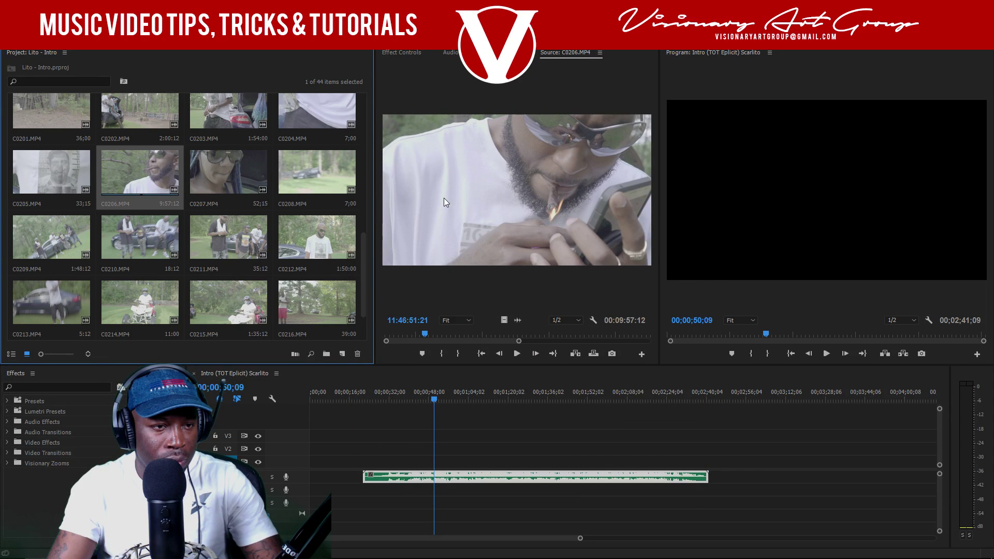
- Scrub through the slowed C0206.MP4 clip over its full range and mark an In point at about 11:48:11
left_click(411, 334)
left_click_drag(411, 334, 648, 342)
left_click_drag(417, 335, 393, 338)
key("space")
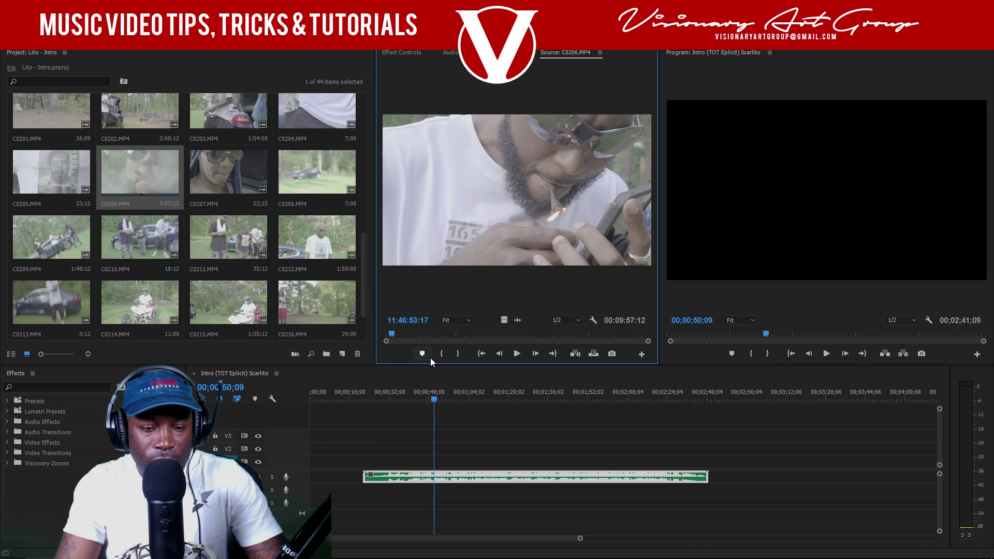
left_click_drag(393, 333, 431, 334)
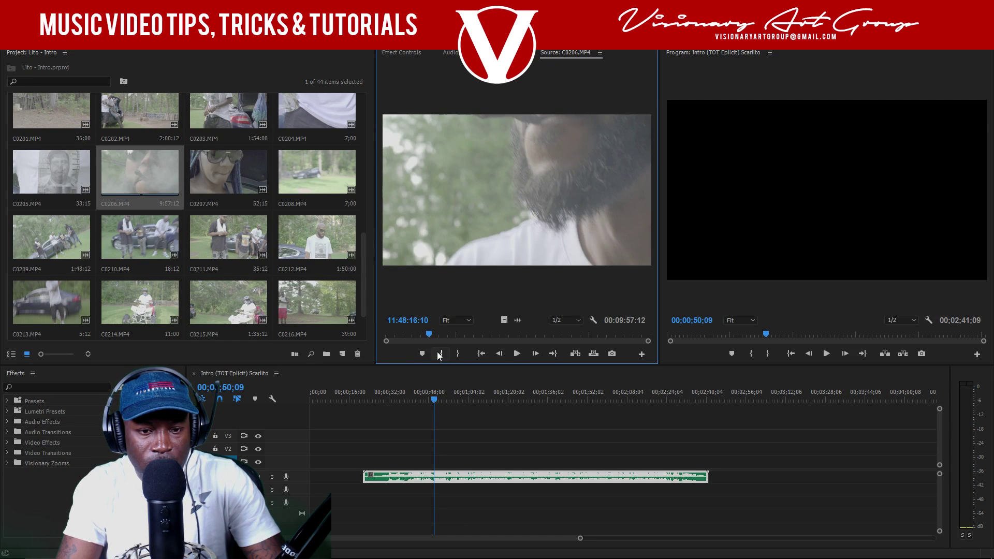
left_click(427, 334)
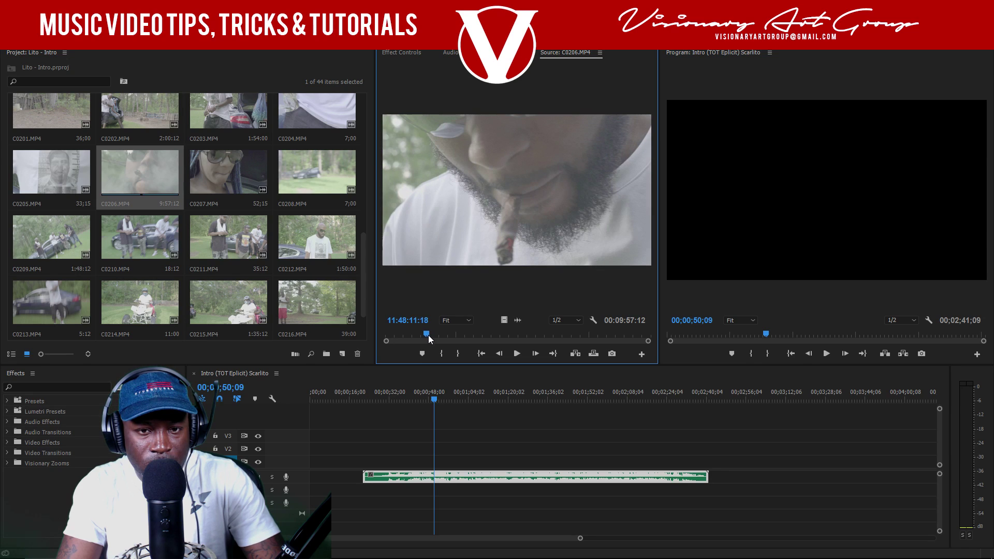
left_click(449, 354)
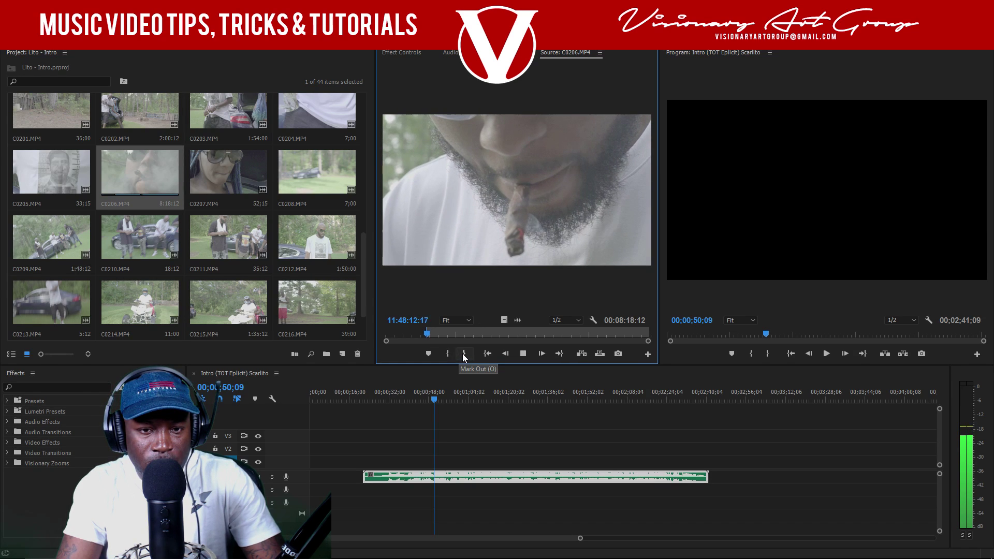
- Preview the smoke shot in C0206.MP4 from just before its In point, at around 11:48:00
left_click_drag(451, 335, 422, 340)
key("space")
key("space")
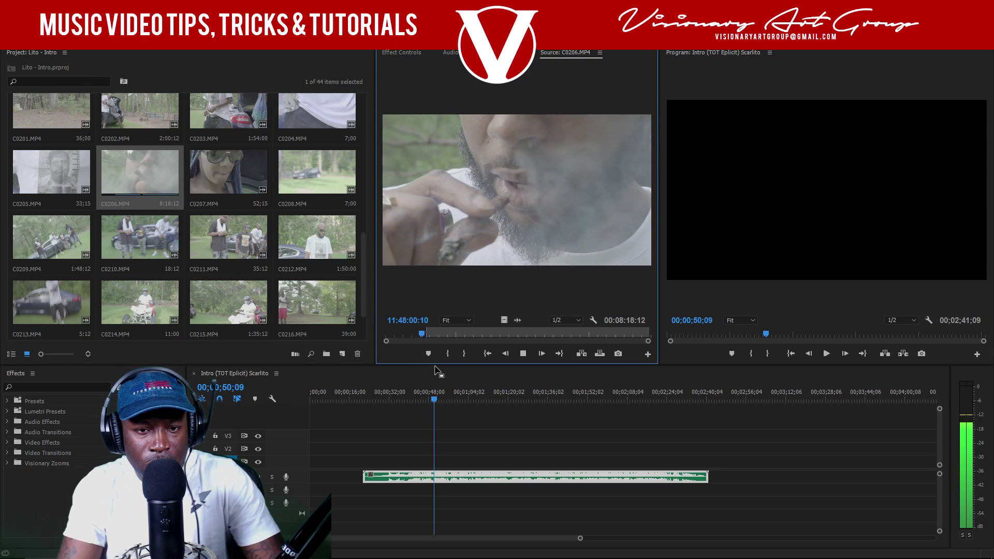
key("space")
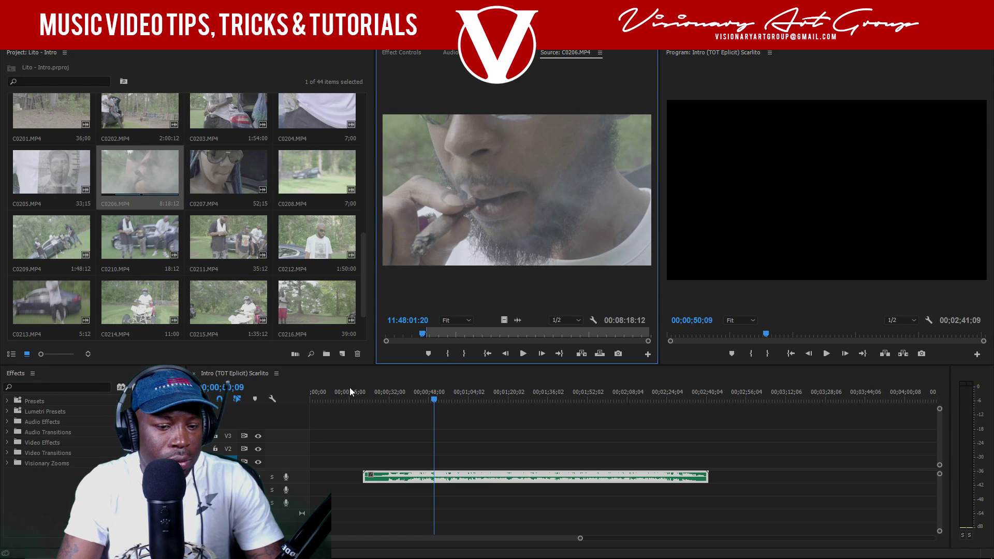
- Play the song from about 00;00;26 and open clip C0178.MP4 in the Source monitor to preview it
left_click(374, 397)
key("space")
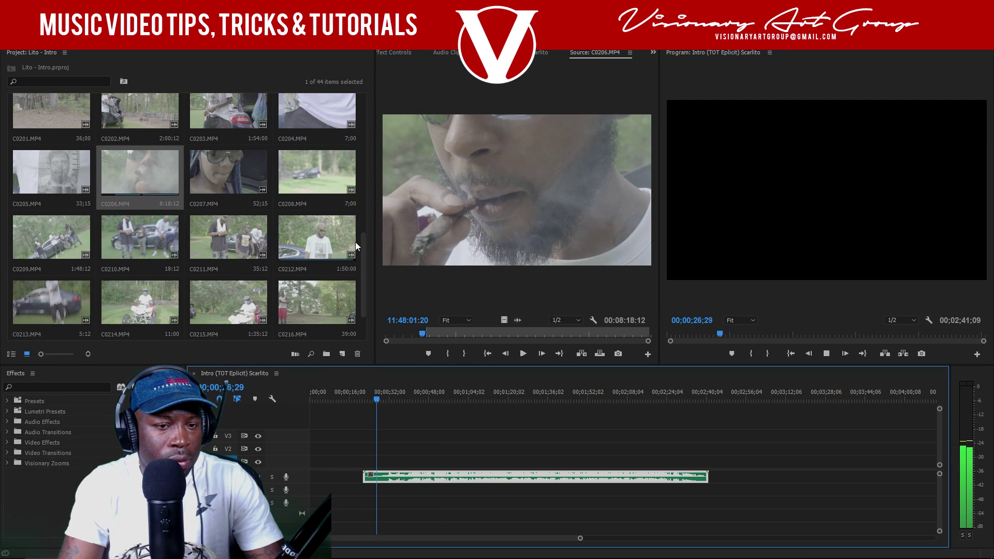
left_click_drag(362, 242, 367, 77)
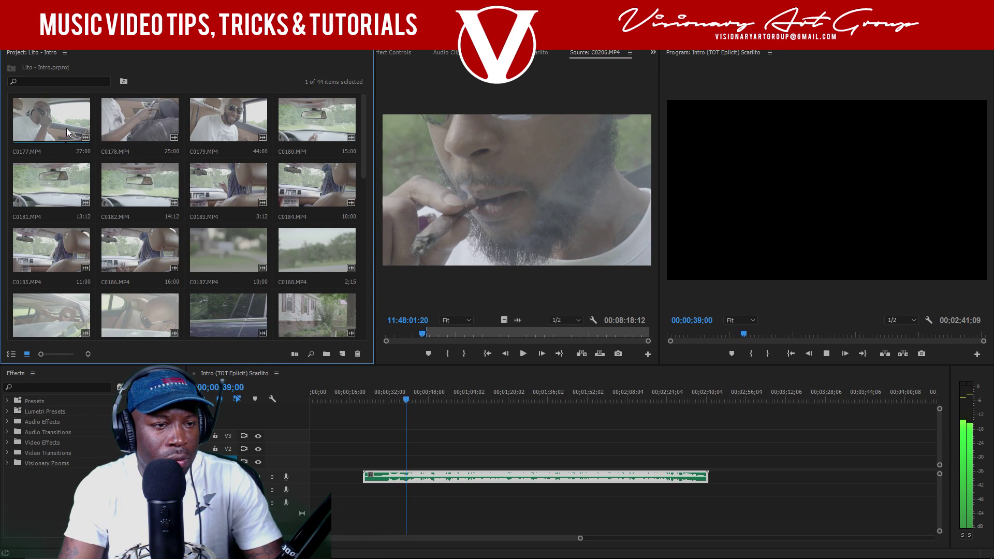
double_click(156, 122)
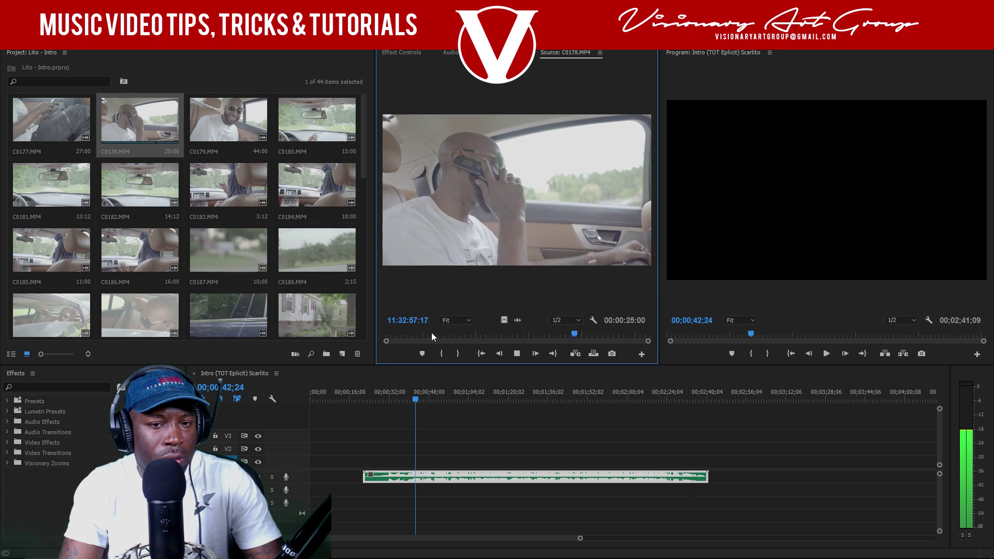
- Place C0178.MP4 on track V2 ahead of the song, with the song starting at about 1:04, and play the sequence from the clip
left_click_drag(147, 137, 493, 475)
left_click(352, 393)
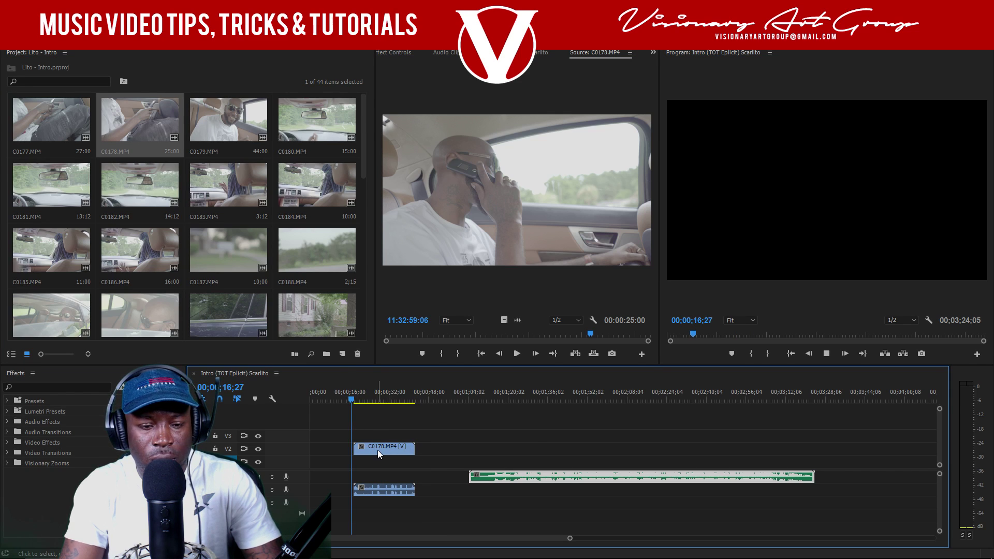
right_click(378, 449)
left_click(415, 426)
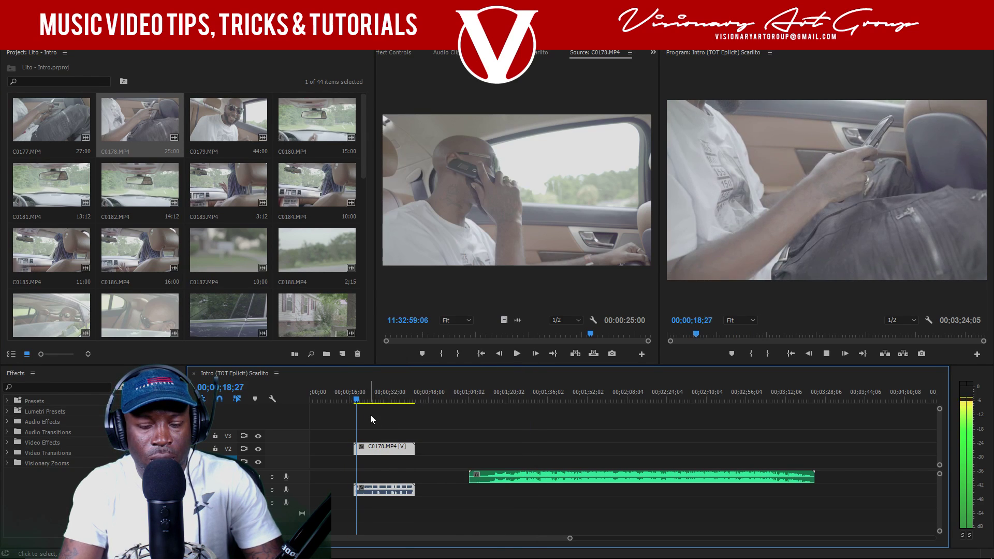
- Trim the start of C0178.MP4 on V2 to about 00;00;19;16 and play the sequence from there
key("space")
left_click_drag(571, 541, 367, 539)
left_click_drag(471, 449, 484, 447)
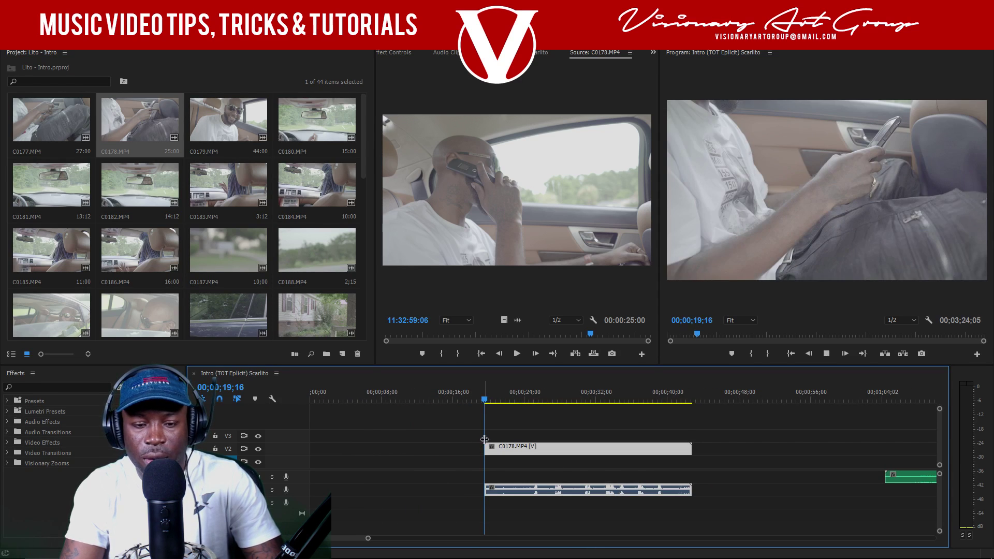
key("space")
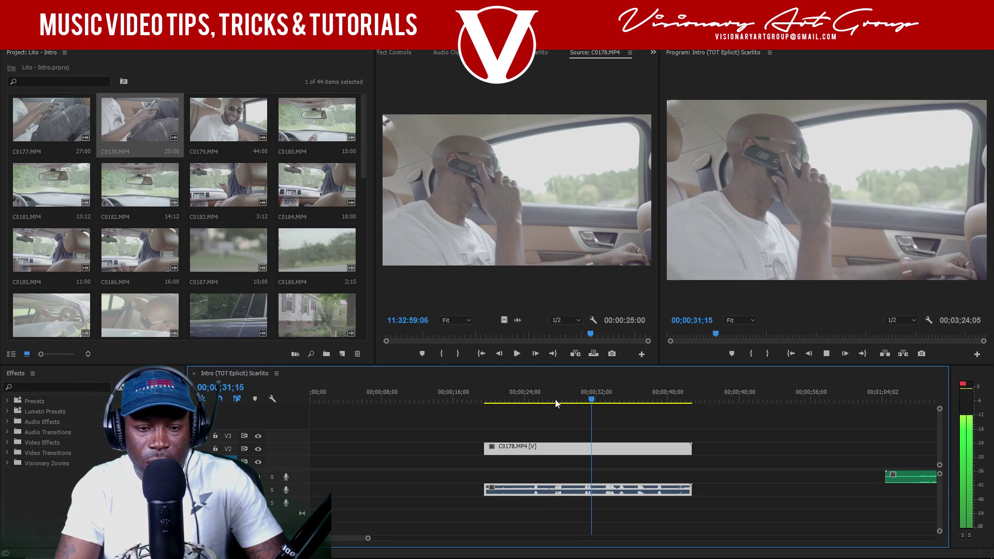
left_click_drag(368, 539, 452, 539)
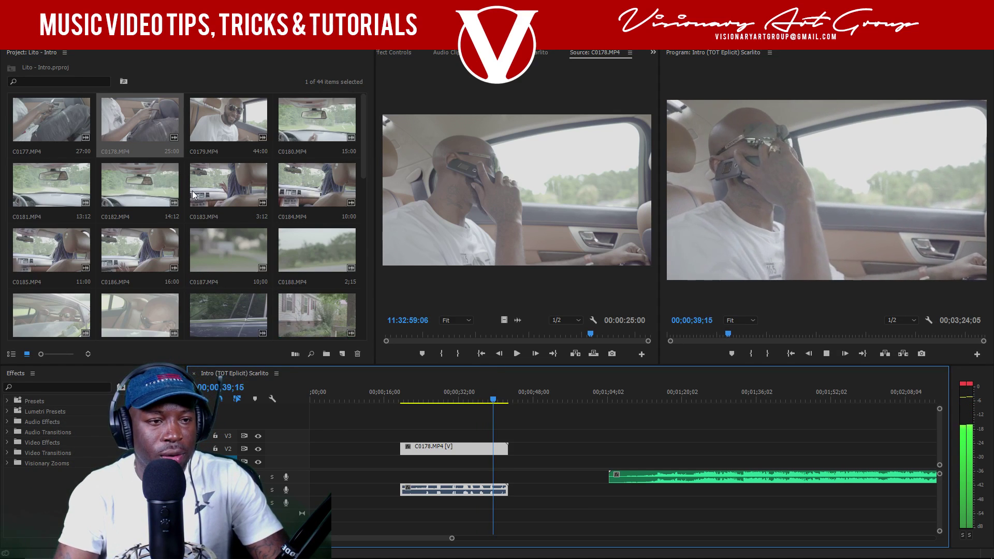
- Look through the driver footage after C0178.MP4 and preview the rear-view mirror shot in C0182.MP4
left_click(222, 132)
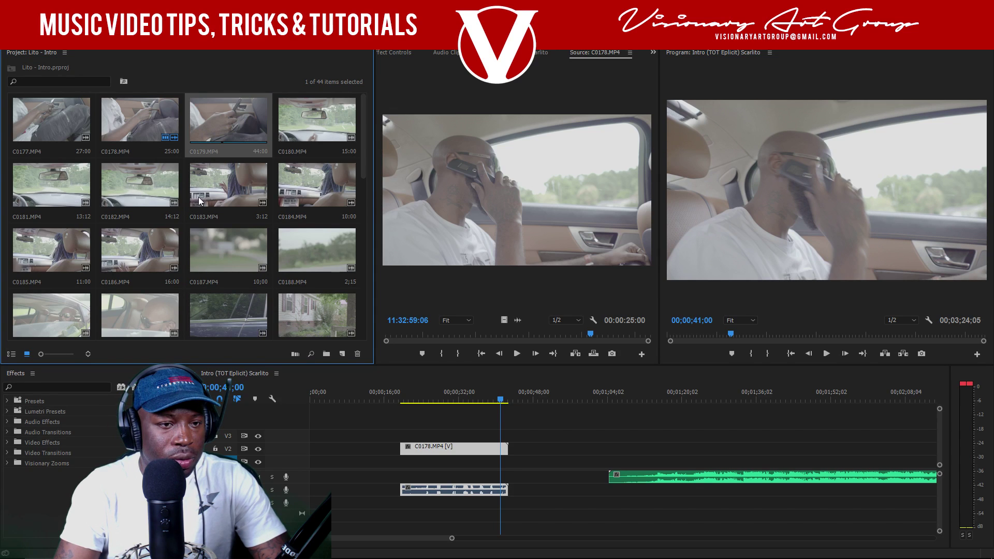
double_click(109, 197)
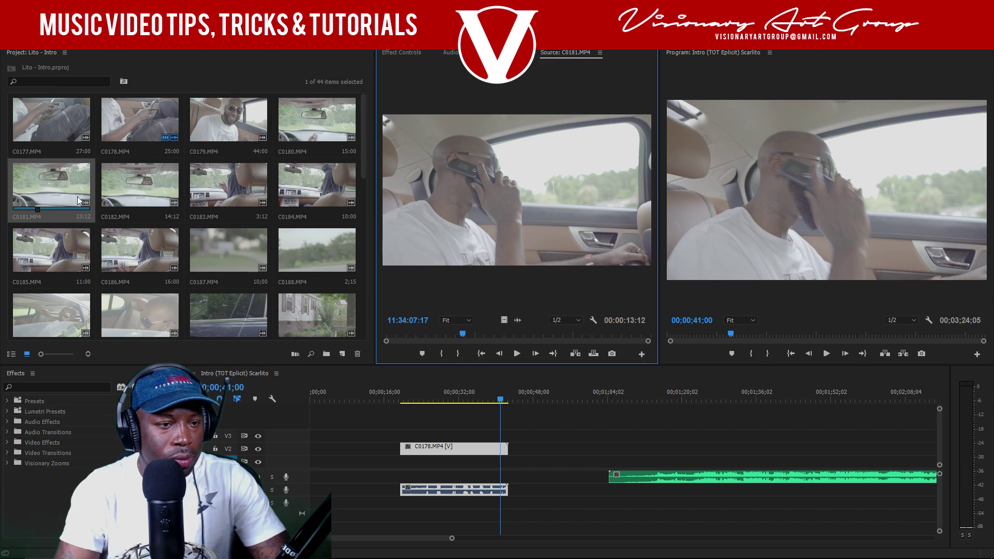
key("space")
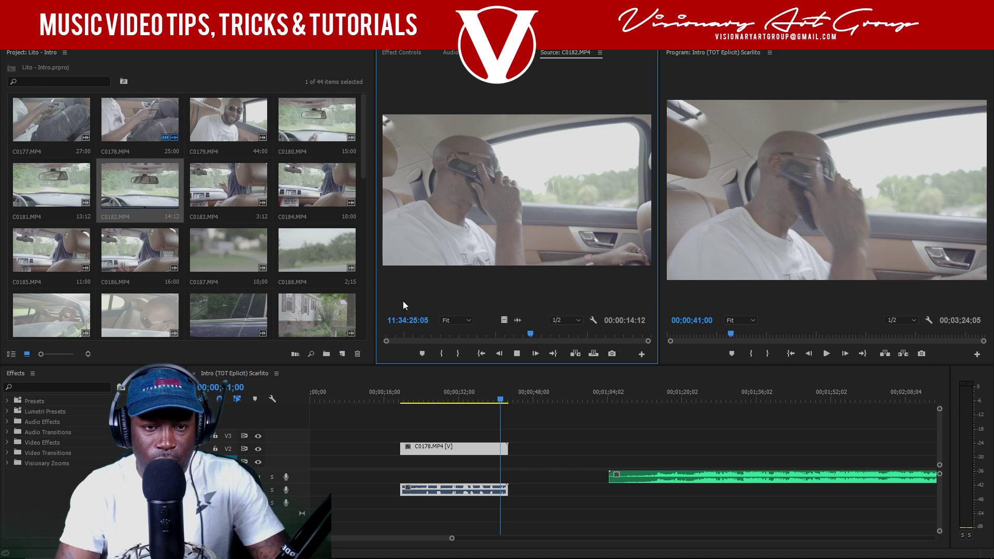
left_click(446, 335)
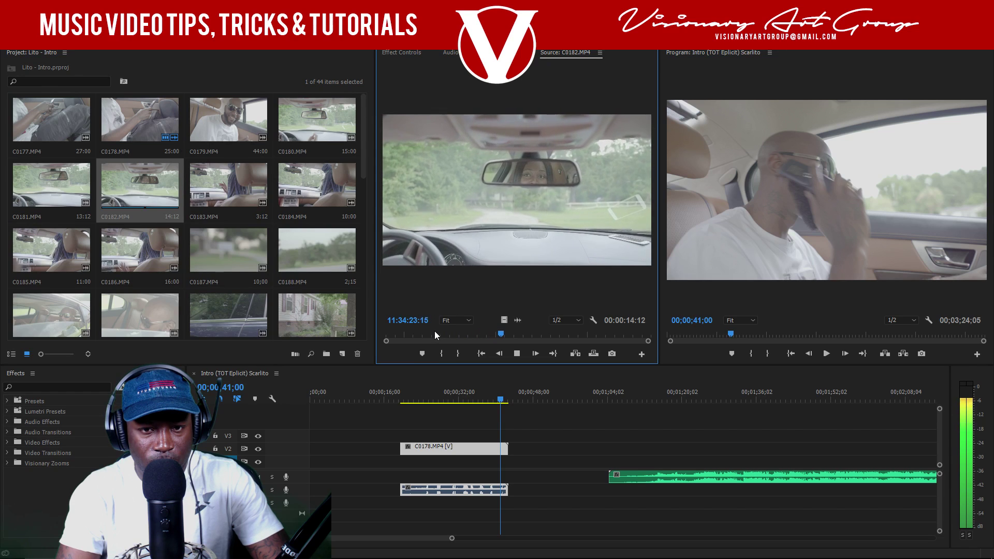
- Preview C0181.MP4 in the Source monitor and mark an Out point at about 11:34:15
double_click(49, 179)
key("space")
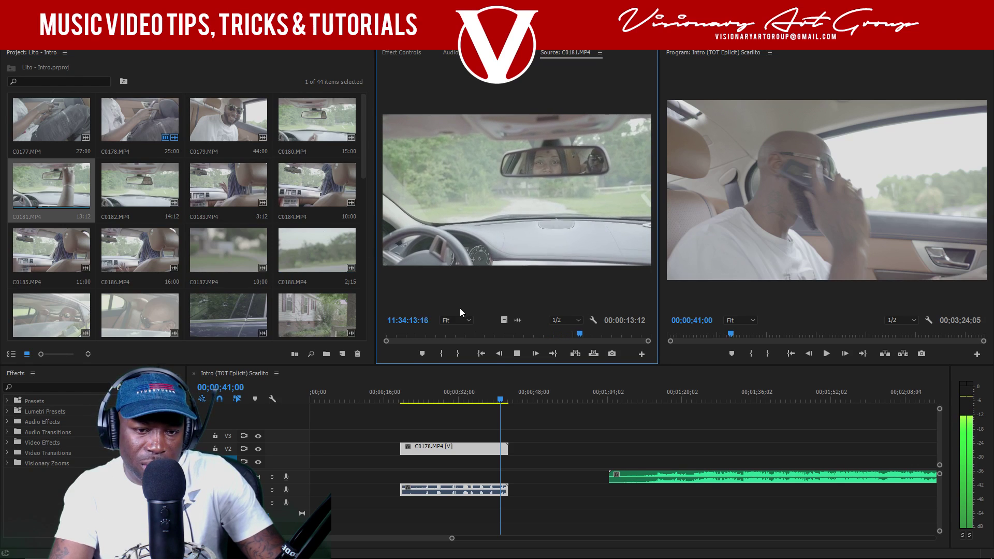
left_click(459, 353)
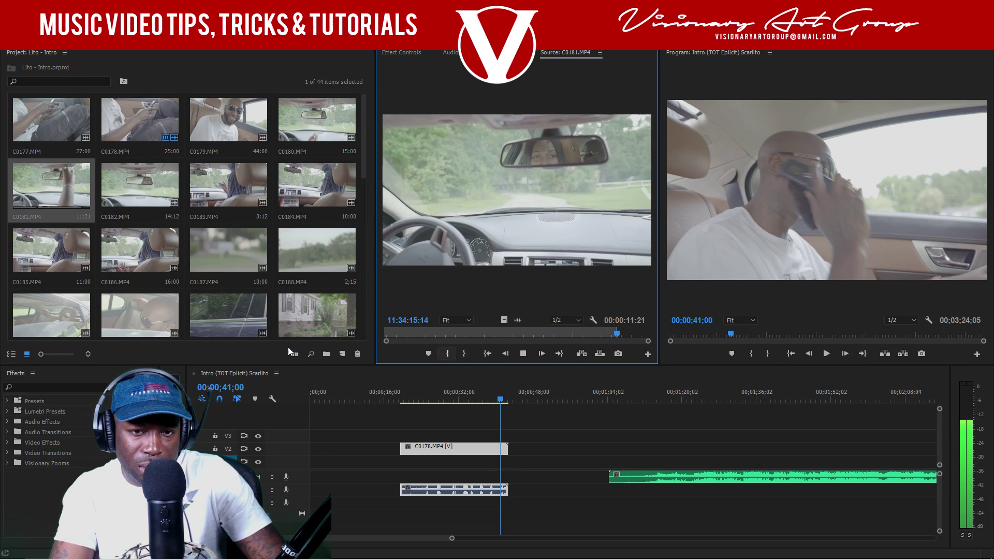
- Place C0181.MP4 on track V3 at about 00;00;41, overlapping the end of C0178.MP4, and play the sequence
left_click_drag(45, 179, 500, 440)
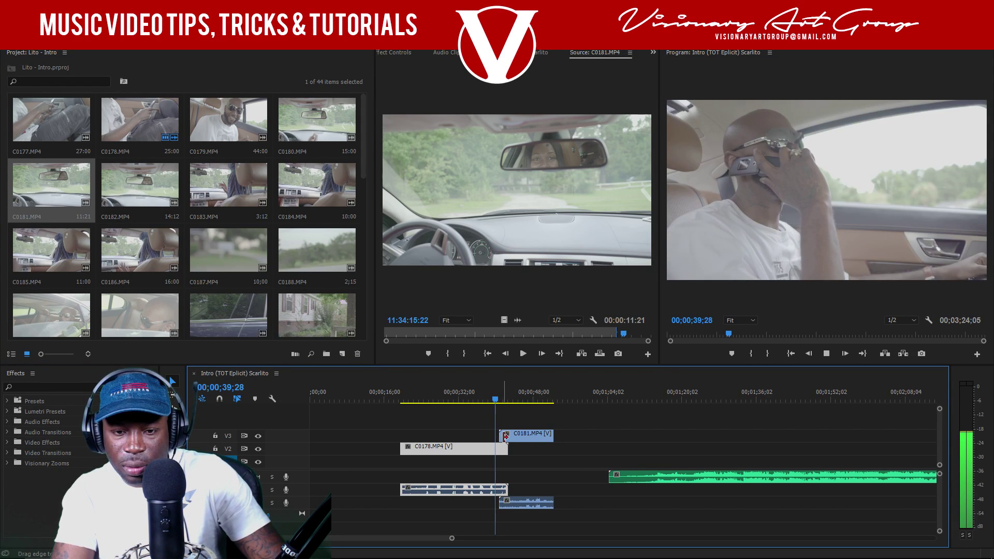
right_click(517, 438)
left_click(552, 428)
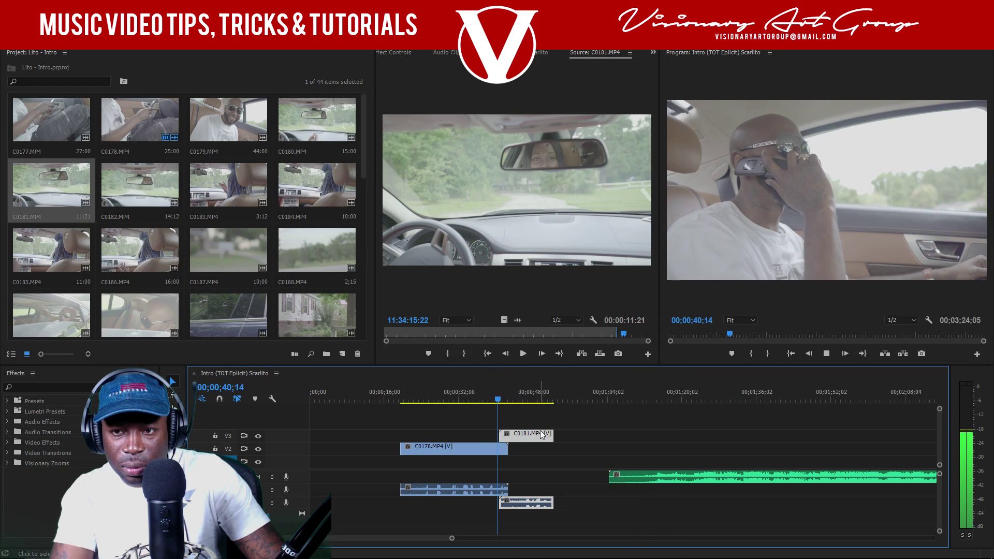
left_click(471, 400)
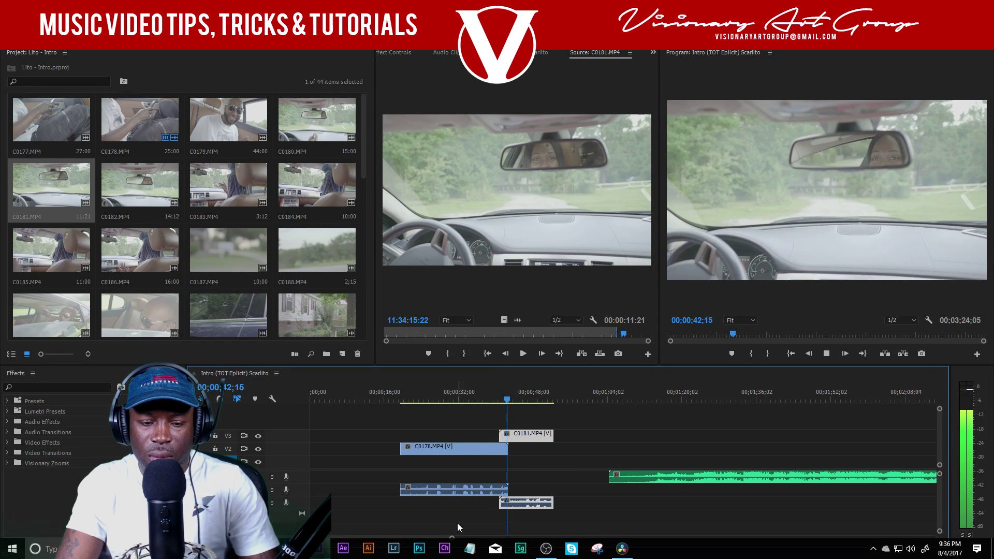
- Trim the start of C0181.MP4 on V3 to about 00;00;44;28, where the hand adjusts the mirror
left_click_drag(452, 538, 362, 538)
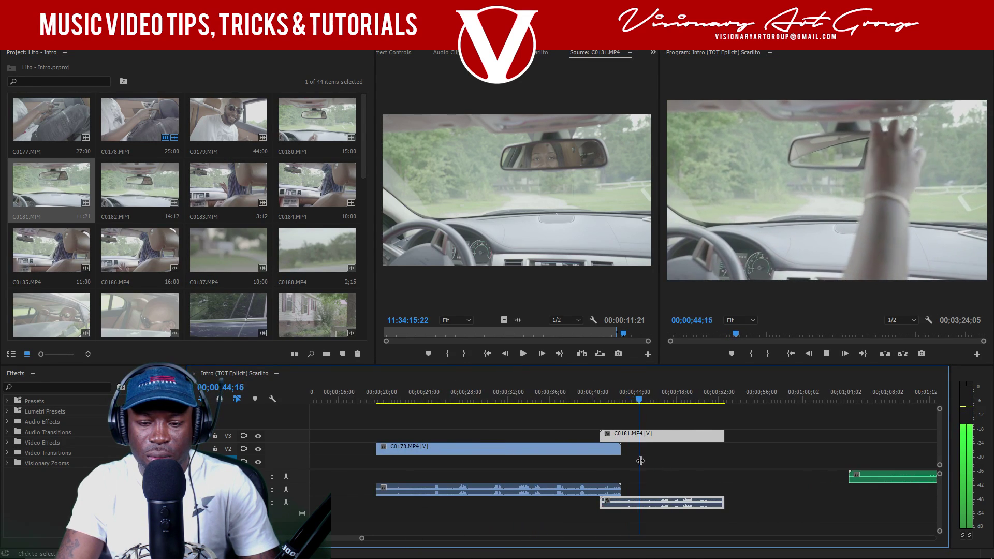
left_click_drag(606, 436, 643, 435)
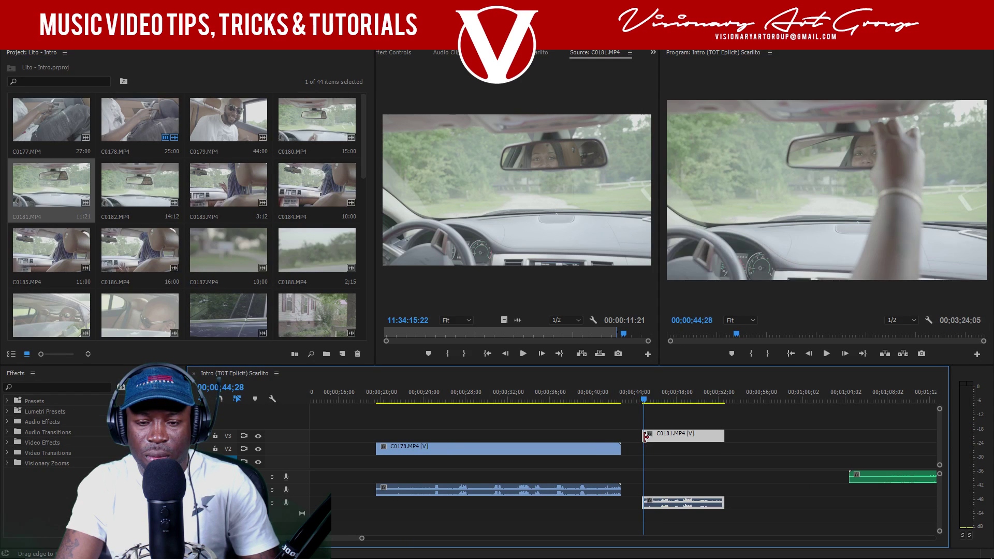
left_click(643, 401)
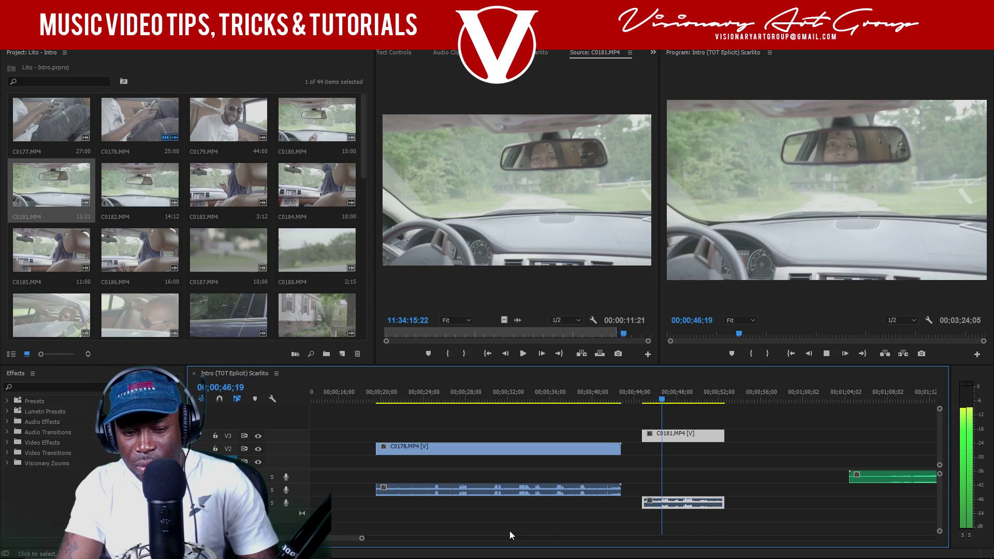
- Move C0181.MP4 earlier to start at about 00;00;42 over the end of C0178.MP4 and play the cut from 00;00;38;10
left_click_drag(362, 539, 340, 538)
key("space")
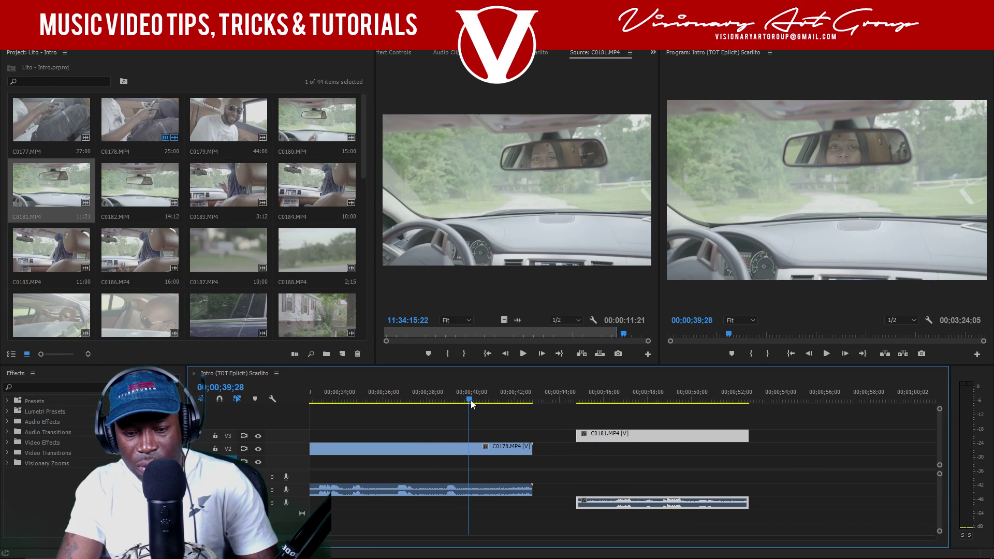
left_click(436, 397)
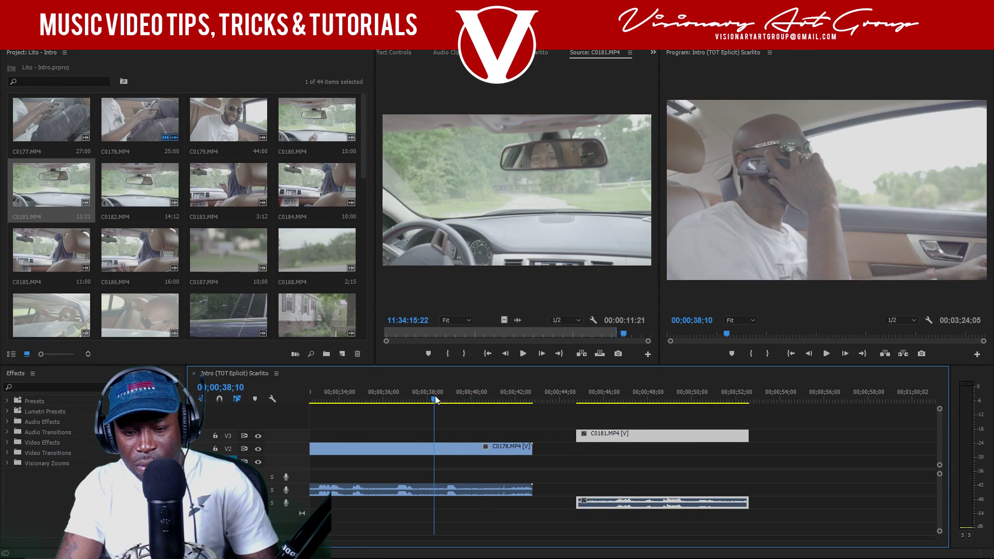
left_click_drag(621, 430, 555, 437)
key("space")
key("space")
key("space")
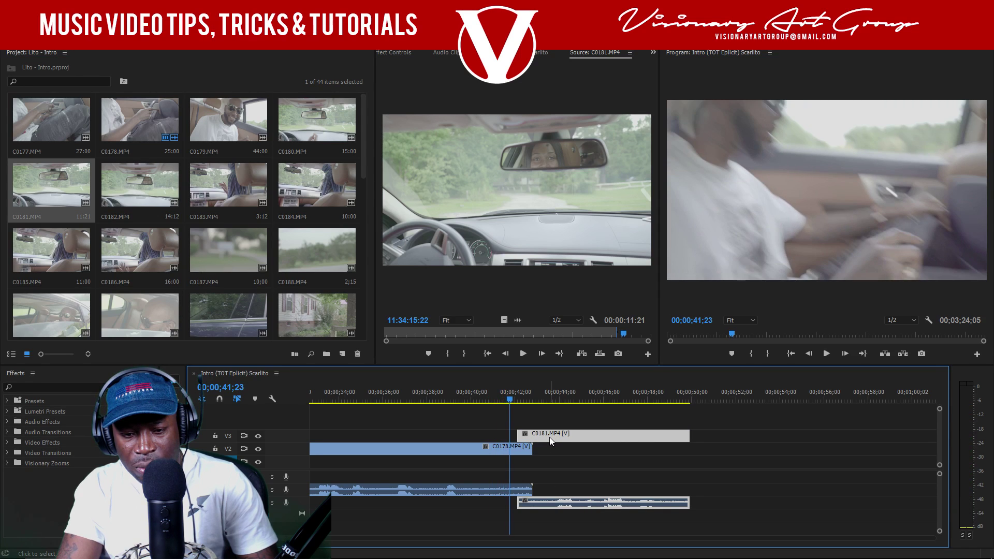
- Nudge C0181.MP4 slightly earlier to start just before 00;00;42 and play across the cut
left_click_drag(548, 437, 542, 437)
left_click(509, 390)
key("space")
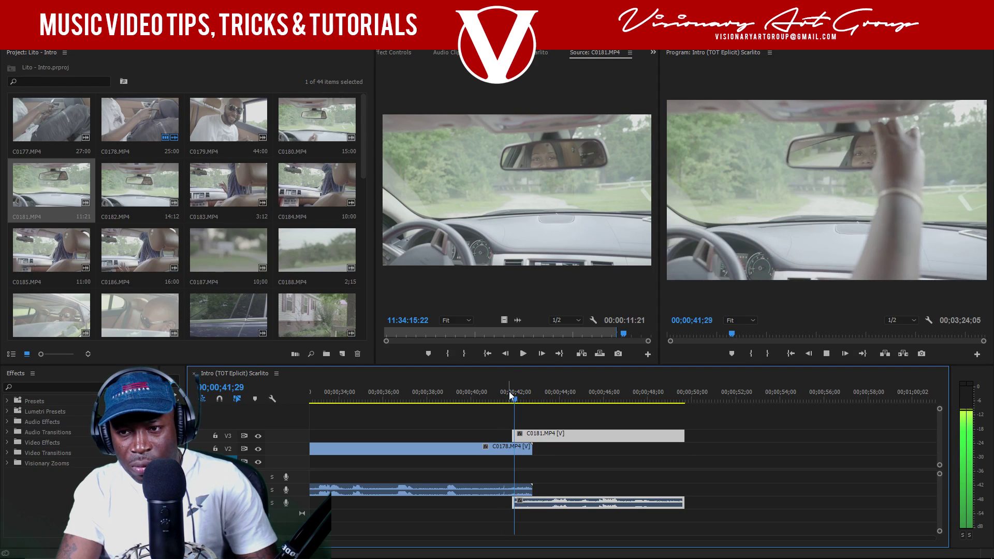
key("space")
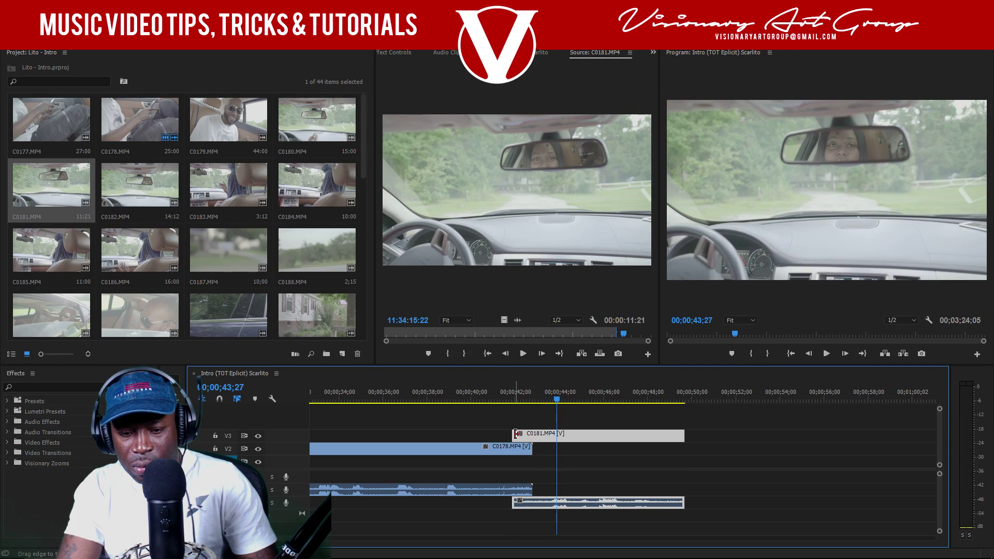
- Trim the start of C0181.MP4 to about 00;00;42;12 and play the cut
mouse_move(525, 434)
left_mouse_down()
mouse_move(548, 432)
mouse_move(534, 434)
left_mouse_up()
left_click_drag(536, 400, 524, 434)
key("space")
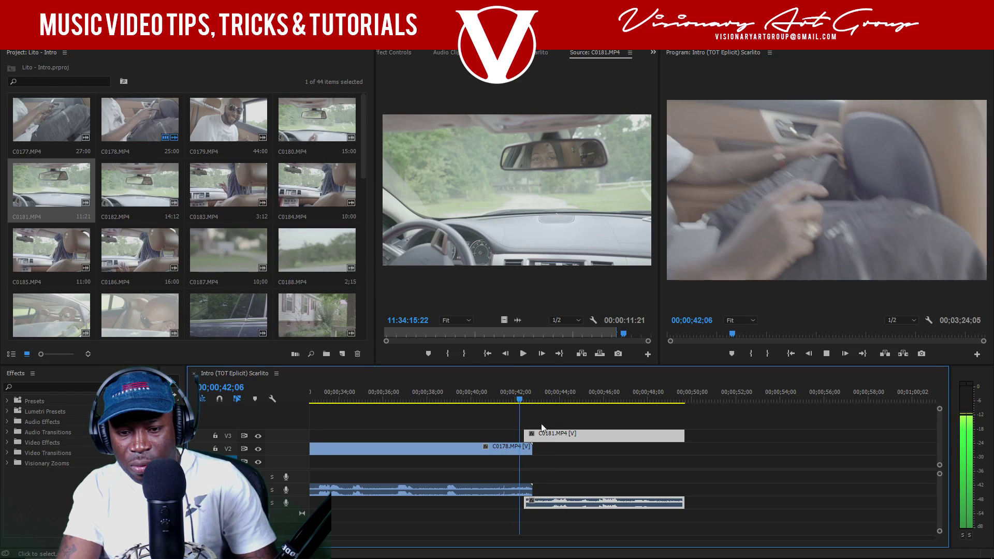
- Trim the end of C0178.MP4 to meet the start of C0181.MP4 and replay the transition
key("space")
left_click_drag(542, 485, 523, 485)
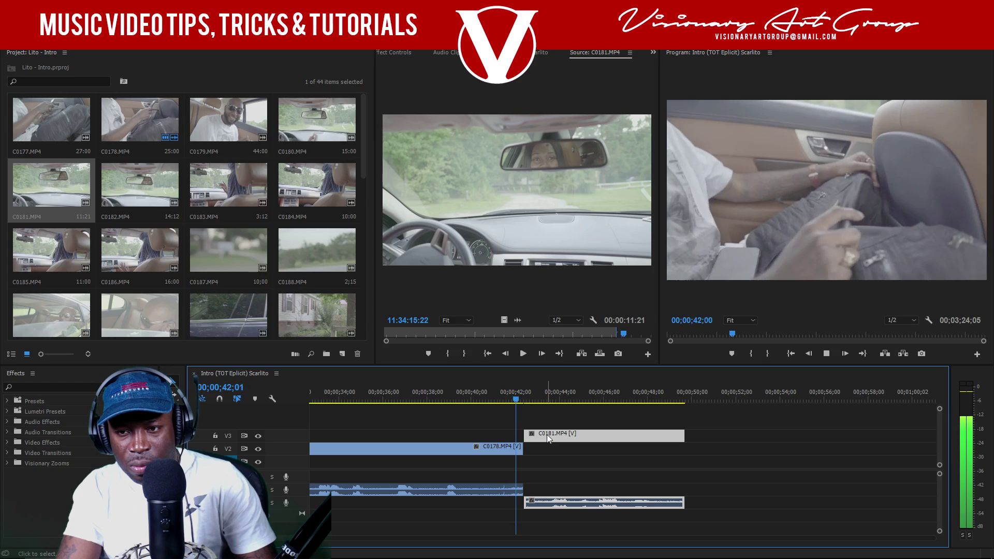
key("space")
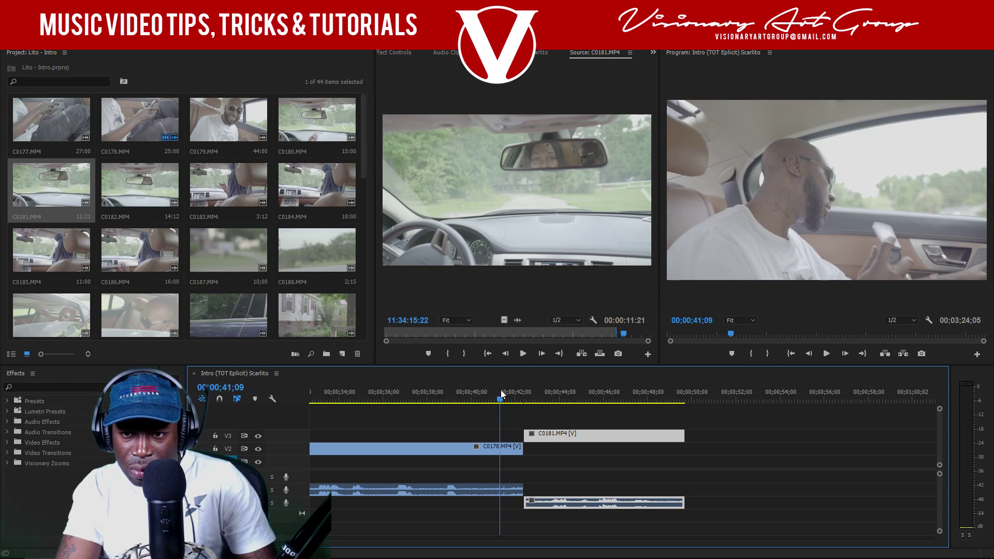
key("space")
key("space")
- Move C0181.MP4 earlier to start at about 00;00;41;24, overlapping C0178.MP4, and play the cut from about 00;00;41
left_click_drag(538, 438, 523, 439)
key("space")
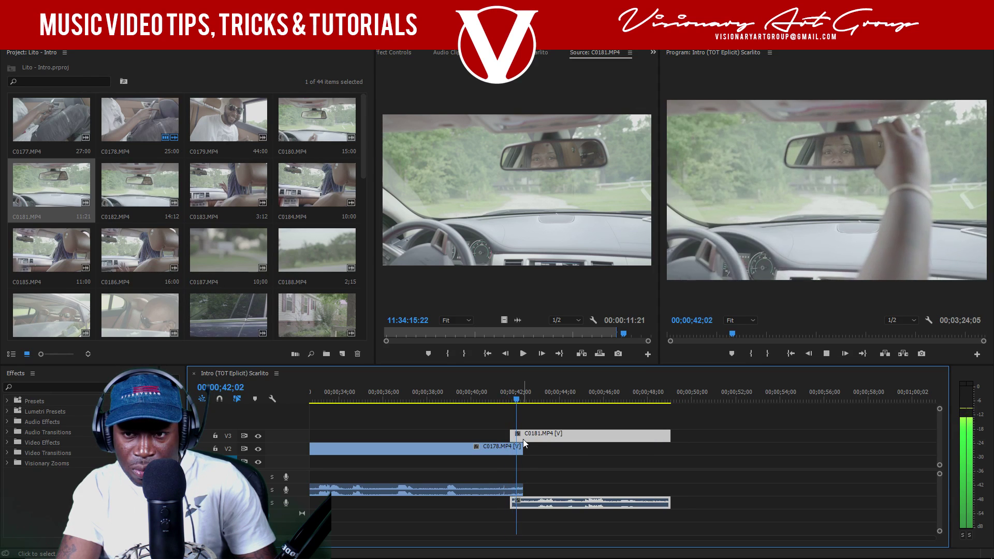
key("space")
left_click(492, 392)
key("space")
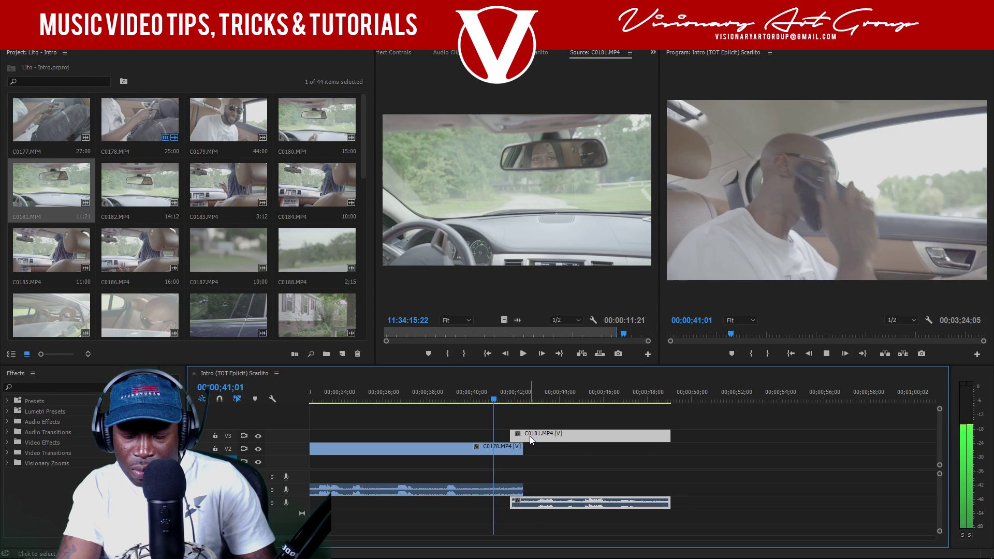
key("space")
- Nudge C0181.MP4 a few frames earlier to start at about 00;00;41;19 and replay the cut
left_click_drag(493, 392, 503, 396)
left_click_drag(534, 436, 531, 435)
key("space")
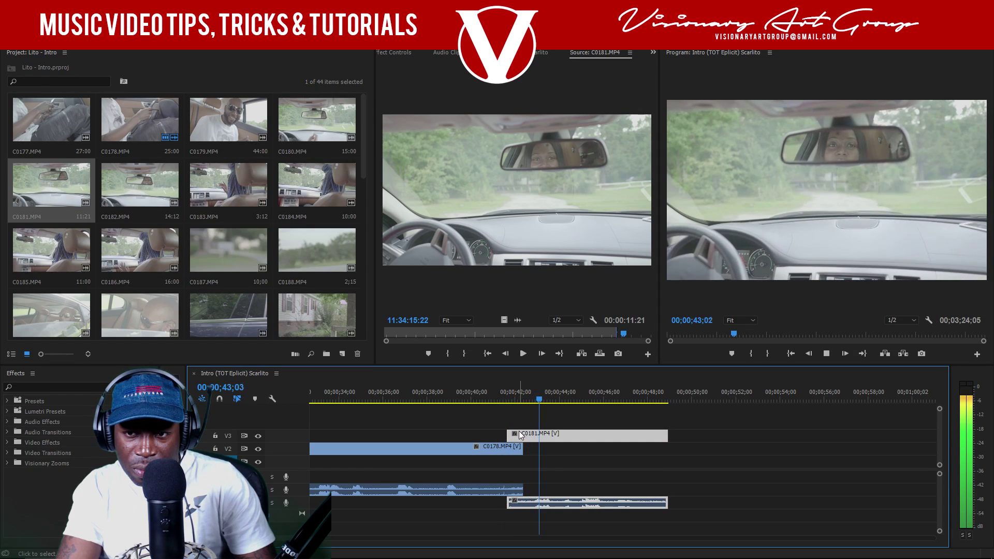
key("space")
left_click(495, 397)
key("space")
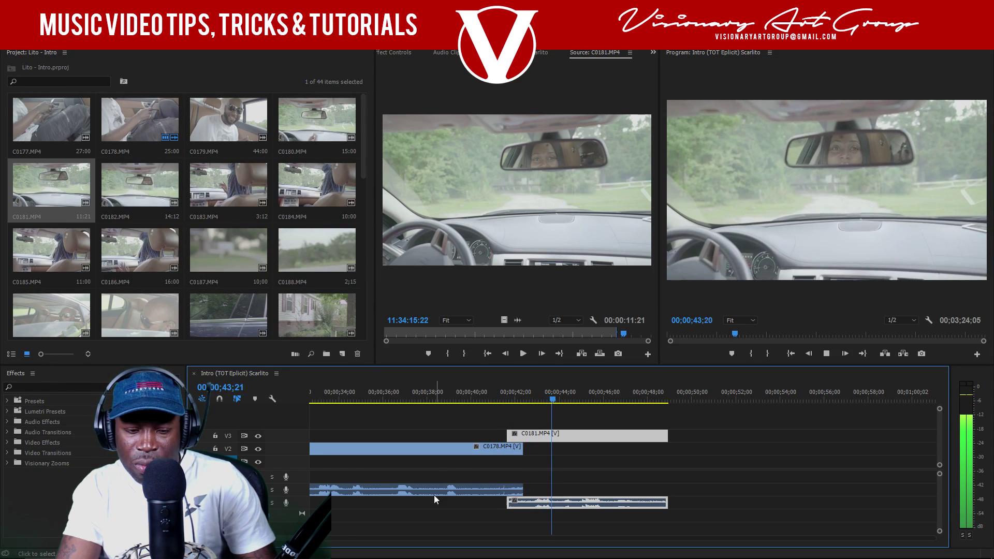
- Set the playhead at 00;00;34;01 within C0178.MP4 and save the project
key("minus")
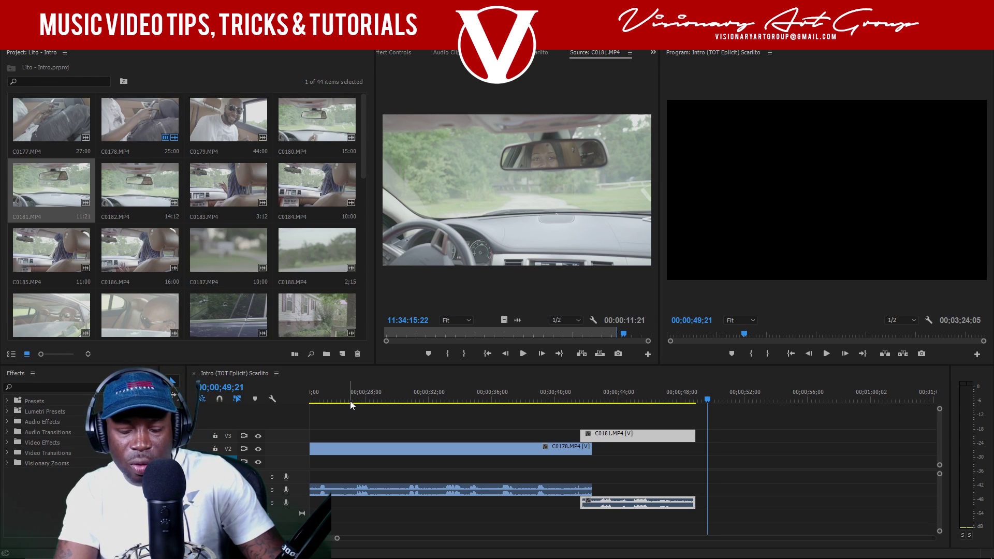
left_click(461, 400)
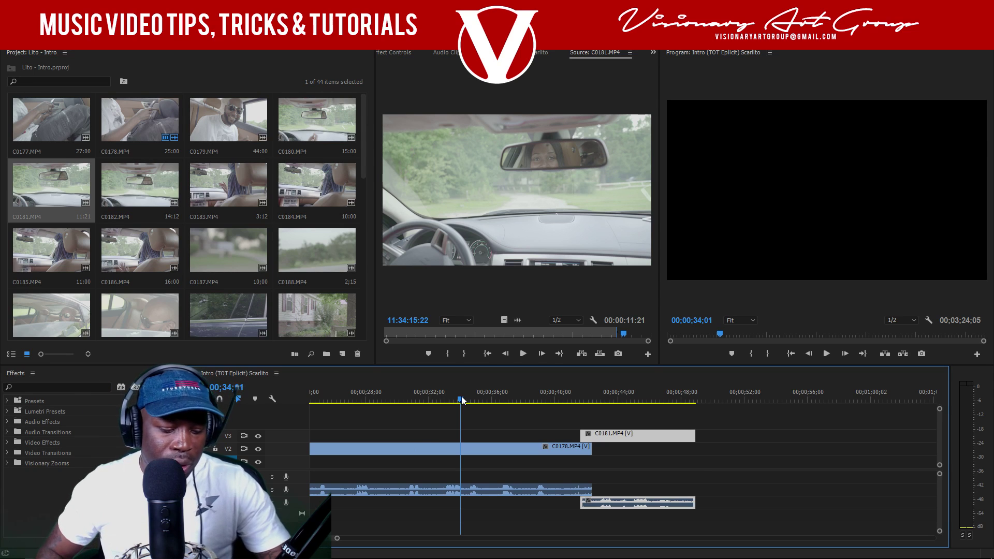
key("ctrl+s")
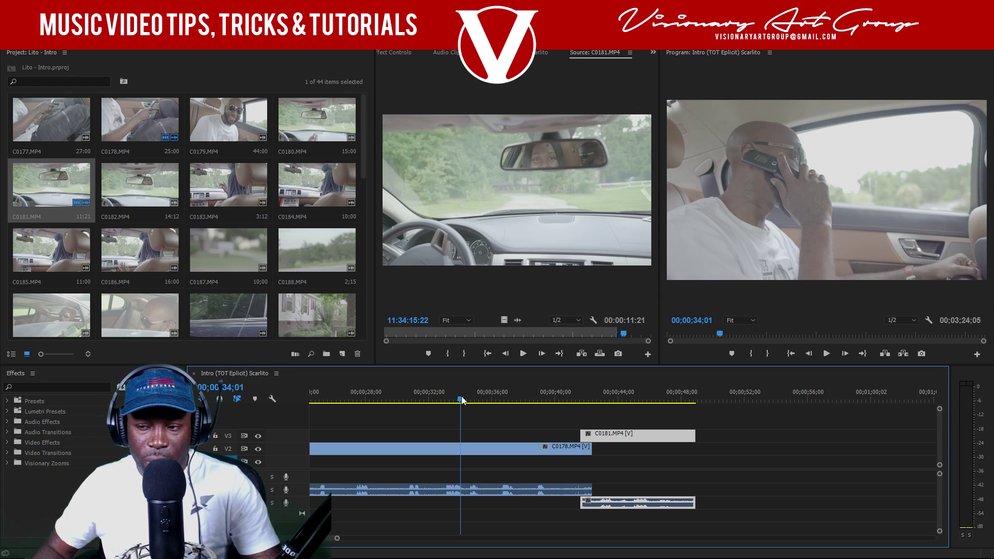
key("ctrl+s")
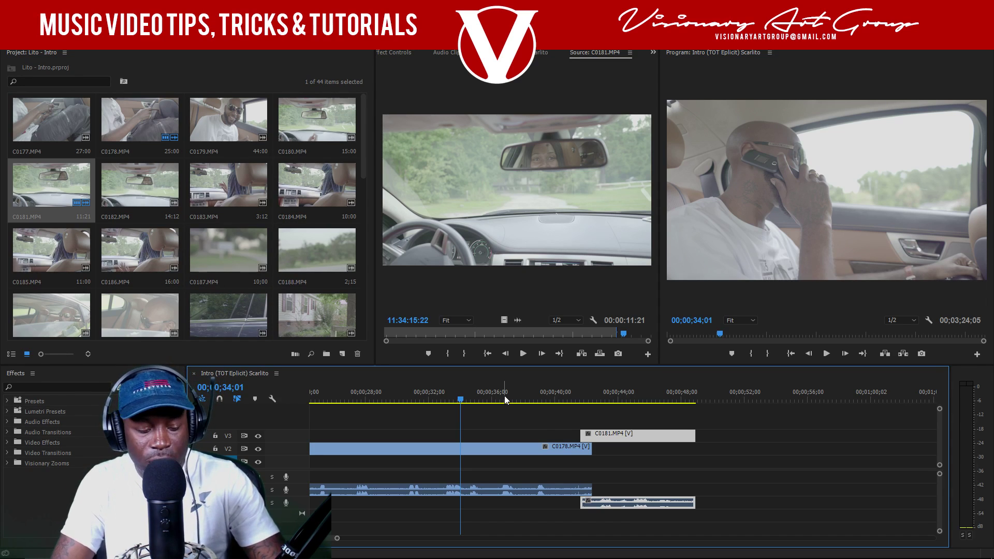
key("ctrl+s")
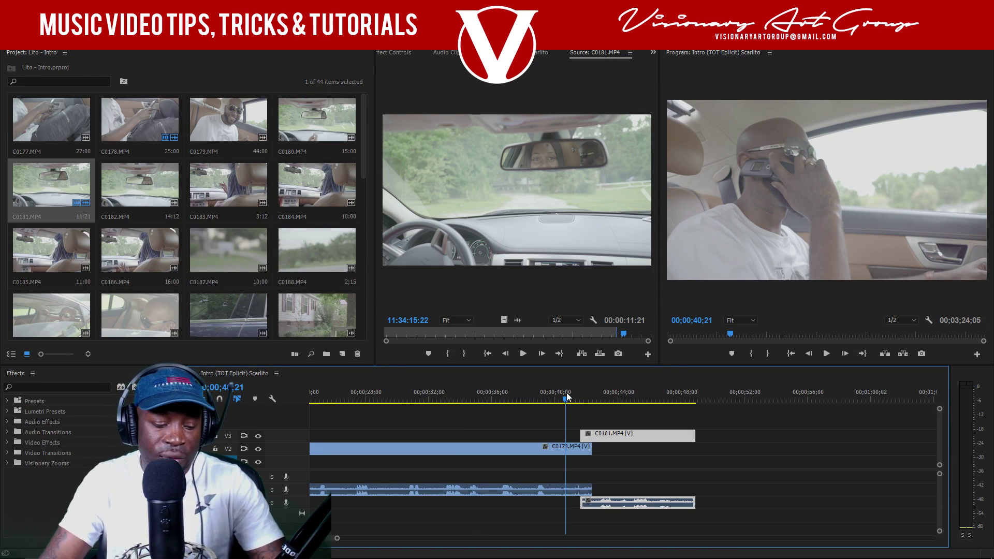
- Play the sequence from about 00;00;40;21 across the cut and through most of C0181.MP4
key("space")
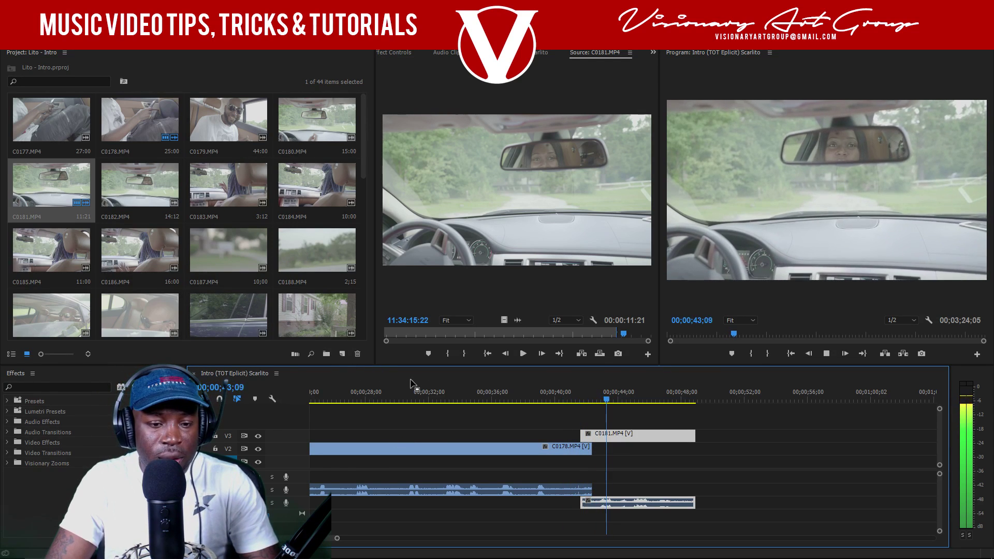
left_click_drag(337, 538, 400, 539)
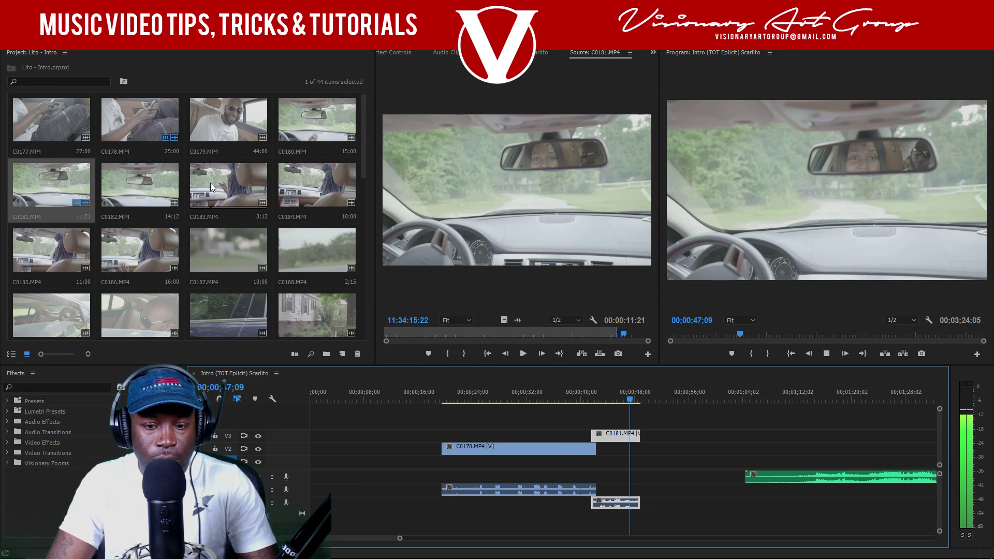
key("space")
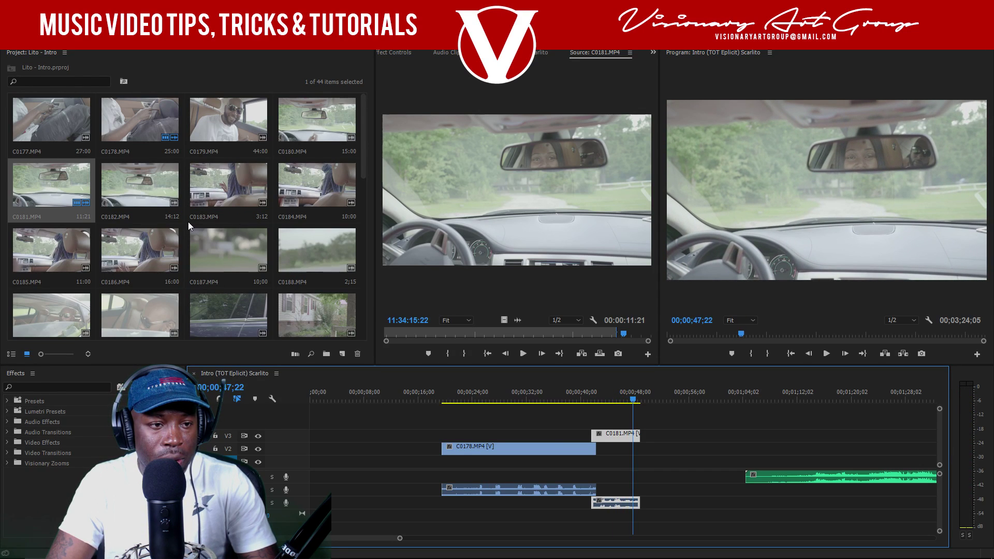
- Open C0186.MP4 in the source viewer and mark a 9:10 range ending at 11:35:10:08
double_click(228, 191)
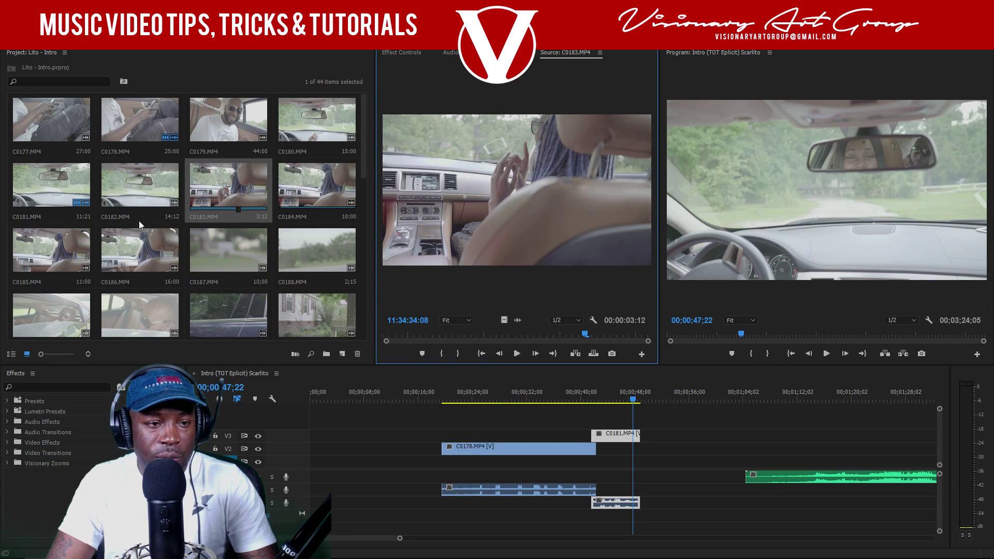
double_click(160, 261)
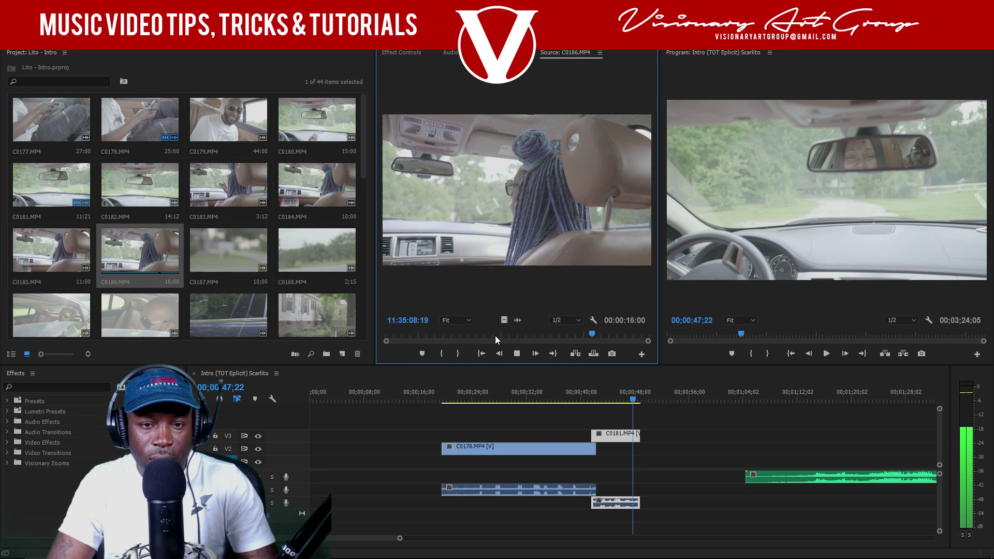
left_click_drag(494, 339, 441, 337)
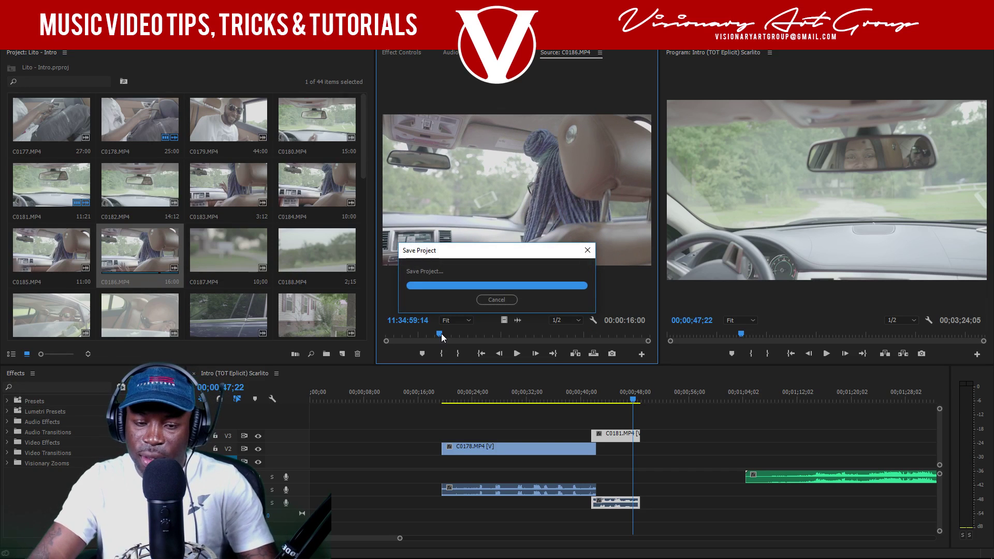
key("space")
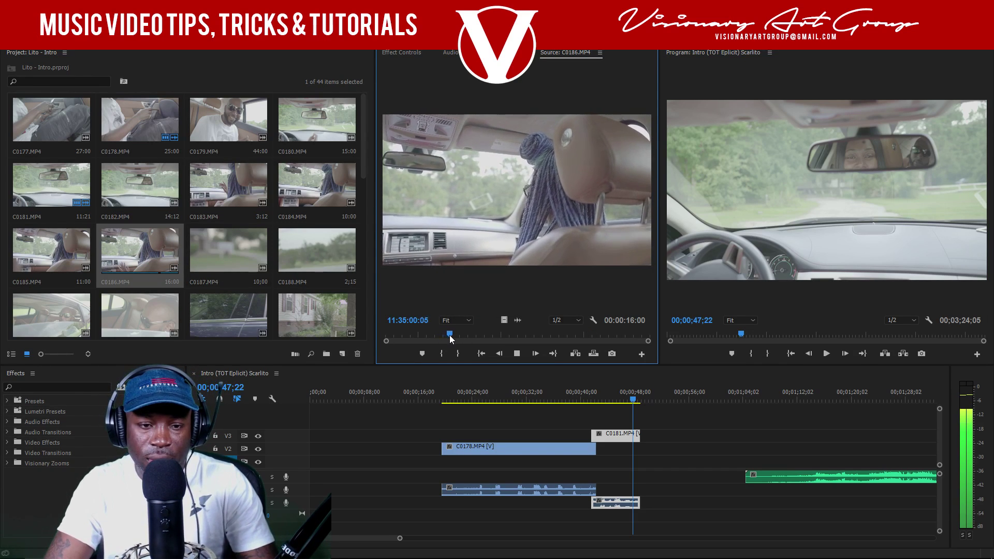
key("space")
left_click(441, 354)
key("space")
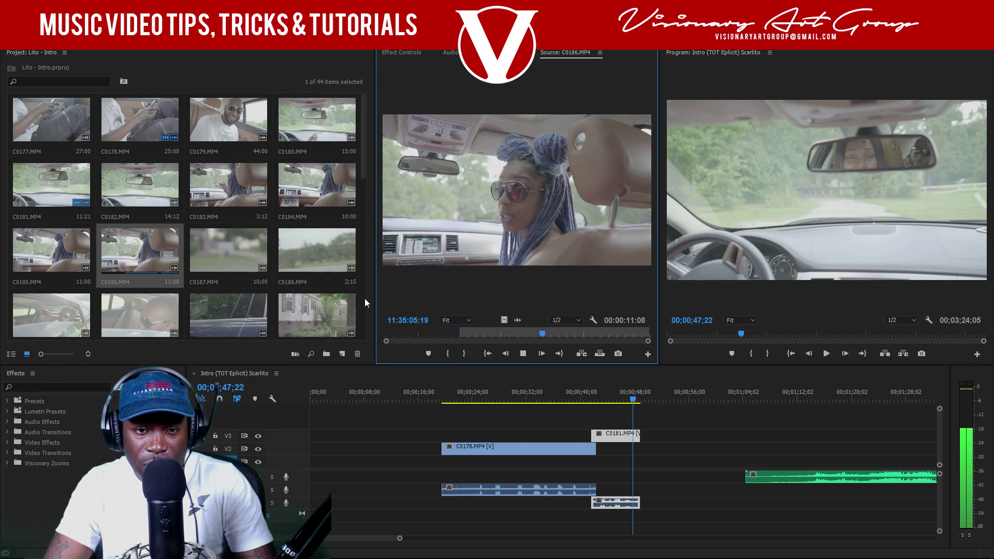
left_click(464, 354)
- Place C0186.MP4 on V4 near 00;00;47;20, overlapping the end of C0181.MP4, and play briefly from 00;00;46;24
left_click_drag(140, 257, 630, 420)
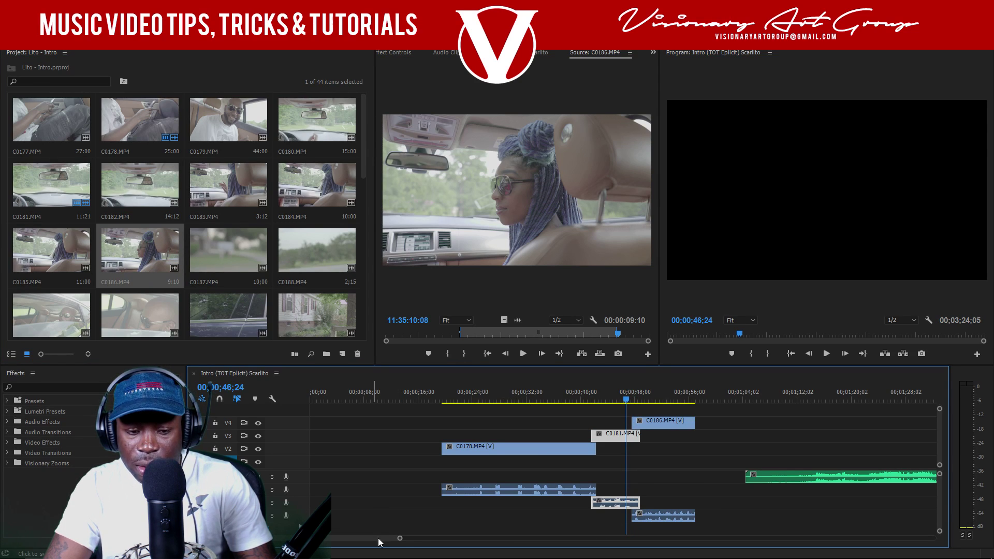
key("equal")
key("equal")
key("space")
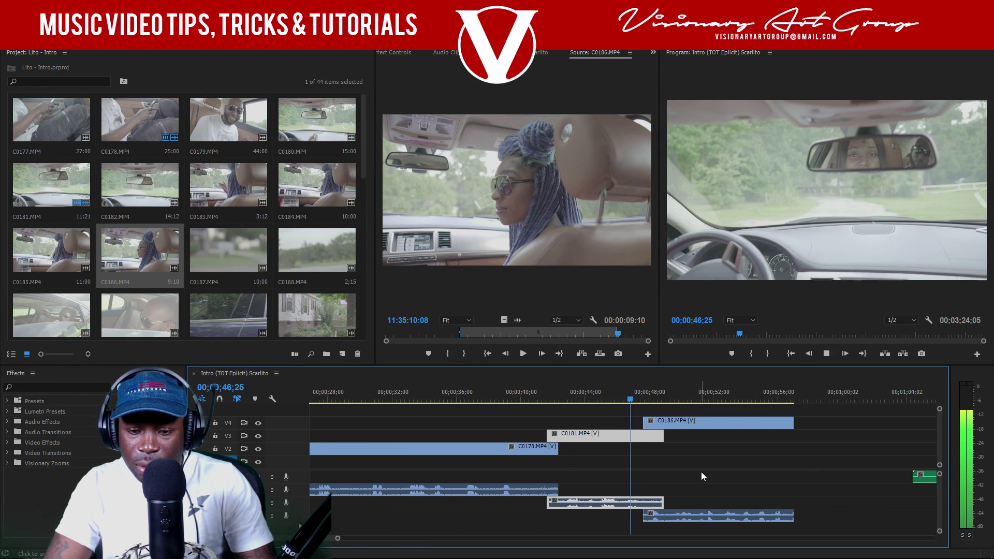
key("space")
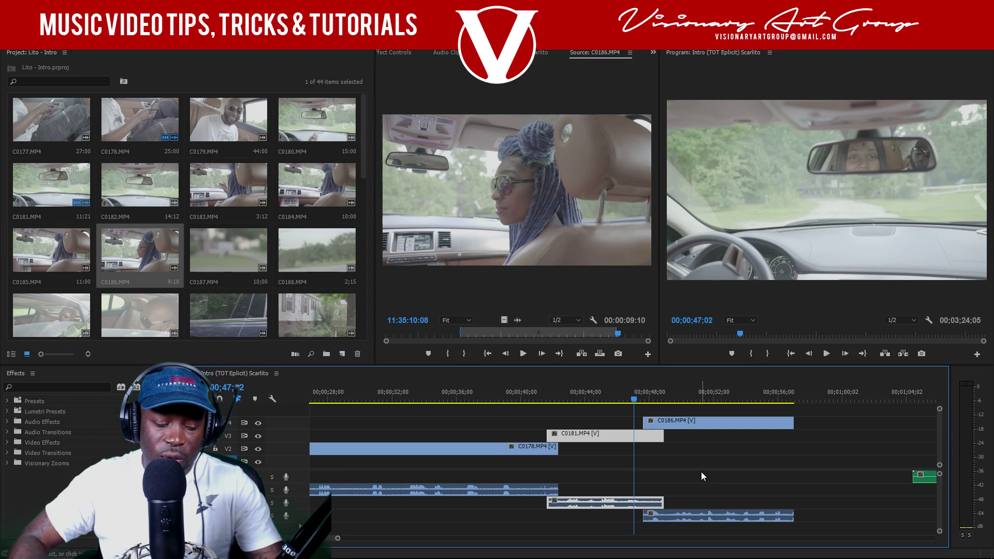
- Shift C0186.MP4 to start at about 00;00;47;23 and replay the transition from C0181.MP4
left_click_drag(672, 421, 684, 423)
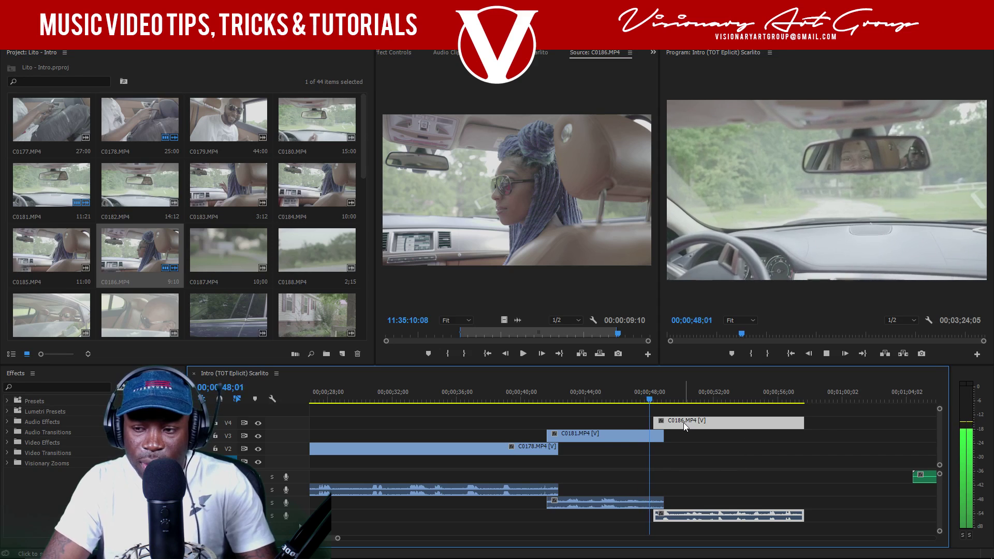
key("space")
left_click(640, 399)
left_click_drag(688, 429, 673, 427)
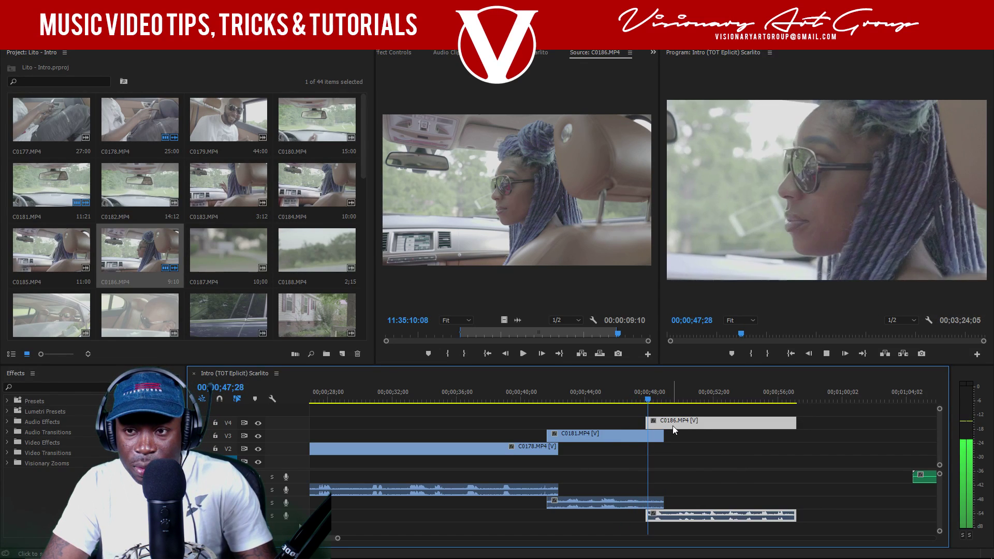
left_click(631, 399)
key("space")
key("space")
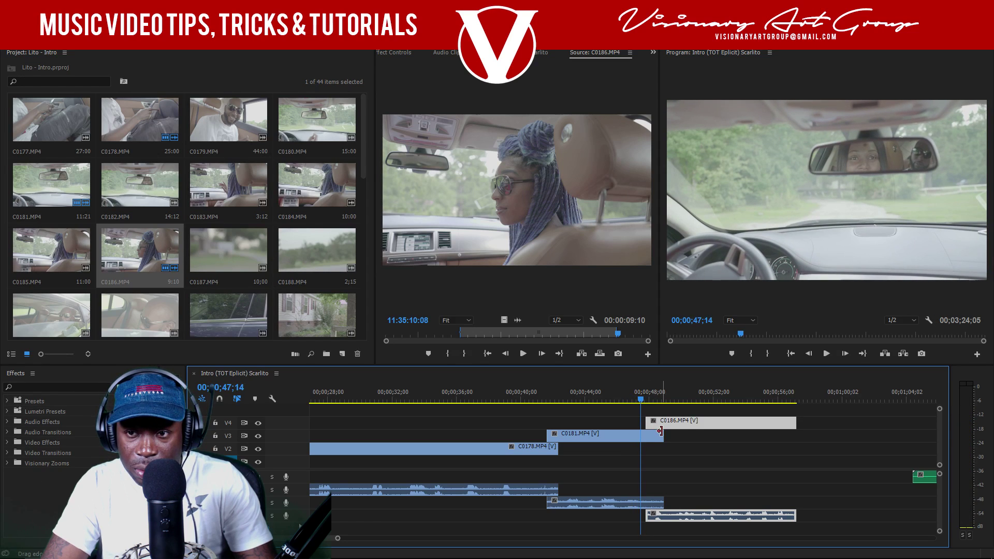
key("space")
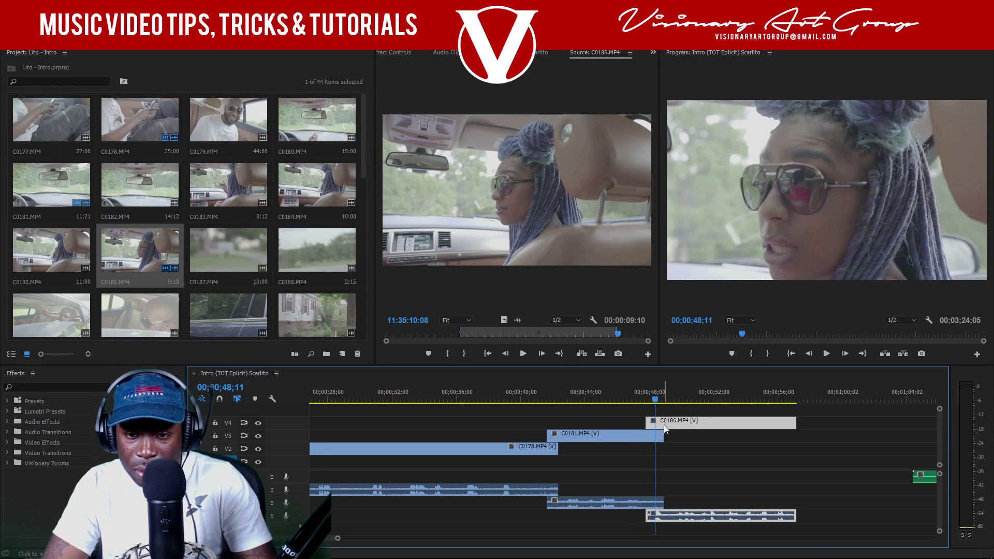
- Scale C0186.MP4 to the frame size and replay the cut from C0181.MP4
right_click(663, 435)
left_click(696, 438)
left_click(639, 400)
key("space")
key("space")
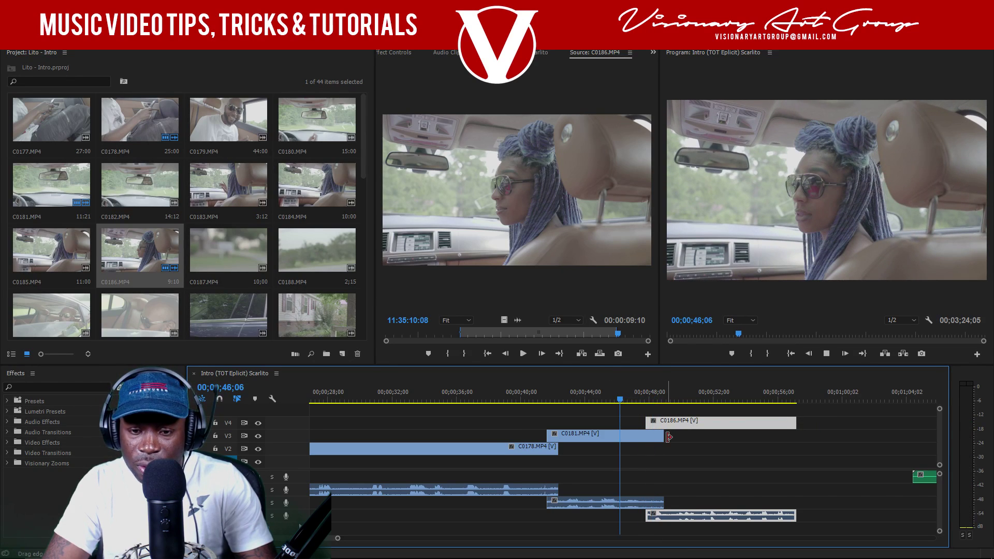
- Trim the end of C0181.MP4 back to the start of C0186.MP4 and play across the cut to about 00;00;50;24
left_click_drag(668, 437, 651, 438)
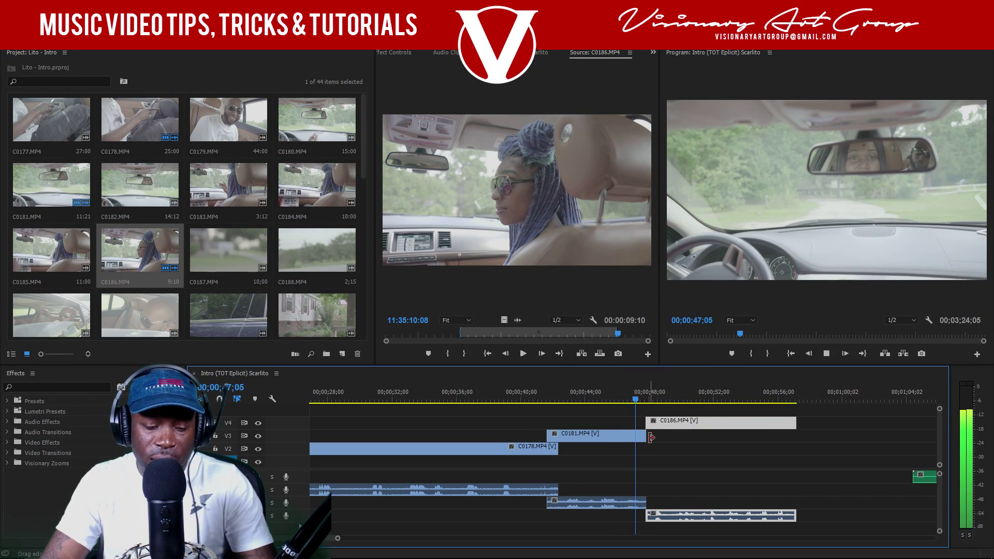
key("Down")
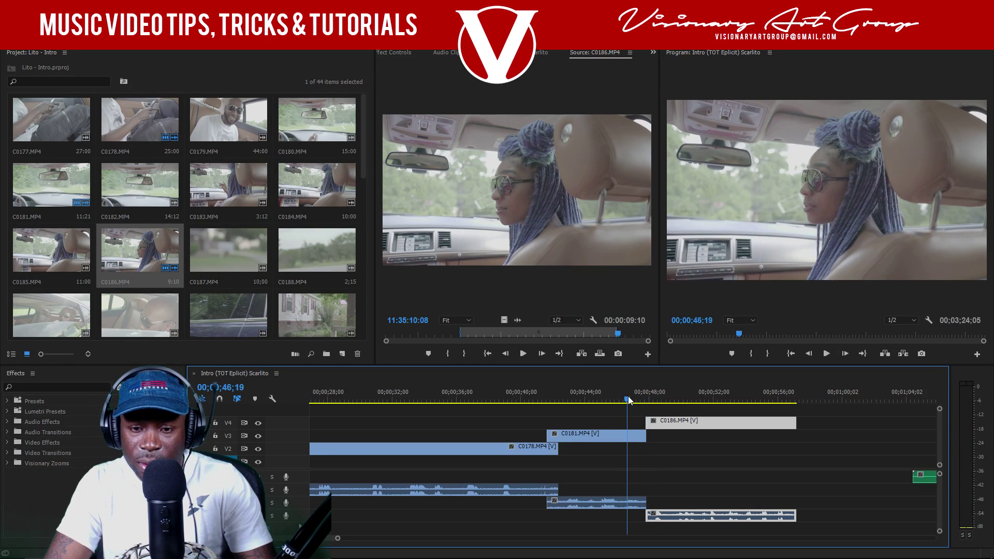
key("space")
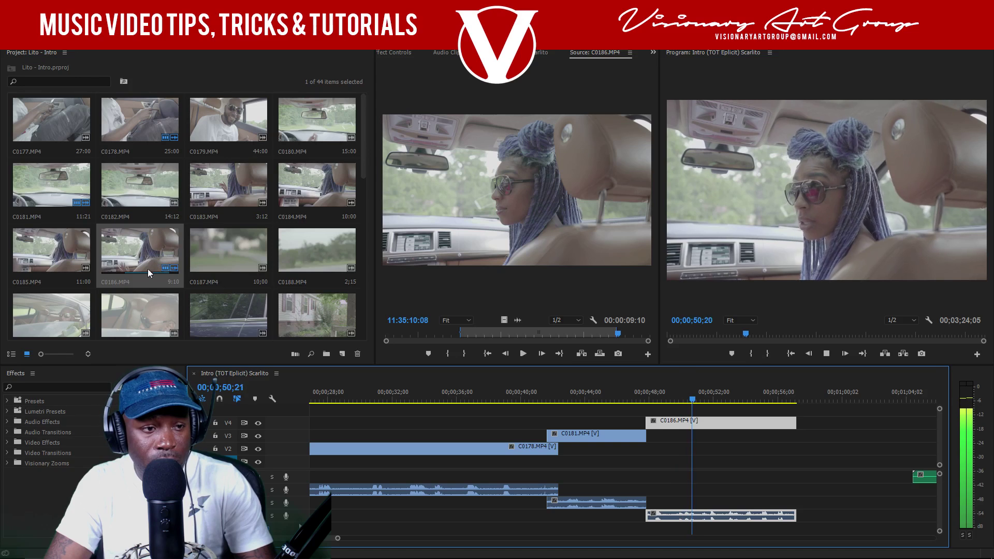
key("space")
- Open C0189.MP4 in the source viewer and mark a 7:07 range ending at 11:35:23:16
double_click(55, 310)
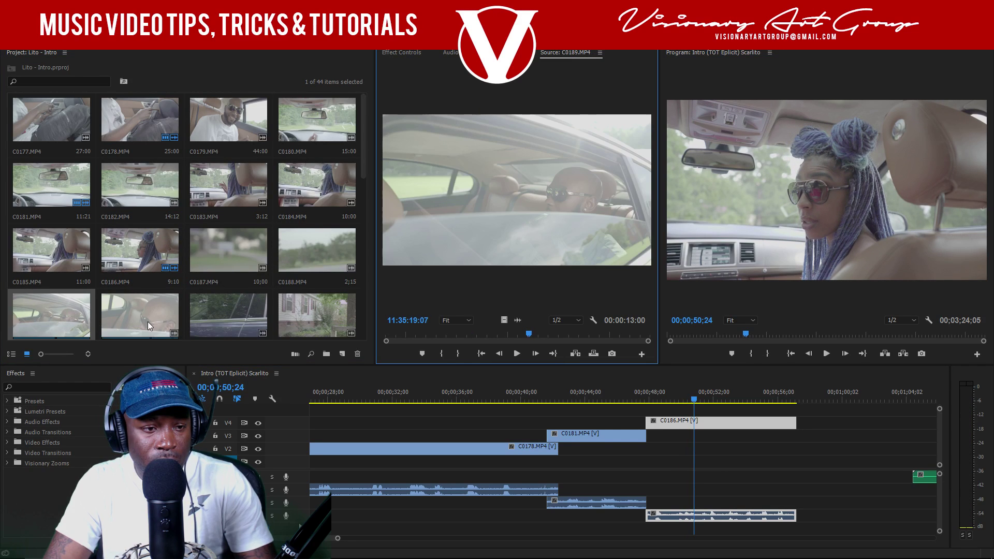
key("space")
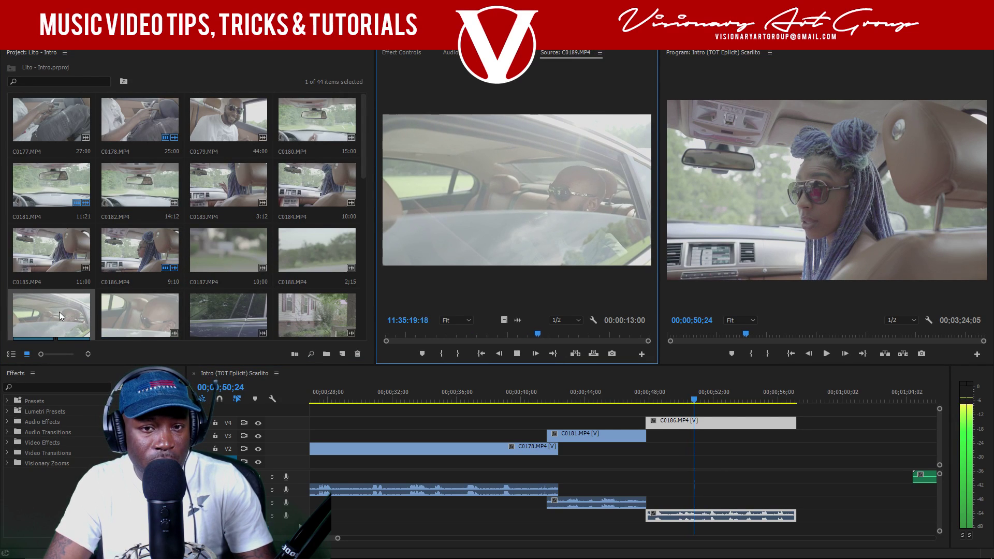
key("space")
left_click(402, 334)
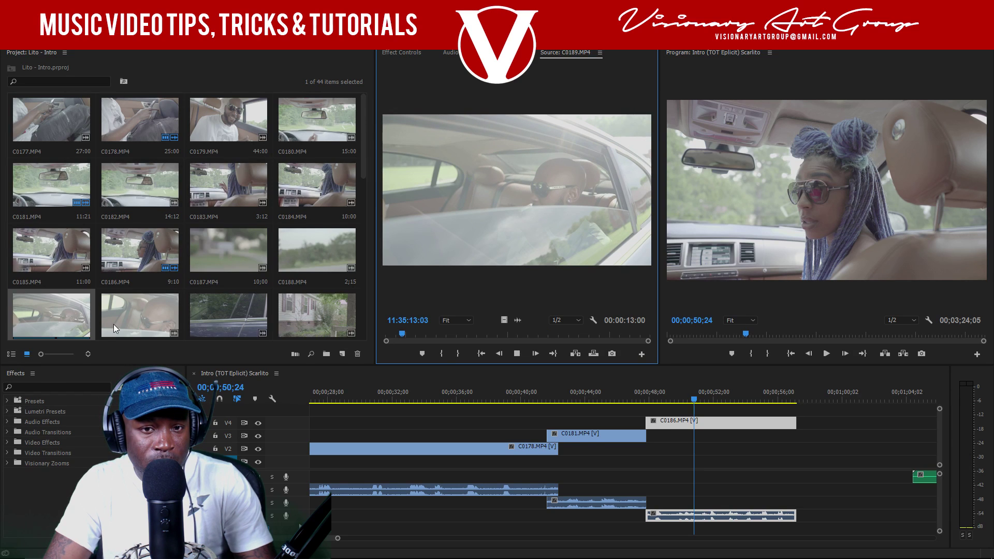
left_click(442, 353)
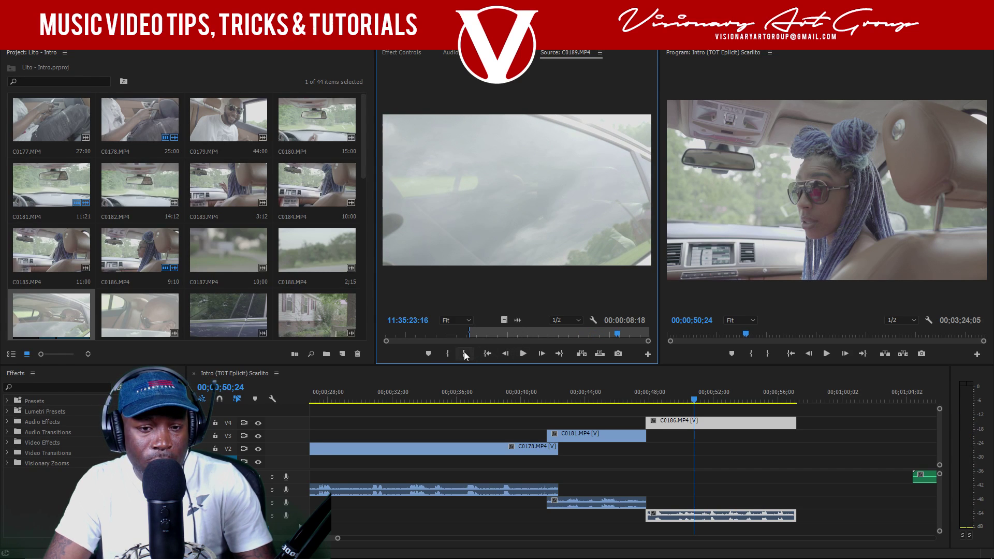
- Place C0189.MP4 on V5 at about 00;00;56;18 and move C0181.MP4 down to V2 and C0186.MP4 down to V1
scroll(131, 300, "down", 1)
left_click_drag(58, 261, 790, 410)
left_click_drag(654, 425, 621, 446)
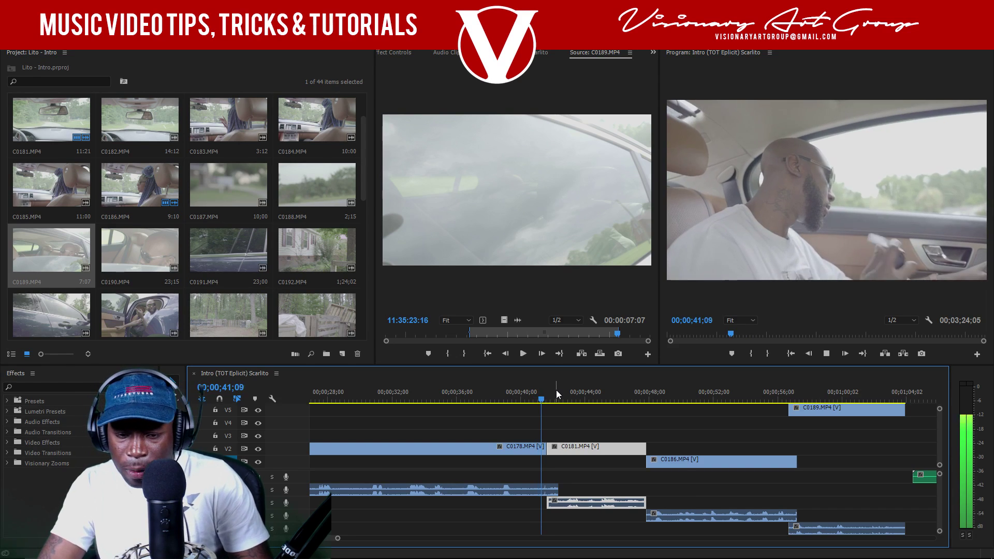
- Unlink C0178.MP4 and trim the end of its audio back to the cut with C0181.MP4
key("space")
left_click(542, 492, "shift")
right_click(547, 493)
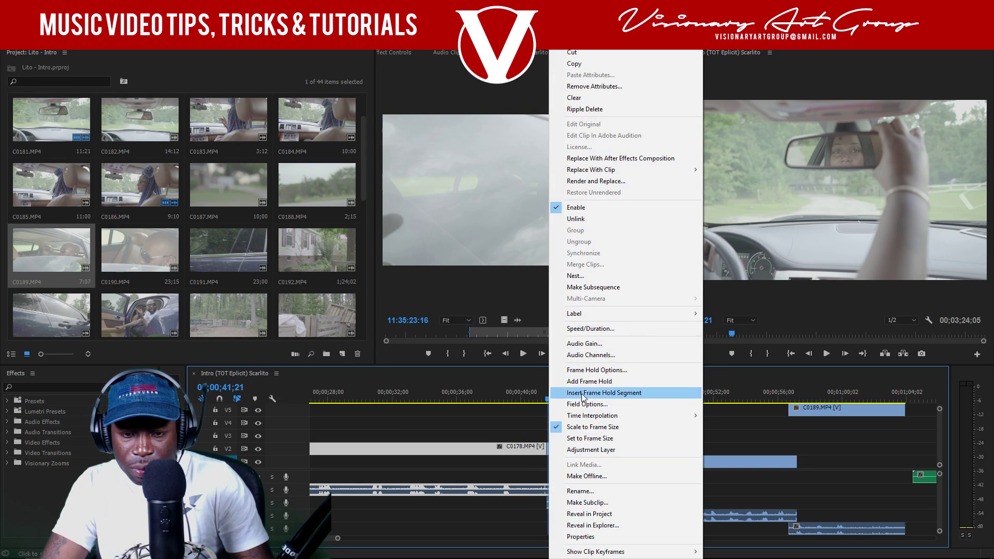
left_click(582, 226)
left_click(599, 446)
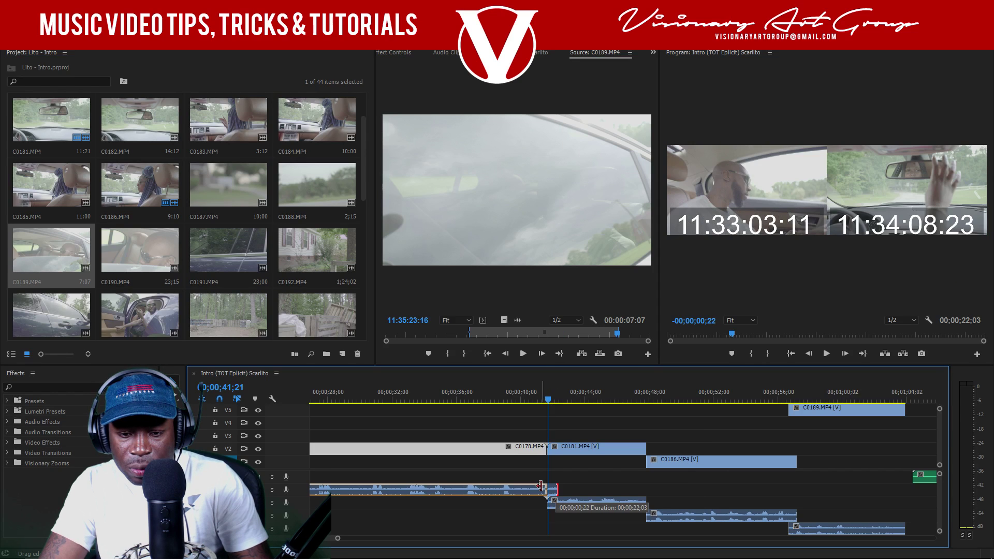
- Extend the start of C0186.MP4 earlier to about 00;00;47;10 under C0181.MP4 and play across the cut
key("space")
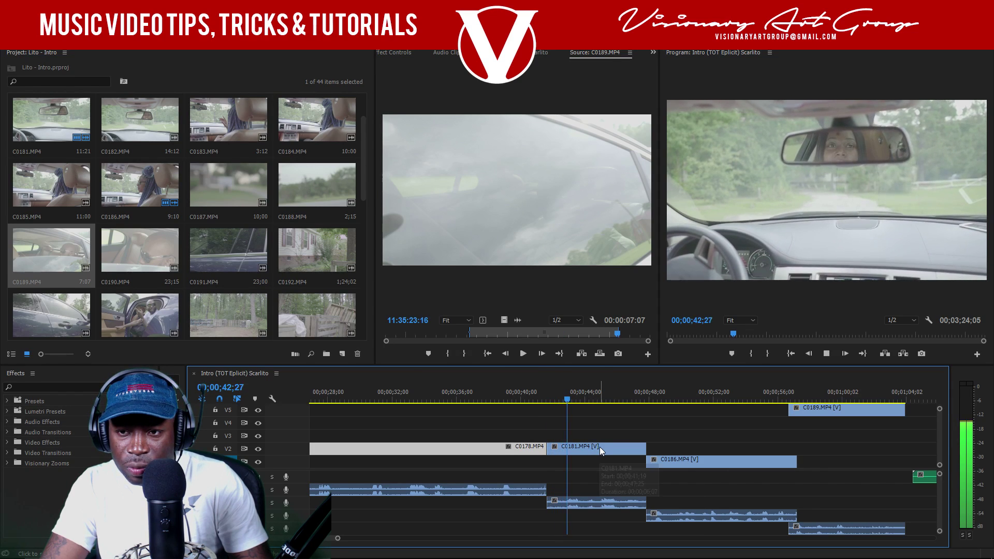
left_click(641, 395)
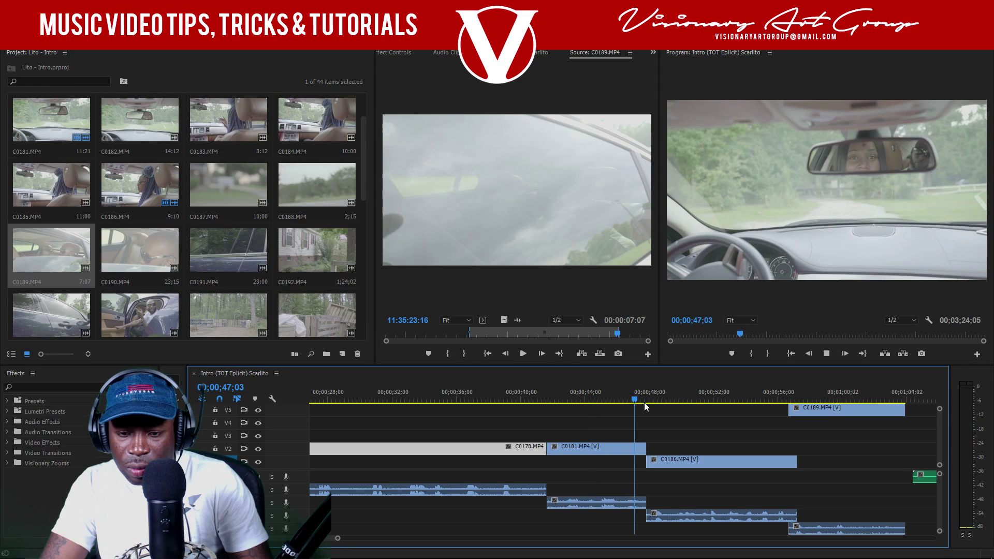
left_click(639, 396)
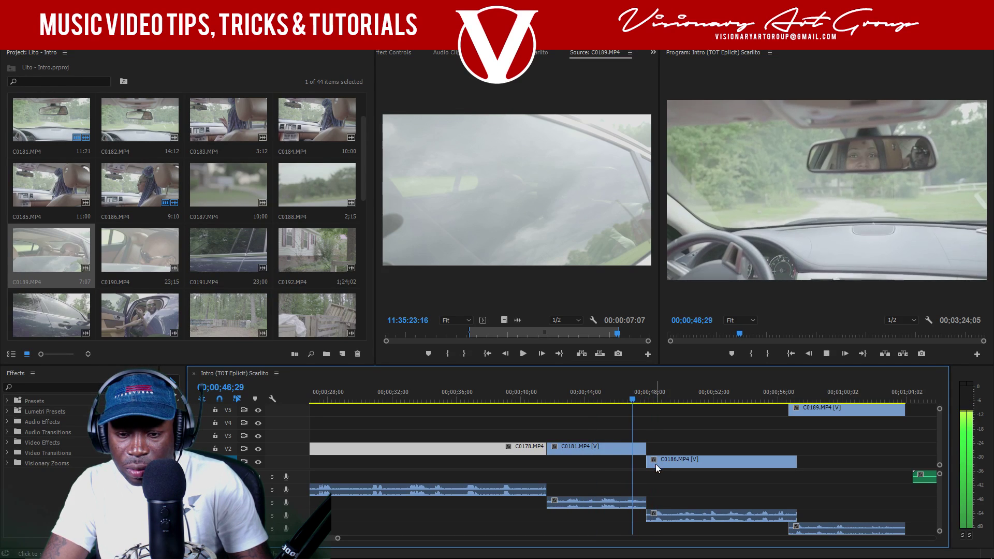
left_click_drag(647, 461, 644, 463)
key("space")
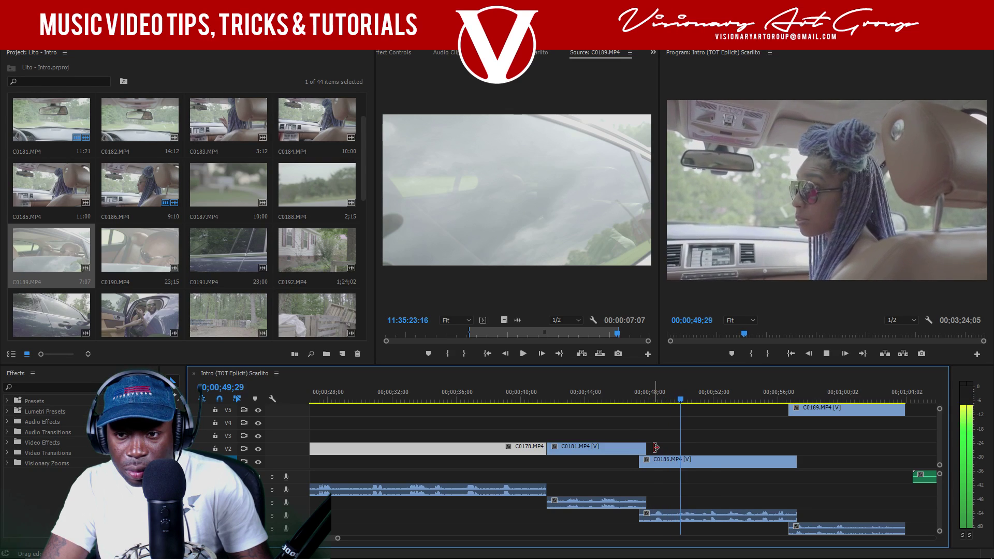
- Move C0189.MP4 to V2 starting at about 00;00;53;14, overlapping C0186.MP4, and play its opening
left_click_drag(826, 410, 758, 446)
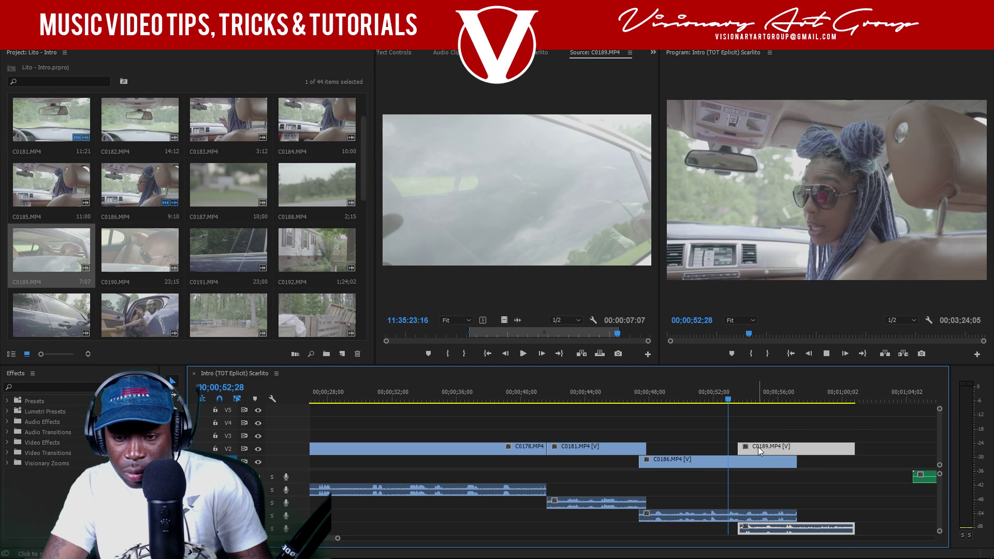
key("Down")
key("space")
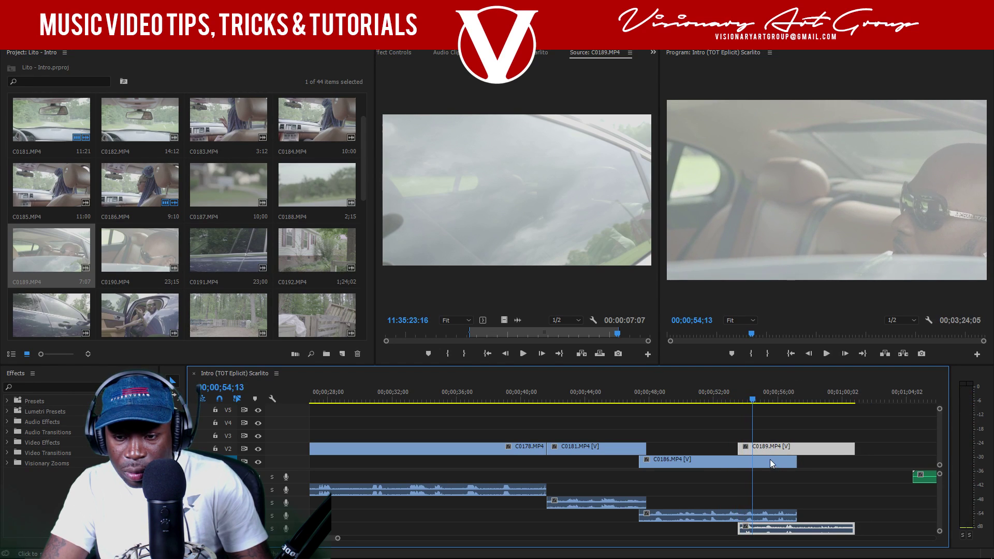
- Scale C0189.MP4 to the frame size and play it to about 00;00;55;10
right_click(764, 448)
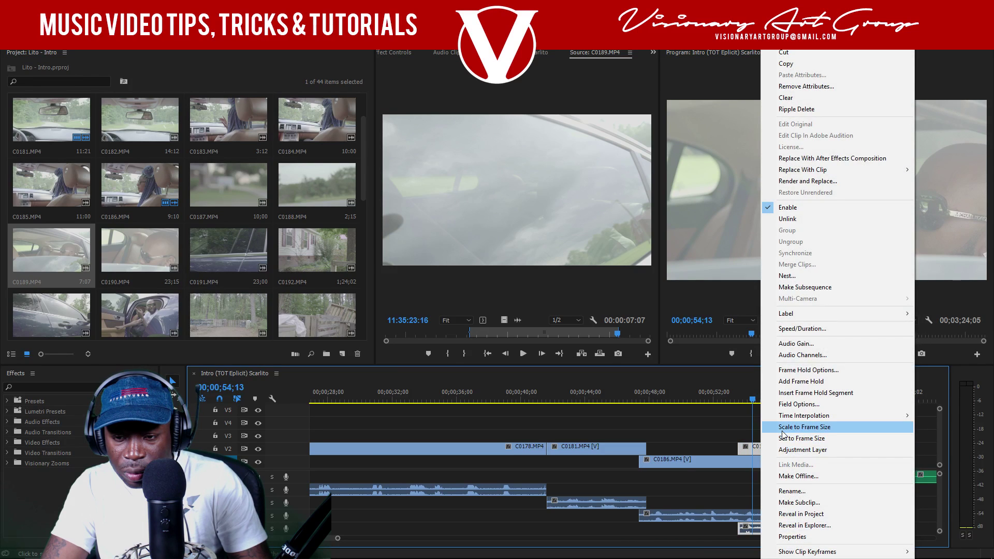
left_click(784, 426)
left_click(795, 463)
key("space")
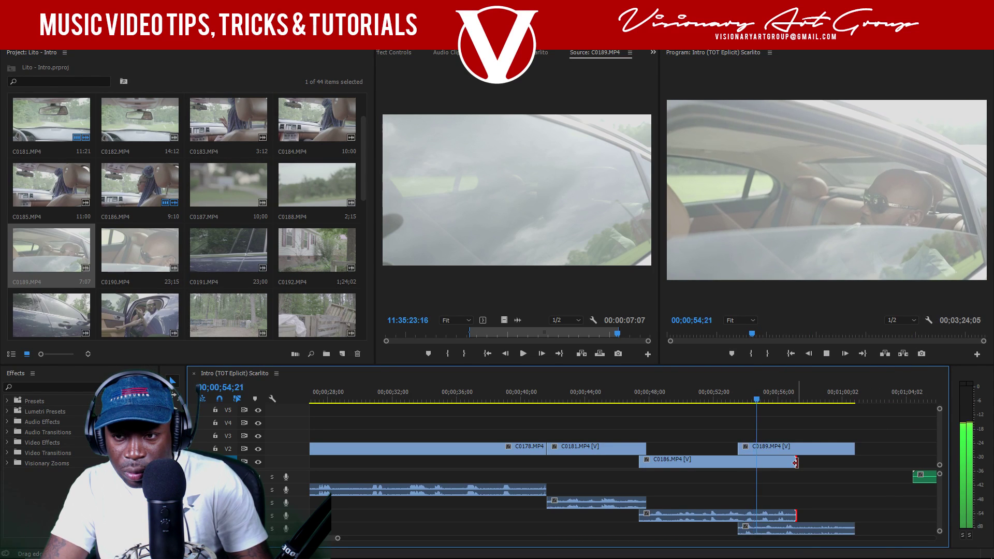
key("space")
- Unlink C0186.MP4, trim the end of its video back to about the start of C0189.MP4, and replay the cut
left_click(764, 467)
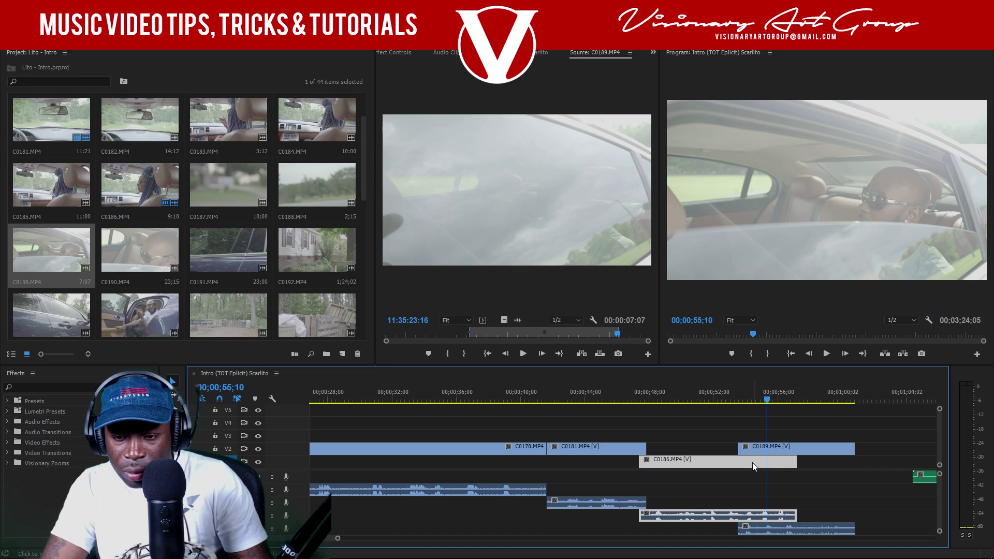
right_click(753, 466)
left_click(789, 223)
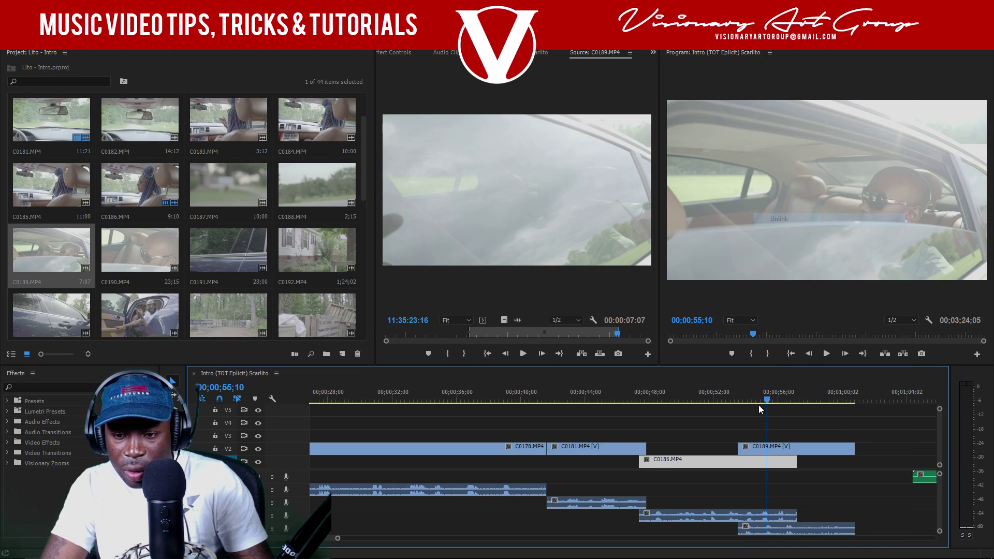
left_click_drag(796, 462, 746, 466)
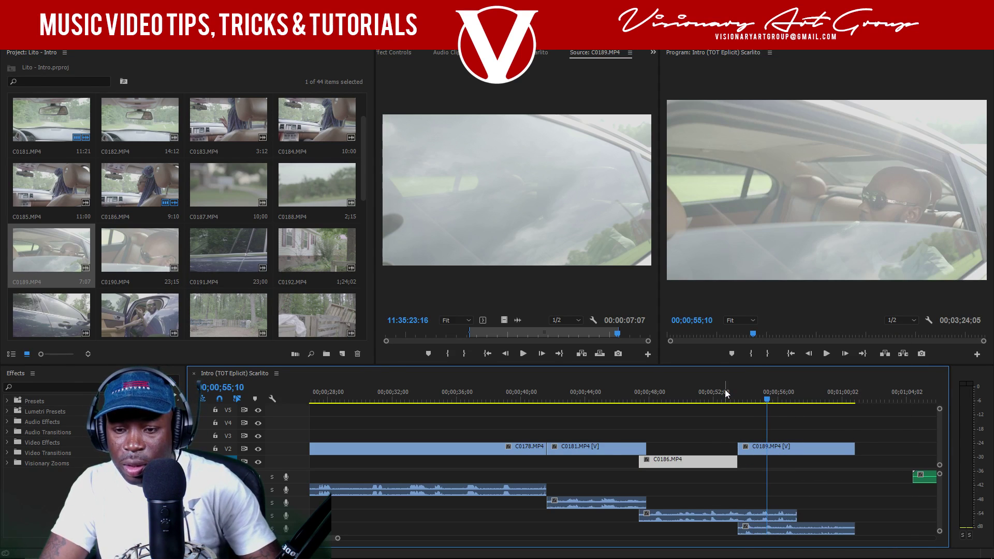
key("space")
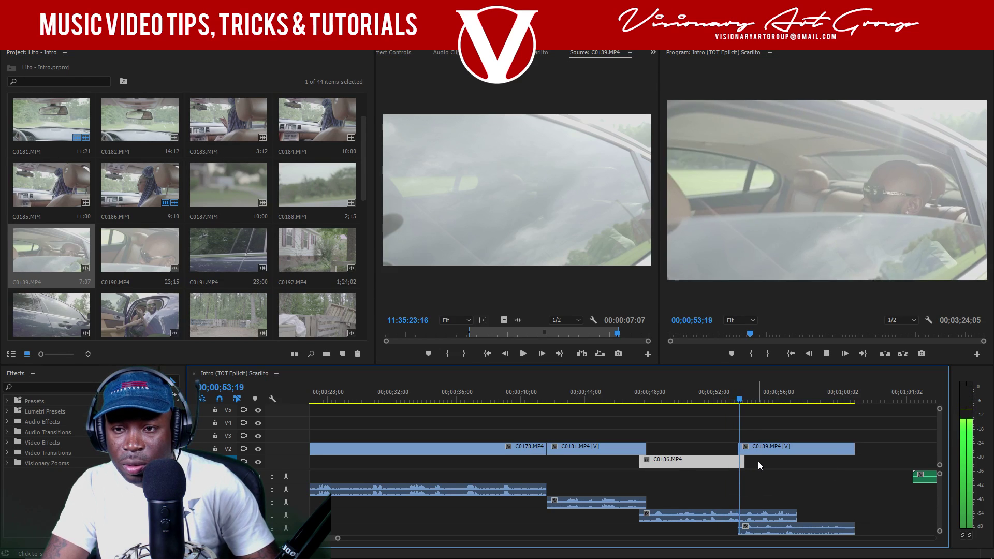
- Add an Exponential Fade to the end of C0186.MP4's audio and lengthen it back to about the start of C0189.MP4
key("space")
left_click(754, 521)
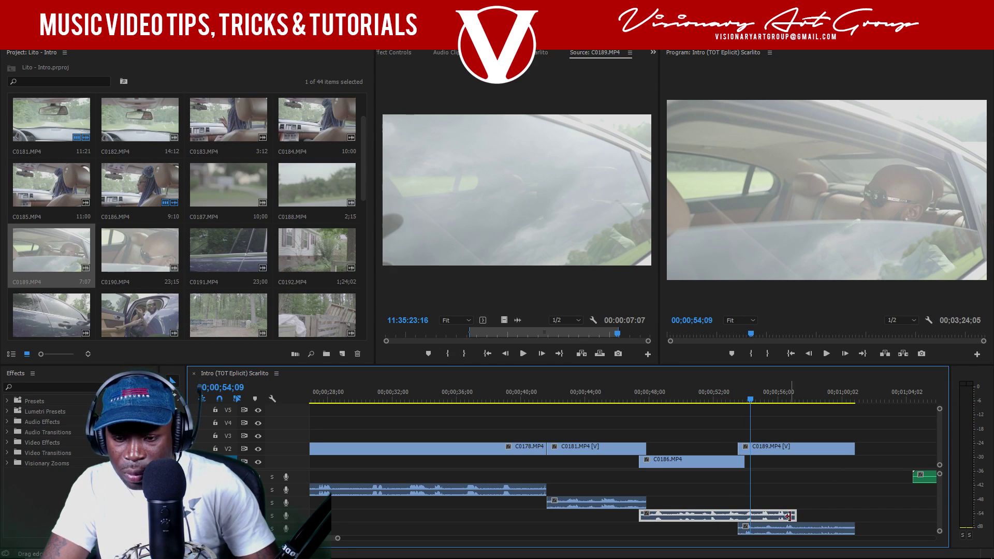
left_click(49, 386)
type("fade")
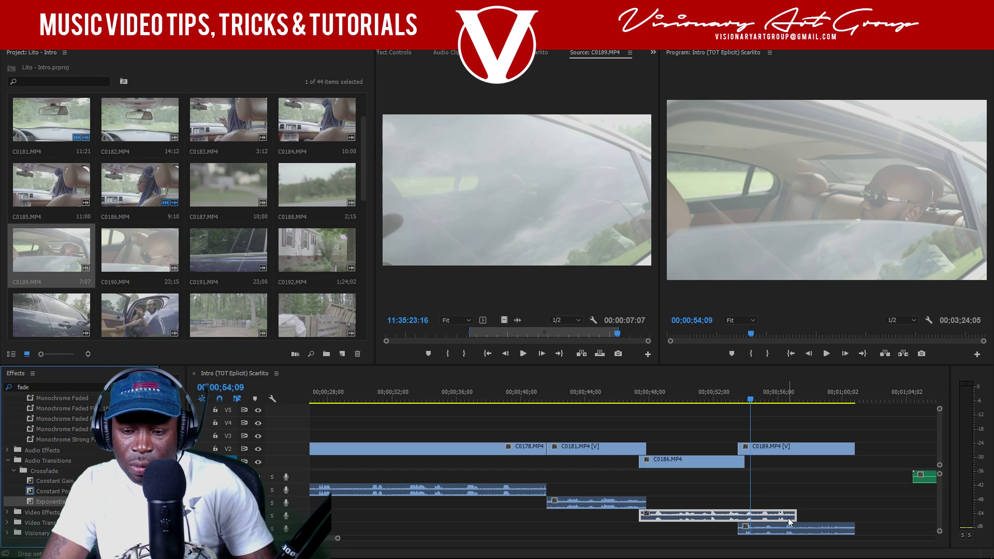
left_click_drag(783, 519, 782, 518)
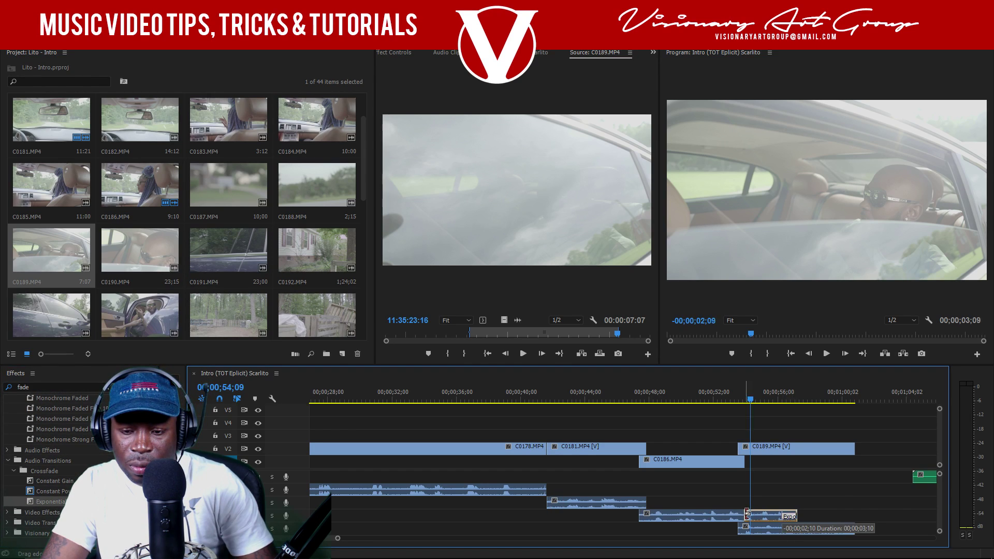
left_click(800, 516)
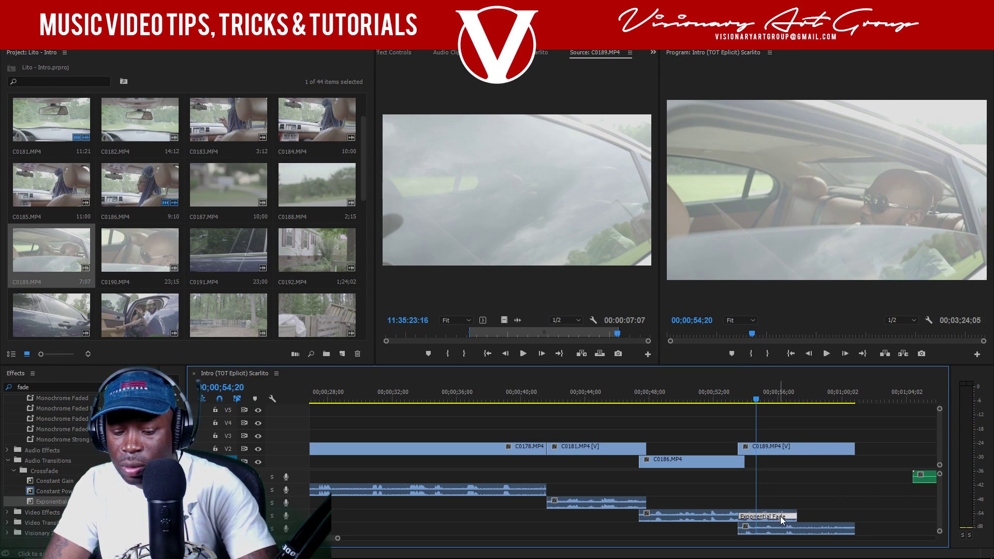
- Trim the end of C0186.MP4's audio to about 00;00;53;28 and replay the scene from about 00;00;44;24
left_click_drag(795, 516, 758, 517)
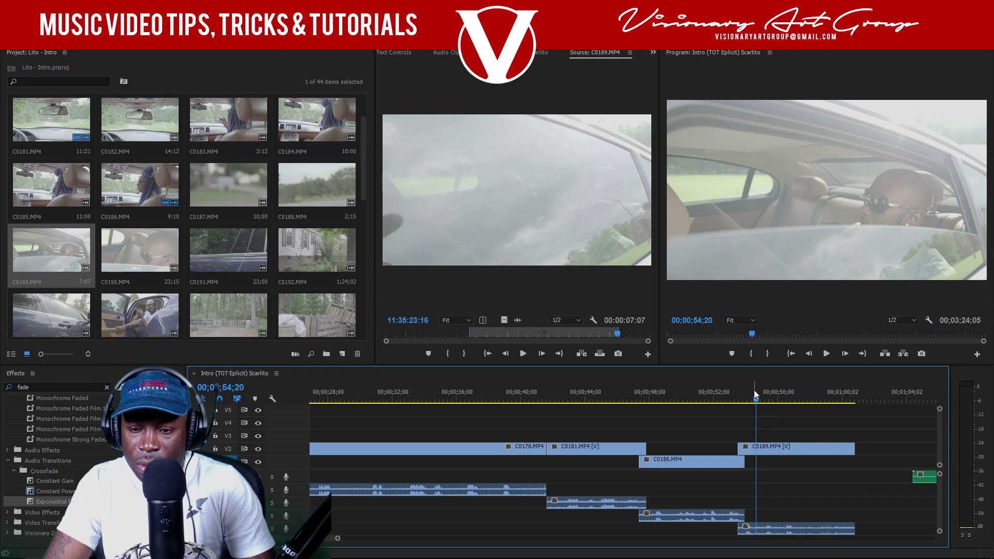
left_click(737, 398)
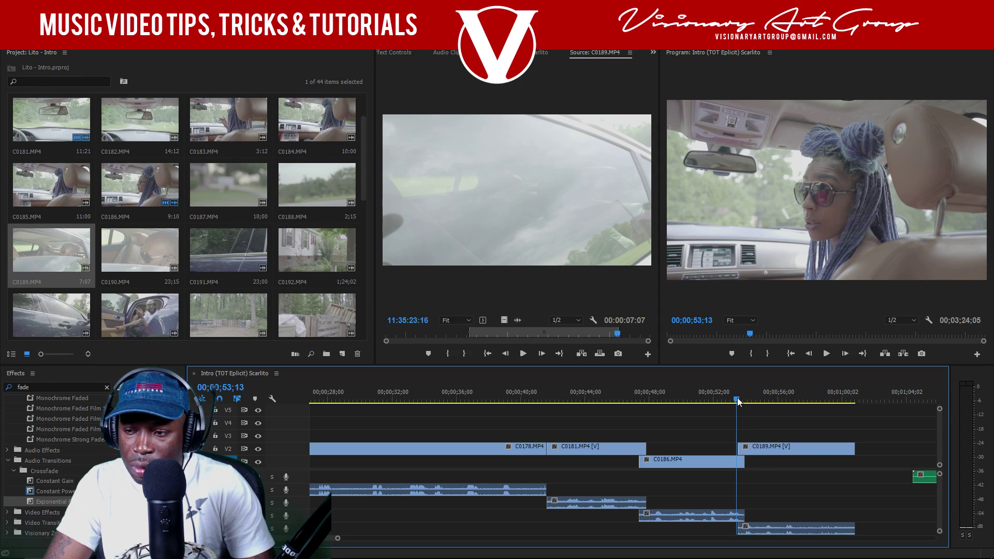
key("space")
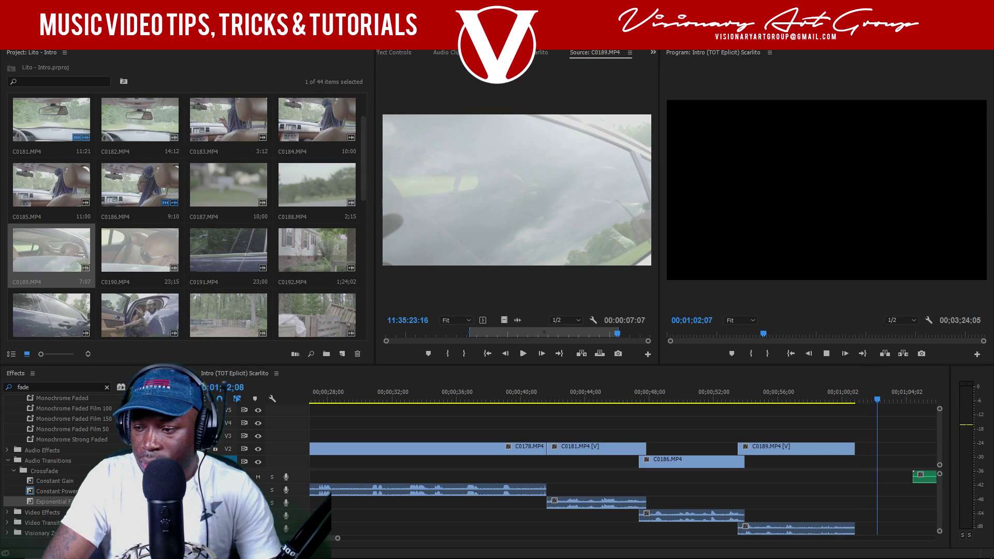
left_click(598, 400)
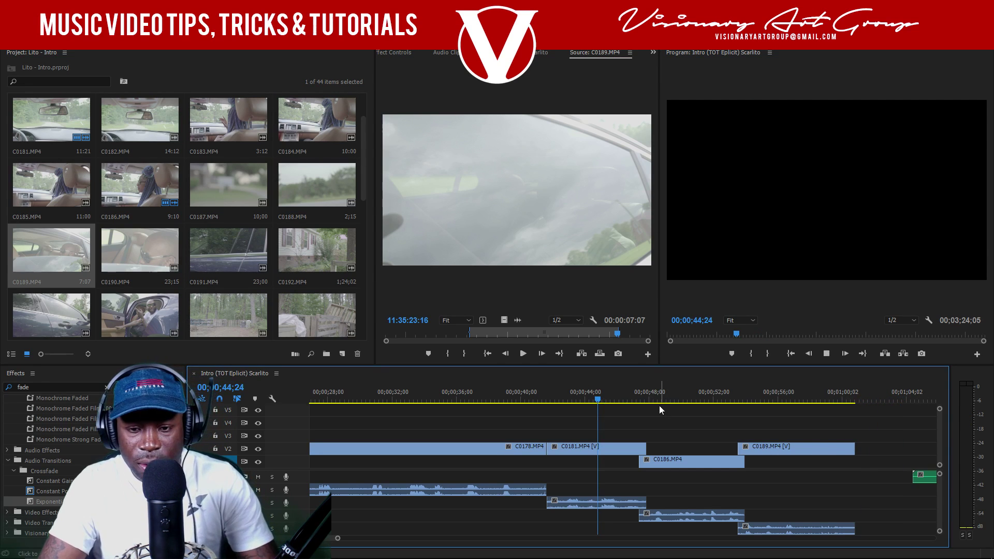
key("space")
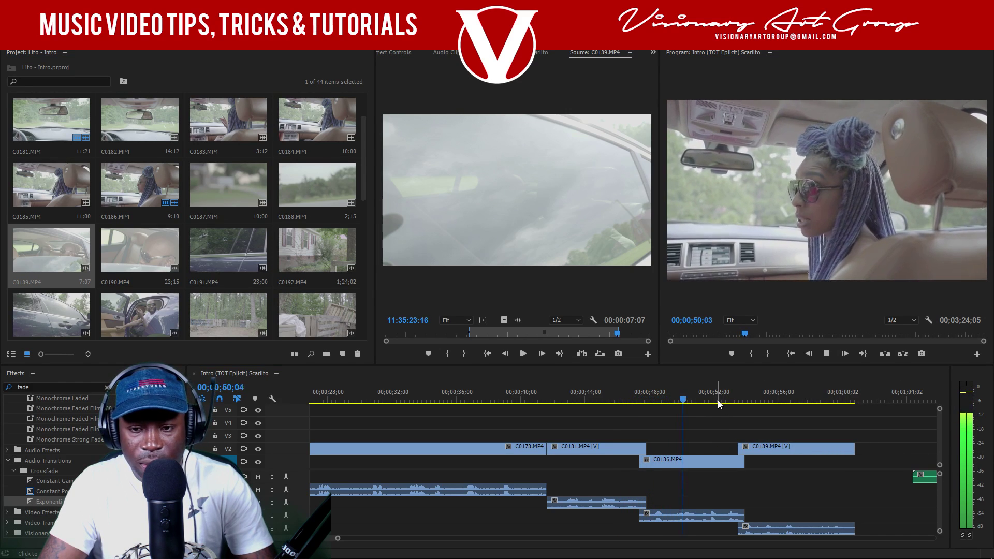
left_click_drag(726, 403, 744, 426)
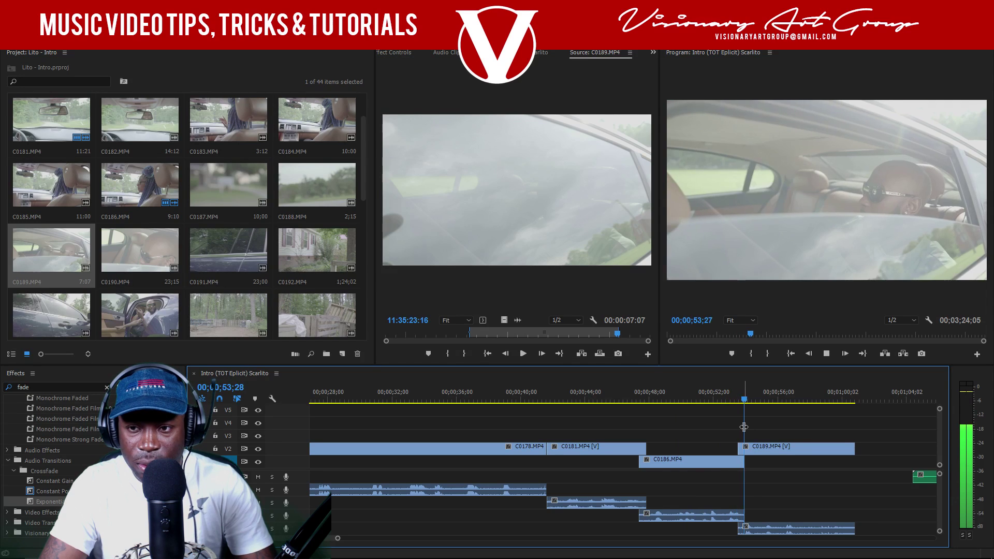
- Trim the end of C0186.MP4's video back to the start of C0189.MP4 and play across the cut
left_click(734, 399)
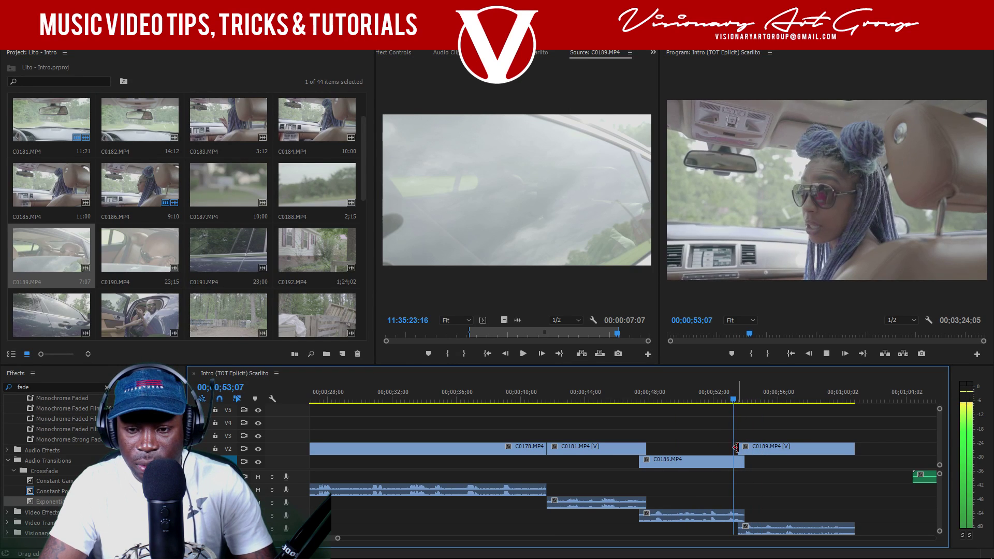
key("space")
mouse_move(748, 463)
left_mouse_down()
mouse_move(760, 463)
mouse_move(739, 462)
left_mouse_up()
key("space")
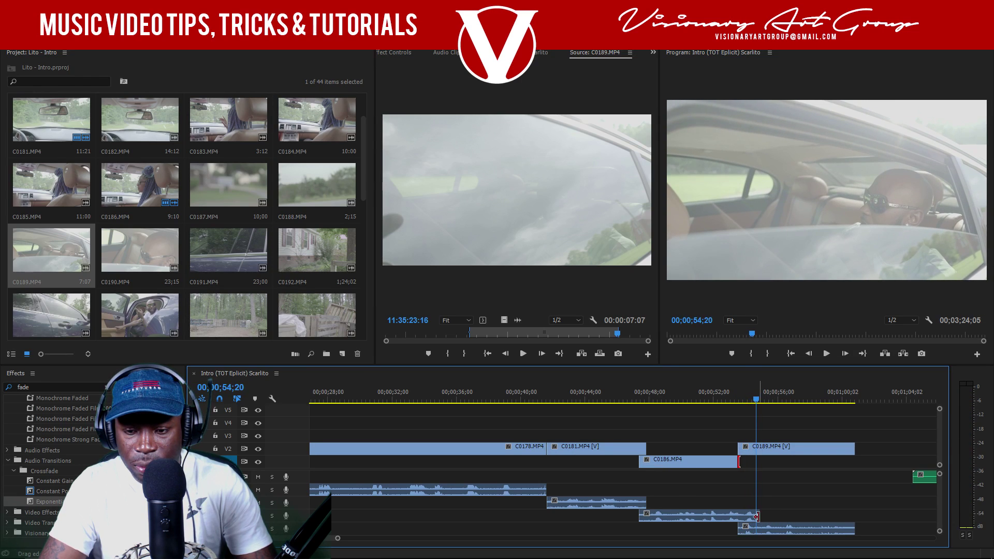
- Trim the end of C0186.MP4's audio to just past the start of C0189.MP4, at about 00;00;53;28, and replay the cut
key("space")
left_click_drag(770, 516, 747, 513)
left_click(733, 393)
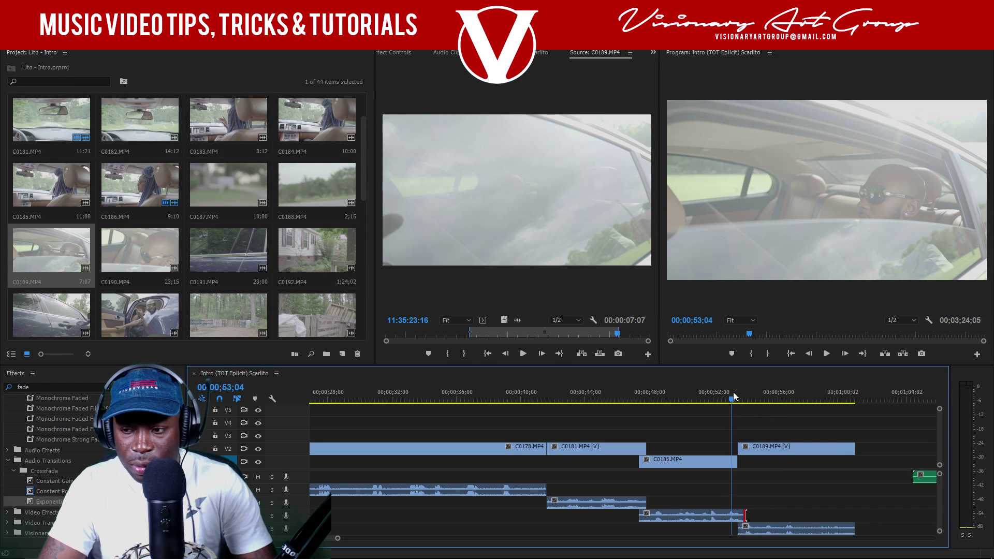
key("space")
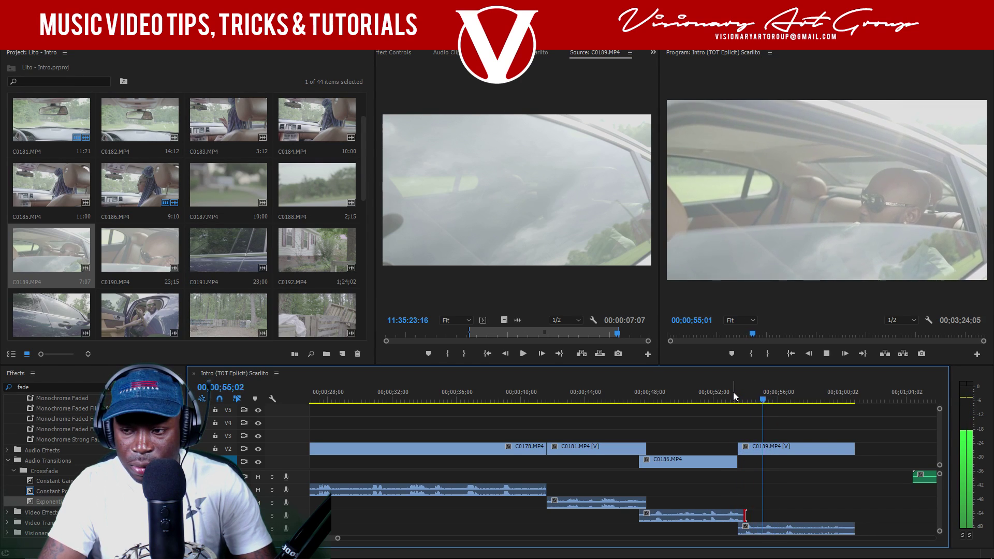
left_click(731, 392)
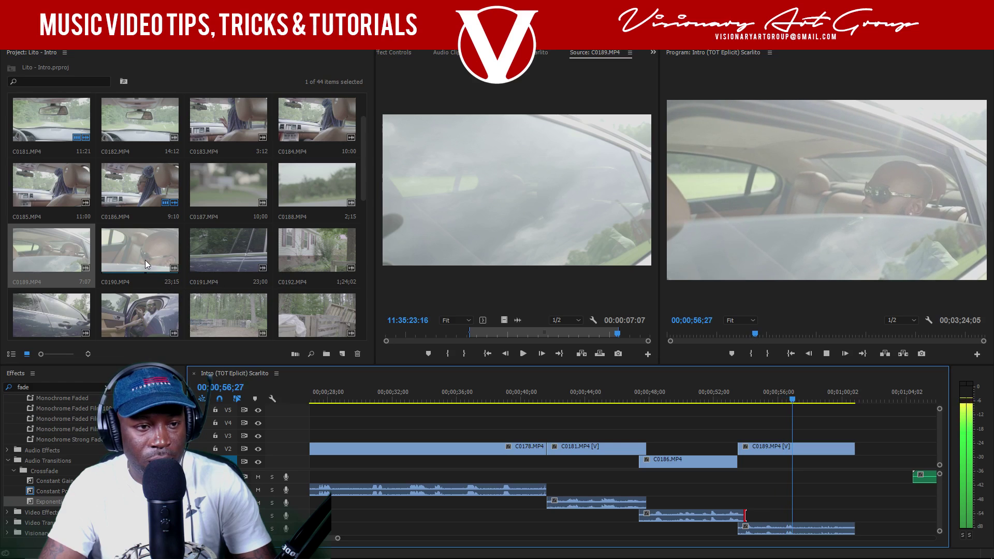
- Move the song earlier on the timeline to start under C0189.MP4 at about 00;00;53;26 and play it
key("space")
left_click_drag(335, 539, 440, 538)
left_click_drag(648, 485, 604, 476)
key("space")
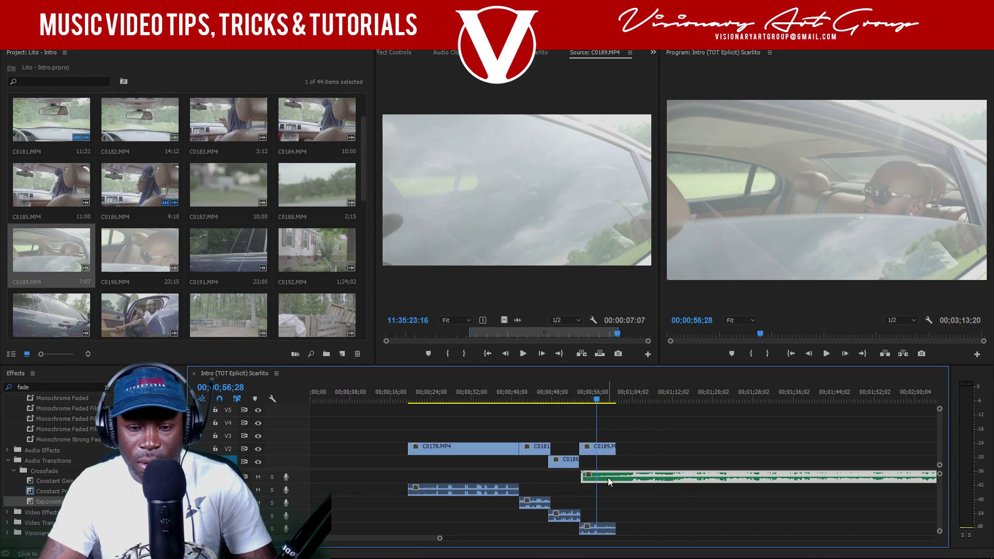
key("space")
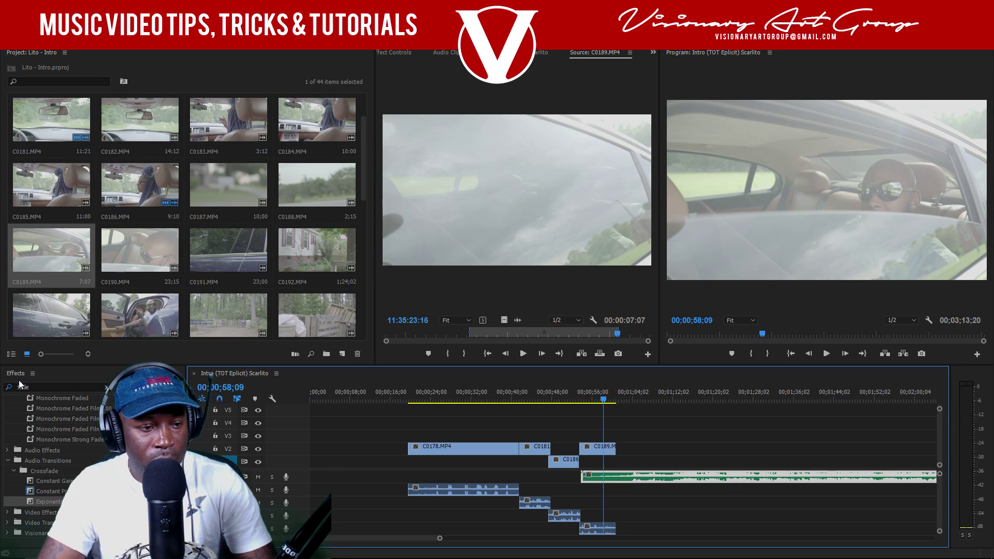
- Add an Exponential Fade to the end of C0189.MP4's audio, extend it back to about 00;00;55;05, and play it
left_click(22, 387)
left_click_drag(32, 501, 617, 530)
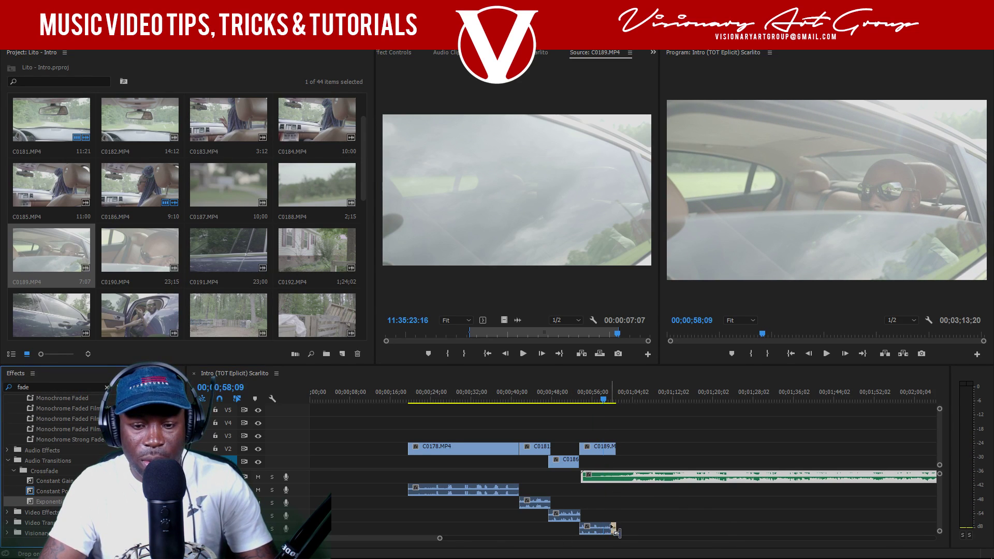
left_click_drag(441, 541, 595, 529)
left_click(595, 387)
key("space")
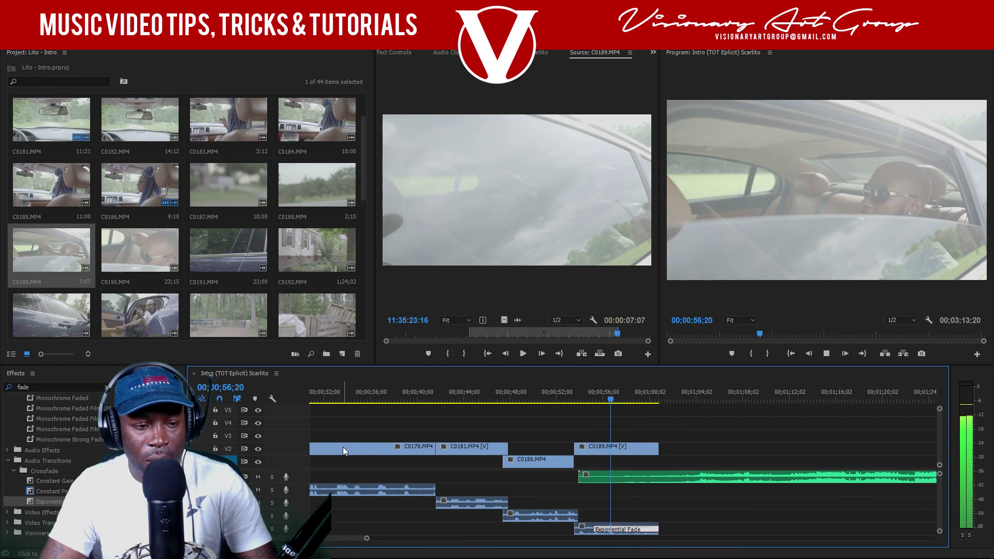
- Preview C0190.MP4 in the Source monitor and interpret its footage at an assumed frame rate of 23.976 fps
double_click(135, 245)
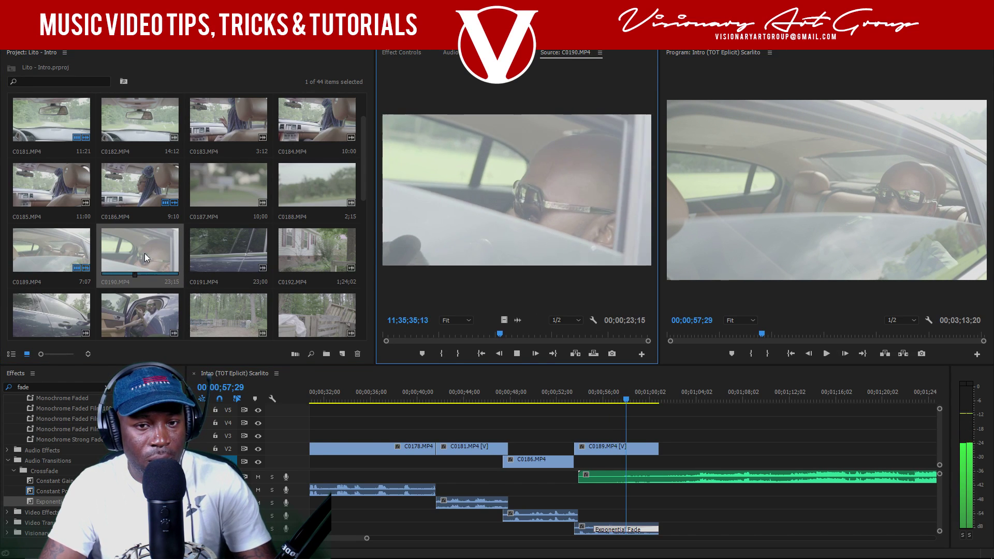
key("space")
left_click_drag(524, 342, 615, 342)
right_click(149, 245)
mouse_move(241, 189)
left_click(119, 204)
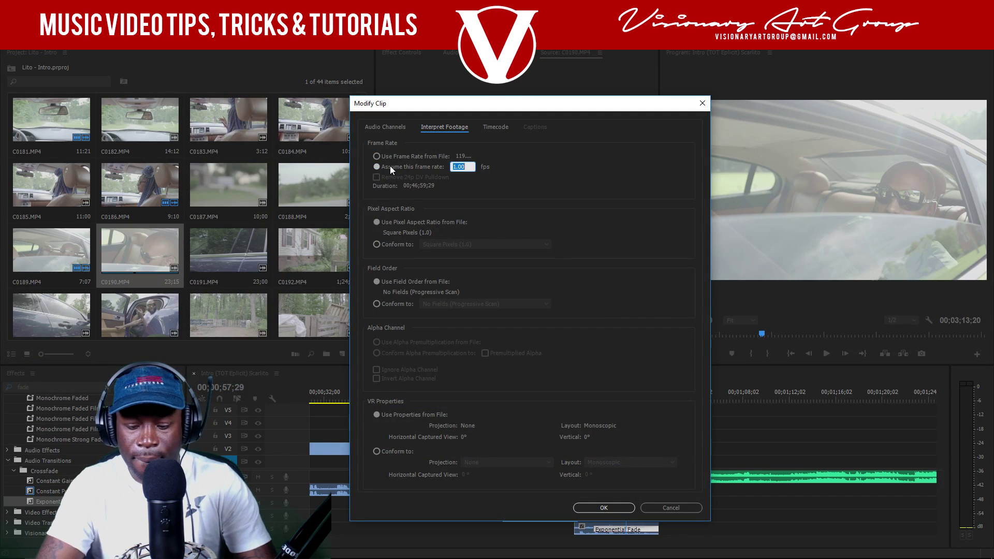
type("23.9")
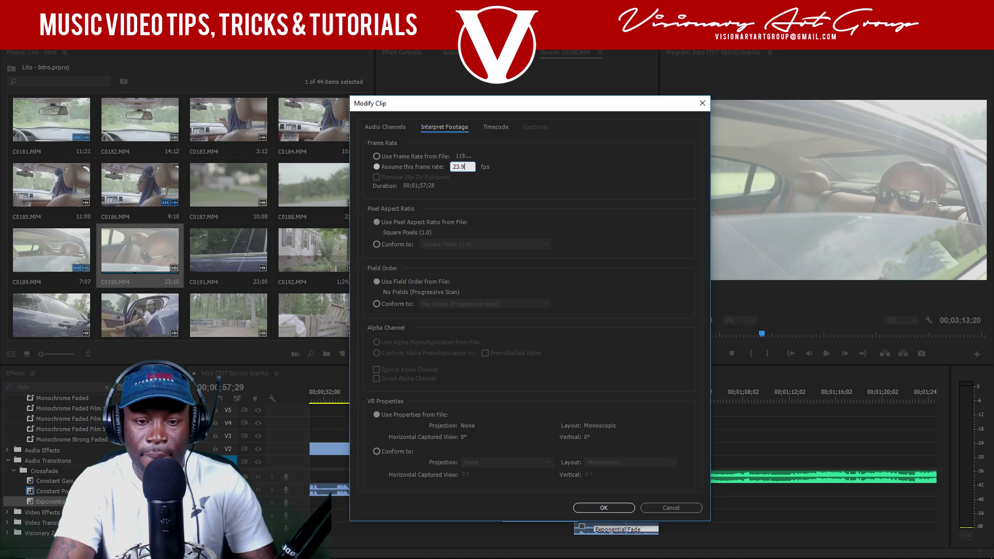
type("76")
key("Return")
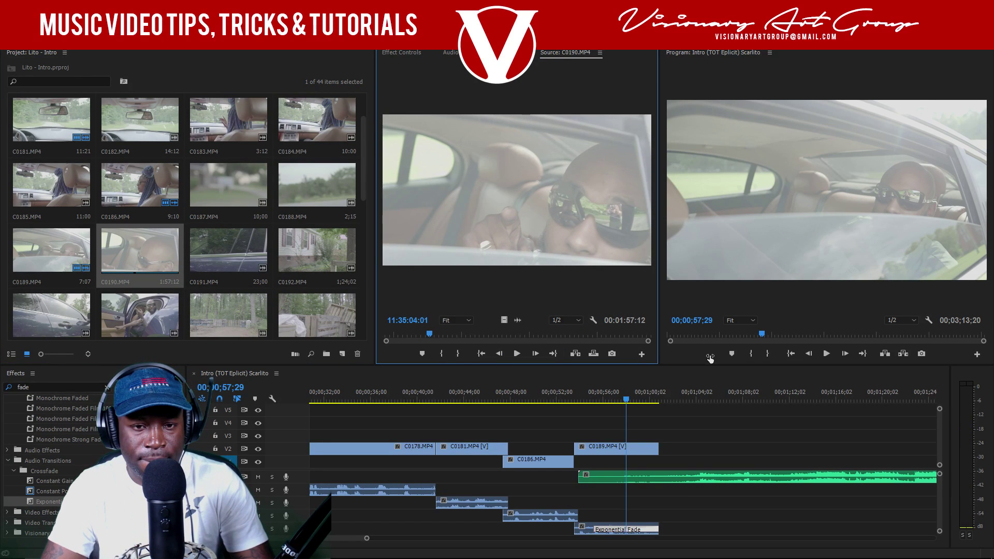
- Find the rising window near the end of C0190.MP4 and mark its In point at 11:36:29:04
left_click_drag(626, 336, 617, 336)
key("space")
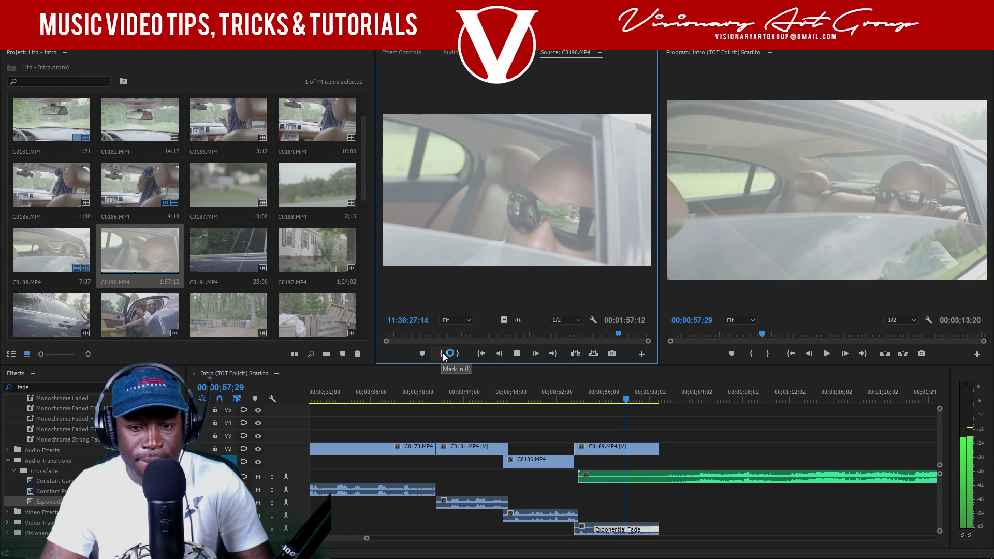
key("space")
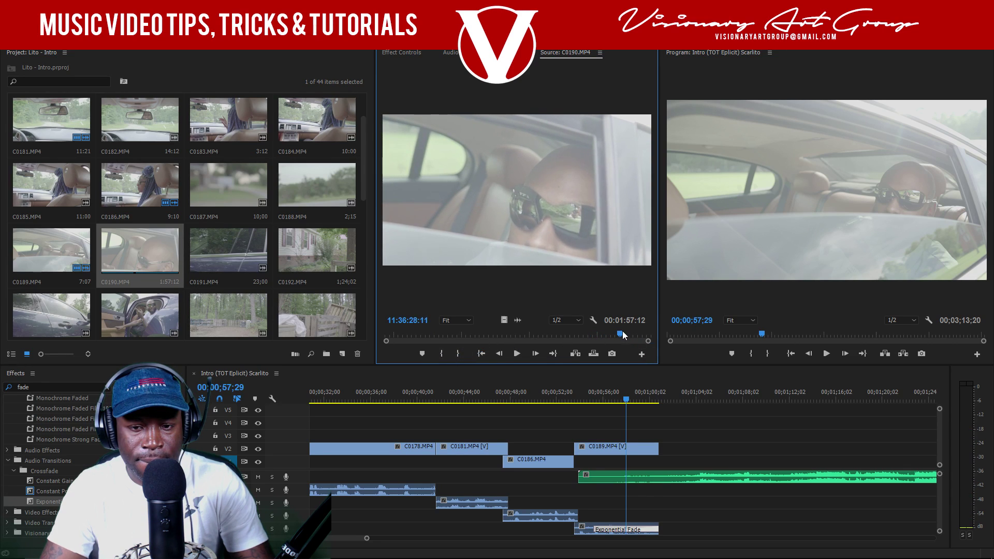
left_click(441, 353)
- Place C0190.MP4 on V3 over the end of C0189.MP4 at about 00;00;59;23 and play the cut
left_click_drag(140, 251, 665, 440)
key("space")
key("space")
key("space")
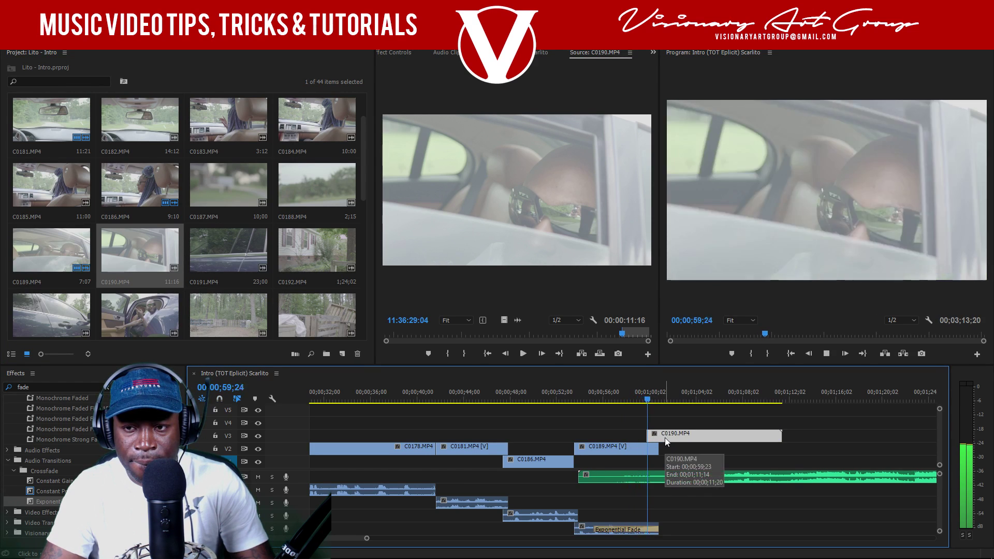
- Compare the frames around the cut and move C0190.MP4 on V3 earlier to start at about 00;00;58;21
left_click_drag(648, 402, 649, 435)
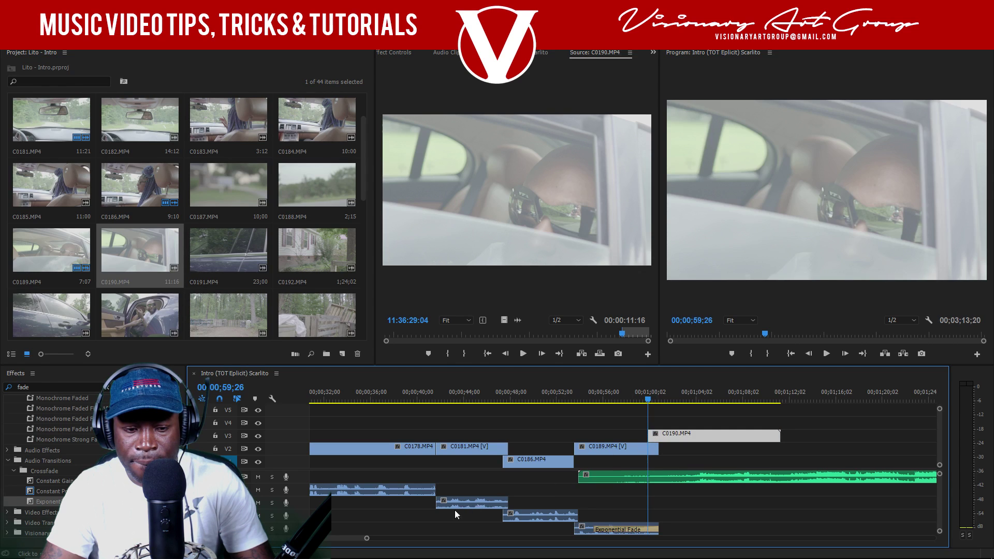
left_click_drag(367, 539, 429, 539)
mouse_move(608, 400)
left_mouse_down()
mouse_move(632, 400)
mouse_move(618, 402)
left_mouse_up()
left_click_drag(631, 435, 670, 432)
left_click_drag(622, 402, 585, 403)
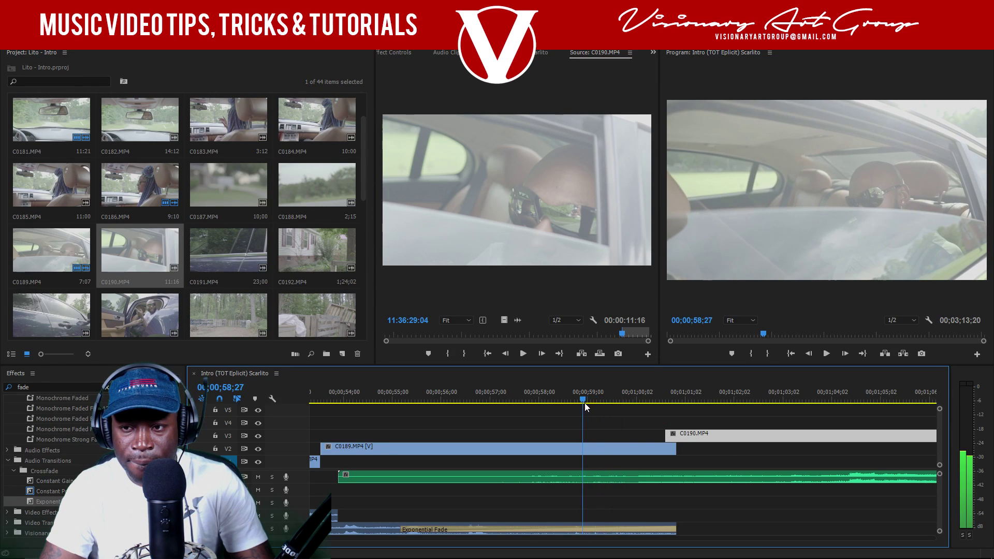
left_click_drag(667, 434, 581, 402)
left_click_drag(607, 436, 590, 436)
left_click_drag(576, 402, 557, 398)
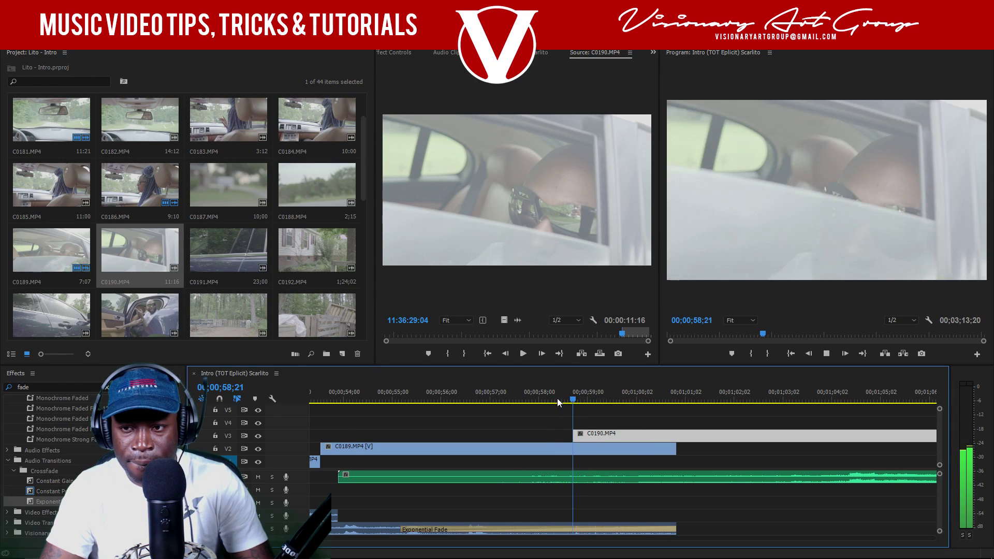
- Step through the cut frame by frame, shift C0190.MP4 to start at about 00;00;58;25, and play it
key("Right")
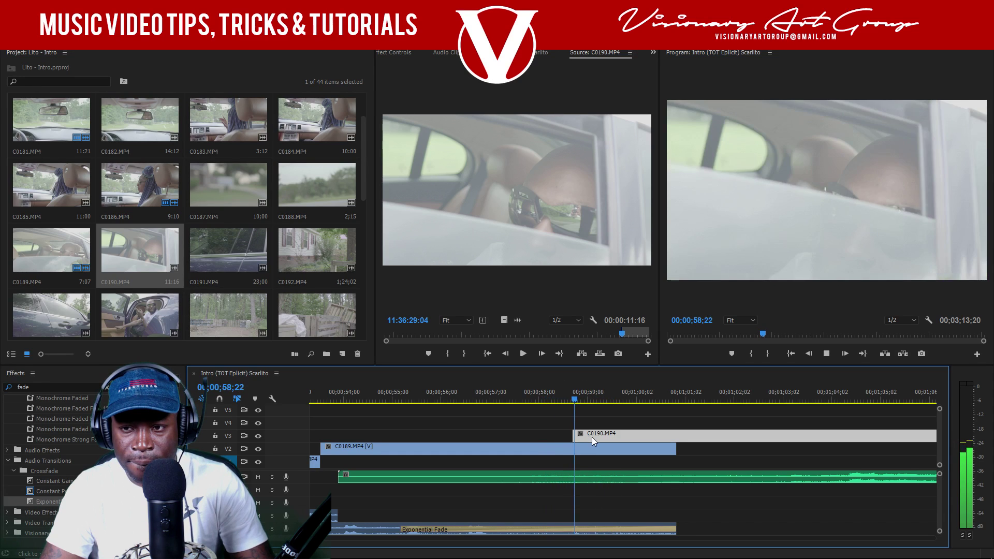
key("Right")
key("Right")
key("Right")
key("Right")
left_click_drag(590, 437, 598, 439)
left_click(573, 403)
key("space")
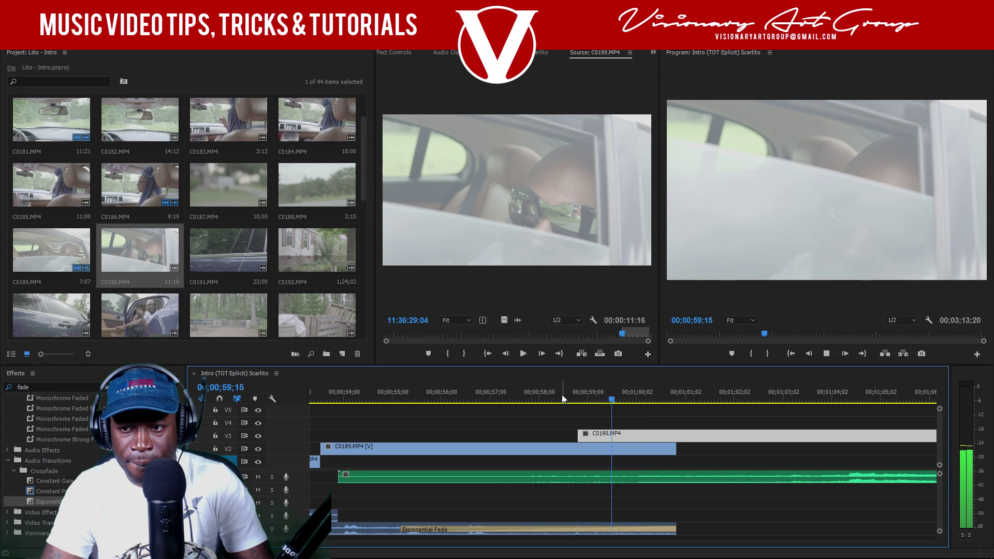
- Try other positions for C0190.MP4, move its start to about 00;00;59;19, and play the cut
left_click(569, 395)
left_click_drag(579, 434, 498, 402)
left_click_drag(531, 437, 601, 438)
left_click_drag(555, 393, 570, 411)
key("space")
left_click_drag(494, 435, 619, 437)
left_click_drag(570, 401, 626, 418)
key("space")
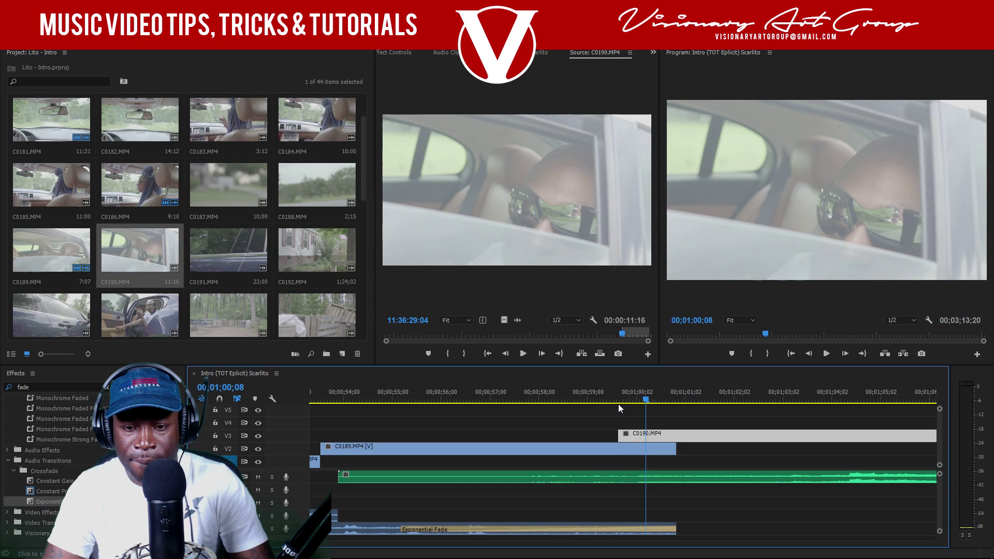
- Fine-tune C0190.MP4's start on V3 to about 00;00;59;22, checking the window position on both sides of the cut
key("space")
left_click(626, 405)
left_click_drag(626, 404, 611, 405)
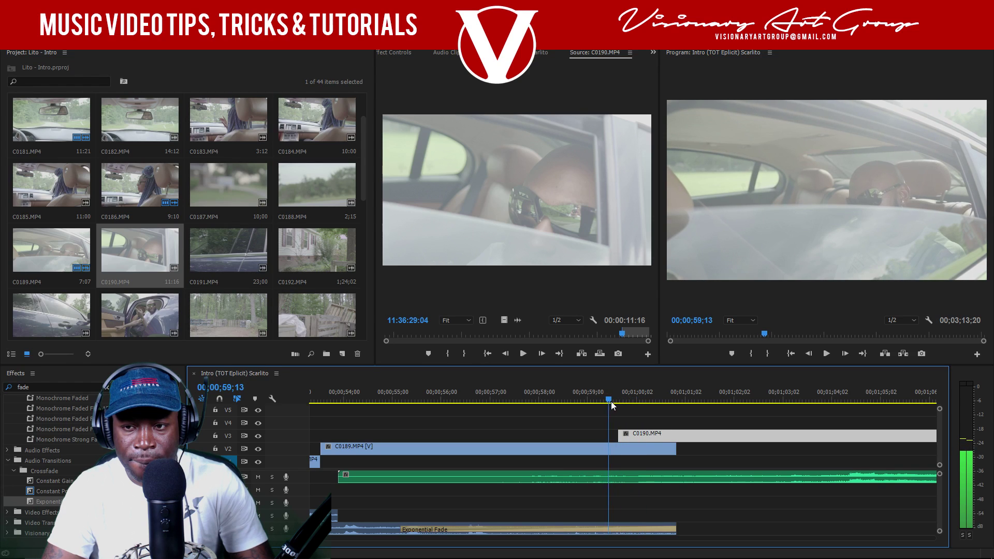
left_click_drag(634, 440, 656, 439)
left_click_drag(613, 401, 619, 403)
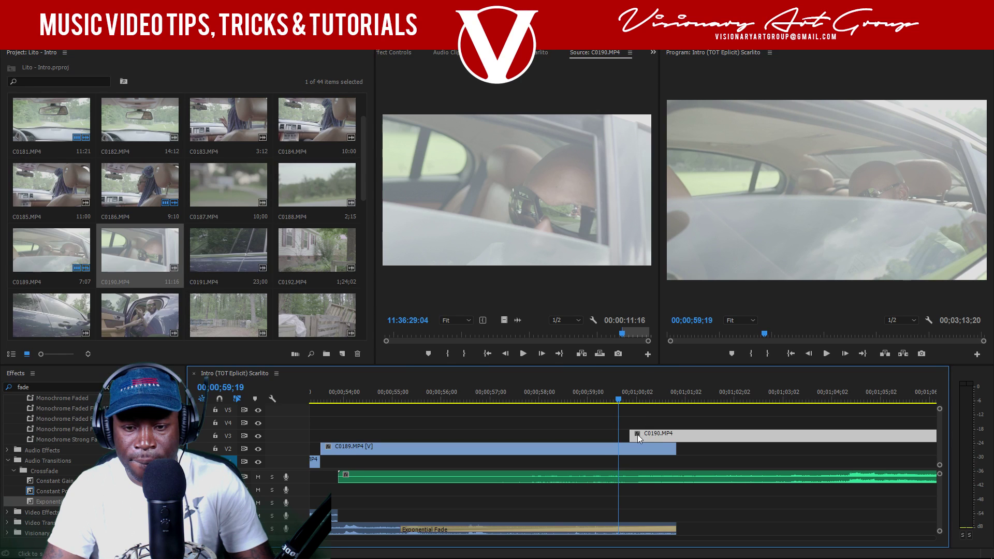
left_click_drag(637, 435, 624, 436)
left_click_drag(604, 402, 627, 403)
left_click_drag(643, 440, 626, 441)
mouse_move(615, 402)
left_mouse_down()
mouse_move(624, 402)
mouse_move(607, 403)
mouse_move(615, 397)
left_mouse_up()
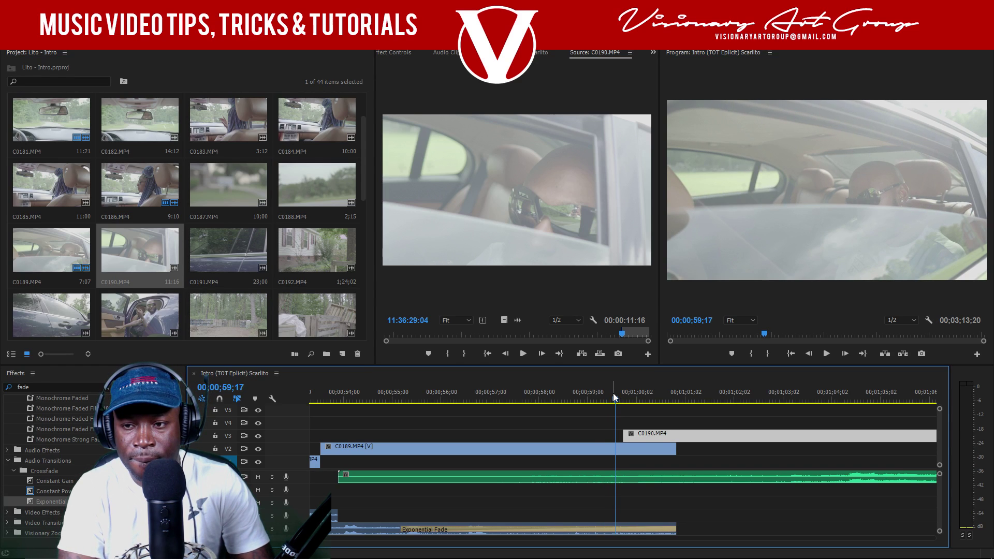
- Add a sequence marker at 00;00;59;18 and move C0190.MP4 on V3 to start one frame after it, at about 00;00;59;19
left_click_drag(614, 398, 616, 397)
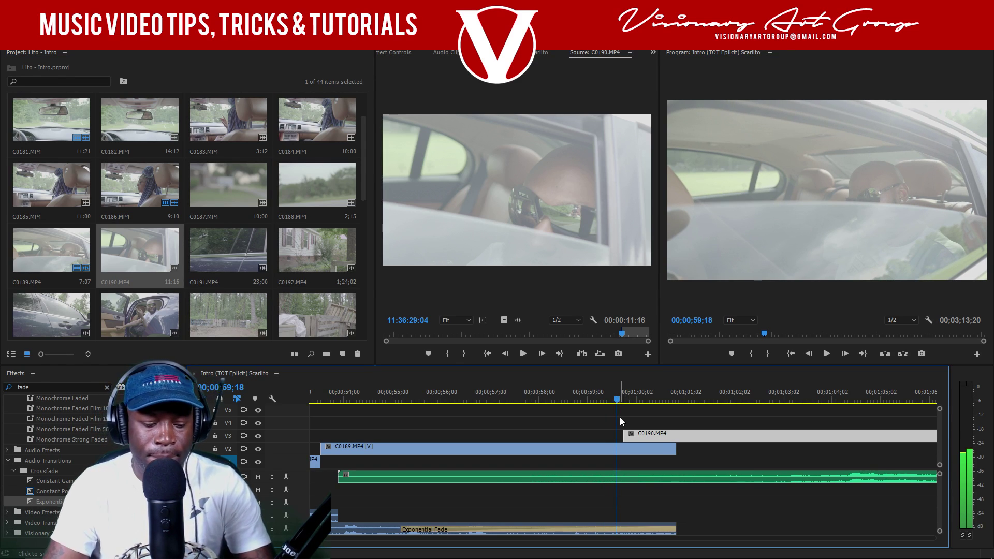
key("m")
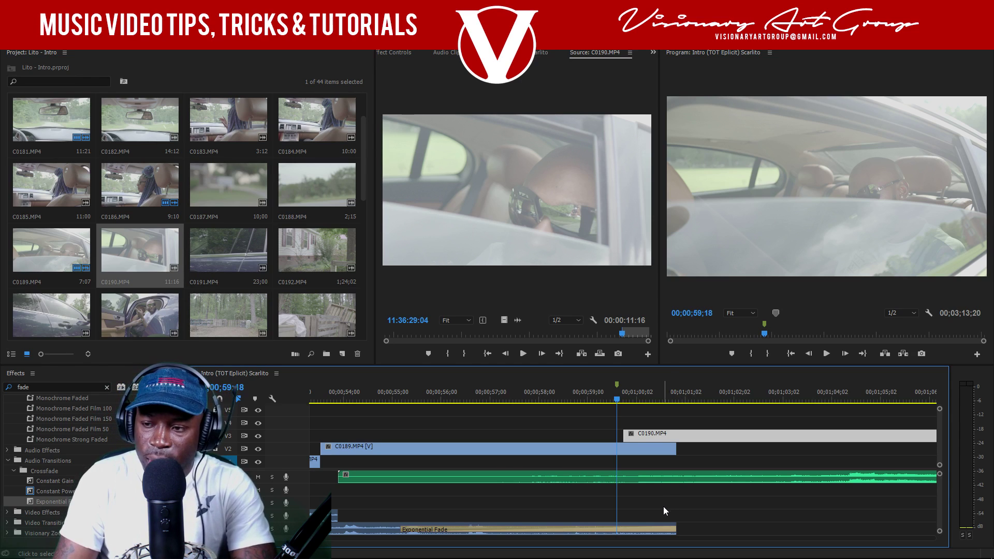
left_click_drag(637, 434, 643, 438)
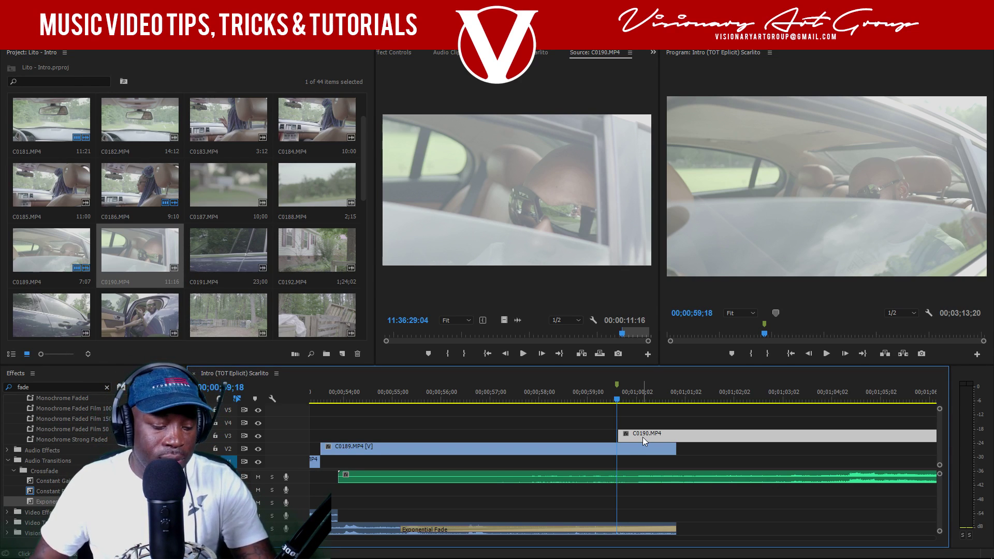
key("ctrl+s")
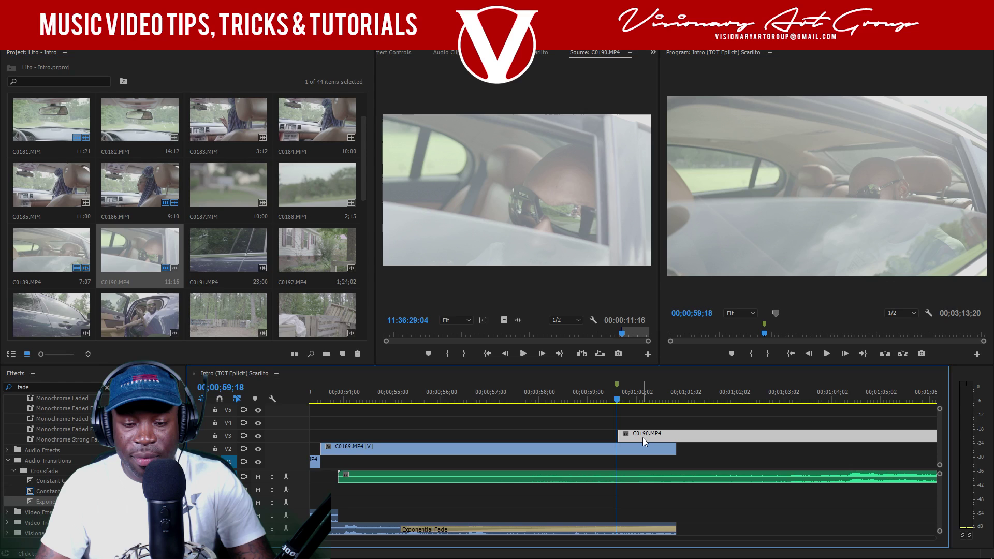
left_click_drag(642, 437, 629, 439)
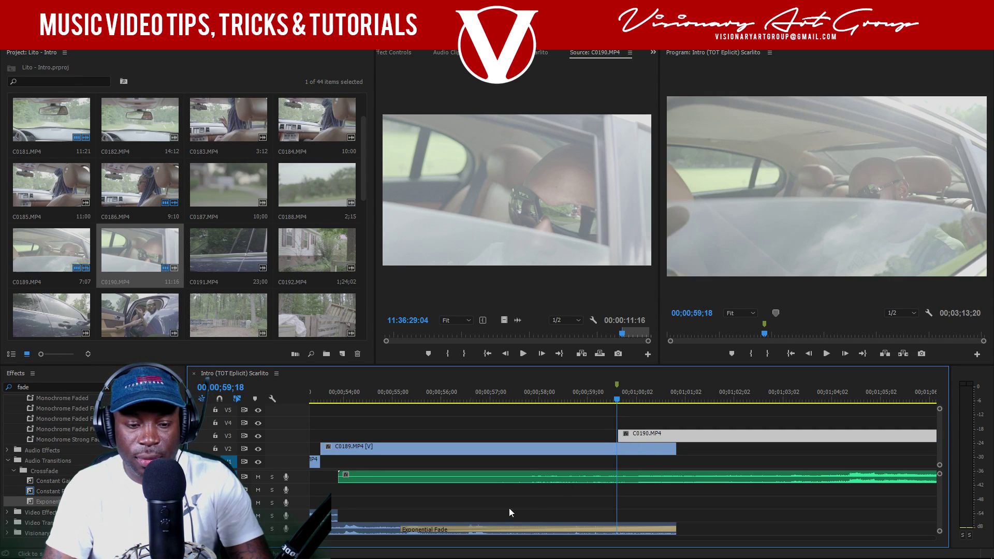
- Save the project and play across the cut from C0189.MP4 to C0190.MP4, checking the frames around the marker
key("equal")
key("equal")
key("equal")
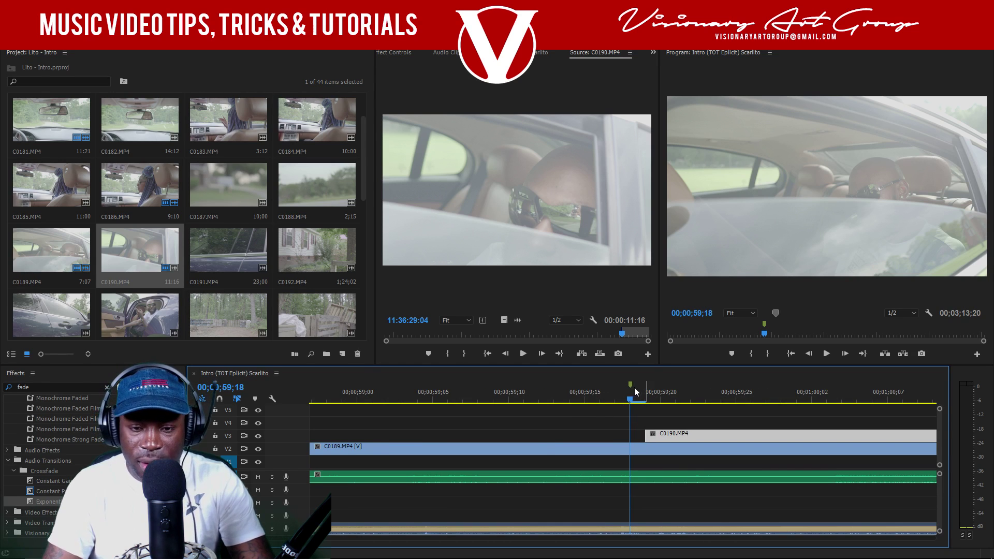
key("ctrl+s")
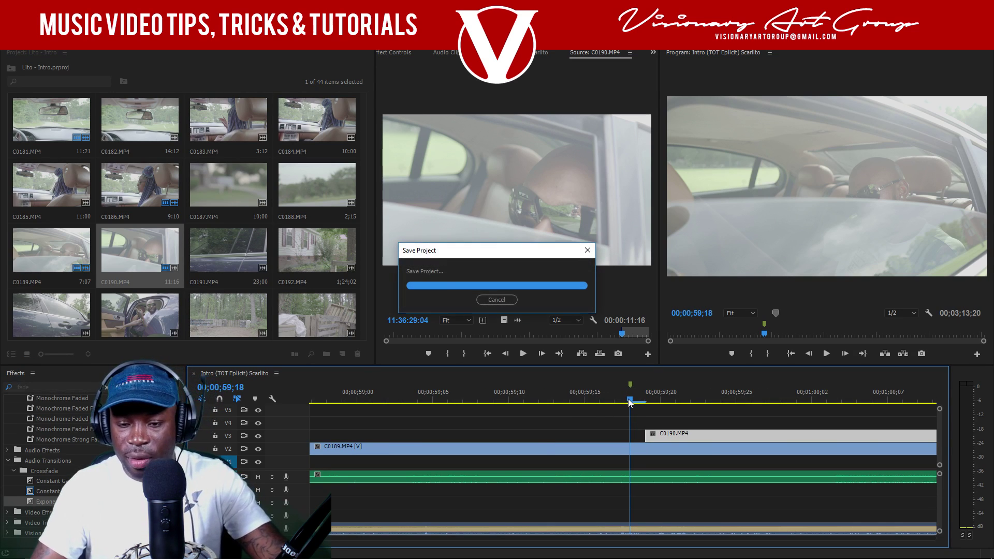
left_click(642, 399)
key("space")
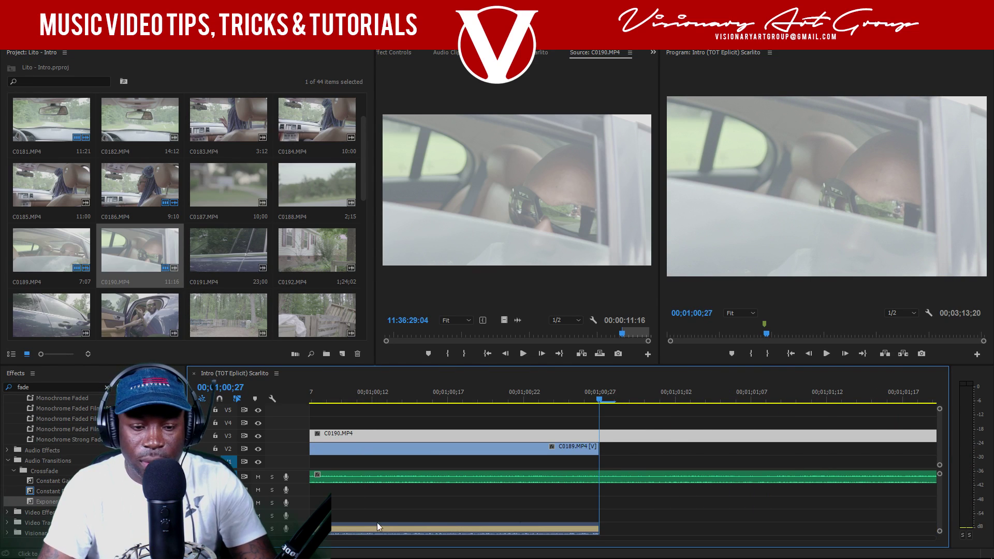
key("minus")
key("minus")
key("minus")
mouse_move(574, 401)
left_mouse_down()
mouse_move(591, 403)
mouse_move(565, 402)
mouse_move(600, 405)
mouse_move(567, 402)
mouse_move(588, 404)
left_mouse_up()
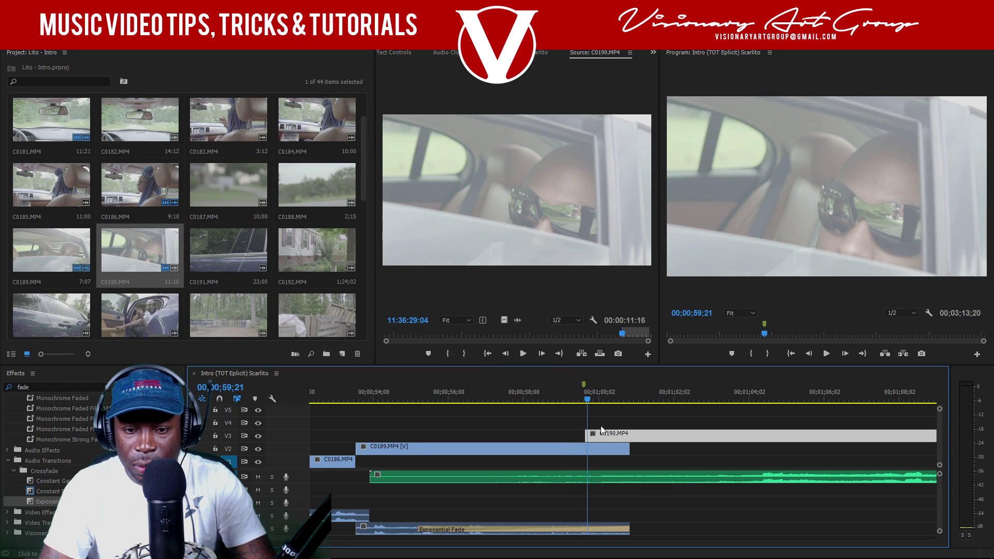
left_click(573, 403)
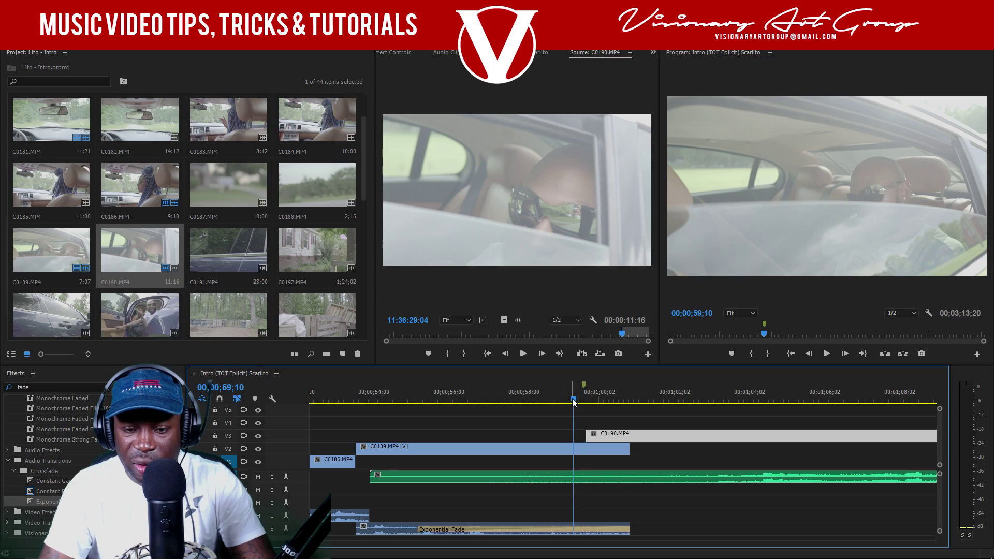
key("space")
- Try a delayed start for C0190.MP4 on V3 at about 00;01;00;04 and play the cut
left_click(556, 402)
left_click_drag(629, 437, 632, 436)
key("space")
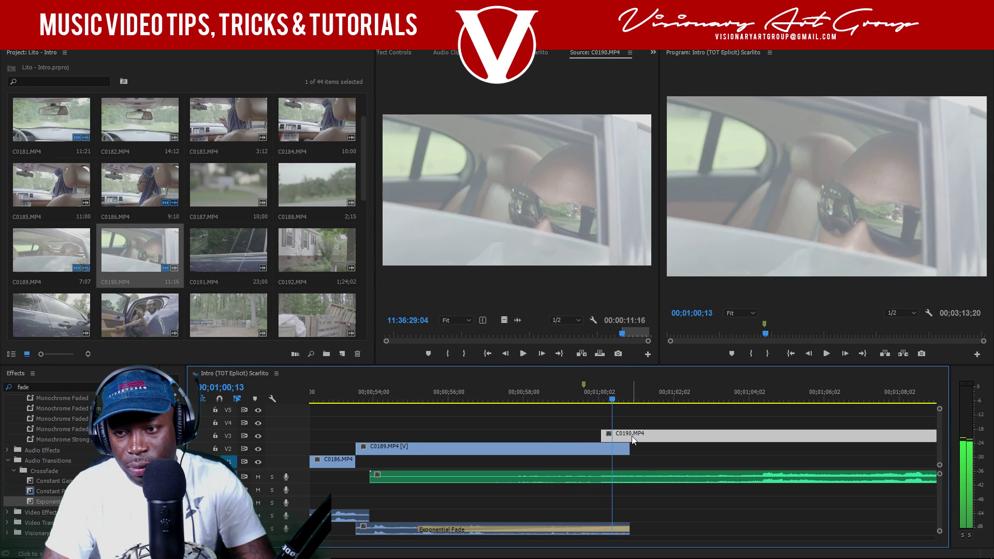
left_click(557, 398)
key("space")
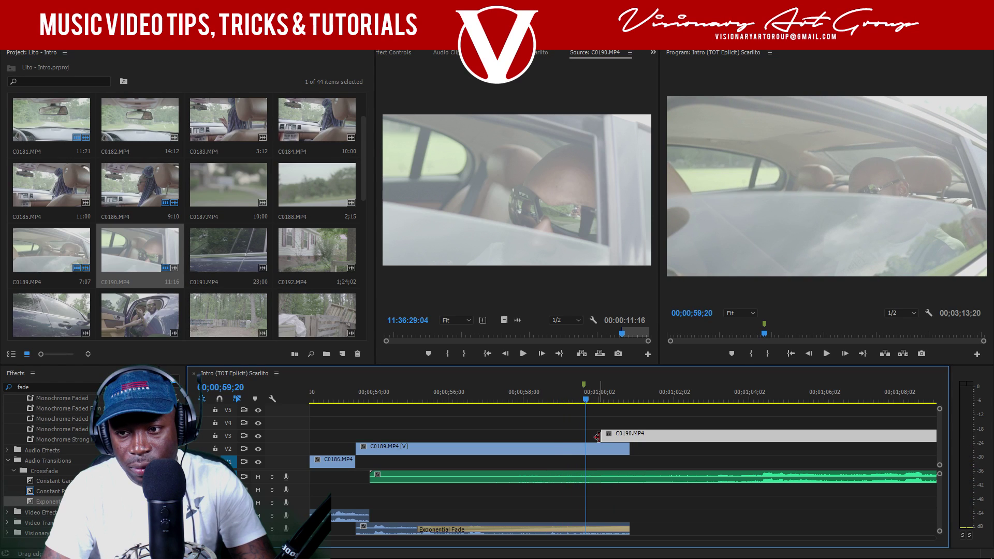
- Move C0190.MP4 on V3 earlier to start at about 00;00;59;20 and replay the cut
left_click_drag(614, 441, 585, 434)
key("space")
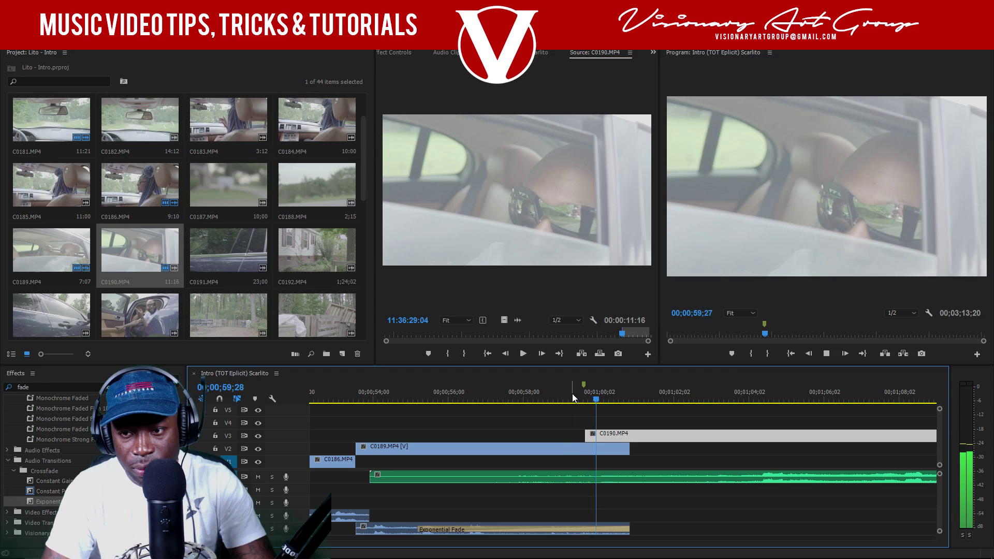
left_click(582, 398)
key("space")
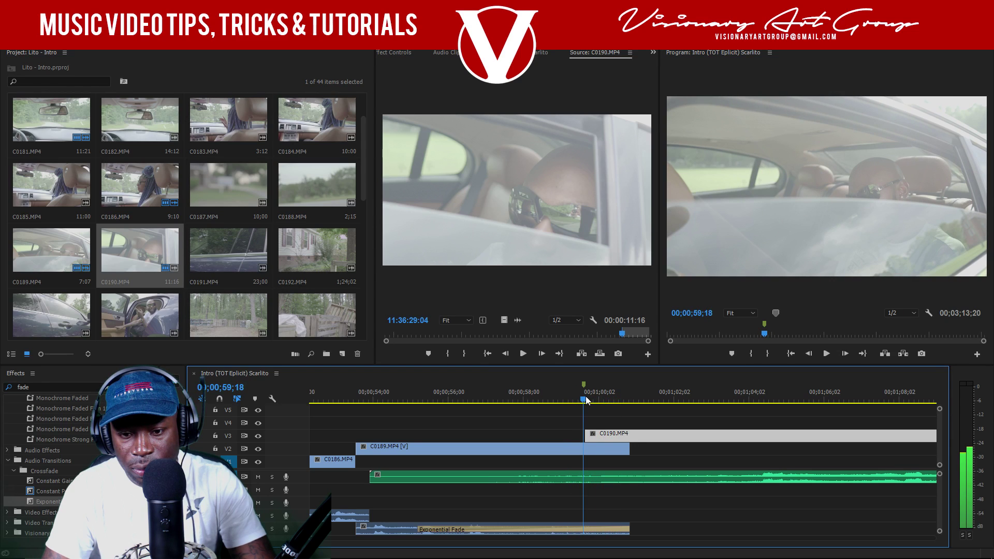
- Nudge C0190.MP4 three frames earlier and one frame back to start at about 00;00;59;18, playing the cut after each change
key("alt+Left")
key("alt+Left")
key("alt+Left")
left_click(564, 399)
key("space")
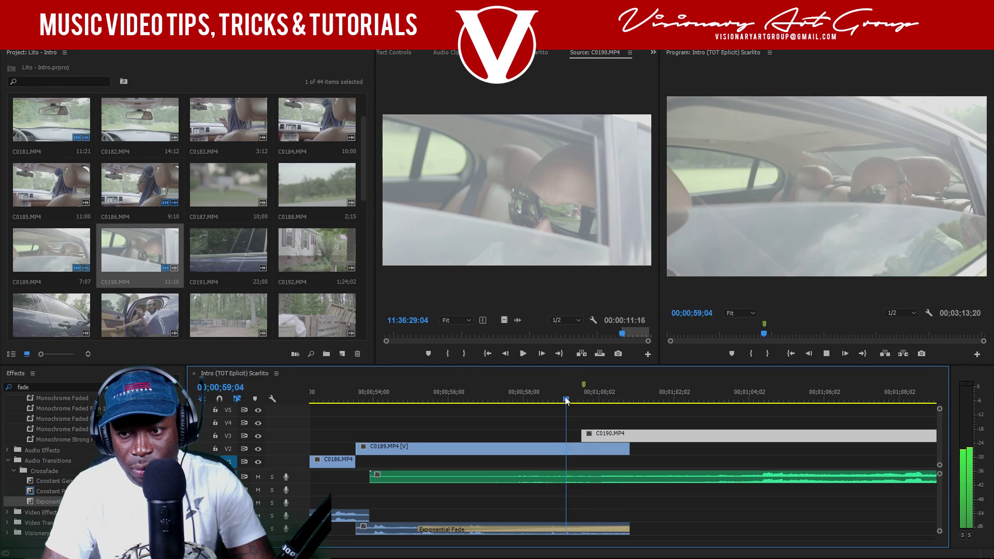
key("space")
key("alt+Right")
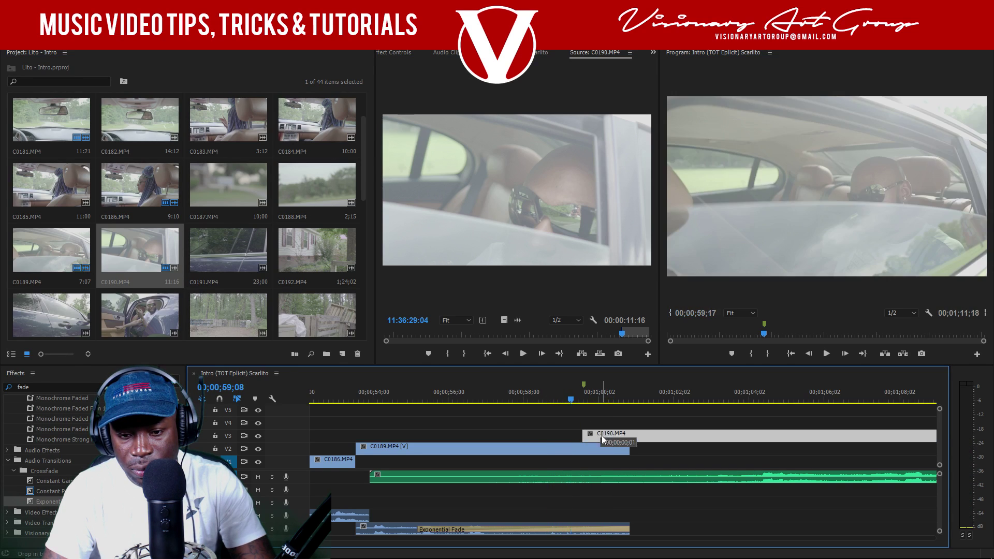
key("space")
left_click(566, 400)
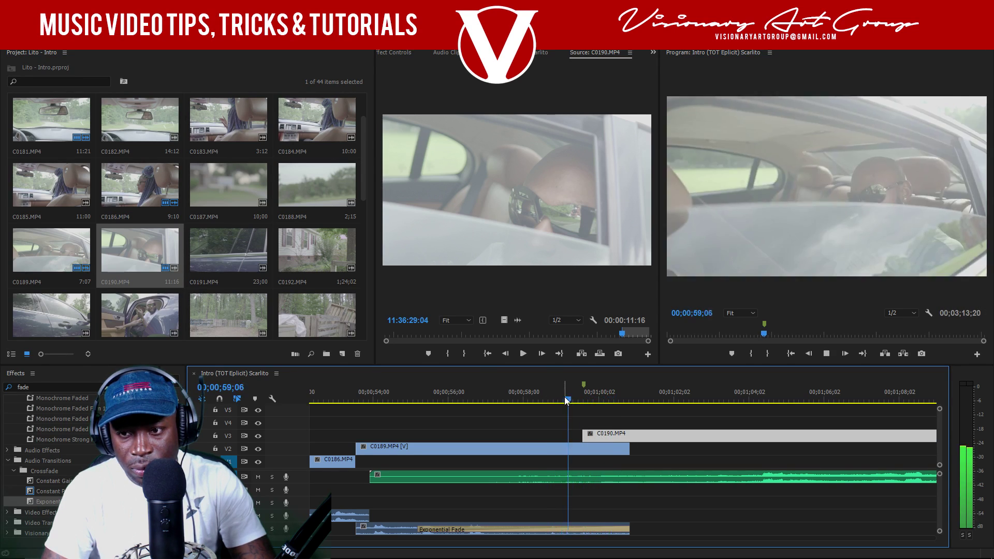
key("space")
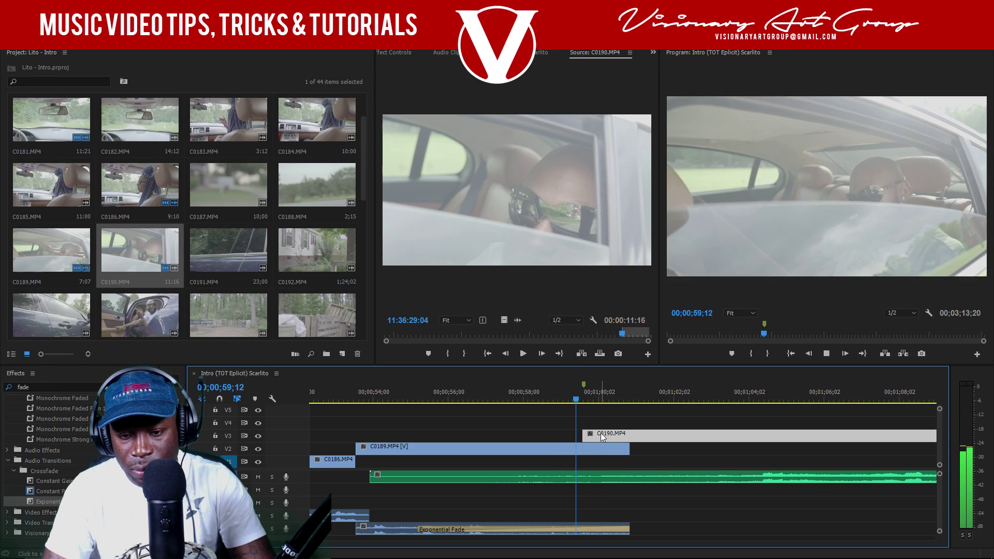
- Try C0190.MP4 on V3 with its start at about 00;00;59;29 and play through the cut
left_click_drag(605, 437, 619, 438)
left_click(576, 400)
key("space")
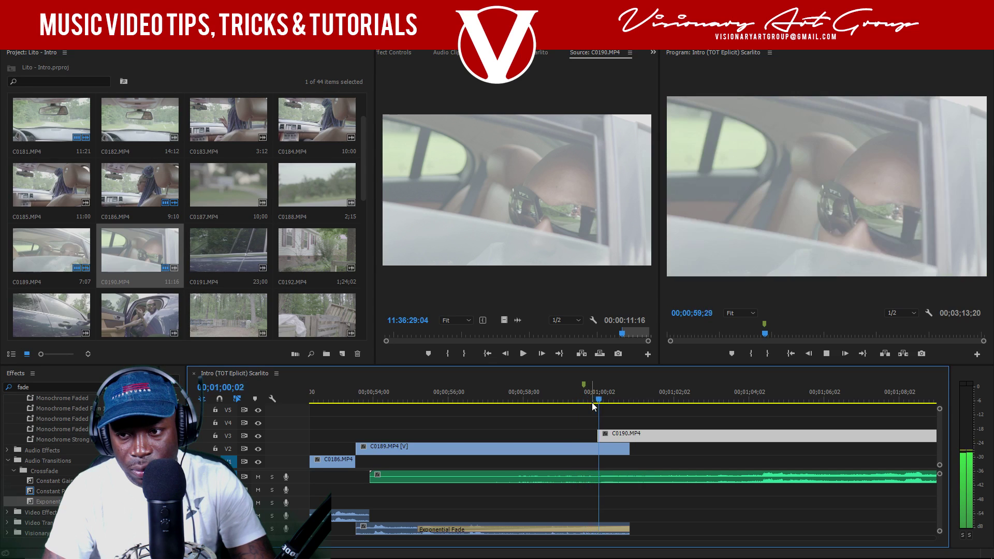
key("space")
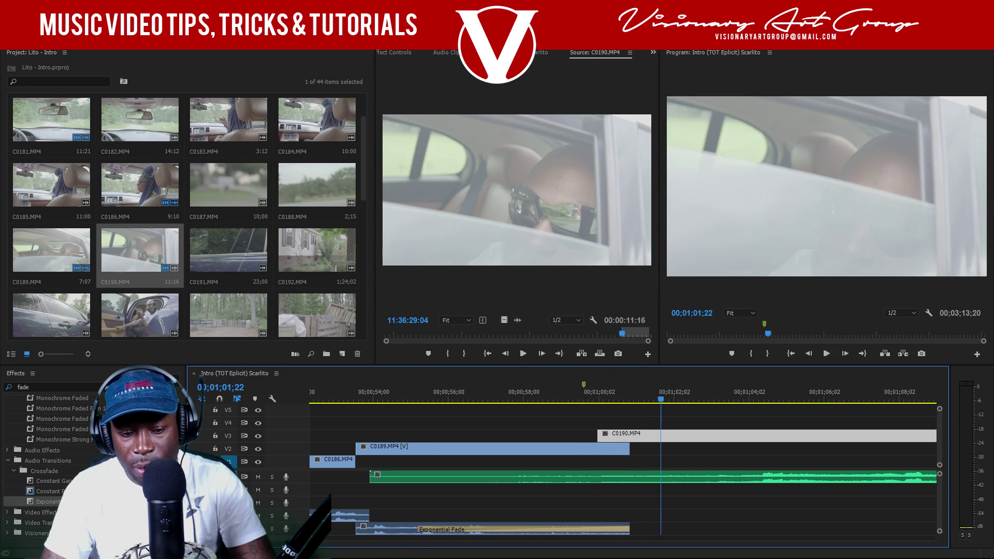
- Replay the transition from C0189.MP4 to C0190.MP4 several times to judge how the window movement matches
key("minus")
key("minus")
left_click(607, 393)
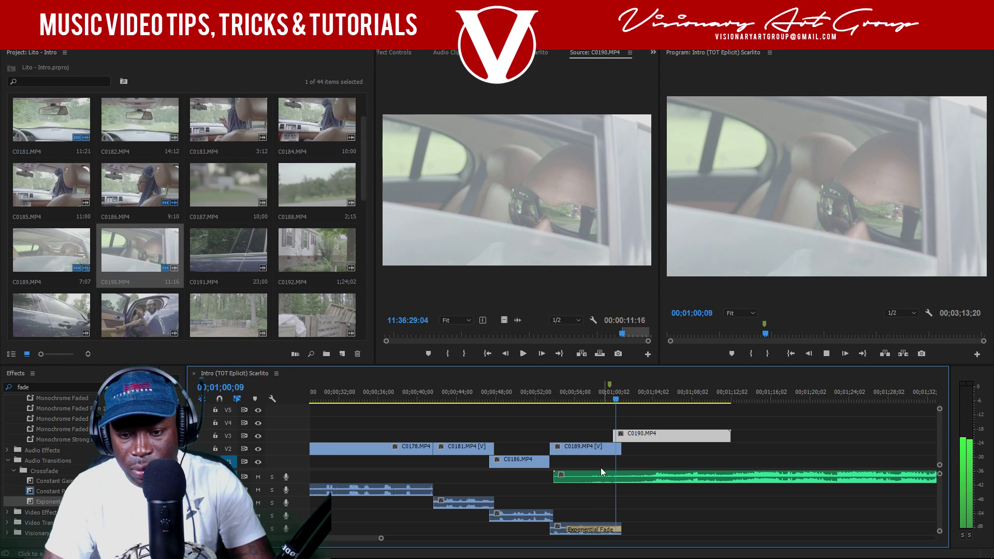
key("space")
key("equal")
key("equal")
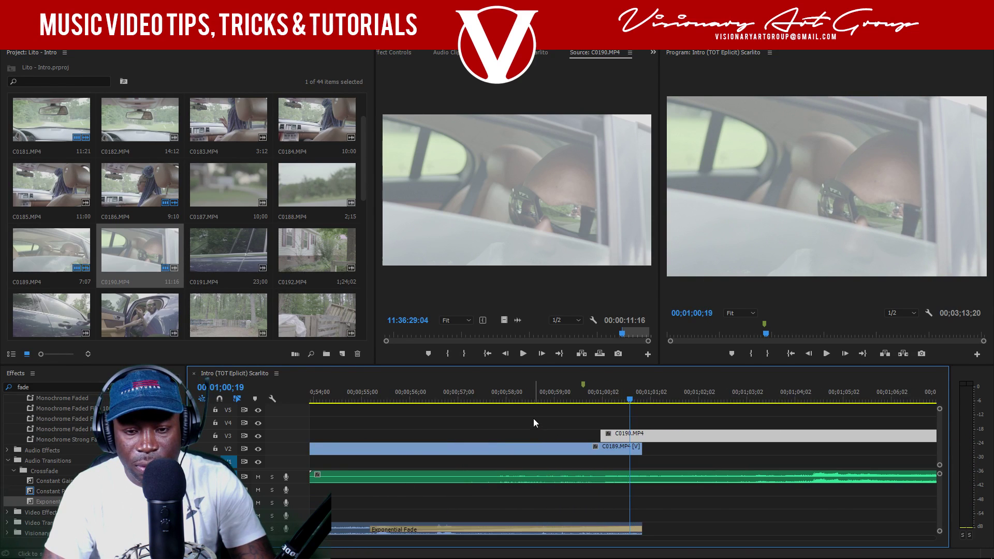
key("space")
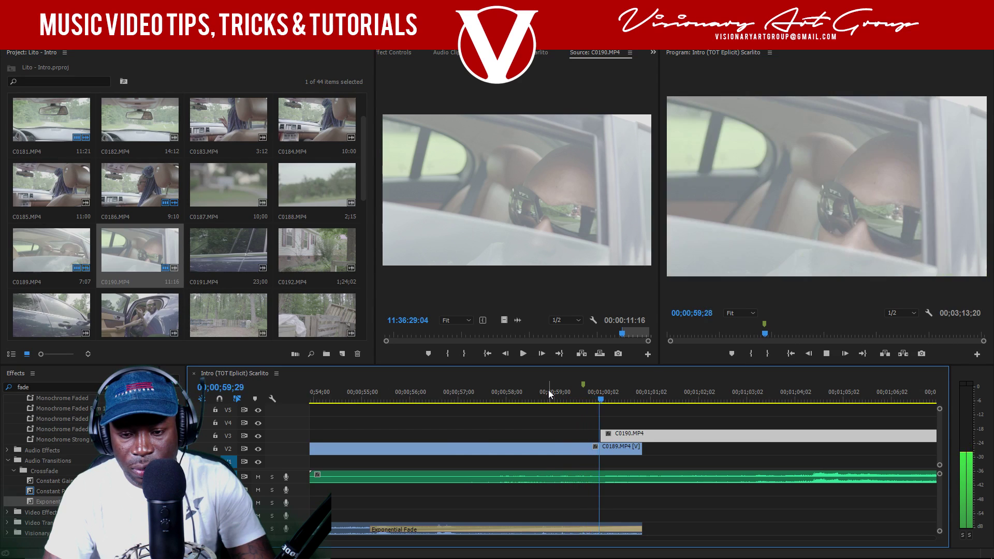
left_click_drag(606, 403, 617, 432)
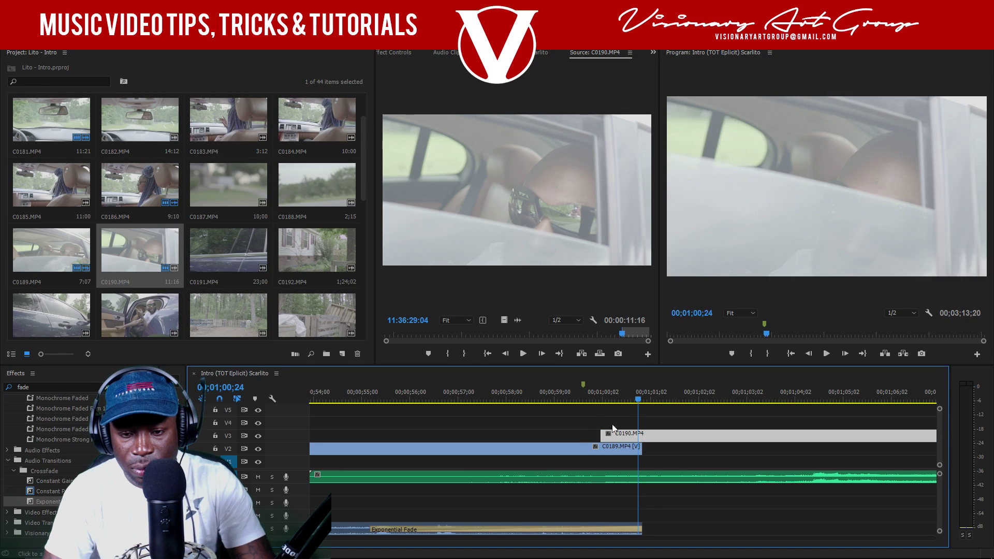
key("space")
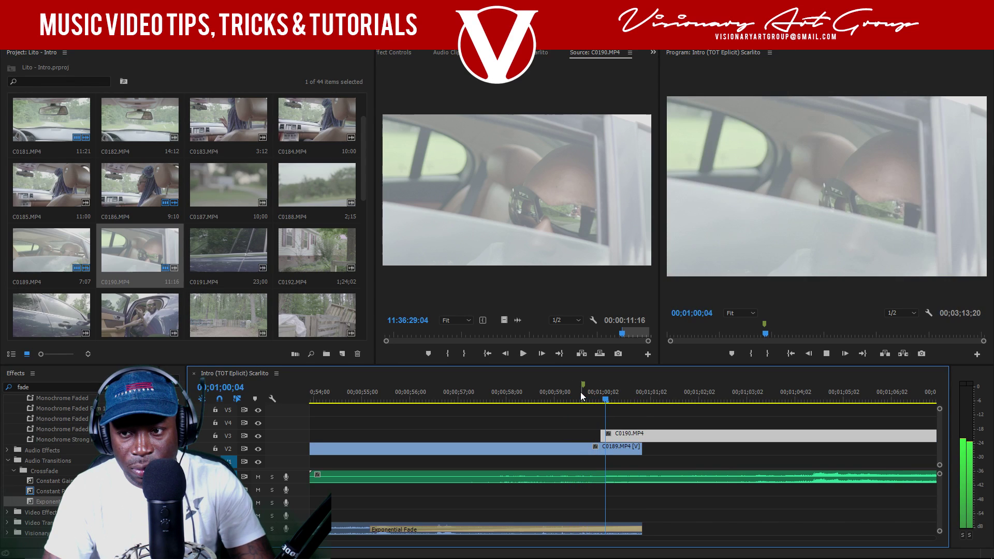
key("space")
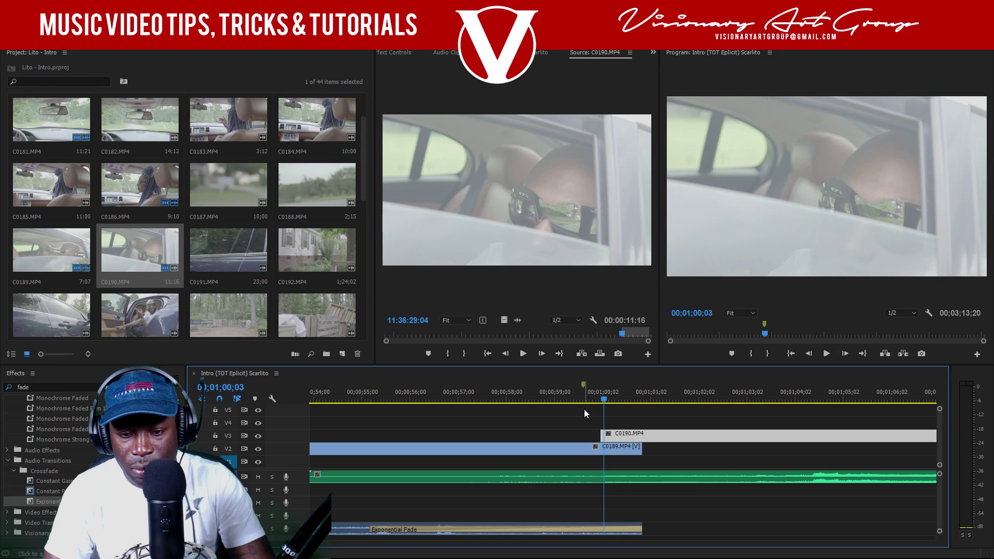
- Move C0190.MP4 on V3 to start at about 00;00;59;17, play the match cut, and save the project
left_click_drag(609, 435, 590, 435)
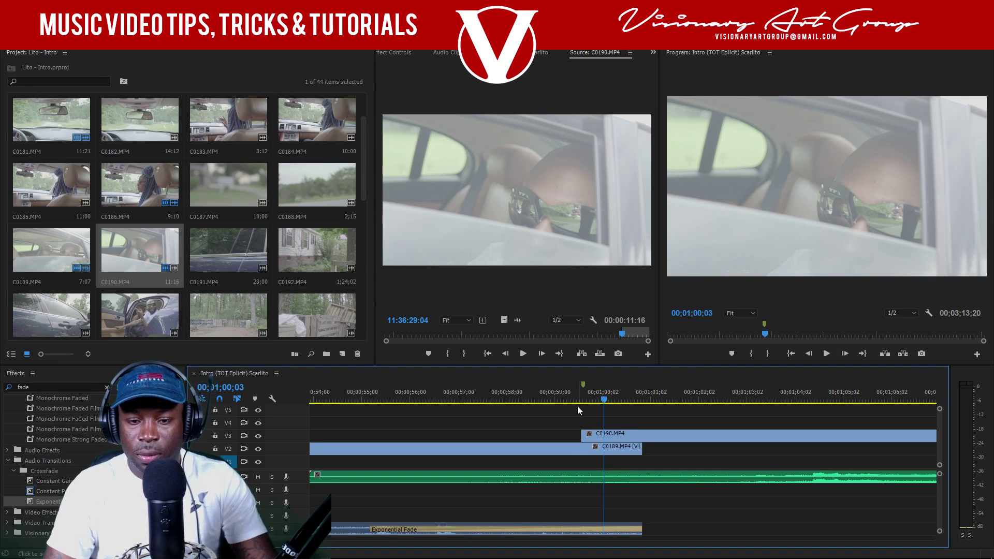
left_click(574, 403)
key("space")
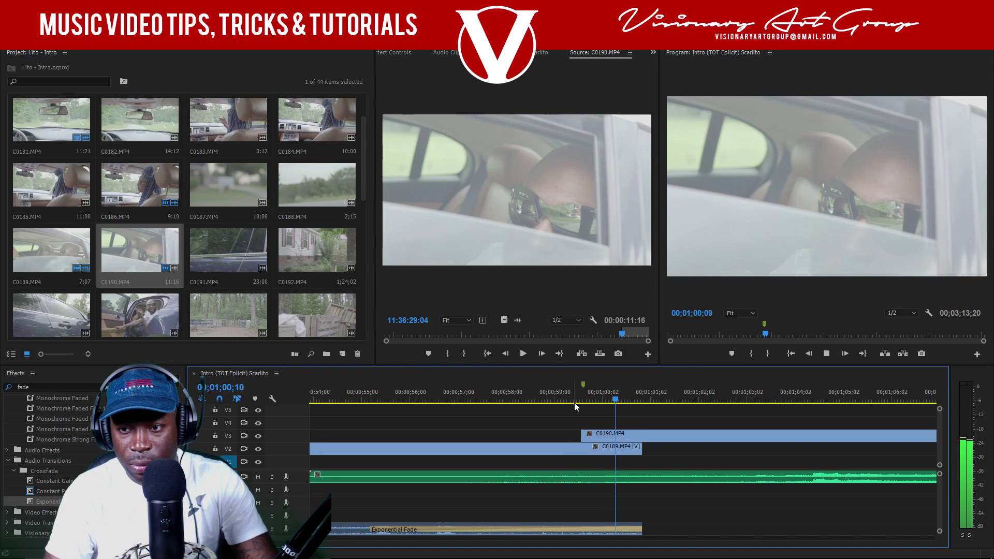
key("backslash")
key("ctrl+s")
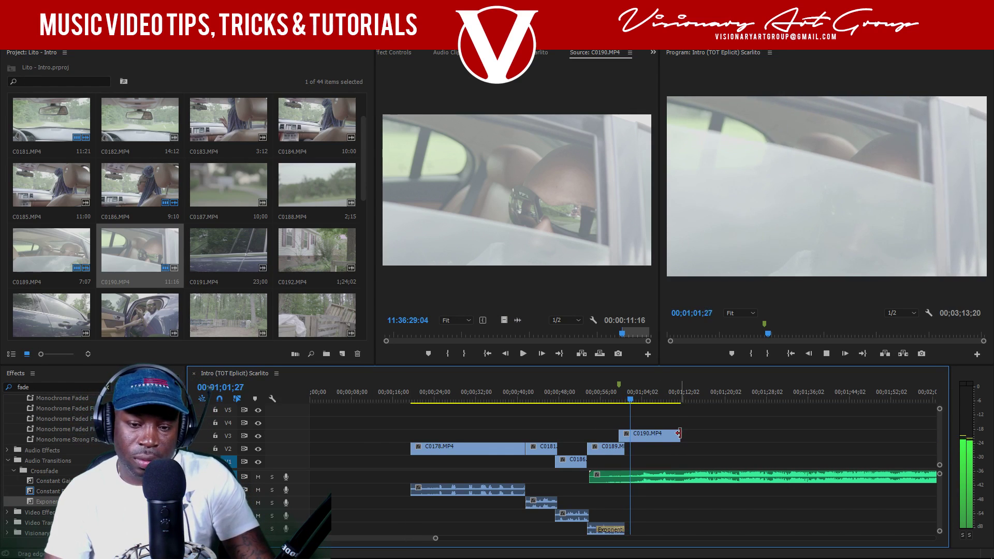
- Find the "dip" transitions, apply Dip to Black to the end of C0190.MP4, and trim that end to about 00;01;04;20
left_click(52, 397)
double_click(73, 387)
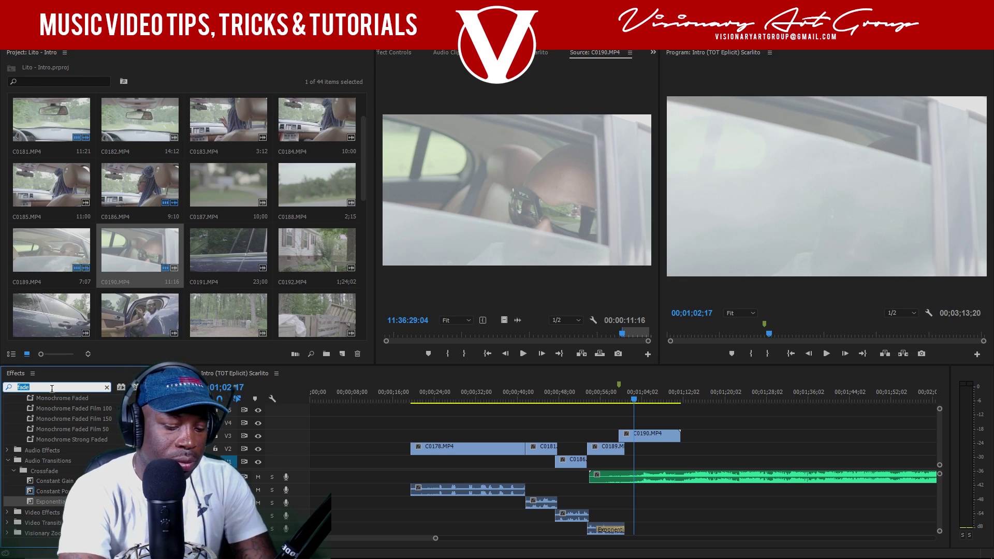
type("dip")
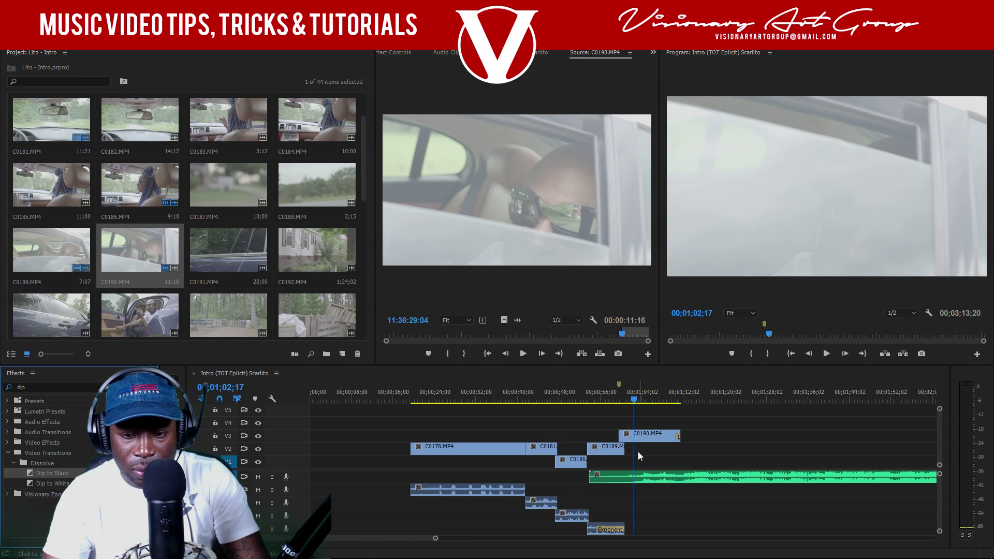
left_click_drag(682, 438, 644, 438)
key("space")
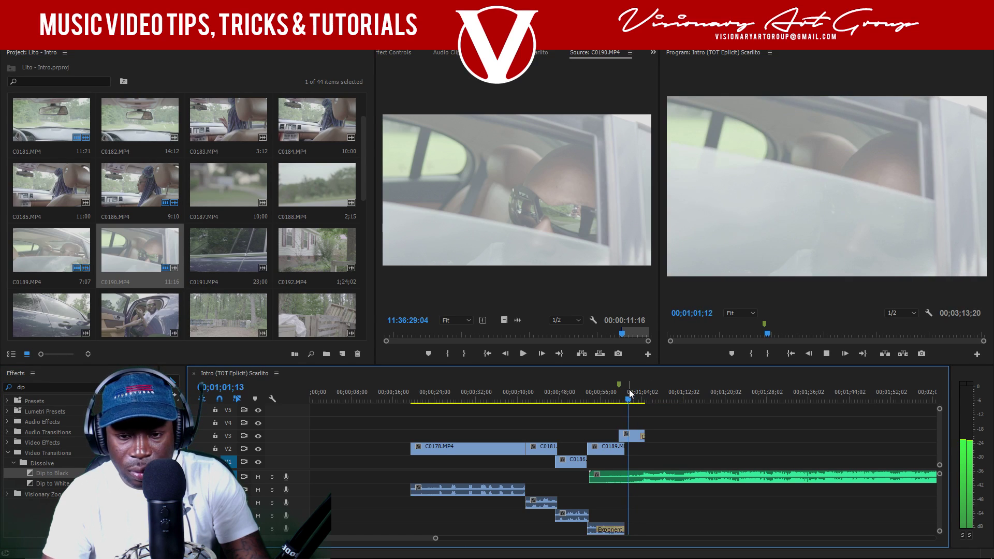
key("space")
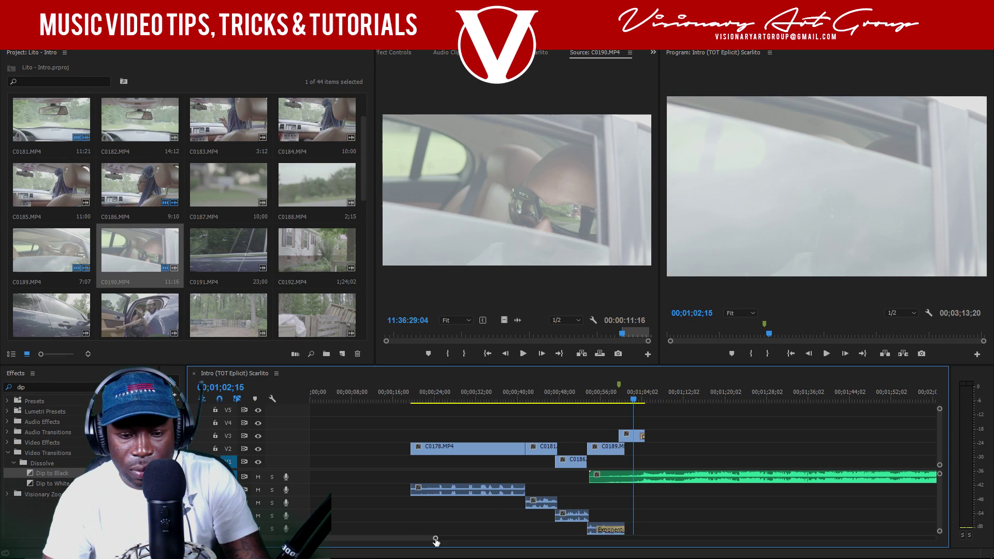
- Trim C0190.MP4 to end at about 00;01;03;05 with Dip to Black extended back to the end of C0189.MP4, and play the fade
left_click_drag(436, 541, 353, 540)
left_click(605, 393)
left_click_drag(688, 438, 655, 438)
key("space")
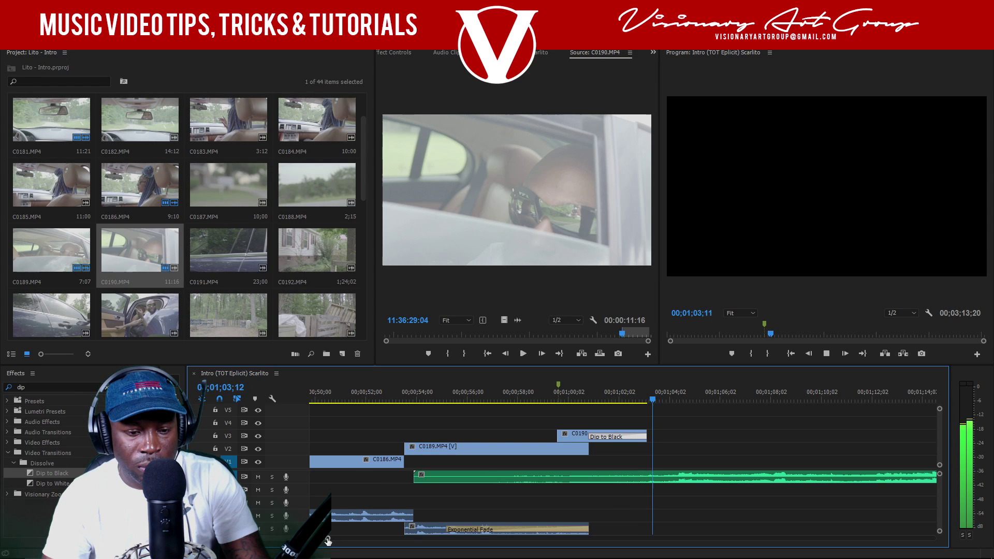
left_click_drag(327, 541, 351, 538)
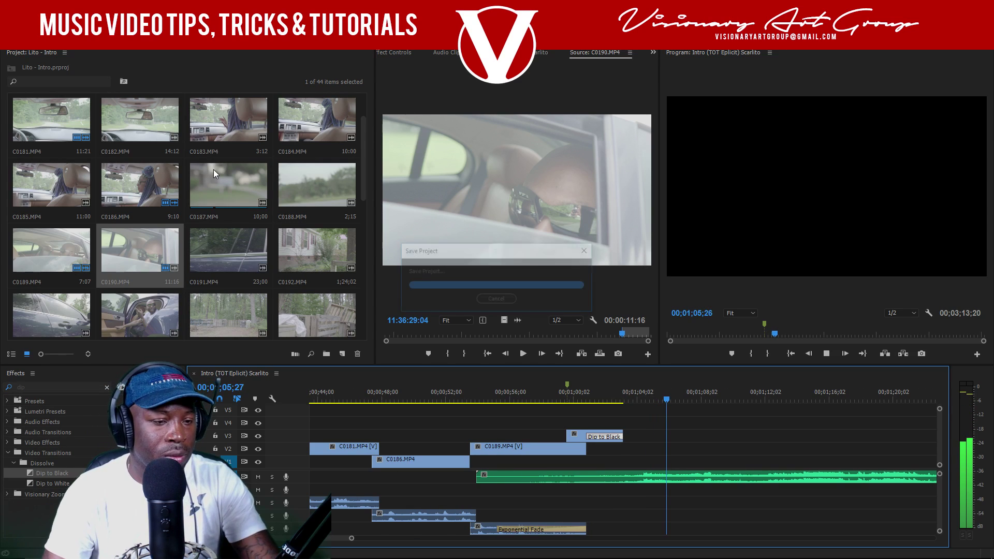
- Open C0206.MP4 from the project bin as the source clip and mark an in point at about 11:47:15:20
scroll(156, 170, "down", 1)
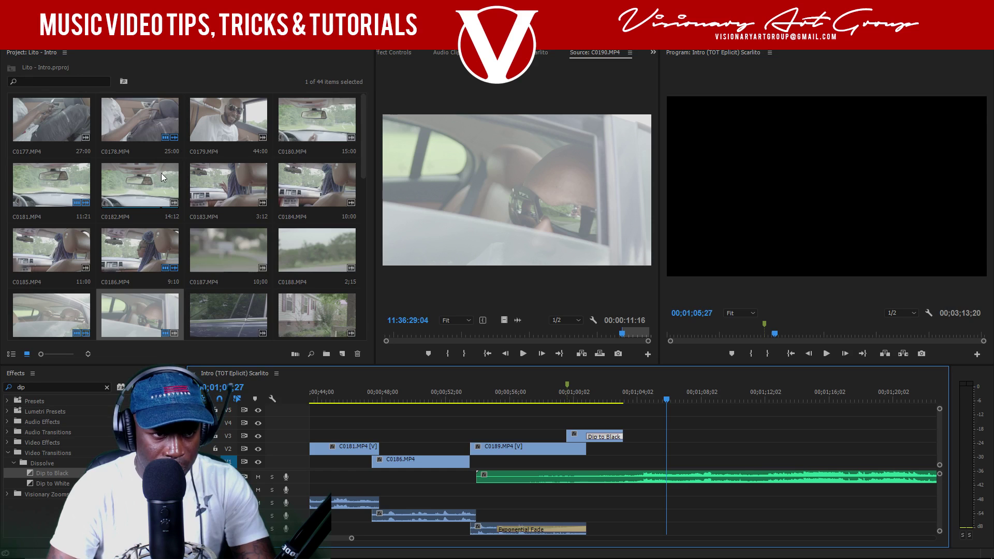
scroll(200, 194, "down", 1)
scroll(200, 193, "down", 2)
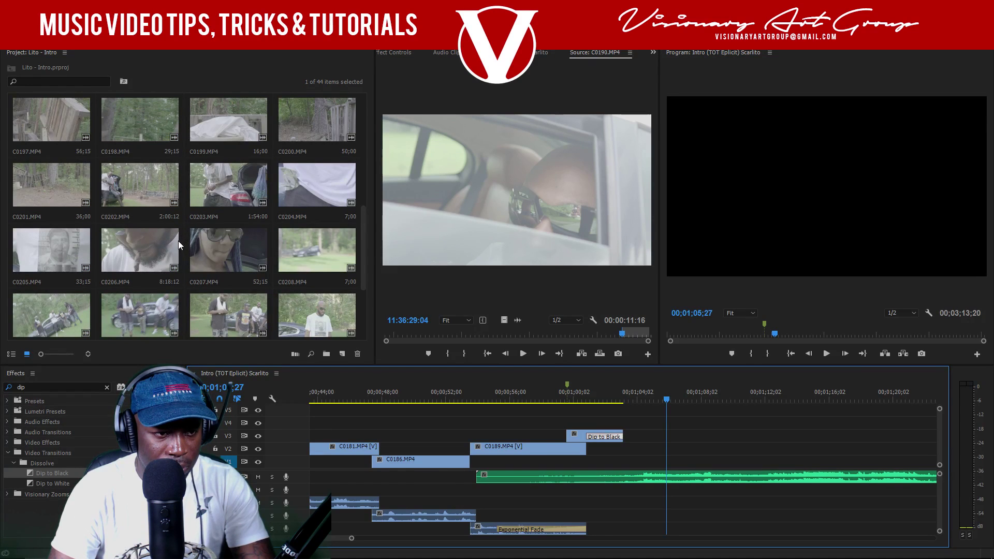
double_click(145, 241)
left_click_drag(549, 335, 404, 337)
left_click(439, 353)
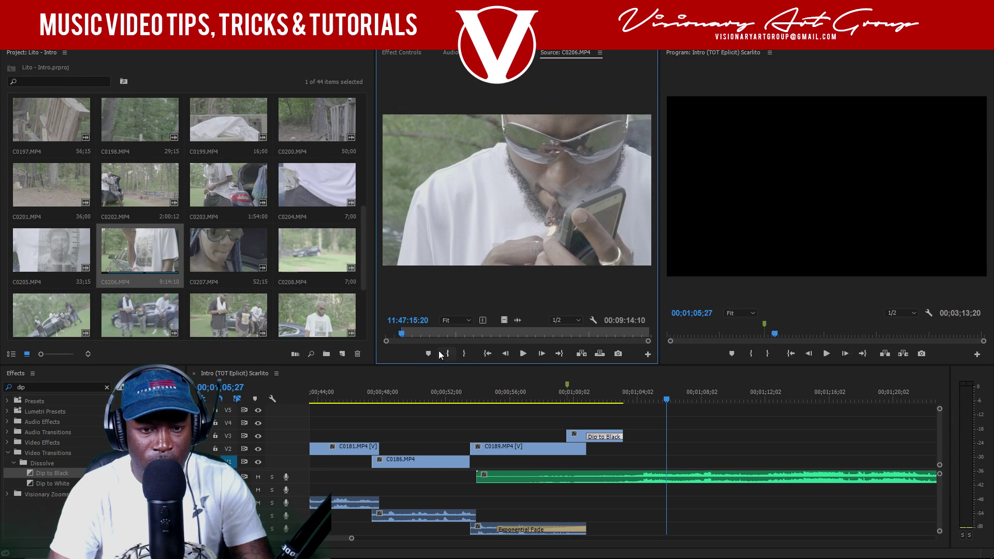
key("space")
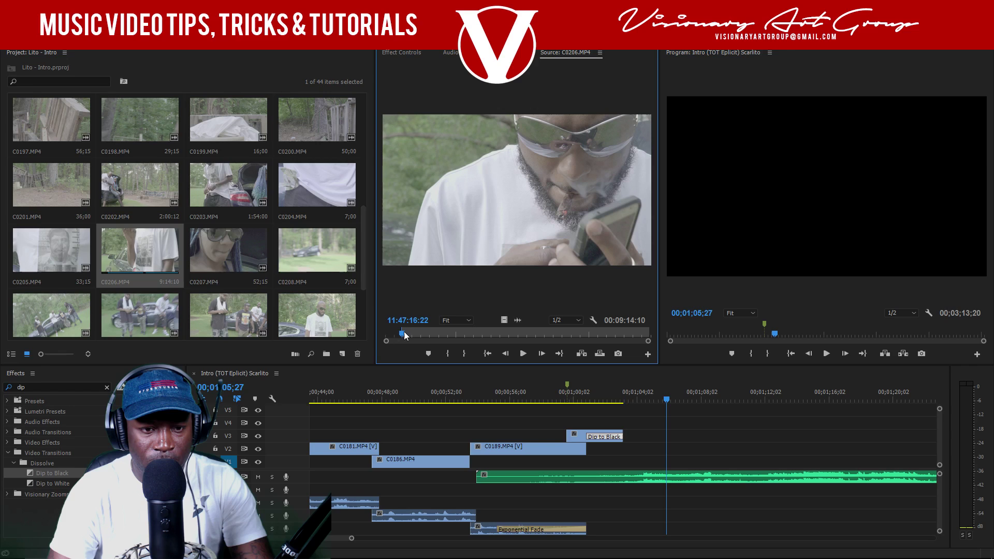
- Re-mark the C0206.MP4 source range earlier, 5:23 long with its out point at 11:47:15:19
left_click_drag(404, 335, 400, 338)
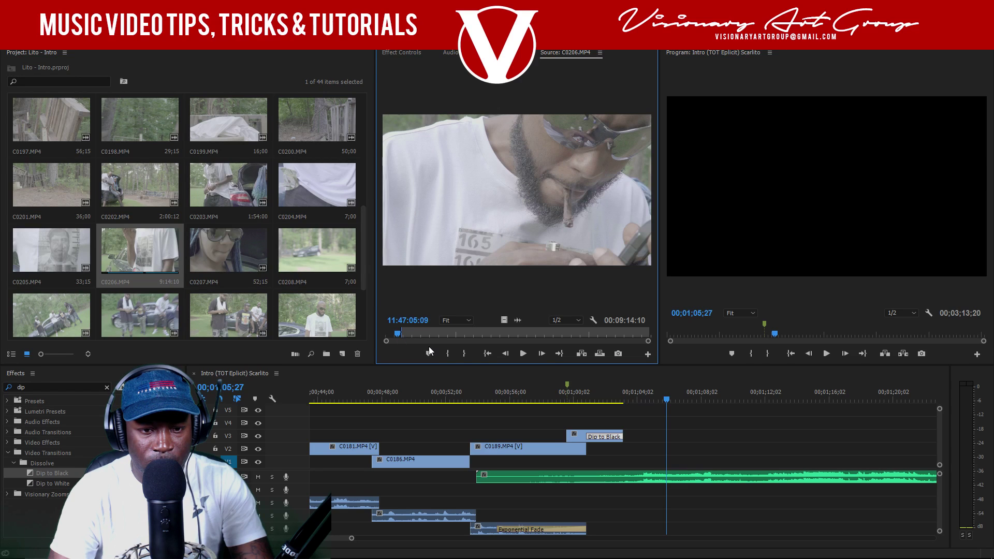
left_click(448, 355)
key("space")
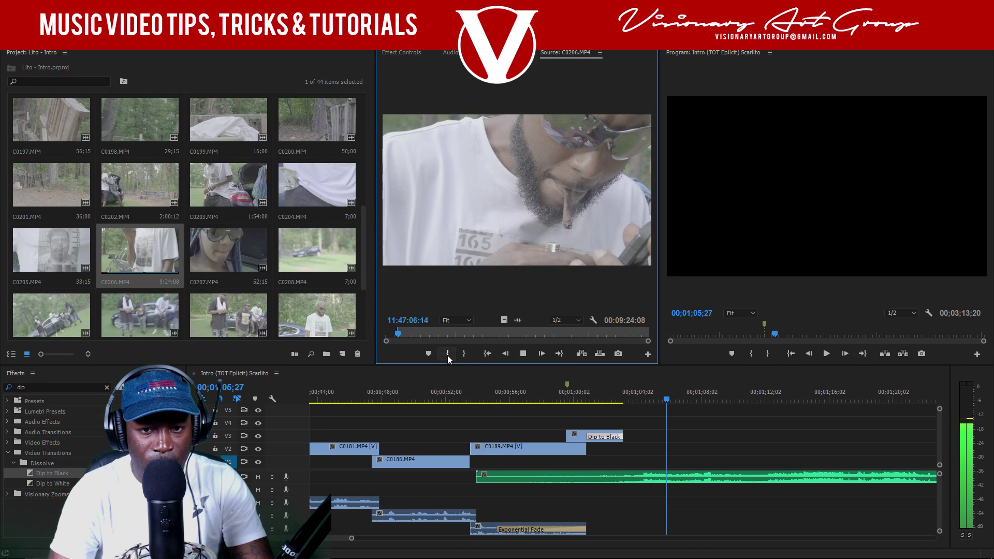
left_click(448, 355)
left_click(448, 355)
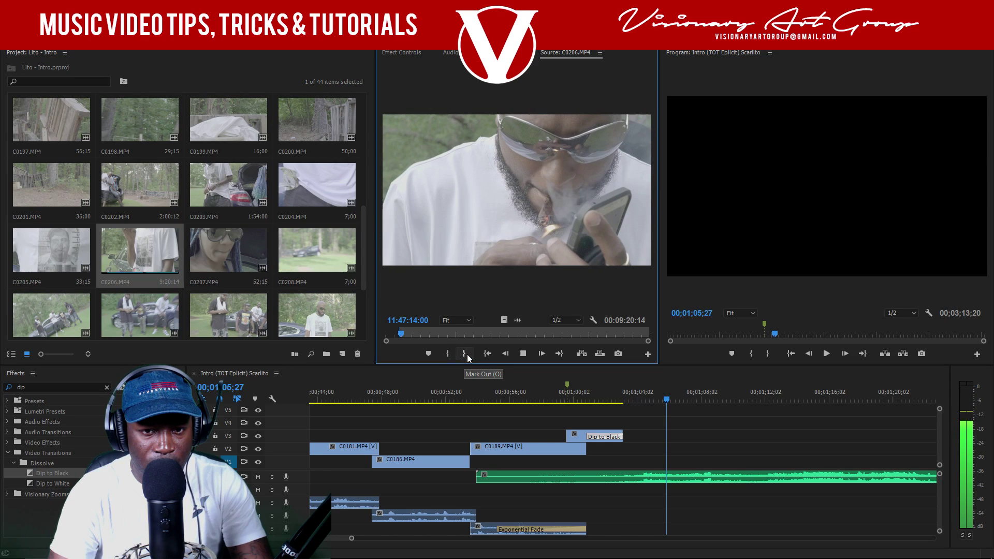
left_click(465, 353)
- Place the marked C0206.MP4 video on V2 starting at about 00;01;04;17, play it against the song, and save the project
left_click_drag(516, 207, 627, 446)
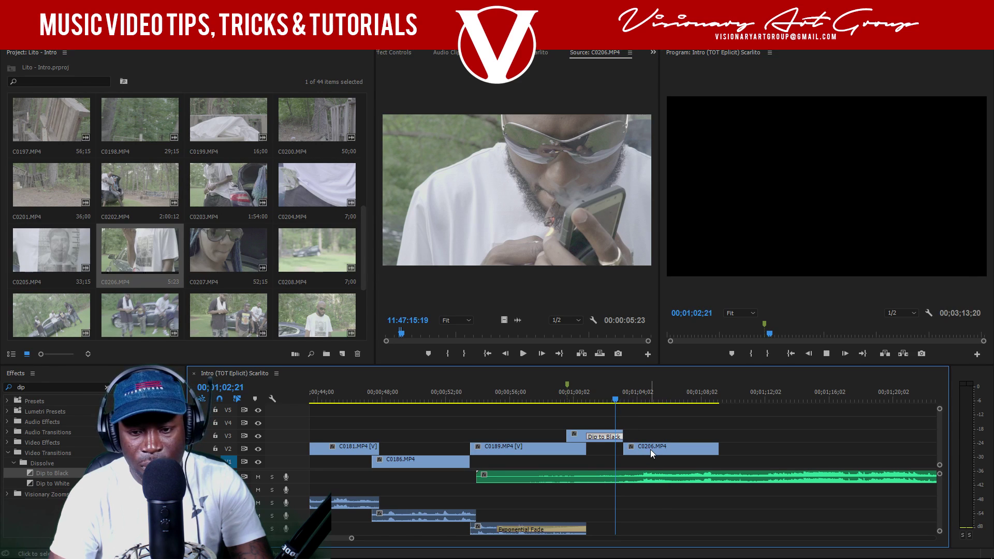
key("space")
left_click_drag(650, 449, 672, 450)
left_click_drag(644, 398, 637, 396)
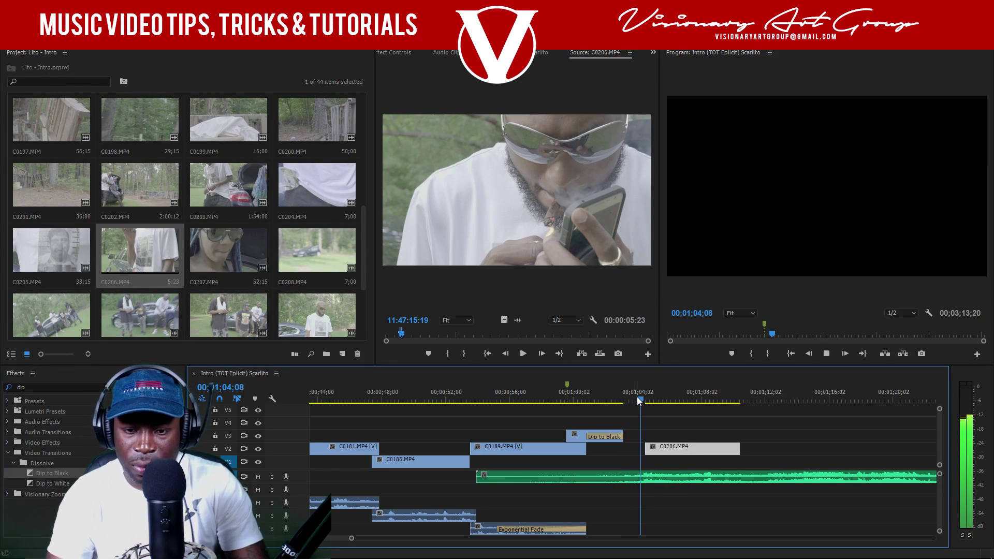
key("space")
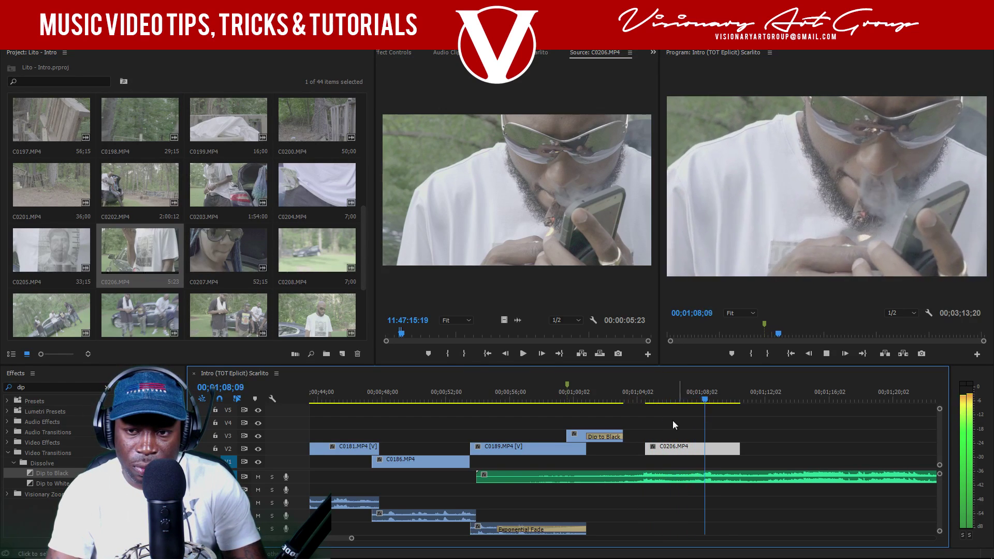
key("space")
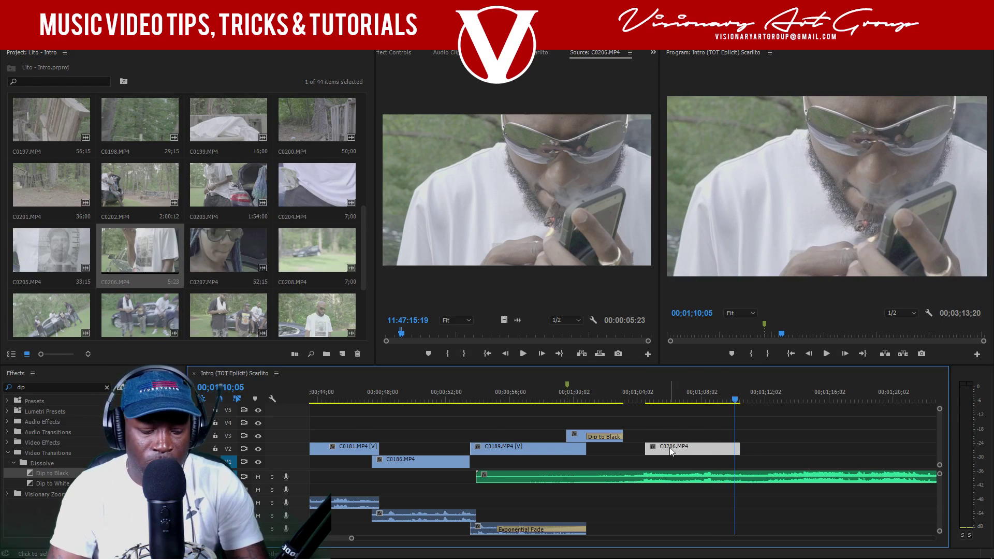
key("ctrl+s")
- Mark a second source range in C0206.MP4, 3:17 long with its out point at 11:48:30:16, and save the project
left_click(505, 305)
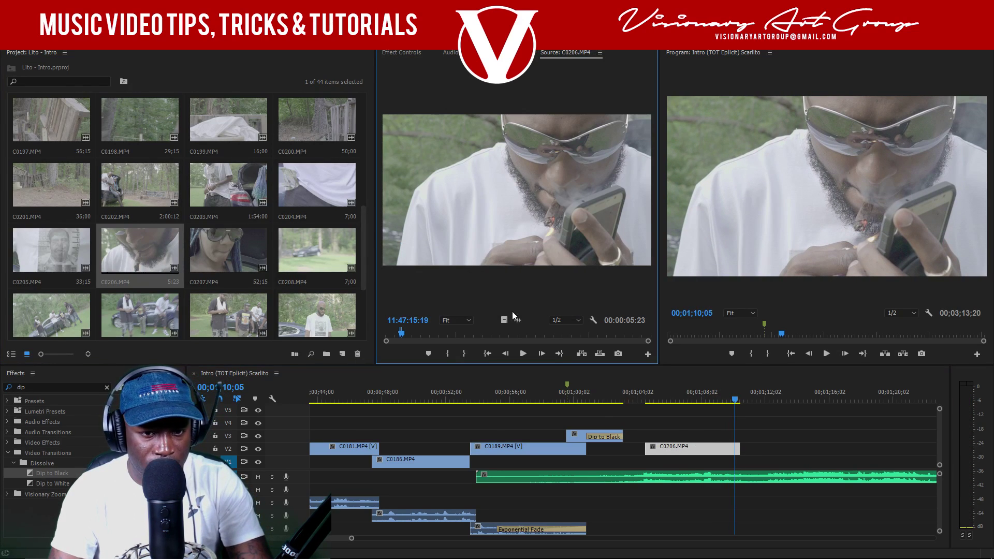
left_click_drag(459, 336, 429, 343)
key("space")
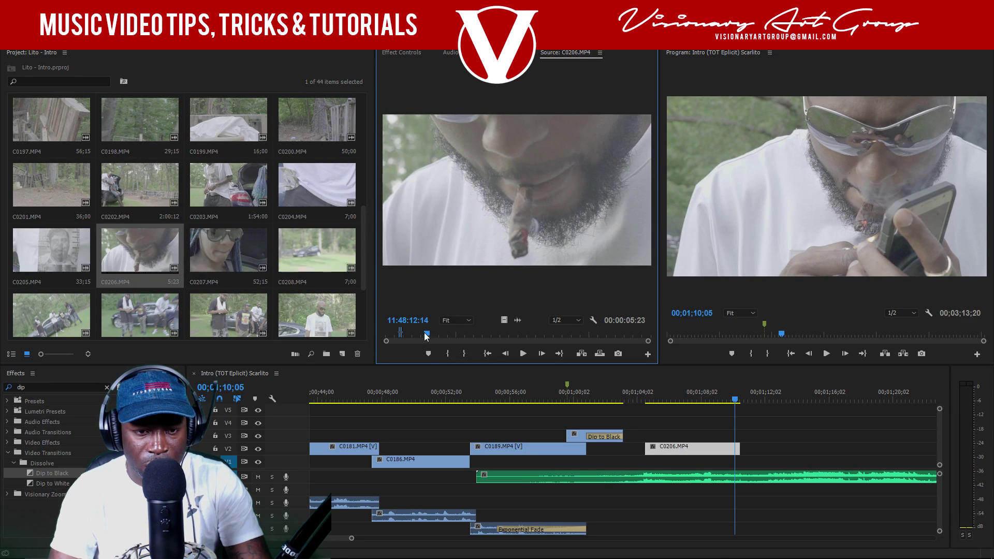
left_click(429, 337)
left_click_drag(436, 336, 436, 340)
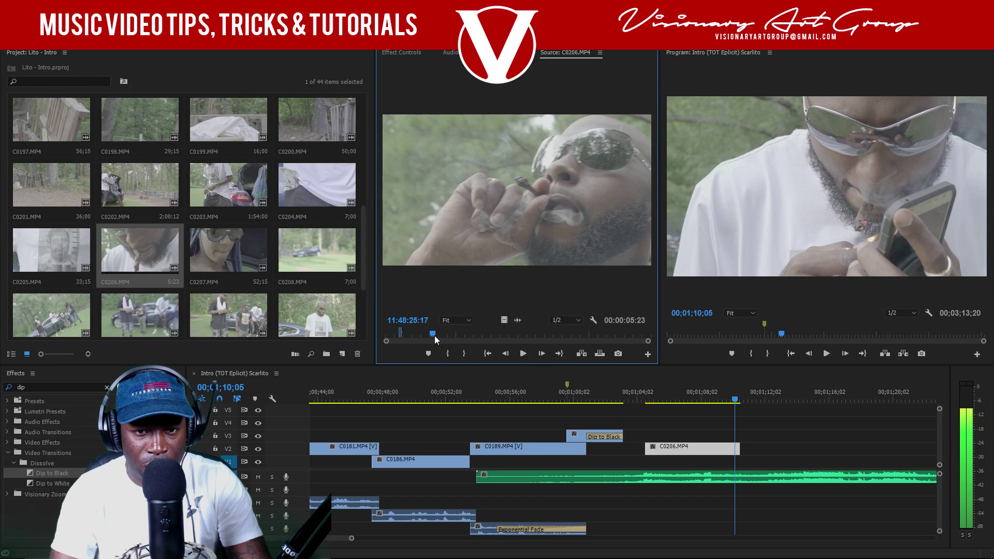
key("space")
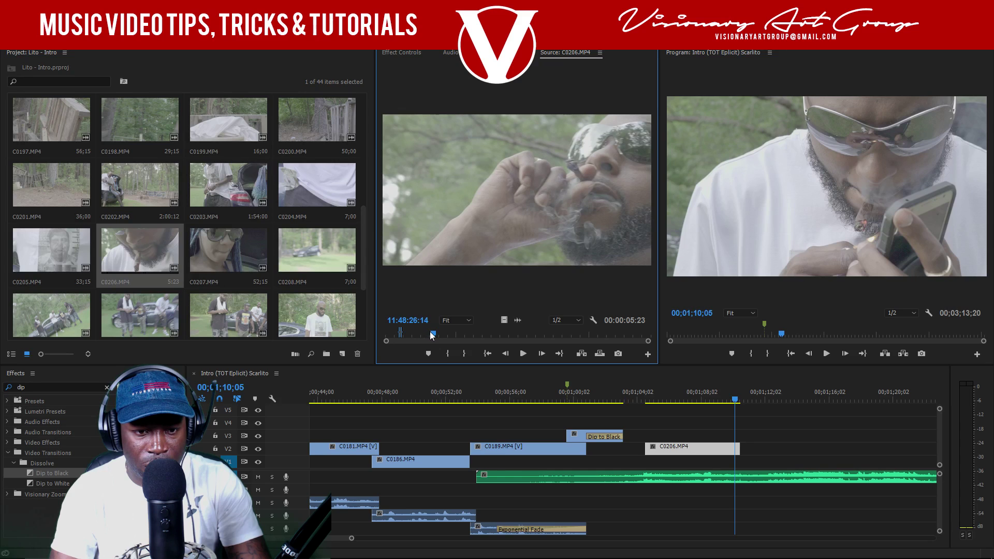
left_click(452, 354)
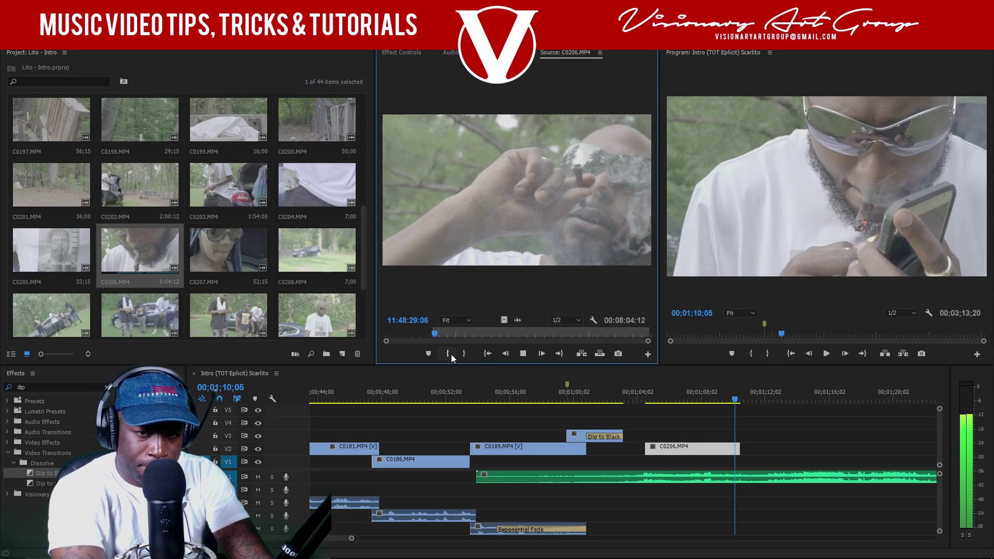
key("o")
key("space")
key("ctrl+s")
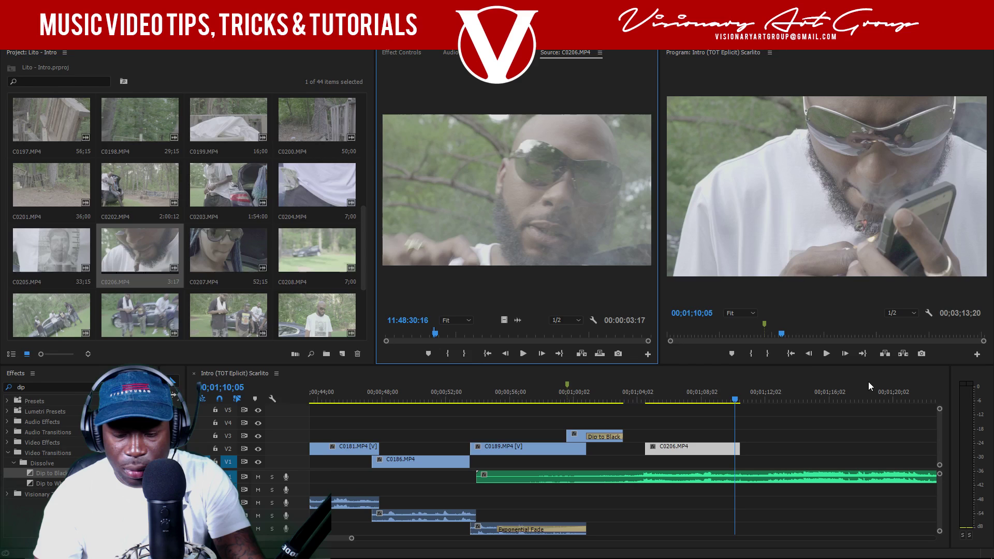
key("ctrl+s")
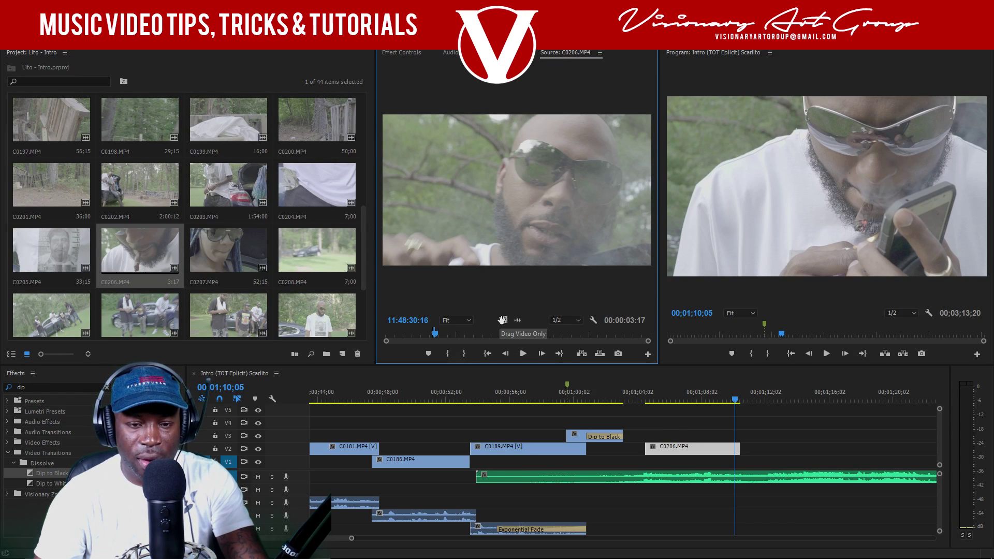
- Place the second C0206.MP4 range, video only, on V4 from about 00;01;10;05, and play the end of the first C0206.MP4 clip
left_click_drag(504, 321, 746, 422)
left_click(710, 399)
key("space")
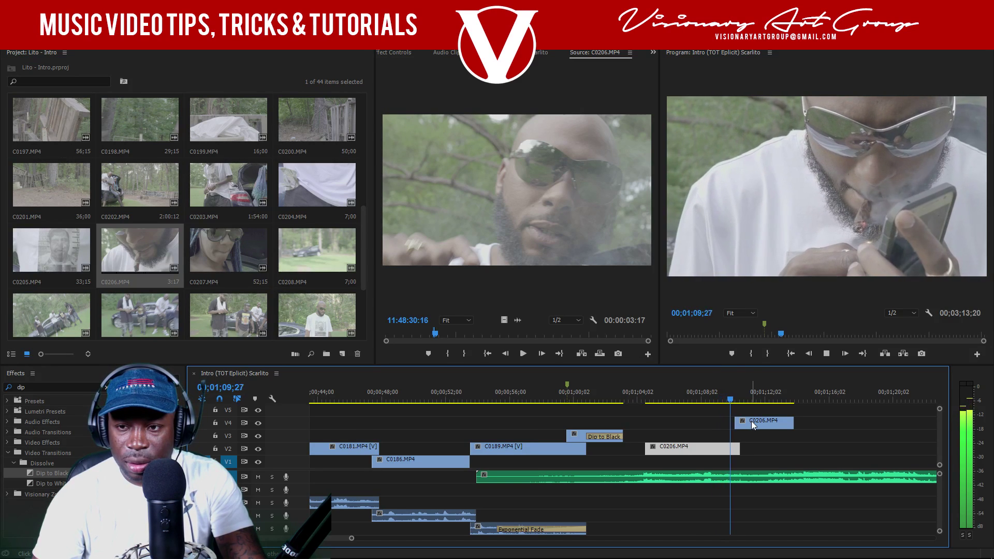
left_click(697, 399)
left_click_drag(698, 400, 690, 399)
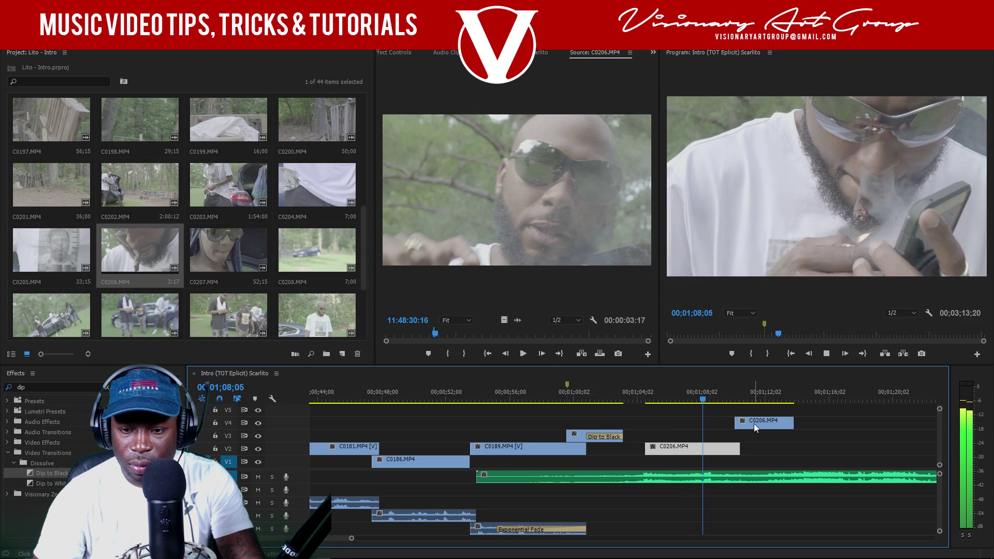
key("space")
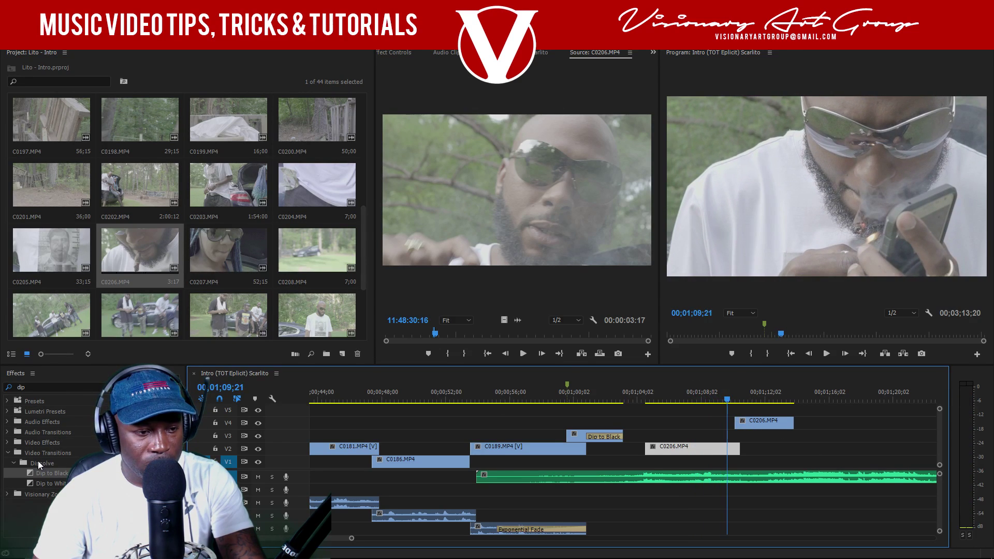
- Apply Dip to Black to the end of the V2 C0206.MP4 clip, trim that end to about 00;01;08;29, and play the fade
left_click_drag(697, 468, 730, 450)
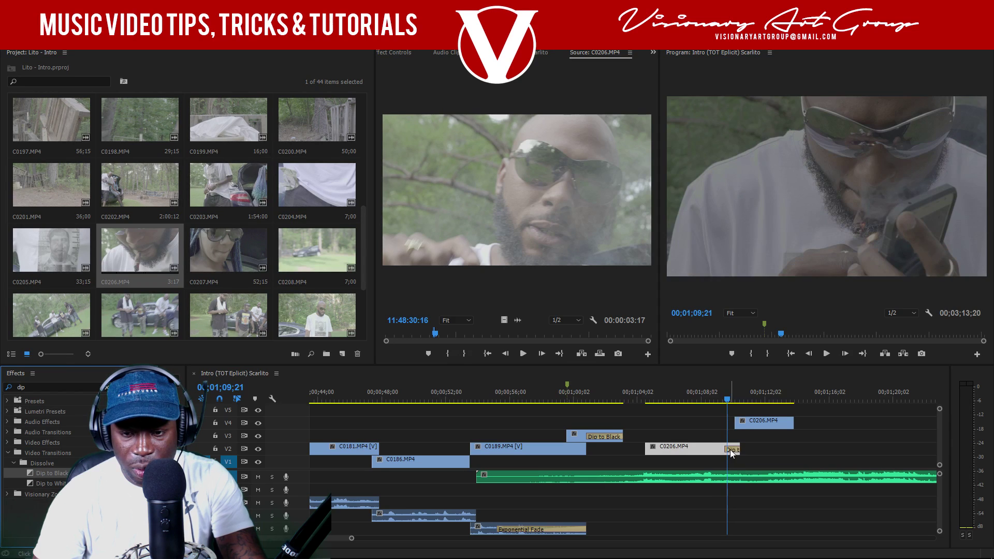
left_click(699, 399)
key("space")
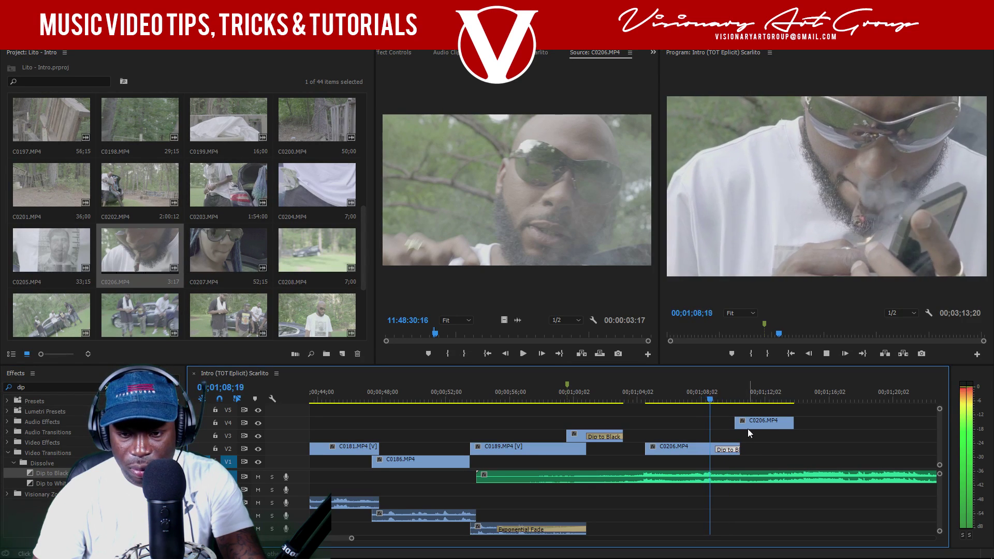
key("space")
left_click_drag(740, 448, 716, 448)
key("space")
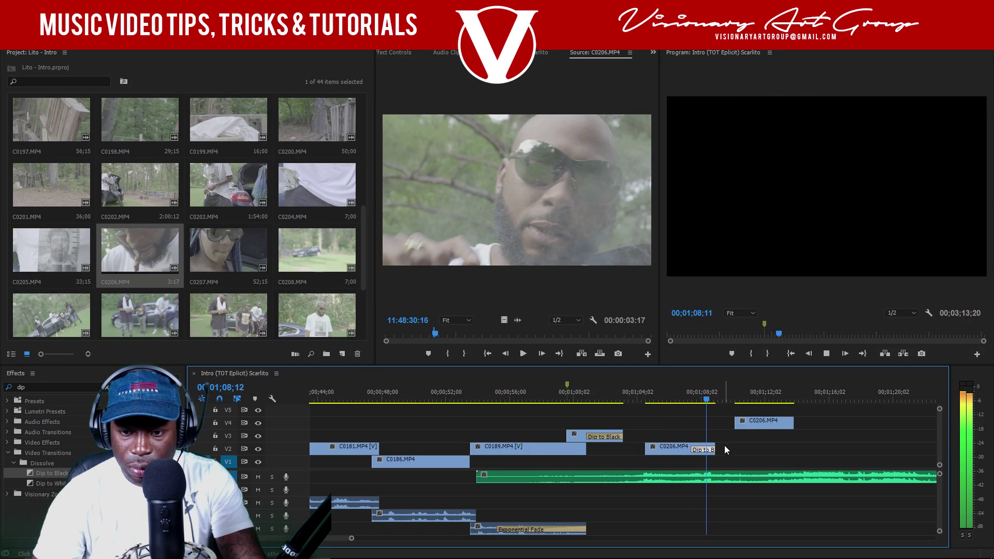
key("space")
- Move the second C0206.MP4 clip to V3 starting at about 00;01;08;14 with Dip to Black at its start, and play the transition
left_click_drag(748, 425, 742, 438)
left_click_drag(28, 473, 735, 438)
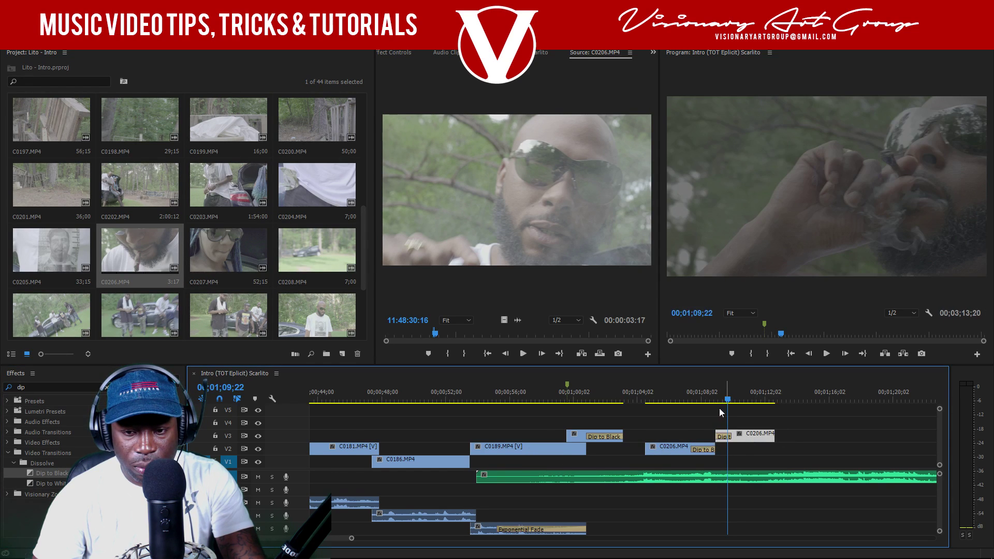
key("space")
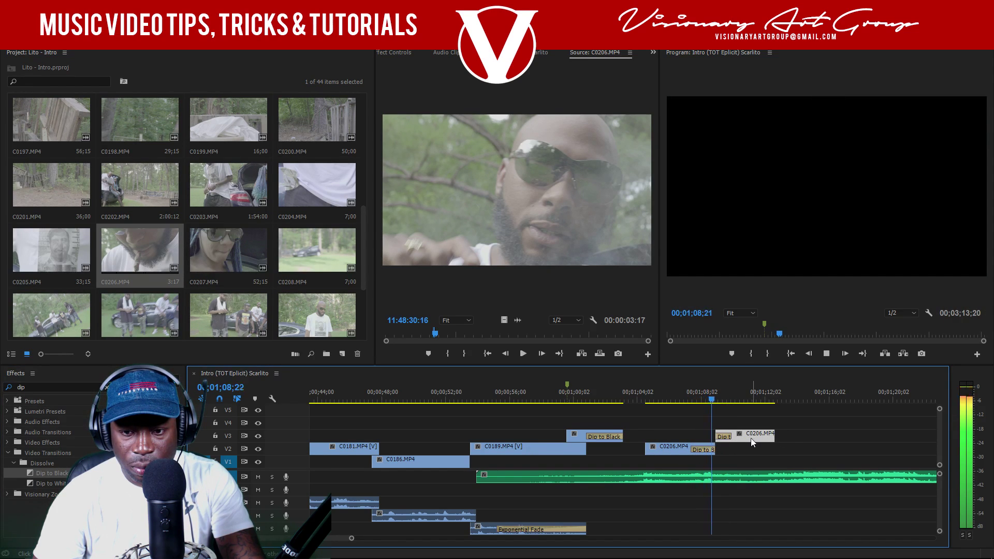
left_click_drag(750, 437, 742, 437)
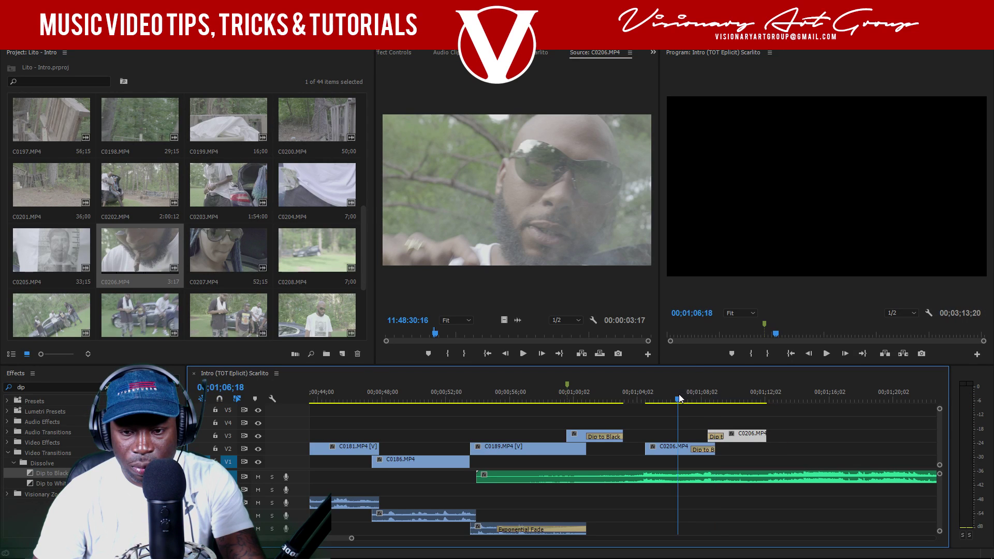
key("space")
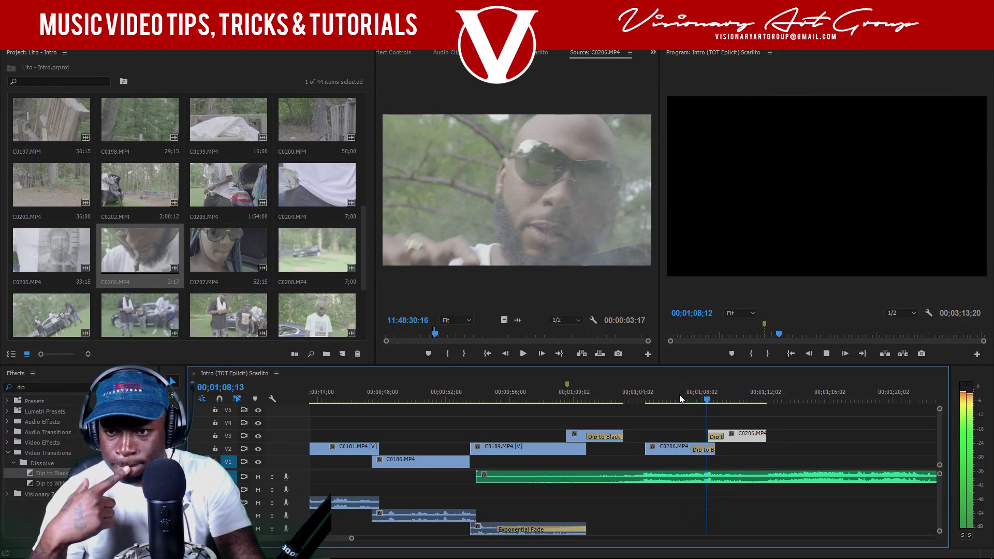
key("space")
- Trim the V2 C0206.MP4 clip to about 00;01;08;02 and overlap the V3 clip from about 00;01;07;15, with its opening dip extended to about 00;01;09;04
left_click_drag(708, 454, 700, 452)
key("space")
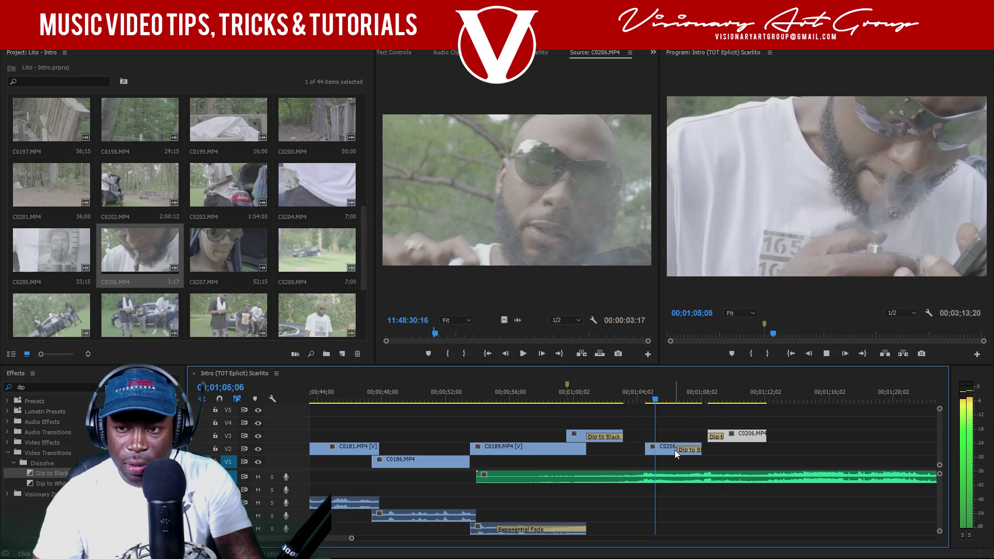
left_click_drag(741, 438, 719, 437)
key("space")
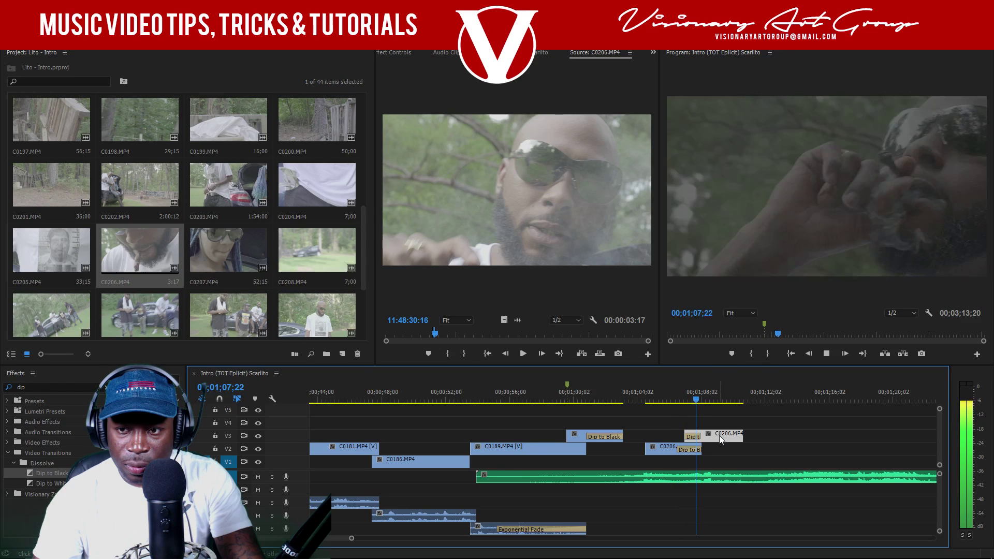
key("space")
left_click(685, 402)
key("space")
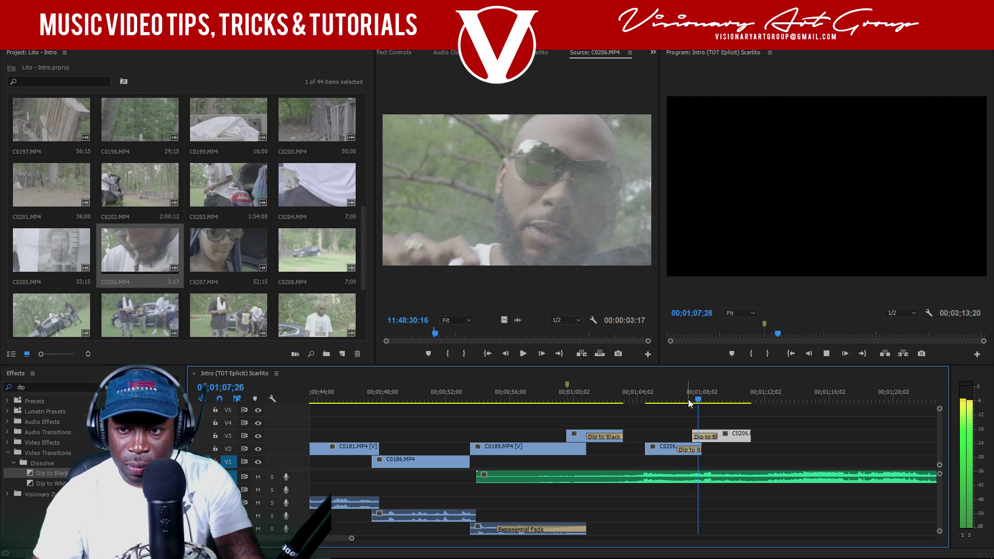
key("space")
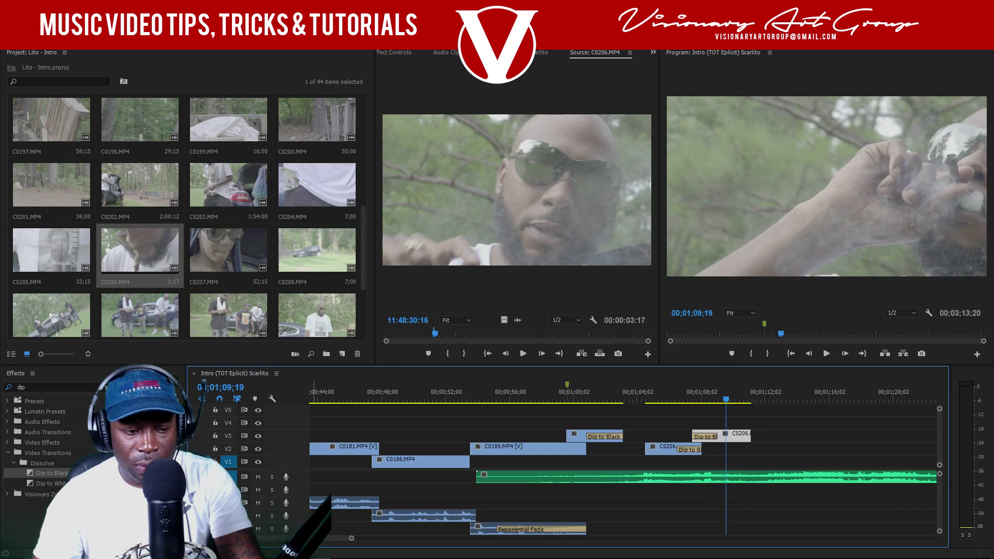
- Extend the V3 C0206.MP4 clip to end at about 00;01;12;02 with Dip to Black on that end, and play it
left_click_drag(36, 473, 594, 469)
left_click_drag(746, 434, 748, 435)
left_click(709, 391)
key("space")
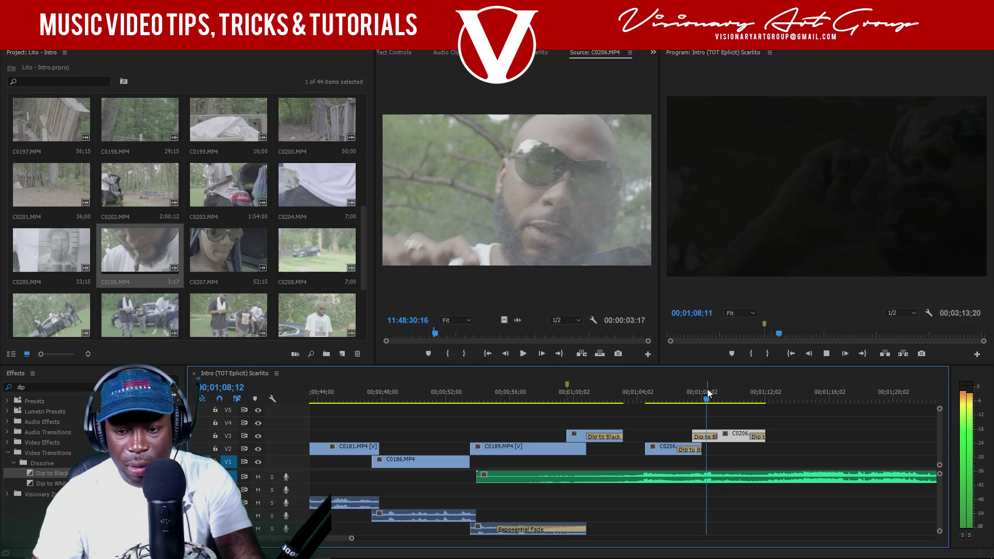
key("space")
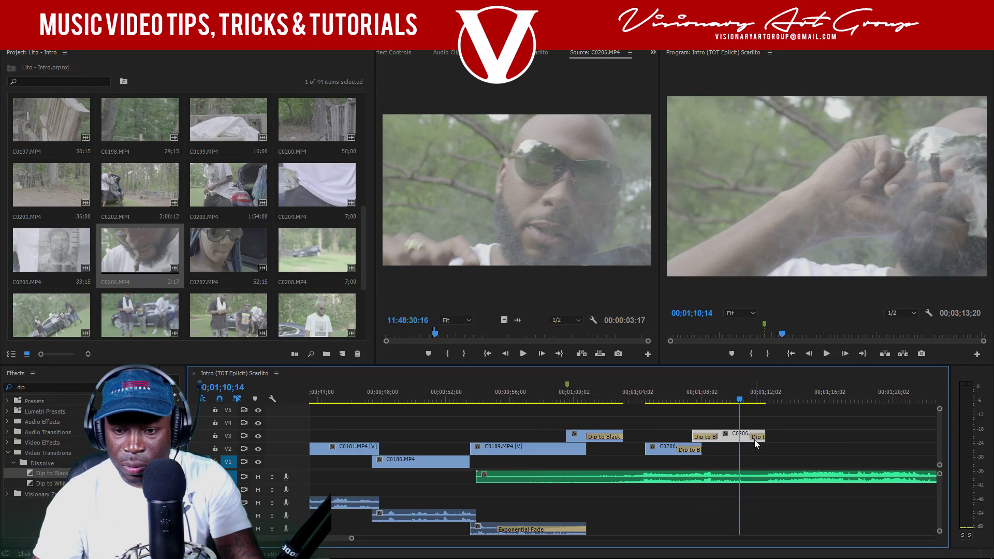
- Lengthen the closing Dip to Black on the V3 C0206.MP4 clip to begin at about 00;01;10;10, and play the fade
left_click_drag(744, 438, 737, 438)
left_click(715, 400)
key("space")
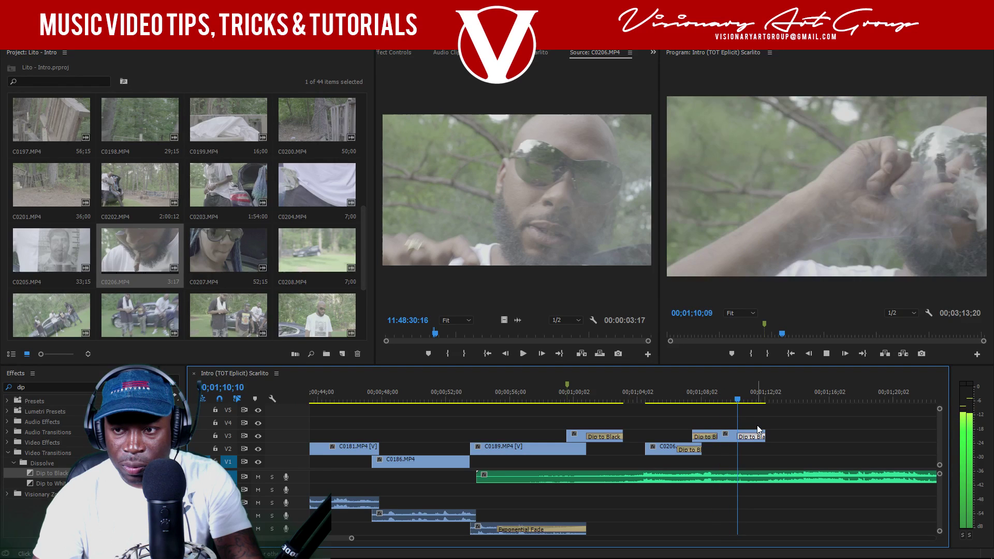
- Save the project, preview C0204.MP4 as a source clip, and browse the footage for the next shot
key("ctrl+s")
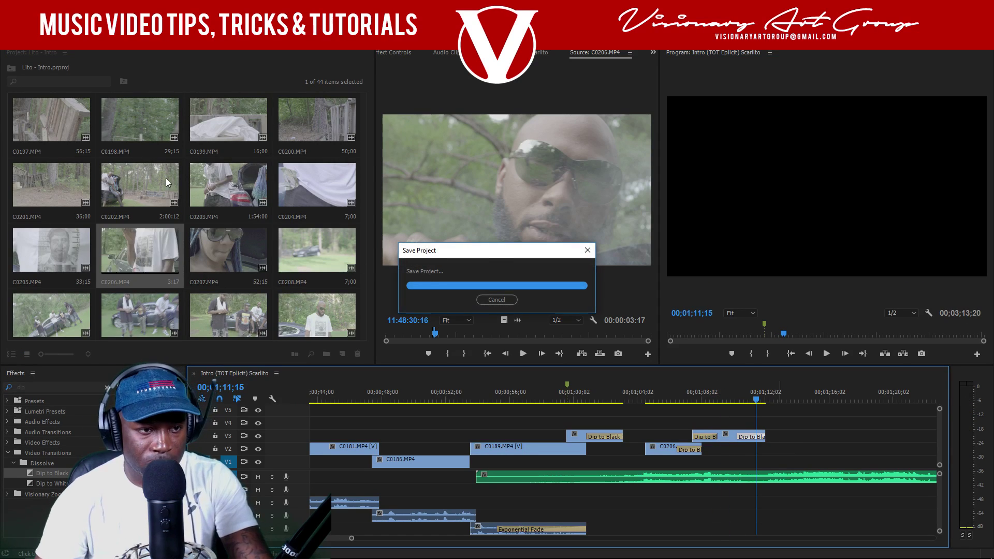
double_click(306, 181)
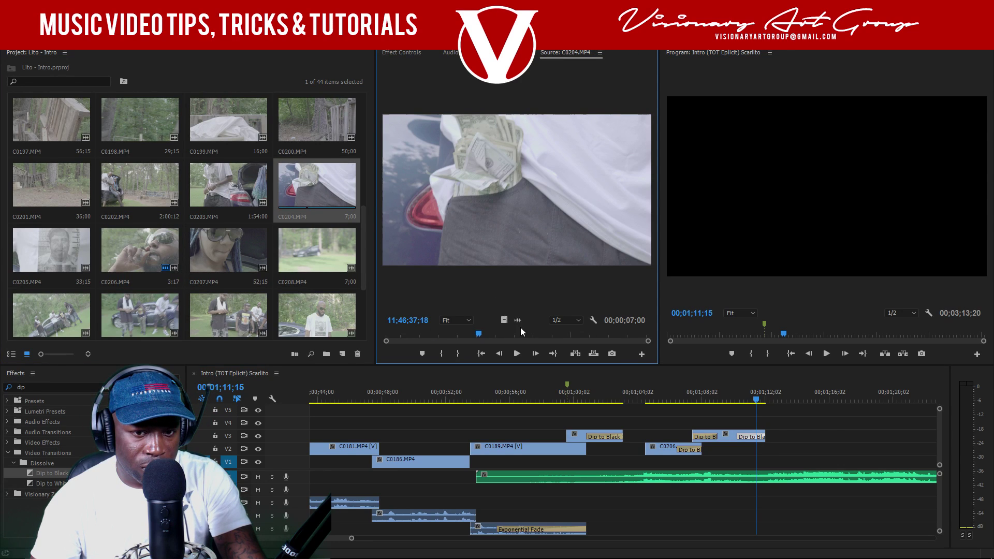
scroll(137, 265, "up", 3)
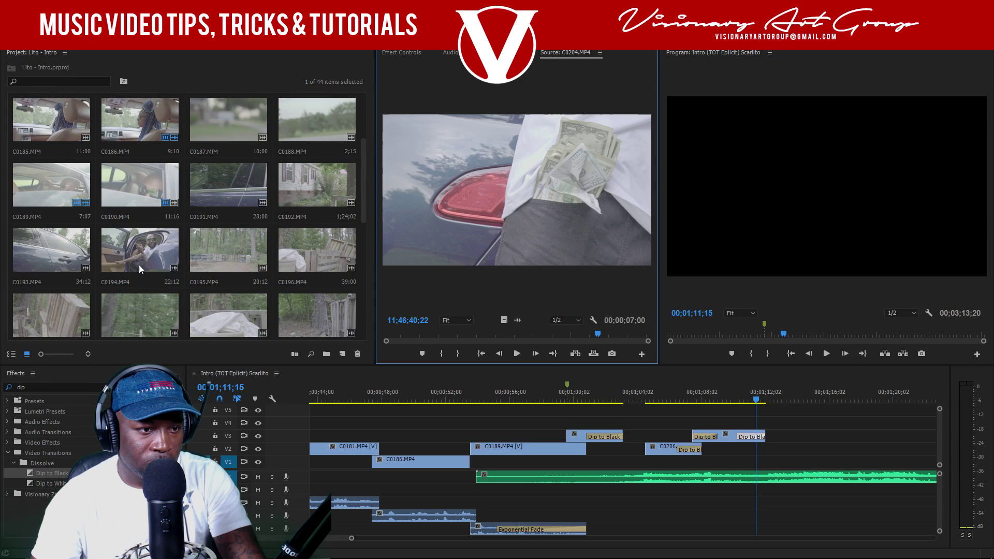
scroll(139, 265, "up", 2)
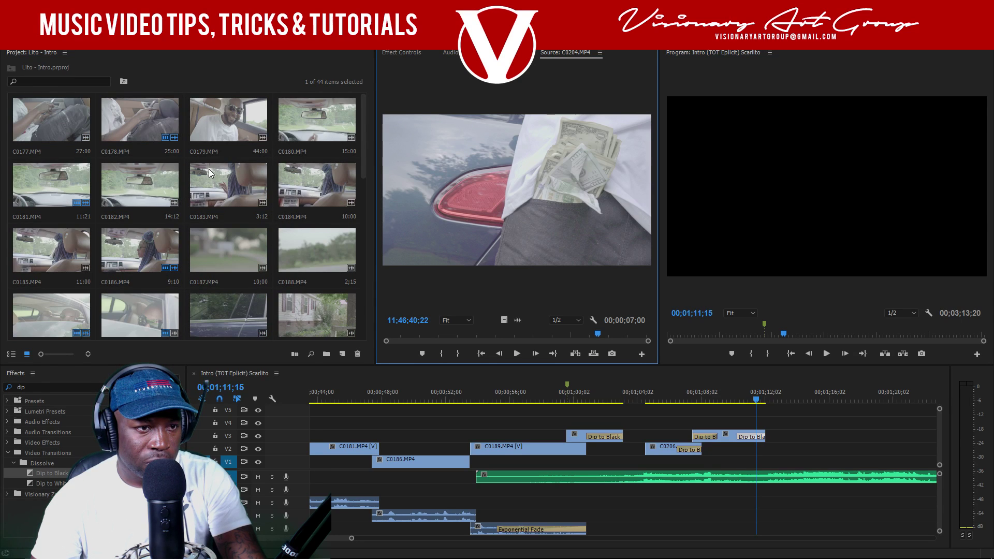
scroll(190, 197, "down", 1)
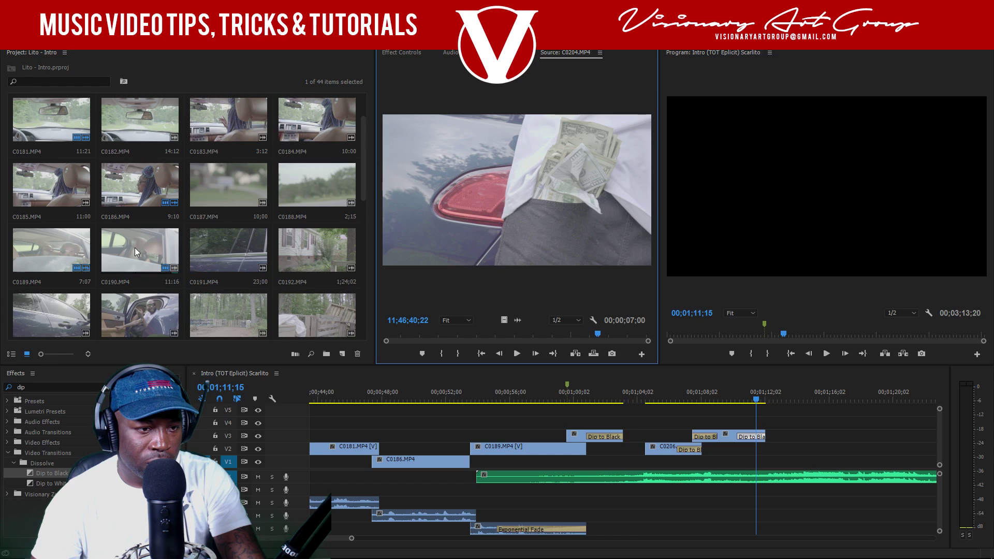
- Interpret the C0191.MP4 and C0192.MP4 footage at an assumed frame rate of 23.976 fps
double_click(223, 250)
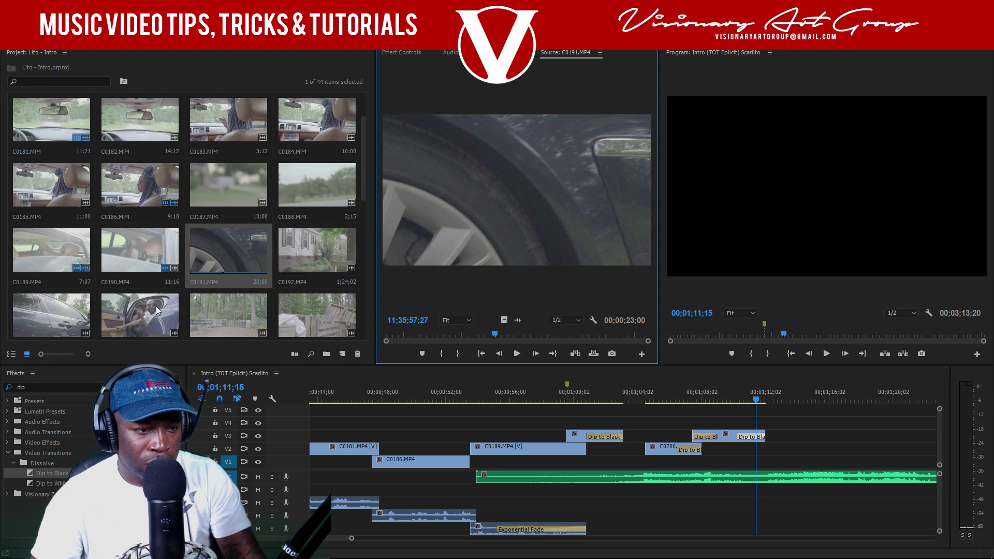
scroll(150, 311, "down", 1)
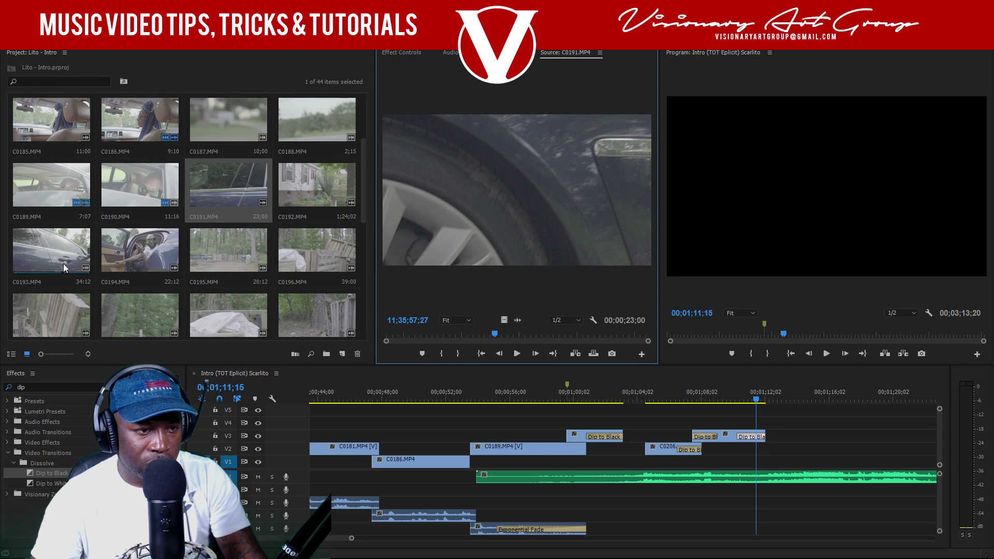
left_click(309, 195, "ctrl")
right_click(304, 191)
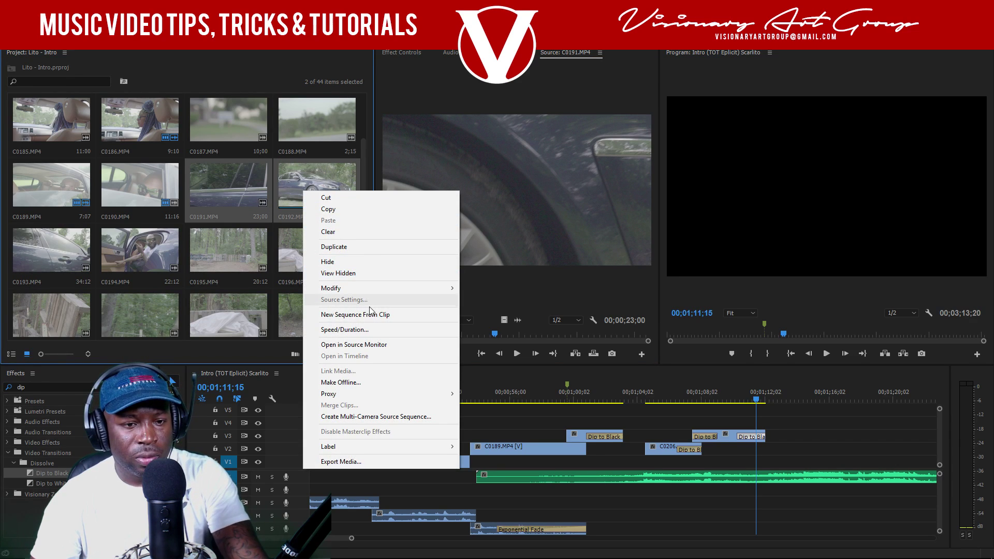
mouse_move(371, 288)
left_click(249, 295)
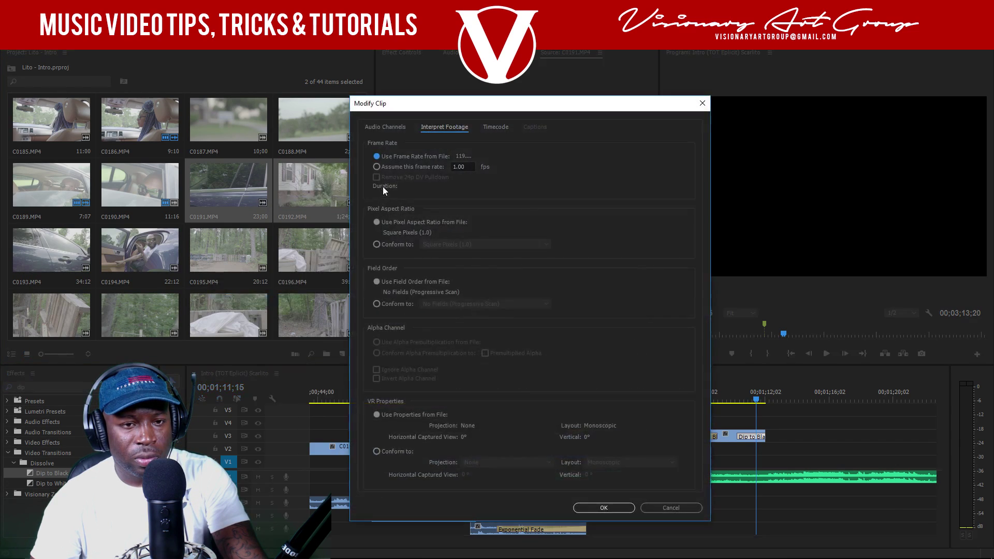
type("23.976")
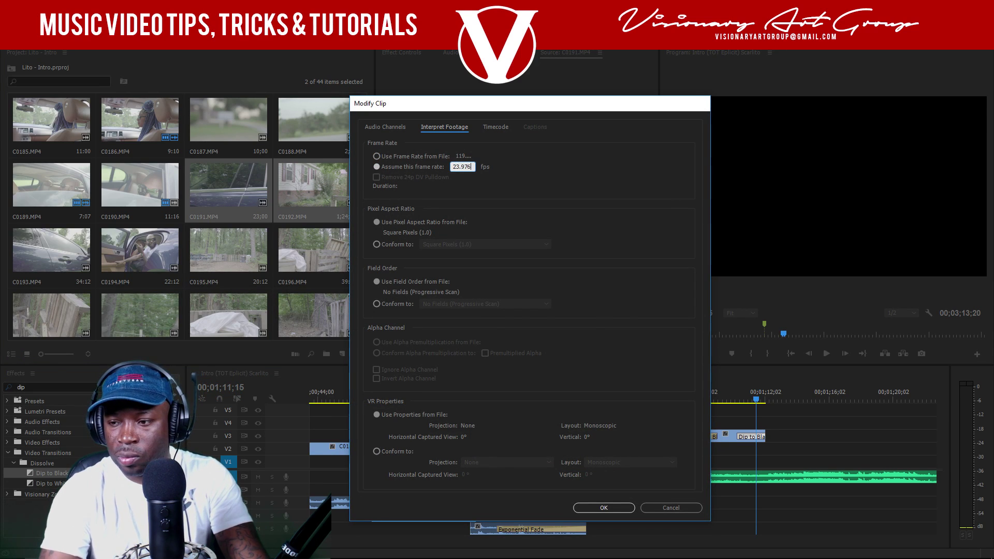
key("Return")
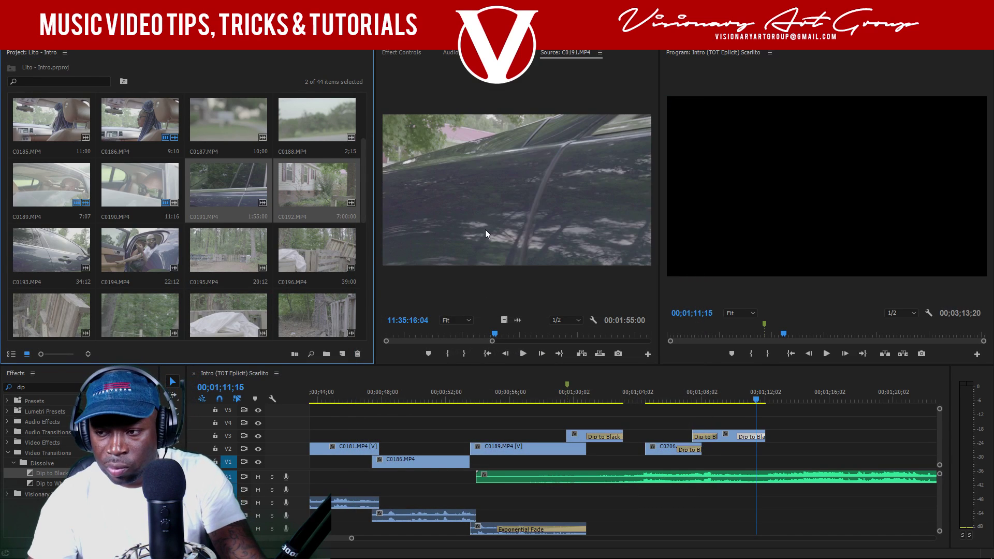
- Mark a 00:00:09:16 range of C0191.MP4 ending at 11:35:54:15 and place it on V2 at about 00;01;12;02
left_click(248, 193)
key("shift+2")
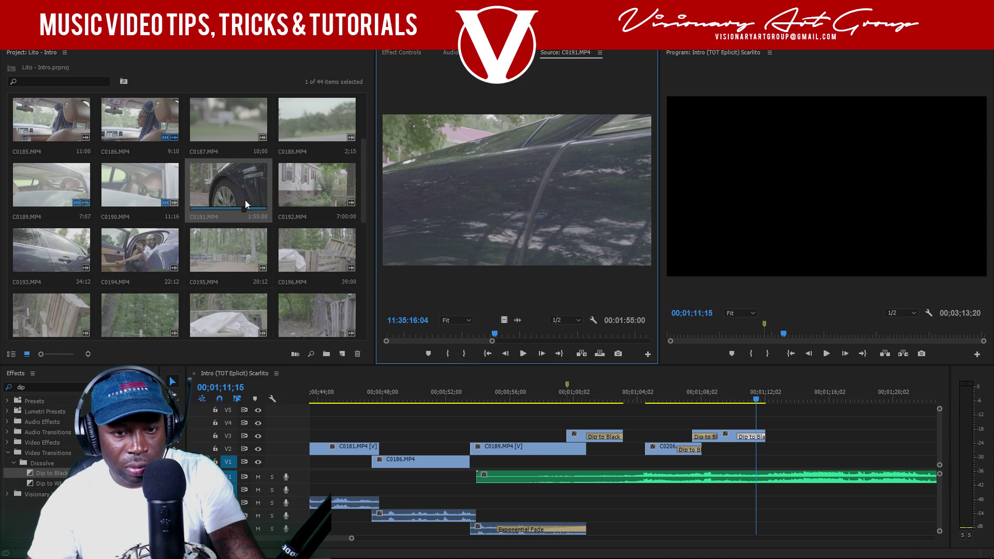
mouse_move(522, 337)
left_mouse_down()
mouse_move(576, 334)
mouse_move(454, 335)
mouse_move(496, 337)
left_mouse_up()
left_click(447, 353)
left_click(463, 353)
key("period")
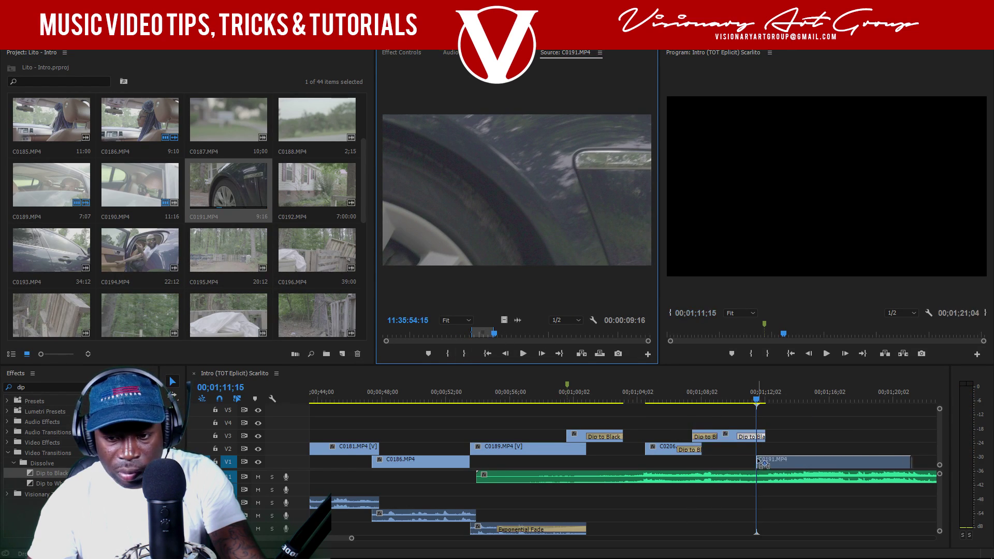
- Mark C0191.MP4 from about 11:36:10 to 11:36:35:21 and place this wheel shot on V3 at about 00;01;16;05
left_click_drag(511, 338, 531, 337)
left_click(448, 353)
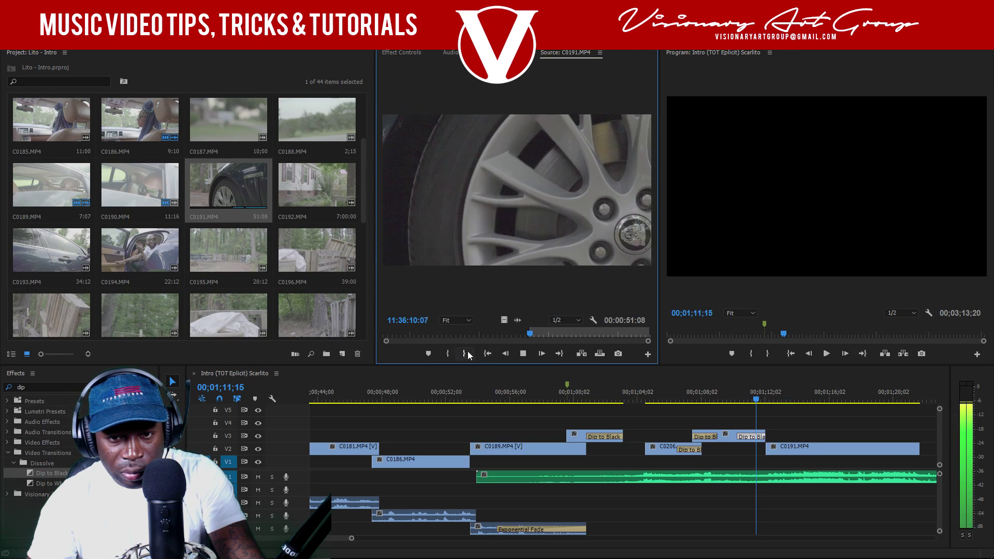
left_click_drag(530, 335, 594, 336)
left_click_drag(505, 322, 834, 436)
key("minus")
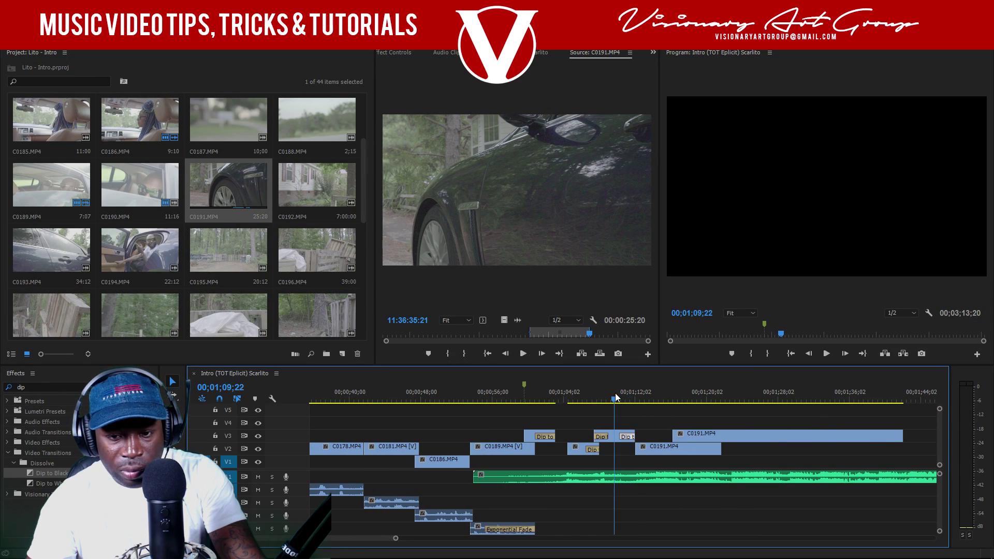
- Play the passage from the C0206.MP4 fade into the first C0191.MP4 clip and save the project
key("space")
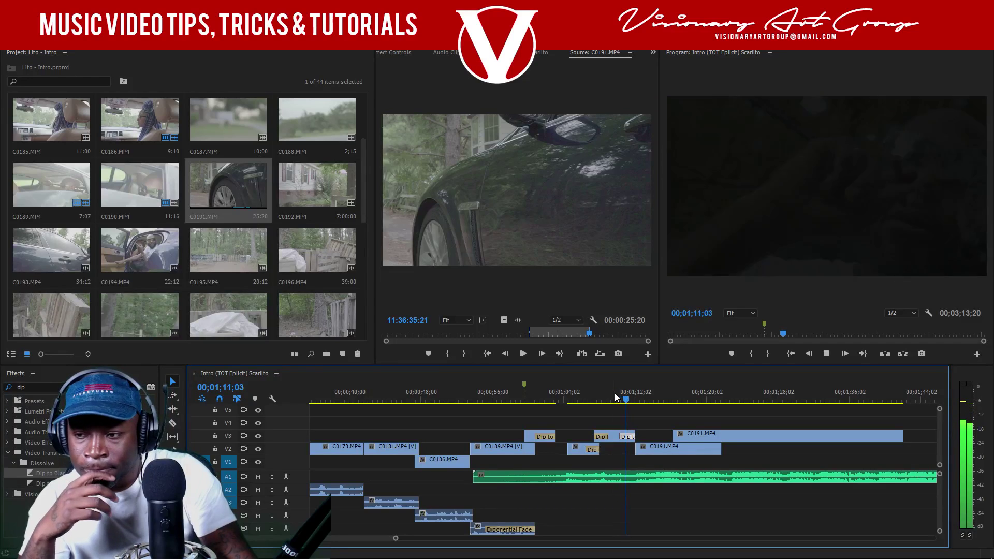
key("space")
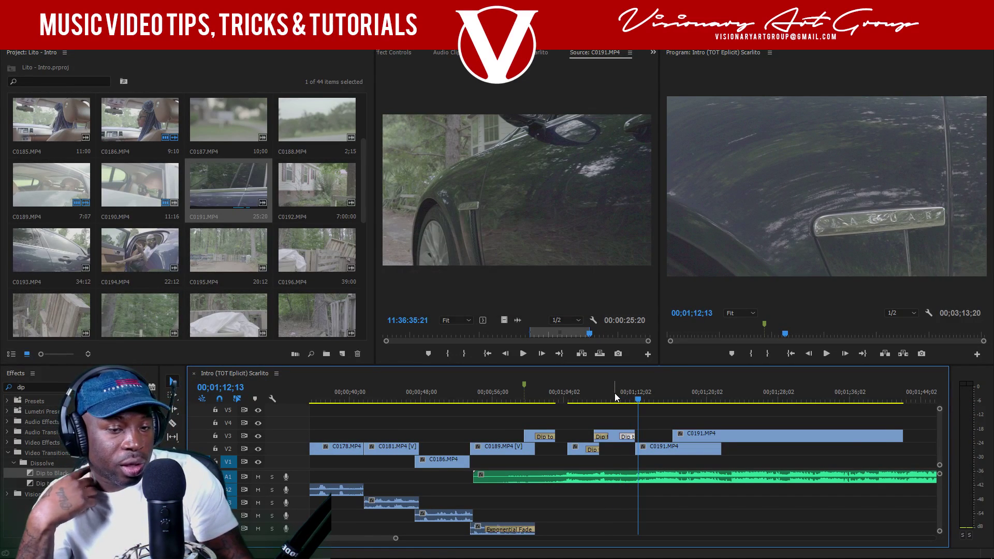
key("ctrl+s")
key("space")
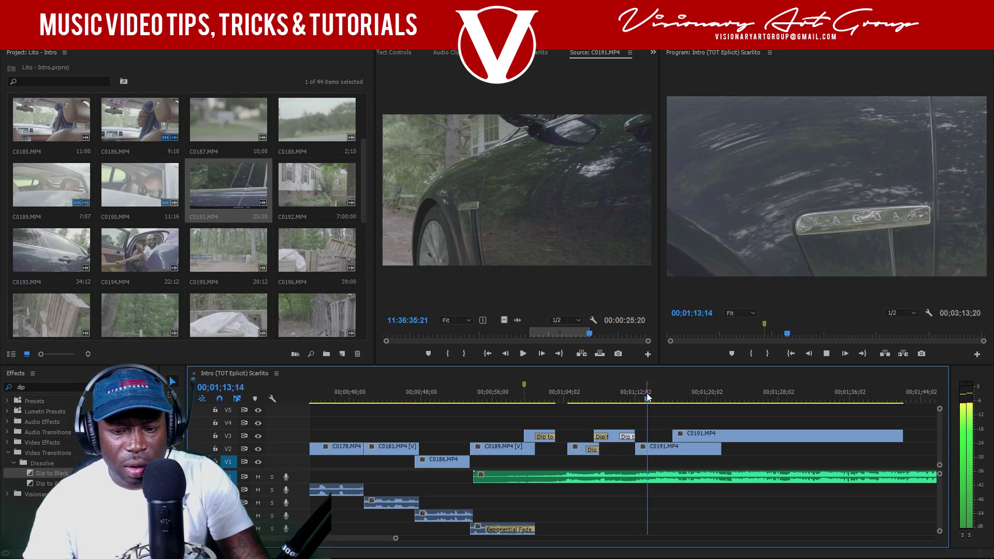
key("space")
- Move the V3 C0191.MP4 clip earlier to start at about 00;01;15 and play the overlap
left_click_drag(697, 437, 688, 437)
key("space")
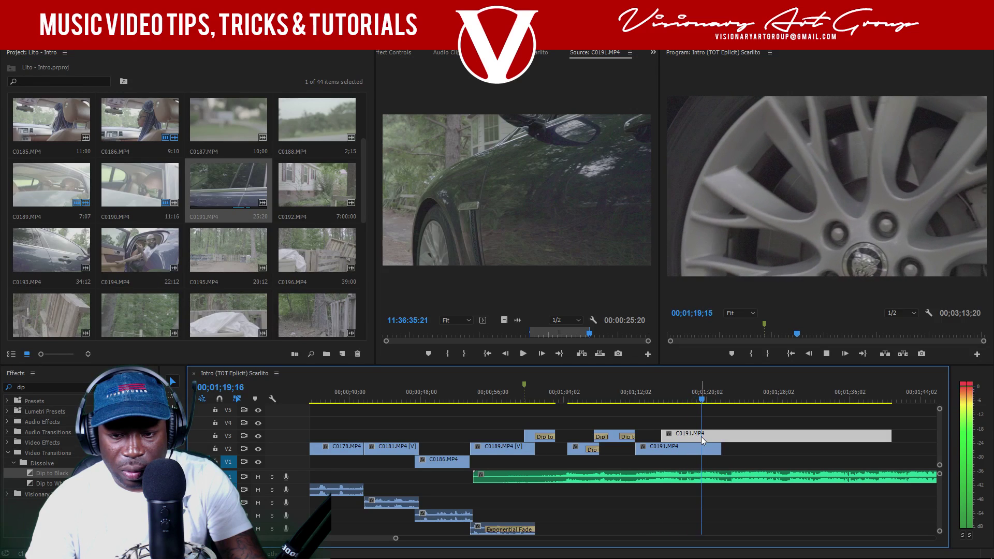
key("space")
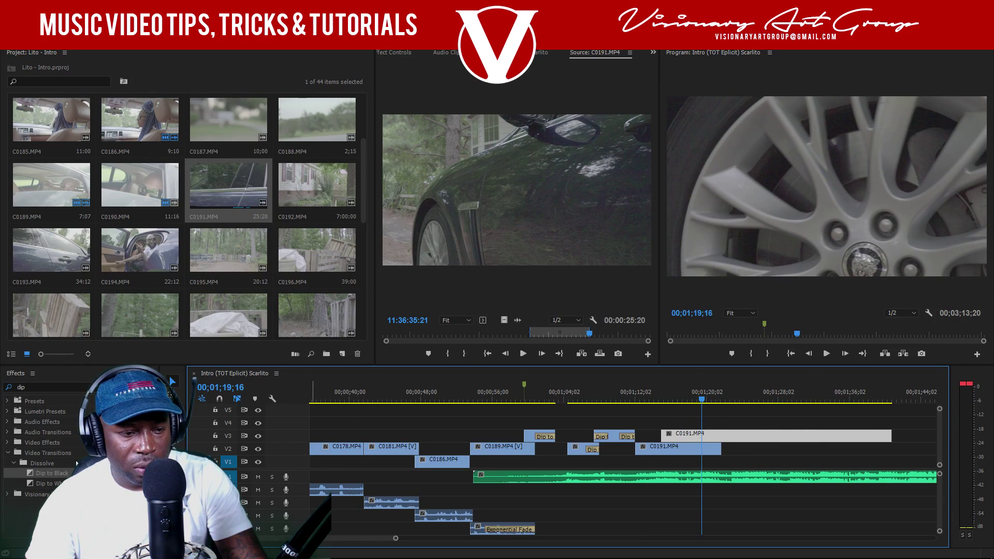
- Apply Film Dissolve to the end of the V3 C0191.MP4 clip and trim that end to about 00;01;22;15
left_click(35, 387)
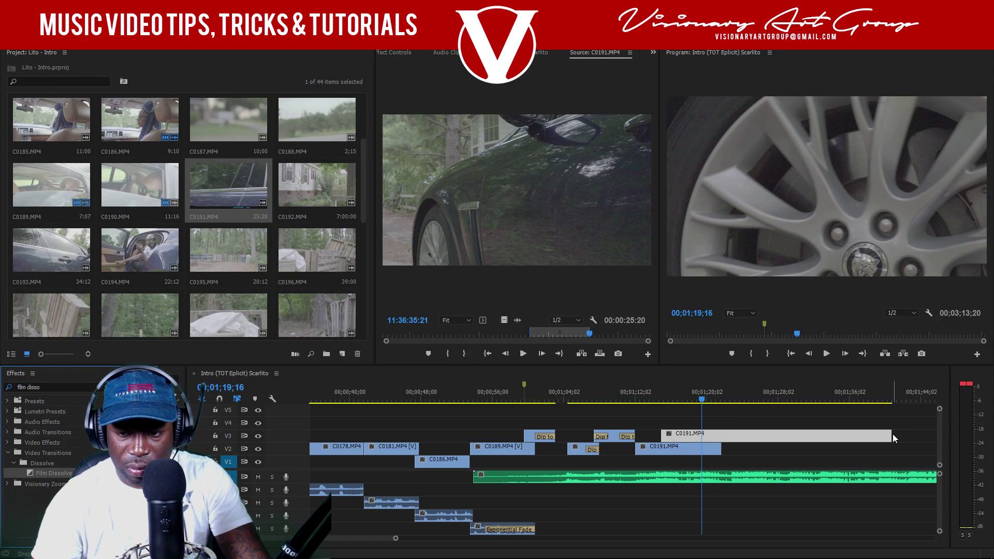
left_click_drag(889, 437, 727, 436)
left_click_drag(396, 540, 361, 538)
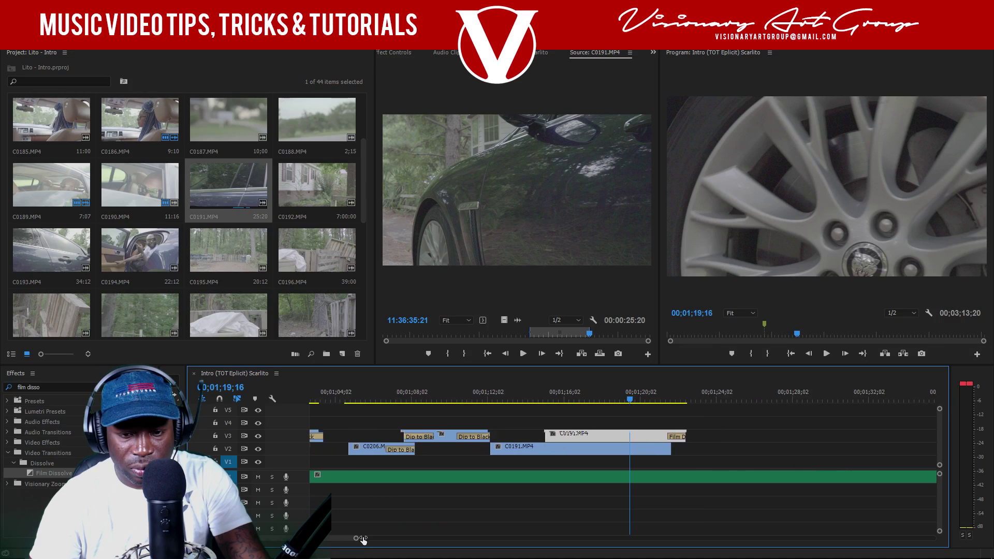
- Trim the V2 C0191.MP4 clip to about 00;01;15 and start the V3 clip at about 00;01;14;16, its Film Dissolve beginning at about 00;01;18;10
left_click_drag(671, 439, 543, 444)
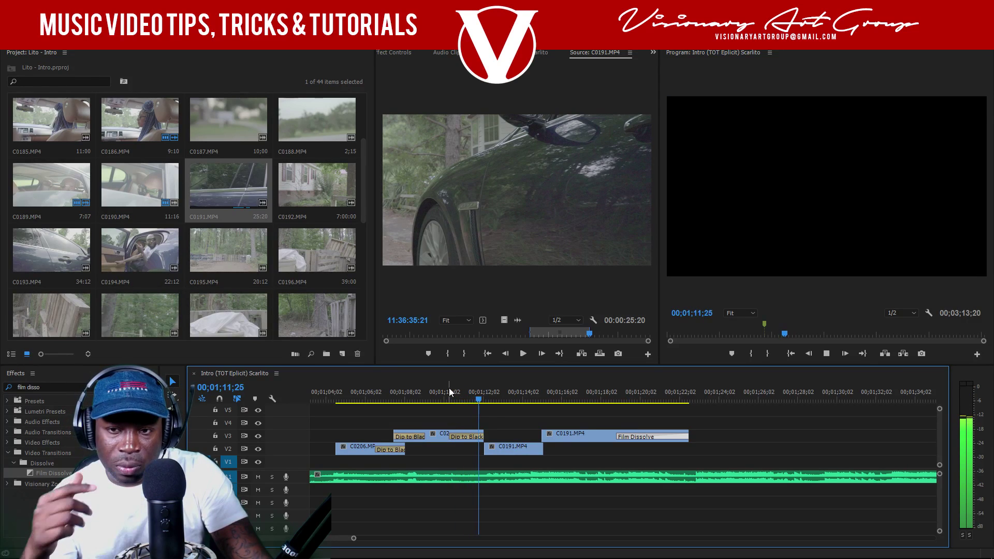
mouse_move(489, 401)
left_mouse_down()
mouse_move(532, 420)
mouse_move(507, 393)
left_mouse_up()
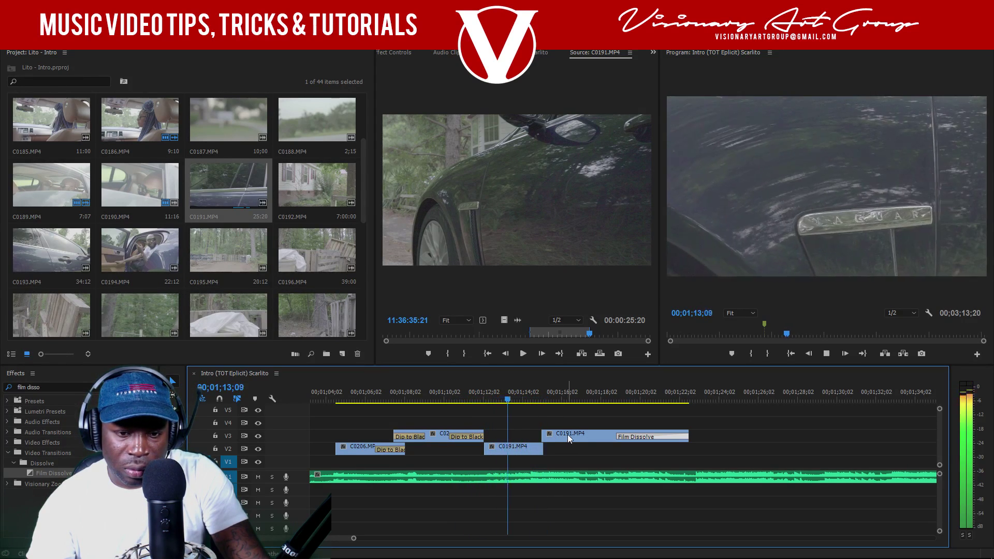
left_click_drag(568, 436, 555, 439)
key("space")
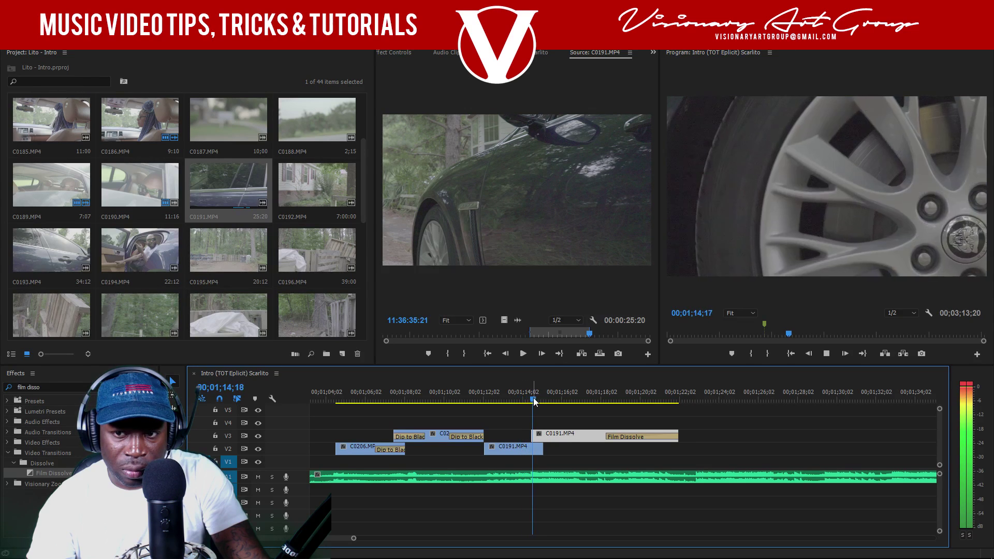
- Cut the V2 C0191.MP4 clip at about 00;01;14;12, speed its tail up to about four frames, and play the cut
left_click_drag(353, 538, 260, 538)
right_click(533, 446)
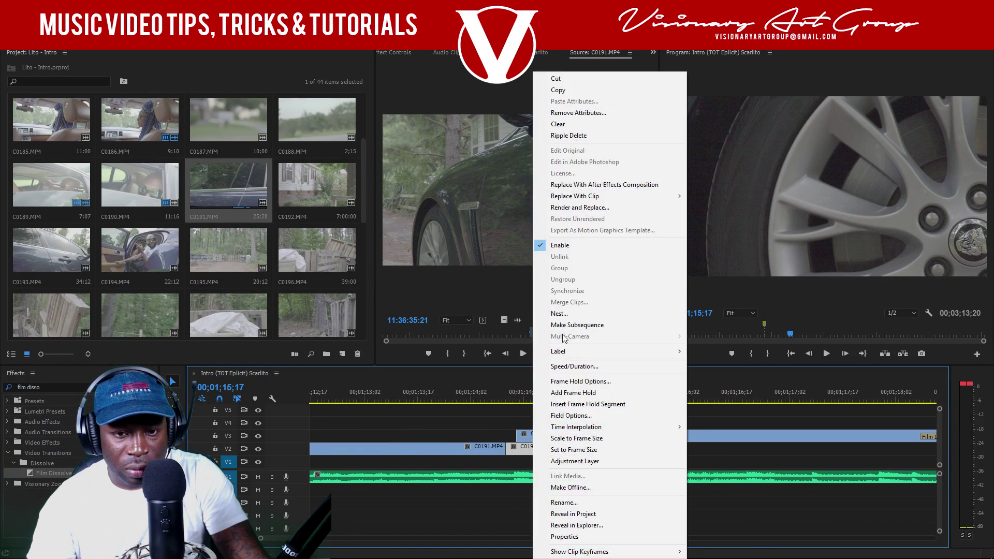
left_click(574, 369)
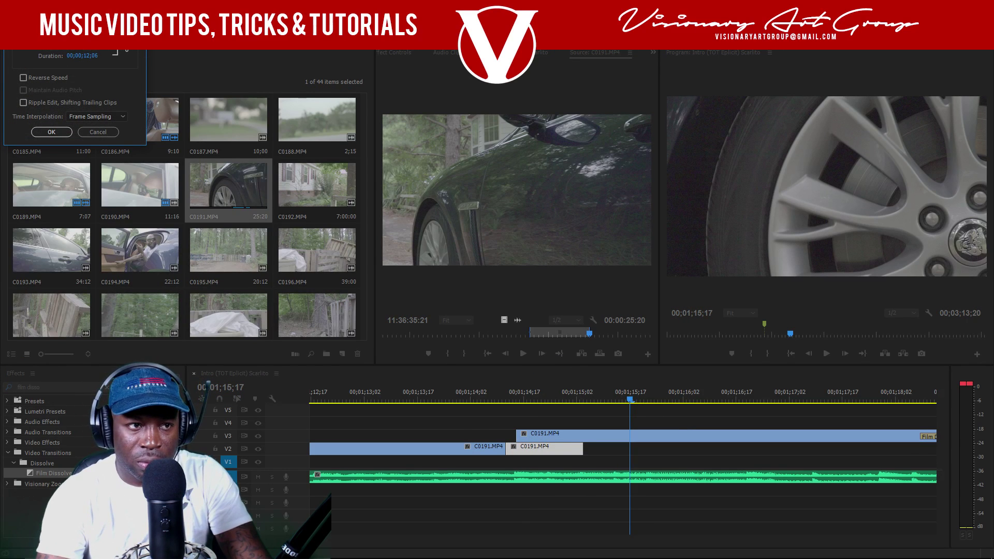
key("Return")
left_click(491, 398)
key("space")
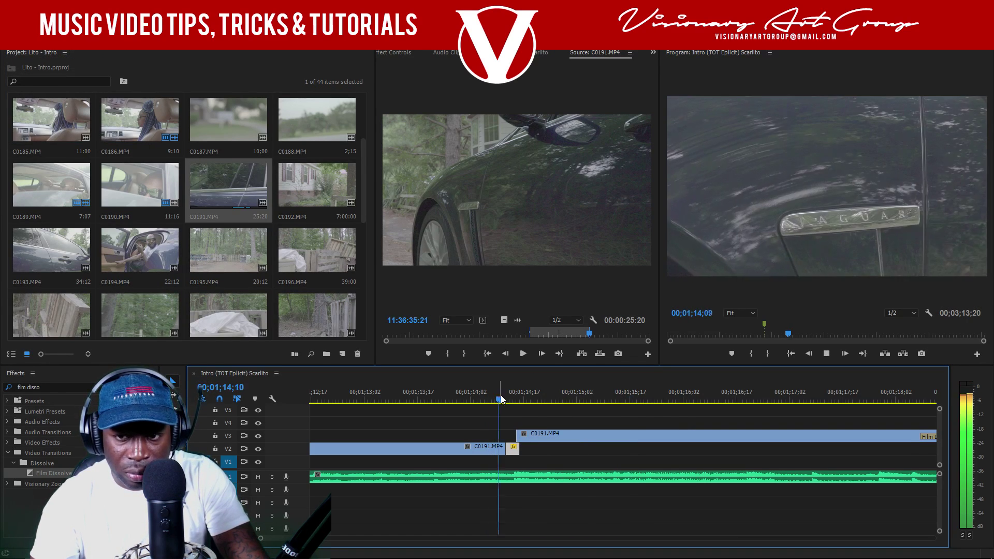
key("space")
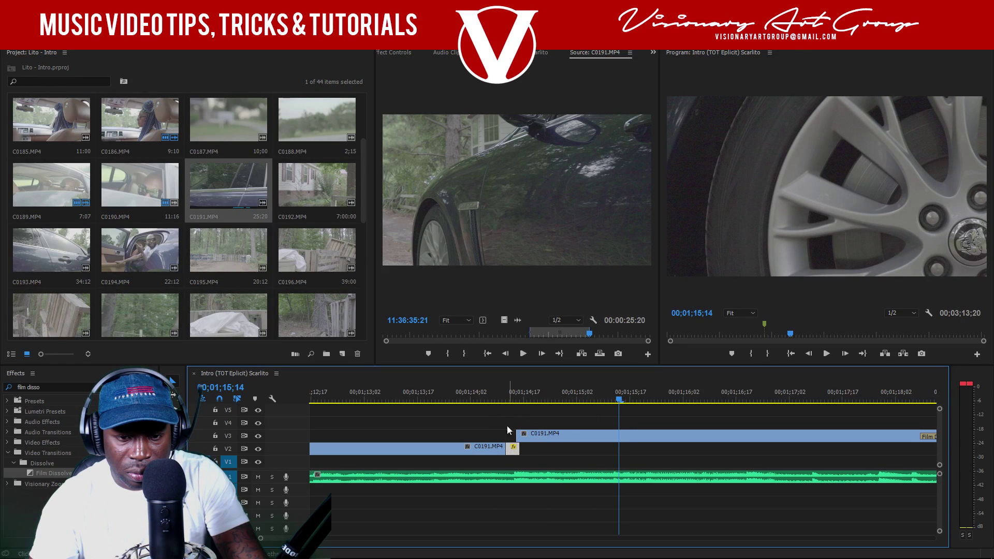
- Replay the V2-to-V3 cut between the C0191.MP4 shots and step to the frame at 00;01;14;11
left_click(499, 399)
key("space")
left_click(499, 399)
key("space")
left_click(516, 398)
key("Left")
key("Left")
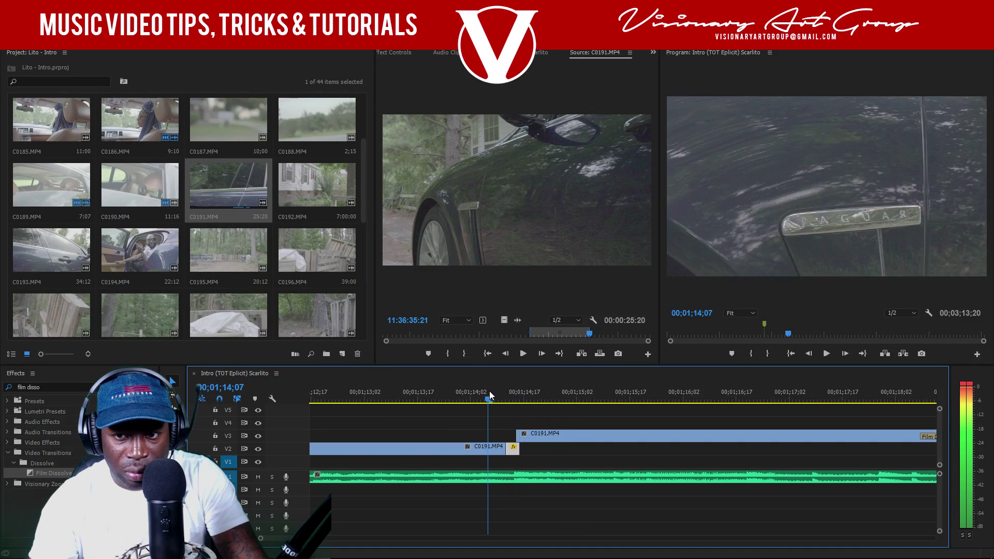
key("Left")
key("Left")
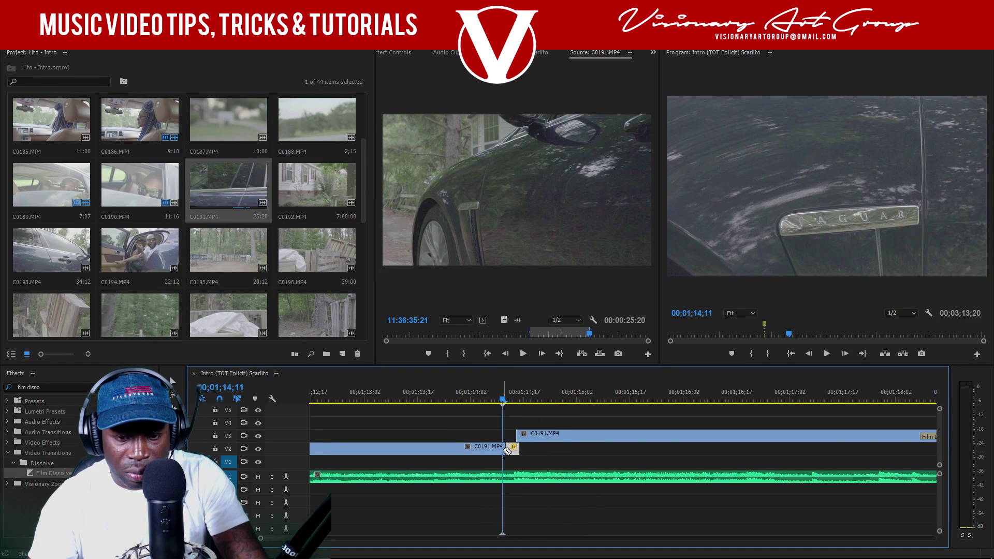
- Start the V2 C0191.MP4 tail at 00;01;14;11 instead, speed it up to last about 12 frames, and play the cut
left_click_drag(510, 447, 511, 447)
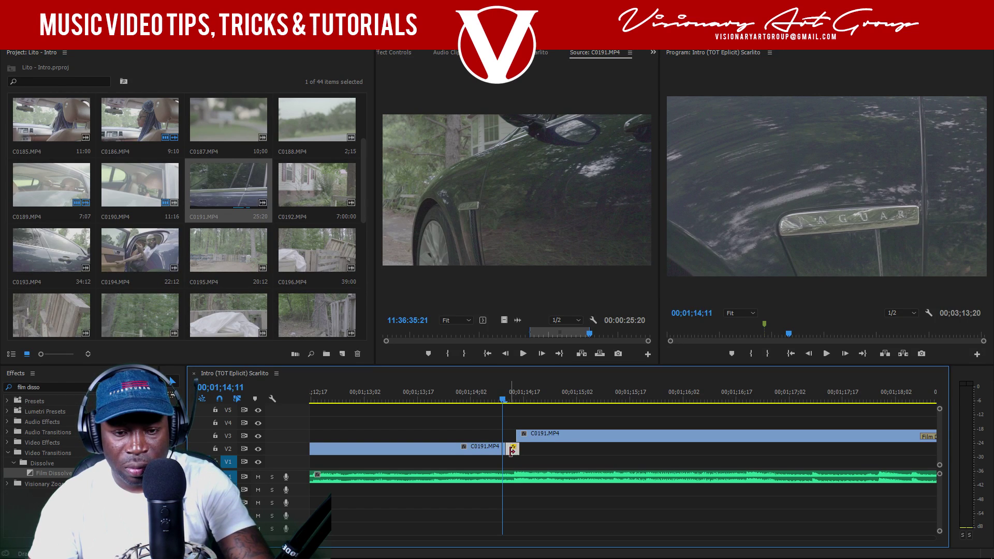
left_click(512, 448)
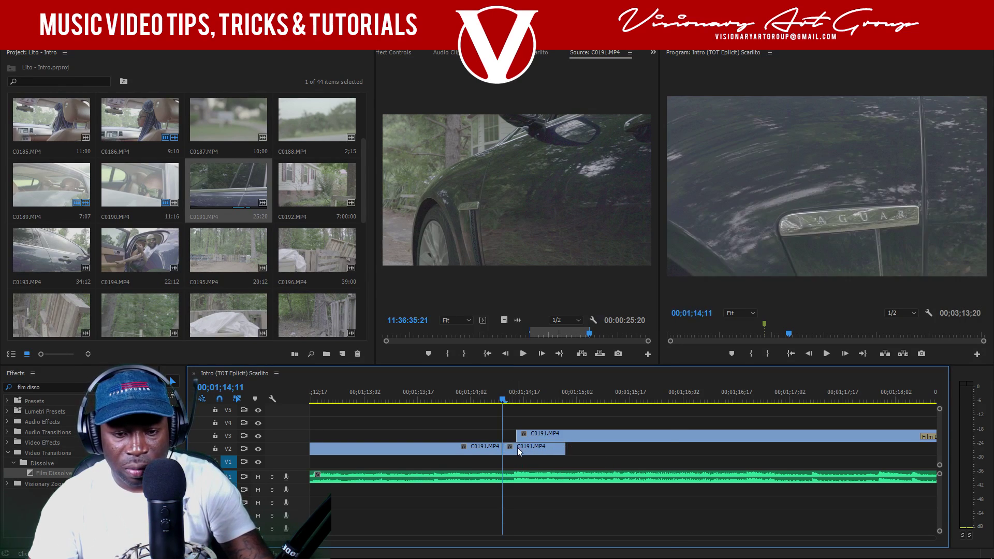
right_click(518, 448)
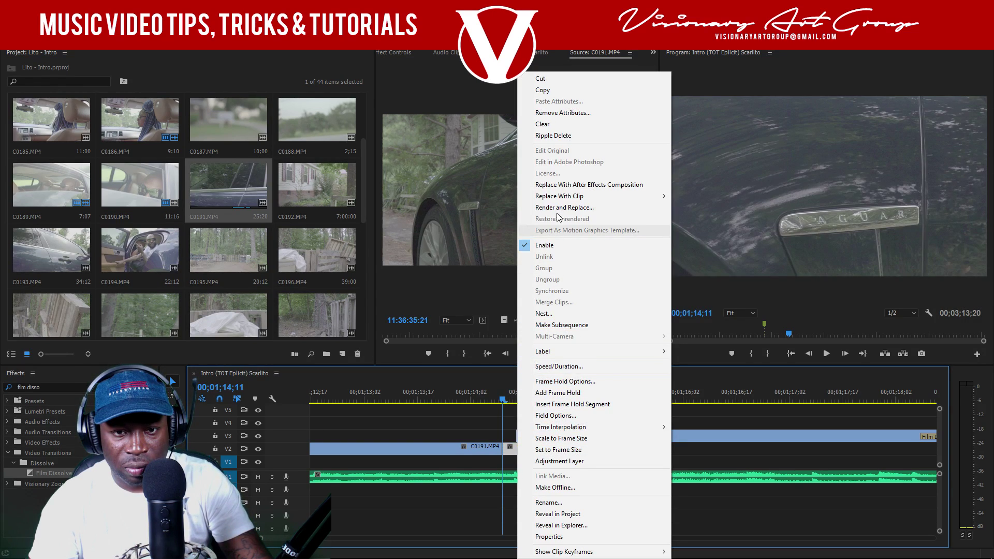
left_click(558, 366)
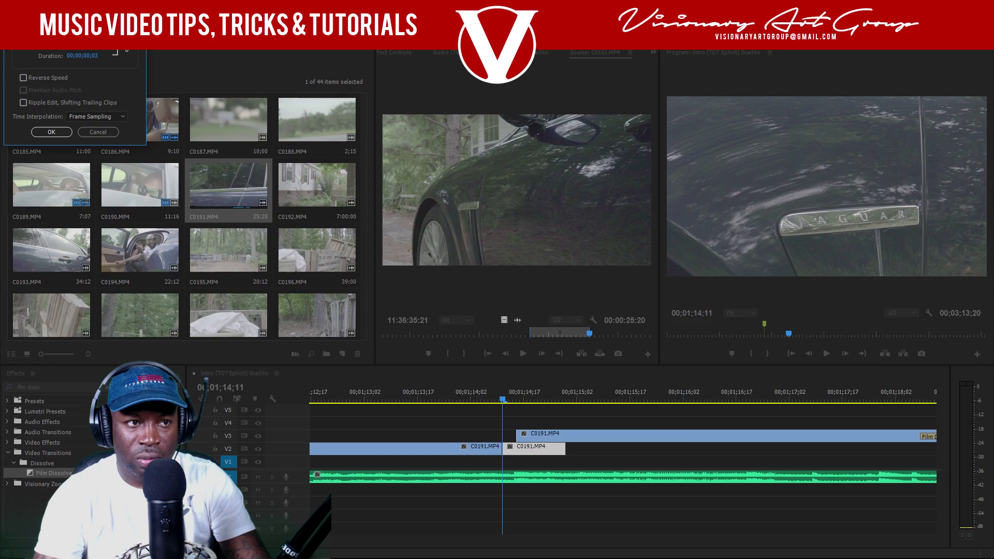
key("Return")
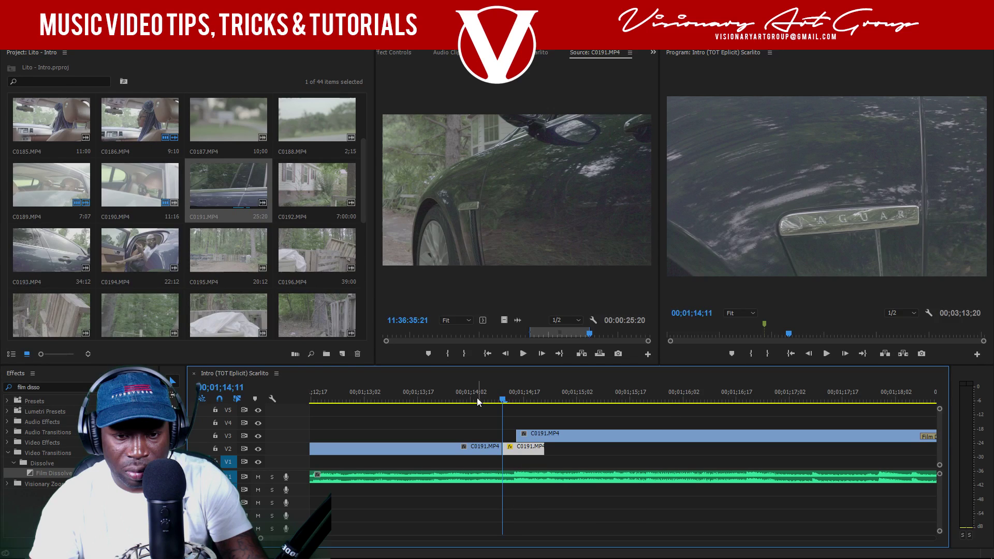
key("space")
left_click(486, 392)
- Try speeding the V2 C0191.MP4 tail up to a duration of 00;00;00;08 and play the cut
right_click(526, 447)
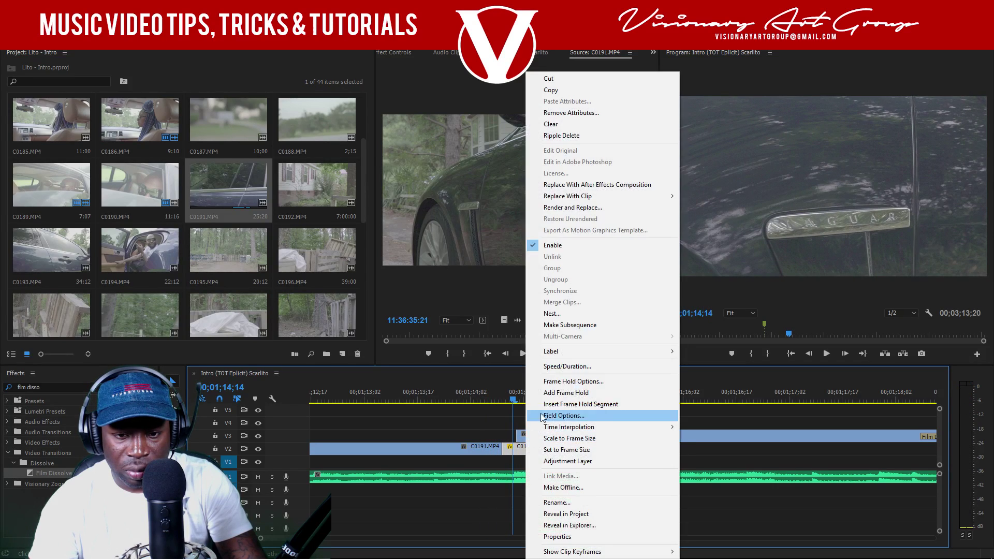
left_click(565, 365)
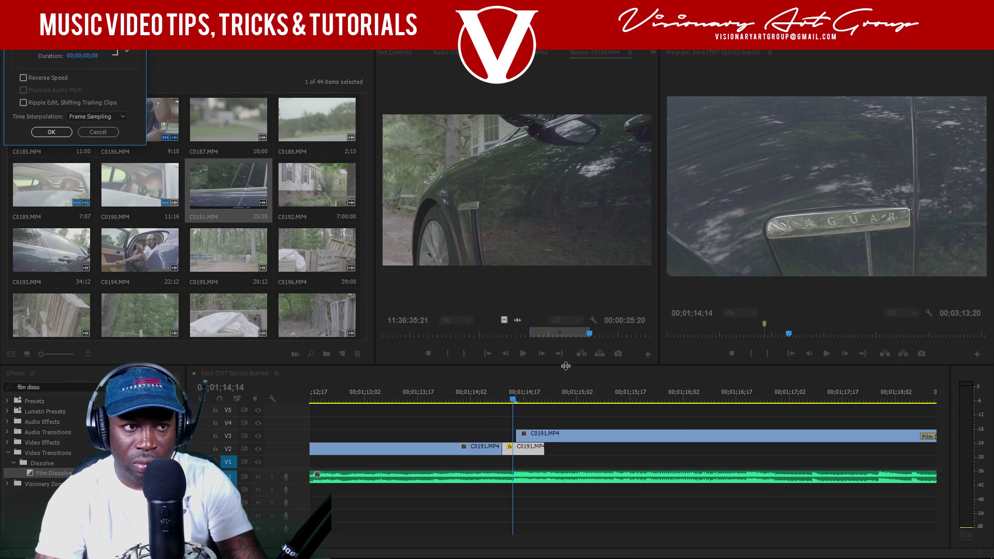
key("Return")
key("space")
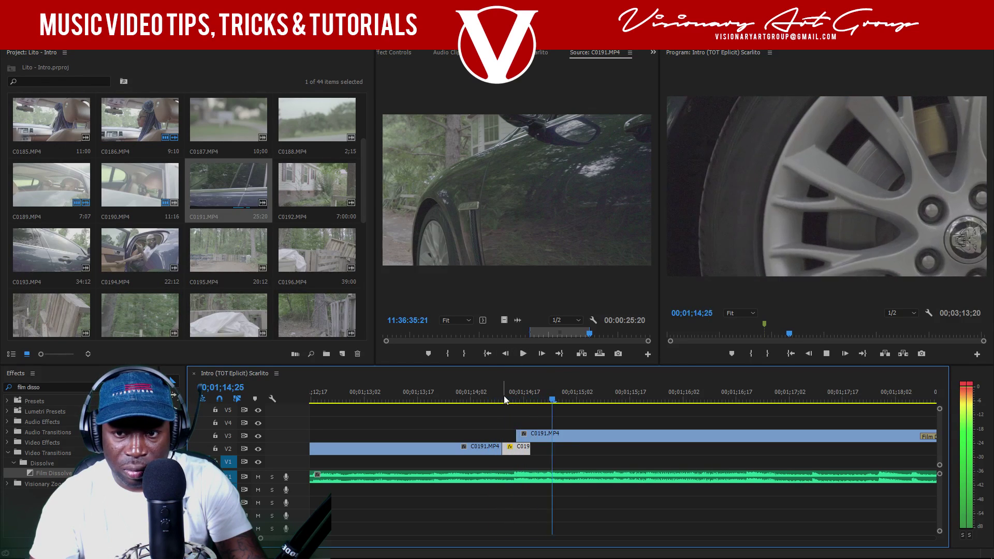
left_click(493, 398)
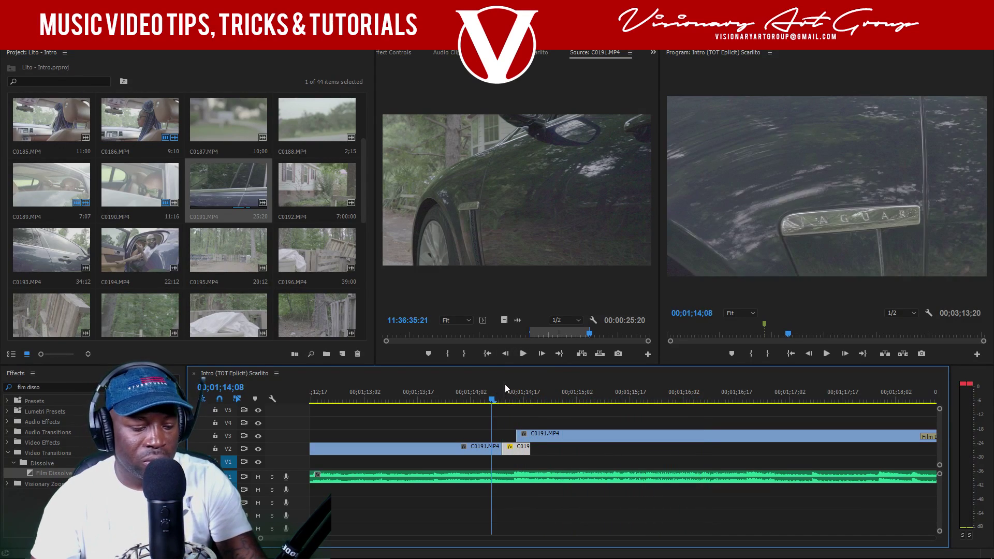
- Replay the speed-up between the V2 and V3 C0191.MP4 shots from about 00;01;14;01 and save the project
left_click(470, 392)
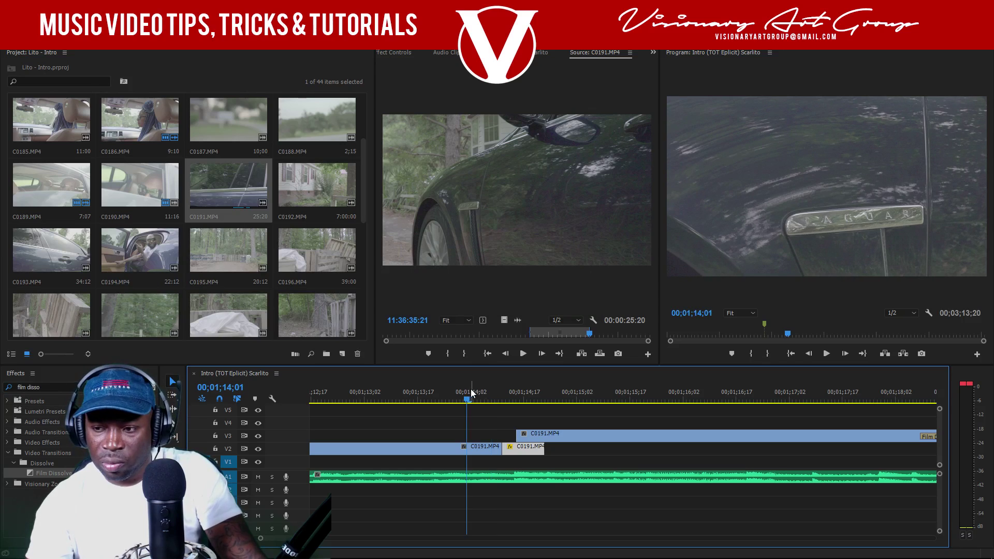
key("space")
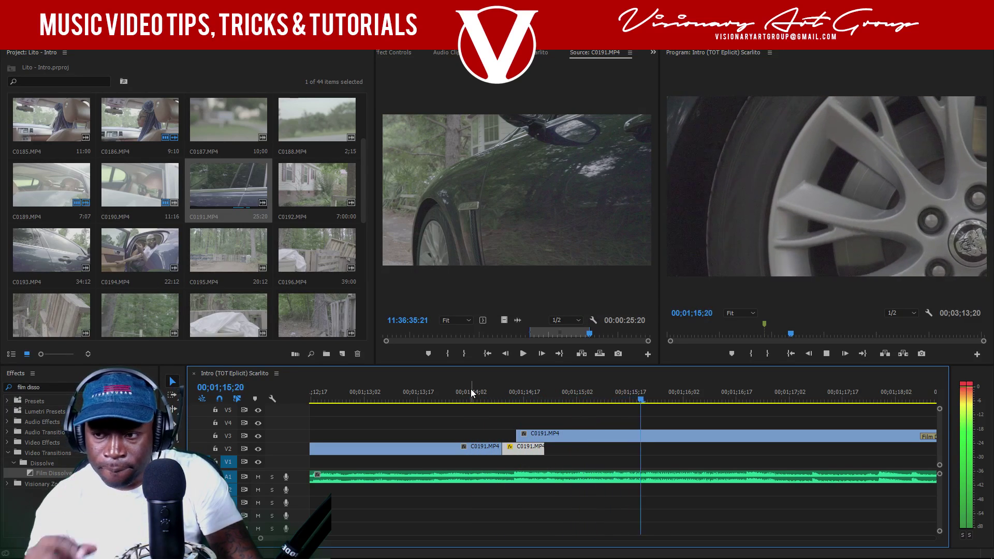
key("space")
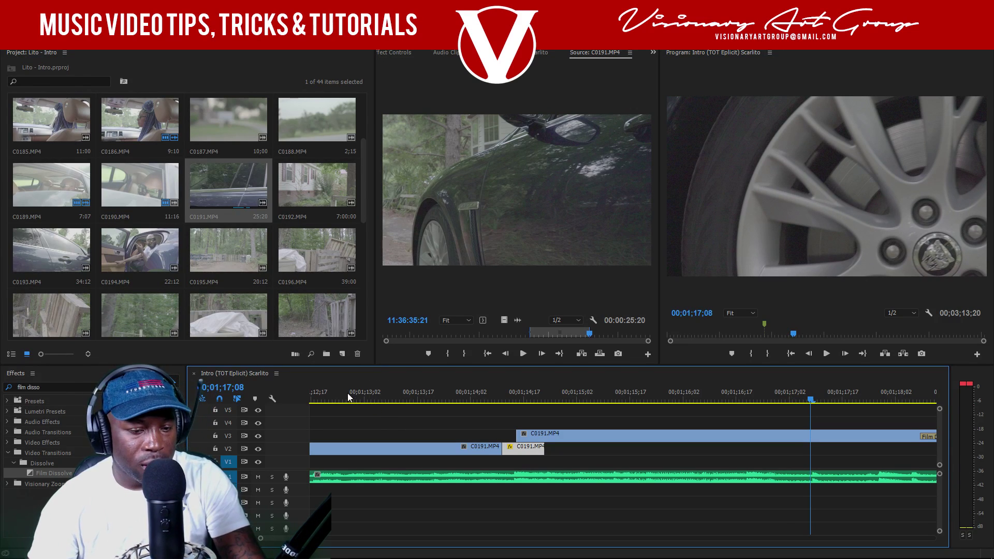
key("ctrl+s")
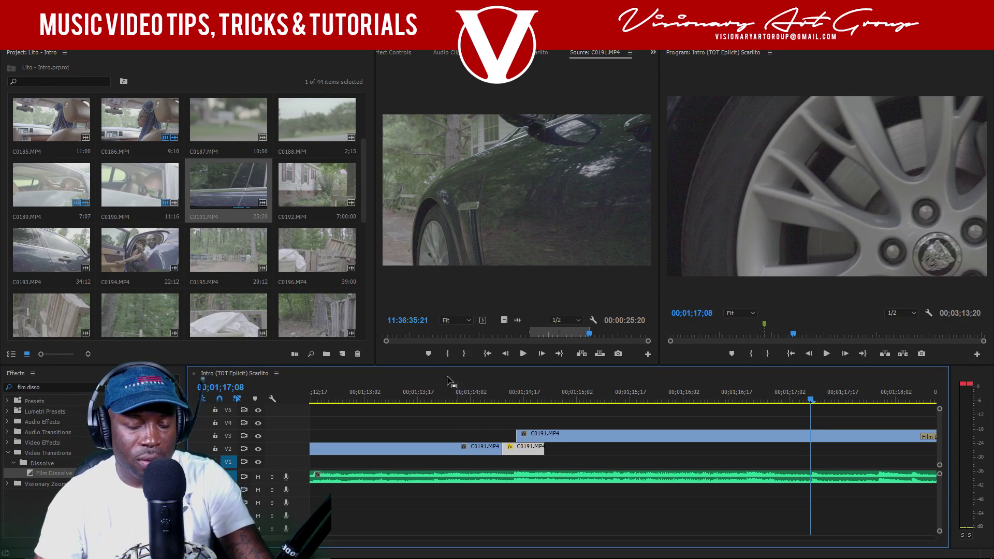
left_click(490, 394)
key("ctrl+s")
mouse_move(493, 397)
left_mouse_down()
mouse_move(535, 393)
mouse_move(479, 394)
left_mouse_up()
key("space")
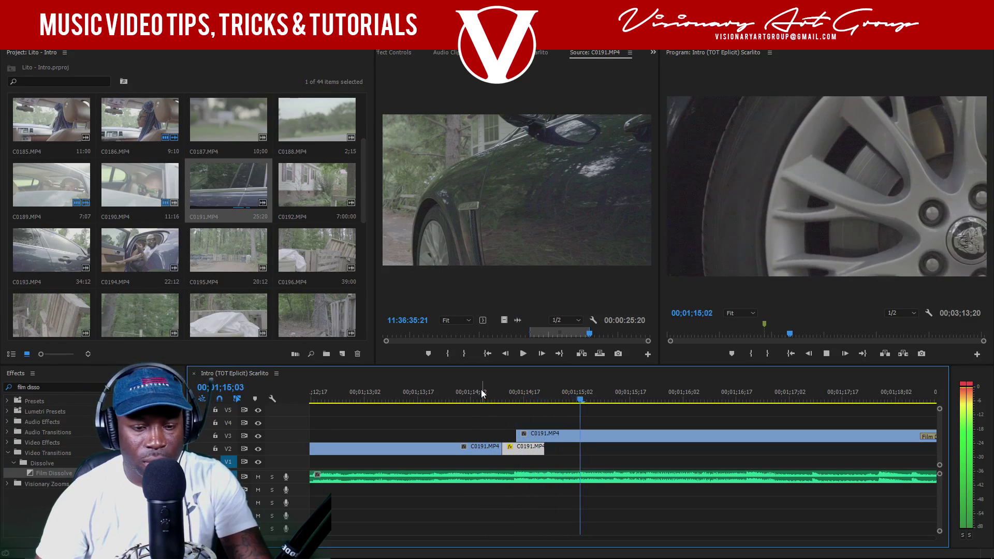
- Extend the V3 C0191.MP4 clip to about 00;01;42, cut it at about 00;01;16, and trim the second part's start to about 00;01;32
key("minus")
key("minus")
key("minus")
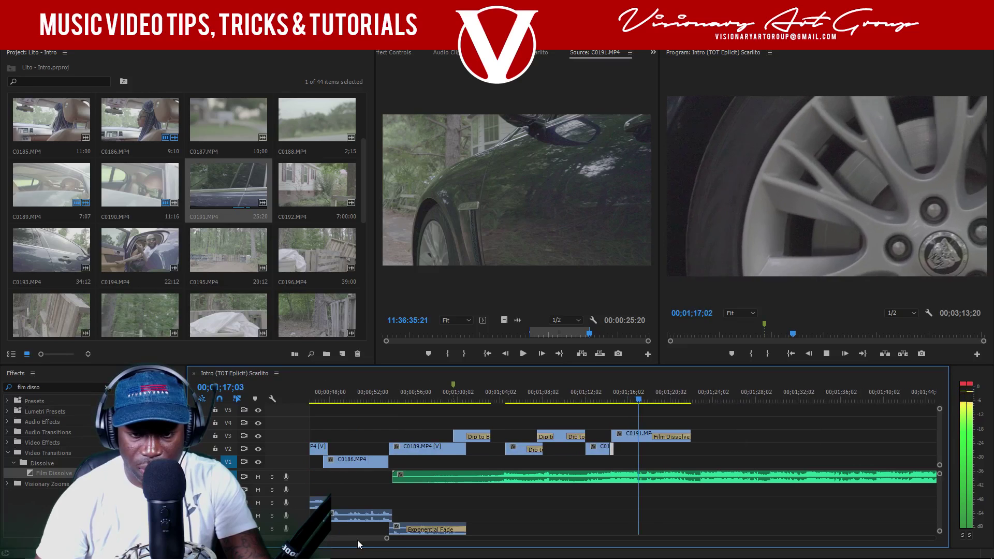
key("space")
left_click_drag(697, 440, 829, 439)
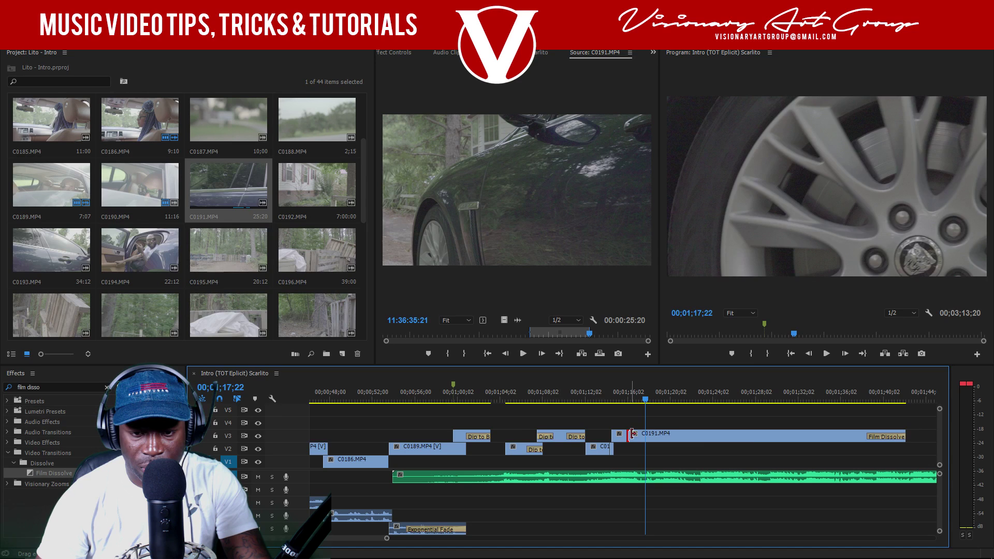
left_click_drag(632, 434, 753, 435)
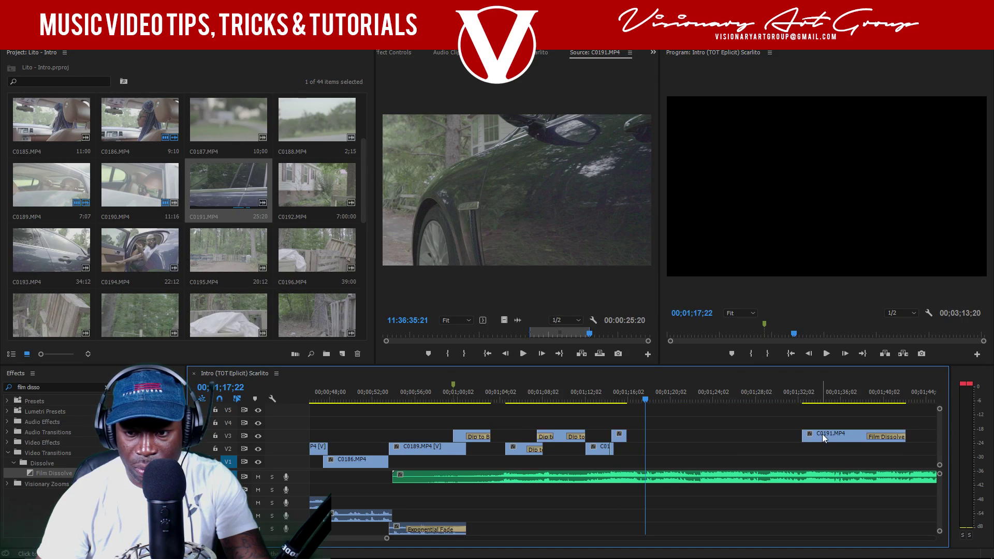
- Move the separated C0191.MP4 part onto V4 so it starts at about 00;01;15;06, overlapping the V3 clip
left_click_drag(906, 436, 855, 437)
left_click(757, 399)
left_click_drag(759, 399, 744, 400)
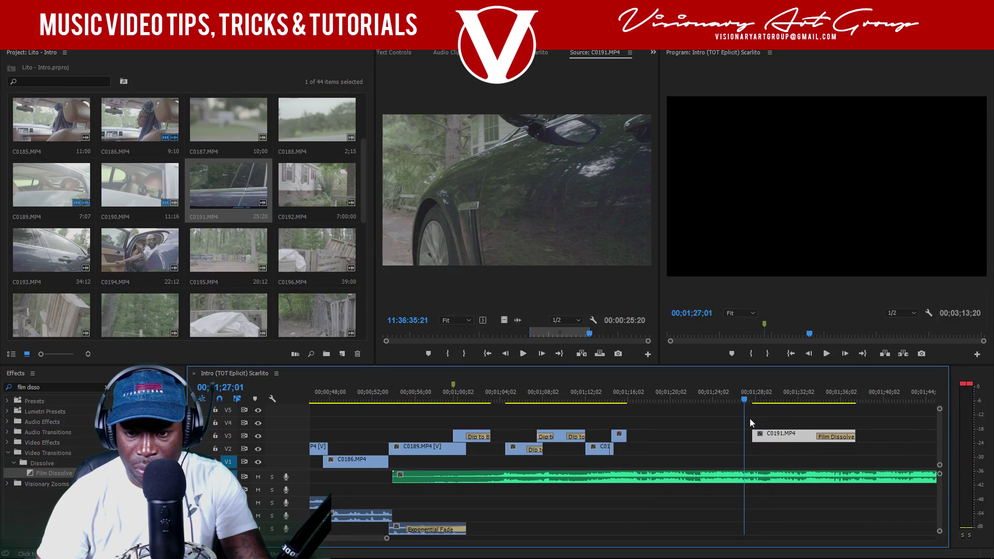
left_click_drag(741, 435, 647, 427)
- Play the V3-to-V4 cut, split the V4 C0191.MP4 clip at 00;01;17;00, and delete its remainder
key("space")
left_click_drag(386, 538, 342, 539)
key("space")
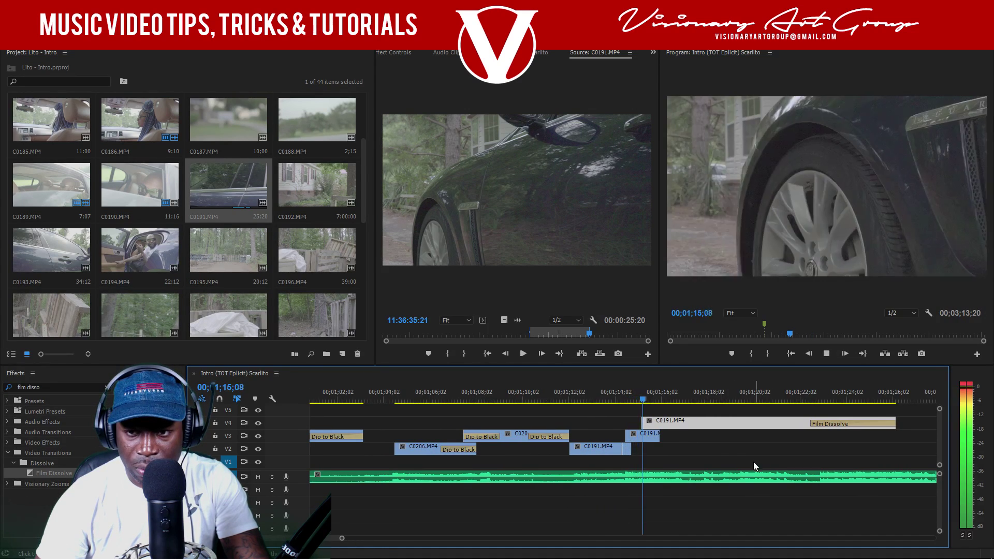
key("space")
key("space")
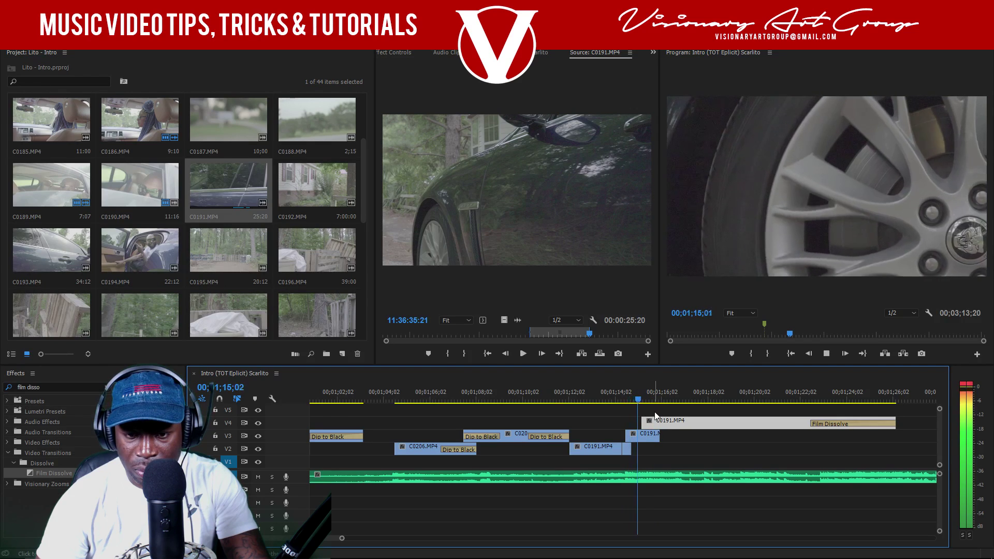
key("space")
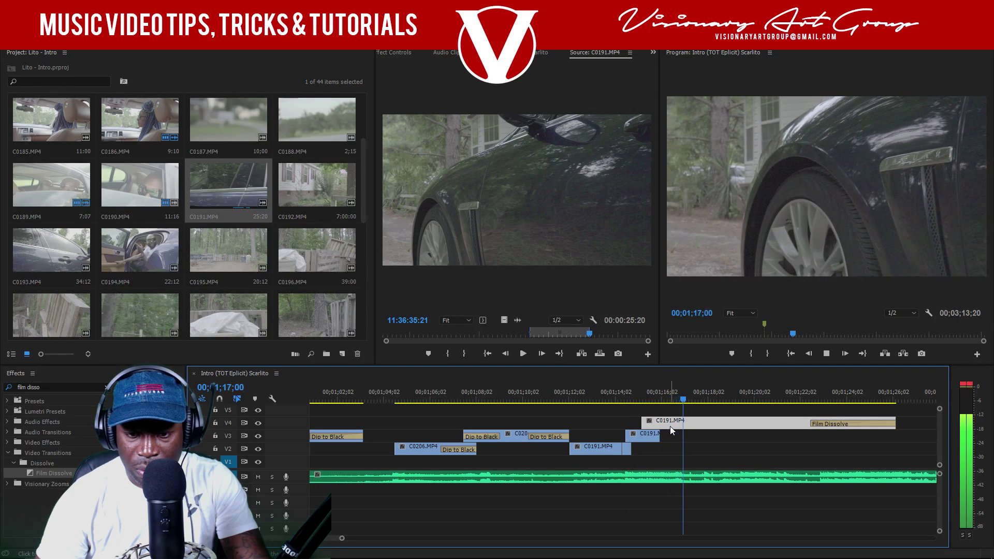
key("ctrl+k")
key("Delete")
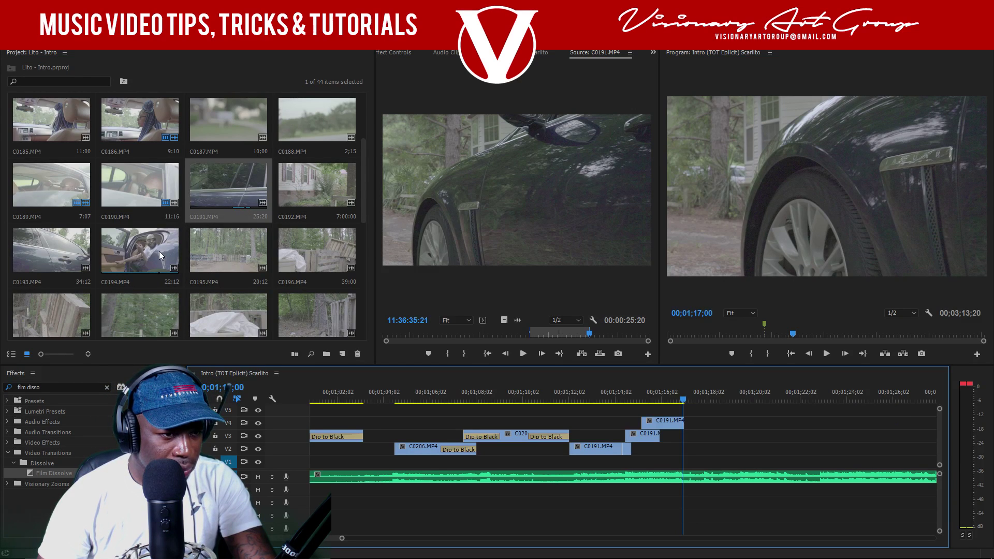
- Preview the C0194.MP4 and C0193.MP4 shots and mark a 00:00:04:03 range of C0192.MP4 ending at 11:36:07:04
double_click(156, 249)
left_click(490, 334)
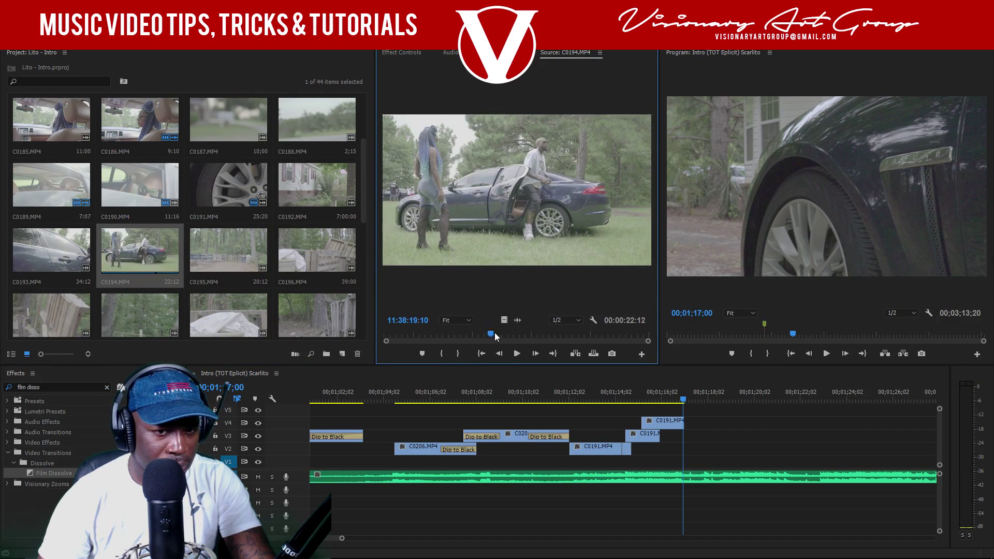
double_click(47, 254)
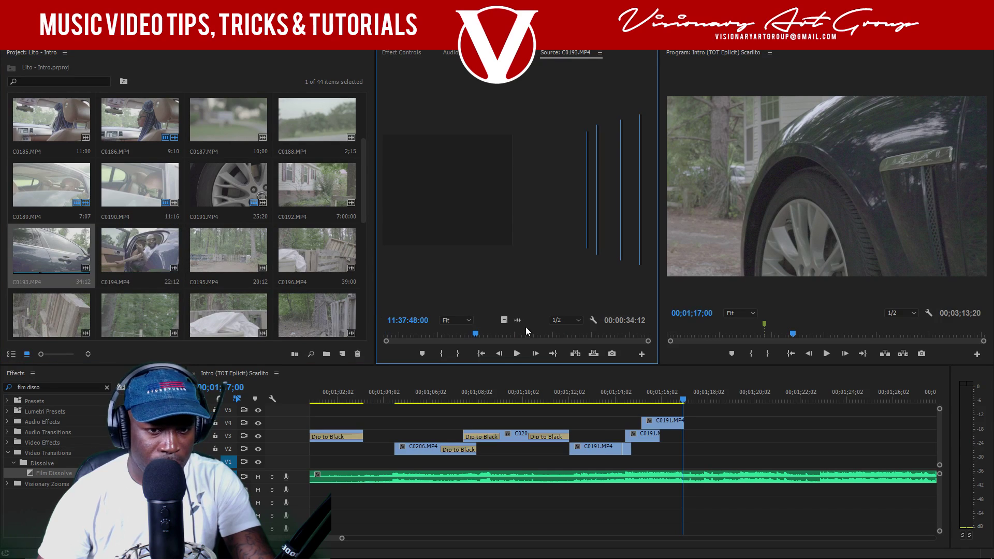
left_click(635, 336)
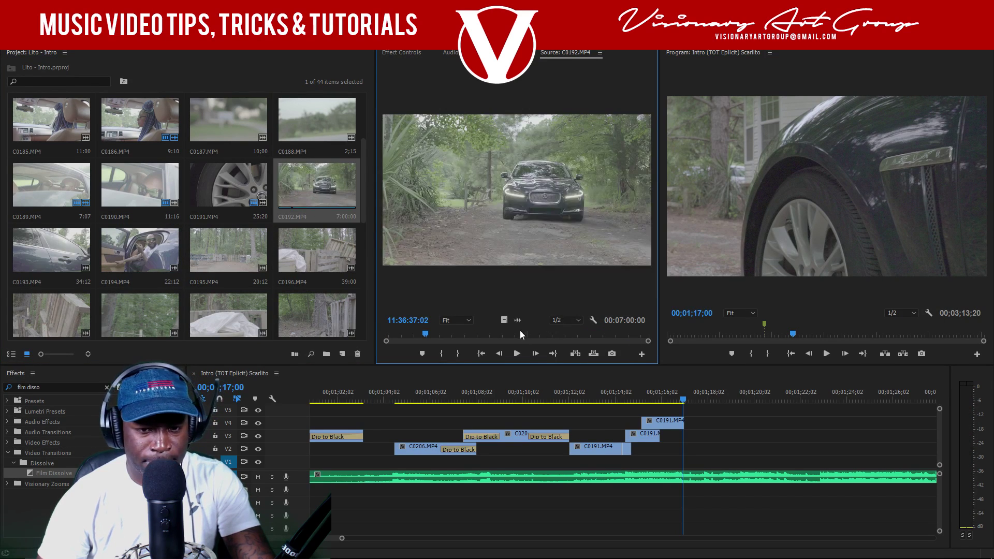
mouse_move(427, 333)
left_mouse_down()
mouse_move(377, 333)
mouse_move(433, 334)
mouse_move(409, 338)
left_mouse_up()
key("space")
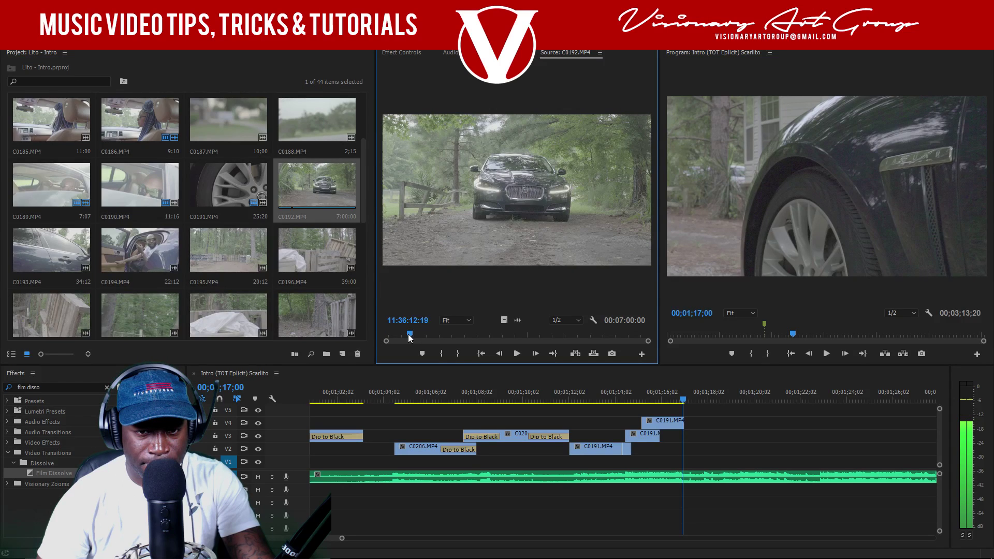
key("i")
left_click_drag(408, 338, 407, 337)
left_click(447, 353)
key("space")
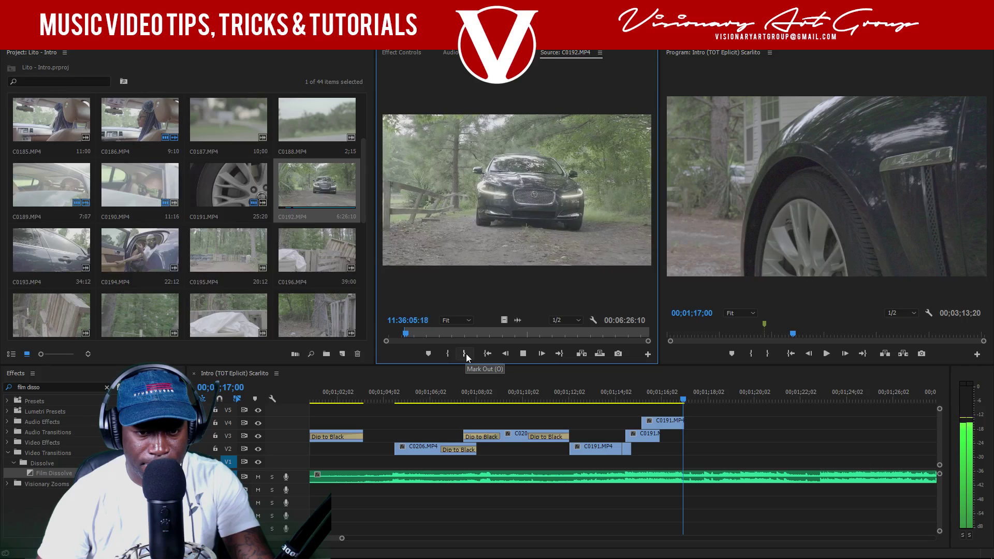
left_click(466, 353)
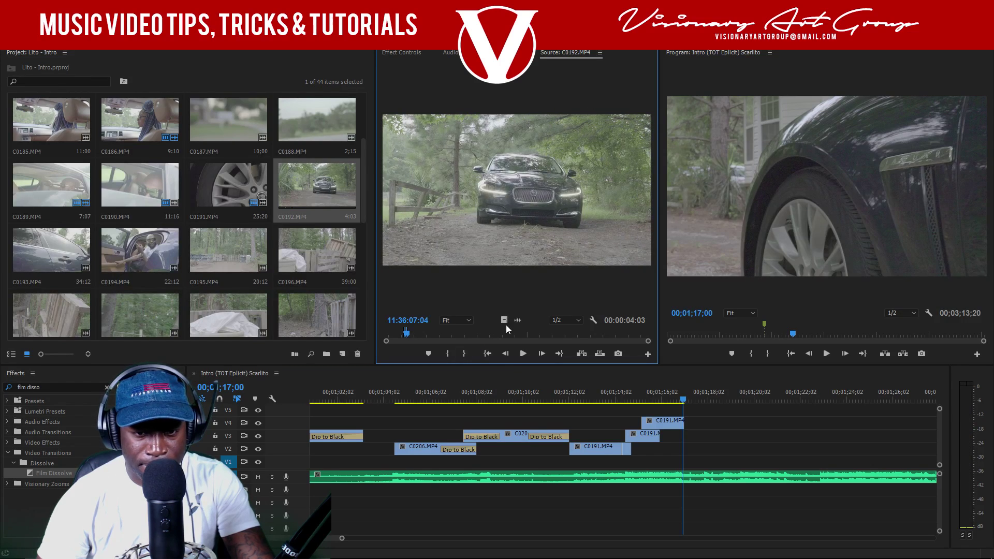
- Add the marked C0192.MP4 range to V4 starting at about 00;01;16;02, directly after the C0191.MP4 clip, and play the cut
left_click_drag(516, 319, 673, 407)
left_click(630, 397)
key("space")
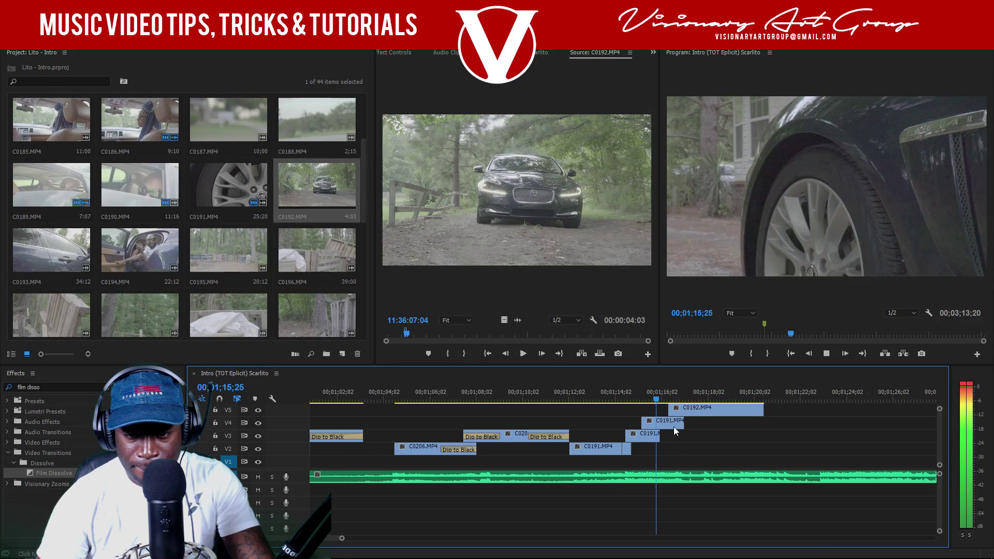
left_click_drag(683, 409, 678, 422)
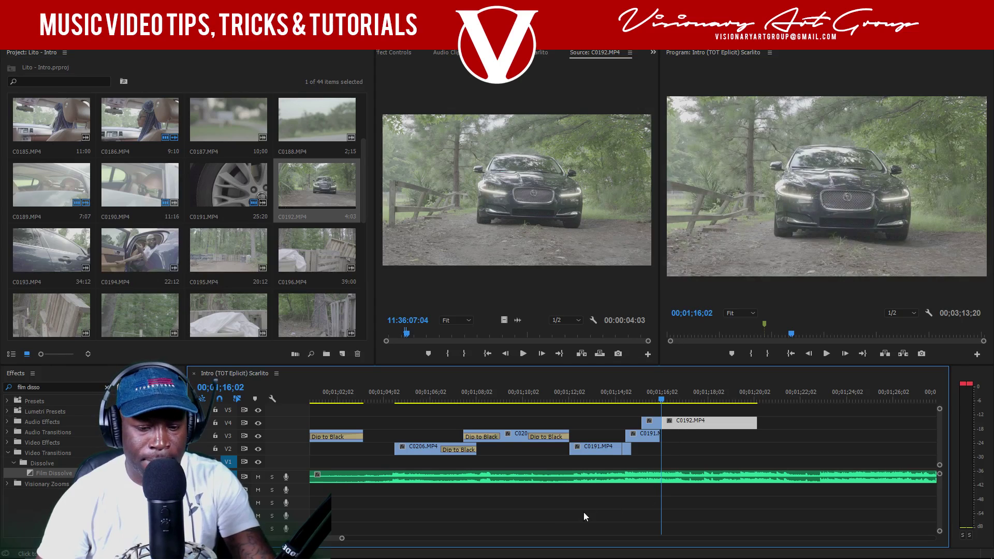
key("equal")
key("equal")
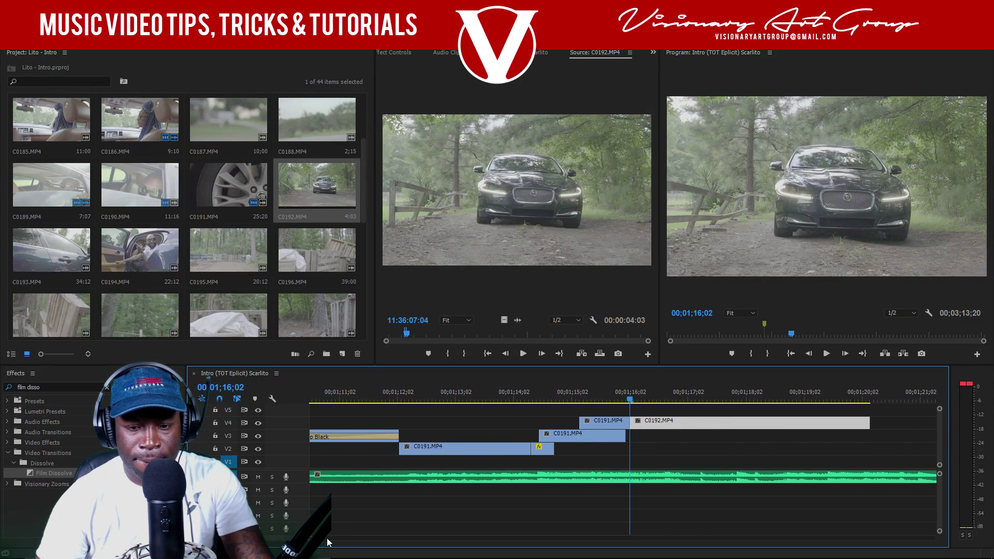
key("shift+k")
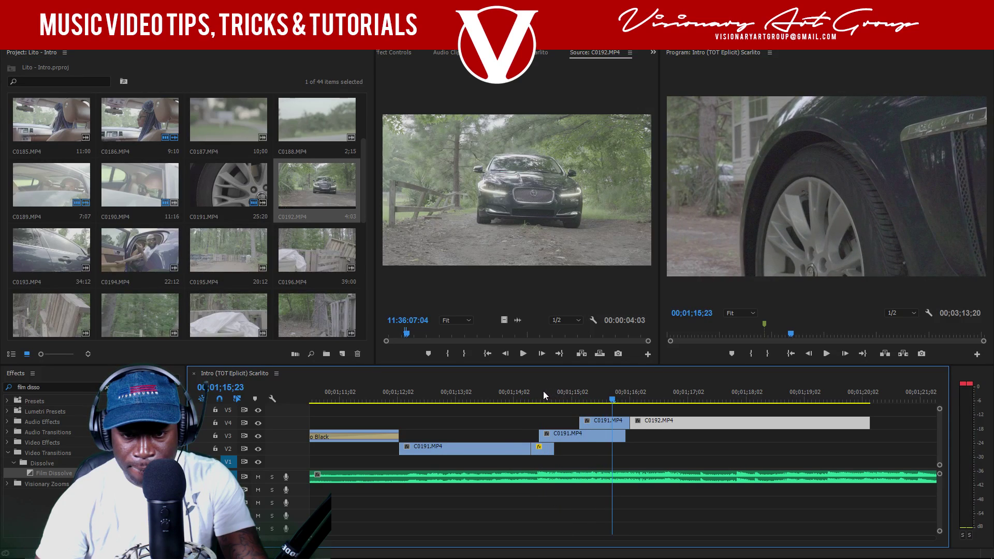
- Move the V4 C0191.MP4 clip to start at 00;01;15;01 and C0192.MP4 onto V5 at about 00;01;15;18, and play the cuts
left_click(570, 400)
left_click_drag(585, 421, 576, 423)
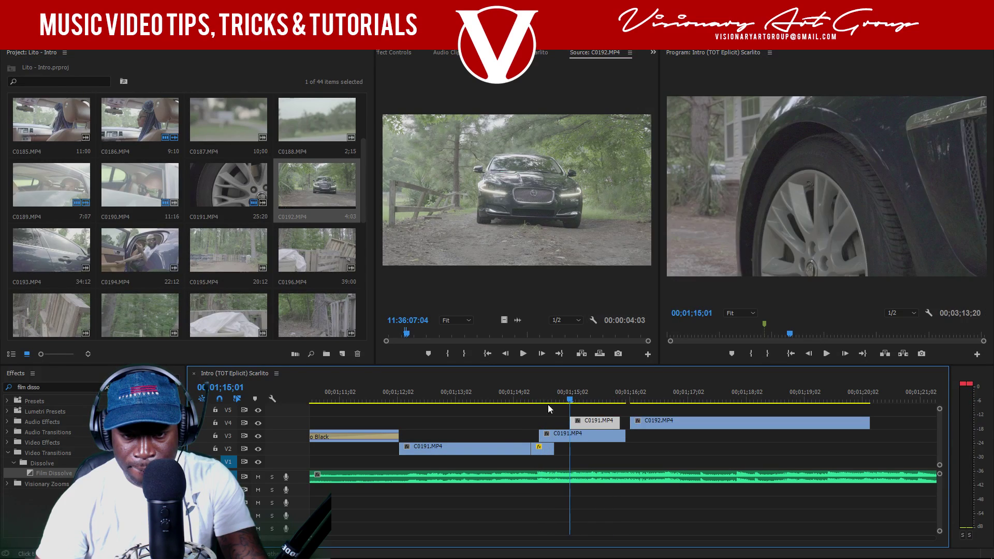
key("shift+k")
left_click_drag(655, 421, 623, 412)
left_click(520, 394)
key("space")
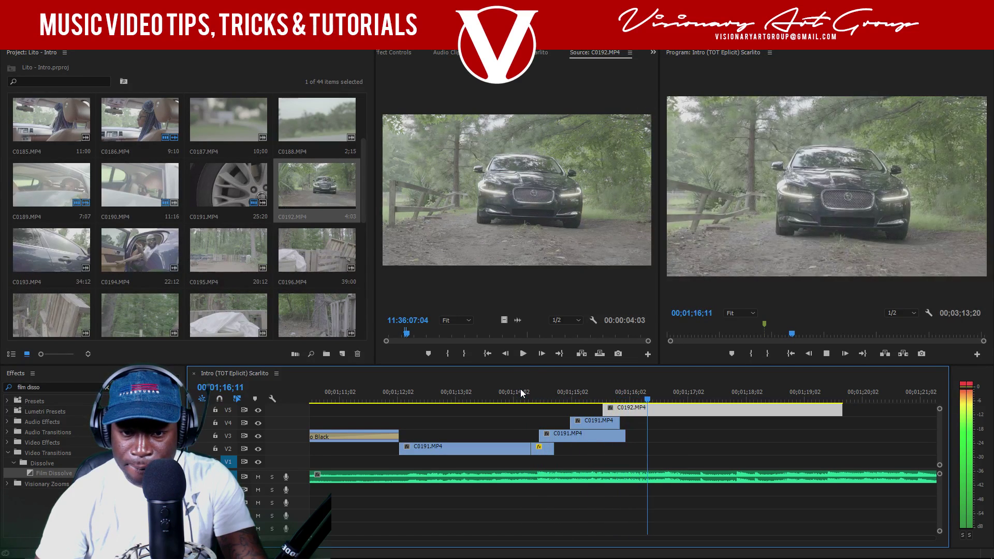
- Shift the V5 C0192.MP4 clip to start at about 00;01;15;22 and play the cut
left_click(538, 392)
left_click_drag(621, 412, 635, 416)
left_click(579, 390)
key("space")
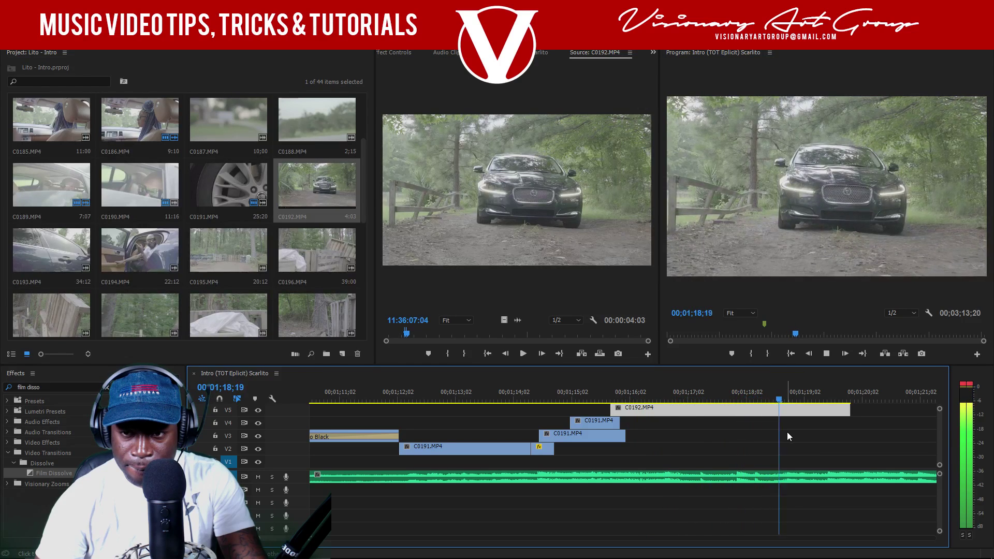
- Trim the end of the V5 C0192.MP4 clip to about 00;01;19;13 and save the project
key("space")
left_click_drag(842, 411, 826, 410)
key("ctrl+s")
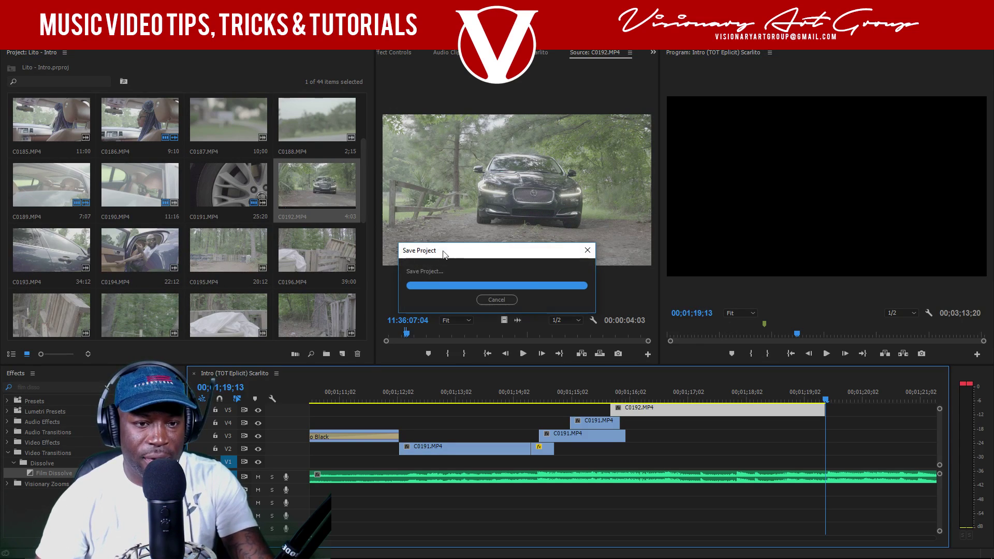
- Scrub the C0192.MP4 source footage, play the end of the V5 clip in the sequence, and save the project
left_click(450, 335)
left_click_drag(451, 337, 618, 335)
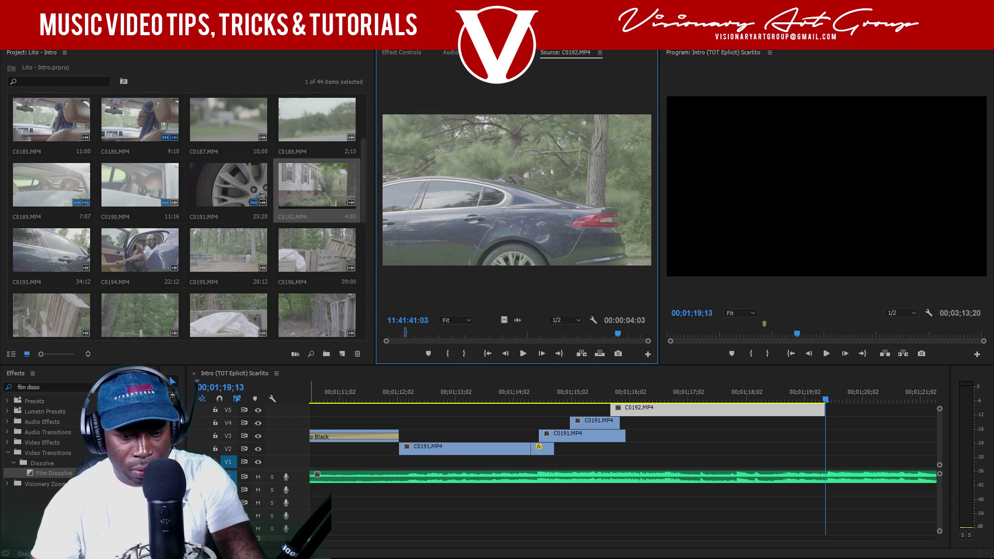
scroll(524, 390, "down", 5)
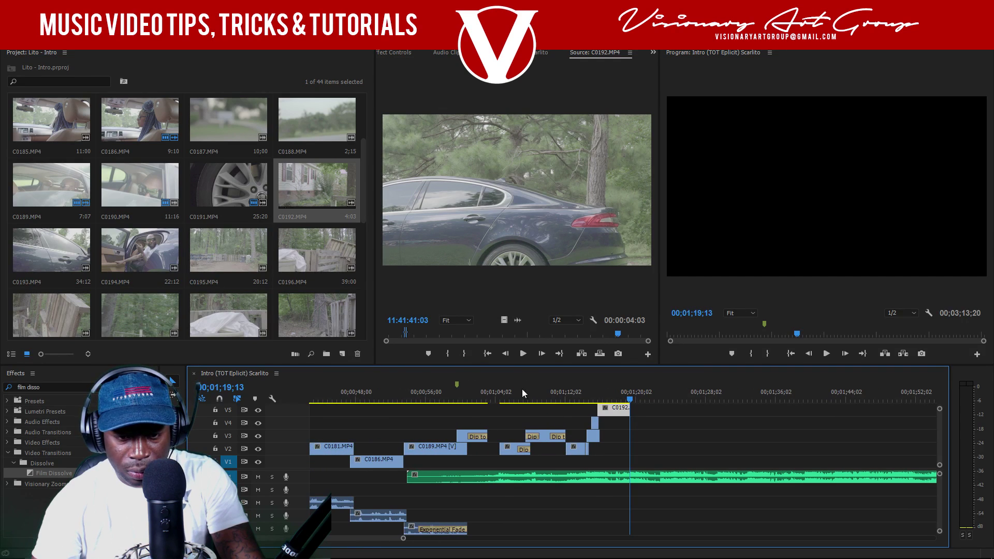
key("space")
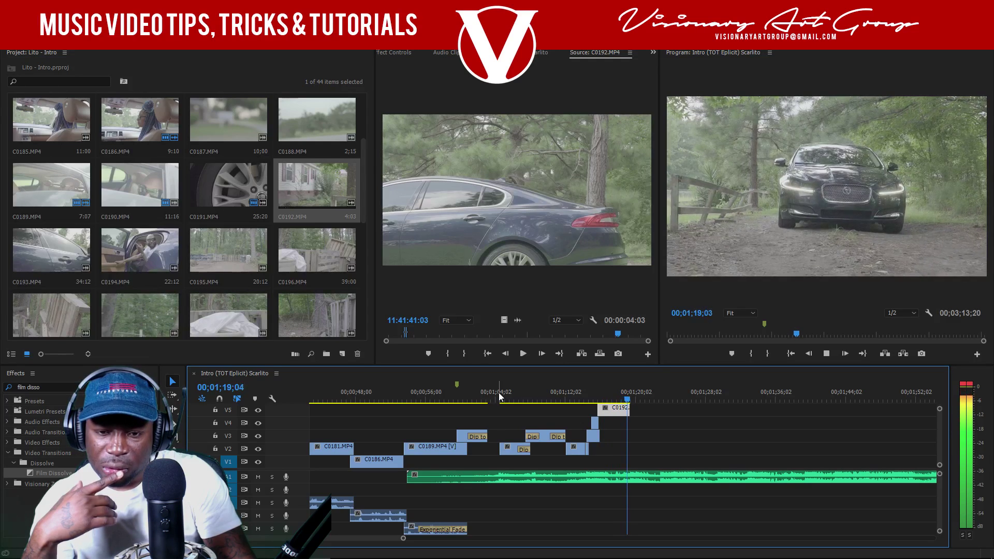
key("space")
key("ctrl+s")
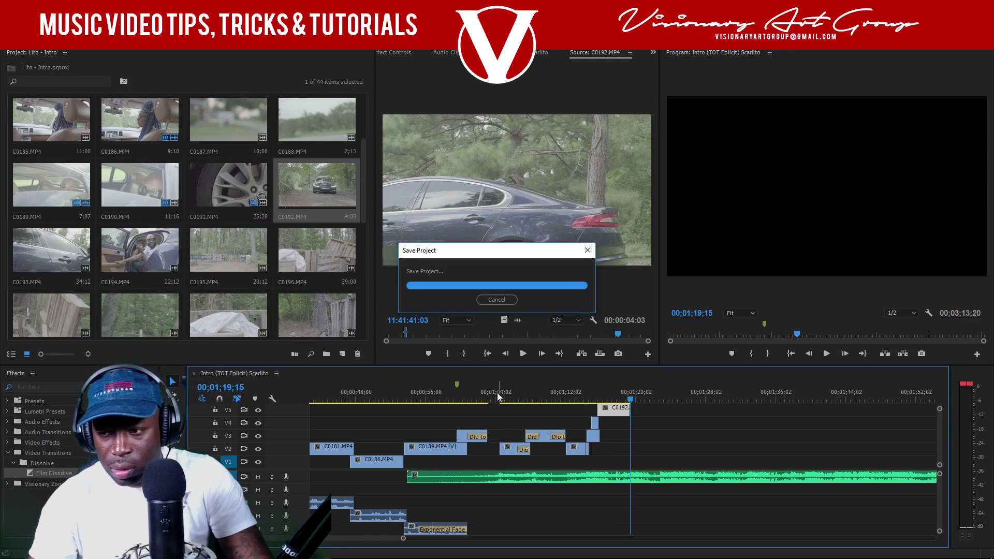
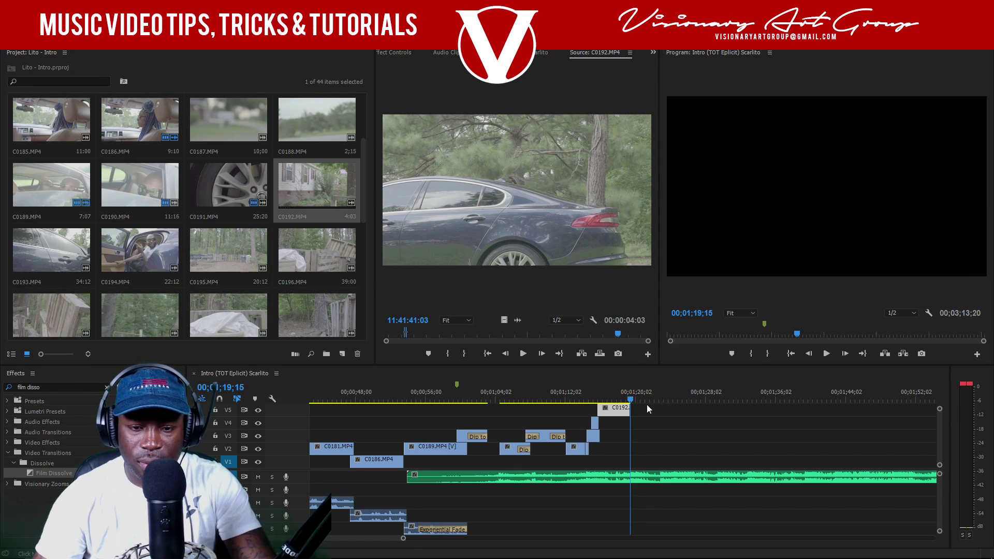
- Replay the closing C0191.MP4 and C0192.MP4 car cuts against the music and save the project
left_click(584, 399)
key("space")
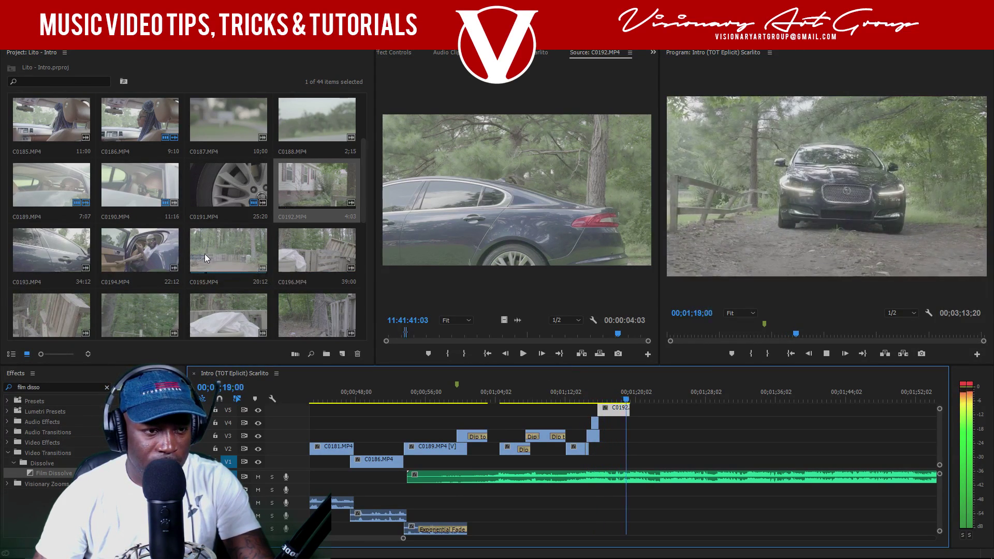
key("ctrl+s")
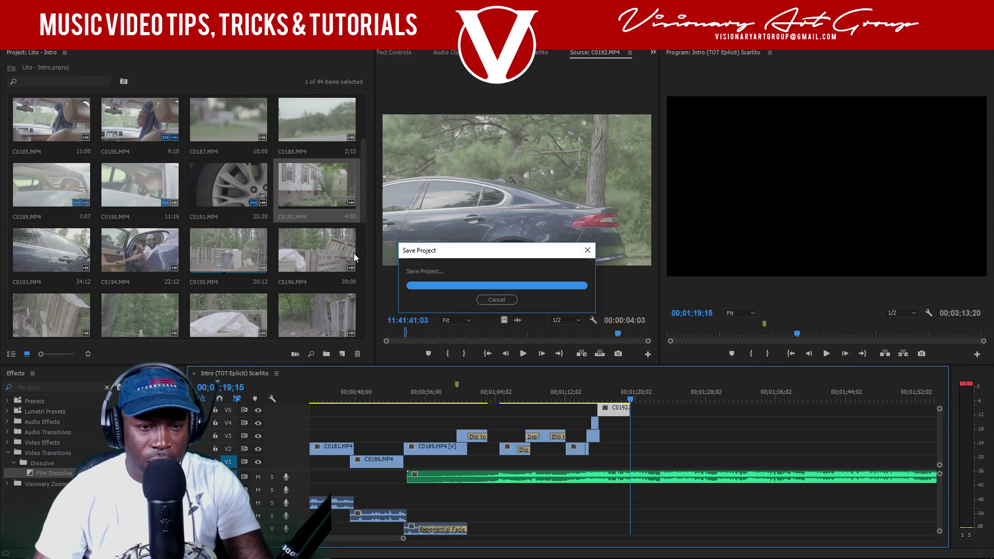
mouse_move(362, 219)
left_mouse_down()
mouse_move(366, 229)
mouse_move(369, 211)
left_mouse_up()
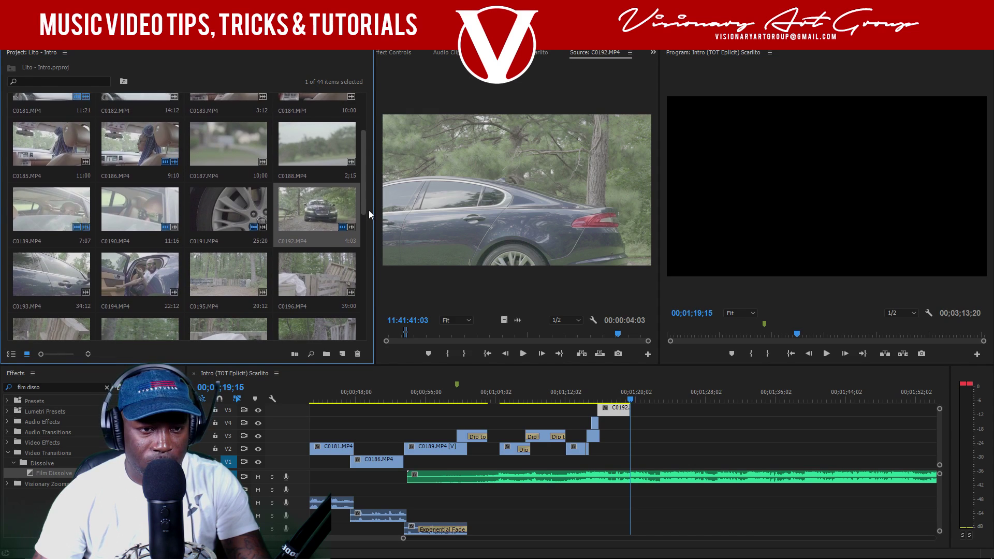
left_click(579, 400)
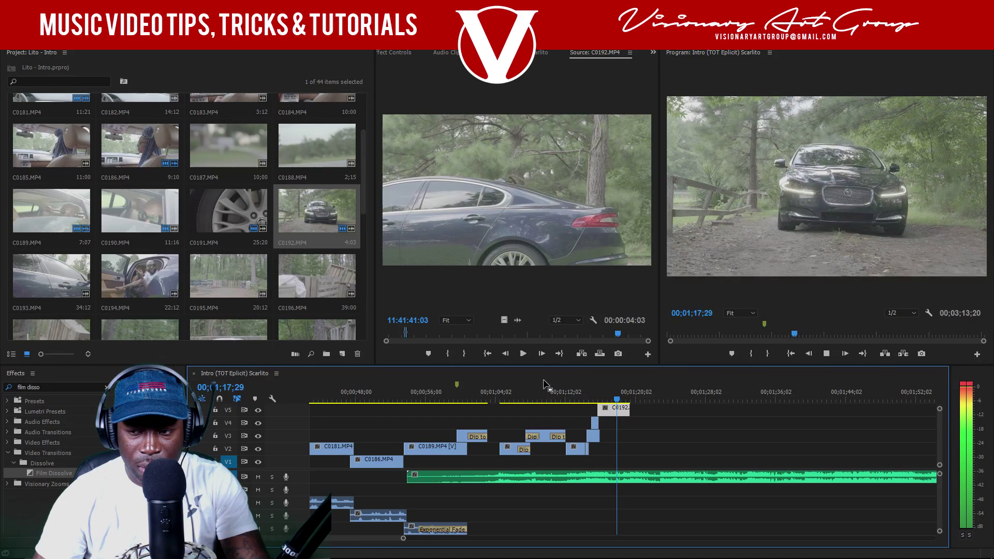
key("space")
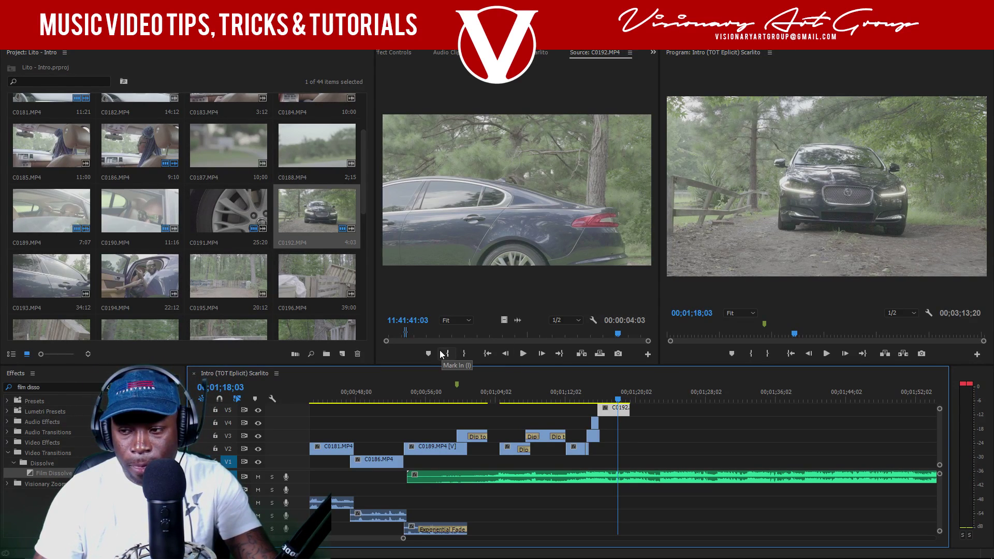
key("ctrl+s")
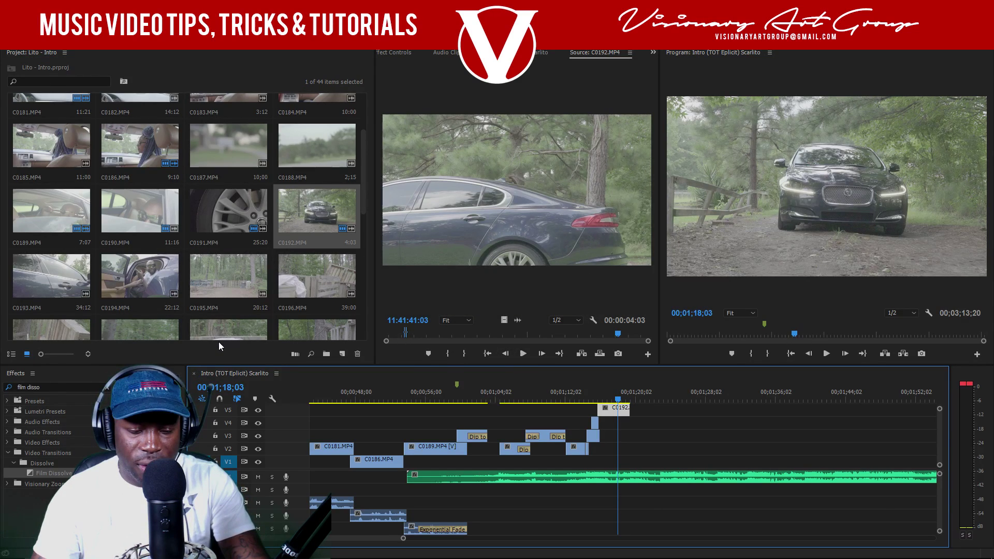
key("ctrl+s")
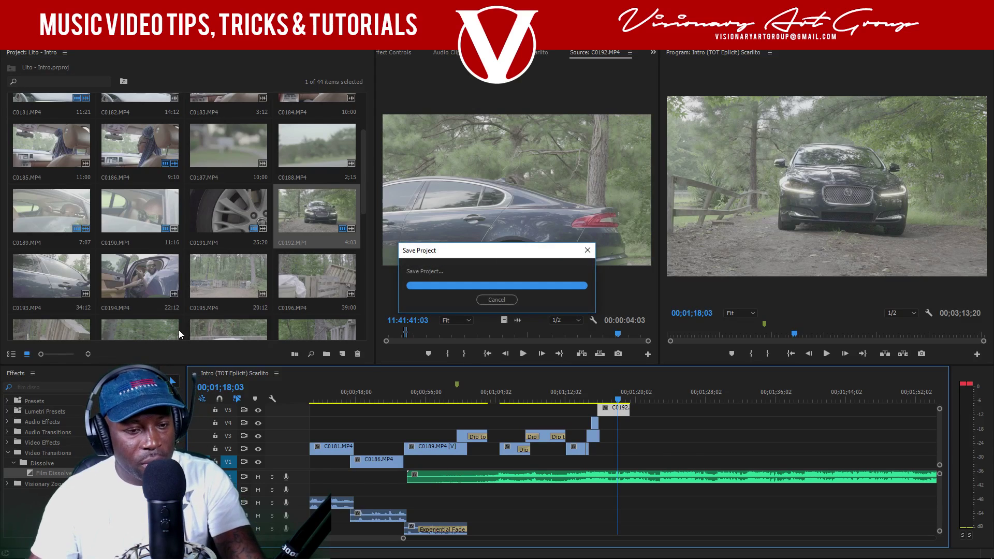
- Enlarge the timeline's video track area while replaying the last car shots
left_click(551, 399)
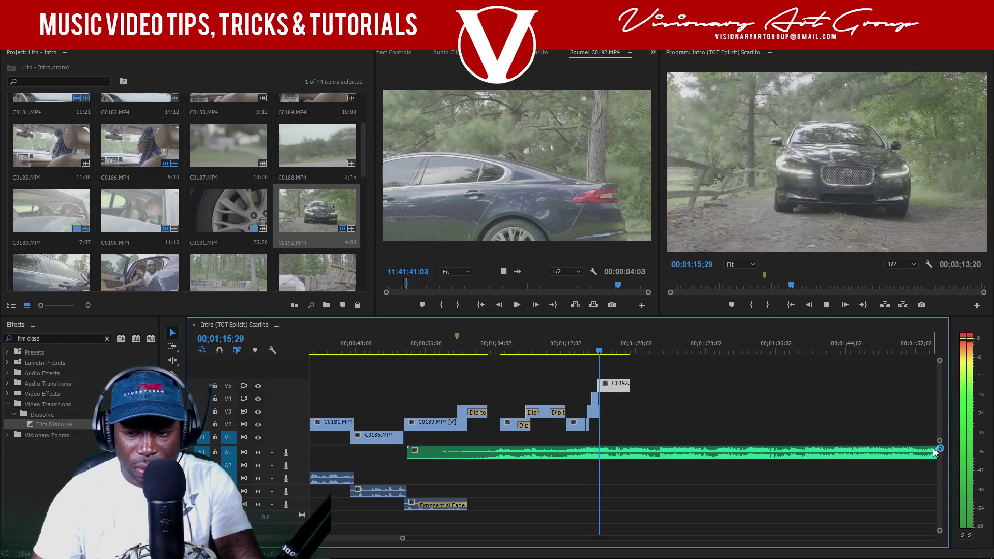
left_click_drag(935, 487, 934, 488)
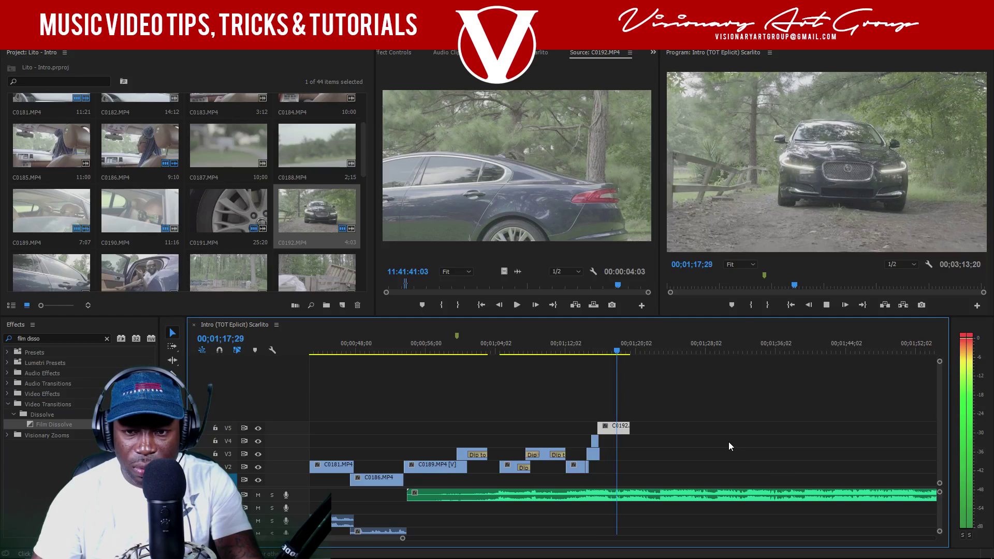
left_click(293, 230)
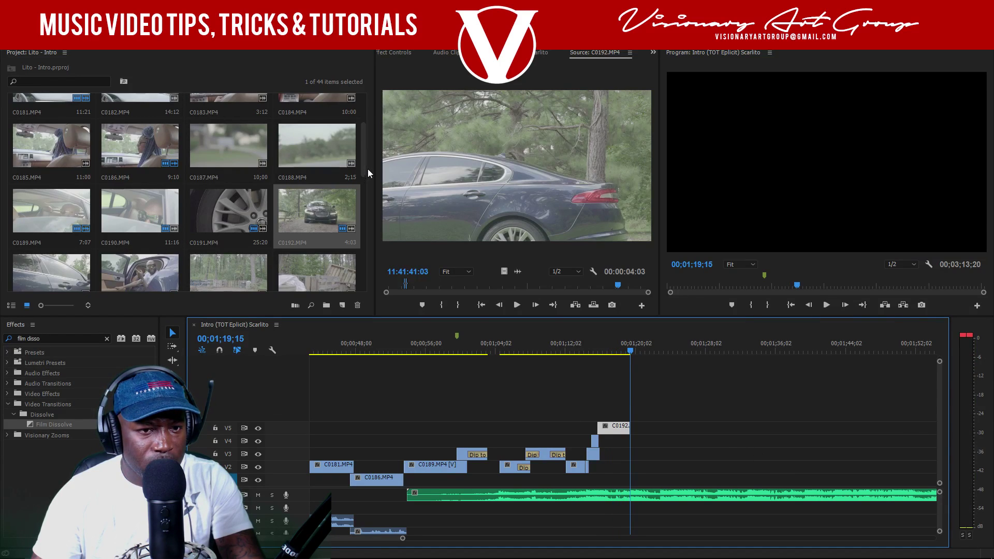
- Preview the C0202.MP4 performance shot and add a sync marker to it at about 11:43:20
left_click_drag(363, 173, 365, 234)
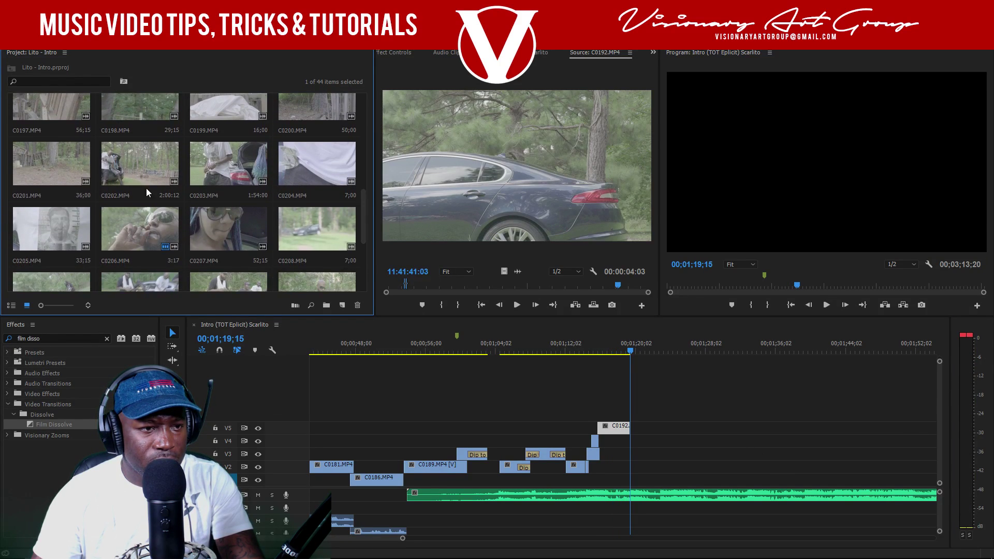
double_click(120, 169)
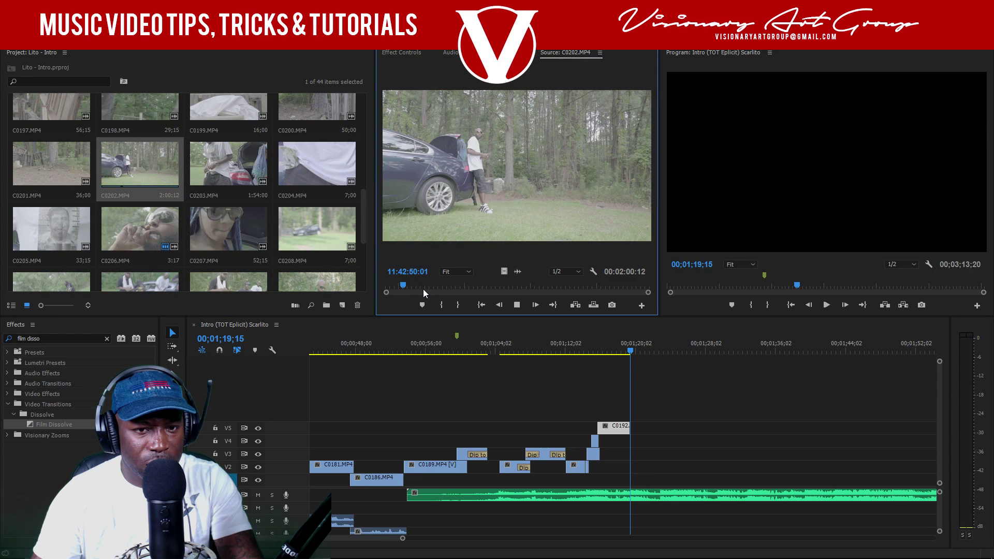
key("space")
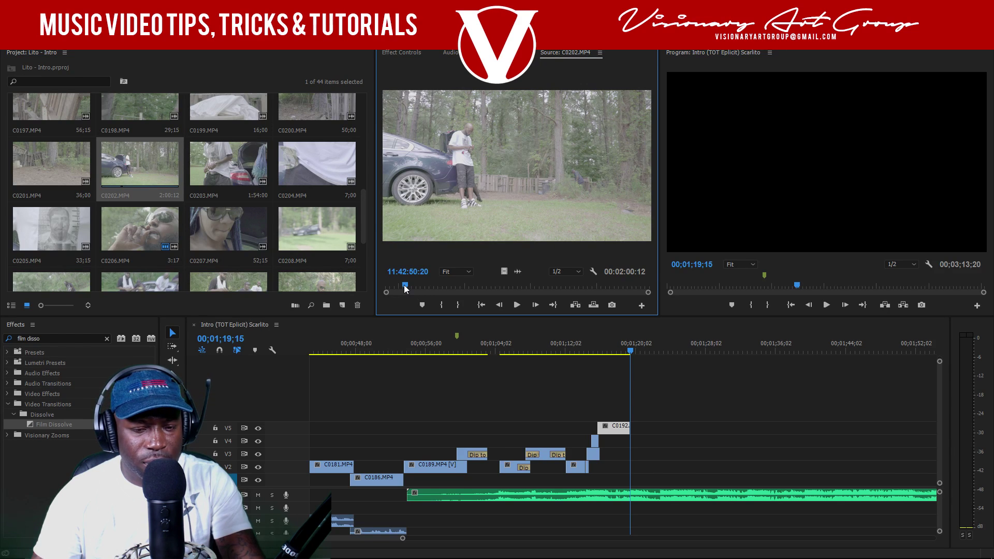
key("space")
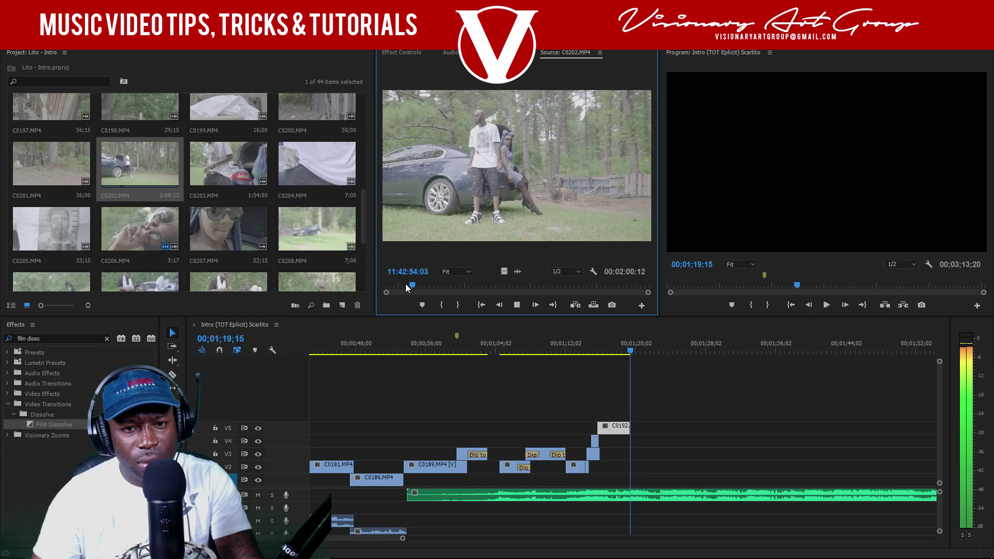
left_click(457, 286)
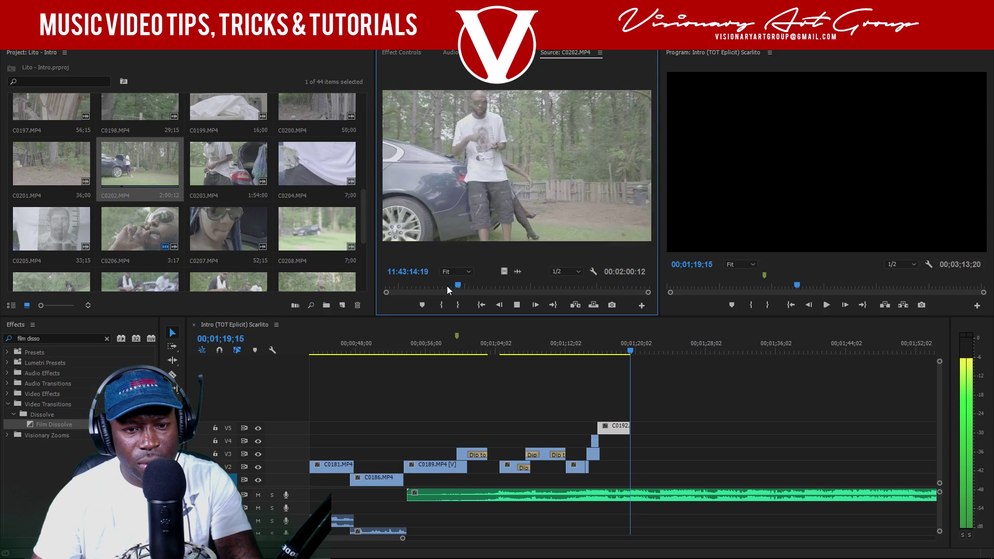
left_click(449, 285)
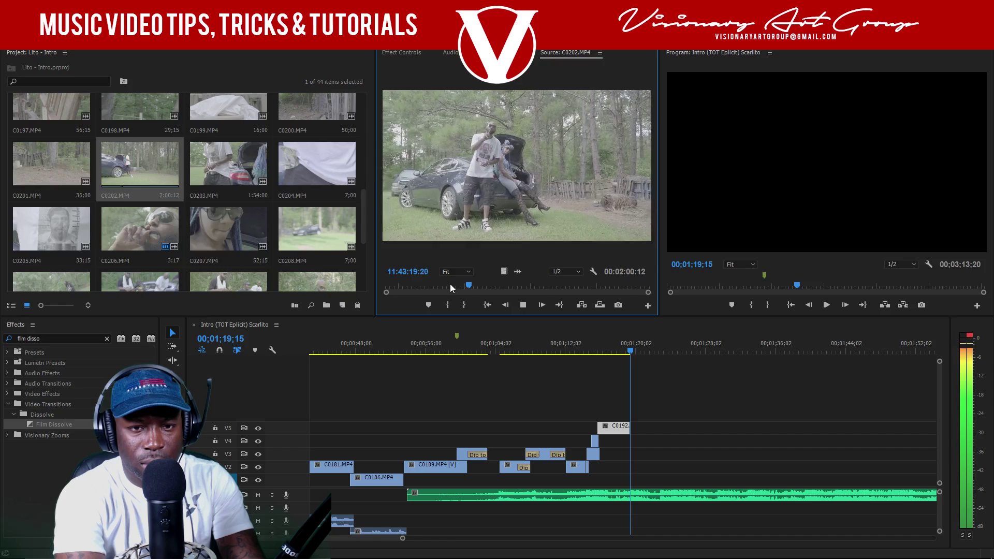
key("m")
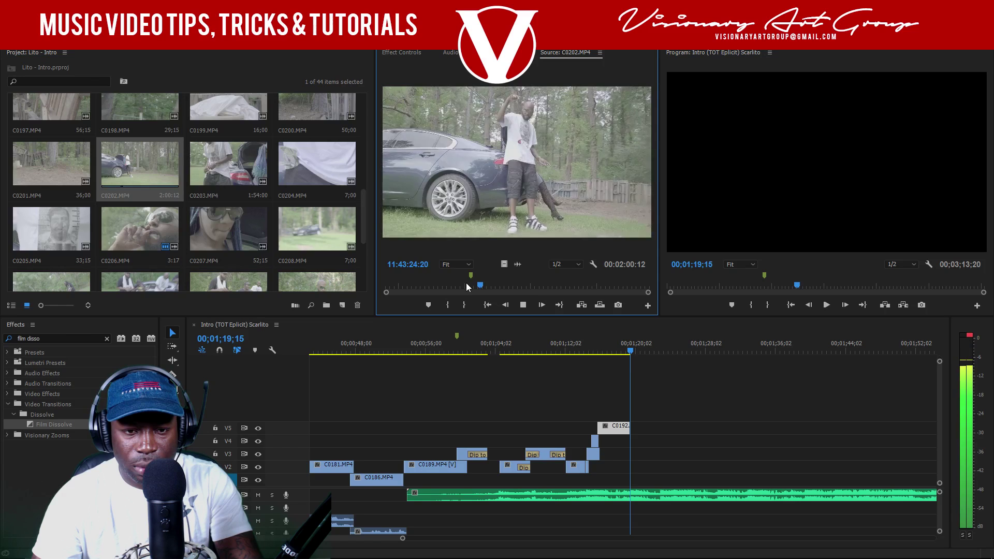
left_click(466, 284)
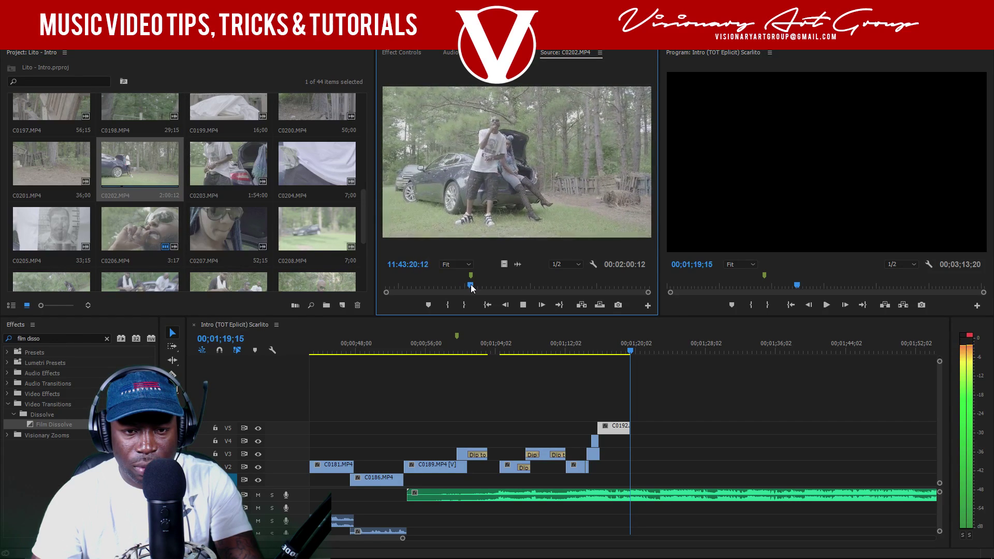
- Play the song past the last car shot and add a matching sequence marker at about 00;01;41
left_click(696, 351)
key("space")
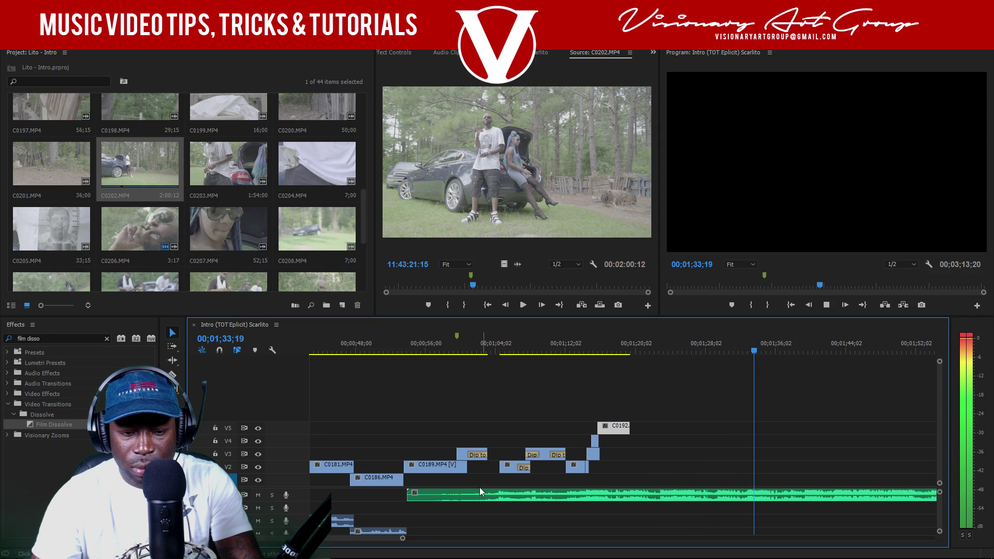
scroll(417, 534, "down", 1)
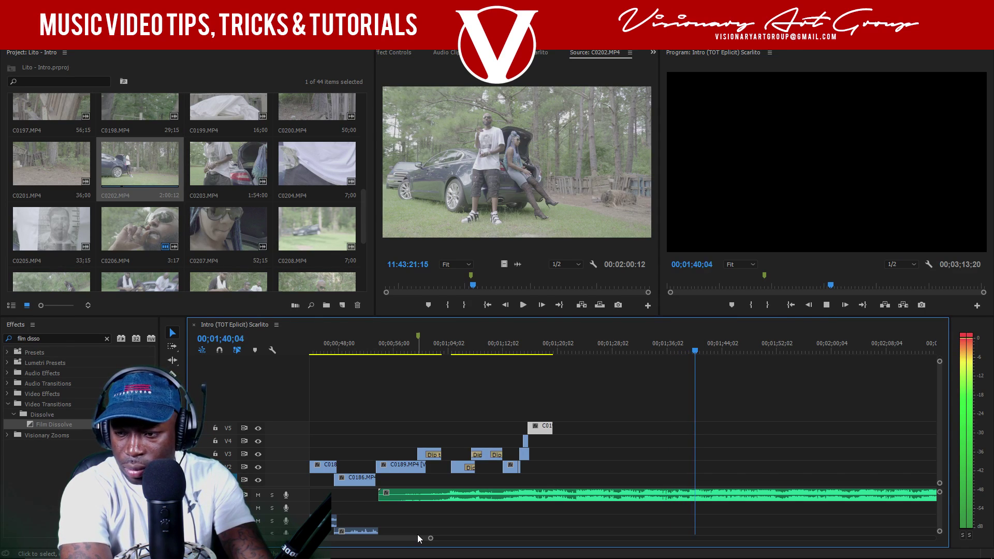
key("m")
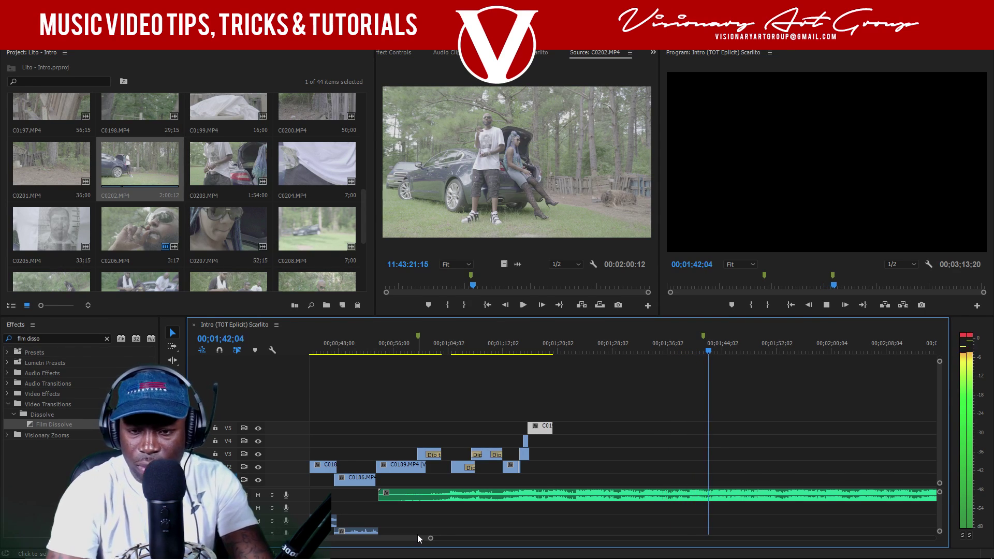
key("space")
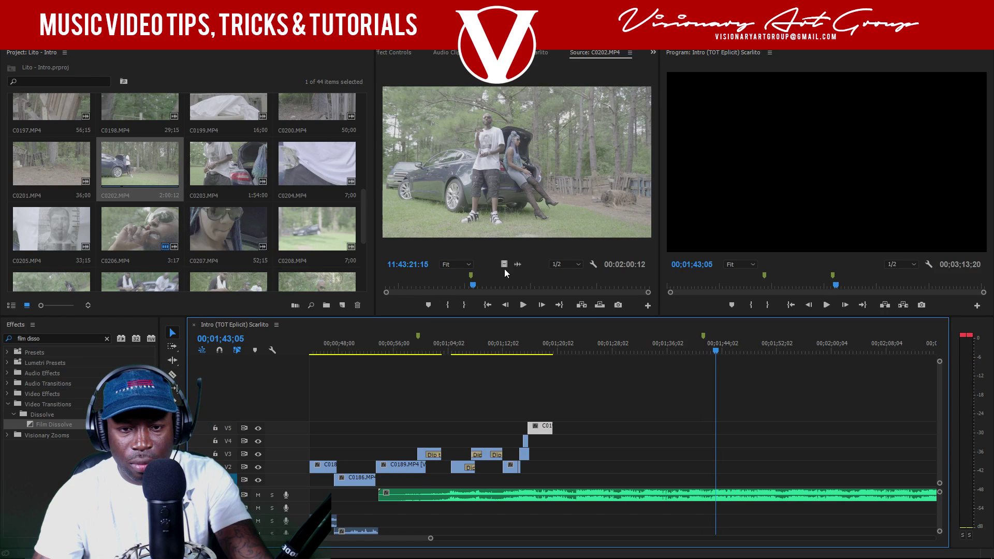
- Place only the video of C0202.MP4 on V1 with its marker aligned to the new sequence marker, then check the sync and save
left_click_drag(504, 268, 689, 480)
left_click_drag(608, 478, 627, 476)
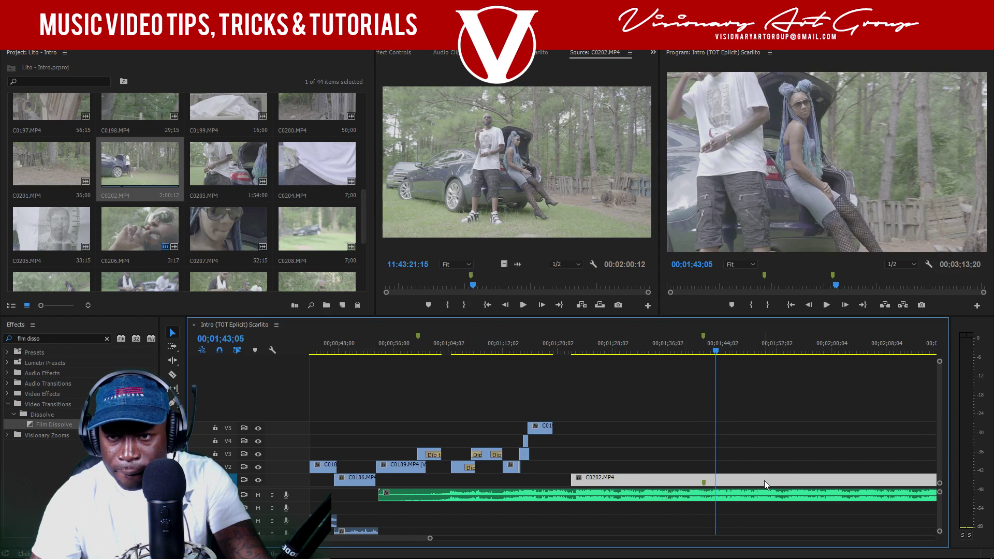
right_click(764, 480)
left_click(793, 439)
key("space")
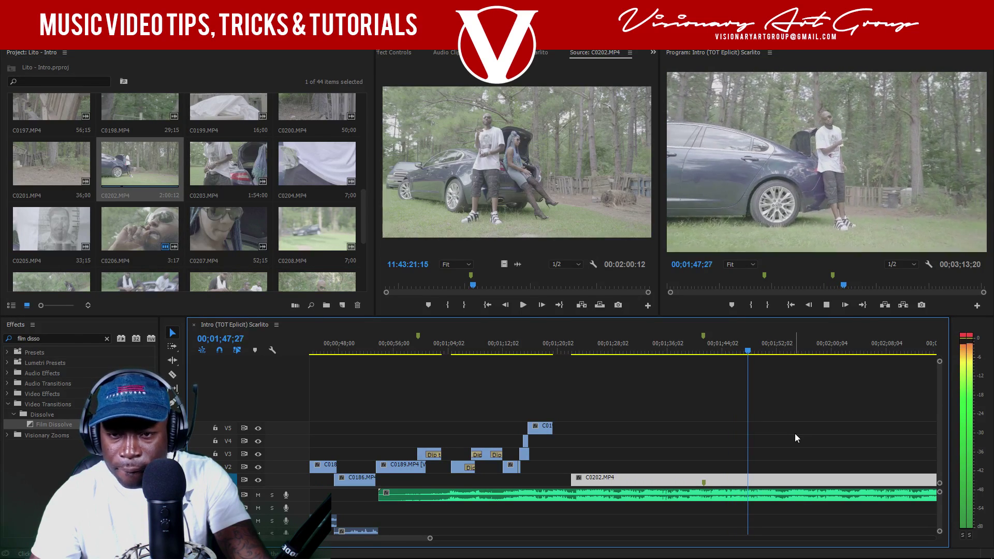
key("space")
key("ctrl+s")
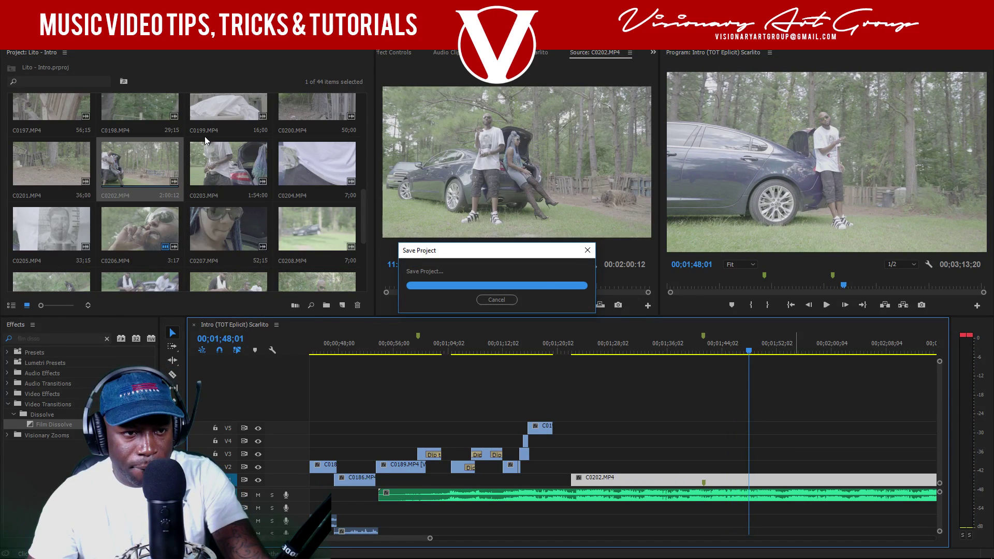
- Preview the C0203.MP4 performance shot and add a sync marker to it at about 11:45:10
double_click(205, 137)
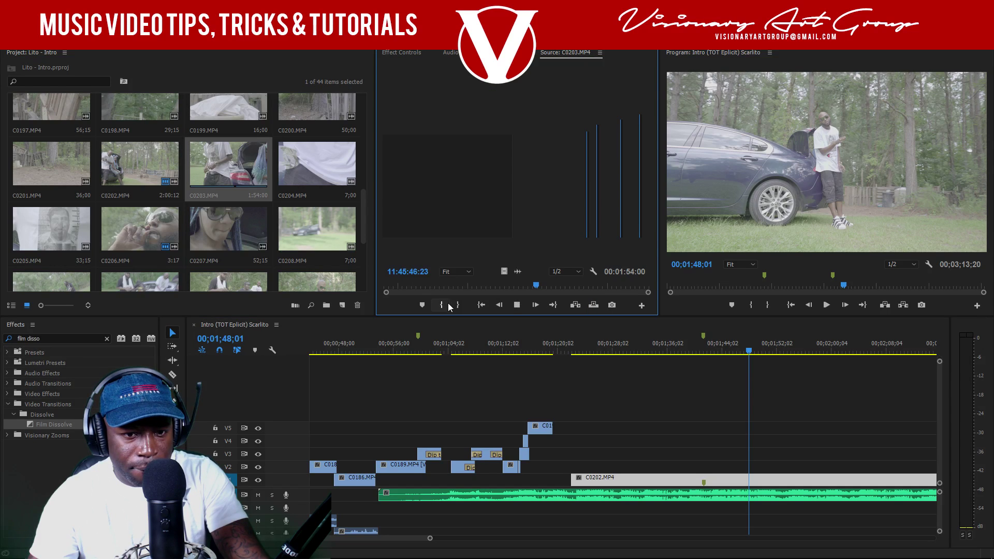
left_click_drag(465, 285, 453, 286)
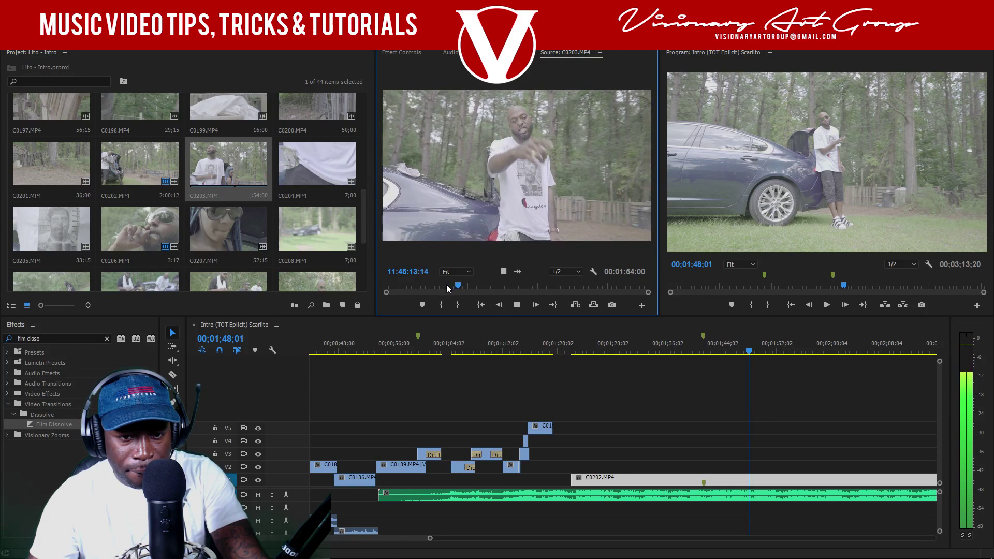
left_click(446, 285)
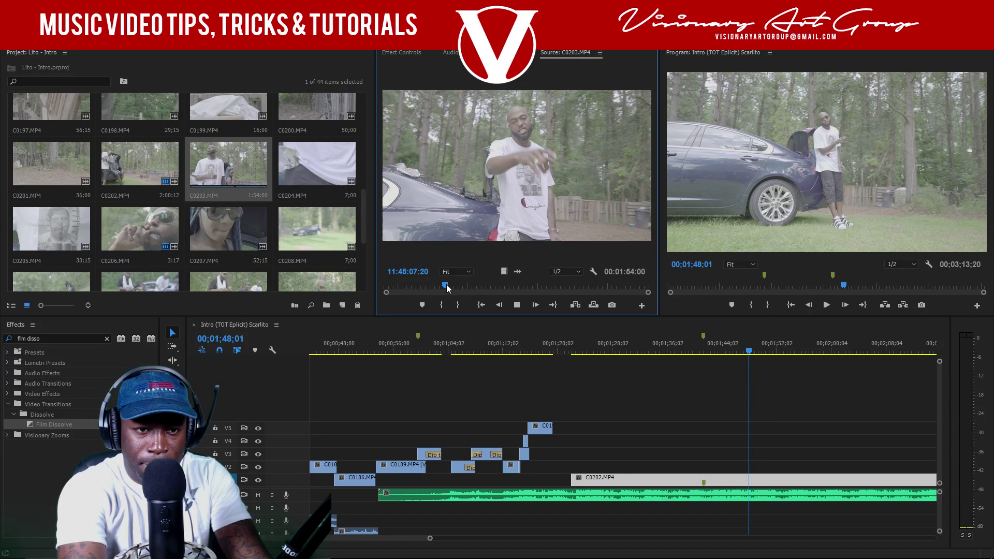
key("space")
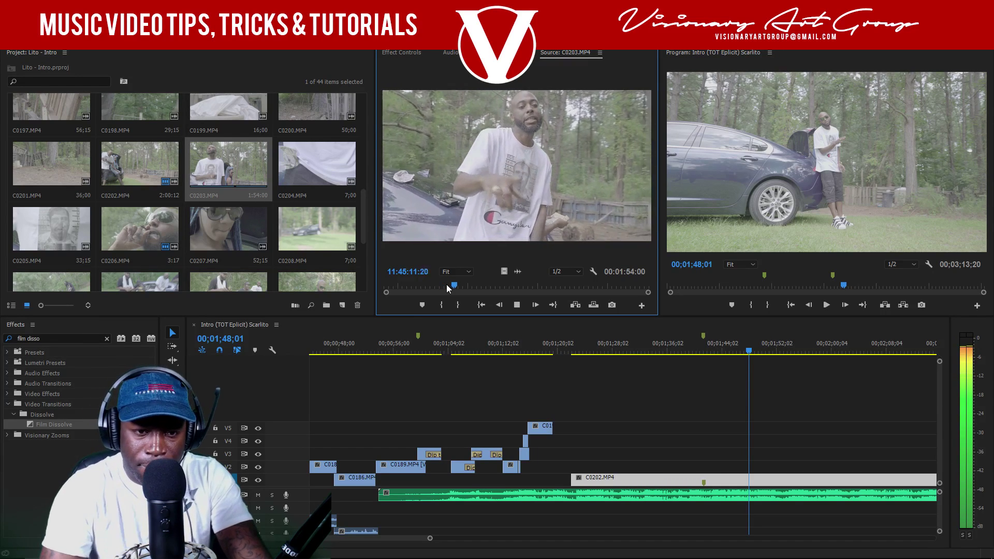
left_click(448, 285)
key("space")
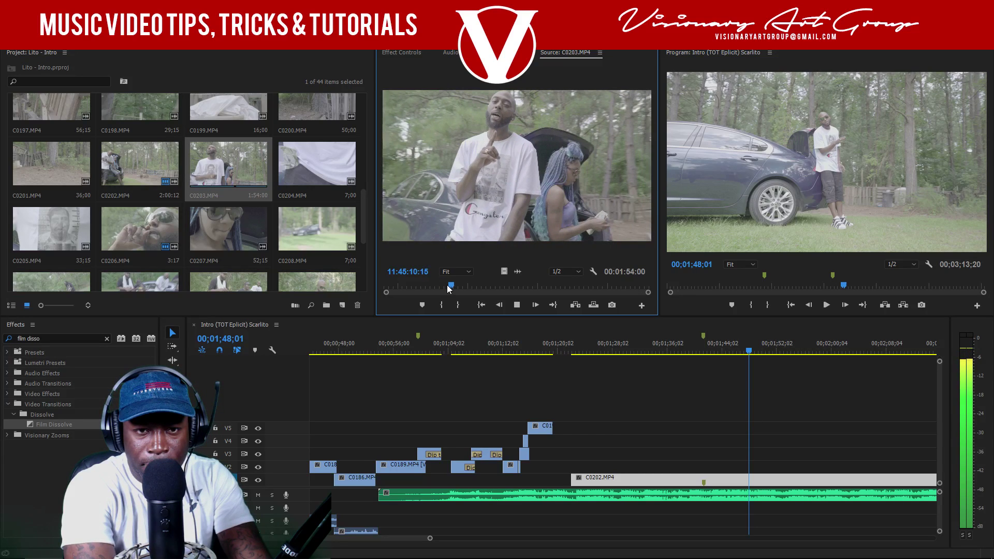
key("m")
- Set C0203.MP4's In point at about 11:45:05 and place only its video on V2, aligning its marker with the sequence marker over C0202.MP4
left_click(443, 286)
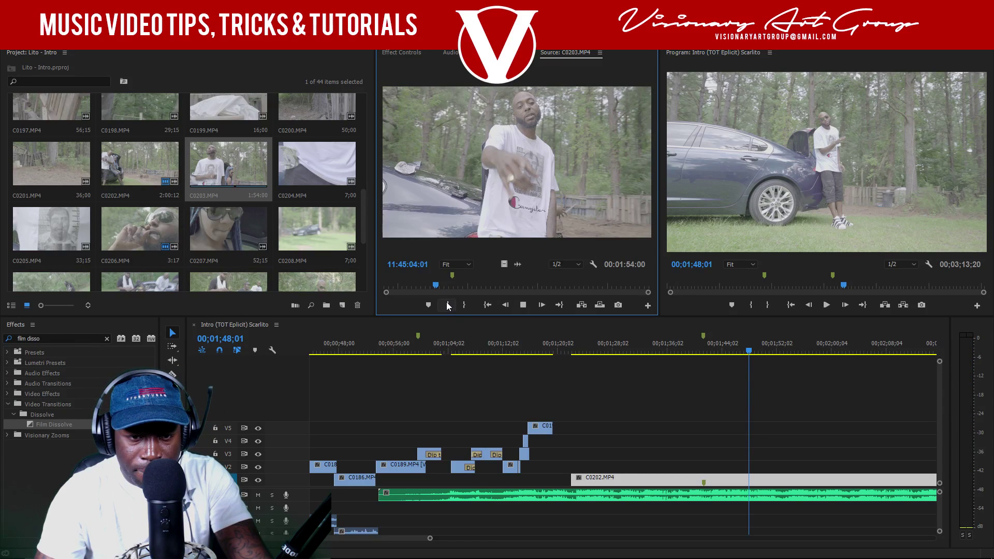
left_click(448, 305)
left_click_drag(504, 264, 717, 467)
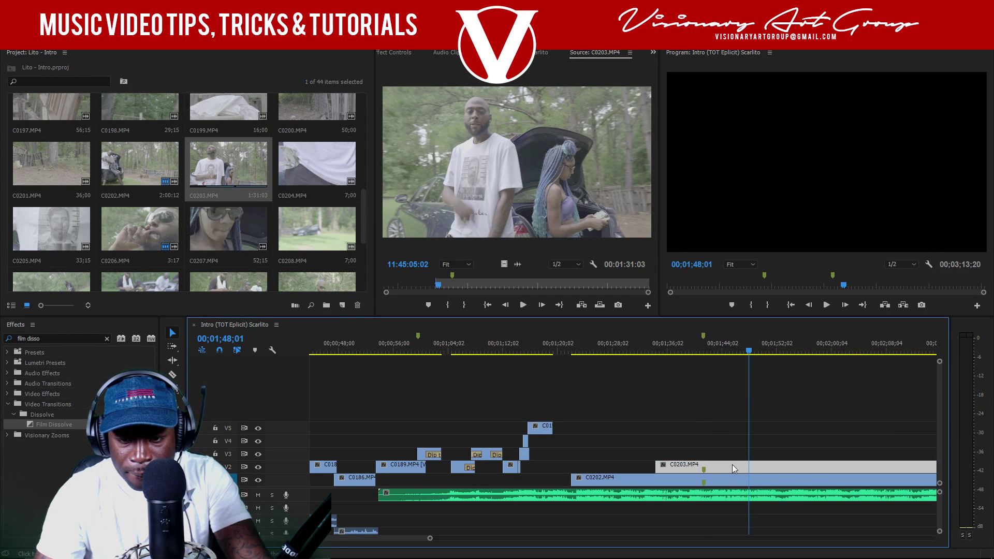
- Play the C0203.MP4 shot on V2 to check its sync with the song, and save the project
right_click(735, 464)
left_click(759, 437)
key("space")
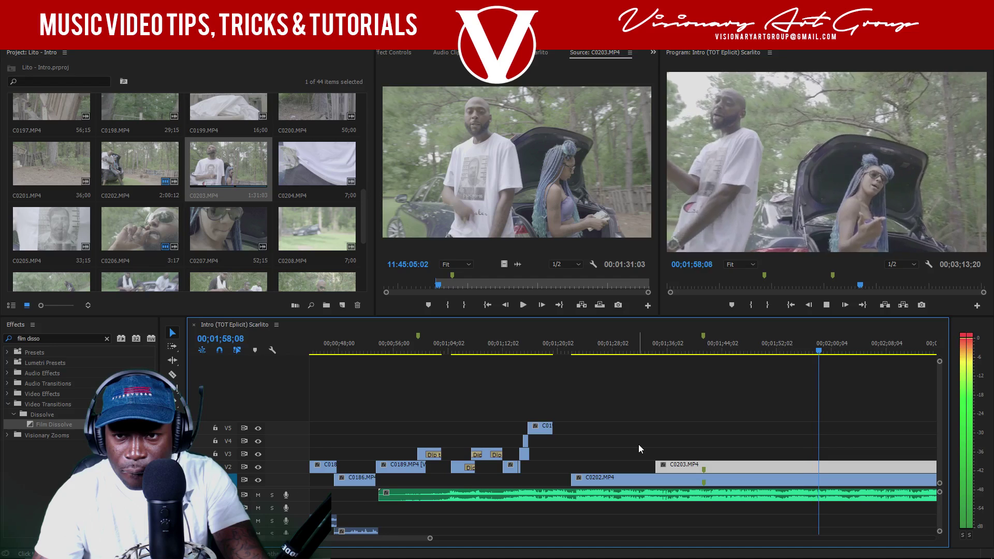
key("ctrl+s")
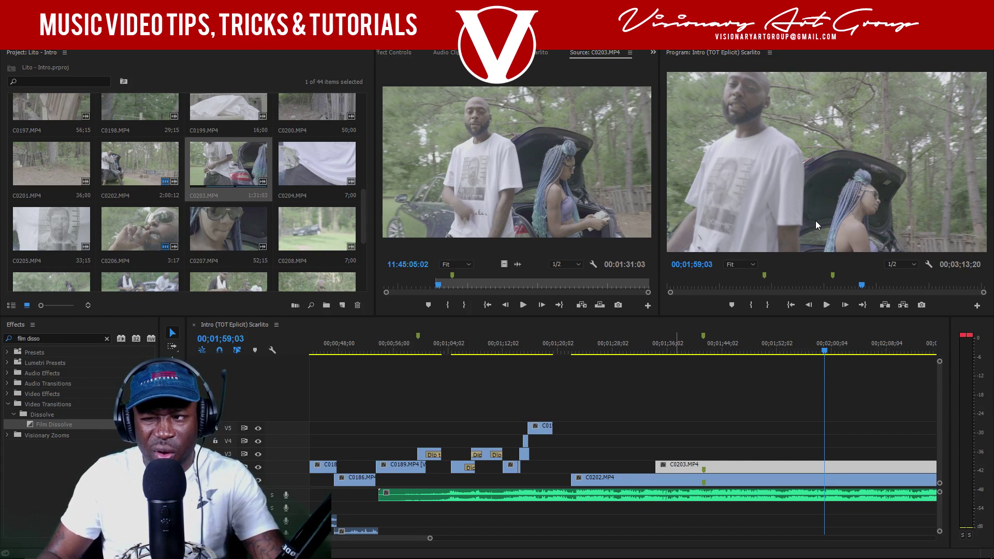
- Extend the start of C0202.MP4 on V1 back to about 00;01;16, beneath the last car shot, and play through the transition
left_click(677, 467)
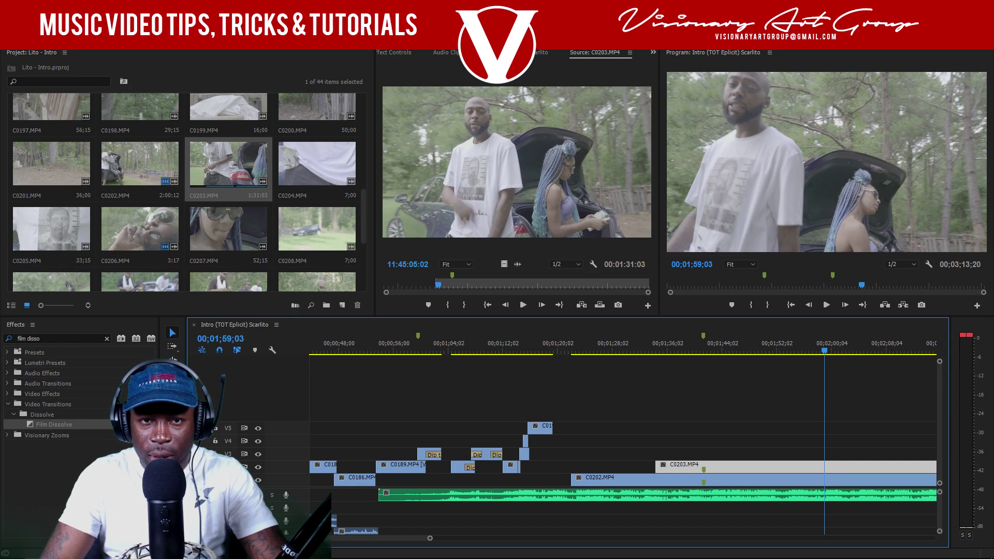
left_click(542, 334)
key("ctrl+s")
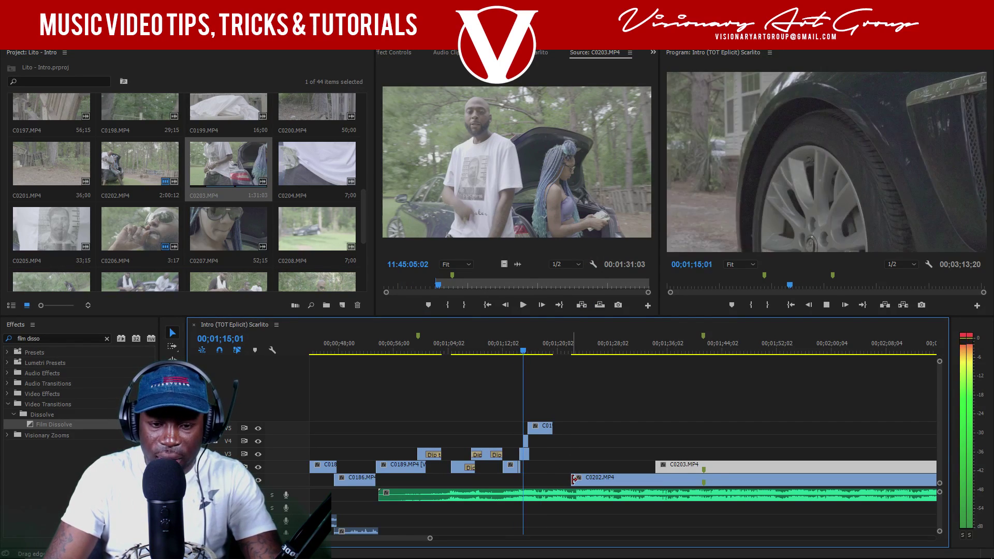
left_click_drag(571, 477, 533, 478)
key("space")
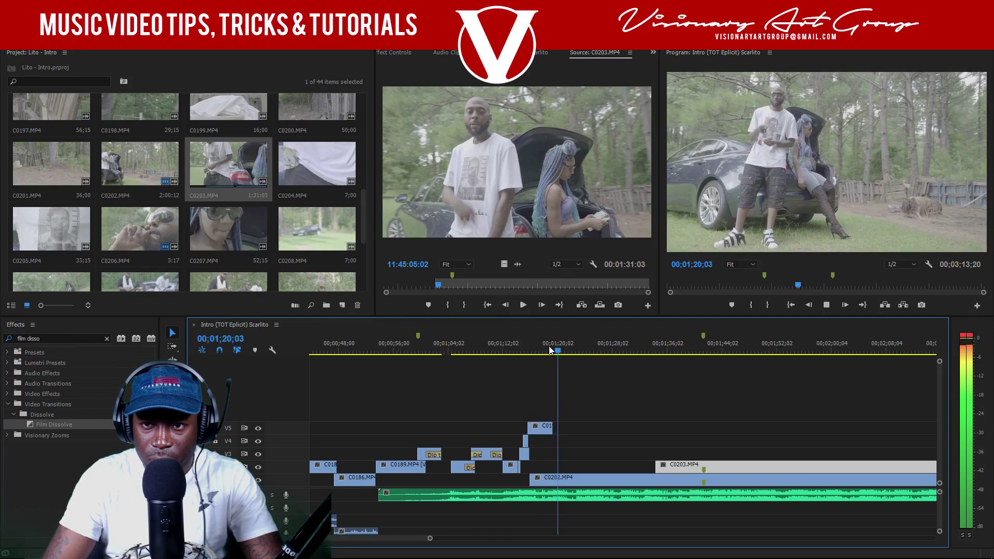
key("space")
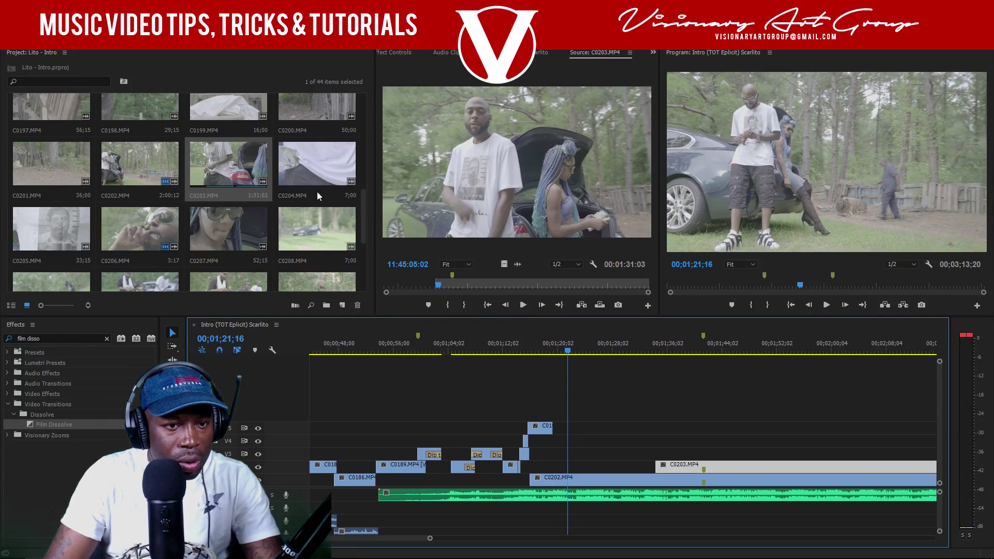
- Preview the pig shot C0200.MP4 and interpret its footage at an assumed frame rate of 23.97 fps
left_click_drag(361, 197, 357, 171)
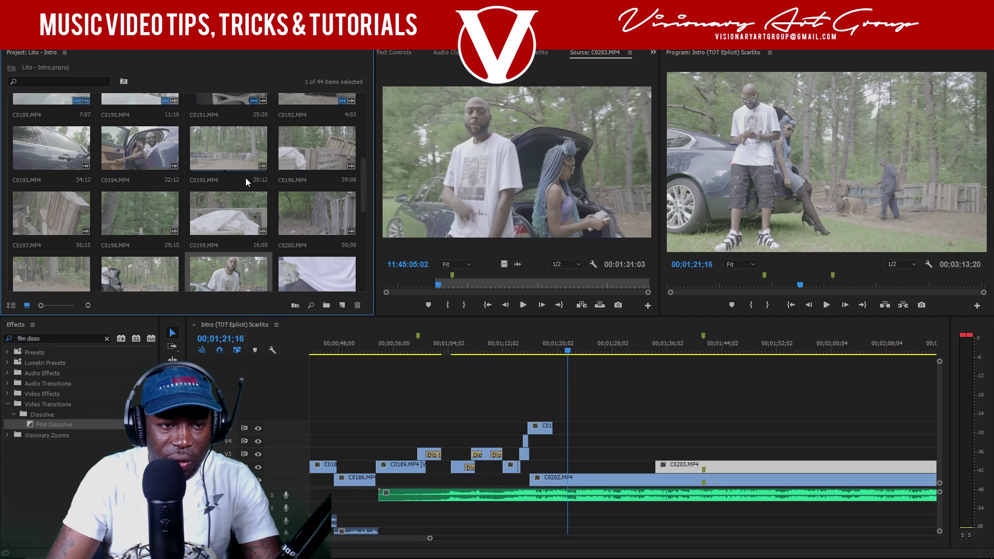
double_click(324, 208)
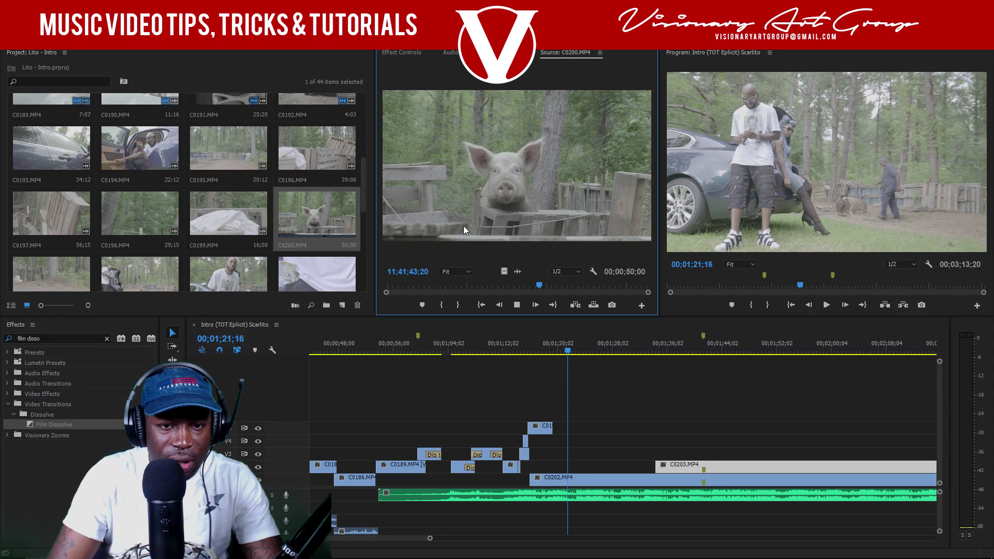
key("space")
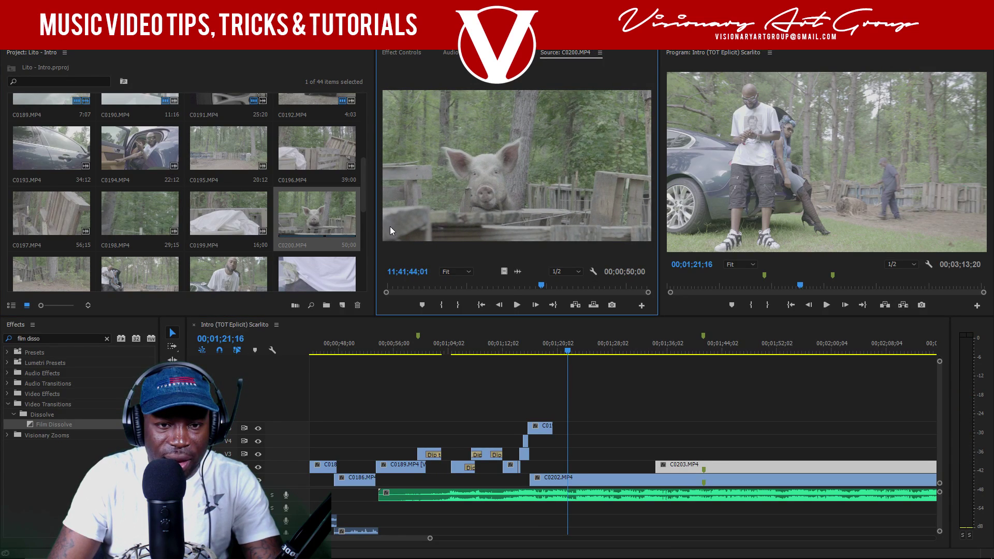
right_click(322, 219)
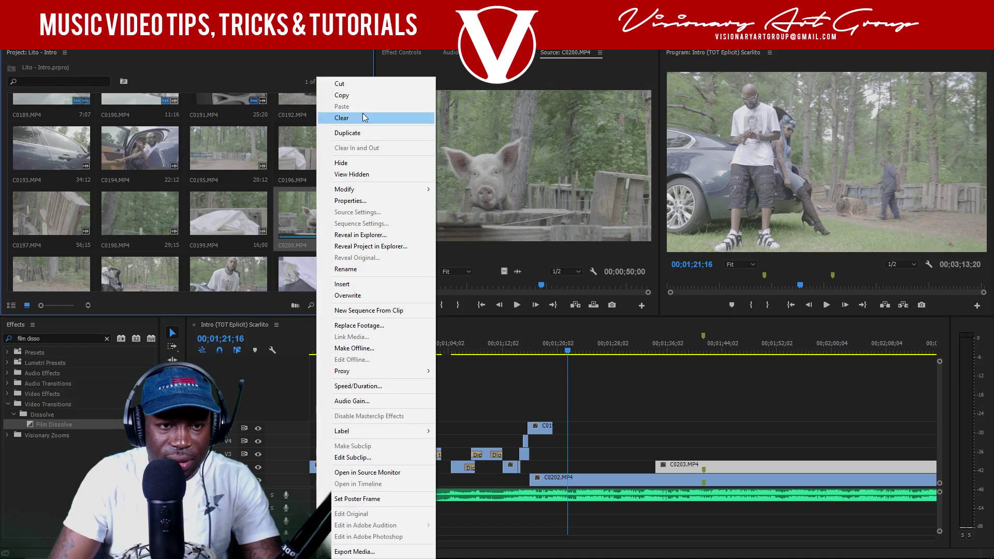
mouse_move(365, 191)
left_click(281, 201)
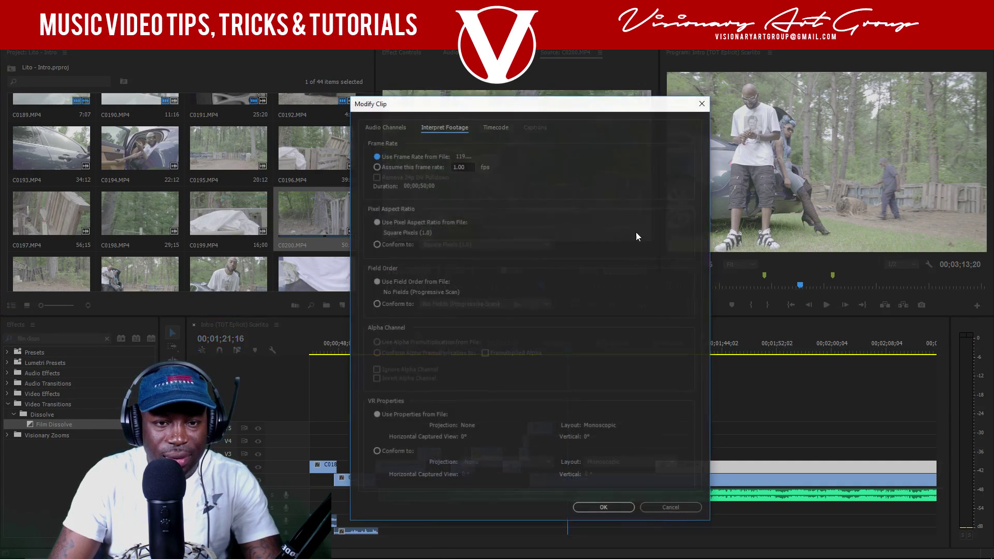
type("23.")
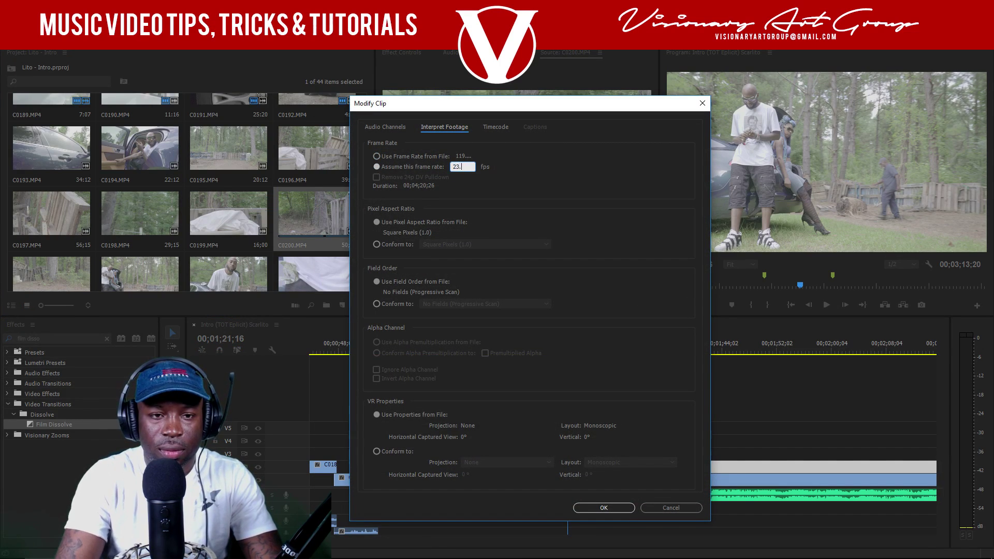
type("97")
key("Return")
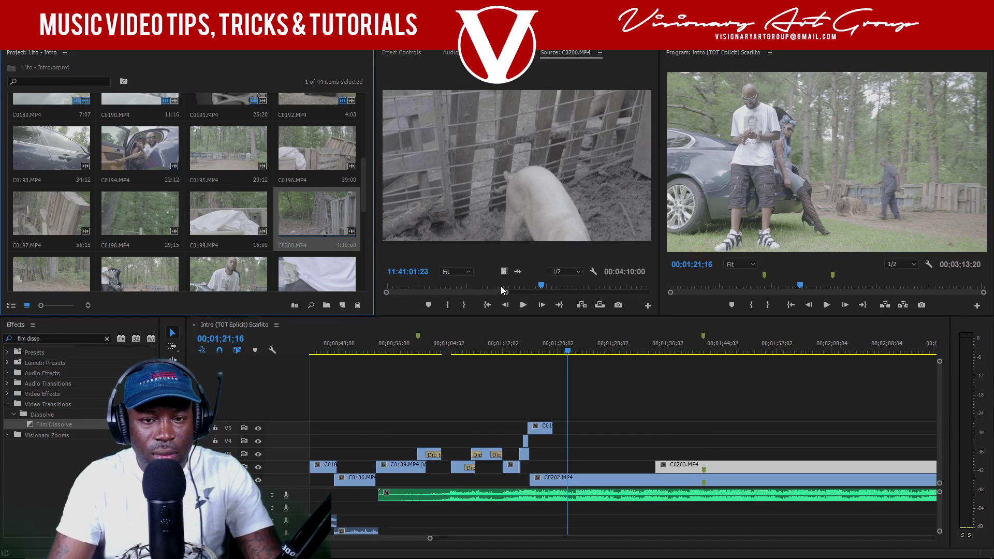
- Review the slowed pig footage in C0200.MP4 up to about 11:41:22, save the project and return to the performance clips in the bin
left_click_drag(509, 284, 437, 290)
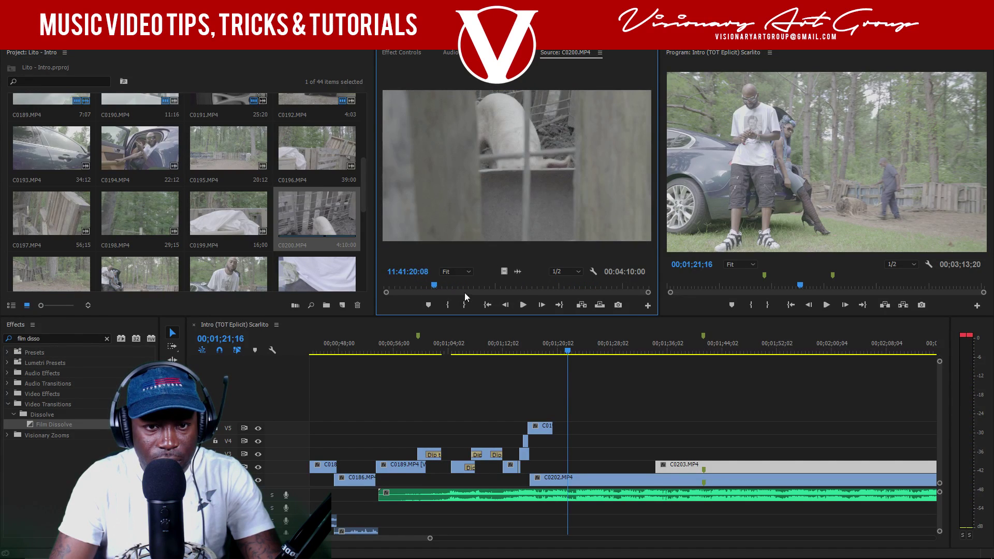
key("space")
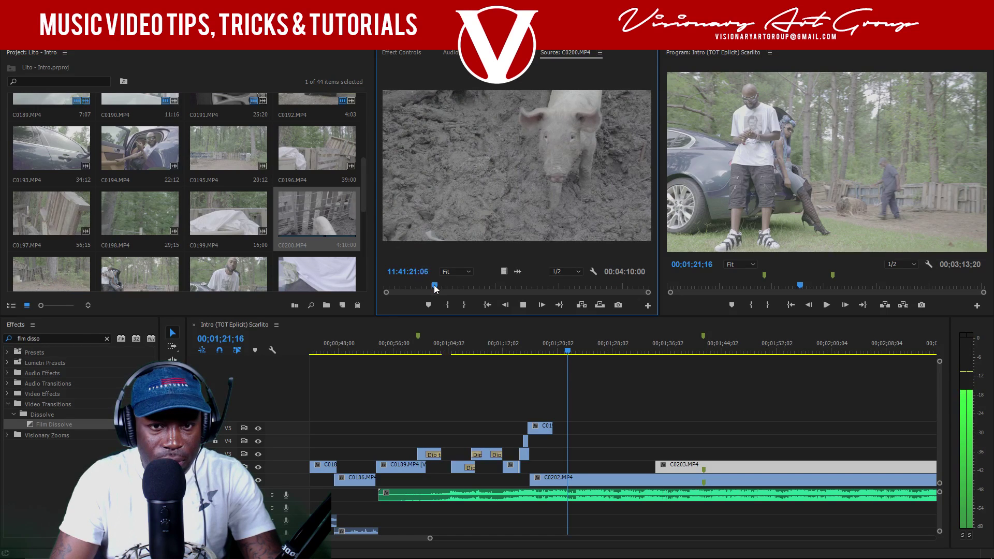
key("space")
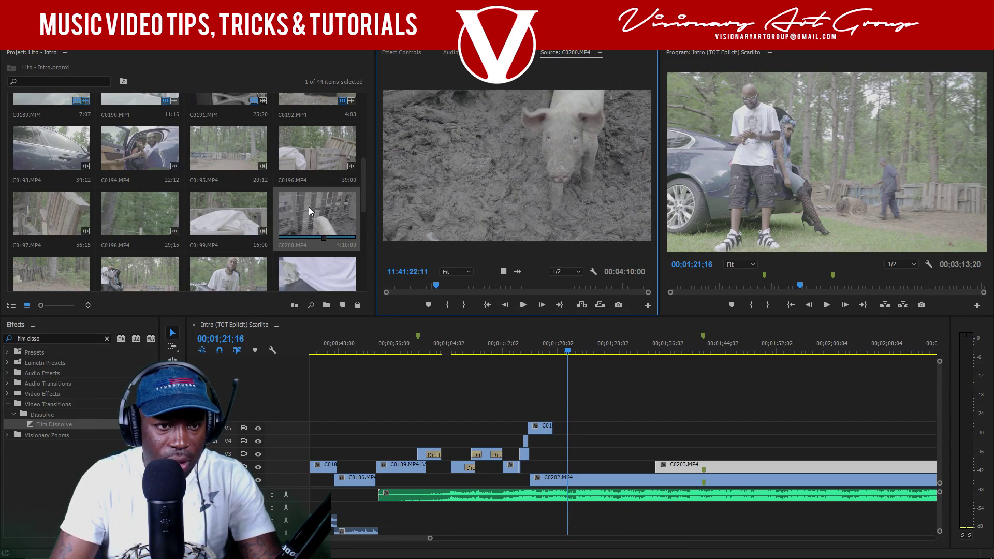
key("ctrl+s")
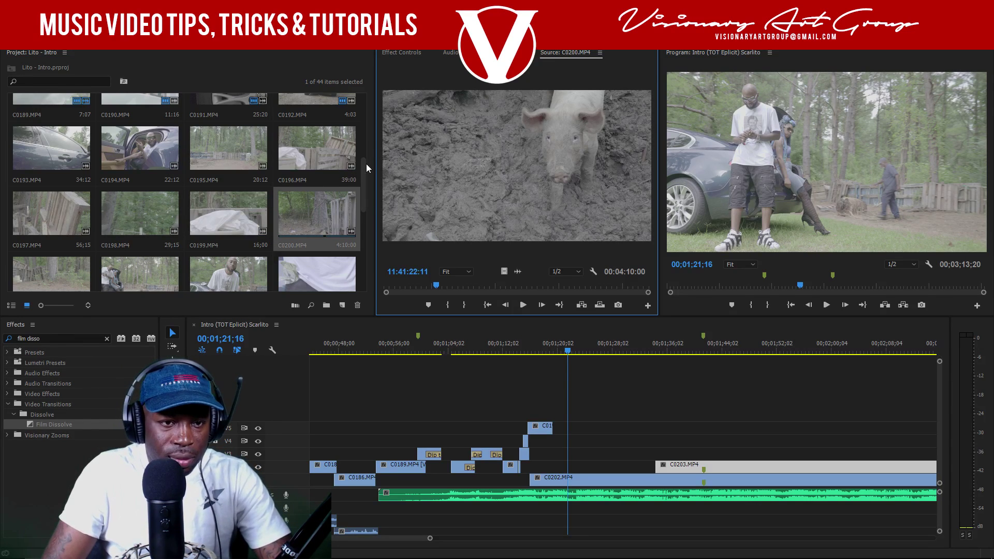
left_click_drag(362, 165, 362, 206)
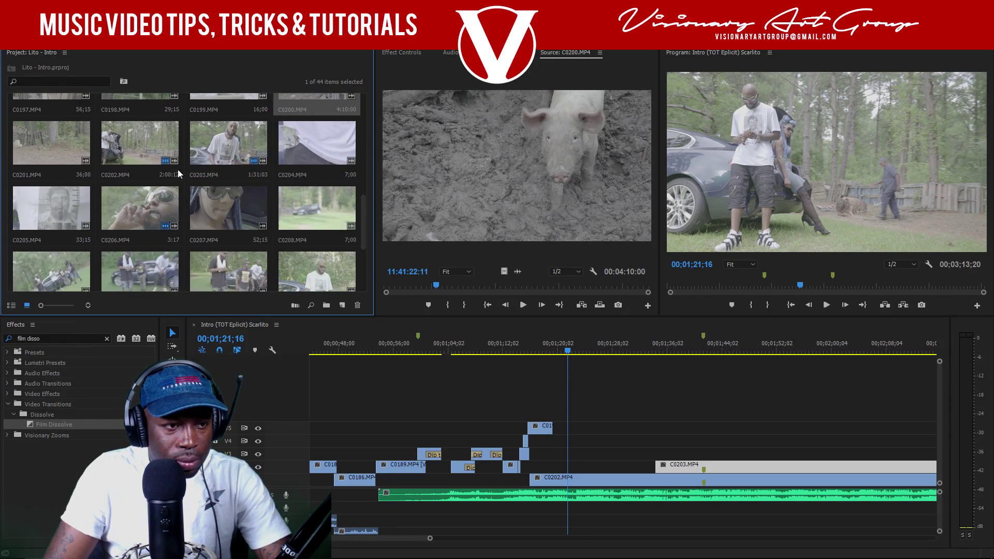
- Review the footage in clips C0198.MP4 and C0199.MP4 in the source monitor
scroll(151, 154, "up", 1)
scroll(322, 144, "up", 1)
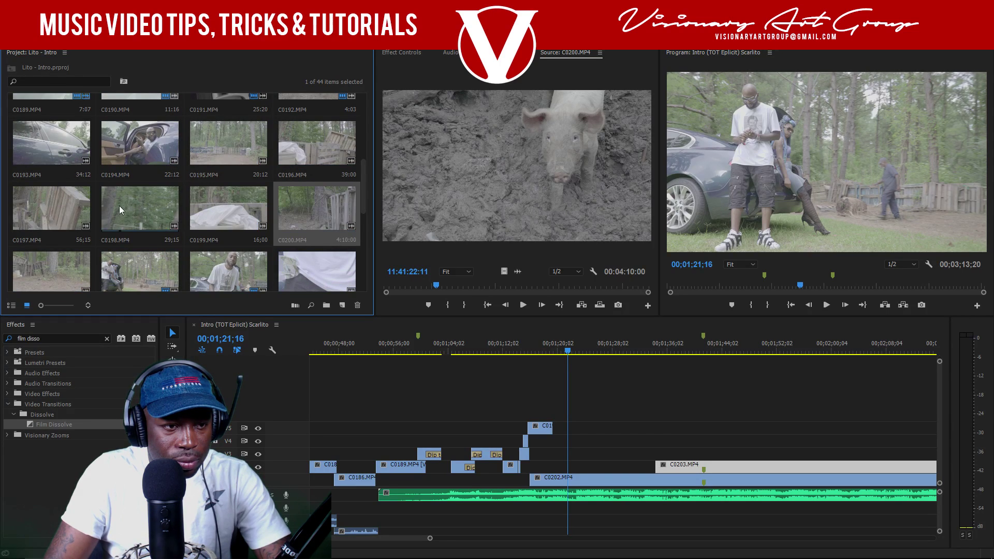
double_click(136, 202)
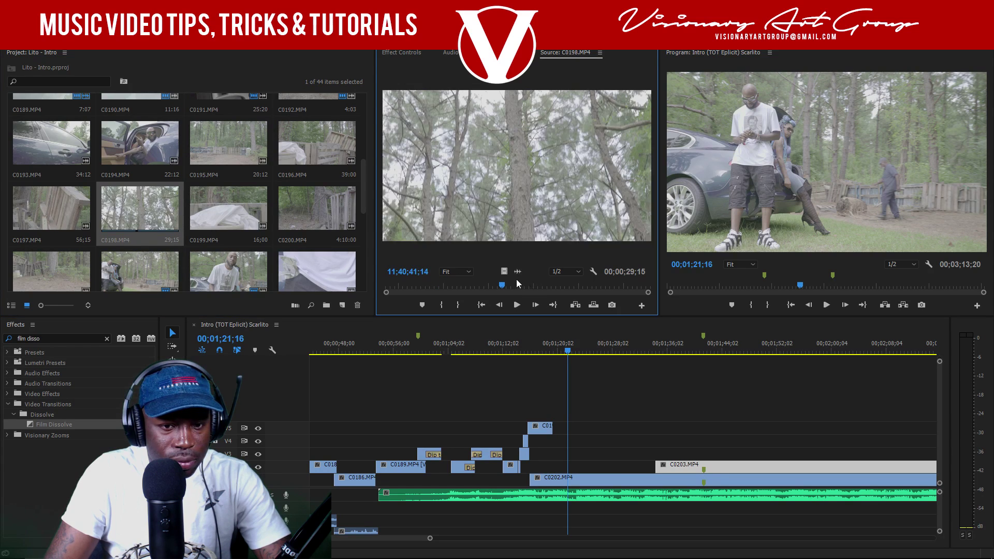
left_click_drag(520, 284, 590, 288)
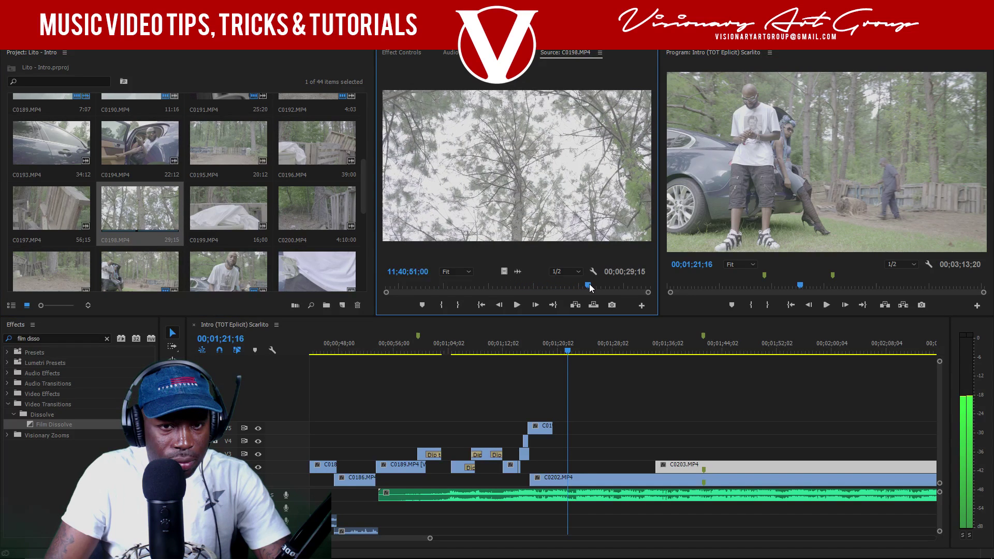
key("space")
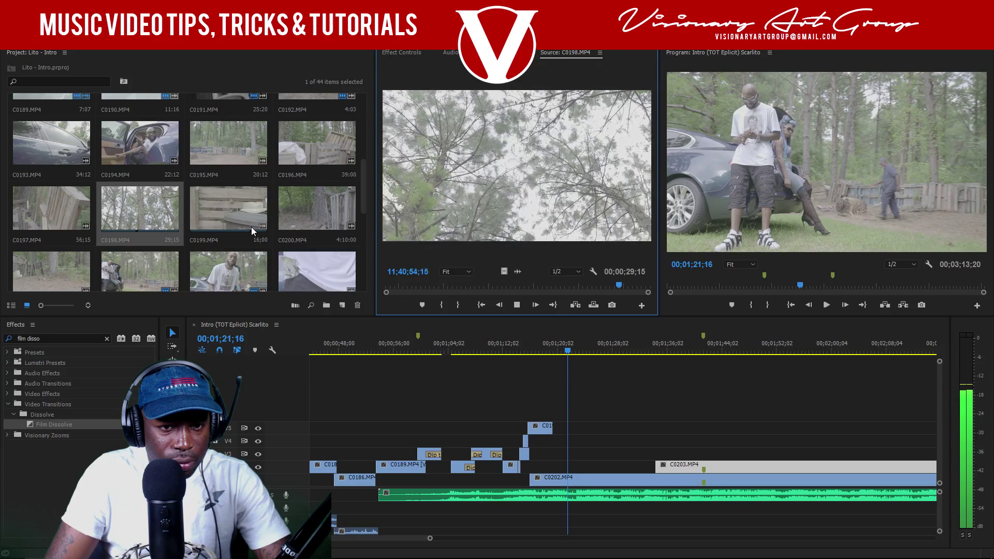
key("space")
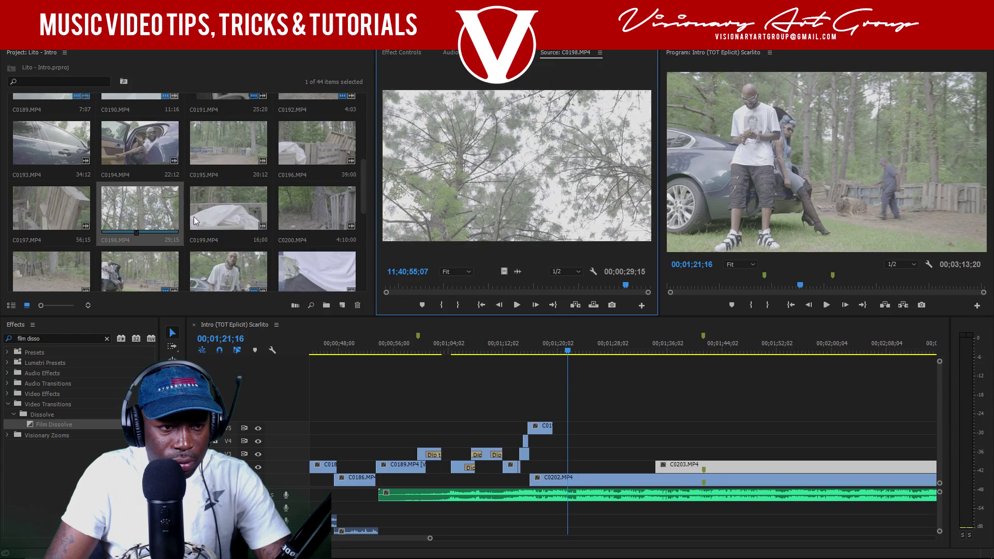
double_click(224, 217)
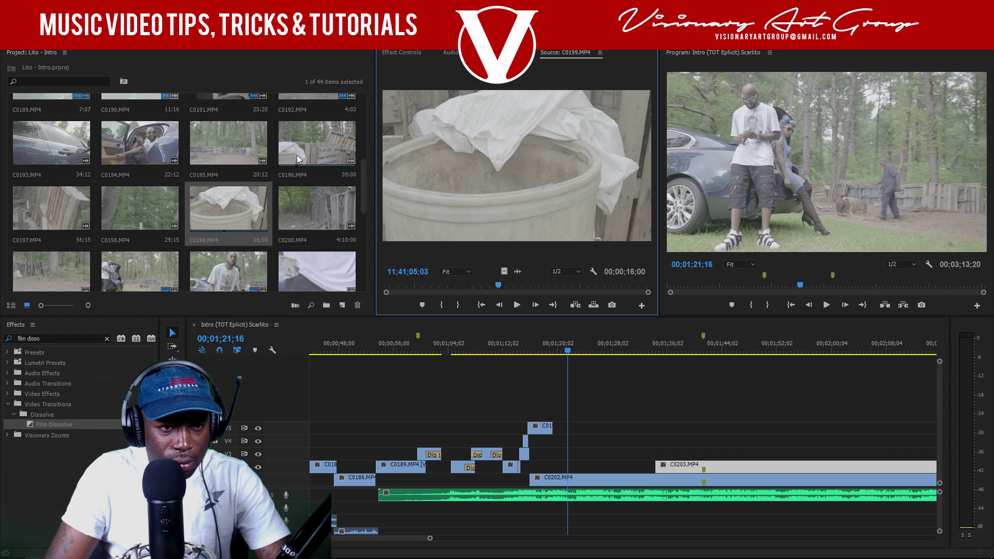
- Interpret the footage of clips C0195.MP4 through C0199.MP4 at an assumed frame rate of 23.976 fps
double_click(242, 155)
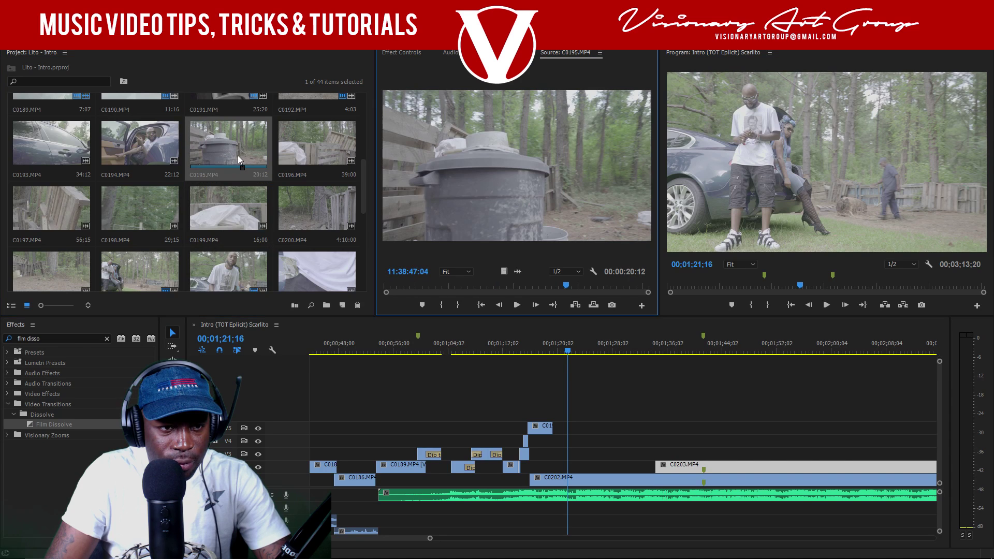
left_click(223, 216, "shift")
right_click(223, 215)
mouse_move(328, 308)
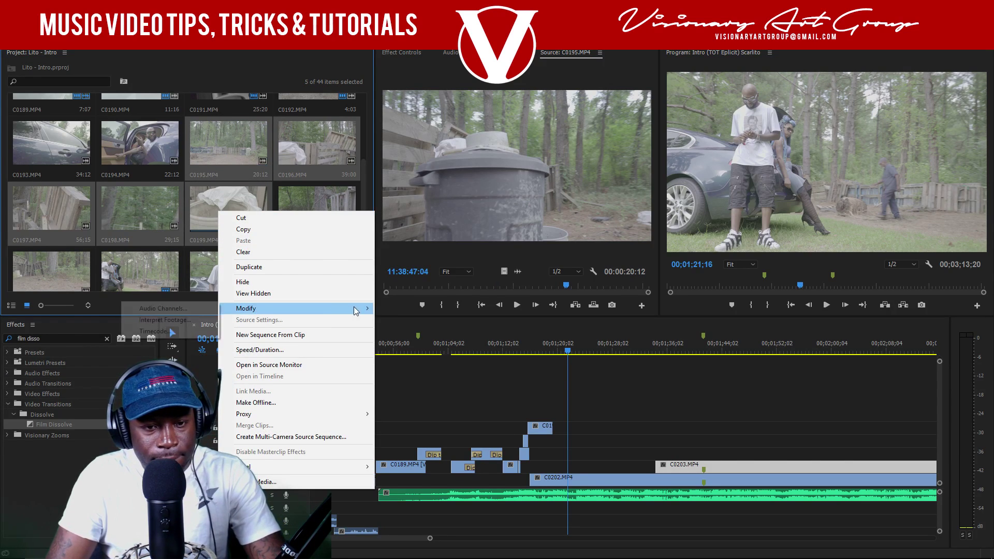
left_click(184, 319)
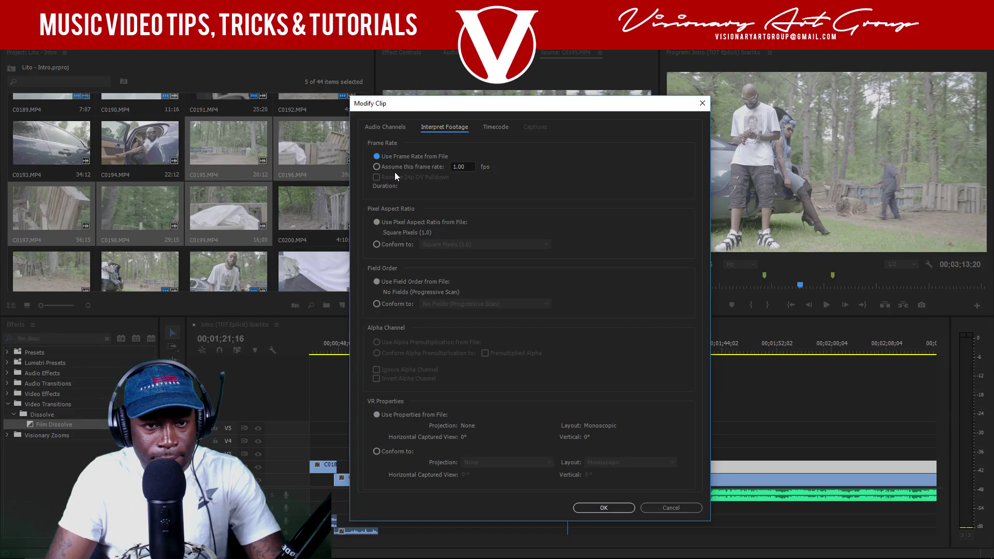
left_click(384, 164)
type("23.97")
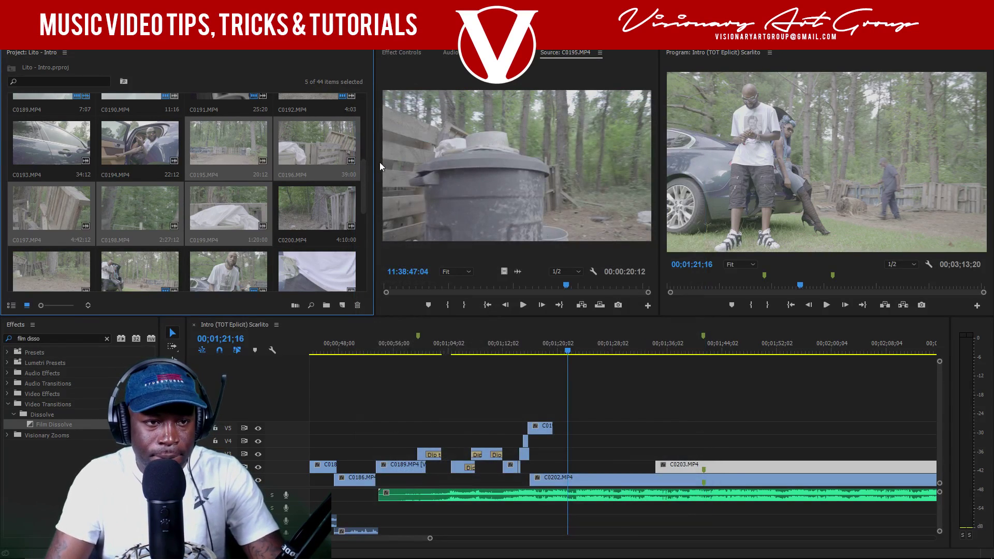
- Mark a range of about 2 seconds in C0195.MP4 ending at 11:38:42:09 and place its video on track V4 near 00;01;27
left_click(234, 151)
left_click(434, 241)
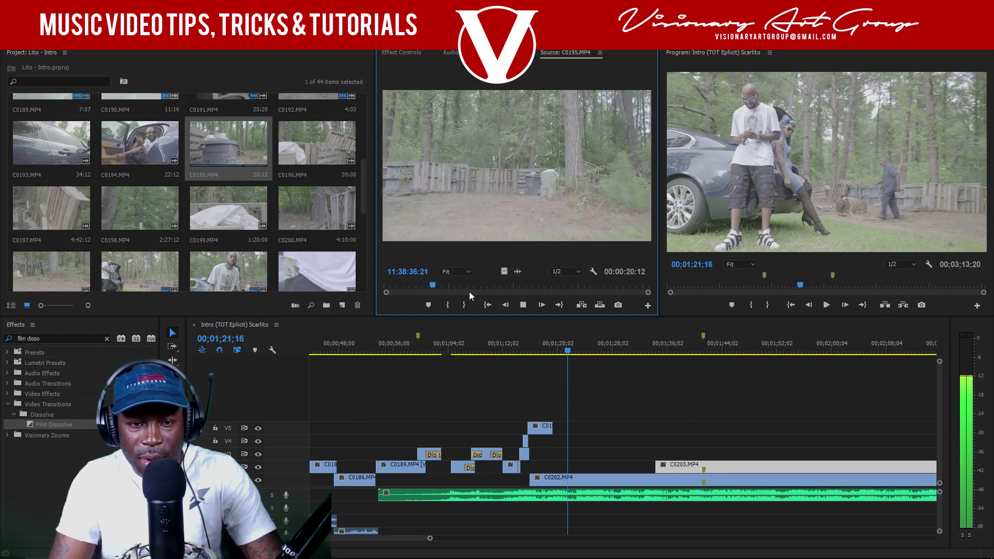
left_click_drag(453, 287, 481, 288)
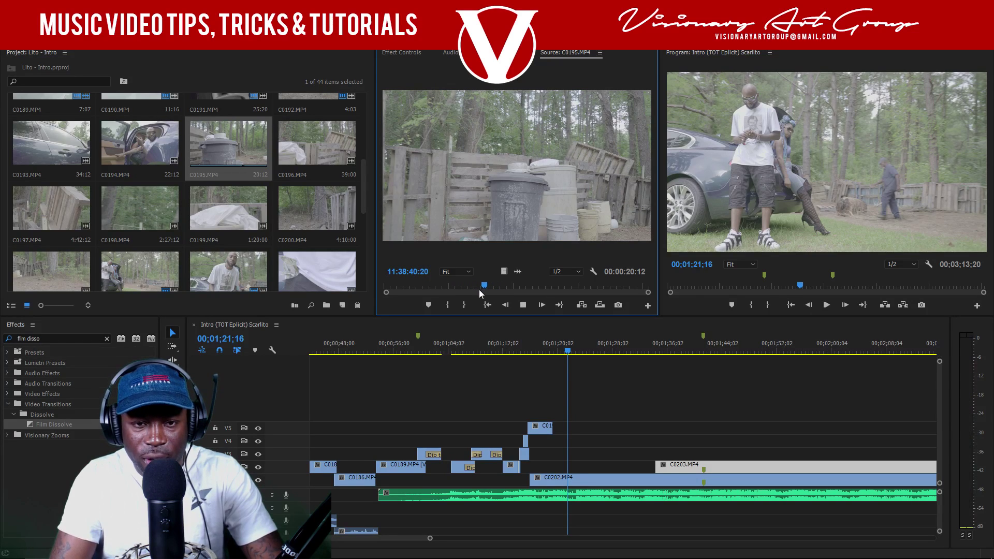
mouse_move(490, 284)
left_mouse_down()
mouse_move(473, 284)
mouse_move(502, 287)
left_mouse_up()
key("i")
left_click(491, 287)
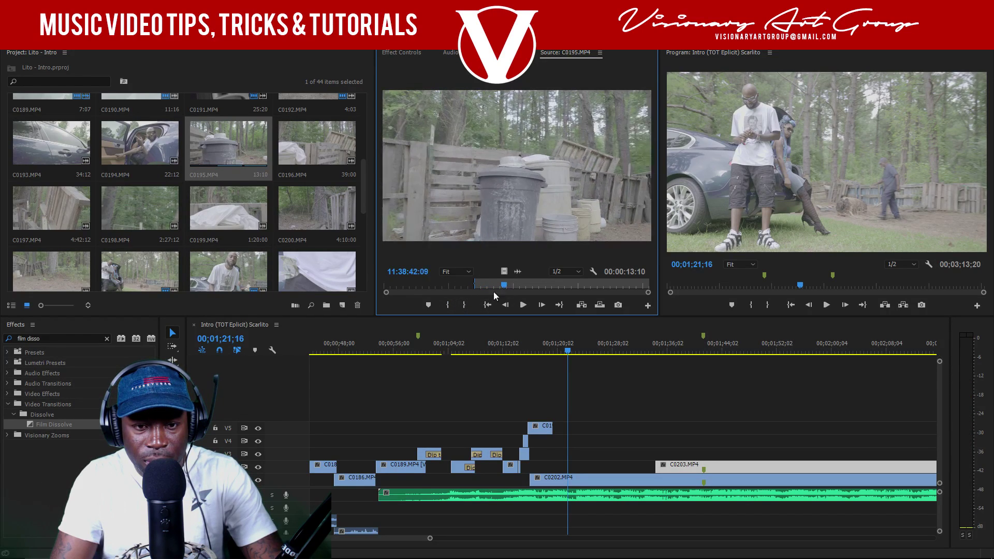
key("o")
left_click_drag(583, 329, 608, 441)
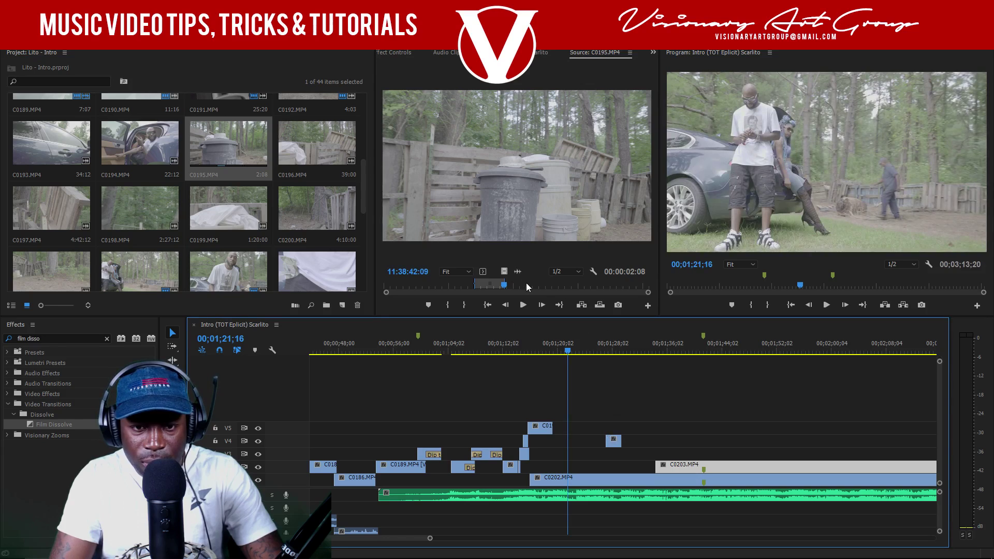
- Review the footage in clips C0196.MP4 and C0197.MP4 in the source monitor
double_click(318, 150)
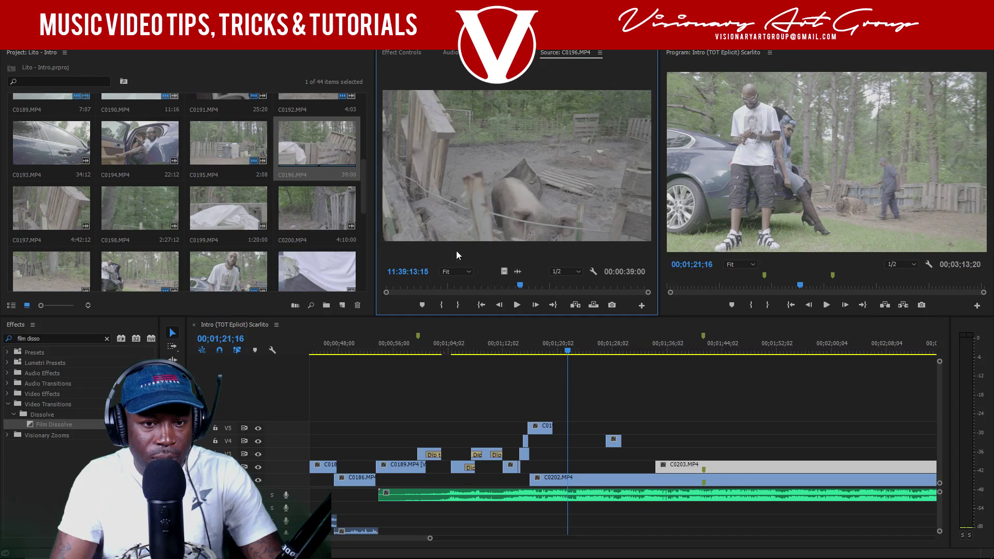
left_click(409, 286)
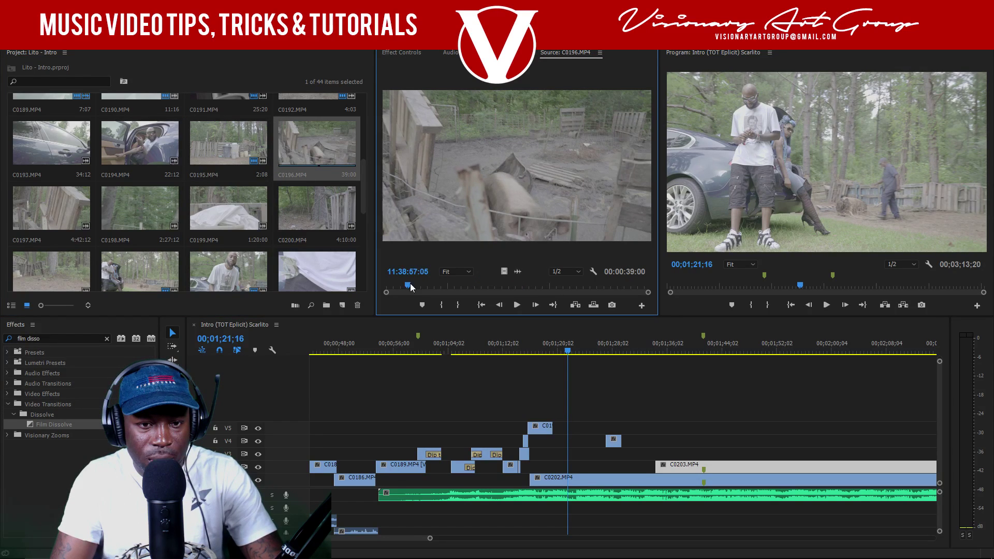
double_click(54, 228)
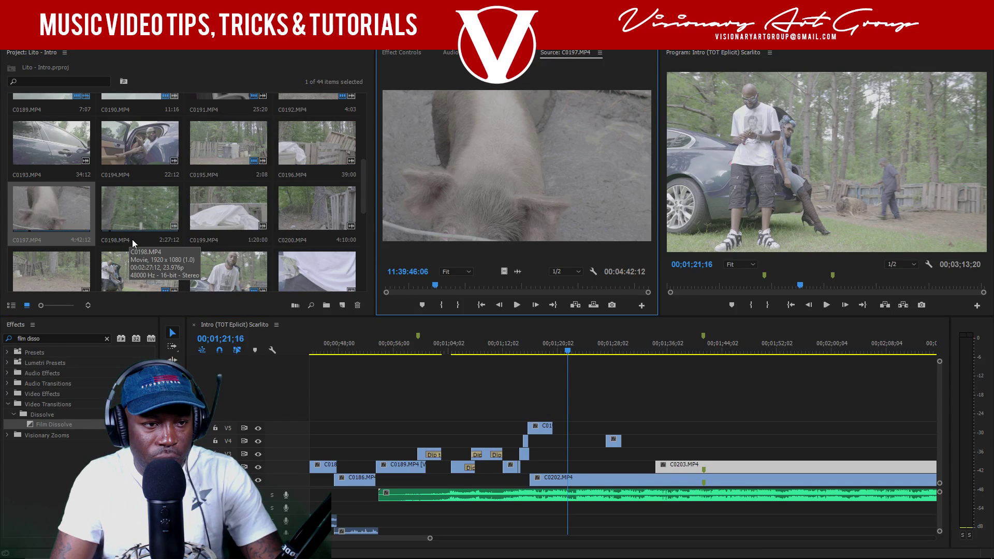
left_click(43, 221)
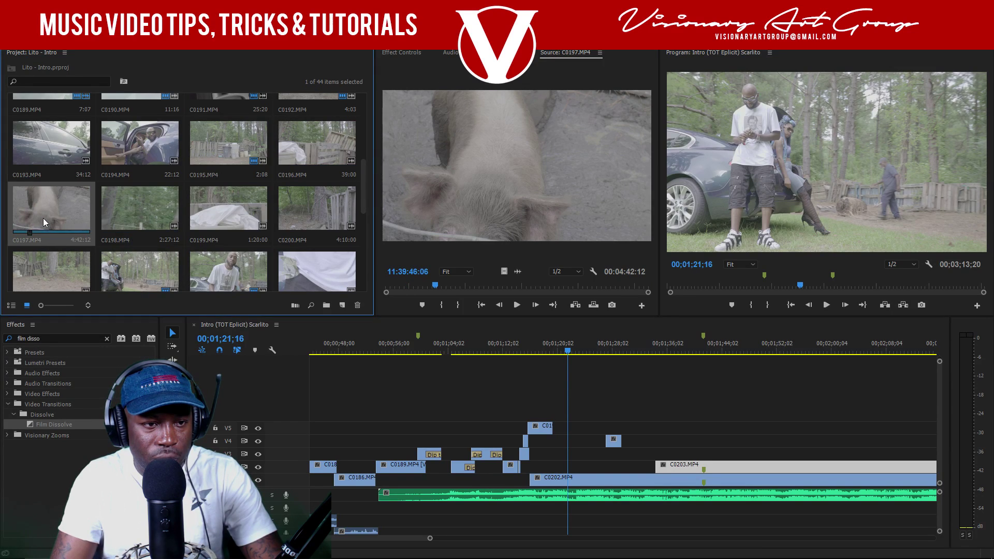
- Preview C0199.MP4 and mark in and out points around a 3:18 range of the white cloth on the barrel
double_click(232, 218)
left_click_drag(399, 282, 390, 284)
left_click_drag(461, 287, 510, 286)
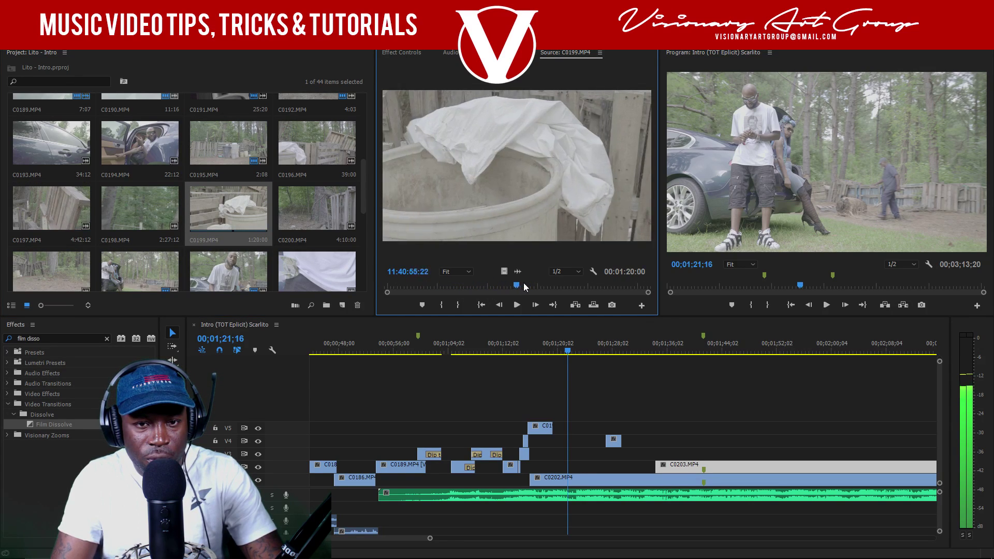
key("space")
key("space")
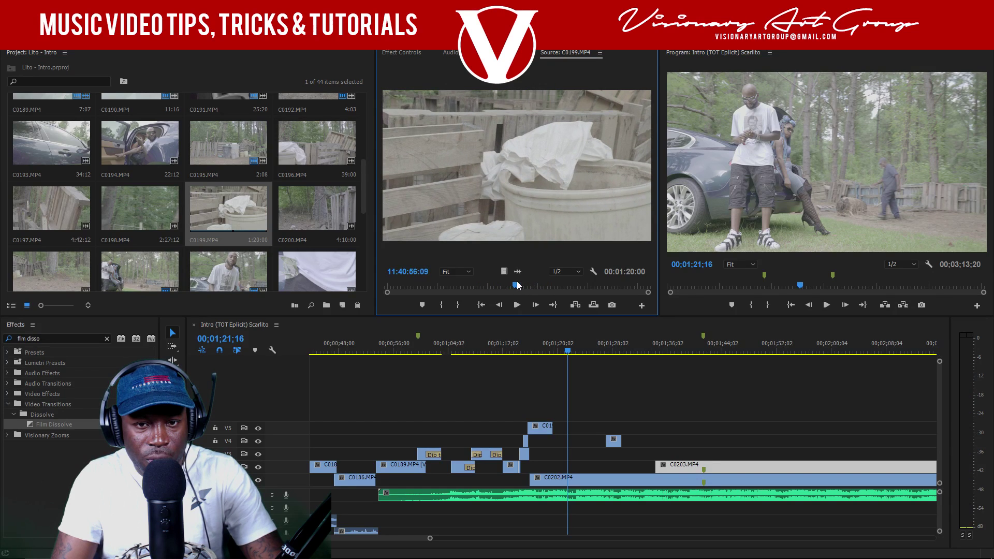
key("space")
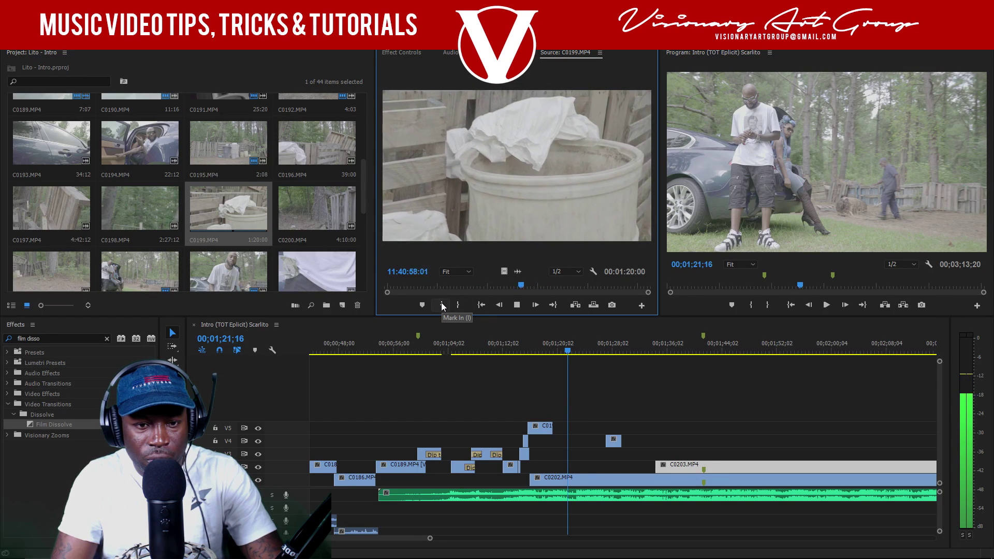
left_click(442, 305)
left_click(533, 287)
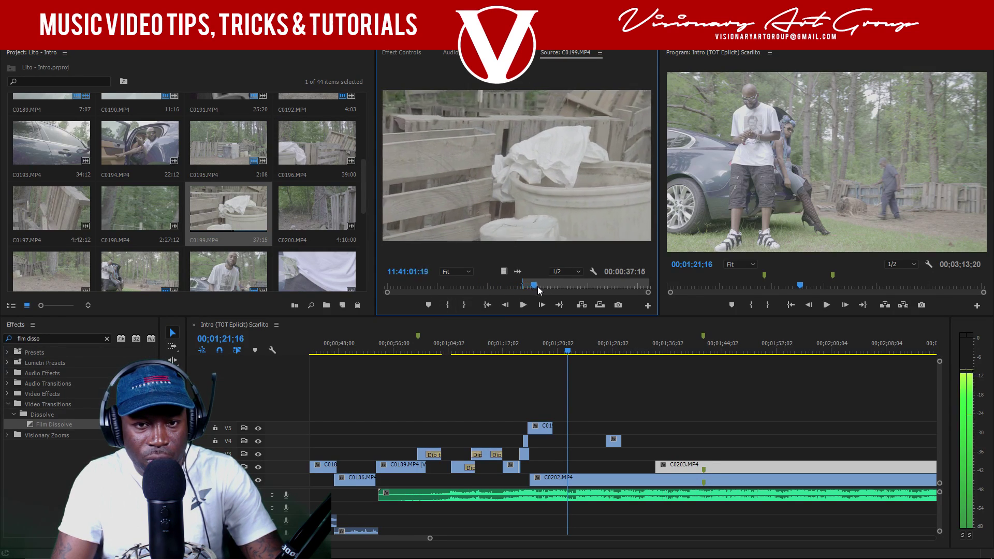
left_click(464, 305)
- Place the marked C0199.MP4 range as video only on track V6 near 00;01;33 and scan the rest of the source clip
key("space")
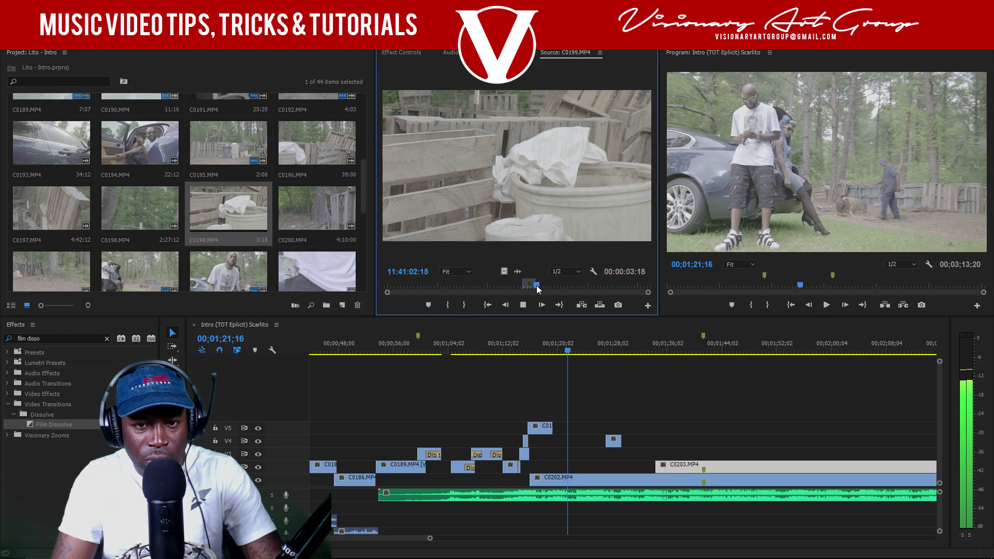
key("space")
left_click_drag(504, 272, 658, 415)
left_click_drag(538, 284, 645, 286)
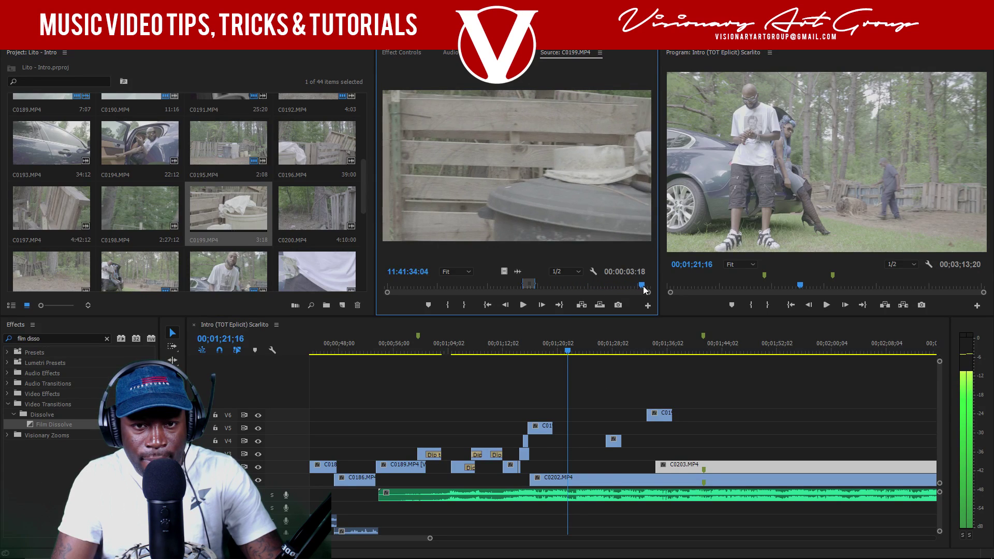
- Mark a 6:01 range in C0200.MP4 starting at 11:42:31:11, place its video on track V6 near 00;01;46 and save the project
double_click(313, 216)
mouse_move(496, 289)
left_mouse_down()
mouse_move(521, 287)
mouse_move(508, 289)
left_mouse_up()
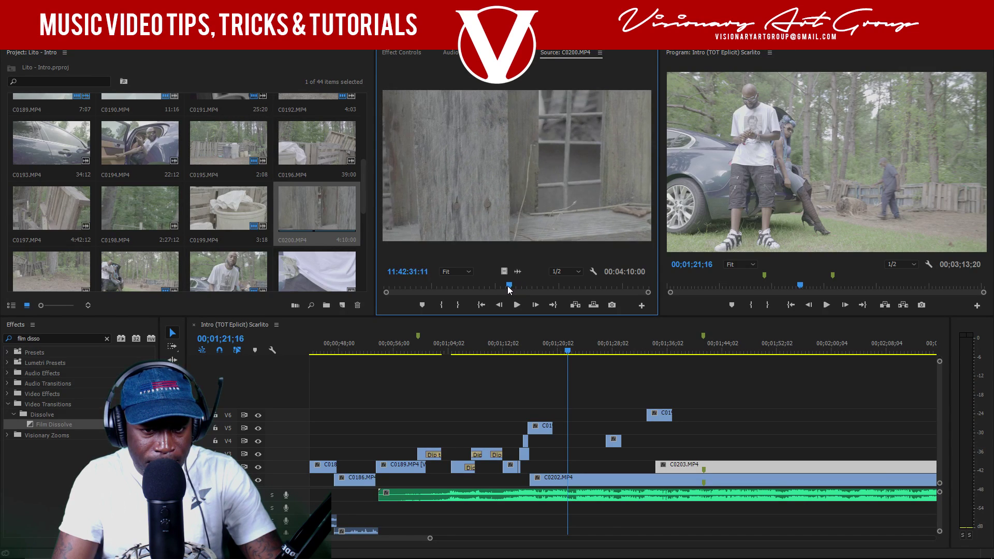
key("i")
key("space")
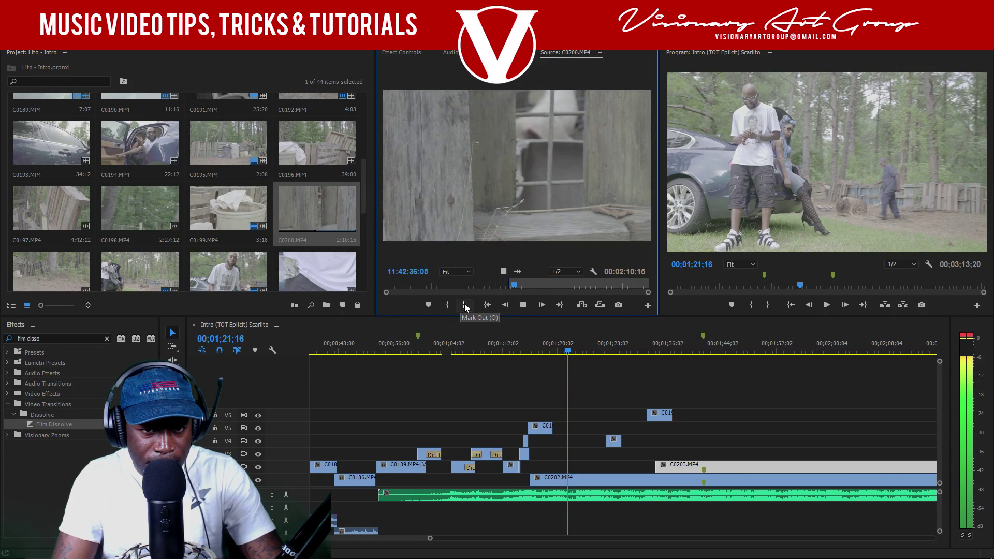
left_click(465, 305)
left_click_drag(505, 272, 724, 408)
left_click(581, 285)
key("ctrl+s")
- Play back the sequence from around 00;01;17 to review the C0202.MP4 section
left_click(539, 344)
key("space")
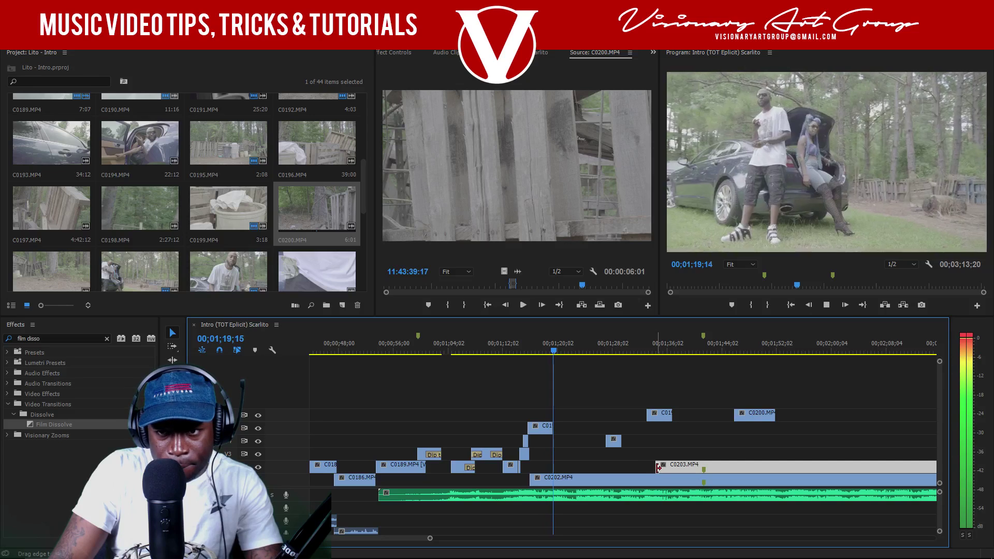
key("space")
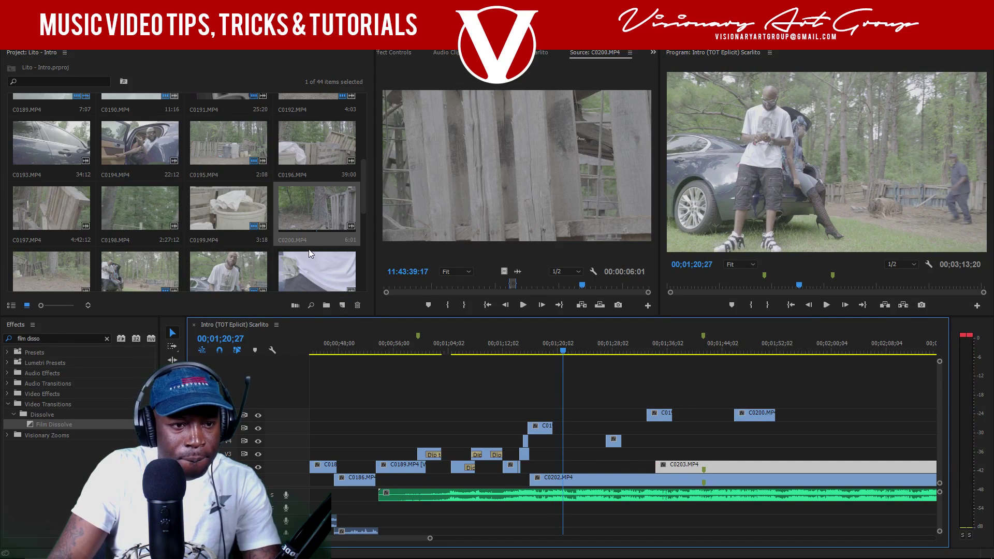
- Browse the remaining project clips for further footage and save the project
scroll(310, 254, "down", 1)
scroll(232, 203, "down", 1)
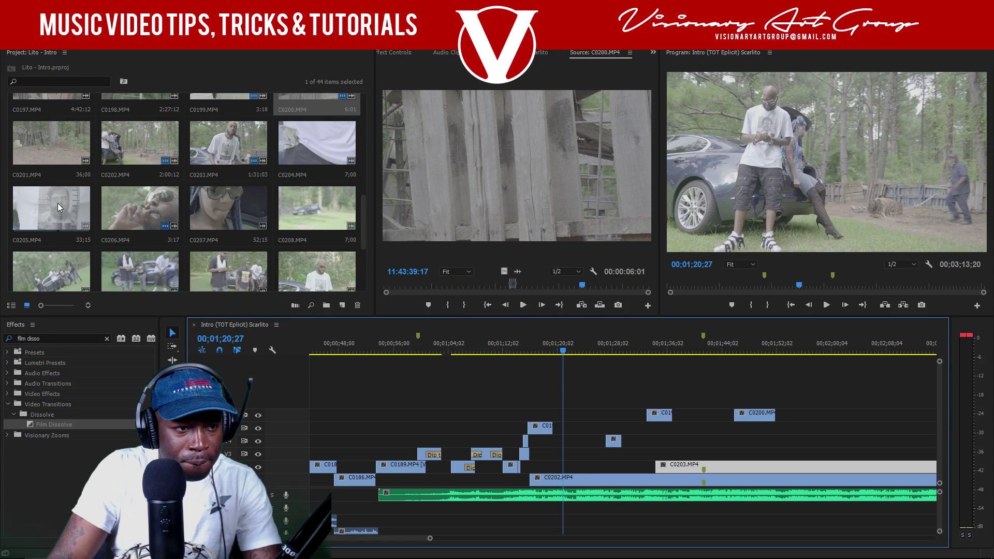
scroll(222, 213, "down", 1)
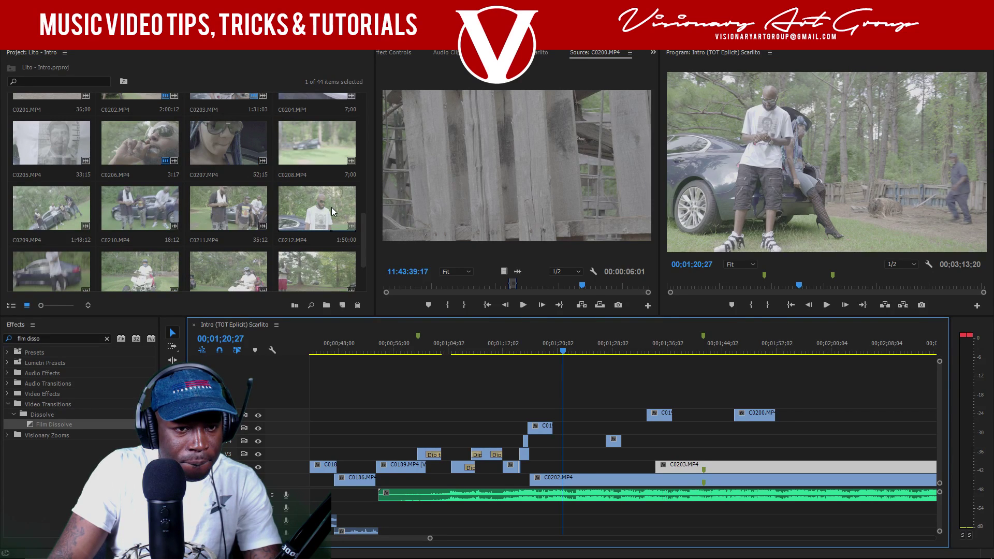
key("ctrl+s")
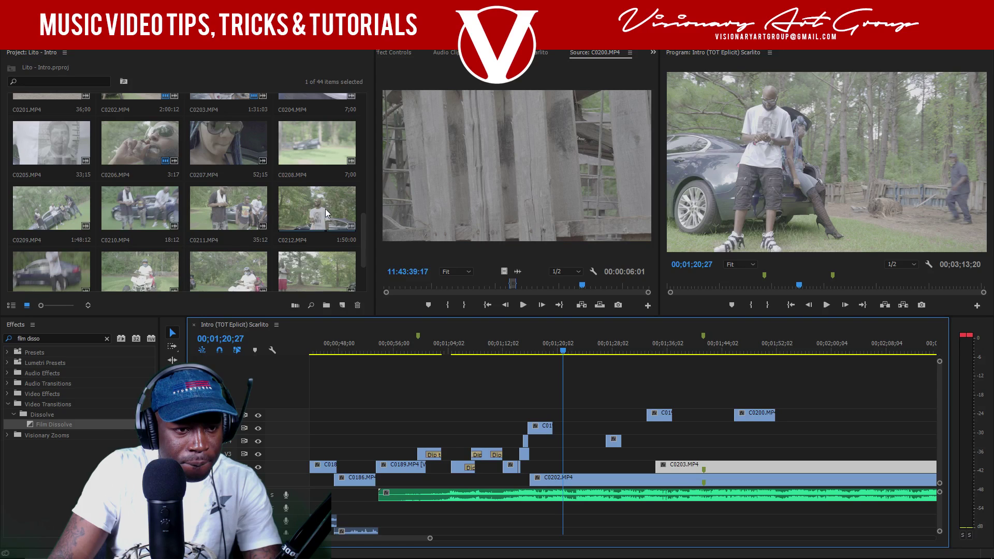
scroll(223, 220, "down", 1)
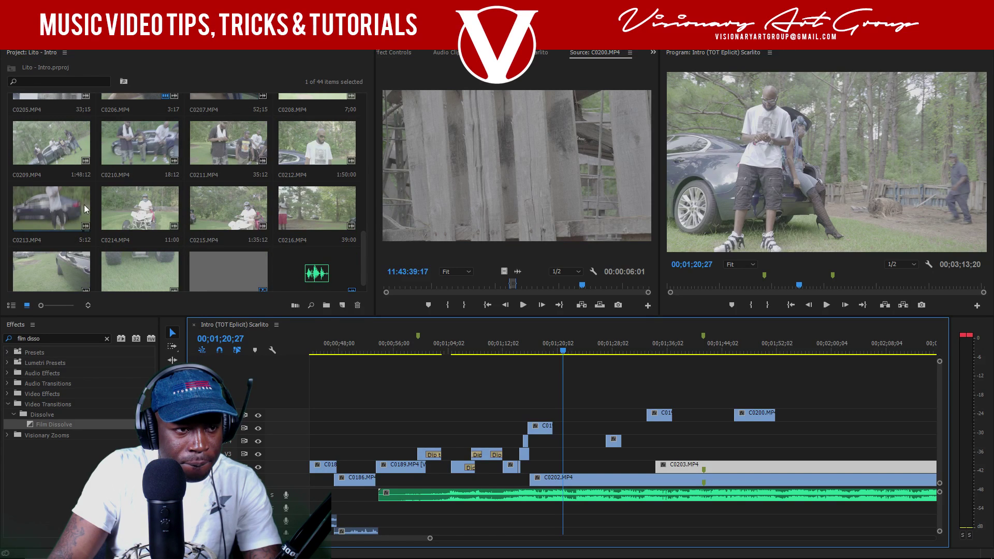
scroll(84, 209, "up", 1)
left_click(322, 217)
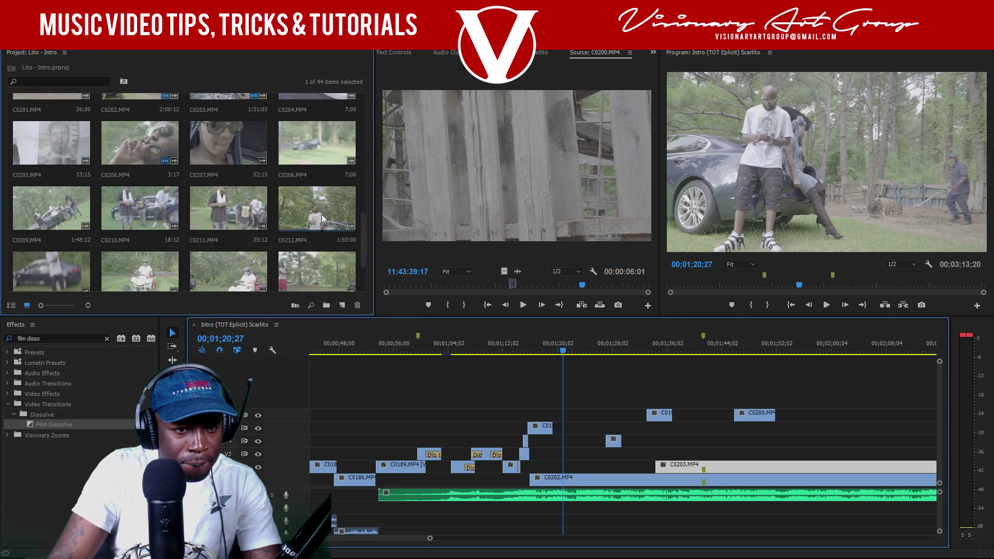
- Load C0212.MP4 for source viewing, move its playhead to 11:53:19:09 and save the project
double_click(321, 214)
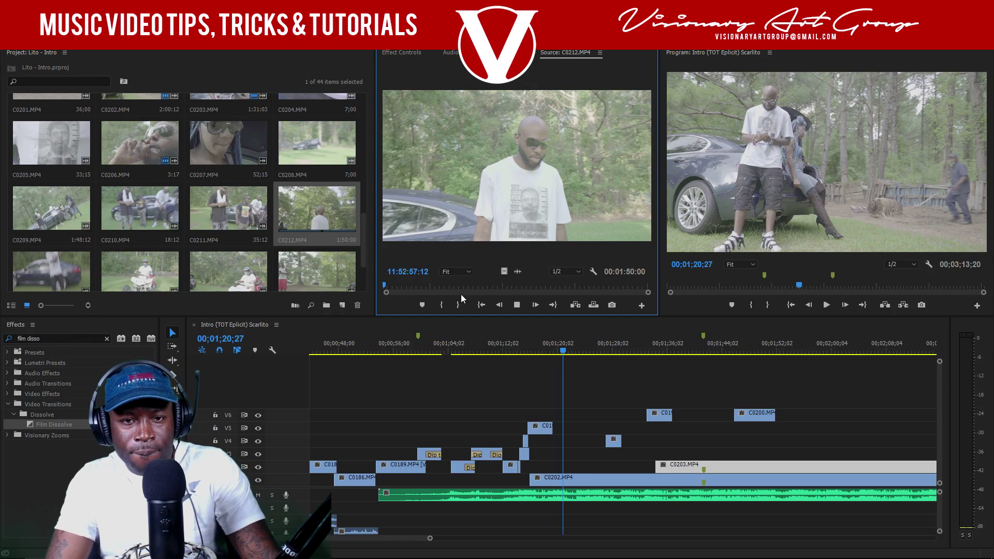
key("space")
right_click(312, 220)
key("Escape")
left_click(433, 286)
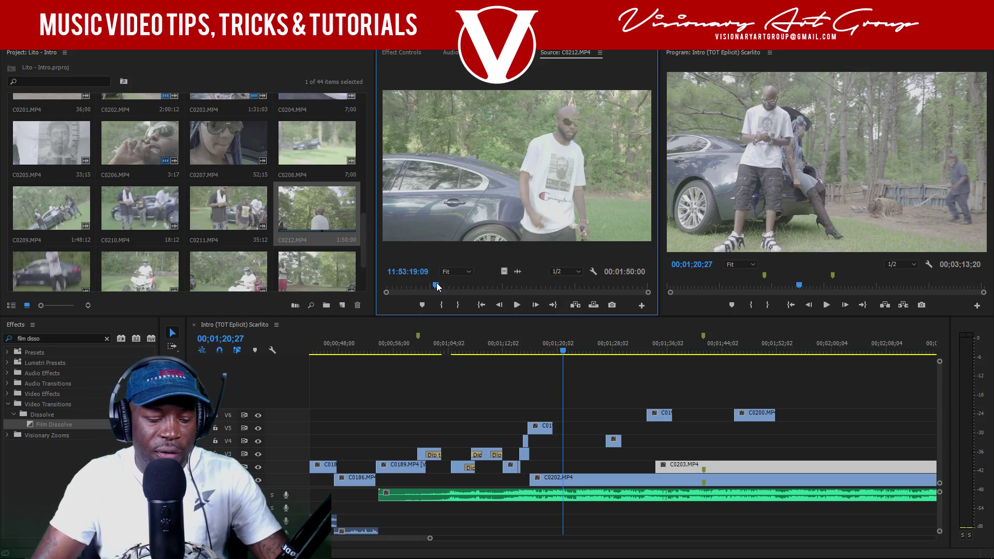
key("ctrl+s")
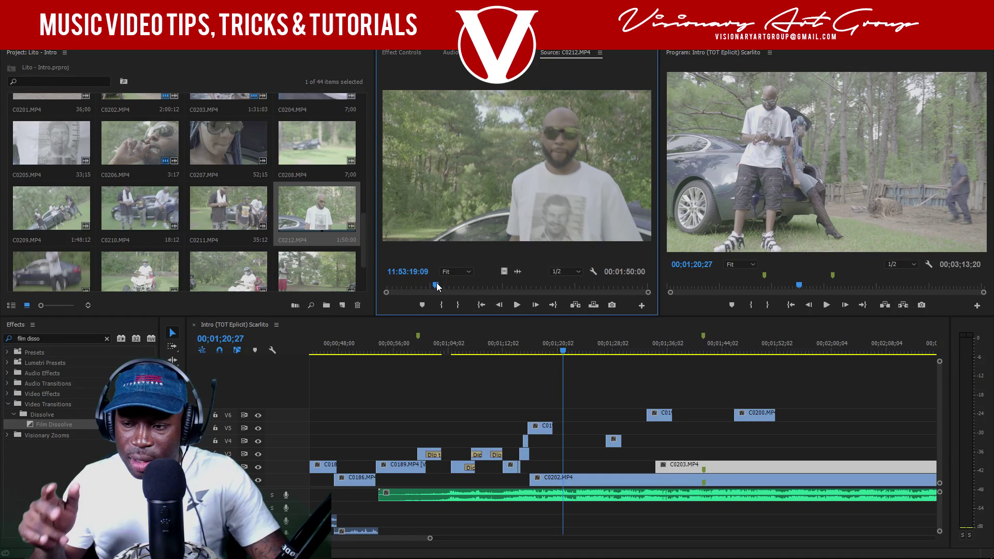
key("ctrl+s")
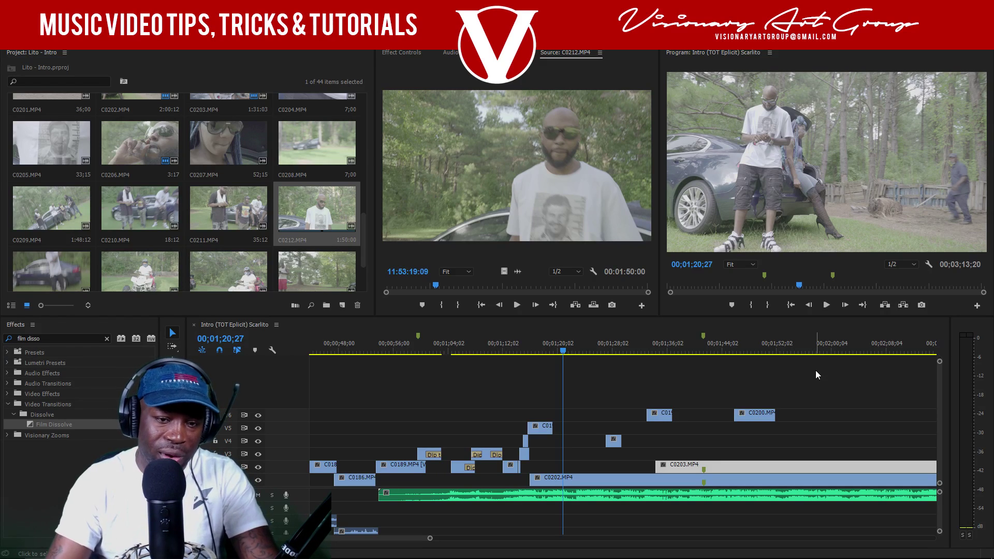
- Play through C0212.MP4 between about 11:53:13 and 11:53:42 to find a usable performance moment
left_click(518, 305)
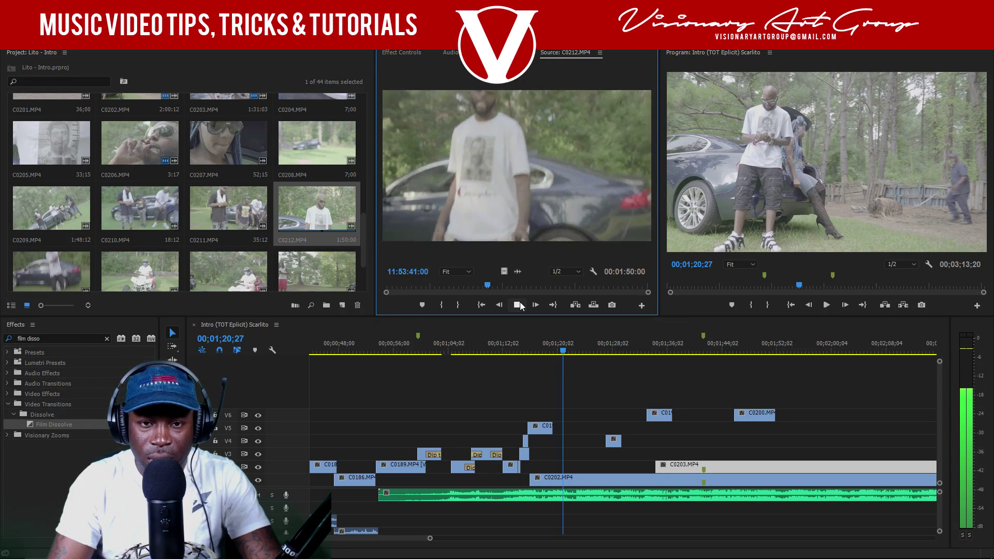
key("space")
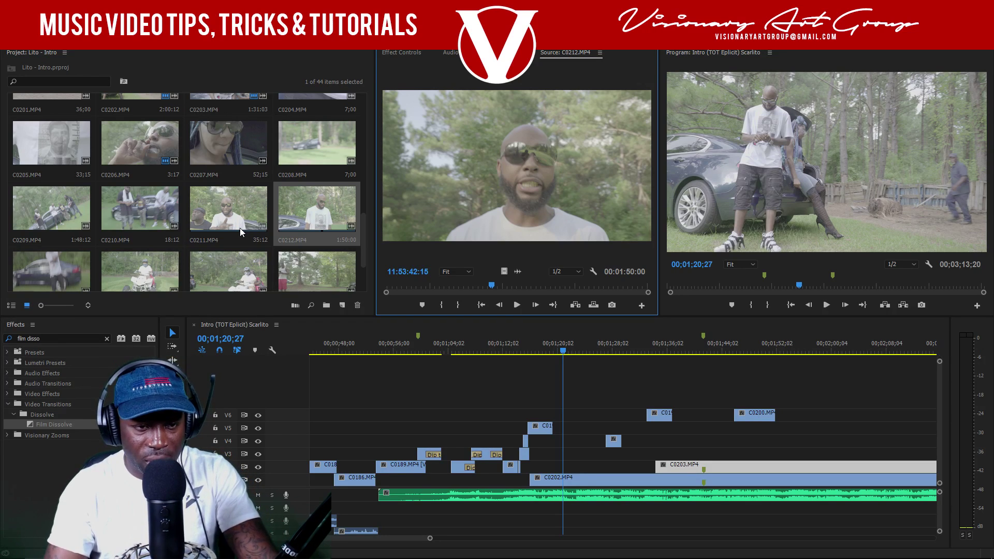
left_click(322, 223)
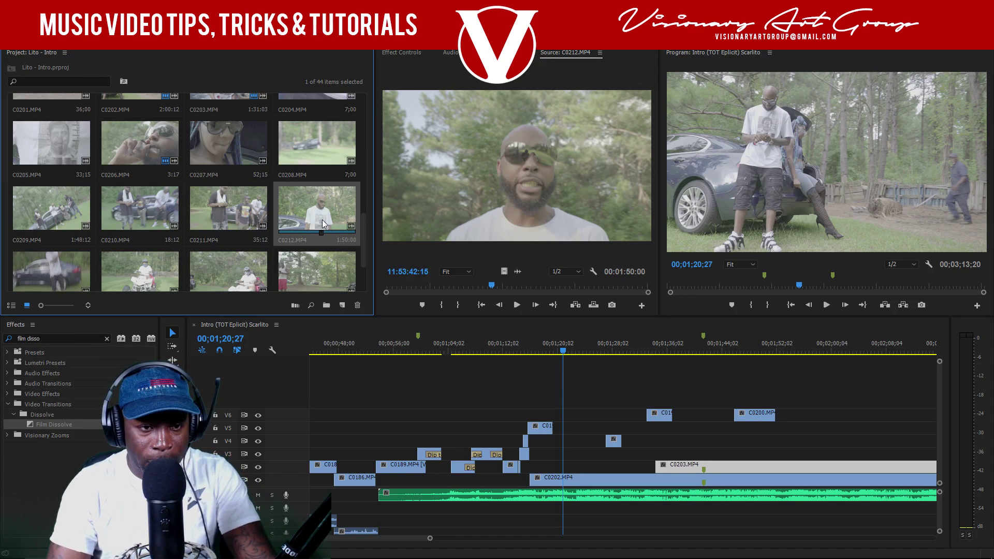
left_click(423, 292)
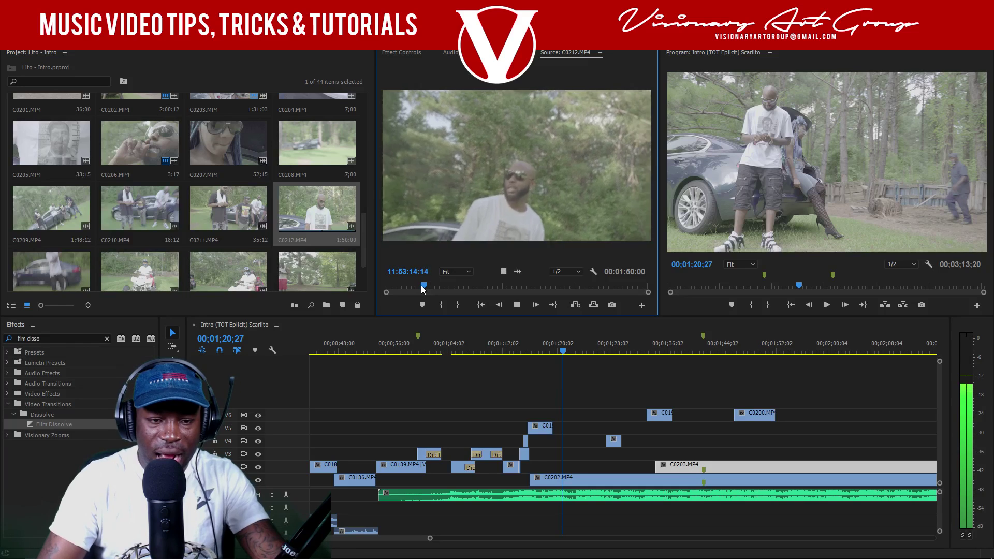
key("space")
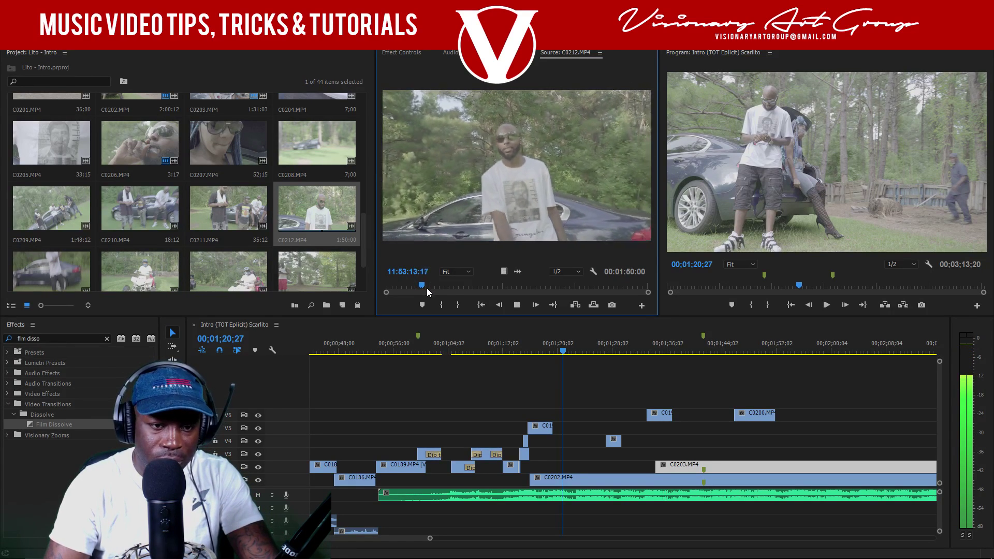
left_click(440, 286)
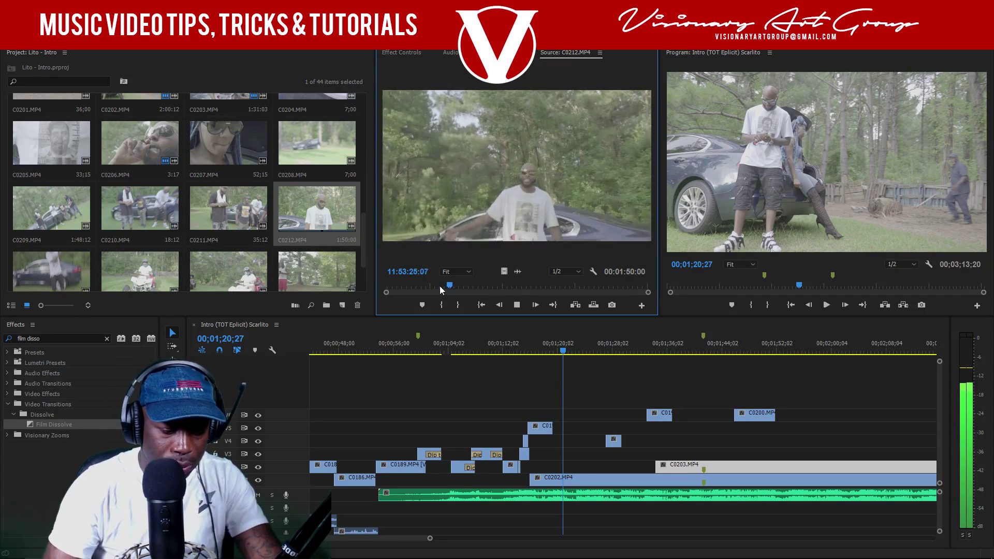
- Add a marker to C0212.MP4 at about 11:53:27:07 and set its In point at 11:53:22:04
key("m")
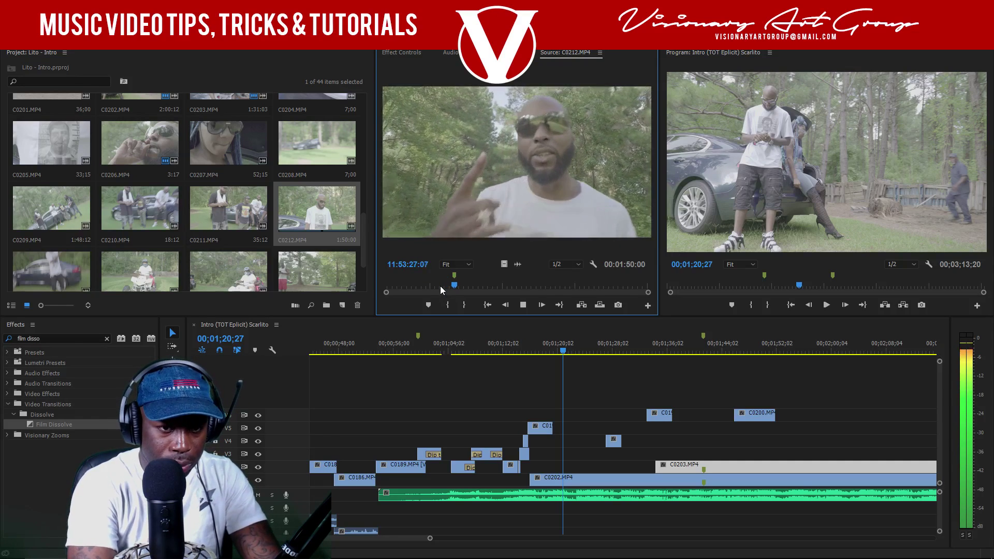
left_click(440, 285)
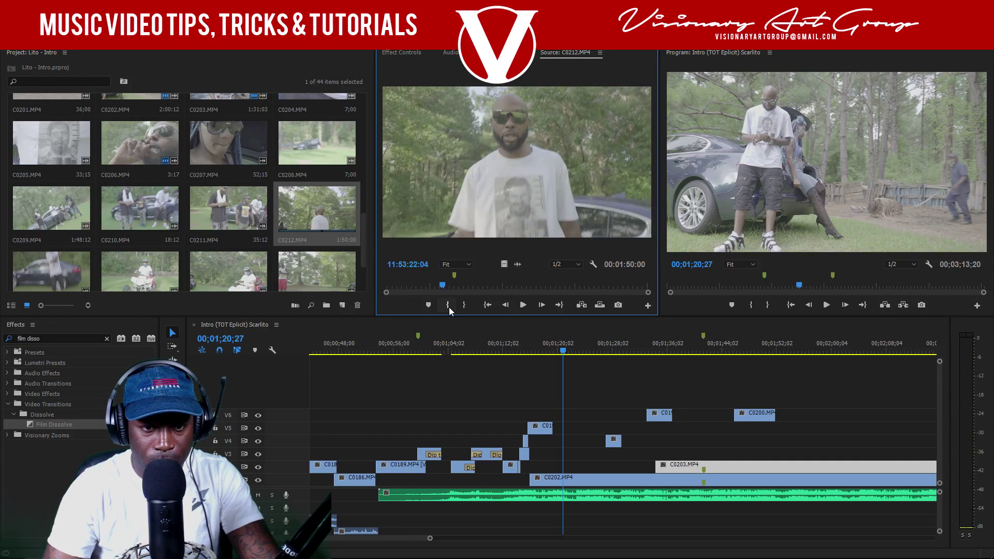
left_click(448, 304)
- Place only the video of the marked C0212.MP4 range on track V3 near 00;01;36 and scale it to frame size
left_click_drag(505, 265, 717, 452)
right_click(722, 453)
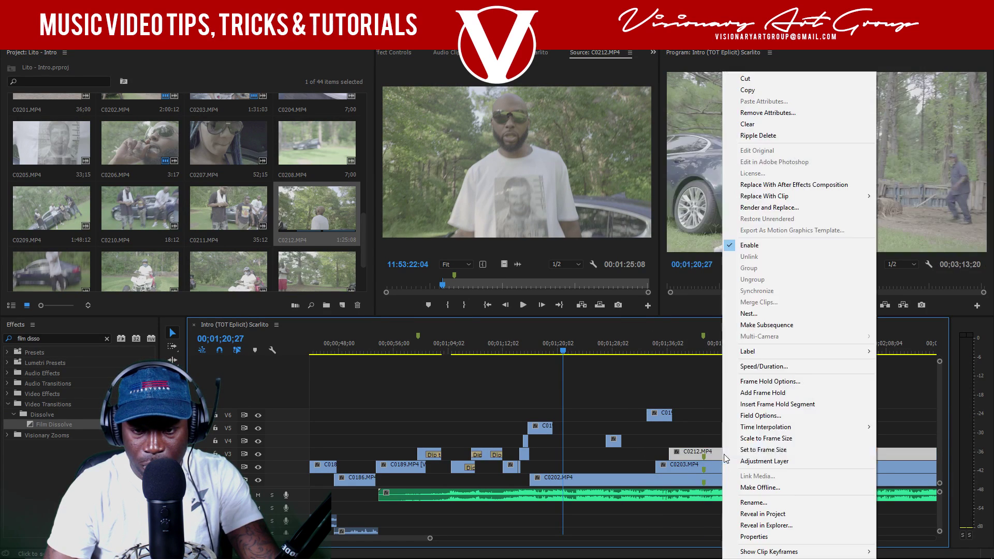
left_click(759, 440)
- Move the C0200.MP4 clip to track V5 near 00;02;00 and play back the C0212.MP4 footage from 00;01;46;27
left_click(685, 349)
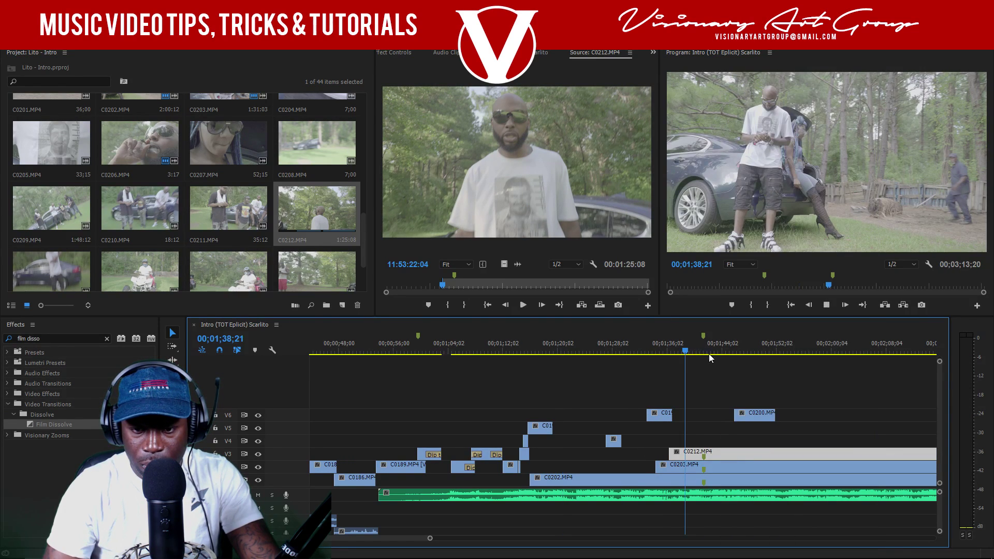
key("space")
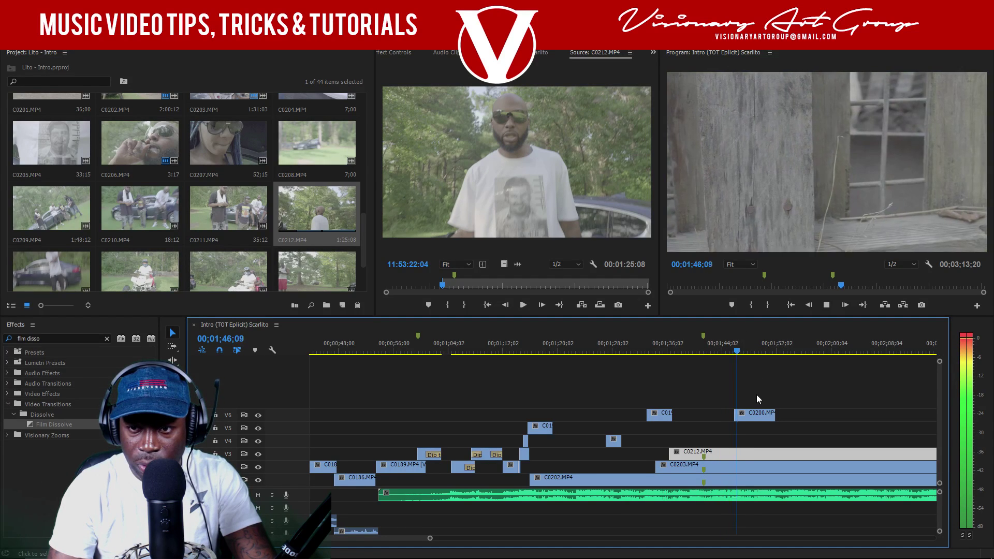
left_click_drag(754, 415, 852, 427)
left_click(741, 352)
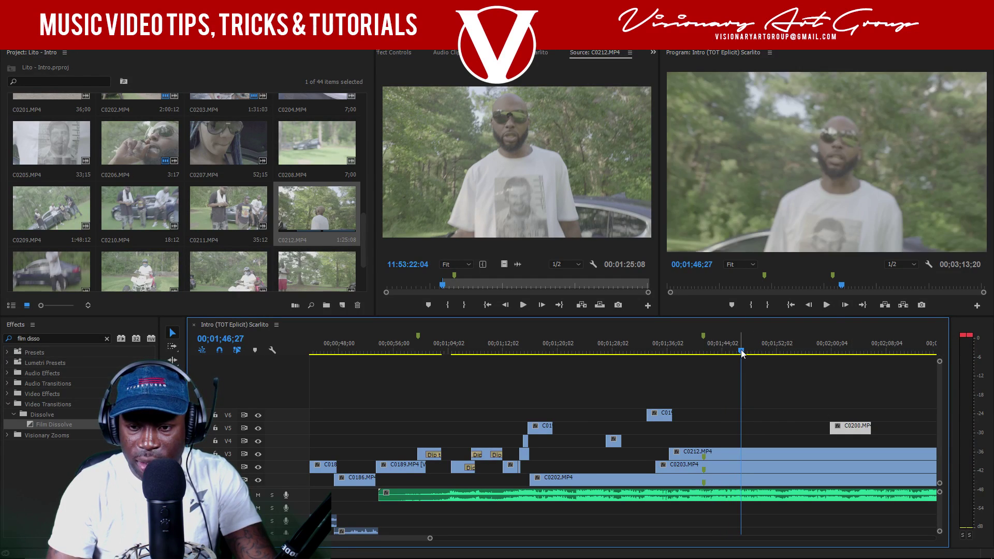
key("space")
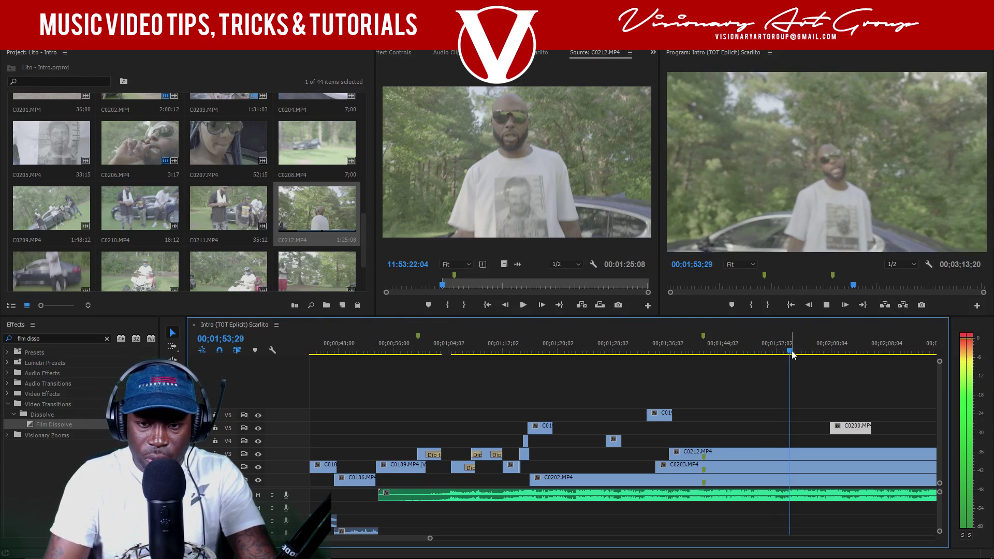
key("space")
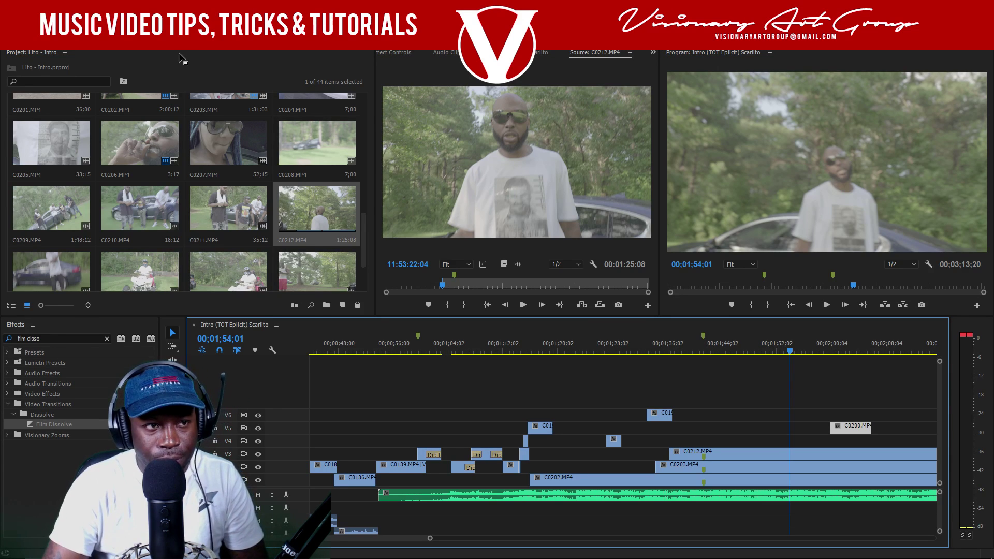
- Examine the H.264 media export settings, including bitrate encoding with target and maximum bitrates, and close them without exporting
left_click(12, 6)
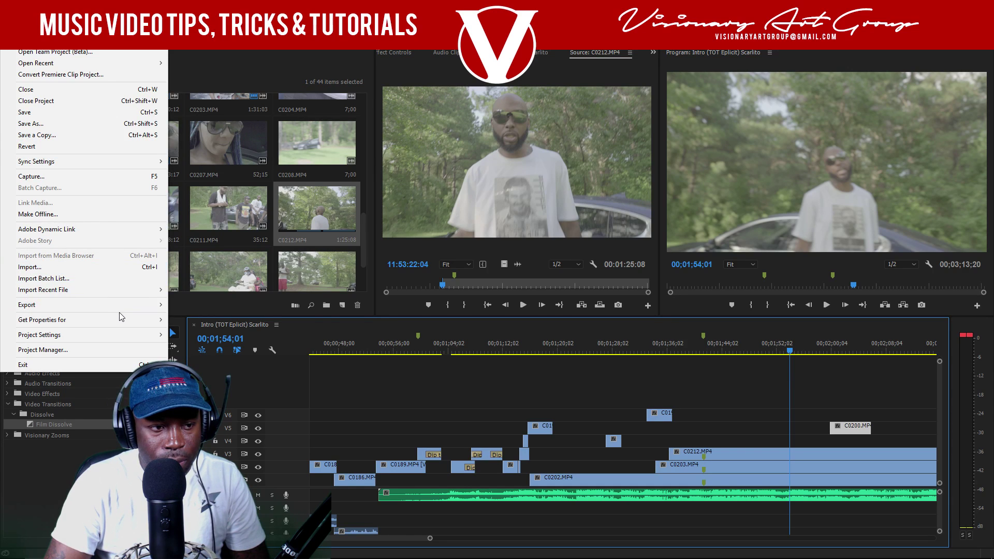
mouse_move(150, 310)
left_click(193, 305)
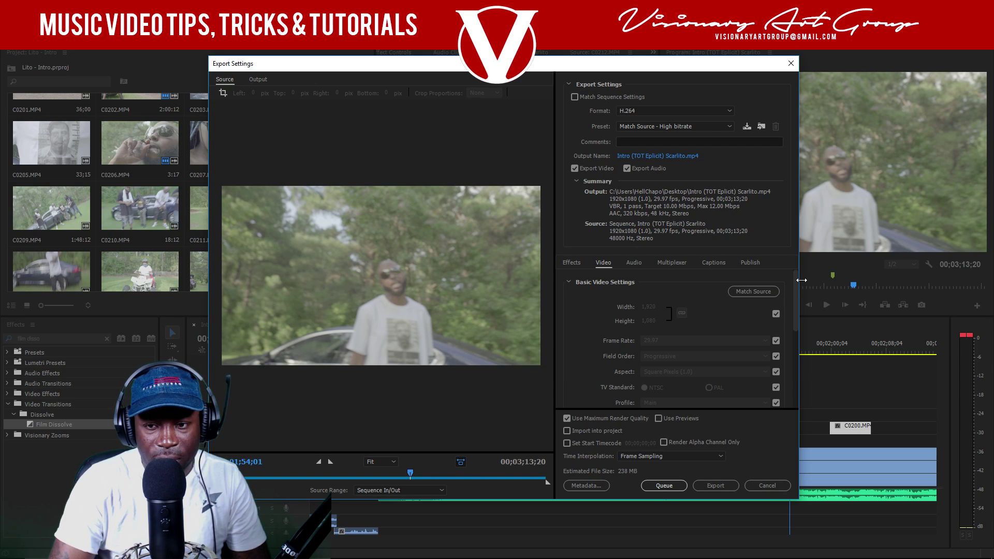
left_click_drag(794, 284, 795, 338)
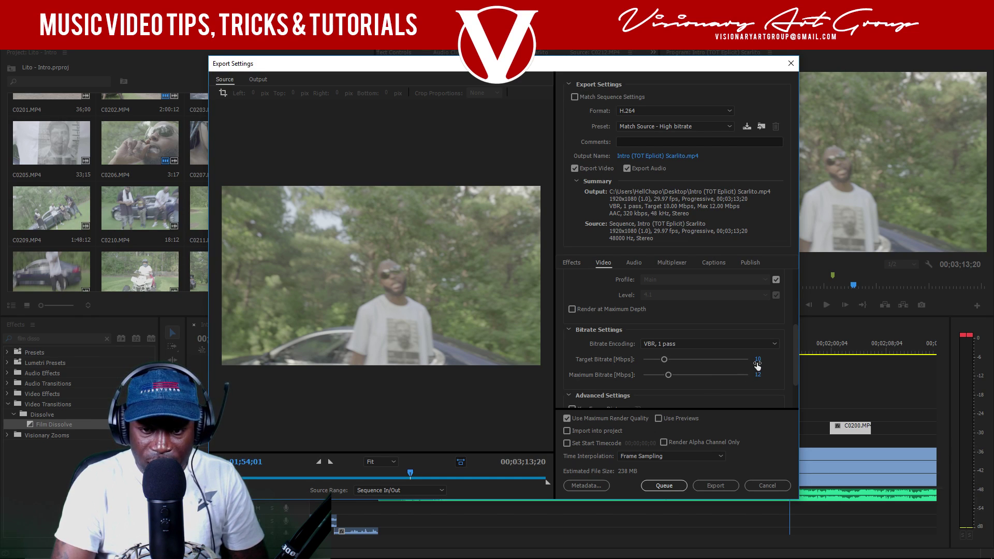
left_click_drag(796, 346, 797, 350)
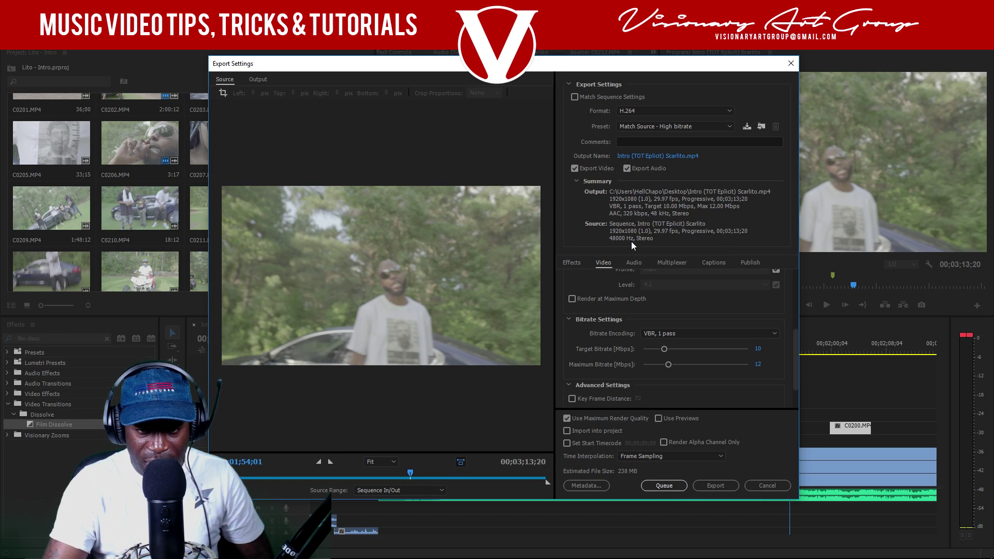
left_click(746, 487)
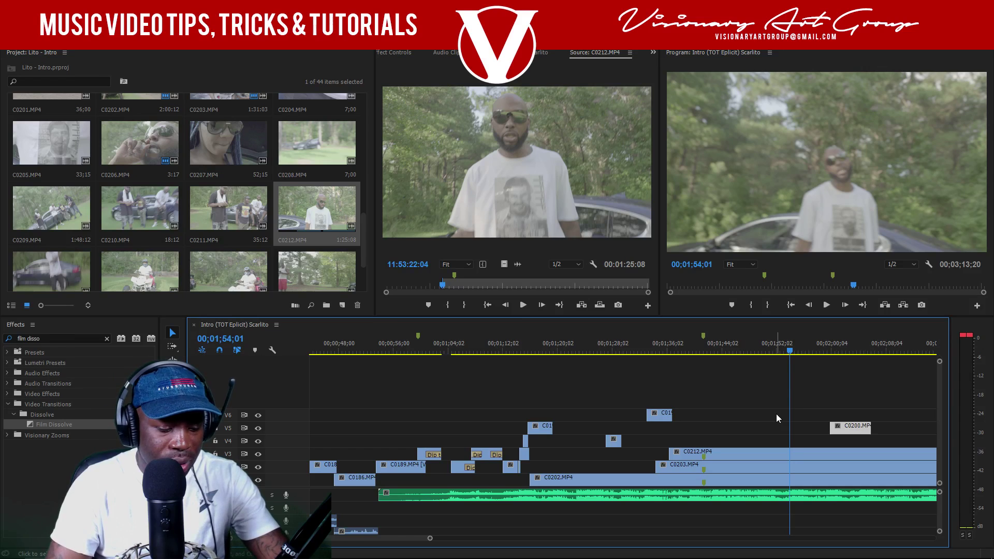
- Play the sequence from about 00;01;33 to review the cut before C0212.MP4
left_click(821, 352)
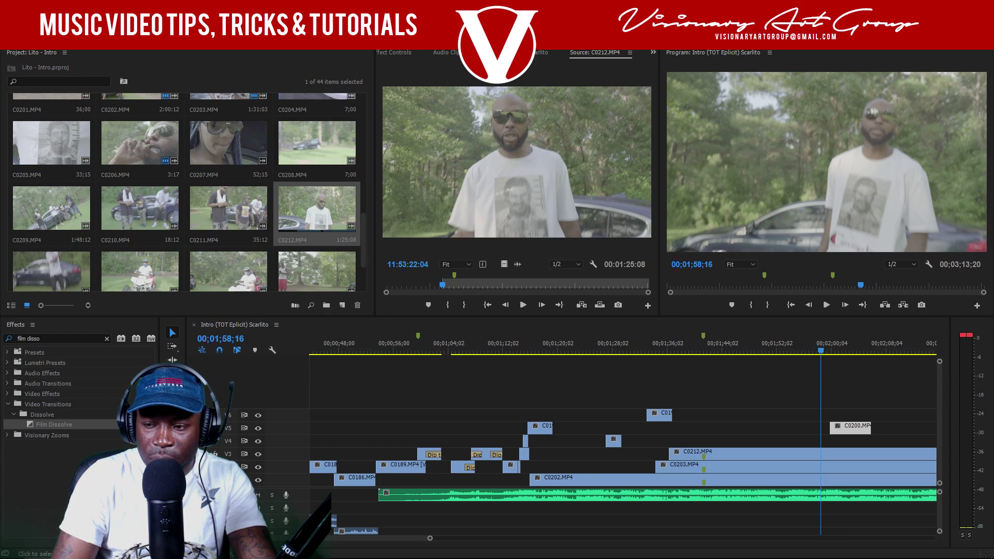
left_click(644, 350)
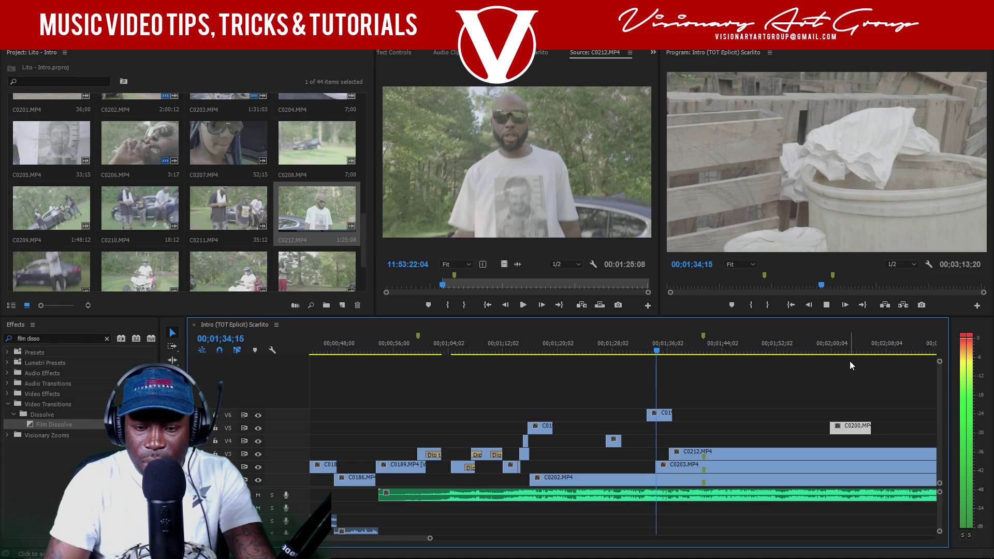
key("space")
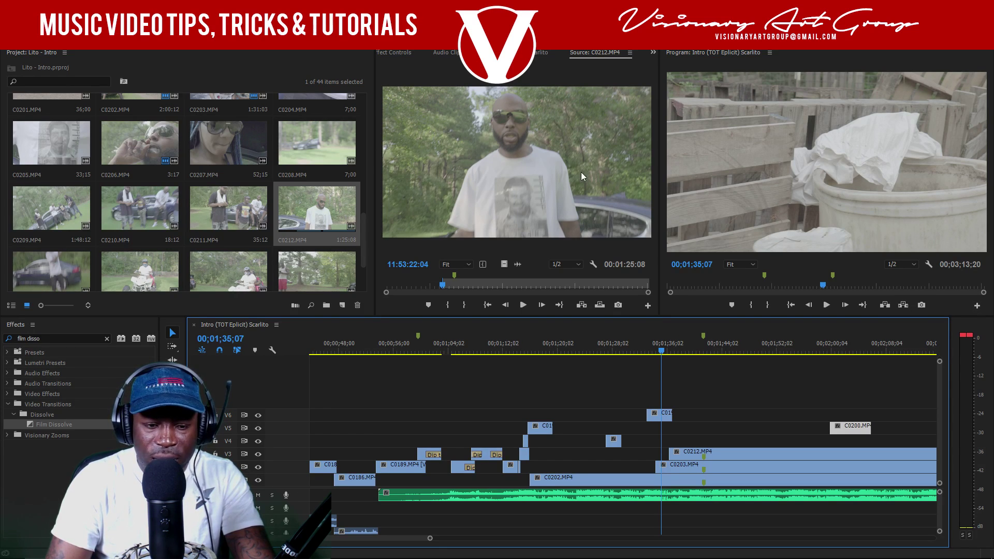
- Select the music track clip, save the project and play the sequence in short bursts up to 00;01;37;12
left_click(576, 498)
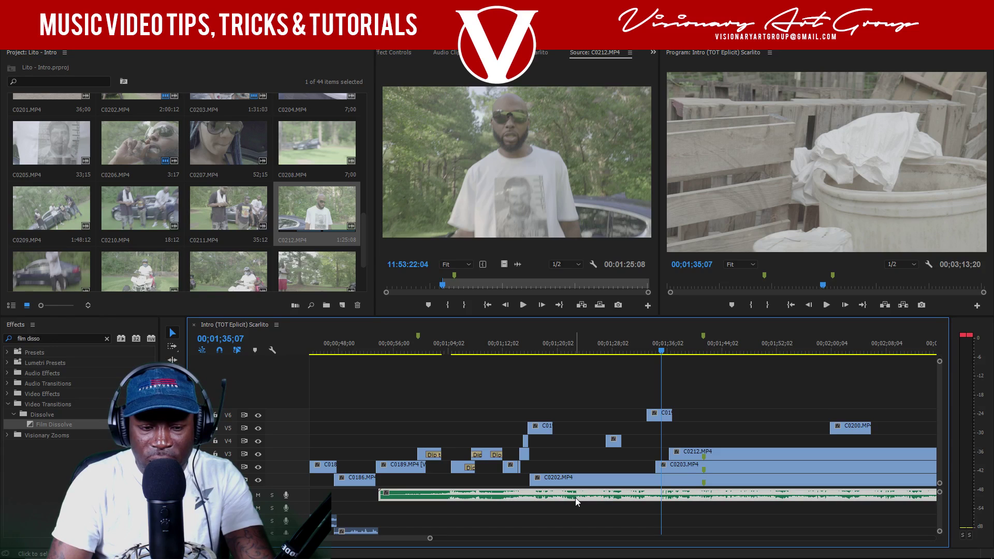
key("ctrl+s")
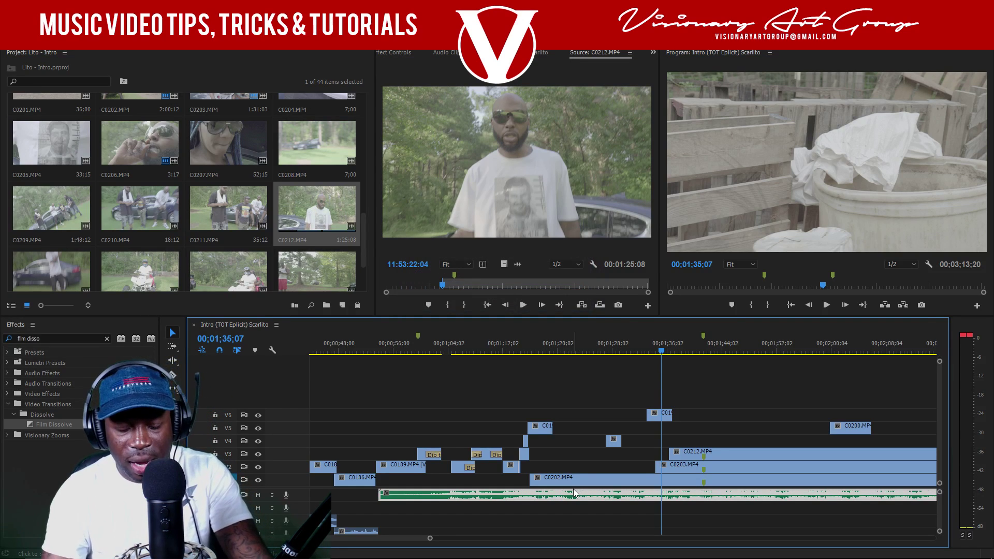
key("space")
key("space")
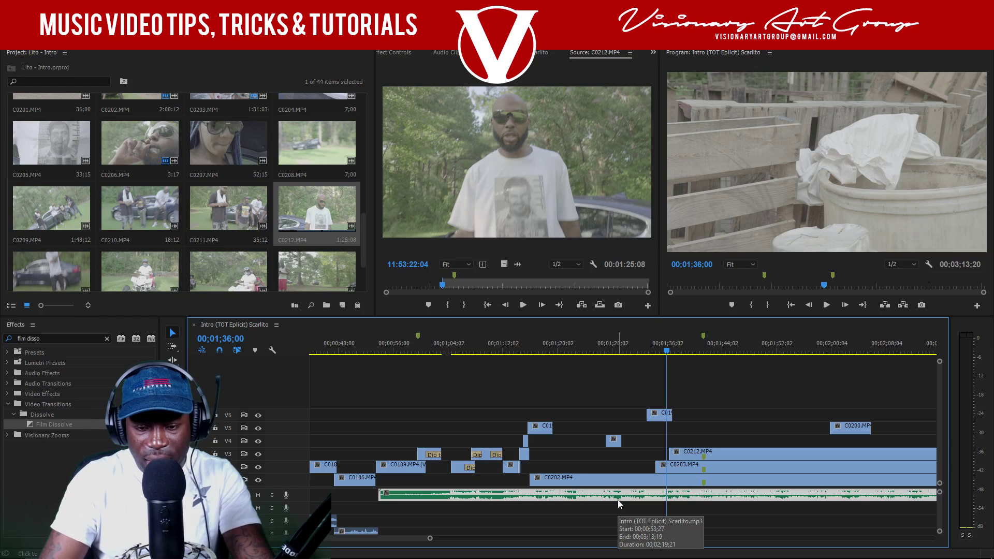
key("space")
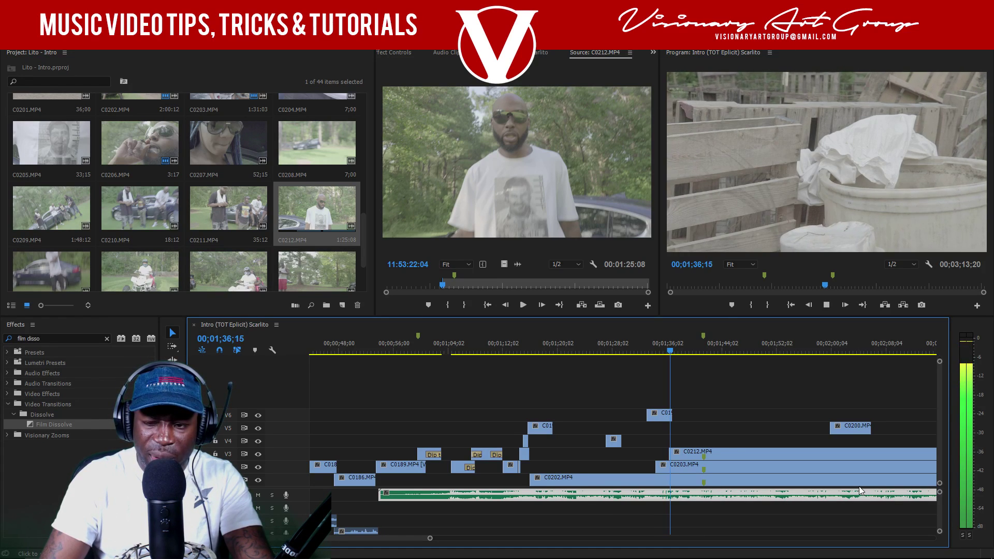
key("space")
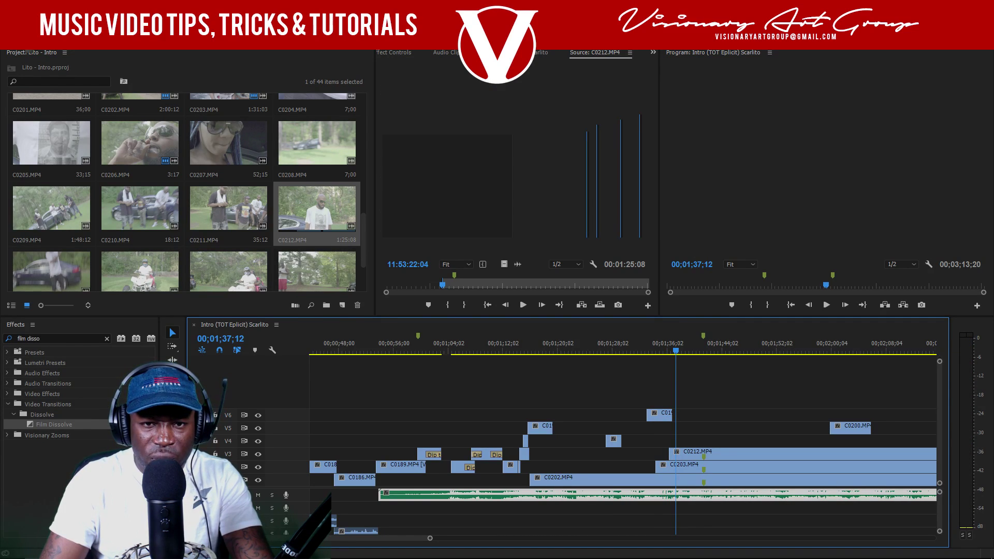
- Switch to the workspace with the large Effect Controls and back, and set the sequence playhead to 00;01;34;00
key("alt+shift+5")
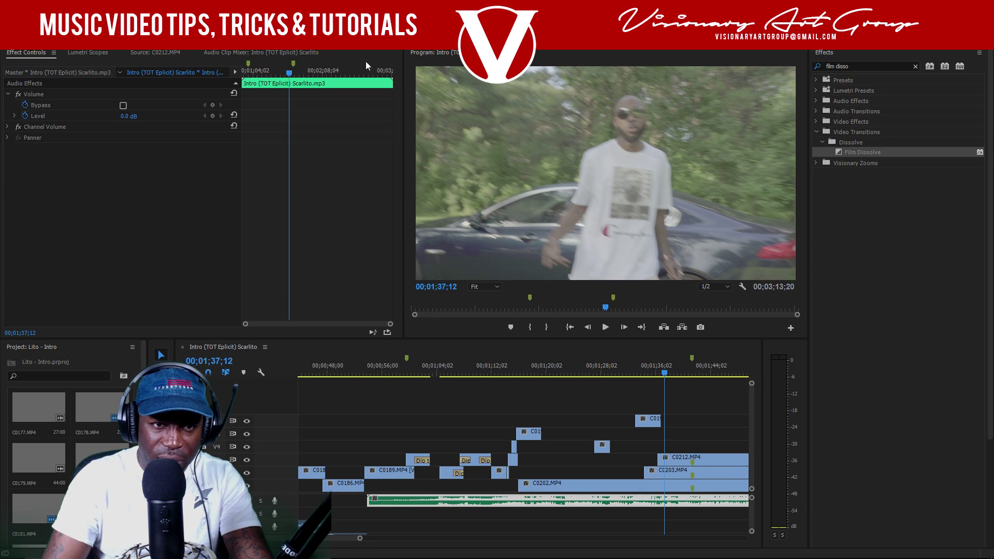
key("shift+t")
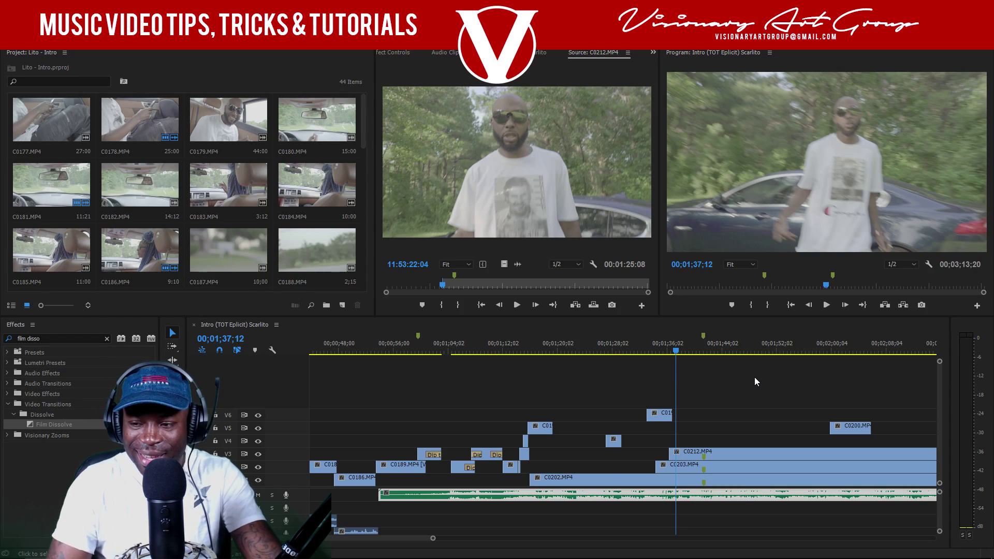
left_click(665, 346)
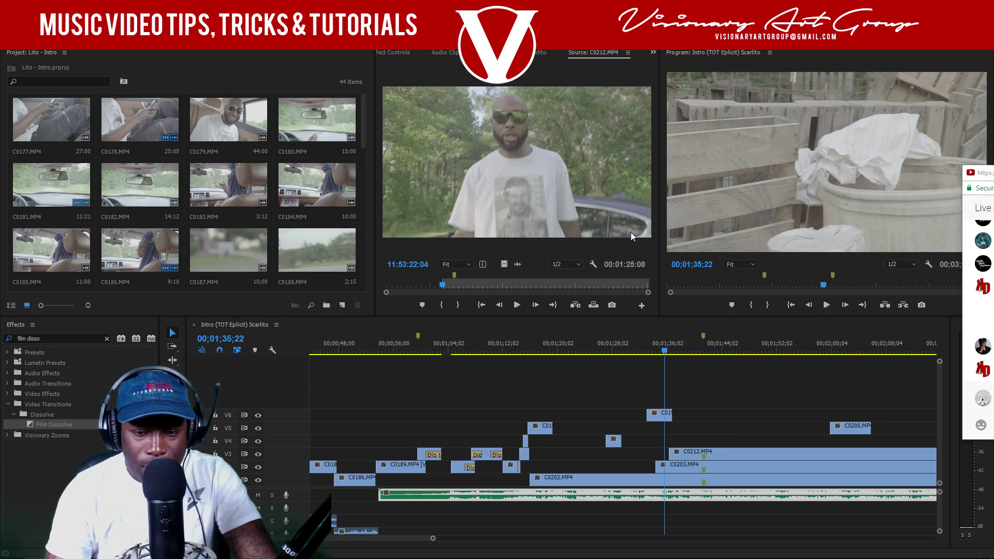
left_click(654, 350)
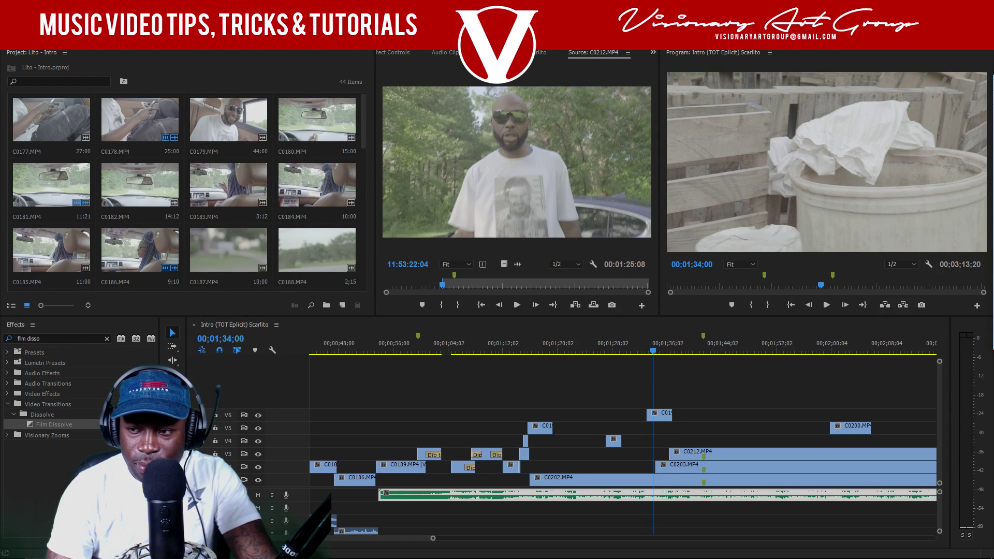
- Play the sequence from 00;01;34;00, about 00;01;24;12 and about 00;01;16 to review the shots over C0202.MP4
left_click(650, 348)
key("space")
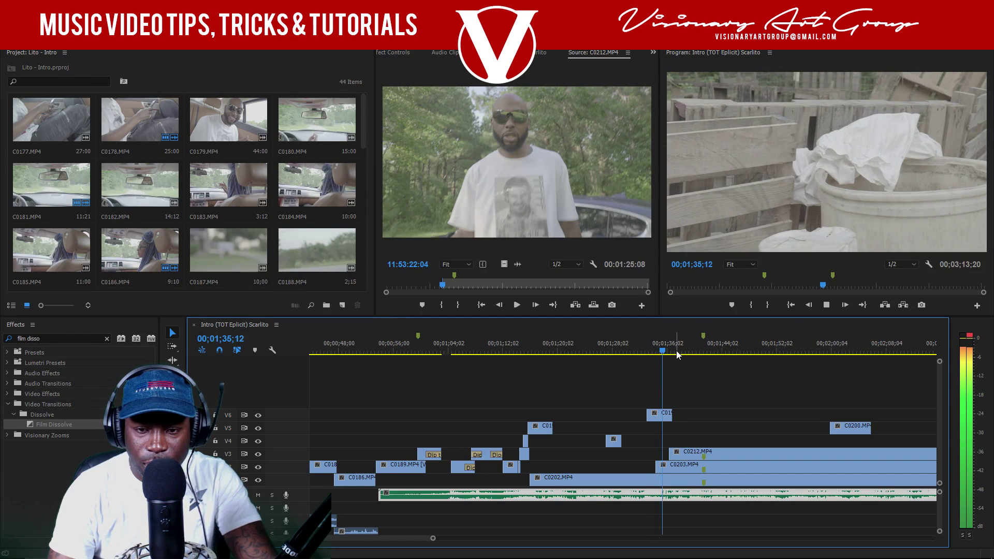
key("space")
left_click(587, 351)
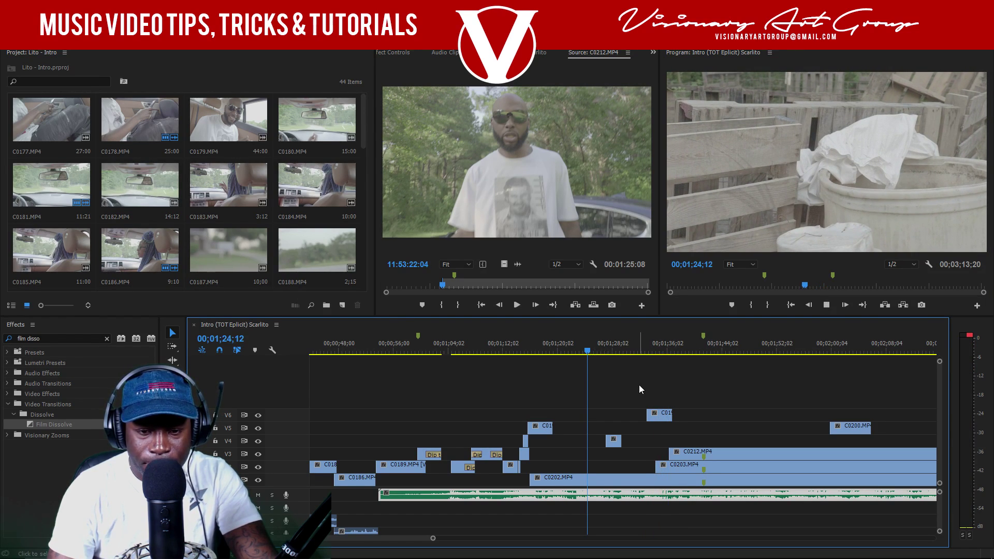
key("space")
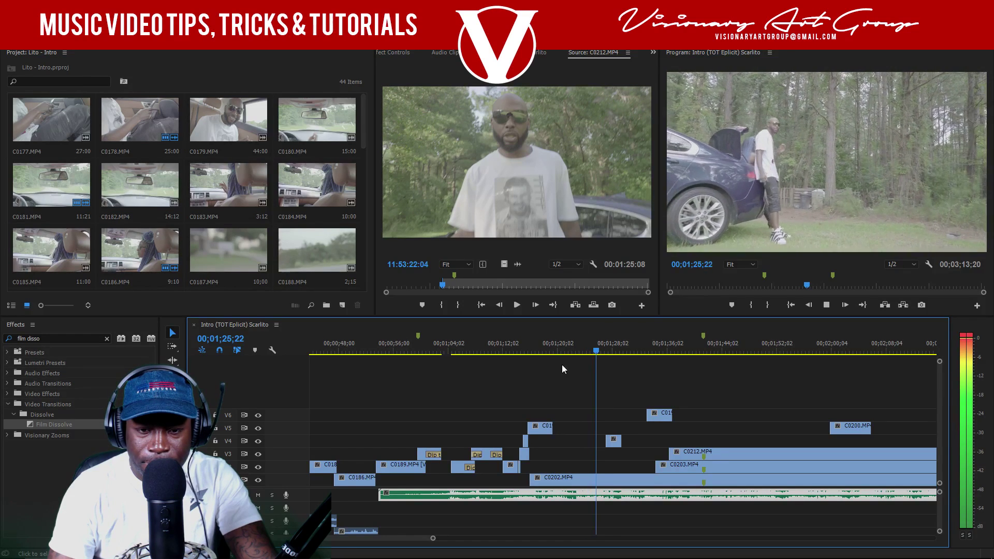
left_click(538, 351)
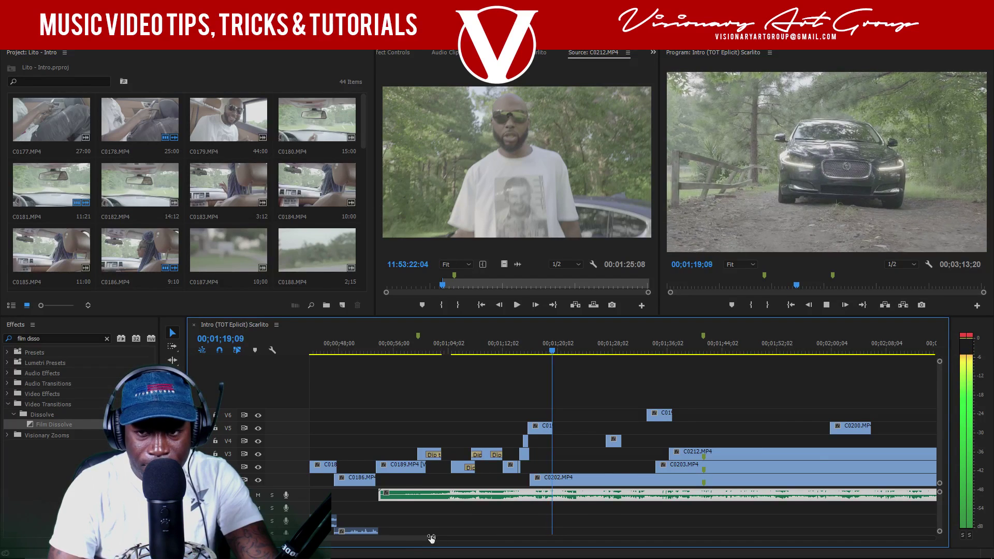
left_click_drag(432, 539, 395, 538)
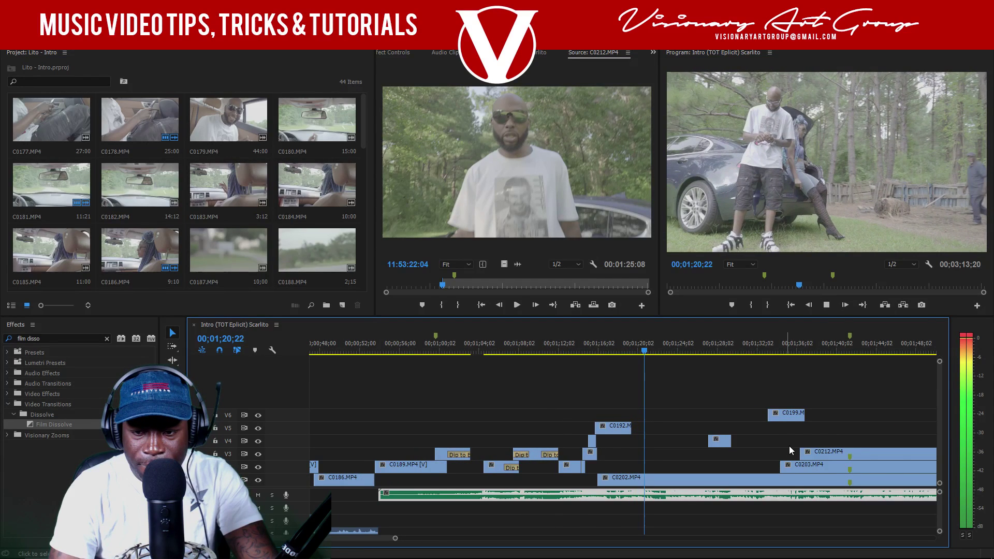
key("space")
- Move C0200.MP4 down to track V3 so it starts at about 00;01;21, play it against the music and save the project
left_click_drag(389, 539, 437, 539)
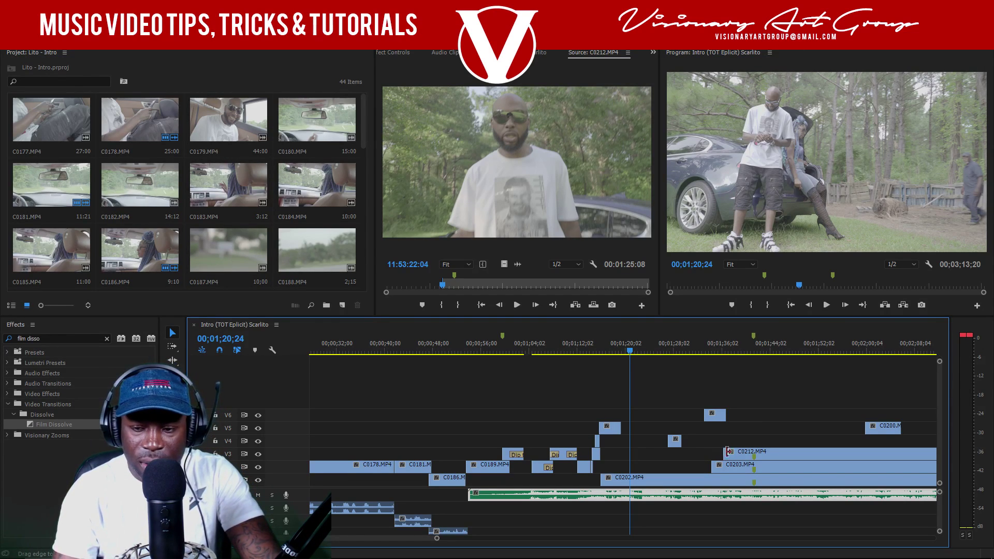
left_click_drag(875, 429, 649, 460)
left_click(604, 350)
key("space")
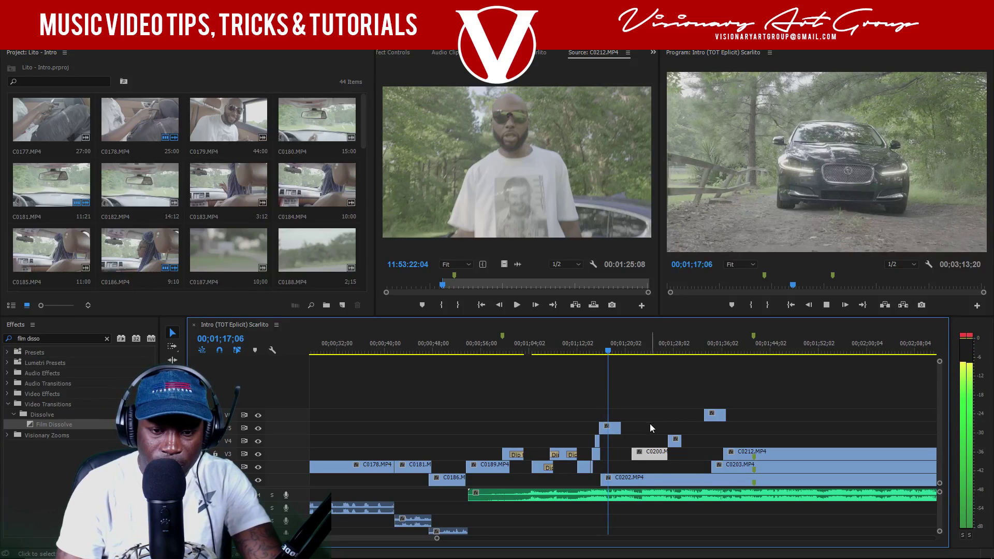
left_click_drag(436, 538, 404, 541)
key("space")
left_click_drag(669, 453, 663, 455)
left_click(638, 350)
key("space")
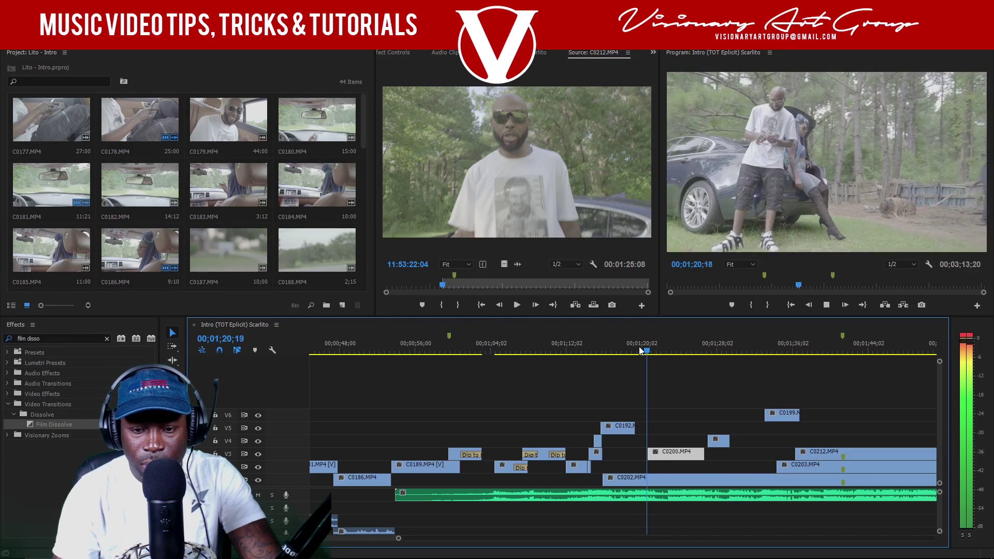
key("ctrl+s")
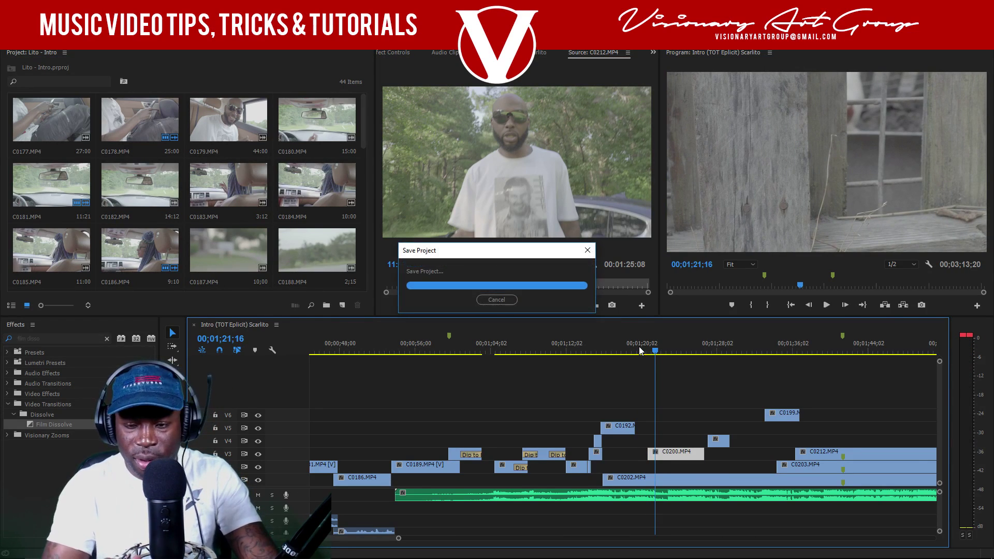
- Shift the short B-roll clip on track V4 to start at about 00;01;28 and save the project
key("space")
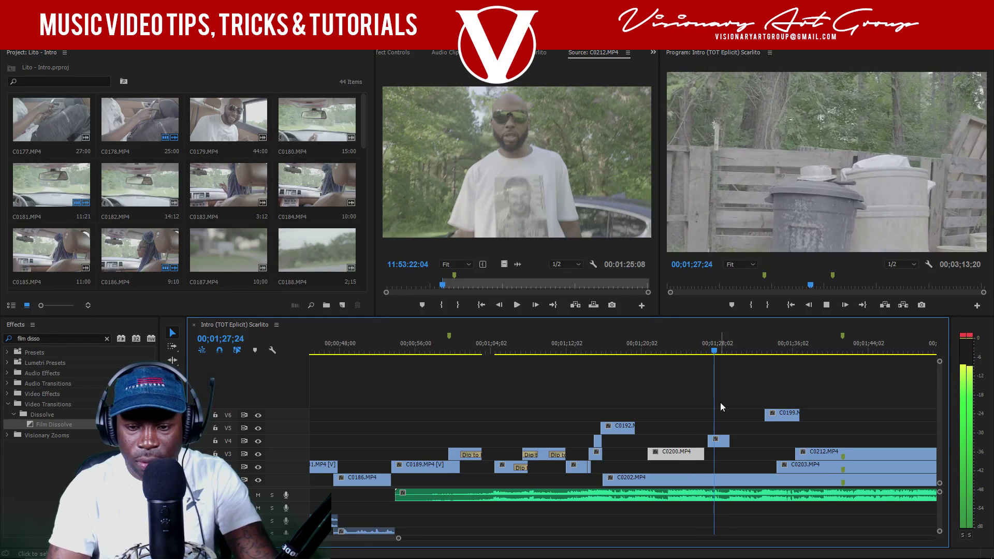
key("space")
left_click_drag(723, 447, 734, 447)
left_click(692, 353)
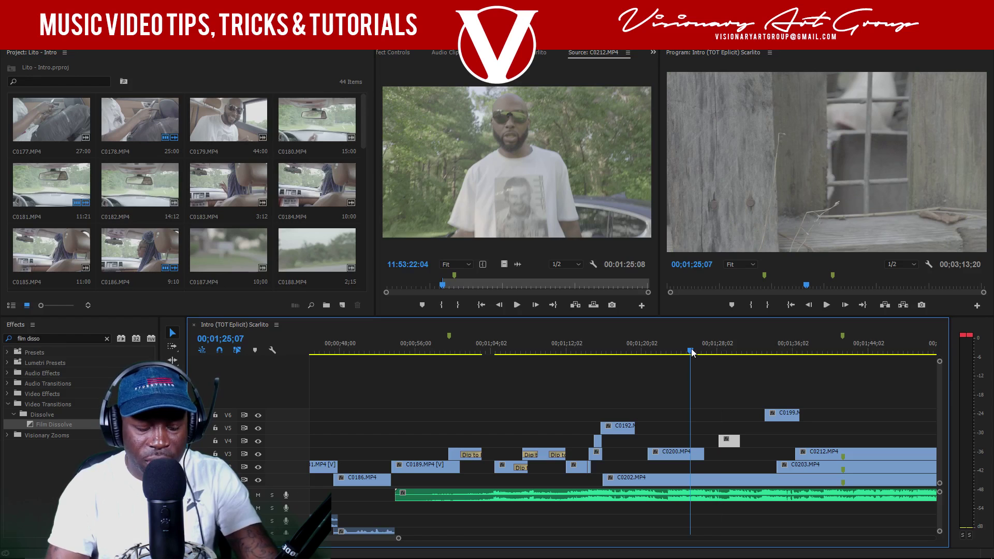
key("ctrl+s")
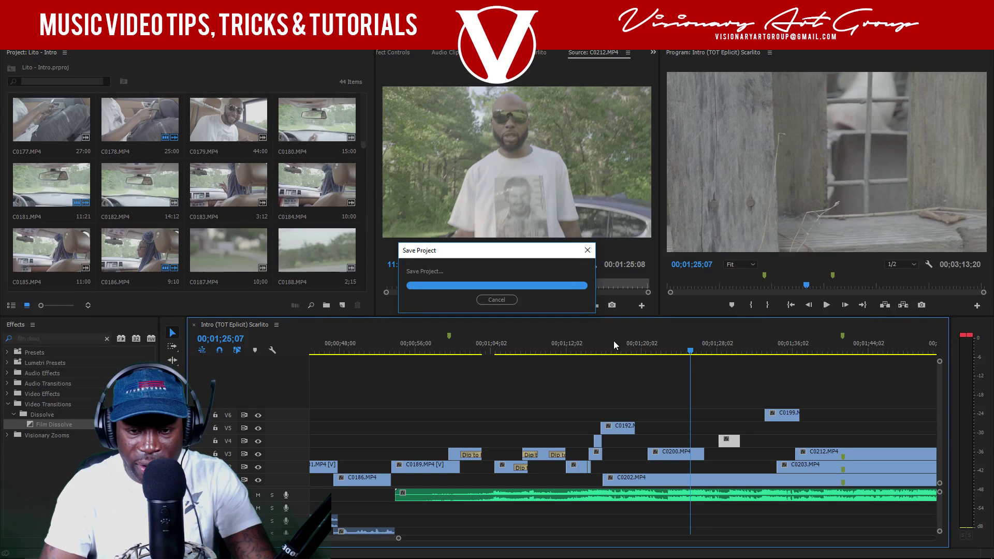
- Split C0202.MP4 on V1 into short segments between the end of C0192.MP4 and just after the start of C0200.MP4
key("space")
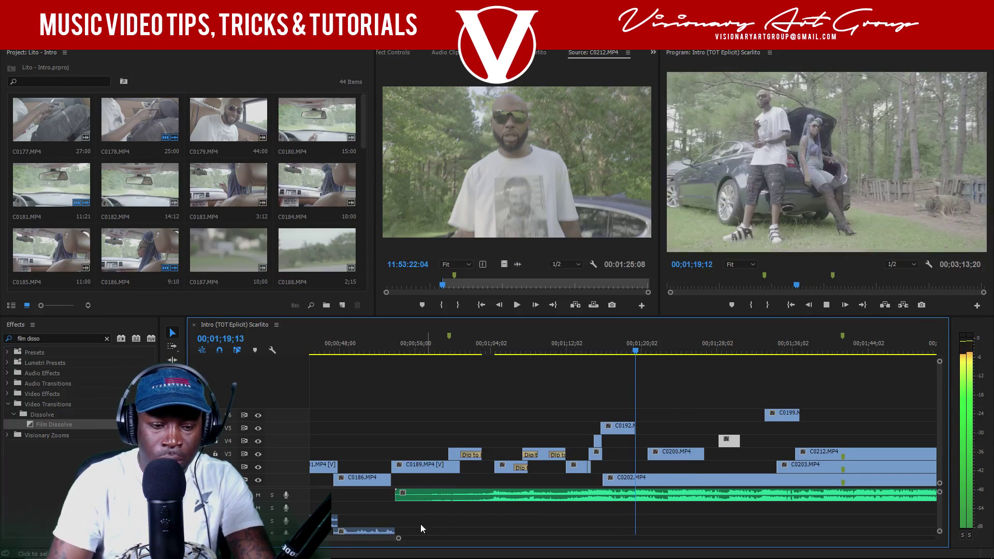
left_click_drag(401, 540, 380, 539)
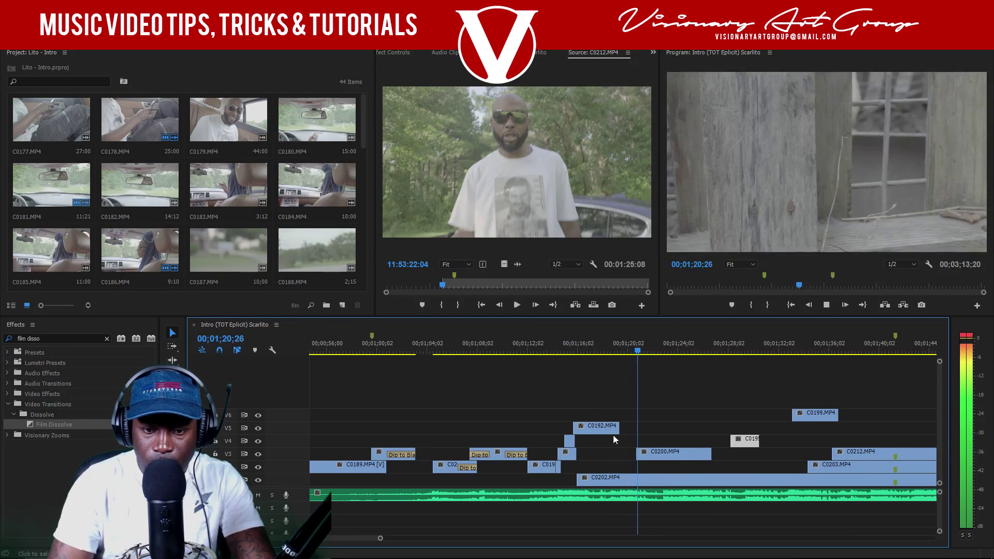
key("space")
key("c")
left_click(623, 478)
left_click(648, 477)
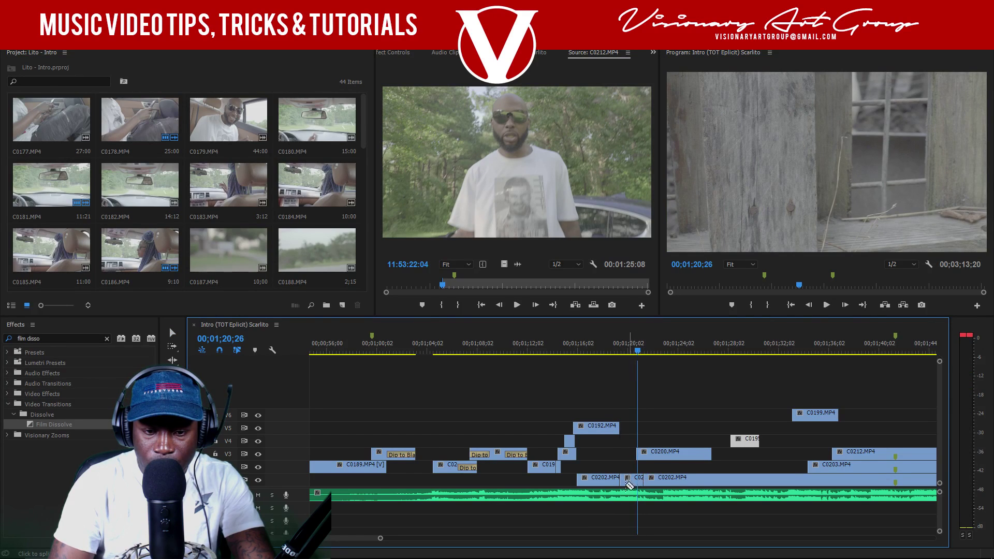
key("v")
left_click(627, 480)
- Set the first short C0202.MP4 segment's scale to 150 and vertical position to 697, and play it
left_click(387, 53)
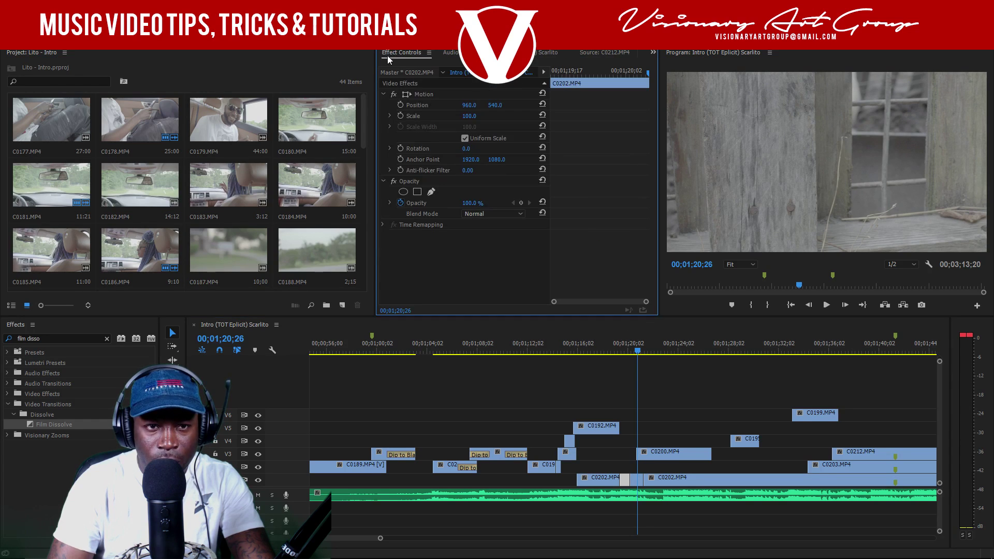
left_click(469, 116)
type("150")
key("Return")
left_click(615, 346)
key("space")
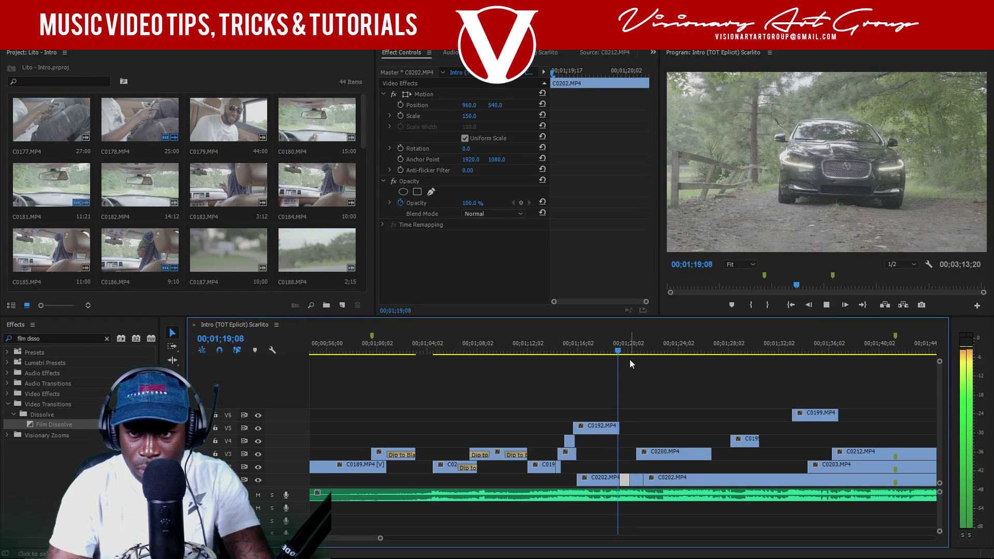
key("space")
left_click_drag(495, 106, 514, 150)
left_click(604, 350)
key("space")
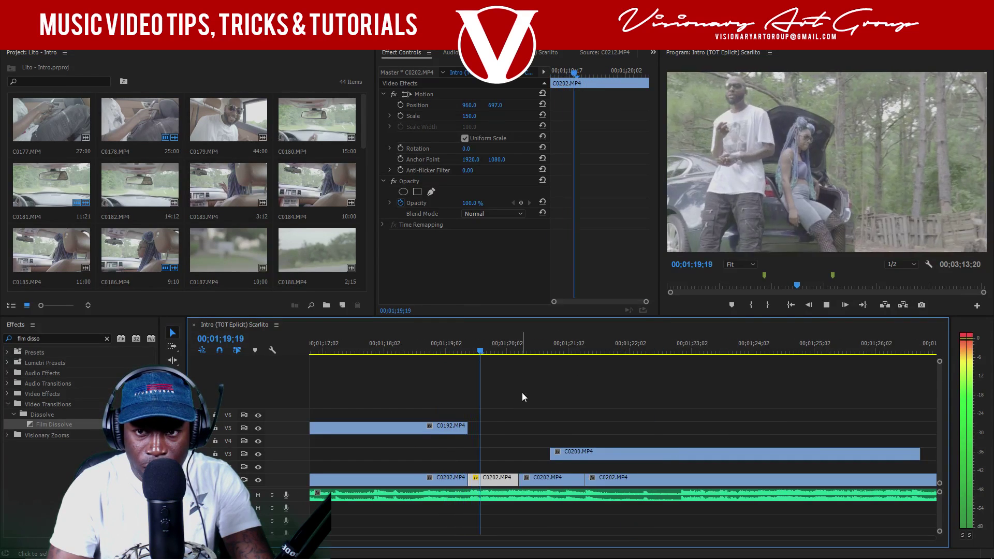
- Move the cut at the end of the enlarged C0202.MP4 segment to 00;01;20;03 and replay the punch-in
key("space")
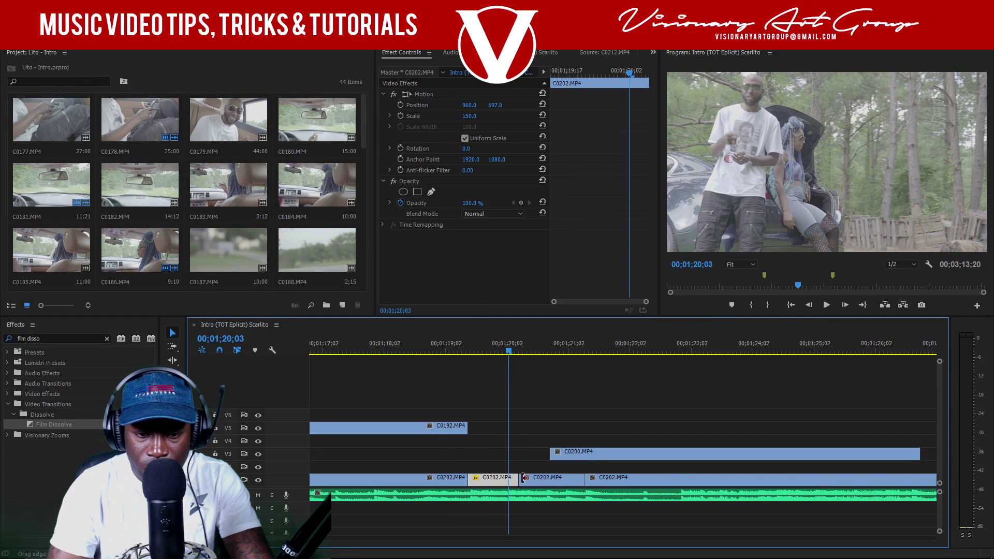
left_click_drag(518, 480, 512, 480)
left_click(471, 345)
key("space")
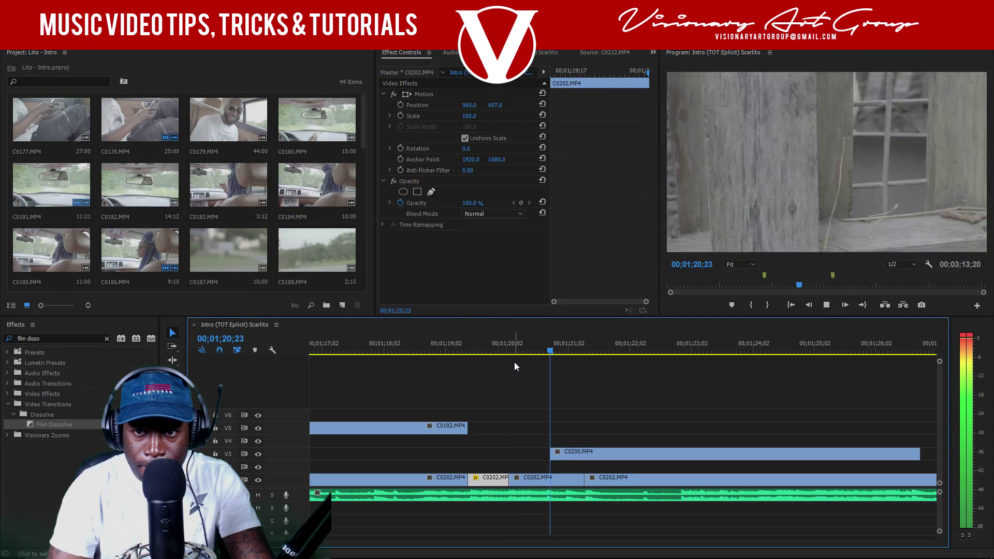
left_click(499, 343)
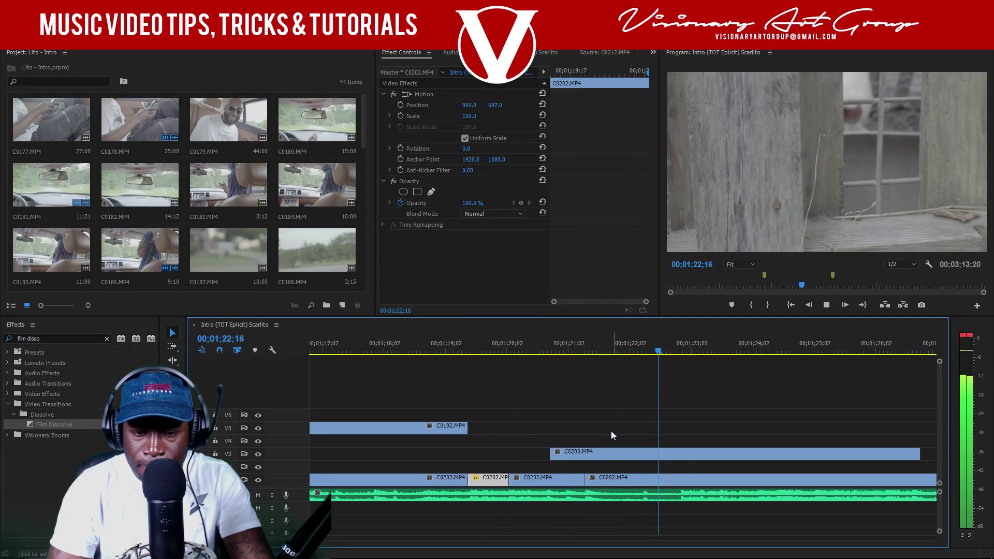
- Trim the beginning of C0200.MP4 on V3, move it to start at about 00;01;20;18 and play it
left_click_drag(549, 454, 636, 453)
left_click_drag(691, 453, 573, 453)
key("Up")
key("space")
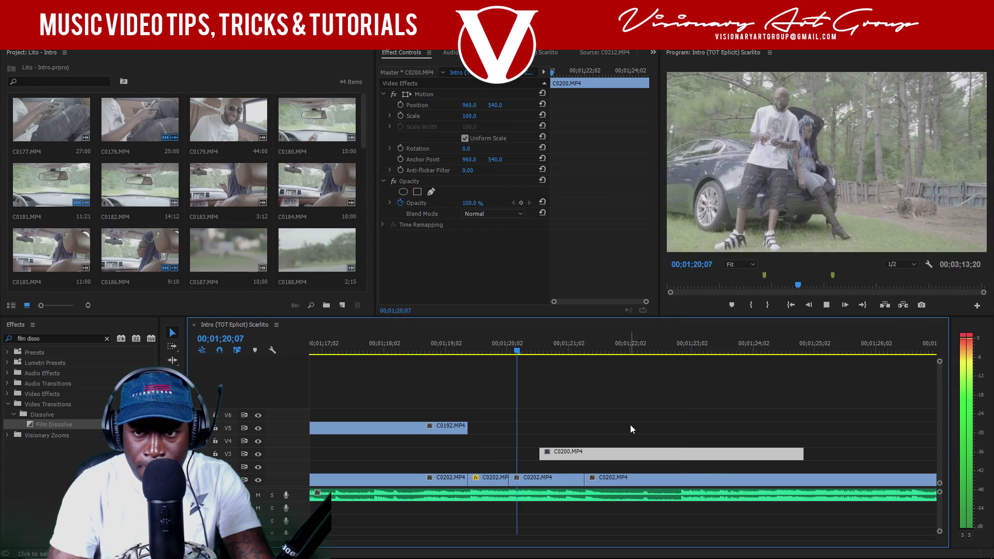
key("space")
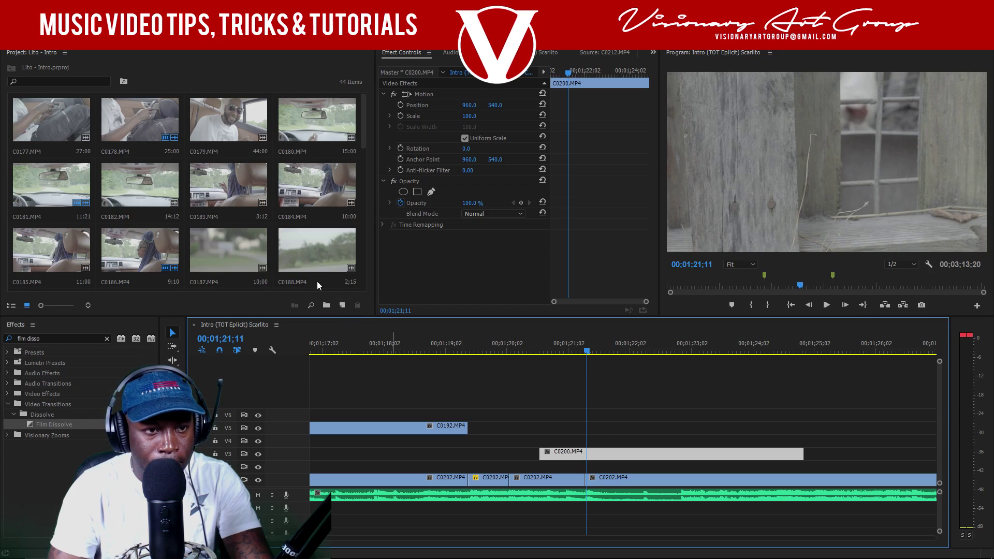
- Move the sequence playhead to 00;01;35;15, then open source clips C0204.MP4 and C0207.MP4 for viewing
left_click_drag(319, 539, 375, 546)
left_click_drag(716, 352, 782, 352)
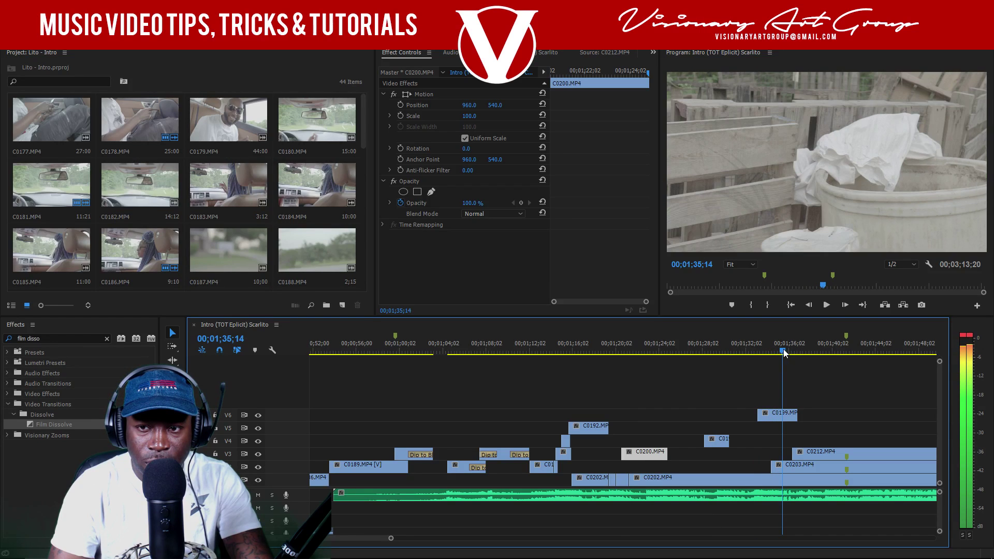
scroll(218, 218, "down", 3)
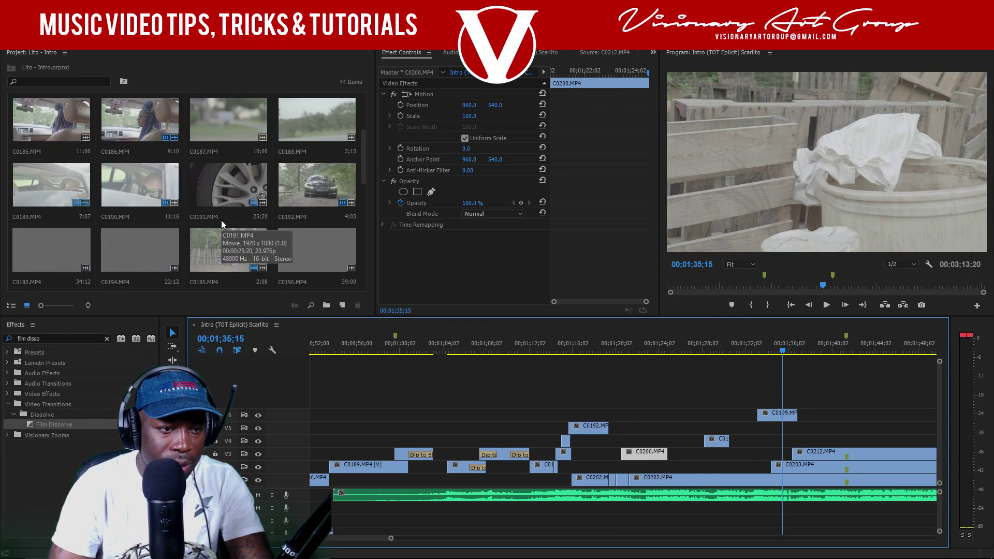
scroll(301, 244, "down", 2)
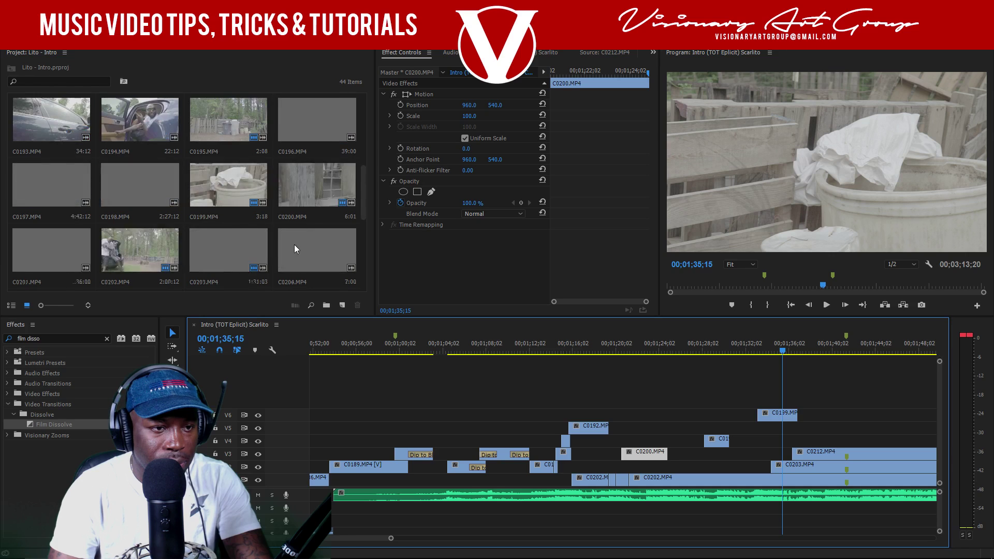
double_click(314, 194)
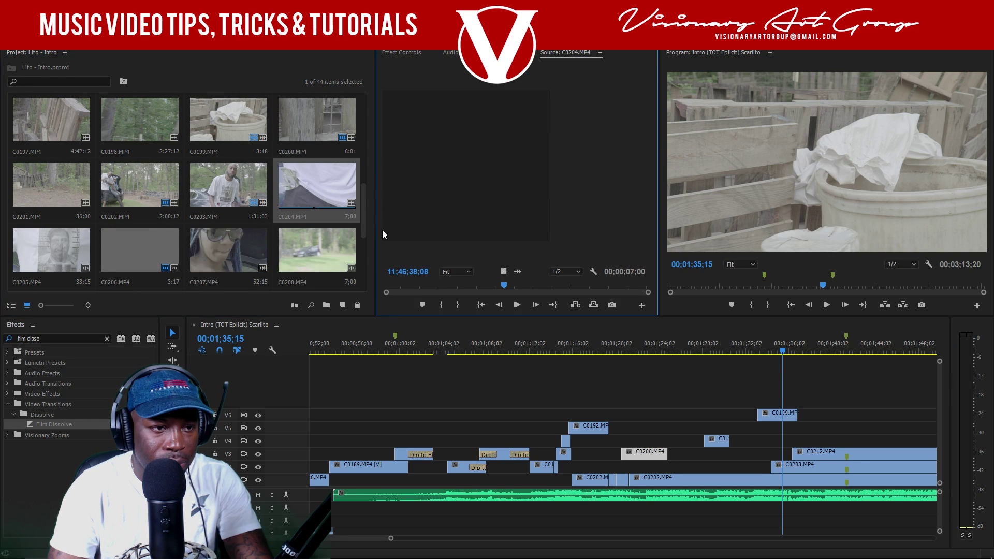
double_click(225, 256)
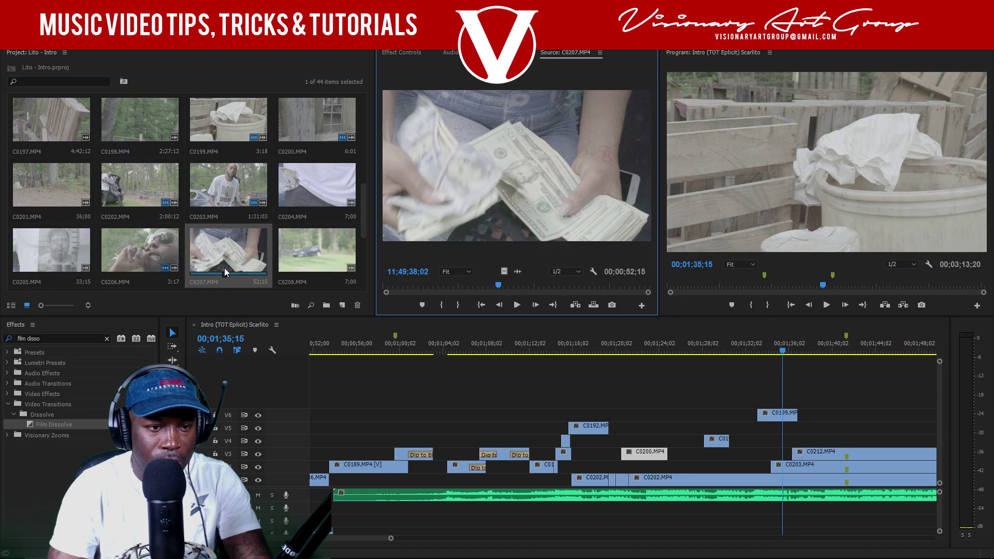
- Interpret the footage of C0207.MP4 at a frame rate of 23.976 fps
right_click(229, 283)
mouse_move(293, 189)
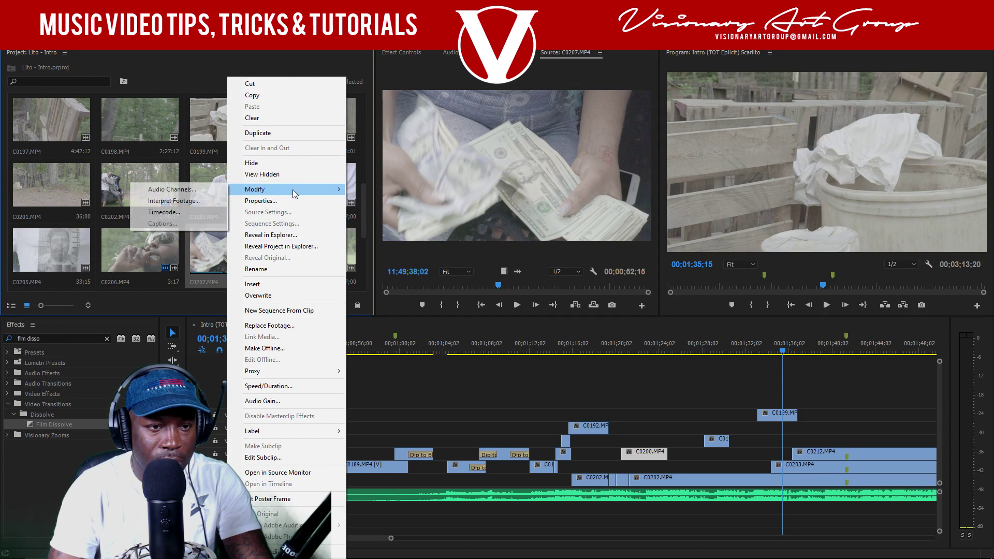
left_click(205, 202)
left_click(402, 166)
type("23.976")
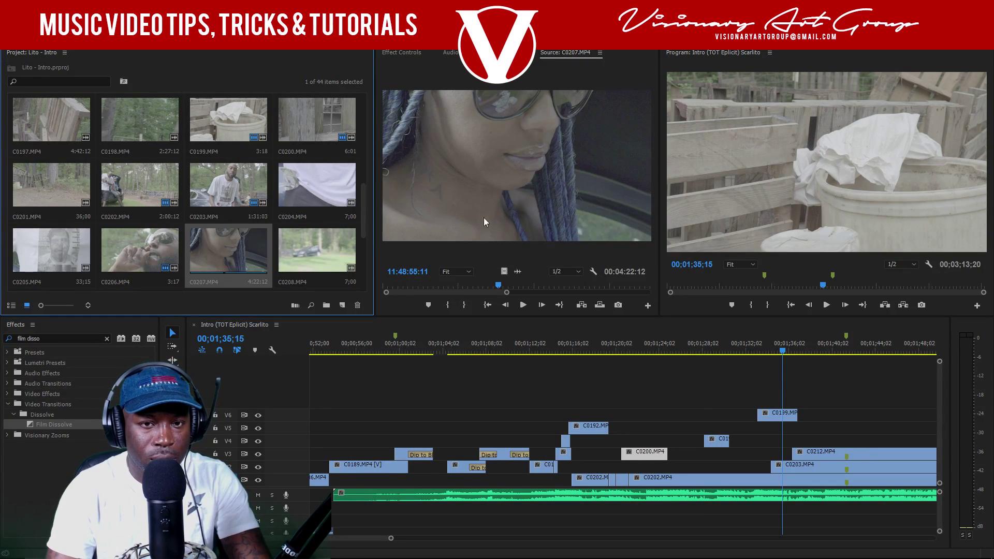
- Mark a 3;02 range of the woman's close-up in C0207.MP4 and place its video on track V6 at about 00;01;39
left_click(507, 295)
left_click_drag(507, 295, 492, 288)
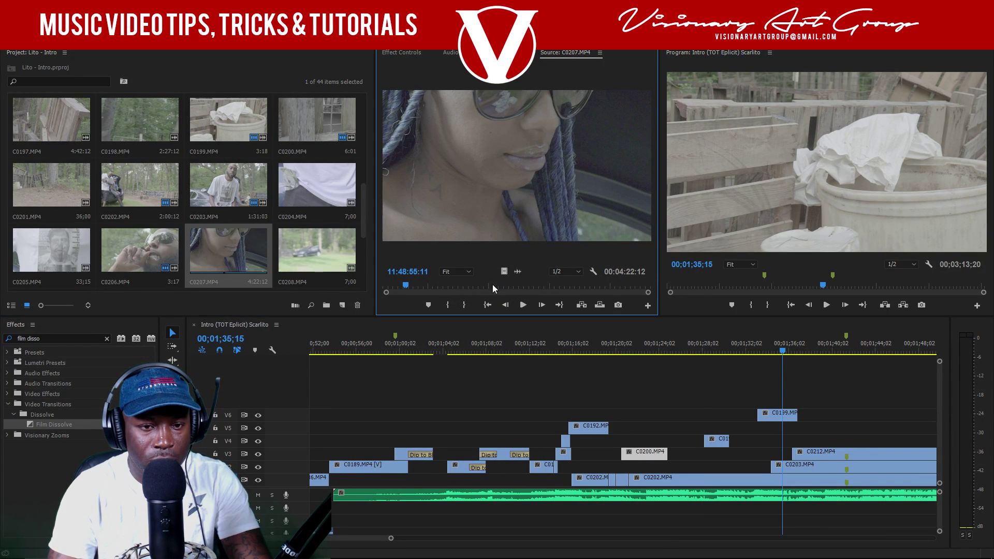
left_click(445, 306)
mouse_move(419, 286)
left_mouse_down()
mouse_move(437, 288)
mouse_move(393, 286)
mouse_move(421, 286)
mouse_move(406, 288)
left_mouse_up()
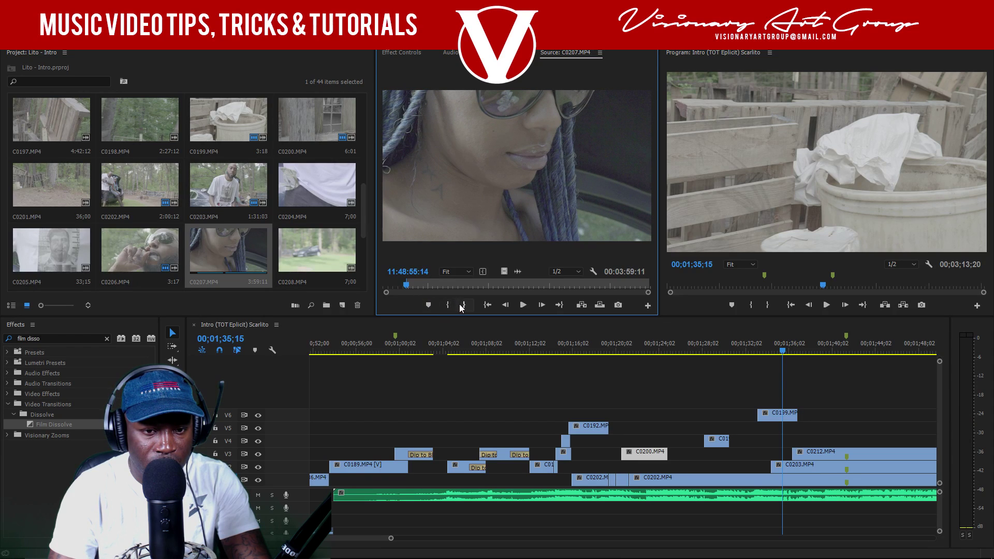
key("space")
key("space")
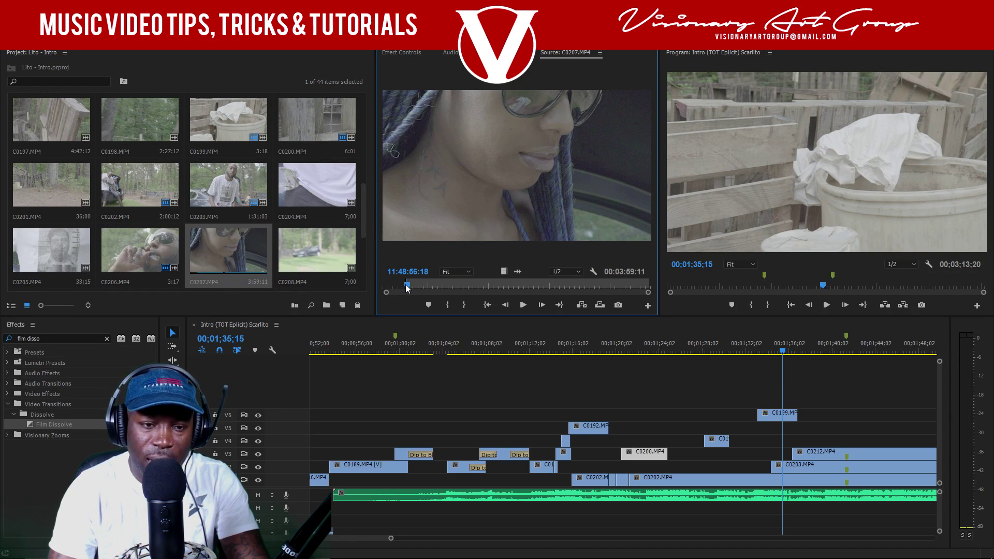
left_click_drag(406, 288, 408, 288)
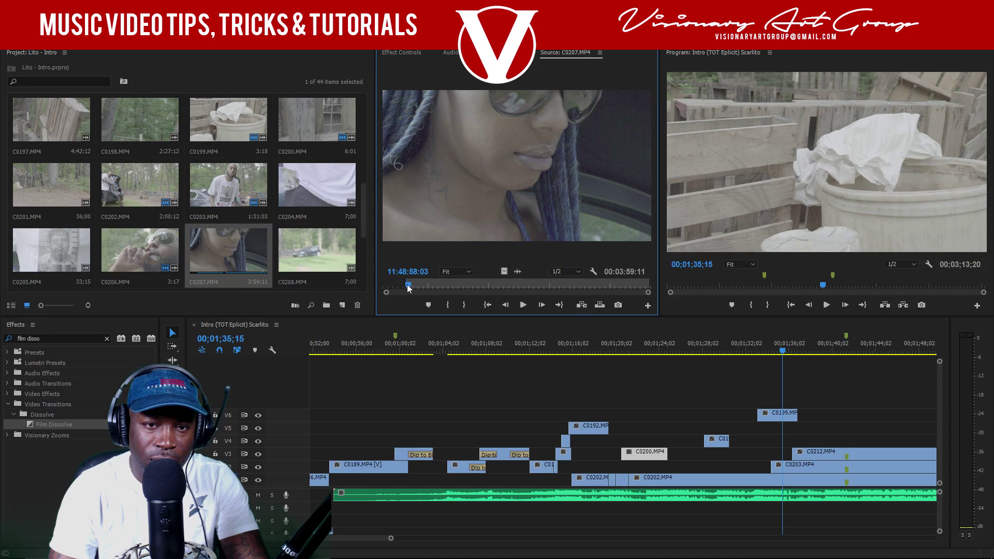
key("i")
key("o")
left_click_drag(504, 271, 837, 414)
- Mark a 3;07 range of the woman's finger-licking close-up in C0207.MP4 and place its video on V4 at about 00;01;31
left_click_drag(406, 287, 385, 288)
key("space")
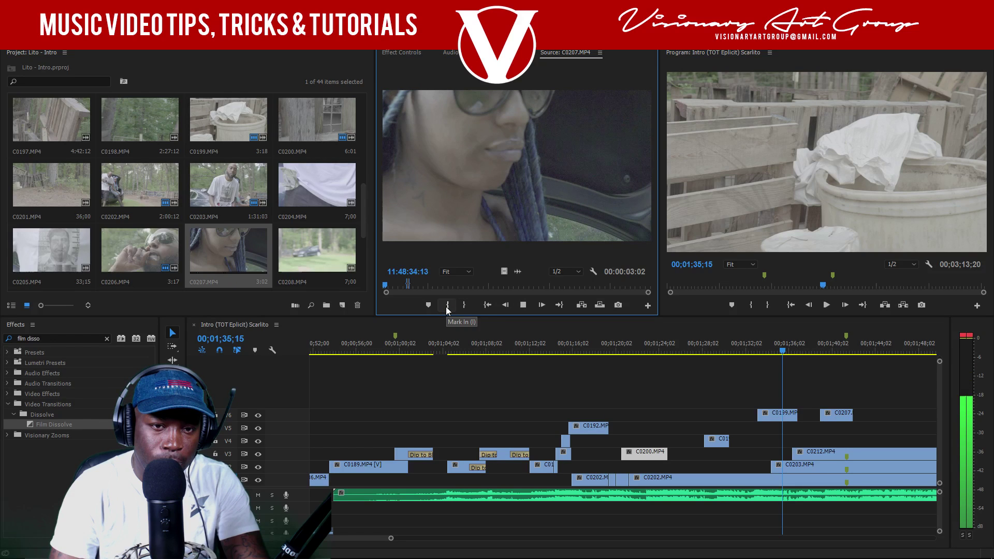
left_click(396, 286)
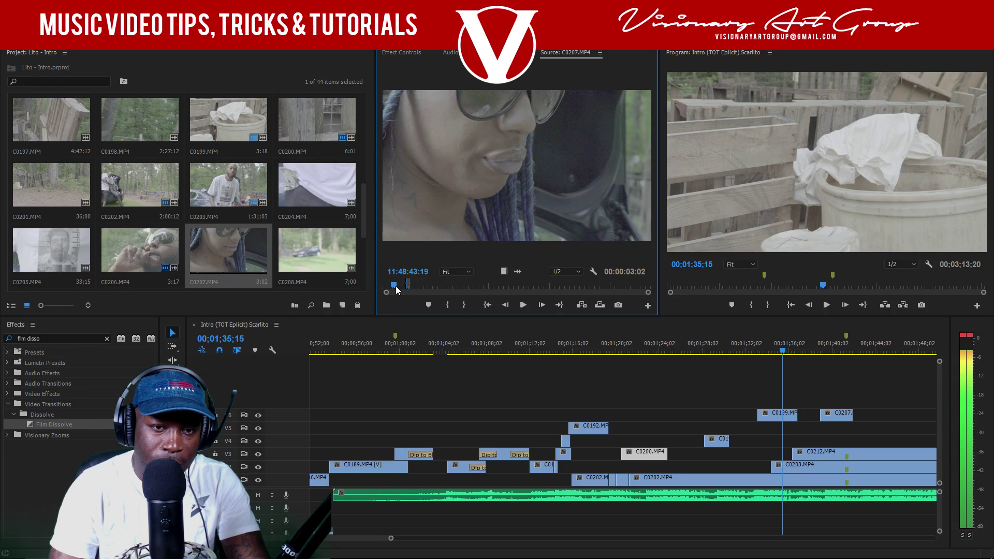
key("space")
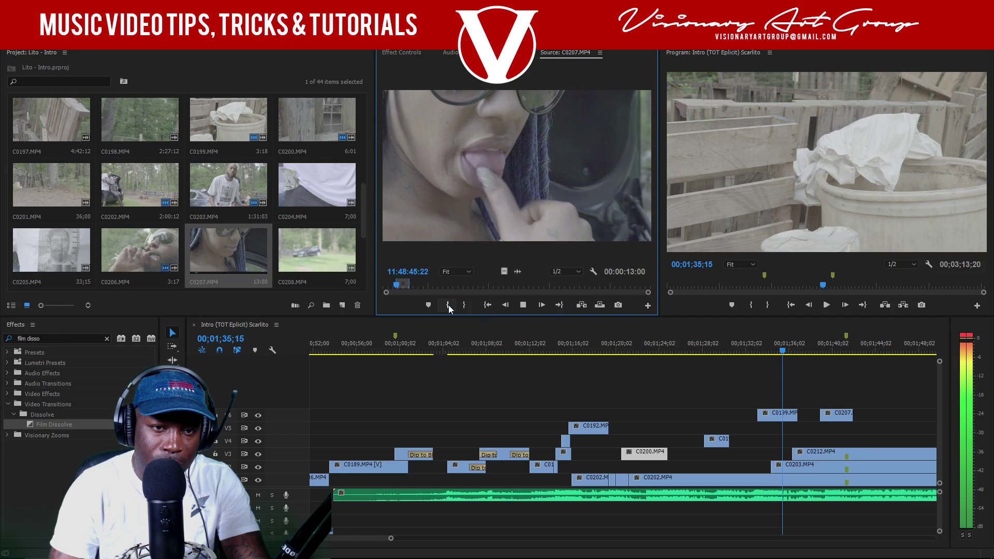
left_click(449, 305)
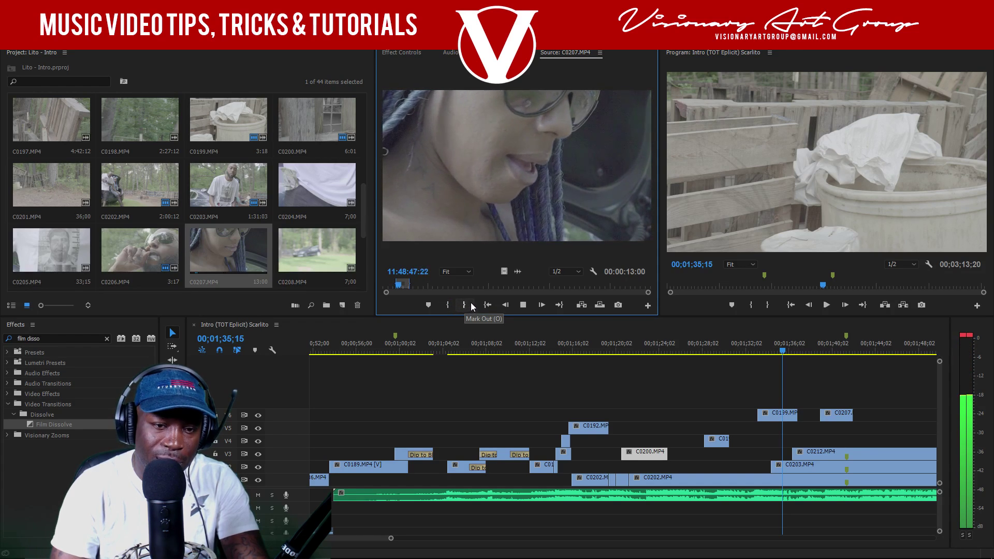
left_click(465, 305)
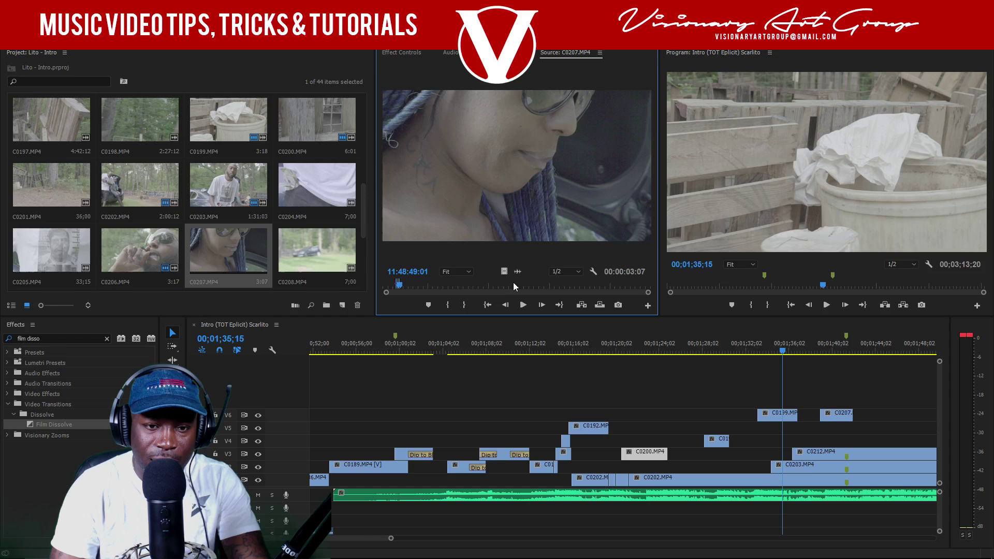
- Save the project and play the sequence from about 00;01;20 to review C0200.MP4
left_click(619, 348)
key("space")
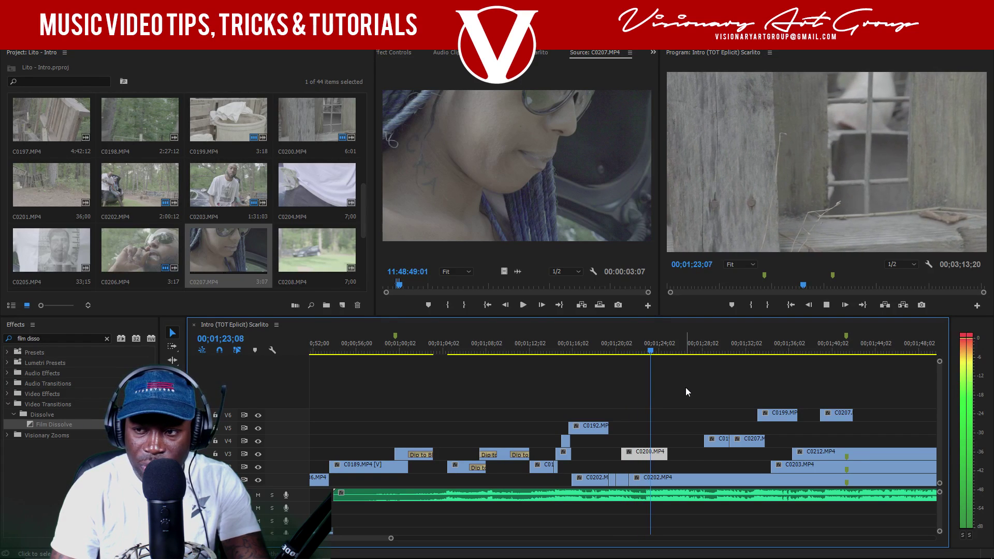
key("space")
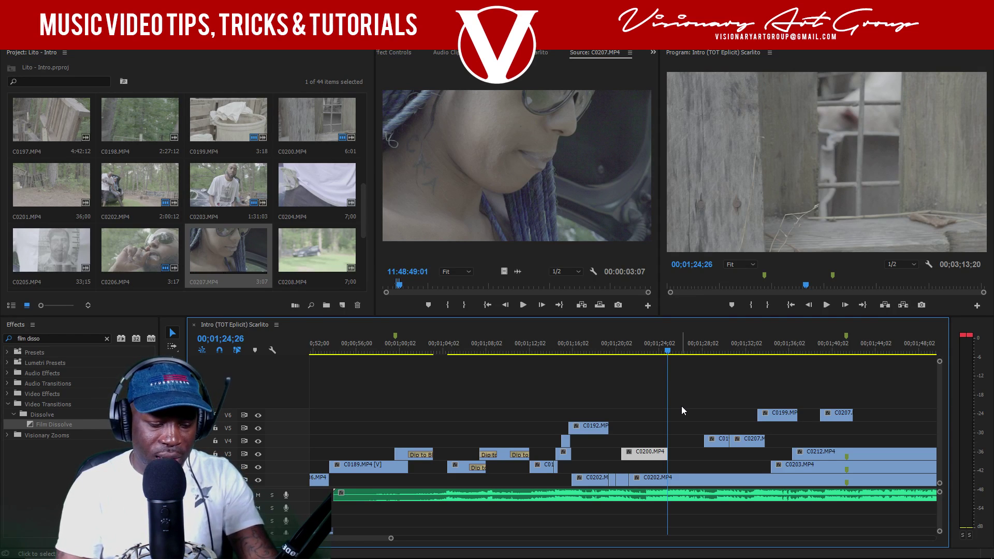
key("ctrl+s")
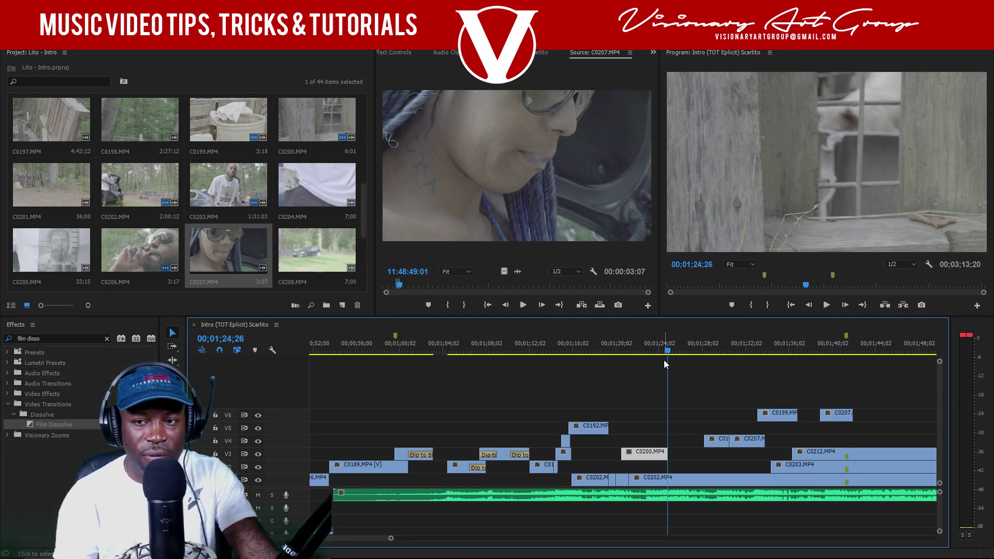
key("space")
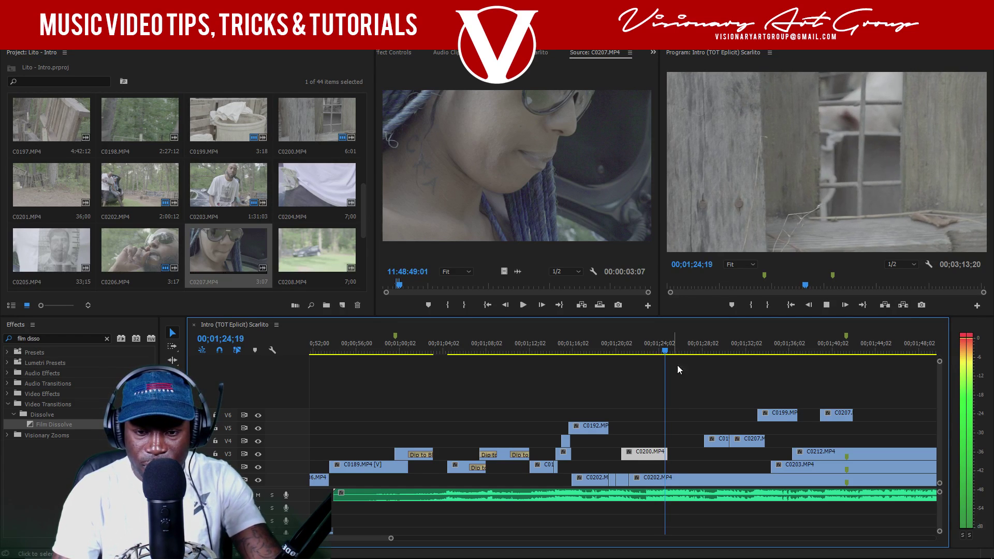
left_click(618, 348)
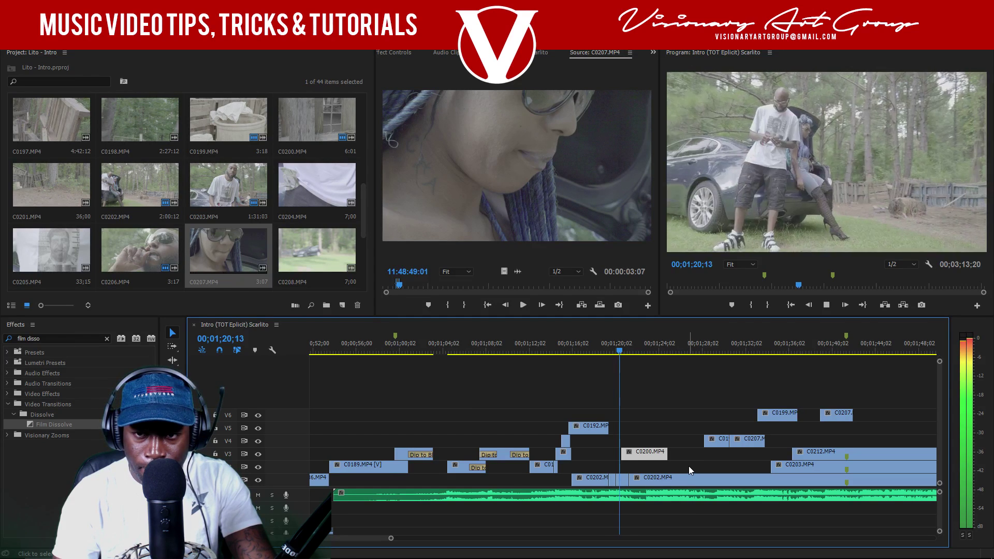
- Move C0200.MP4 to V7 at about 00;01;45 and the V6 clip of C0207.MP4 to V7 at about 00;01;24
key("space")
left_click_drag(641, 456, 828, 416)
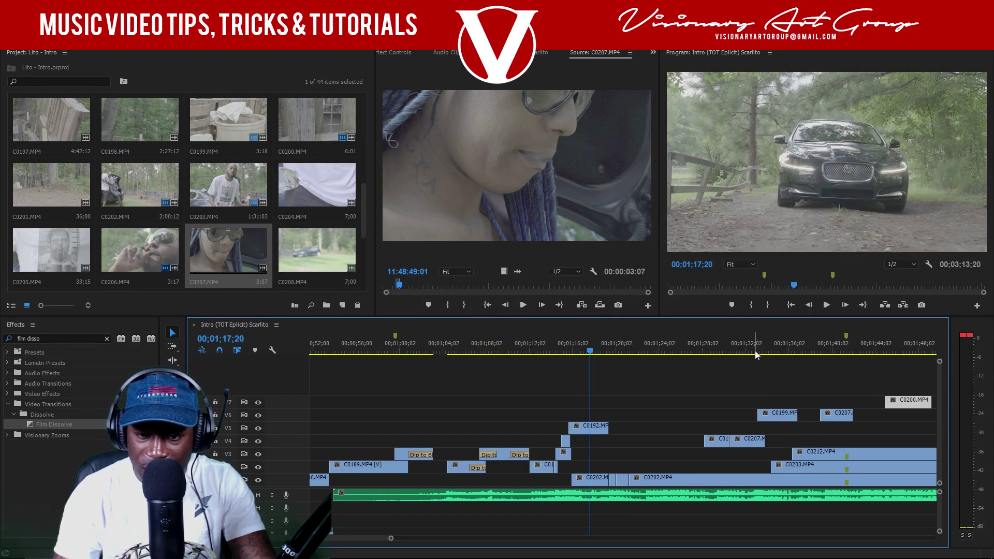
left_click_drag(755, 350, 838, 345)
left_click_drag(838, 416, 676, 401)
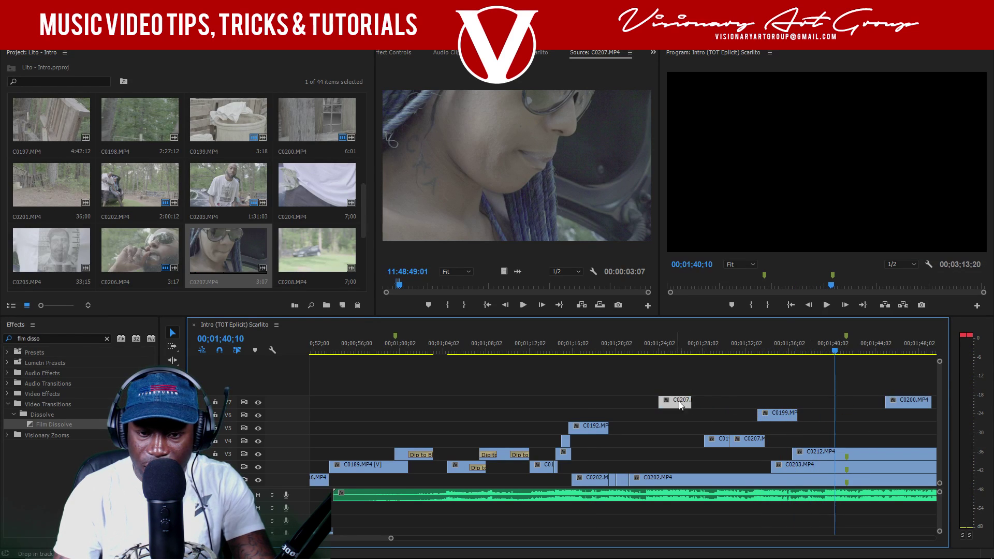
- Play the finger-licking clip of C0207.MP4 on V4 and move it to V3 at about 00;01;22
left_click(724, 346)
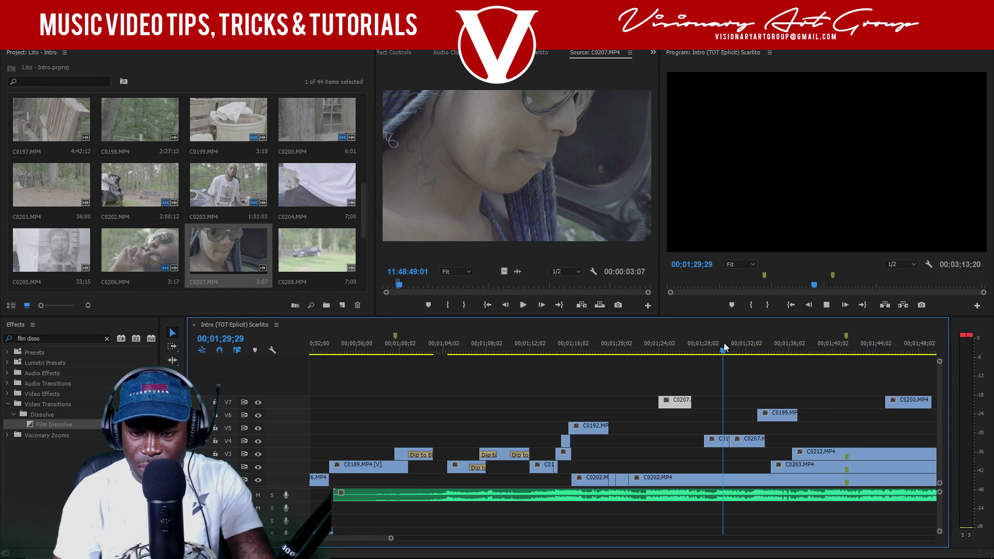
key("space")
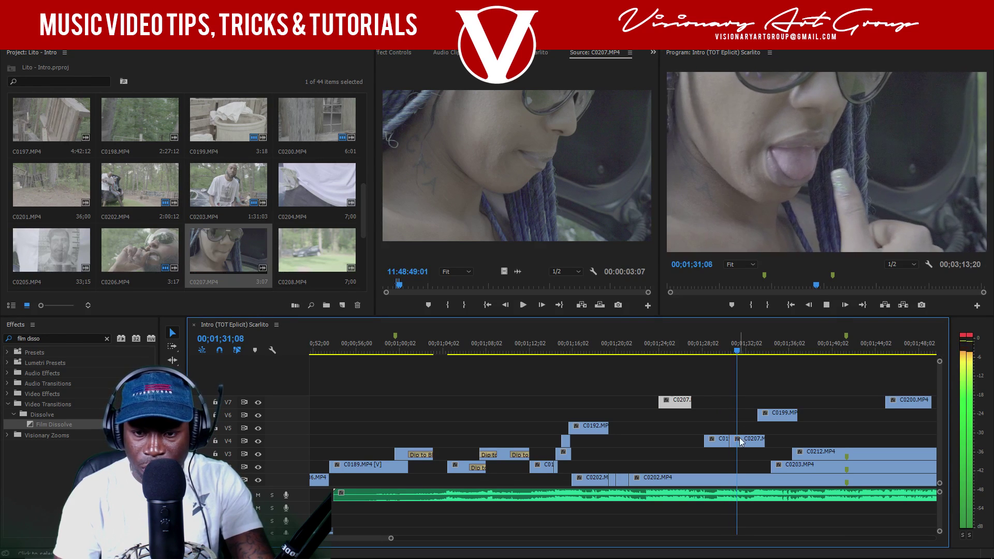
left_click_drag(747, 443, 666, 456)
left_click(604, 351)
key("space")
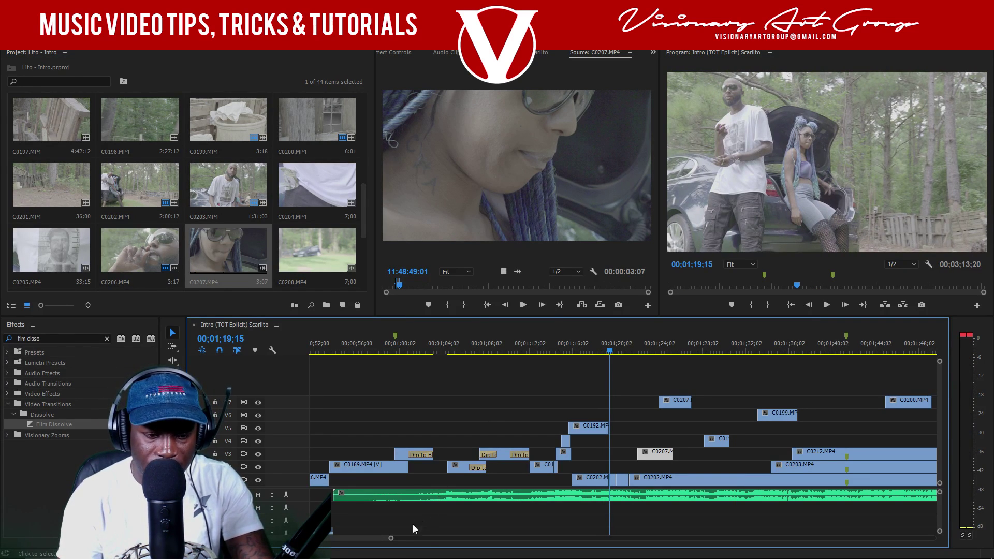
- Shift C0207.MP4 on V3 to start at 00;01;22;18 and play it against the music
left_click_drag(391, 540, 366, 537)
key("space")
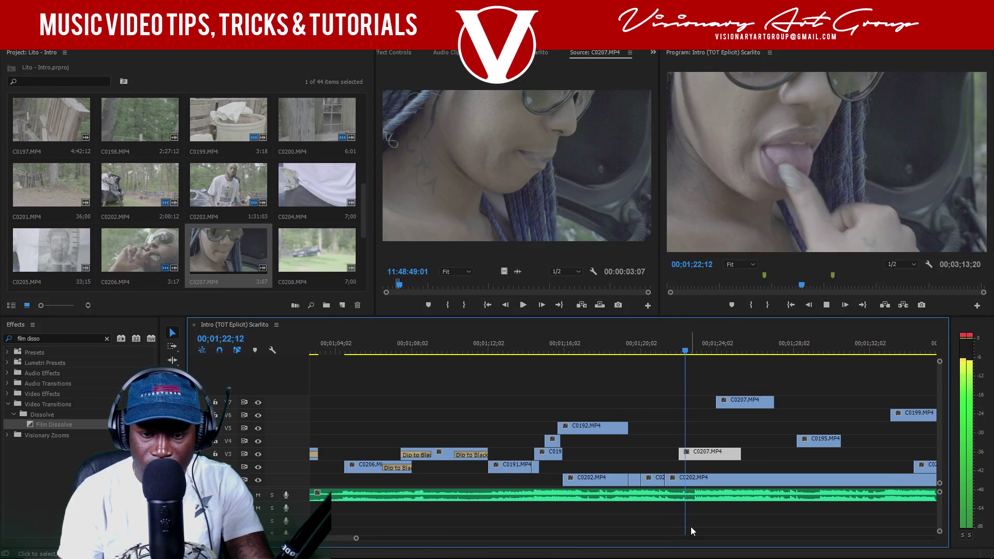
key("space")
left_click_drag(708, 456, 718, 456)
left_click(682, 350)
key("space")
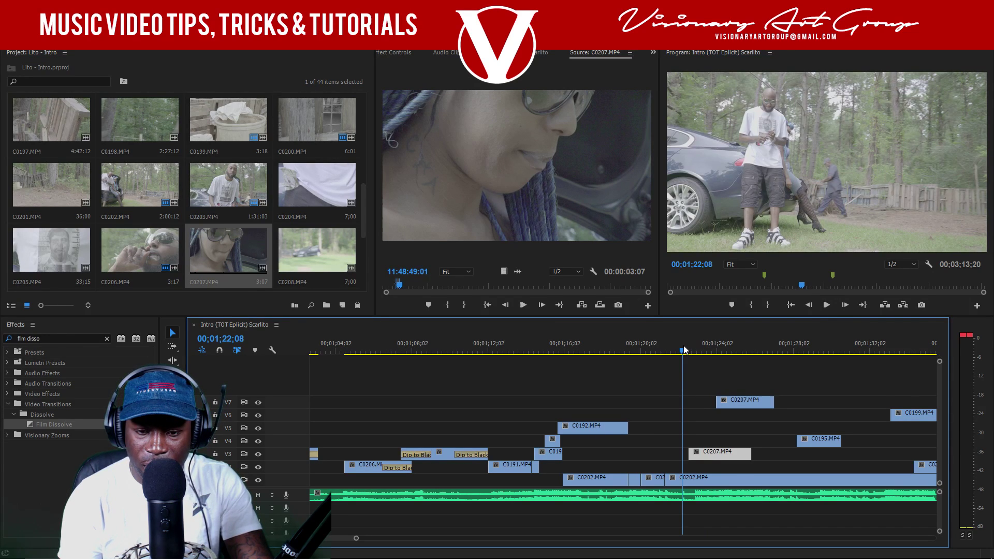
key("space")
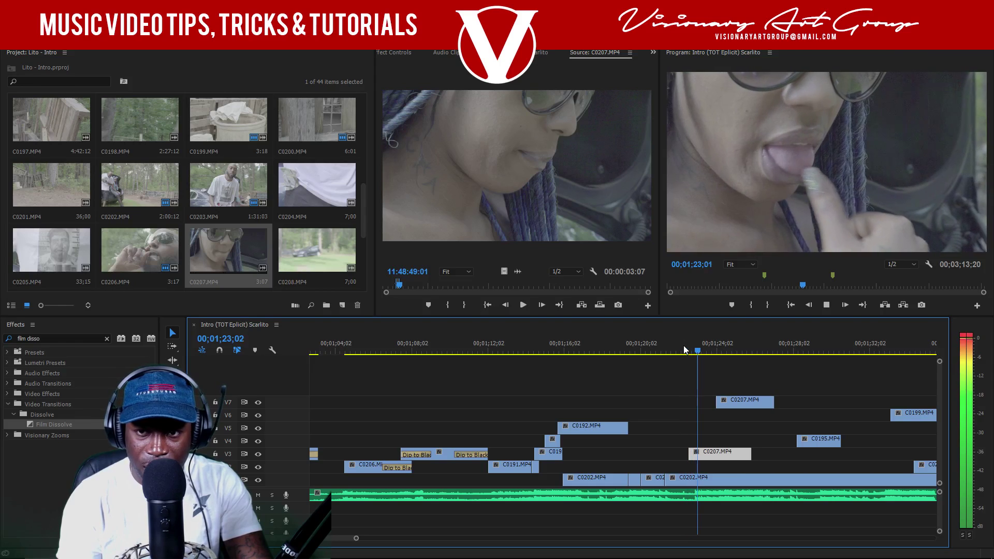
left_click(660, 346)
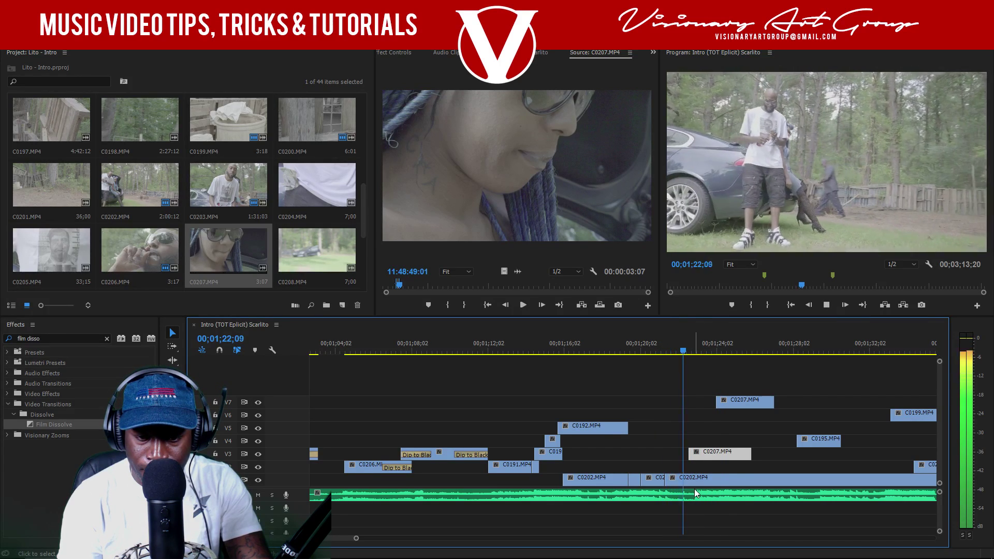
key("space")
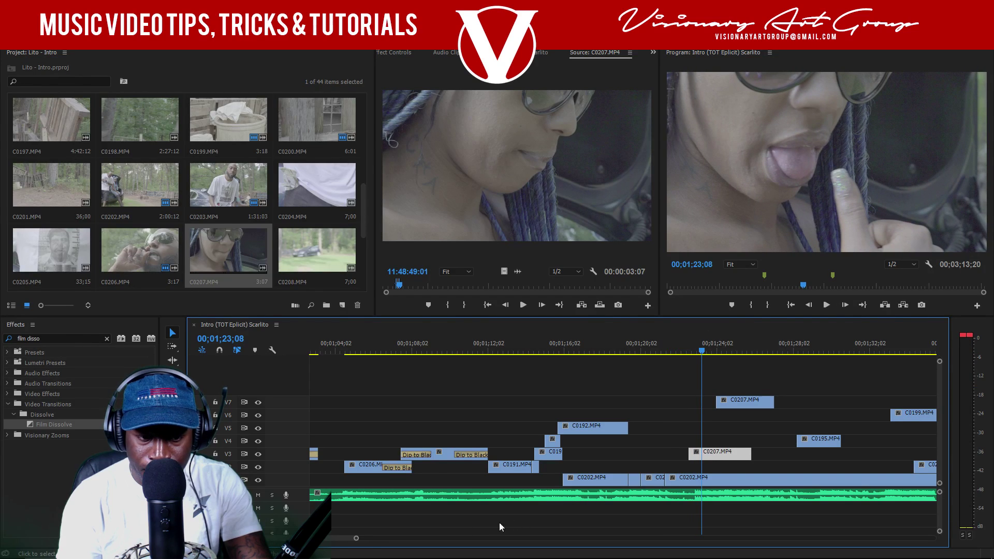
- Move C0207.MP4 on V3 earlier to start at about 00;01;21;25 and play it
left_click_drag(356, 539, 330, 541)
left_click_drag(537, 354, 508, 354)
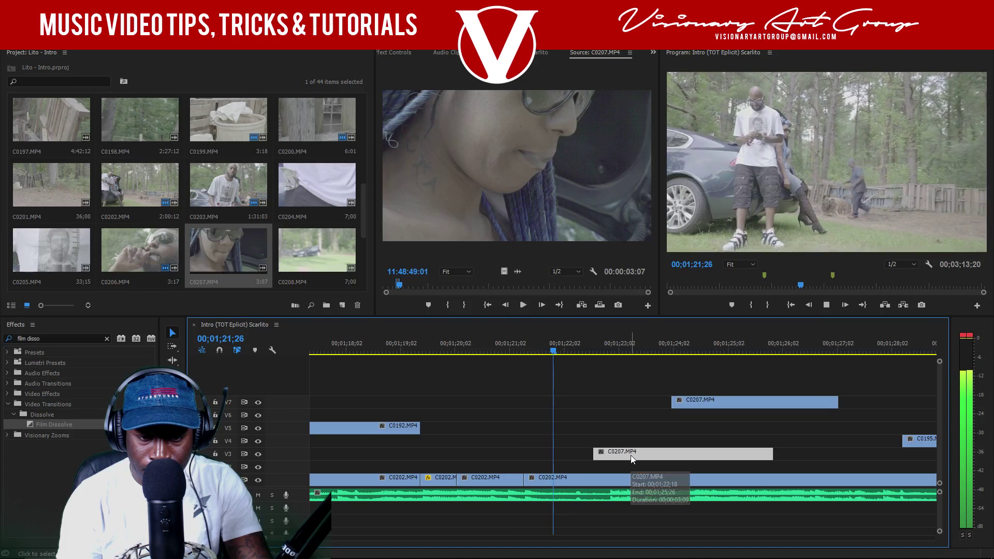
left_click(521, 354)
left_click_drag(633, 455, 598, 453)
key("space")
key("space")
key("space")
key("space")
left_click(551, 354)
key("space")
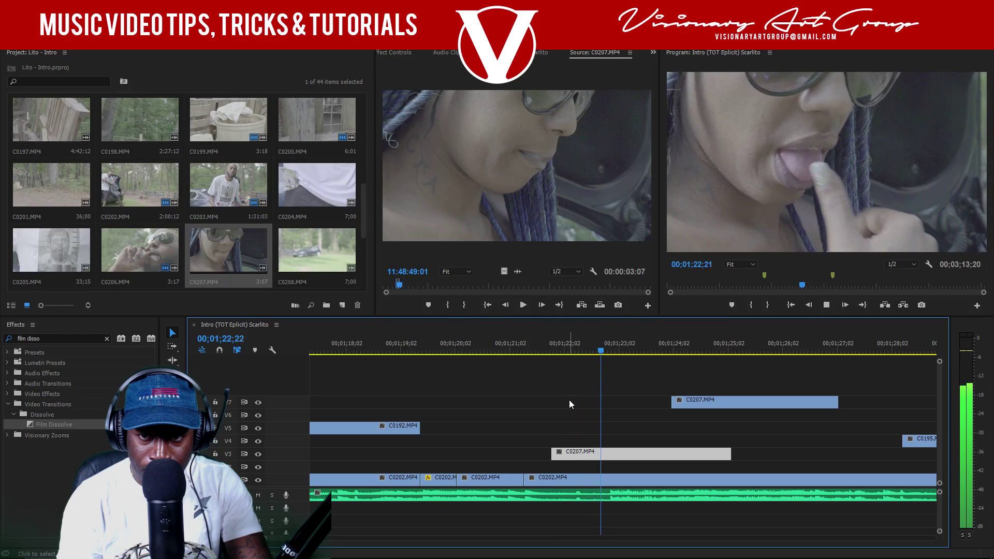
- Try starting C0207.MP4 on V3 at about 00;01;21;03, and undo the move
left_click_drag(585, 458, 545, 458)
left_click(534, 354)
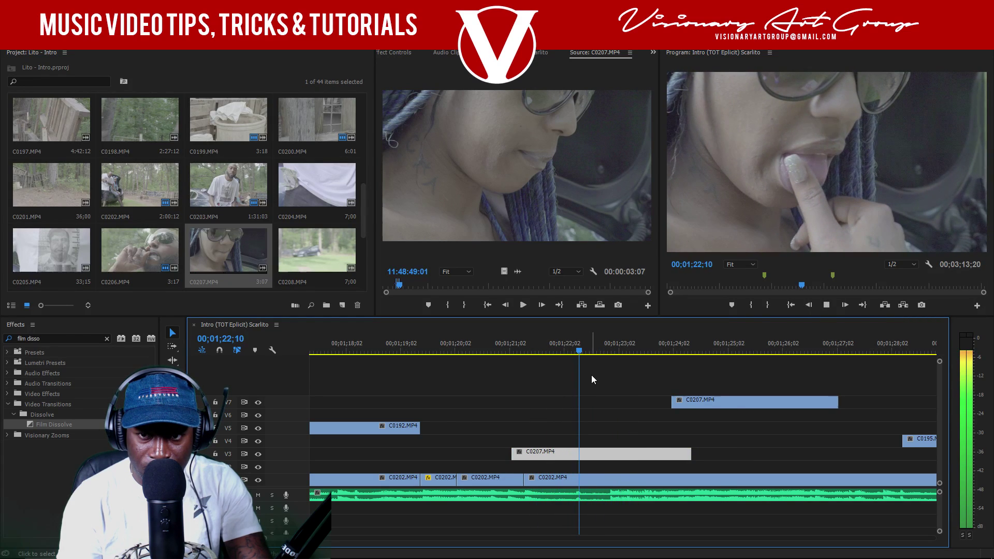
key("ctrl+z")
left_click(557, 353)
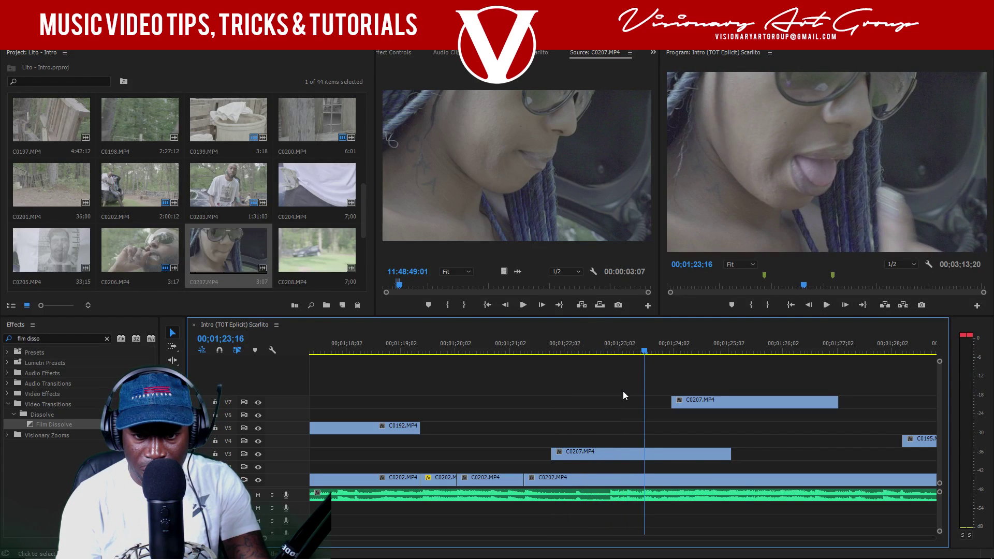
- Move the C0207.MP4 clip starting at 00;01;23;29 from V7 to V4 and delete it
left_click(548, 342)
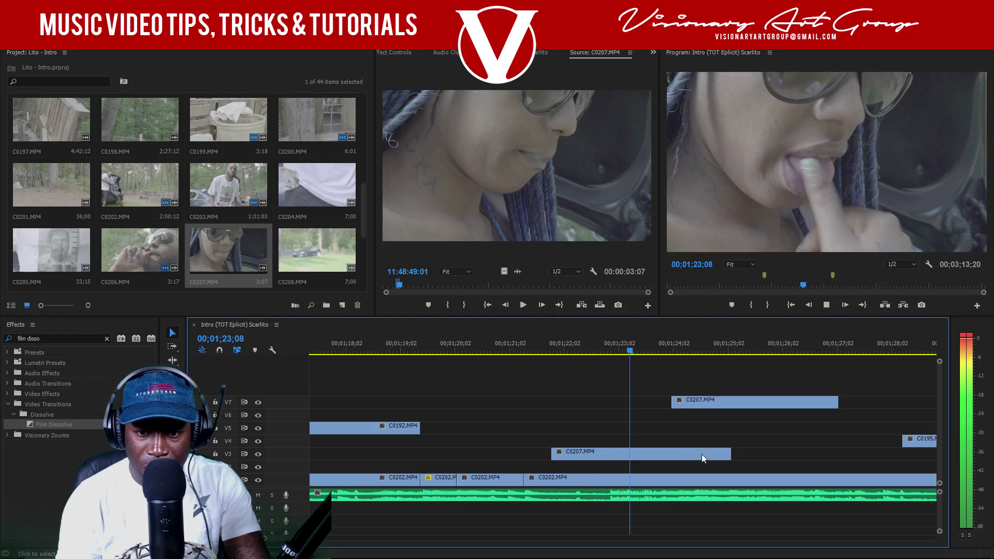
left_click_drag(696, 402, 707, 436)
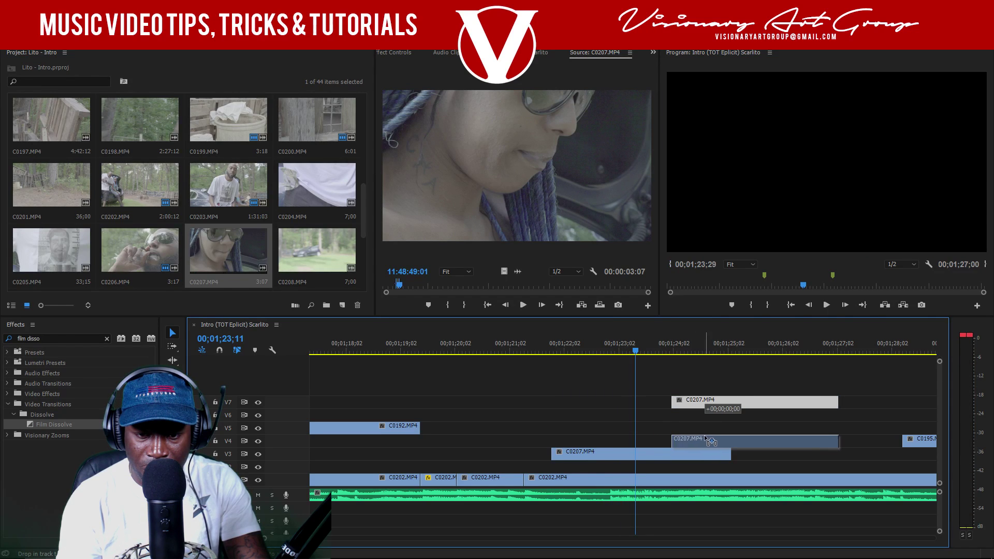
key("space")
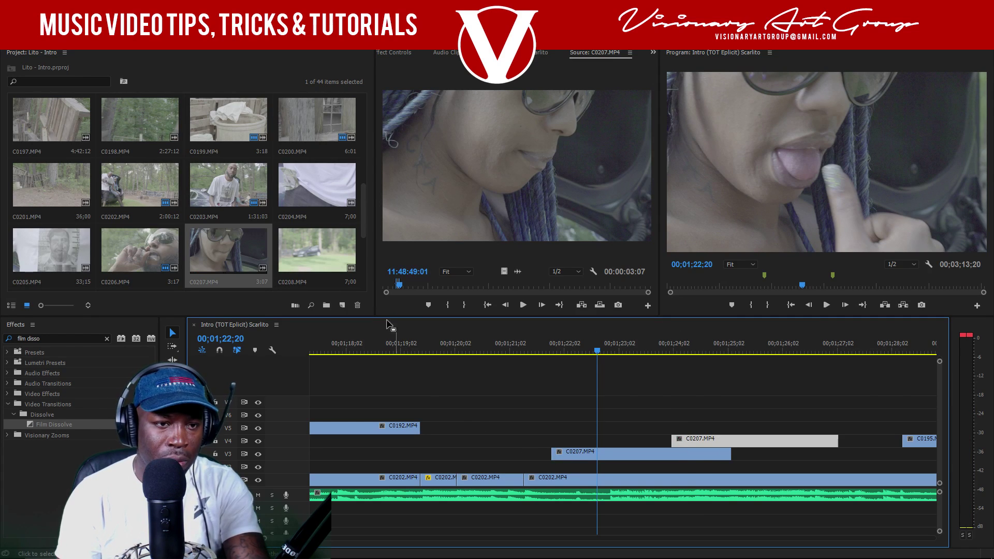
key("Delete")
- Mark a 13;21 range of the money-counting shot in C0207.MP4 and place its video on V6 at about 00;01;23;13
left_click(546, 288)
left_click_drag(547, 289, 495, 288)
left_click_drag(494, 287, 671, 417)
left_click(453, 300)
left_click(449, 305)
key("o")
- Play the transition into the money-counting clip and split that C0207.MP4 clip on V6 at 00;01;24;16
left_click(560, 346)
key("space")
left_click(560, 346)
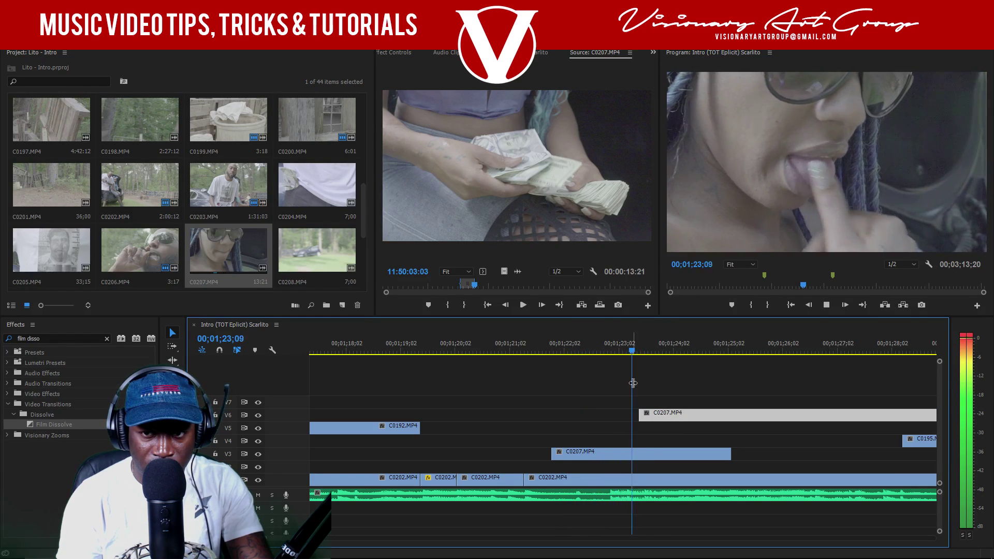
key("space")
key("c")
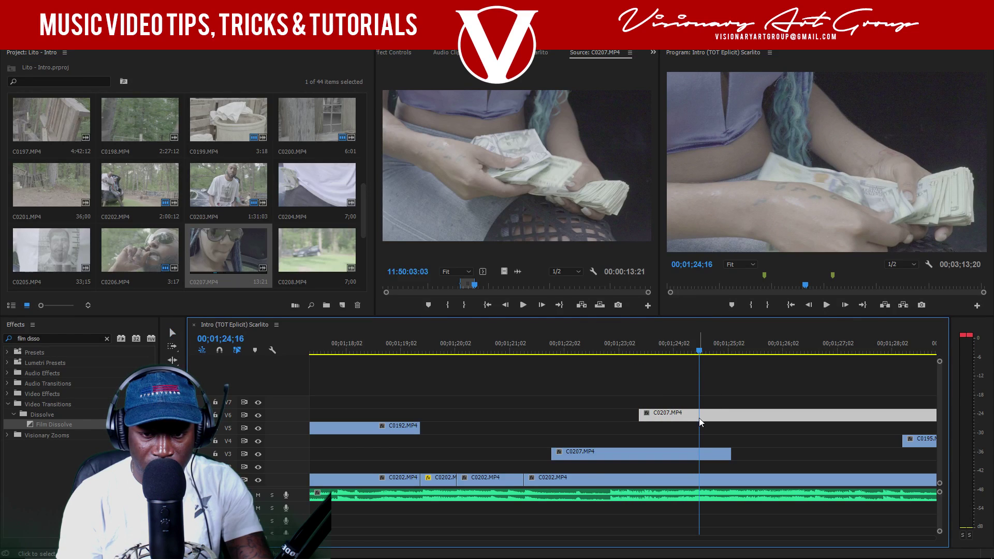
left_click(699, 417)
key("v")
key("minus")
key("minus")
key("minus")
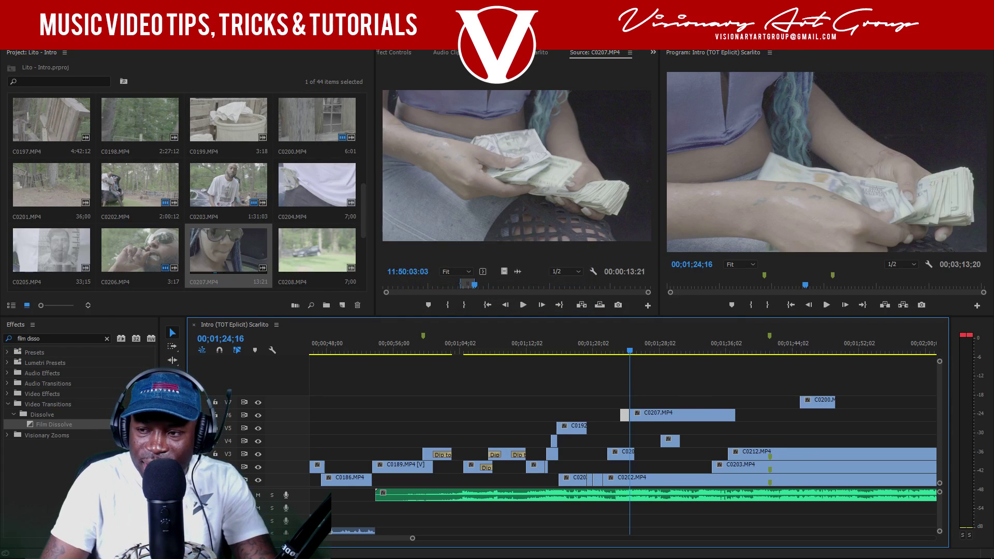
key("alt+Tab")
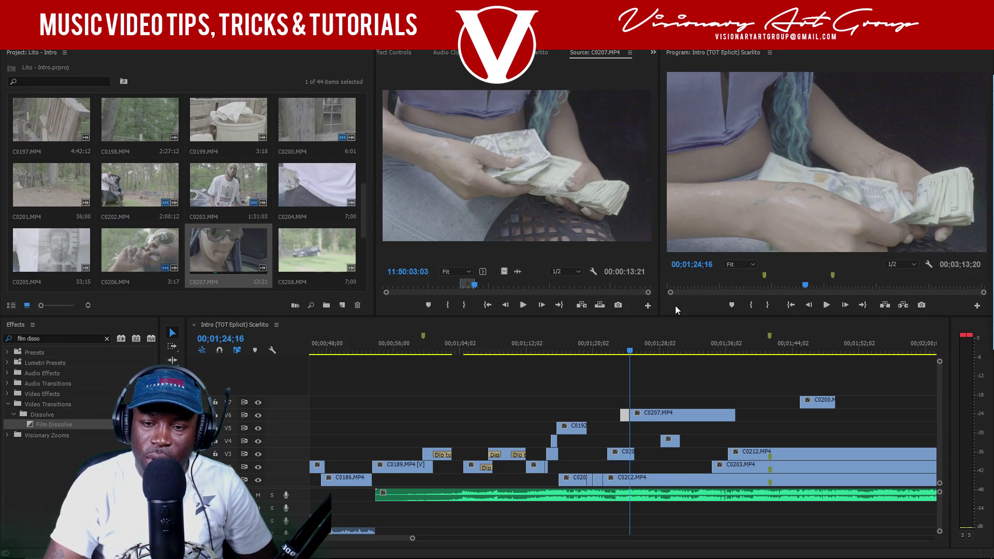
left_click(705, 331)
left_click(771, 211)
key("x")
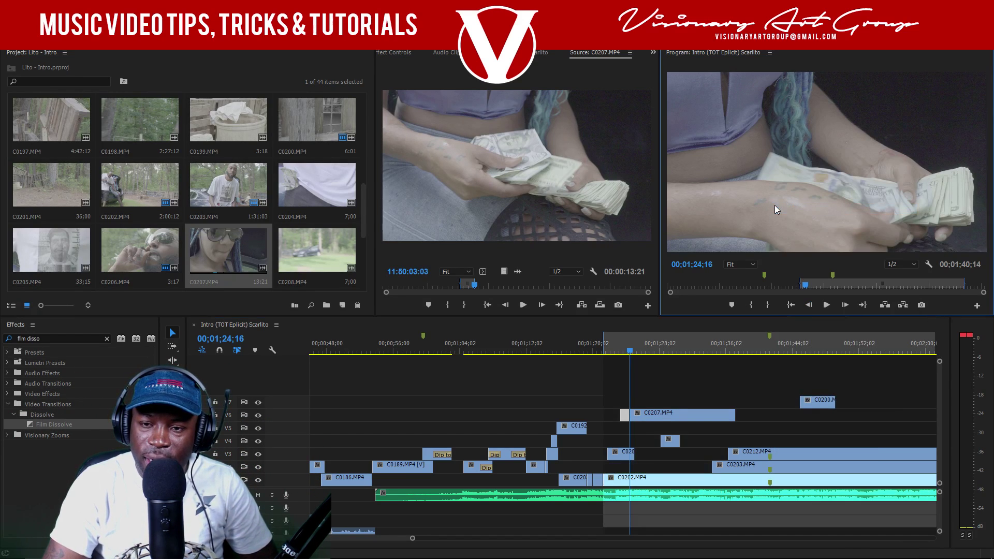
key("ctrl+shift+x")
- Look at the Program monitor's paused resolution options and leave them as set
right_click(853, 188)
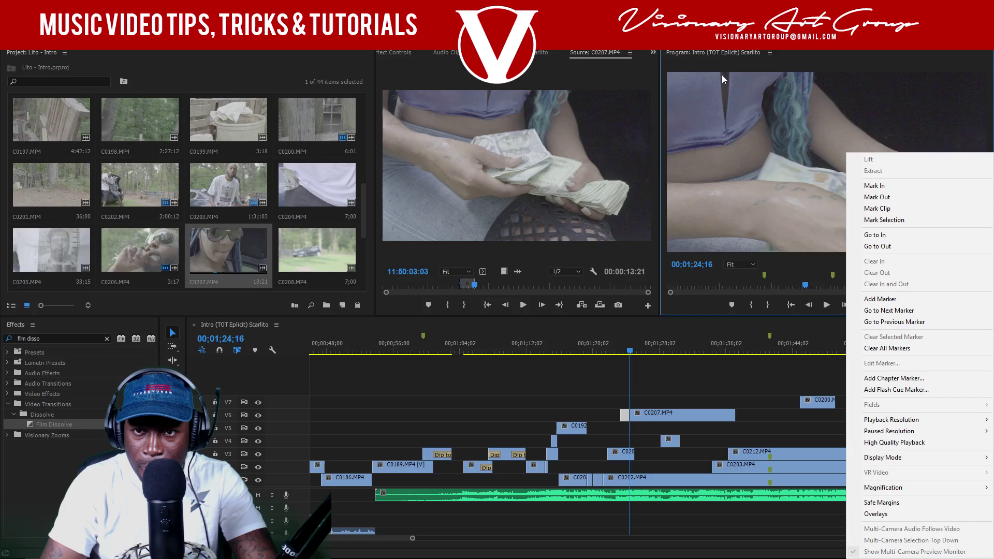
mouse_move(885, 422)
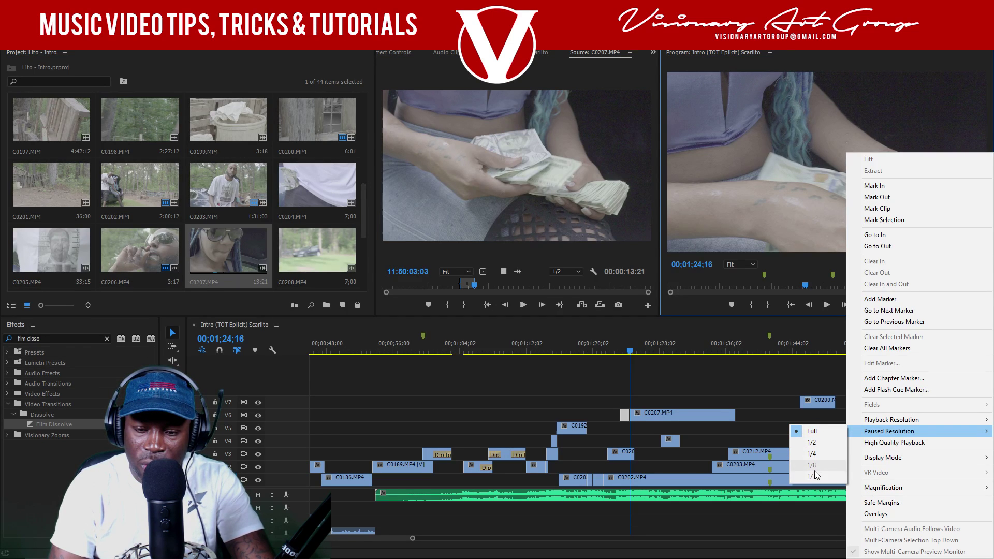
left_click(738, 328)
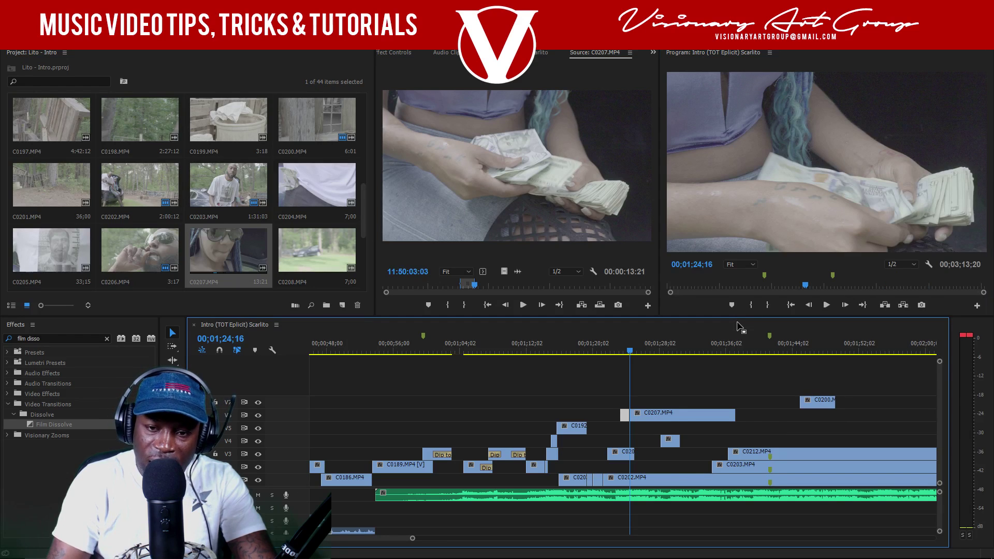
- Set the Program monitor's paused resolution to 1/2 and save the project
right_click(773, 238)
mouse_move(809, 424)
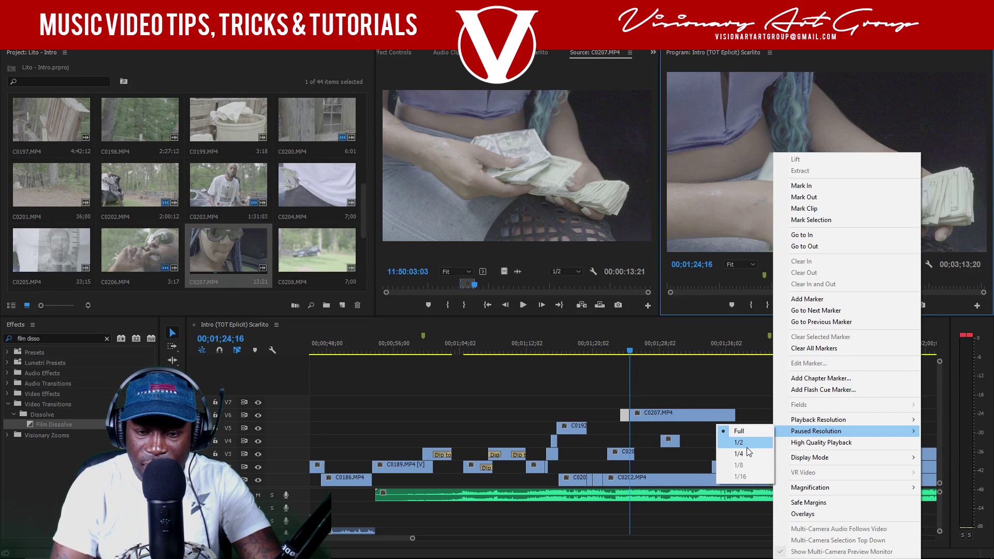
left_click(769, 339)
right_click(781, 200)
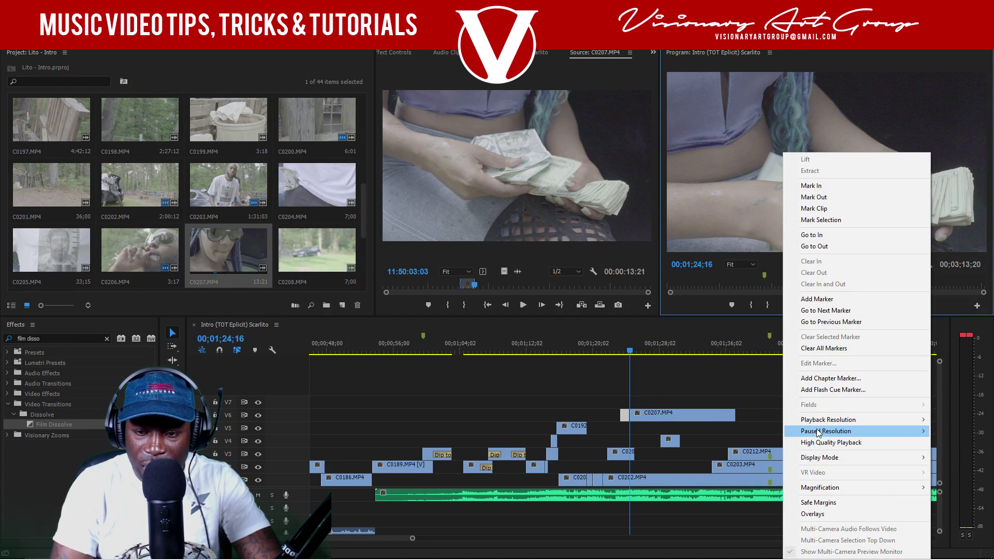
mouse_move(823, 431)
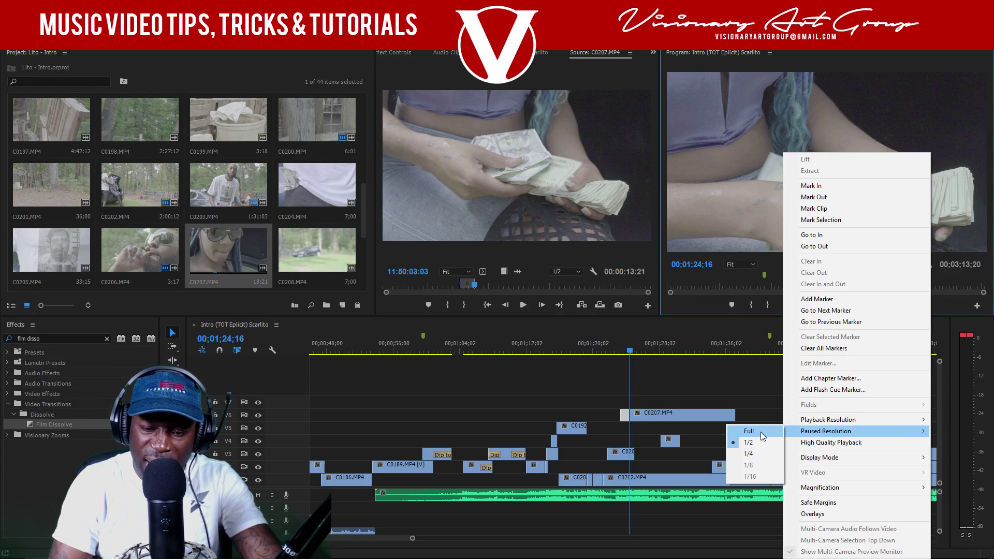
left_click(756, 441)
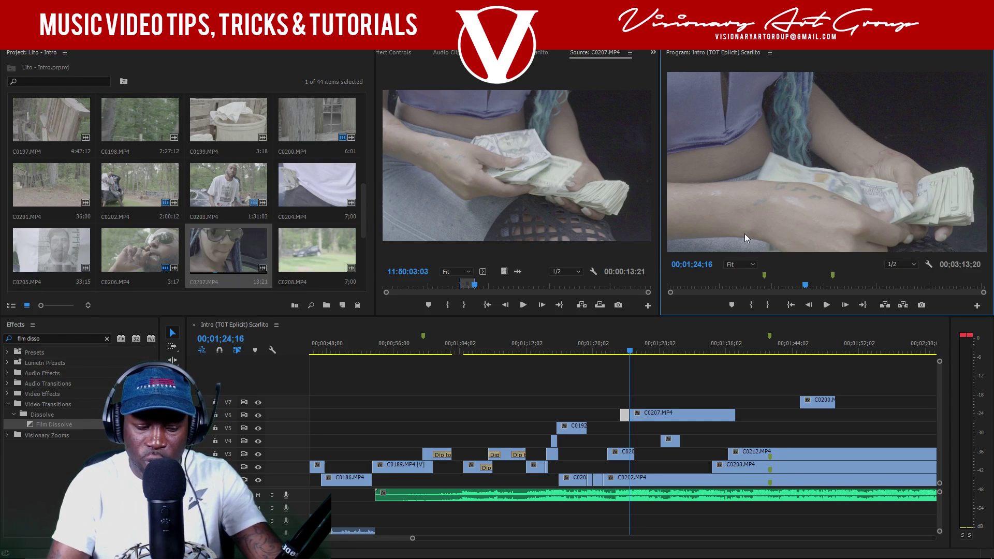
key("ctrl+s")
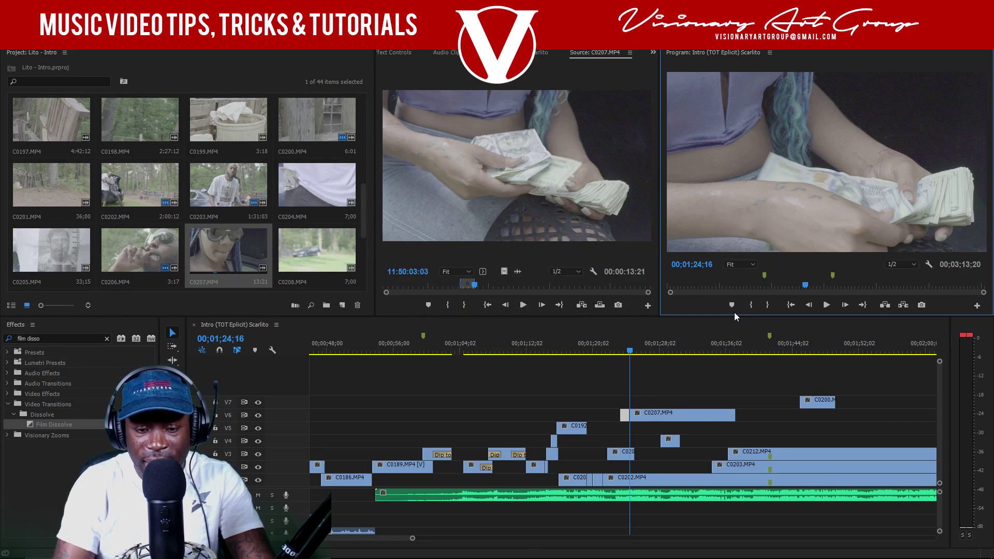
- Play the sequence from about 00;01;17 to 00;01;21 to check the cut from C0192.MP4 into the C0202.MP4 clips
left_click_drag(413, 539, 368, 545)
left_click(576, 350)
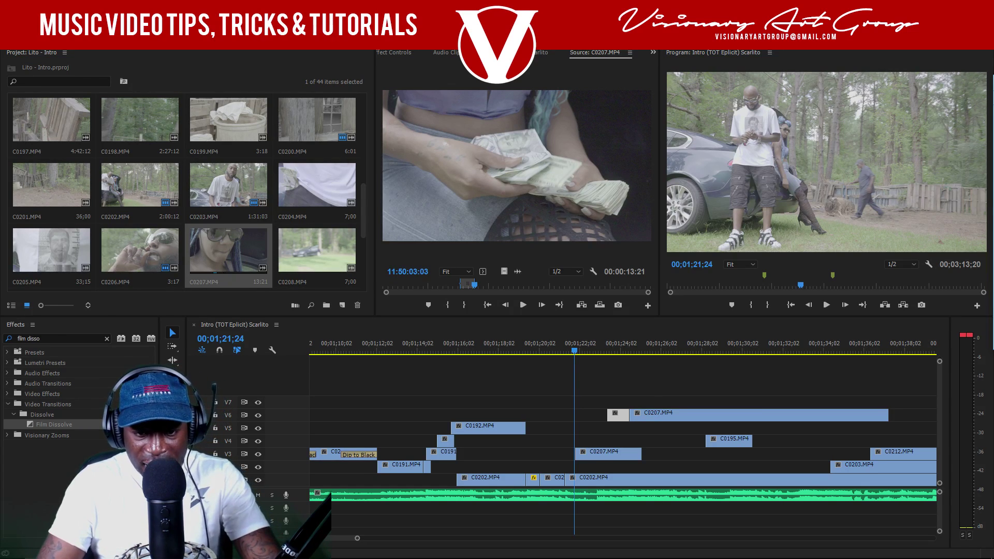
left_click(533, 350)
left_click(478, 350)
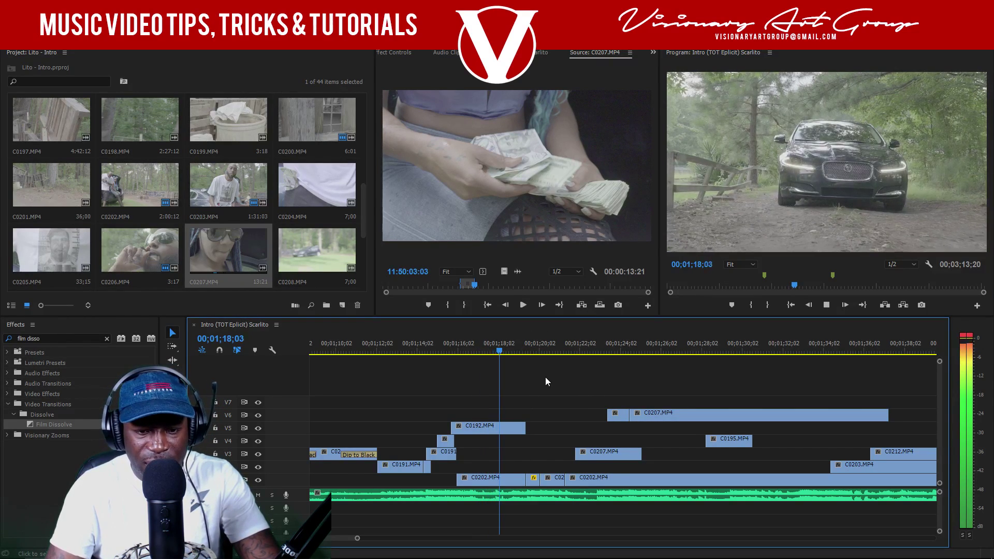
key("space")
left_click(526, 351)
key("space")
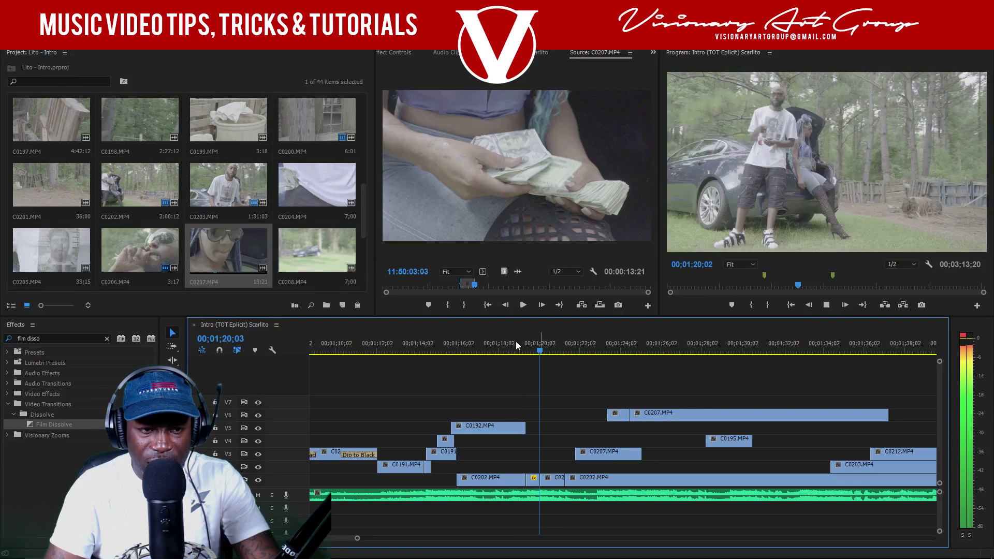
key("space")
- Open C0212.MP4 in the Source monitor and review its performance footage from about 11:53:22 to 11:53:26
scroll(213, 194, "down", 1)
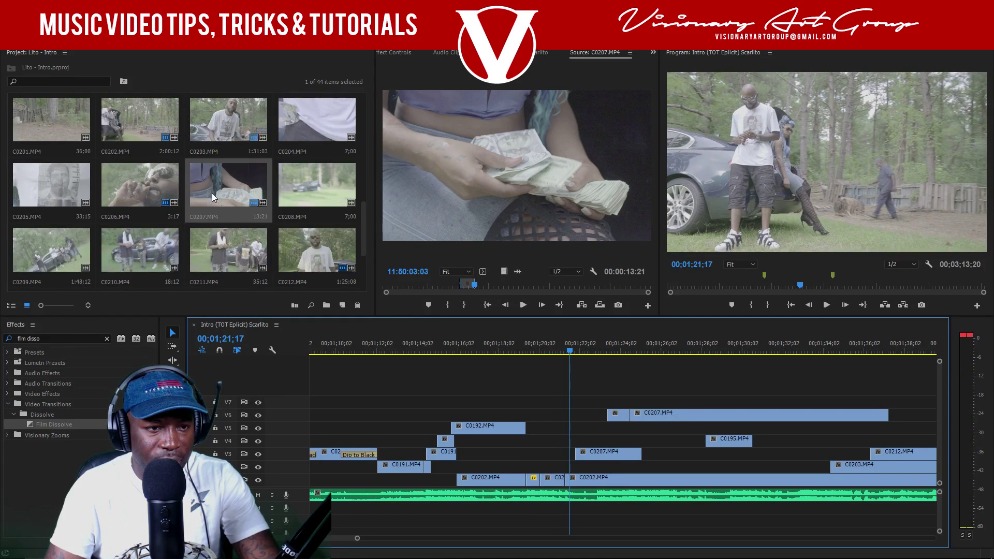
scroll(217, 178, "down", 2)
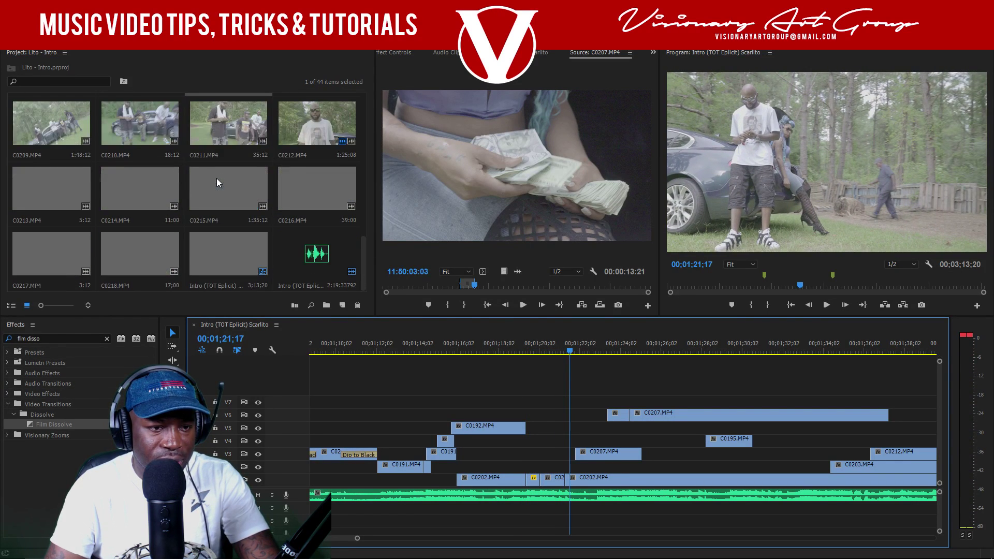
double_click(316, 123)
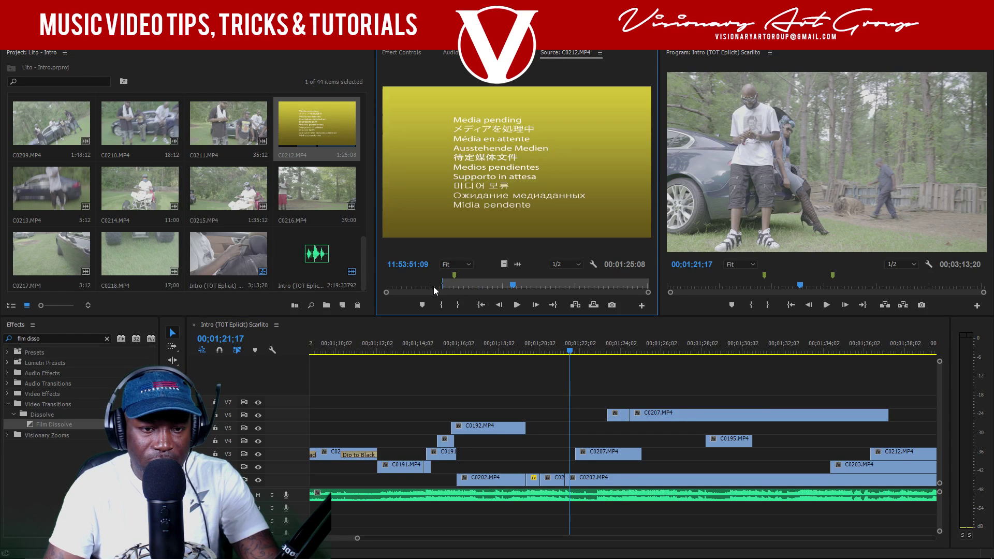
left_click(433, 287)
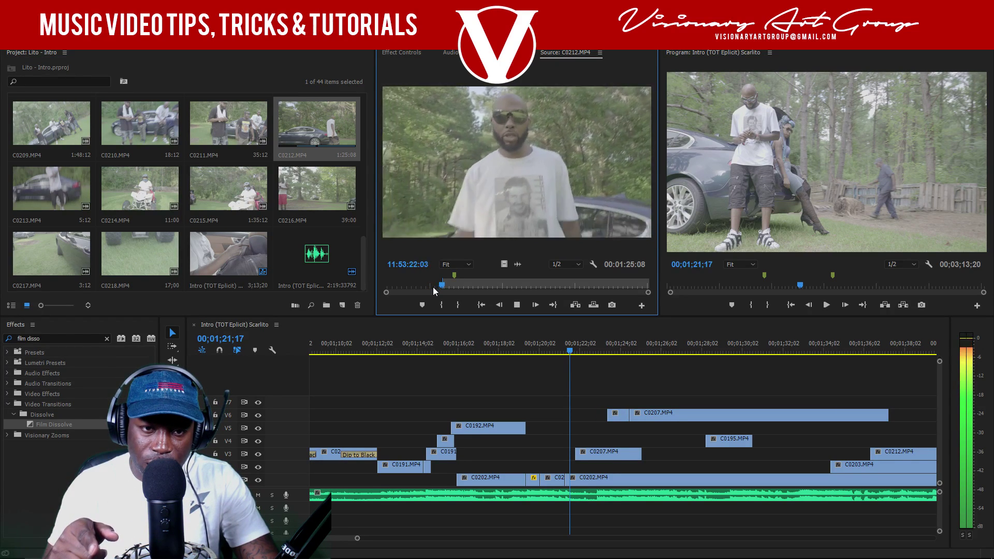
key("space")
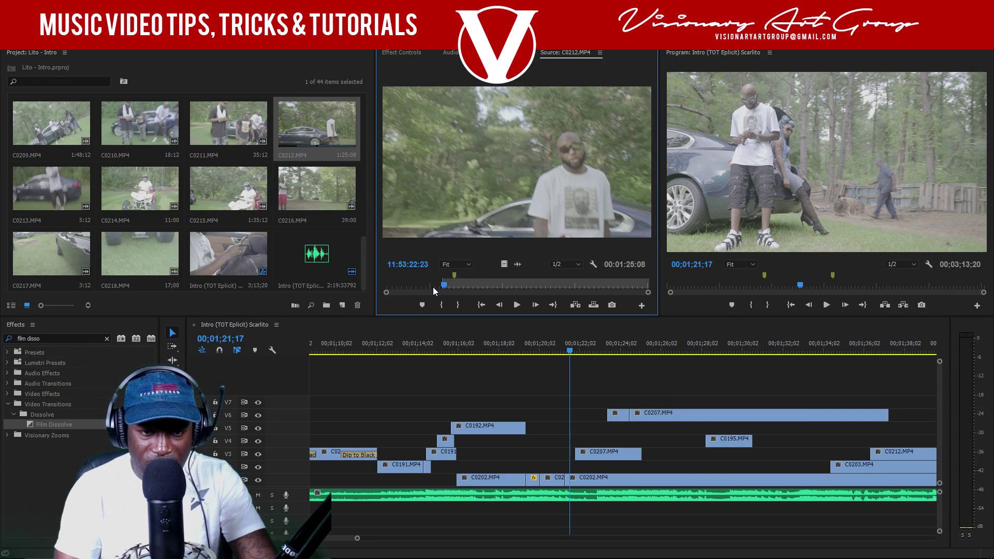
key("space")
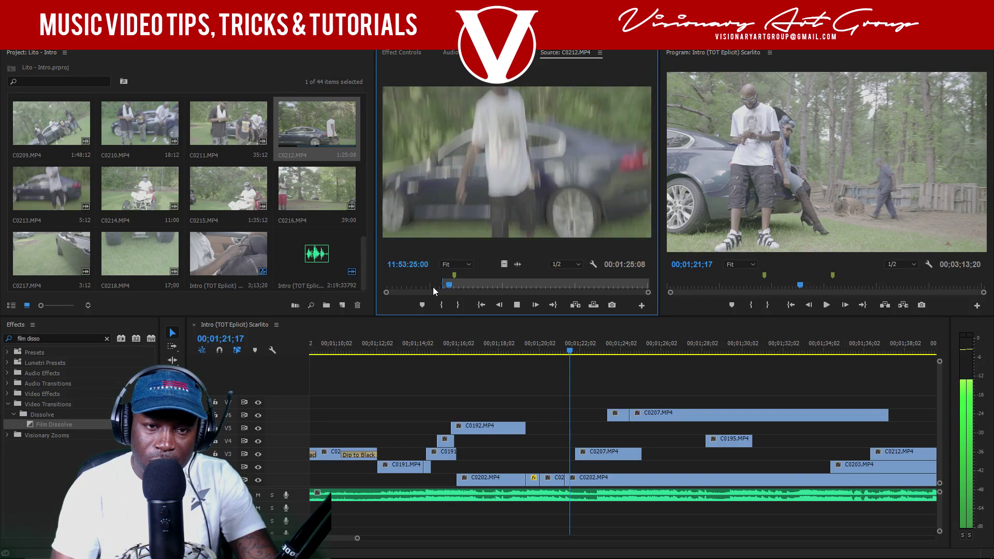
key("space")
left_click_drag(452, 286, 448, 286)
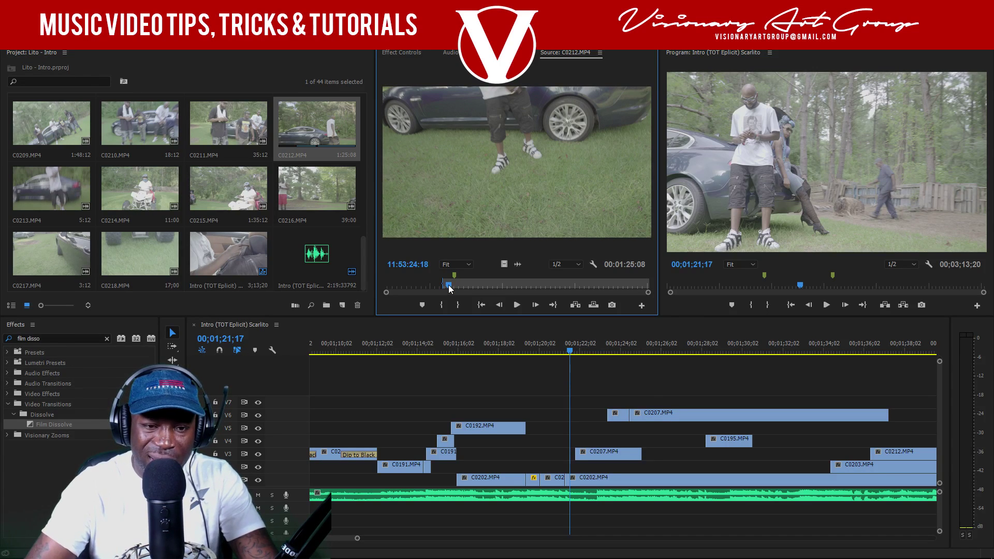
key("space")
key("space")
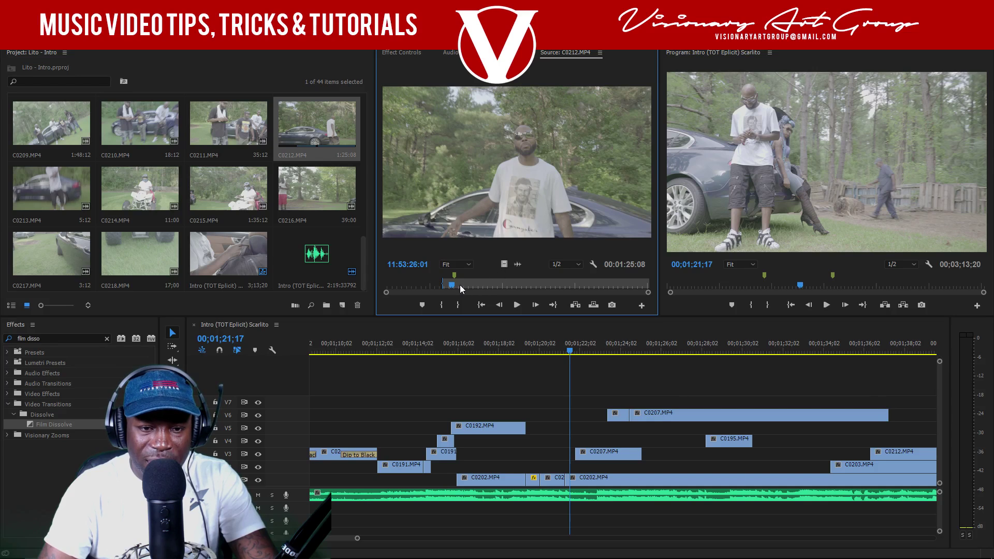
- Set the out point of C0212.MP4 at 11:53:28:19, place its video on V7 at about 00;01;19;13 and play it
left_click(460, 285)
key("o")
left_click_drag(503, 265, 533, 411)
left_click(520, 351)
left_click_drag(358, 539, 338, 541)
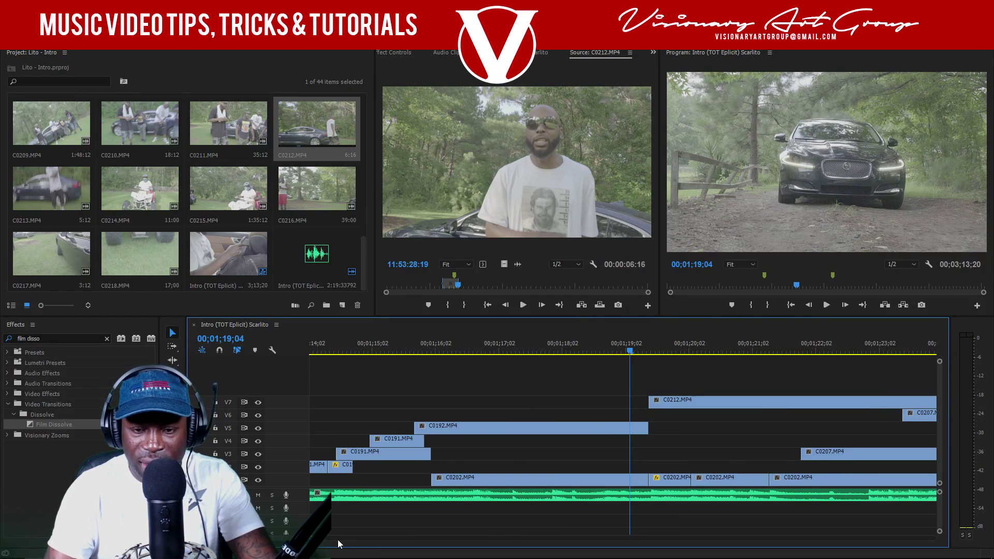
key("space")
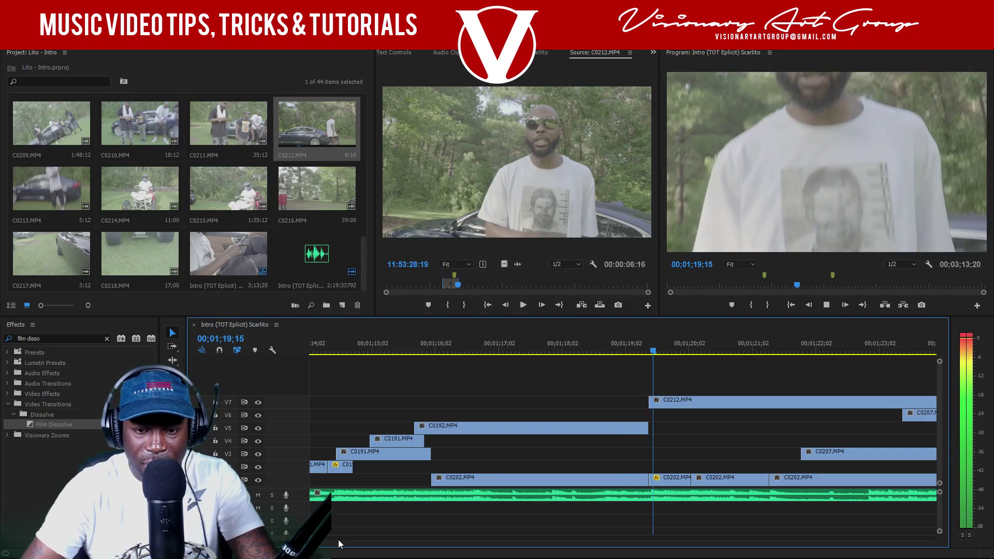
key("space")
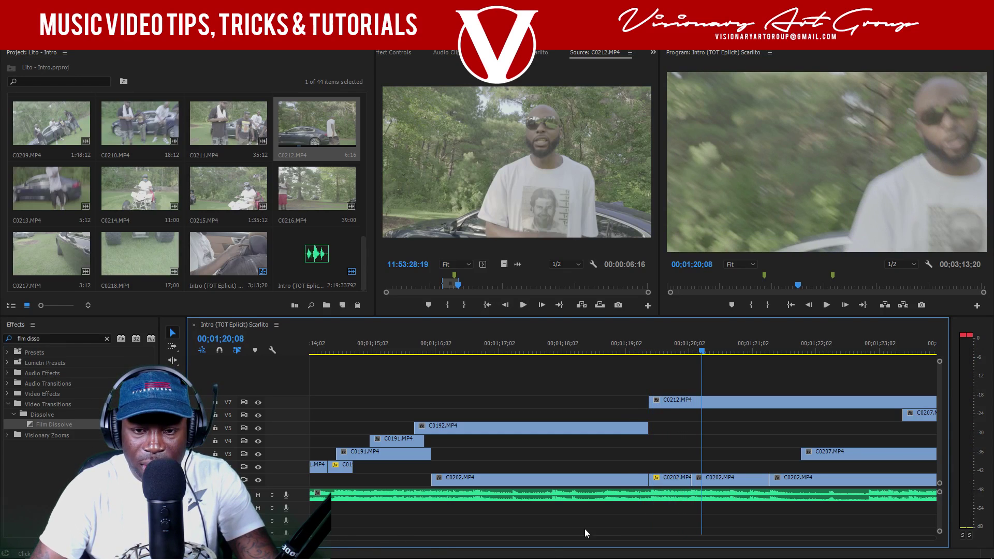
- Fit the C0212.MP4 clip on V7 to the frame size and play from just before its start
right_click(674, 409)
left_click(694, 437)
left_click(642, 351)
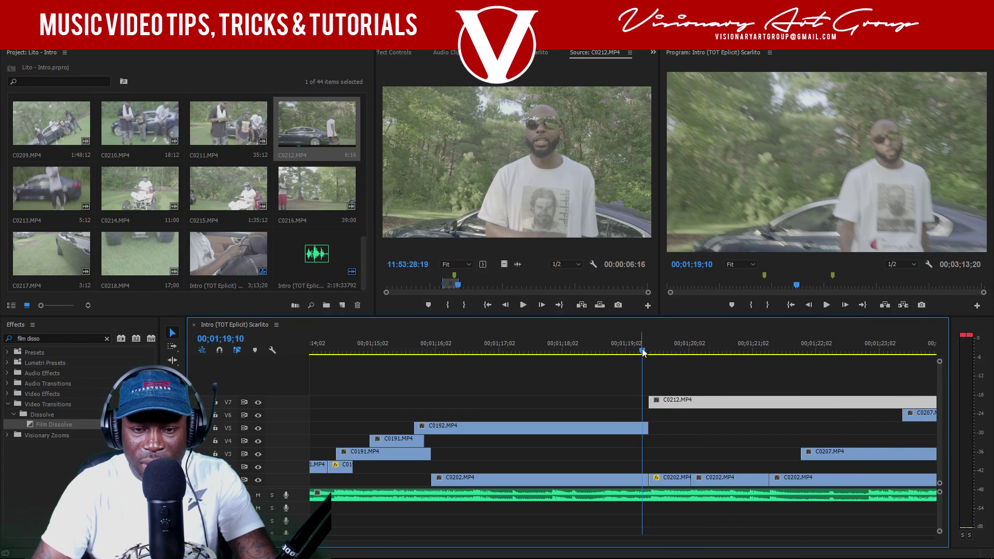
key("space")
key("space")
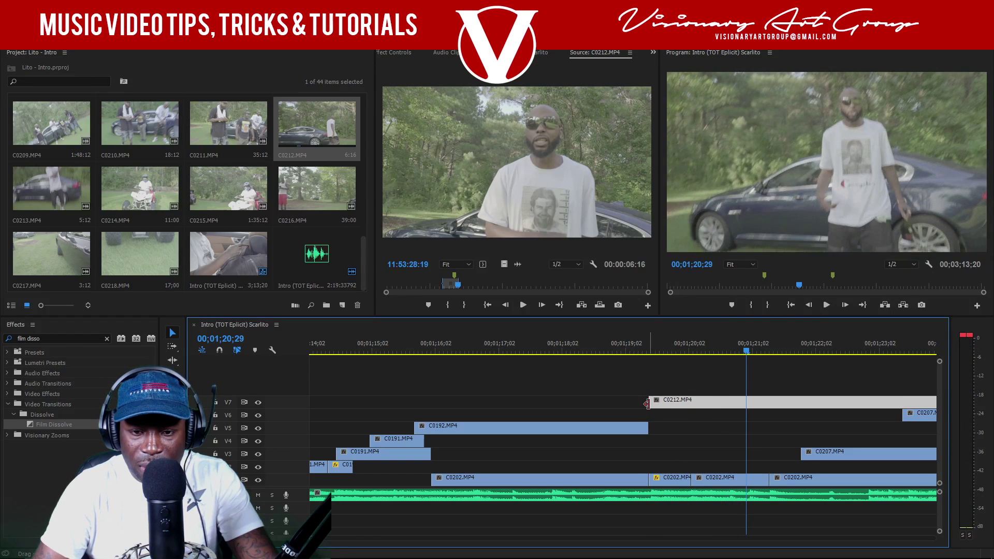
- Extend the start of the V7 C0212.MP4 clip back to about 00;01;18;29 and play the overlap
left_click_drag(647, 404, 619, 403)
left_click(629, 351)
key("space")
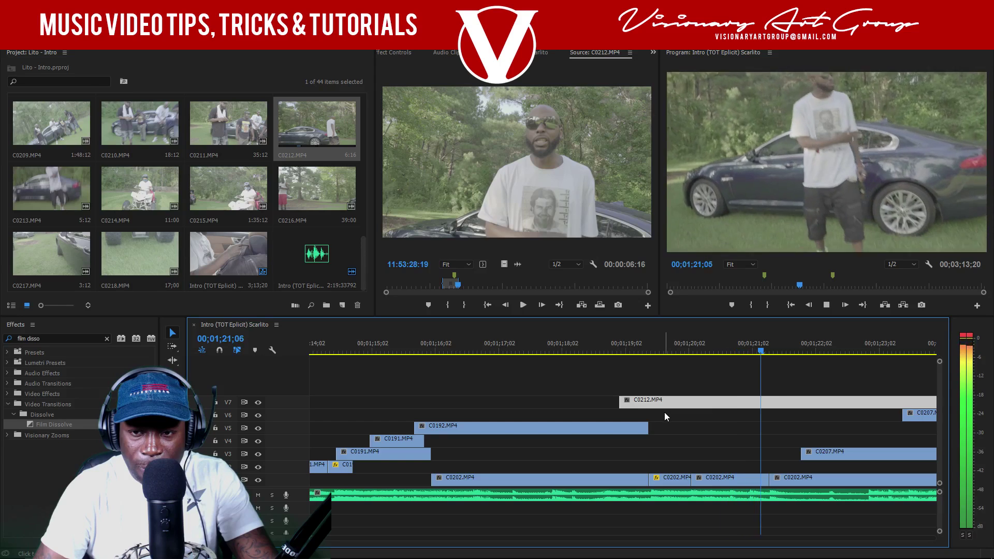
key("space")
- Trim the opening of the V7 C0212.MP4 clip so it starts at about 00;01;19;13, and play the cut
left_click_drag(621, 402, 664, 405)
left_click(614, 344)
key("space")
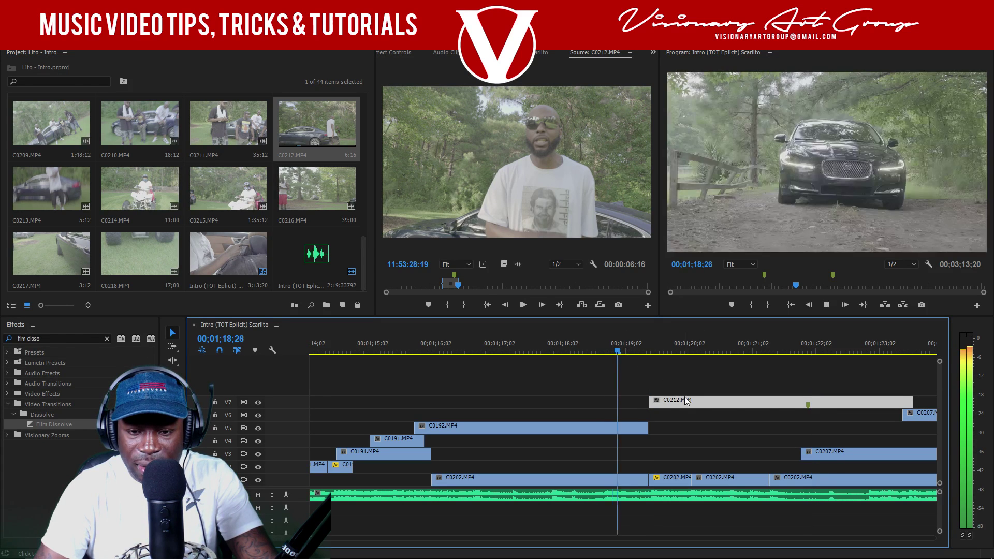
- Move the C0212.MP4 clip on V7 to start at about 00;01;20;03 and play it against the music
left_click_drag(670, 405, 713, 407)
left_click(683, 352)
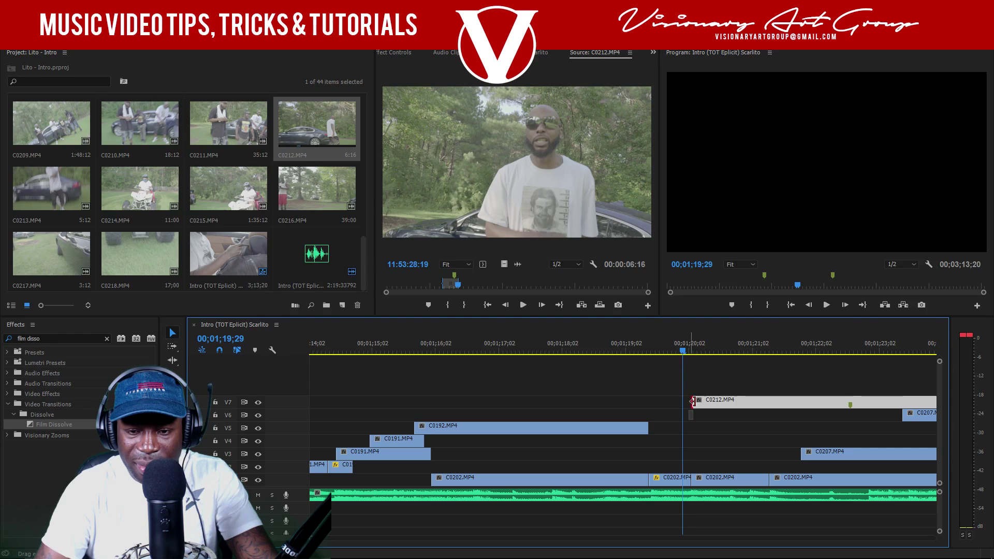
key("space")
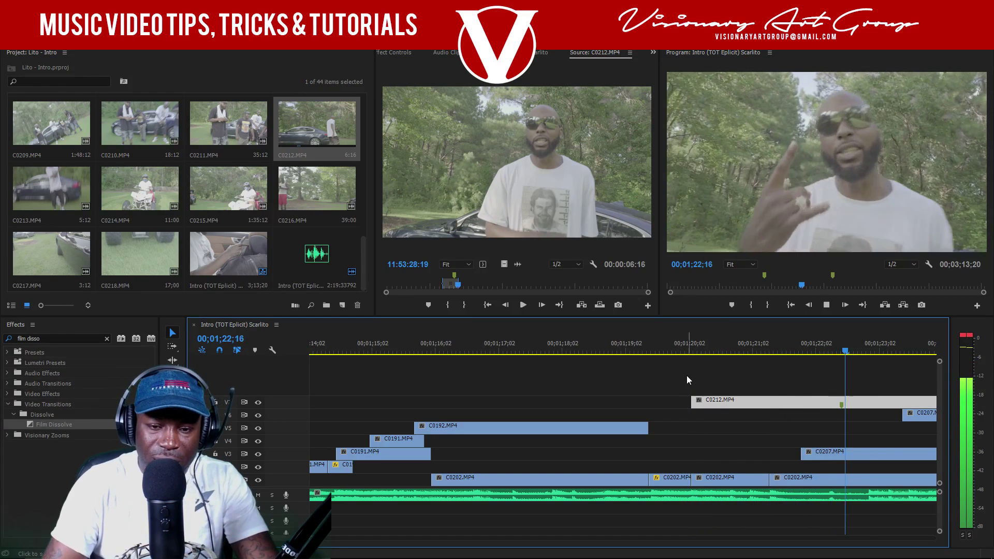
key("space")
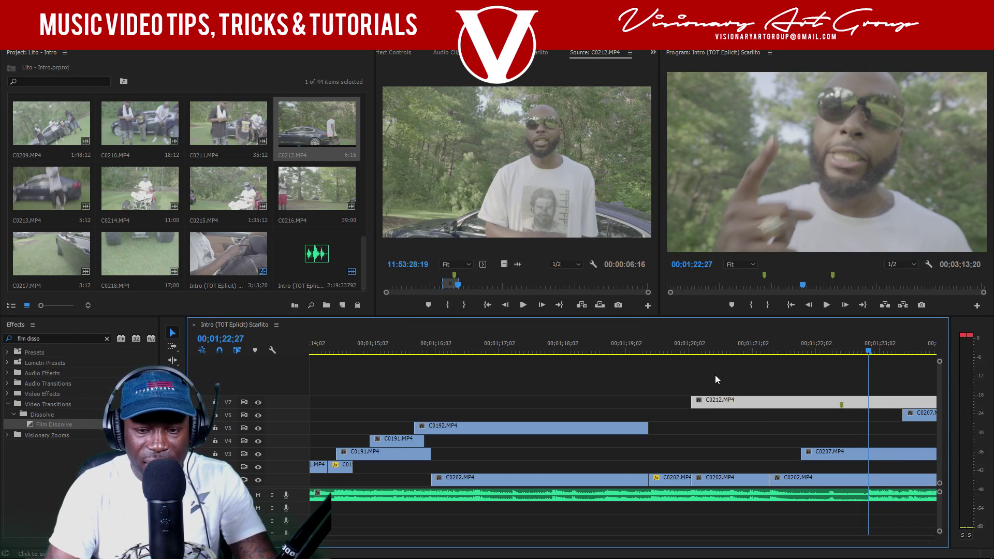
left_click(682, 352)
key("space")
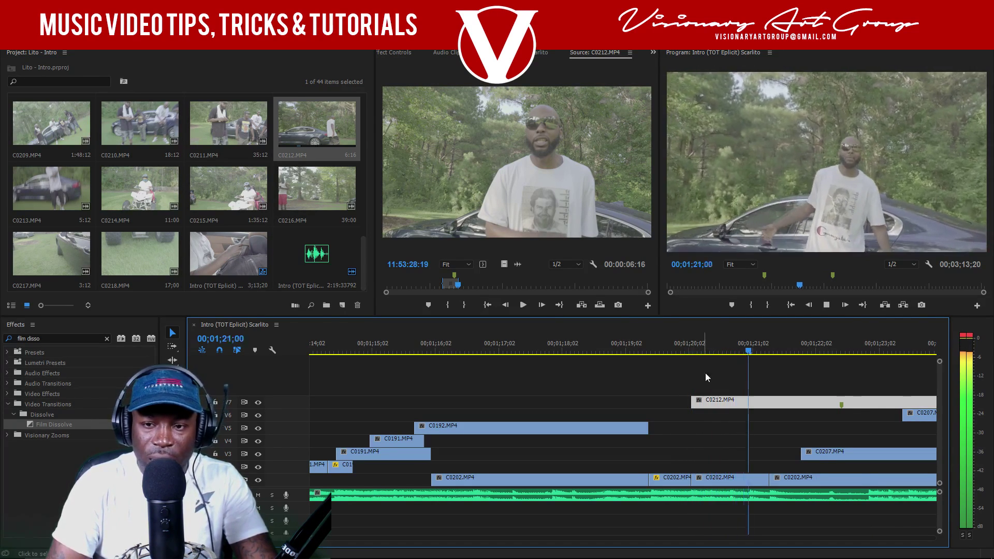
key("space")
- Delete the C0212.MP4 clip from V7
left_click(721, 389)
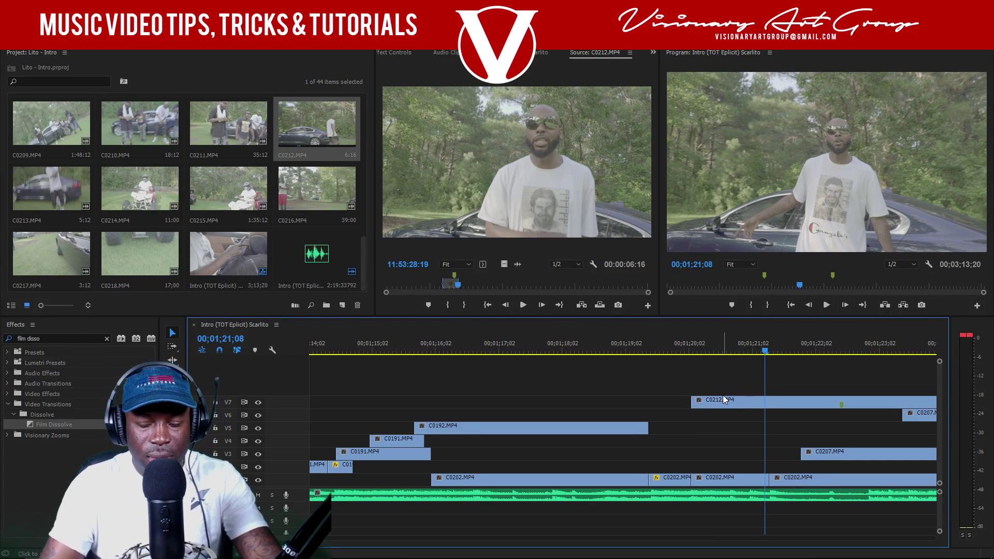
left_click(752, 407)
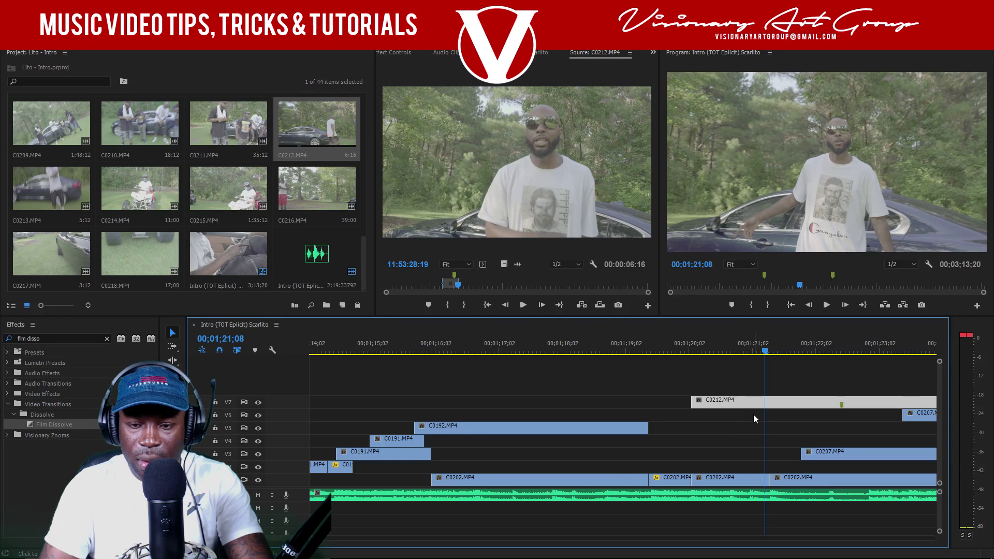
key("minus")
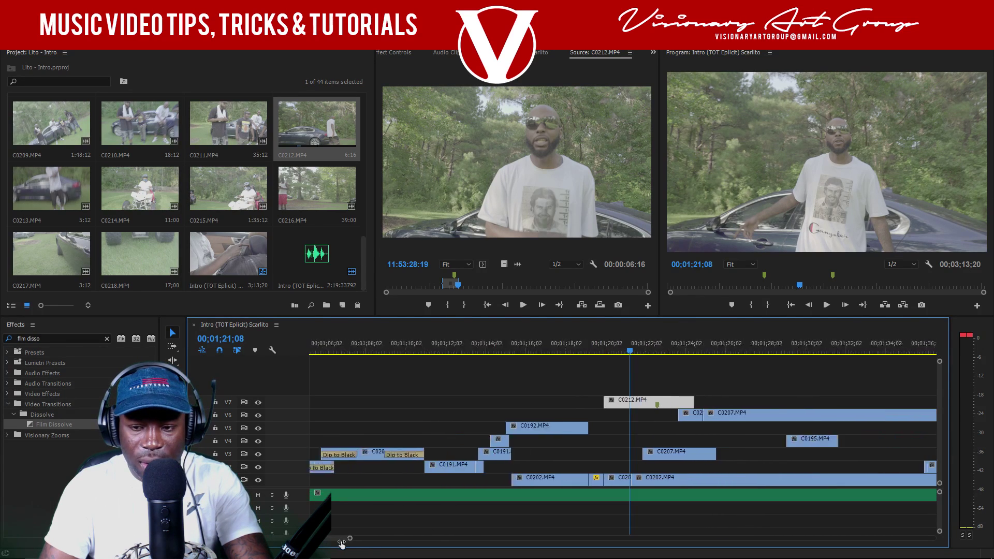
left_click_drag(339, 542, 367, 548)
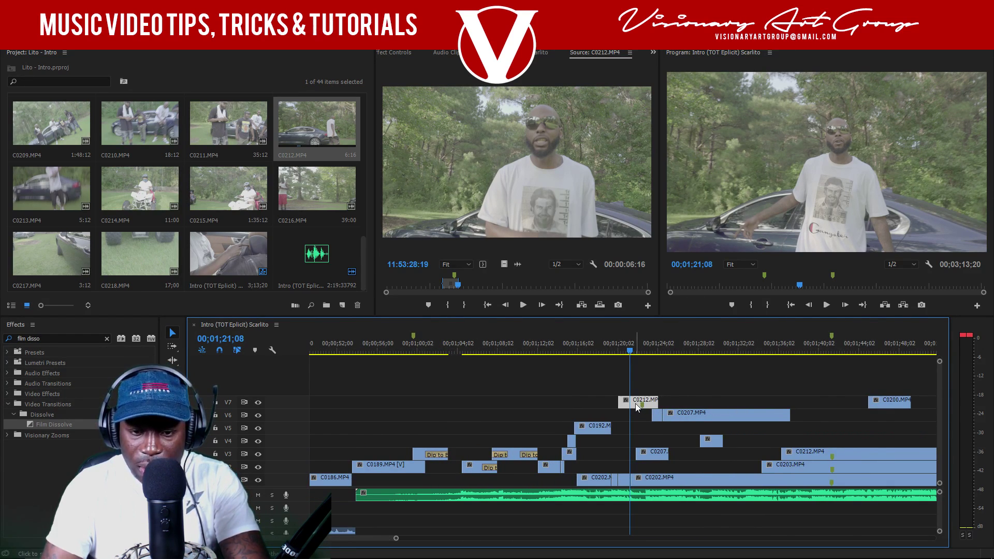
key("Delete")
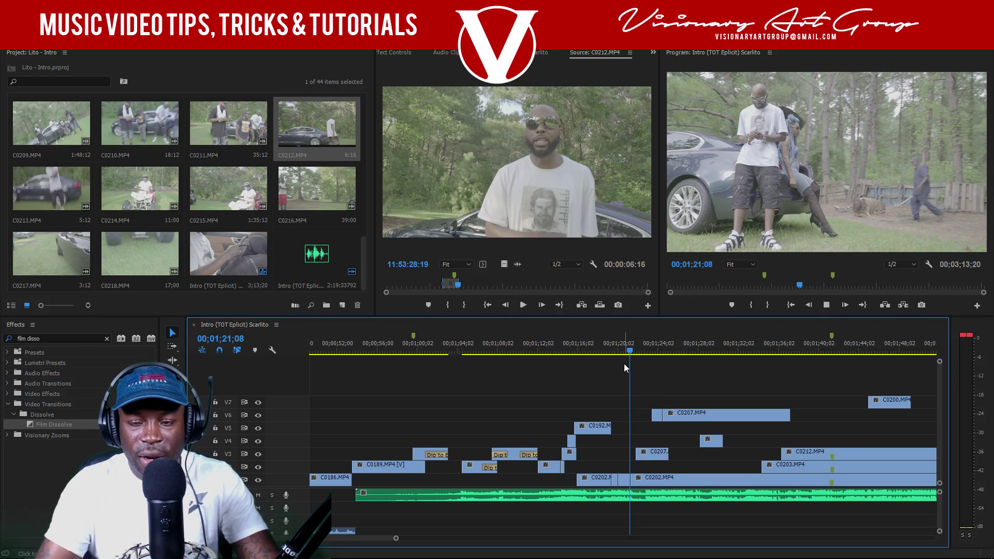
- Play the sequence briefly from 00;01;21;08 and save the project
key("space")
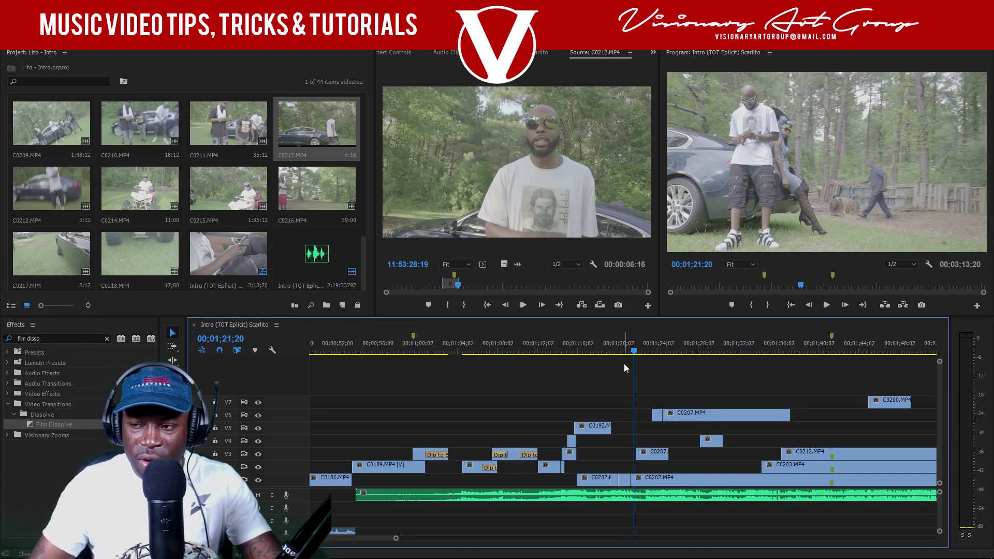
key("ctrl+s")
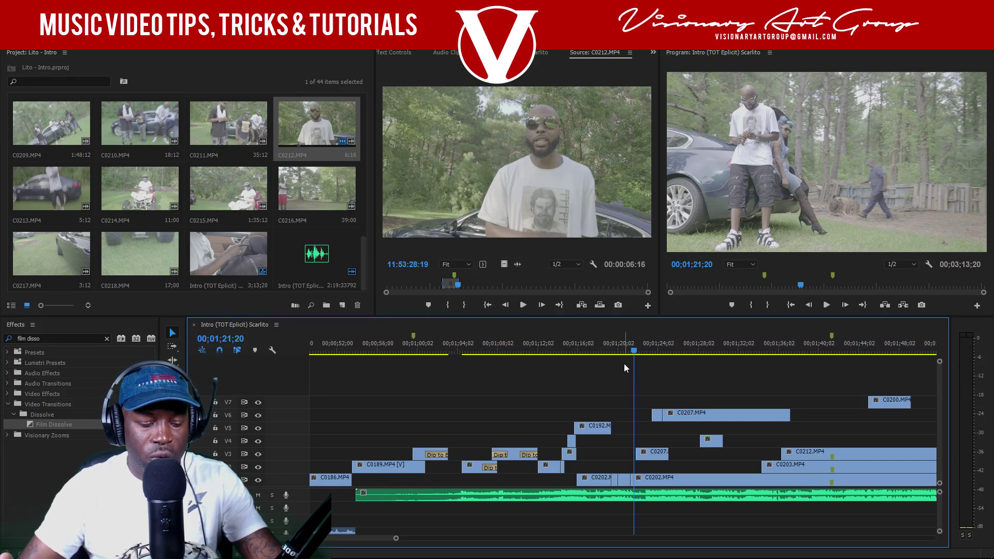
key("ctrl+s")
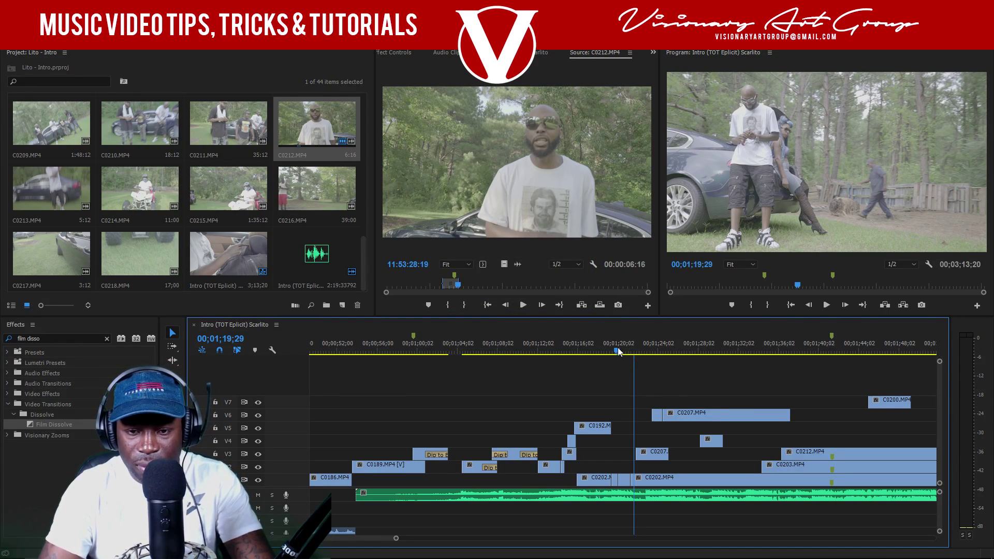
- Play the sequence from about 00;01;18;28 to 00;01;22;24 to review the cuts against the music
left_click(617, 350)
key("space")
key("space")
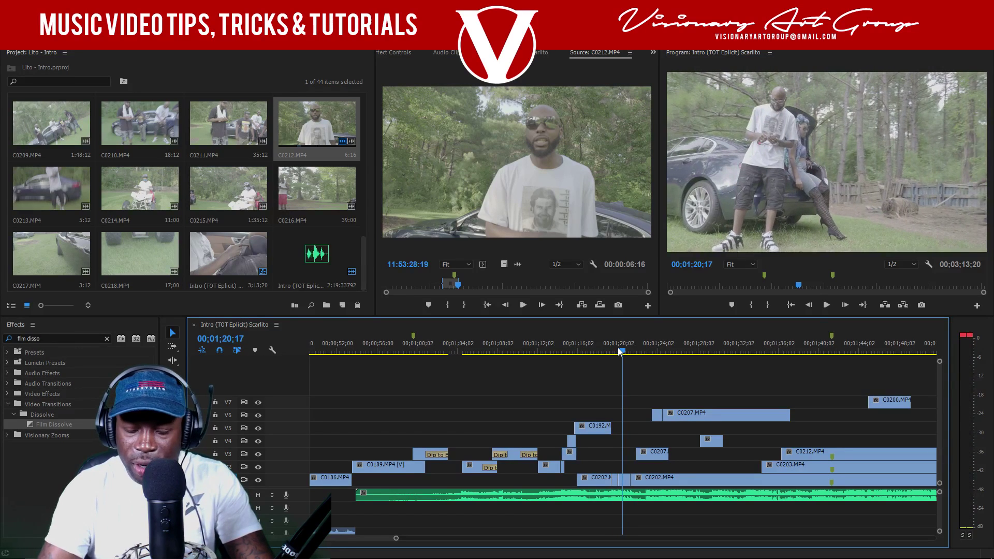
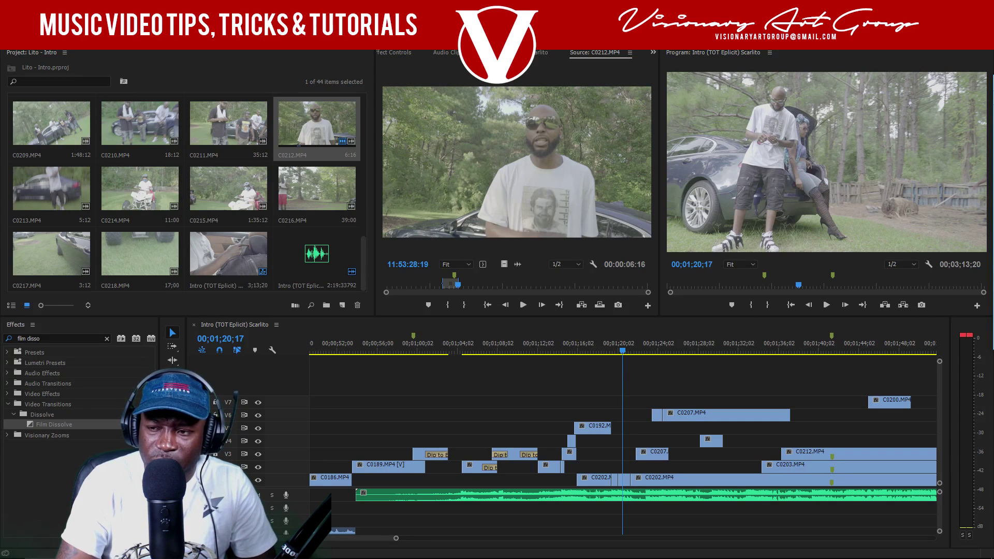
left_click(606, 351)
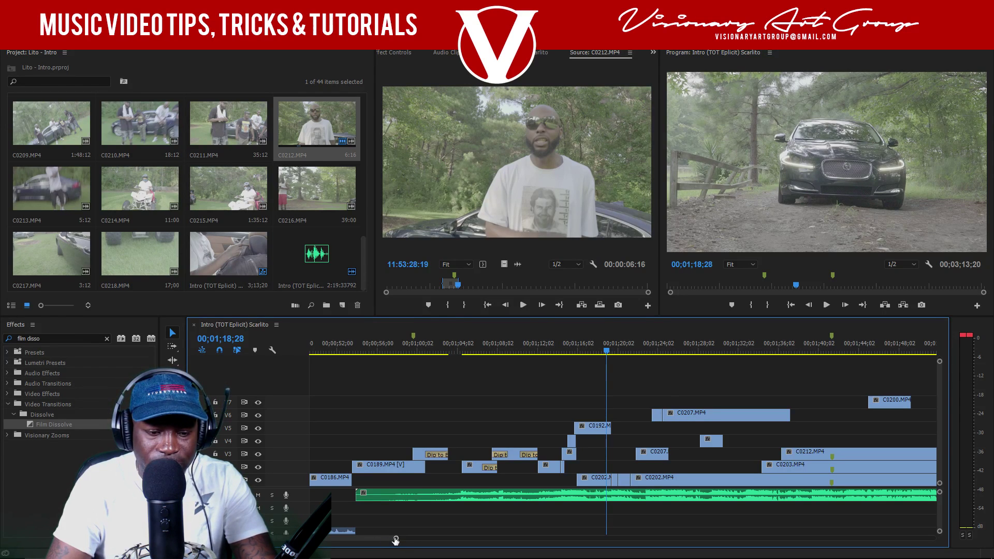
key("space")
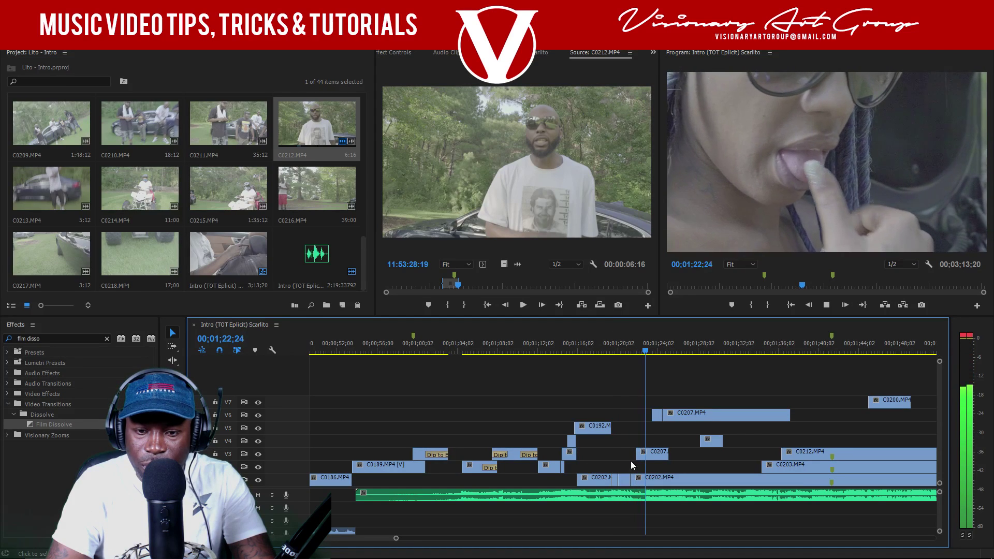
left_click(614, 343)
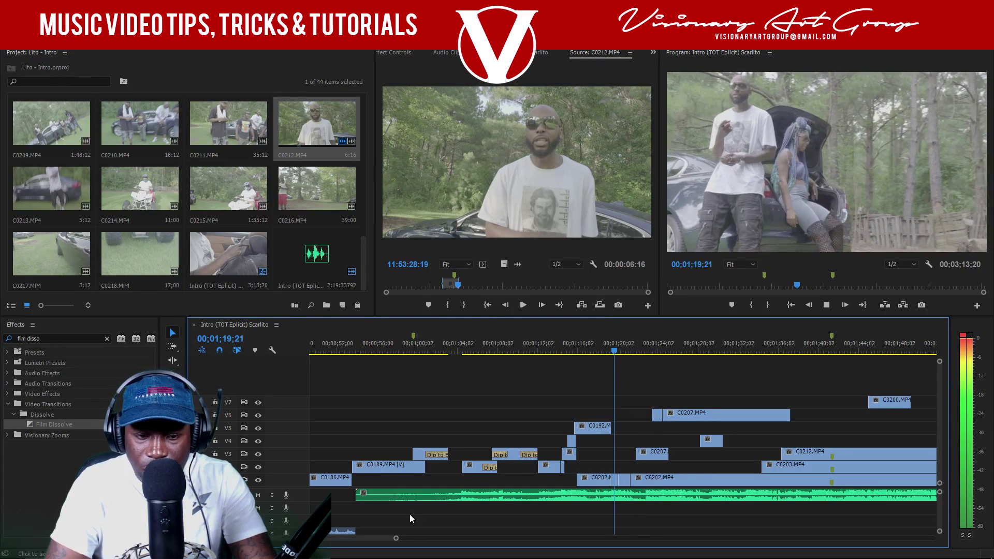
- Move the two C0207.MP4 clips on V6 slightly earlier to start at about 00;01;23;07, and play the result
left_click_drag(397, 540, 296, 539)
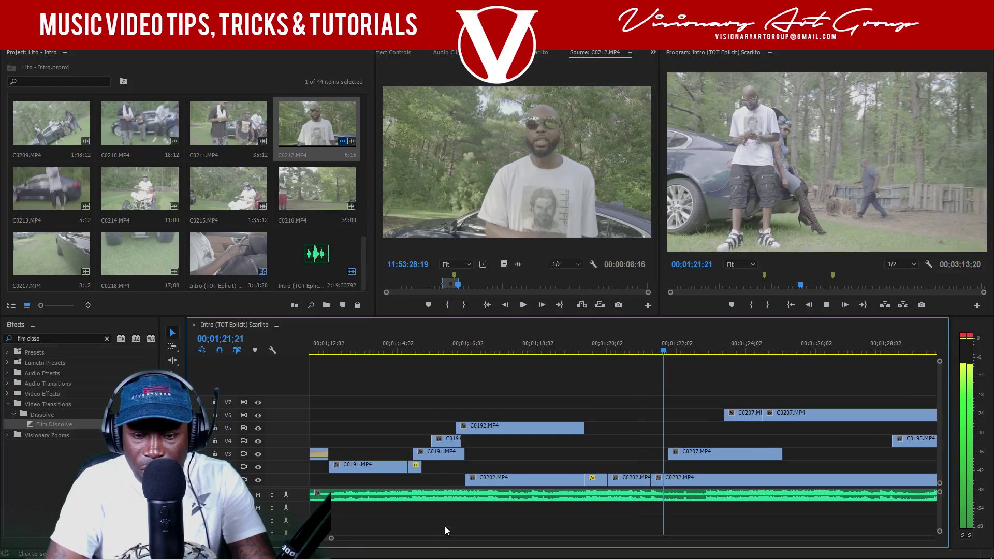
key("space")
left_click_drag(779, 414, 775, 417)
left_click(656, 348)
key("space")
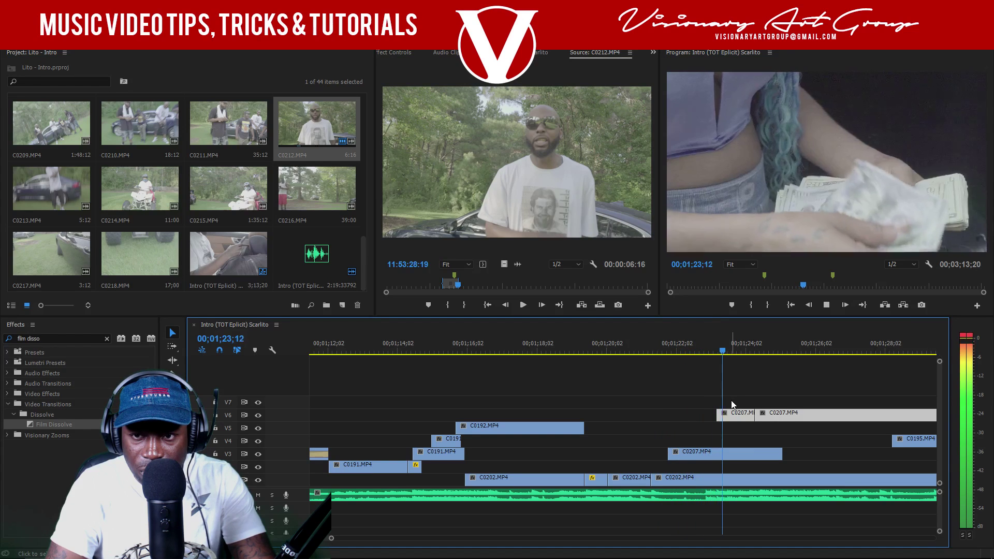
left_click(675, 348)
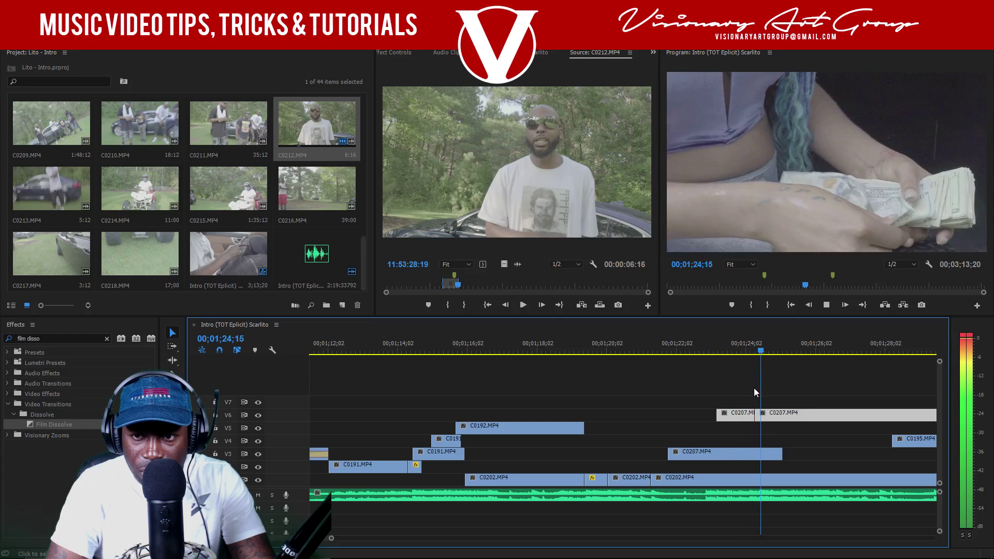
- Cut the second C0207.MP4 clip on V6 at 00;01;25;22 and delete the part after the cut
left_click(810, 425)
key("space")
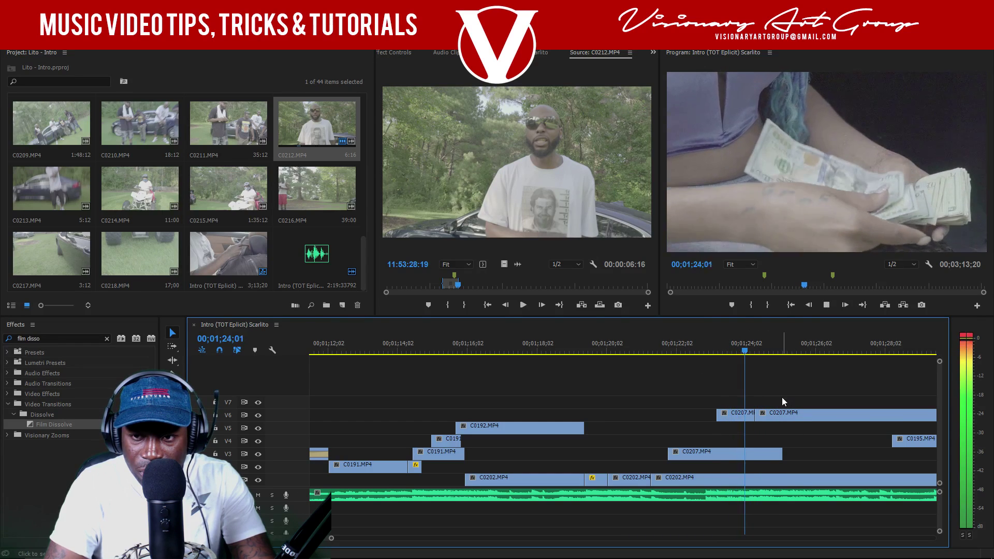
key("space")
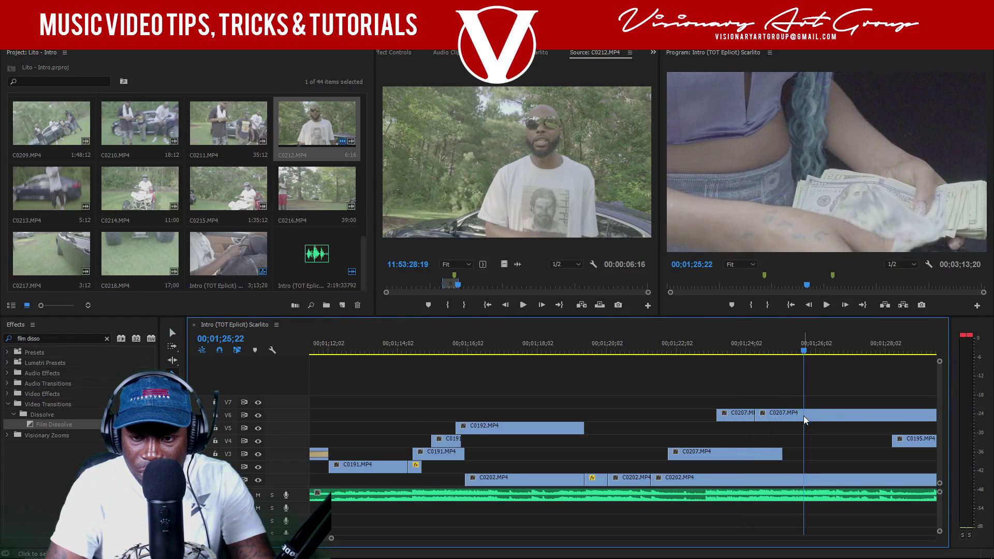
key("ctrl+k")
left_click(822, 416)
key("Delete")
left_click(553, 285)
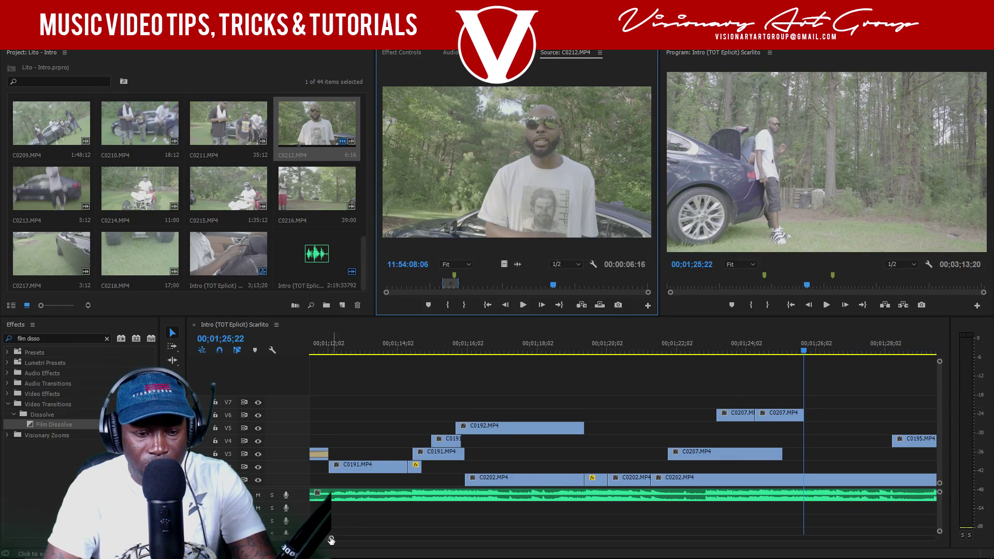
- Extend the opening of the C0212.MP4 clip on V3 back to the end of C0207.MP4, and play the cut
left_click_drag(332, 539, 360, 536)
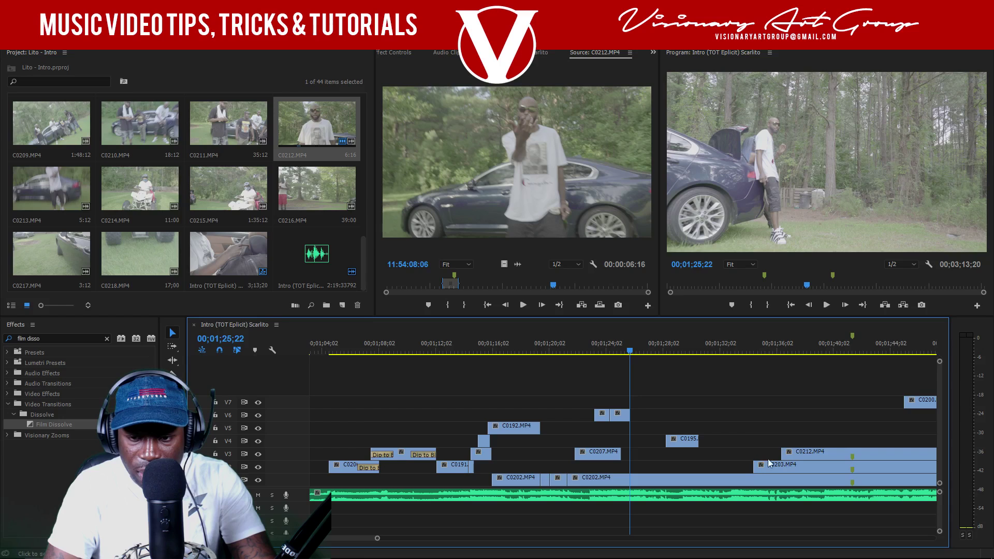
left_click_drag(782, 453, 623, 451)
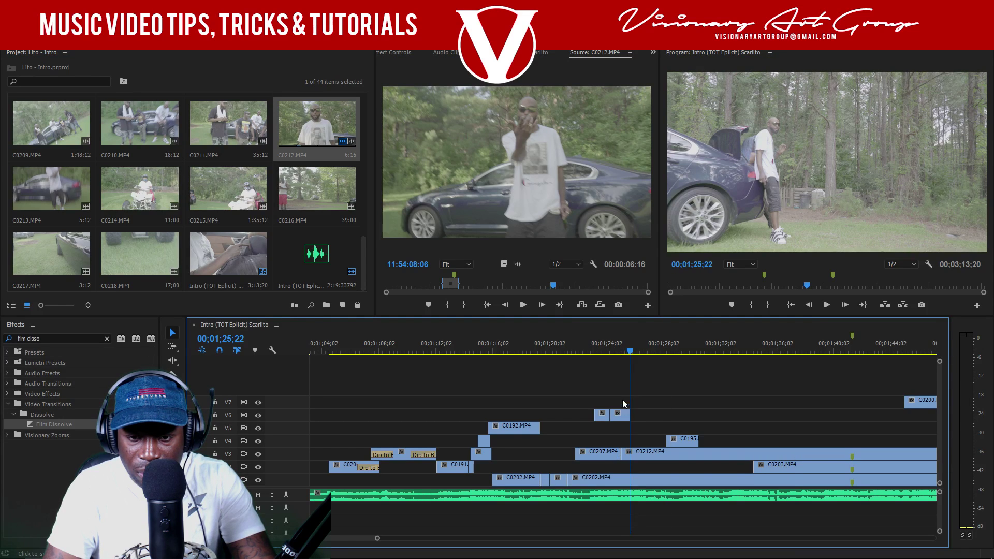
left_click(621, 348)
key("space")
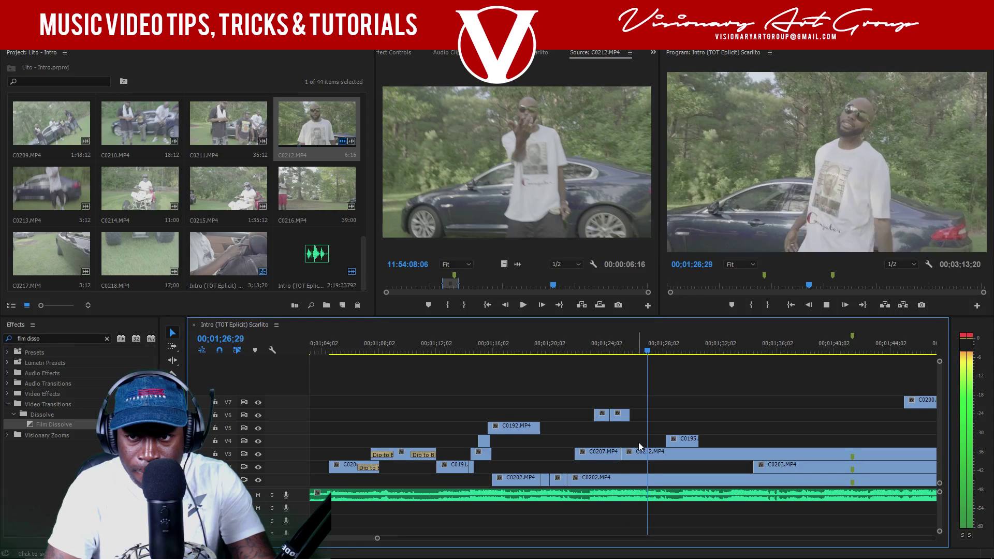
key("space")
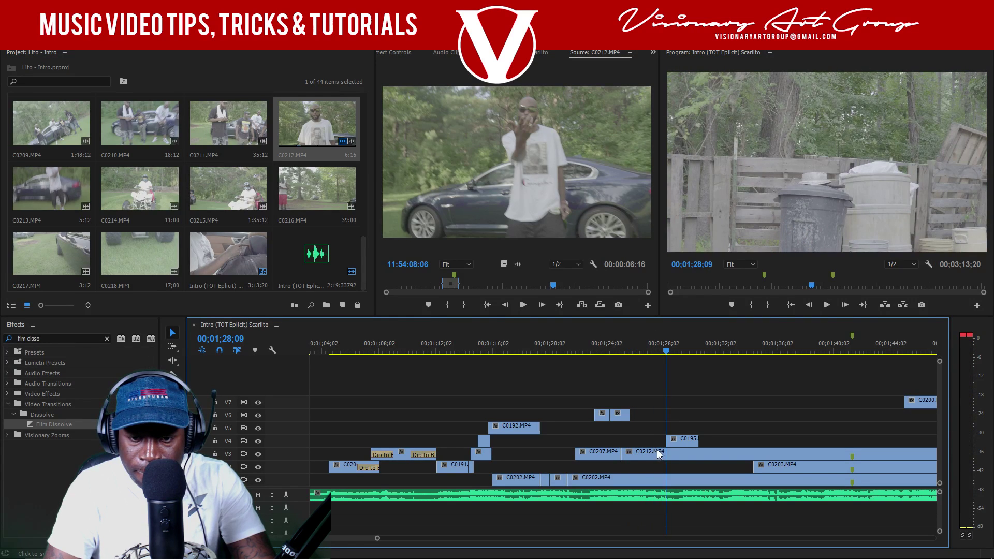
- Delete the C0195.MP4 clip from V4 and trim the opening of C0212.MP4 on V3 to about 00;01;31;14
left_click(676, 442)
left_click_drag(676, 442, 643, 351)
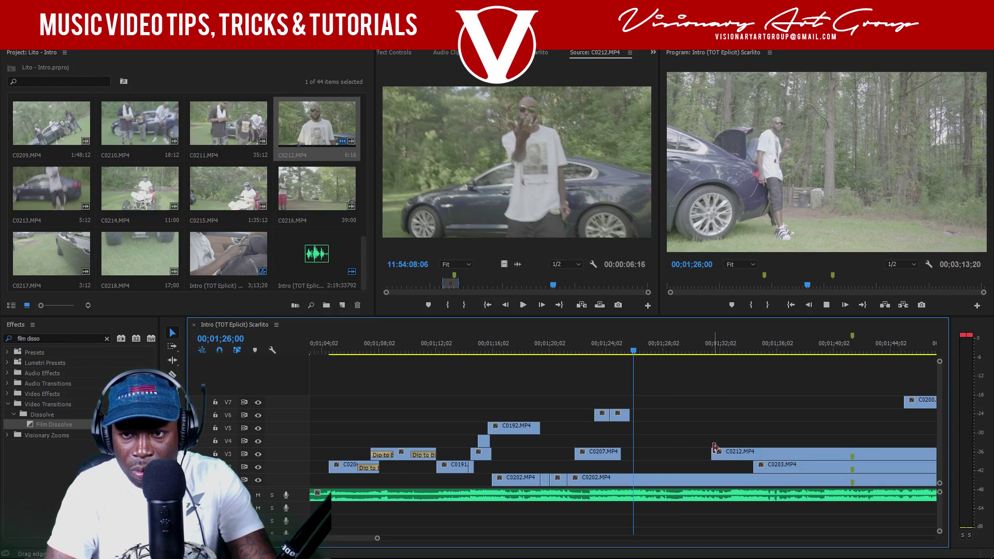
key("space")
key("space")
- Extend the opening of the C0203.MP4 clip on V2 back to the end of the V3 C0207.MP4 clip, and play it
left_click_drag(754, 466, 629, 346)
left_click(627, 350)
key("space")
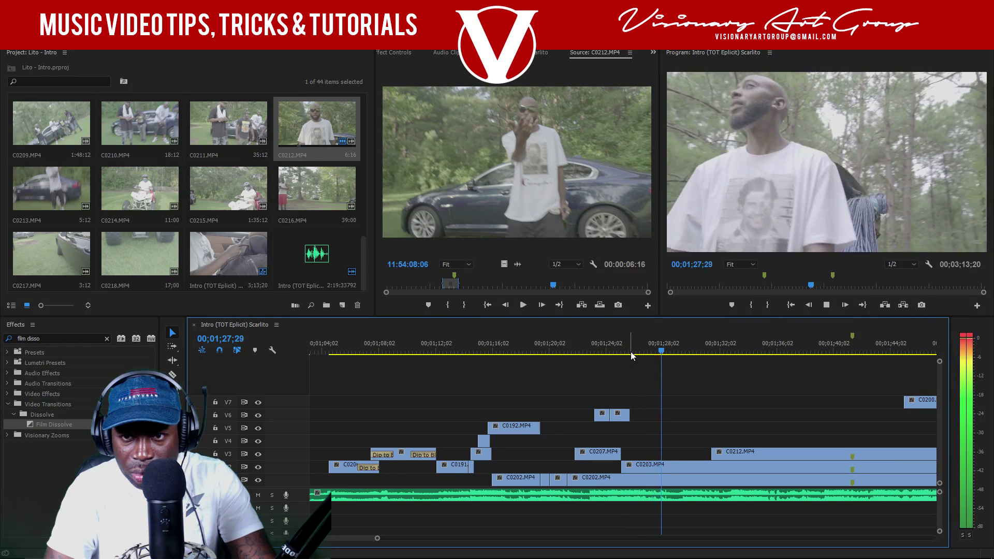
key("space")
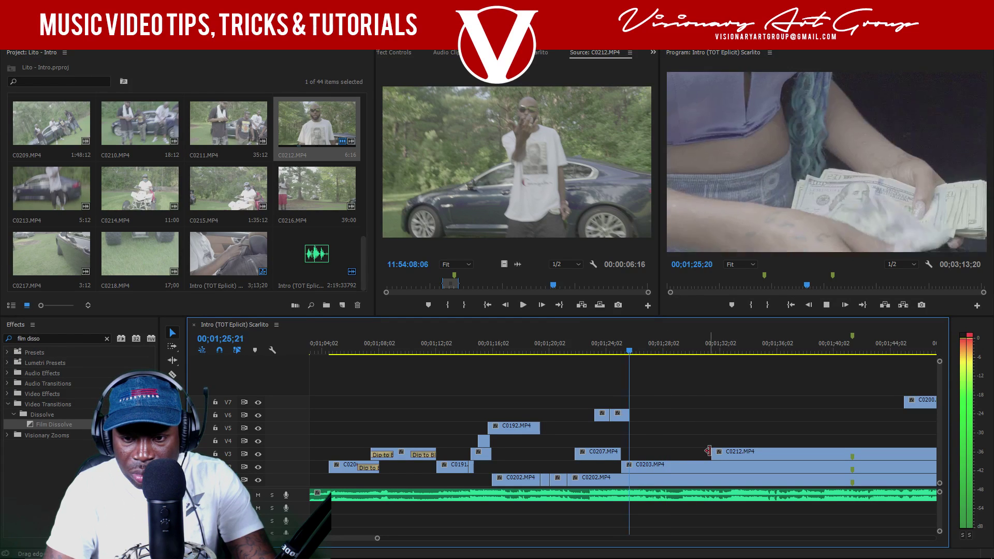
- Extend the opening of the C0212.MP4 clip on V3 back to about 00;01;26;24, and play the transition
key("space")
left_click_drag(677, 447, 650, 447)
key("space")
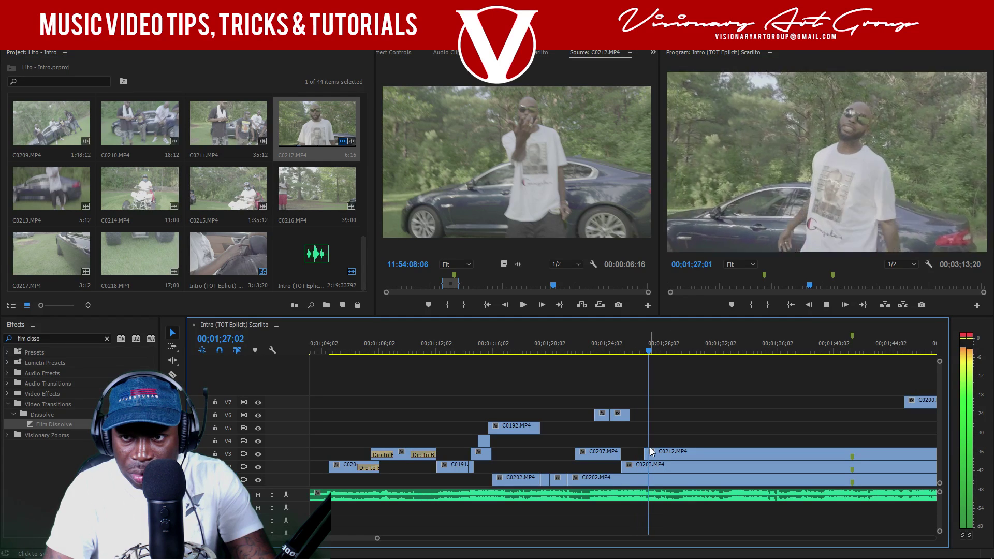
key("space")
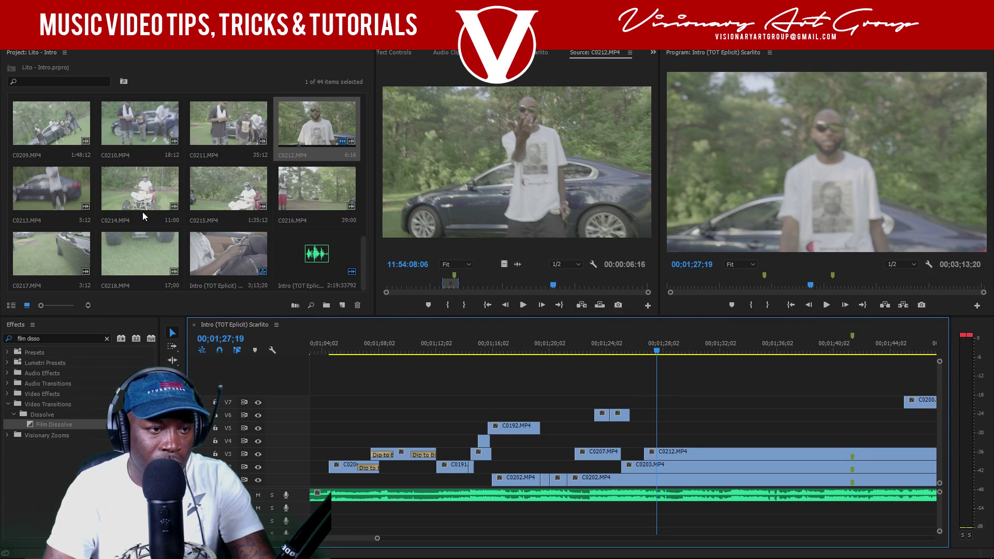
- Check C0206.MP4 among the project footage, and open C0193.MP4 as the source clip cued to 11:37:41:09
scroll(140, 128, "up", 1)
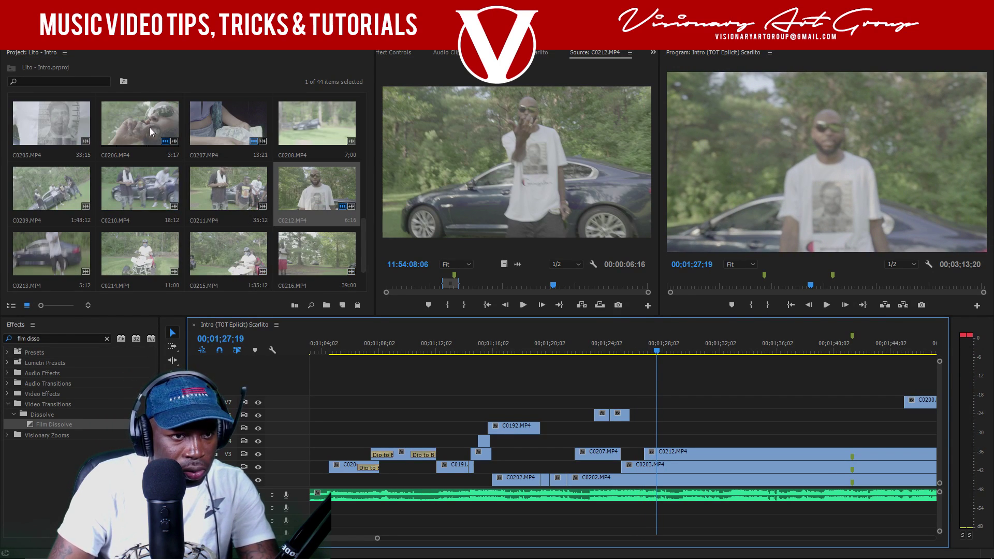
scroll(142, 163, "up", 1)
double_click(154, 182)
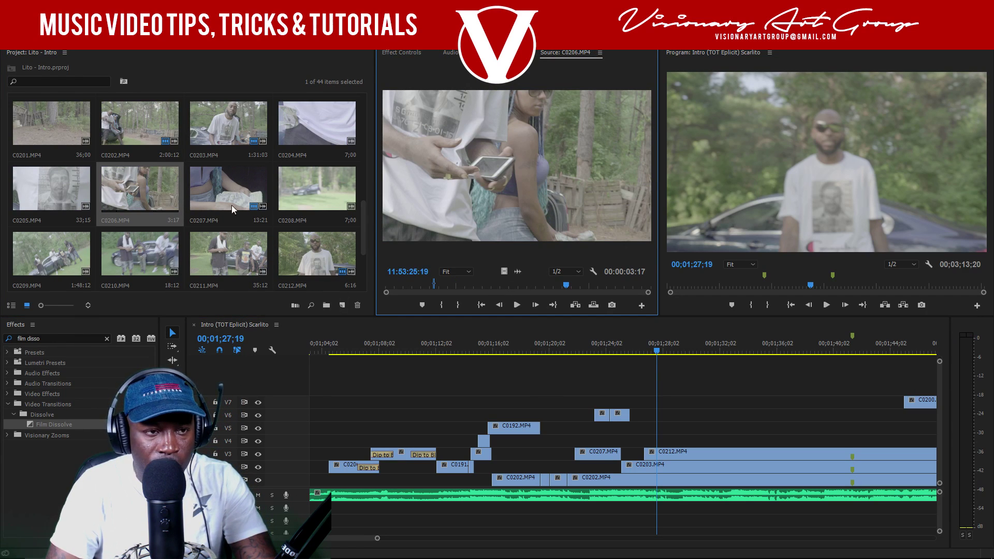
scroll(228, 163, "up", 2)
scroll(180, 156, "up", 2)
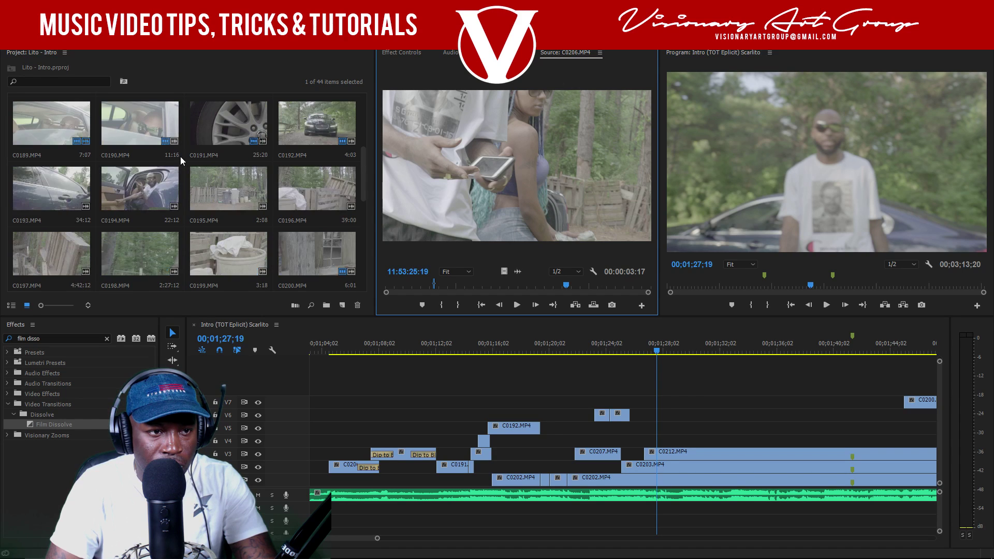
scroll(178, 166, "down", 1)
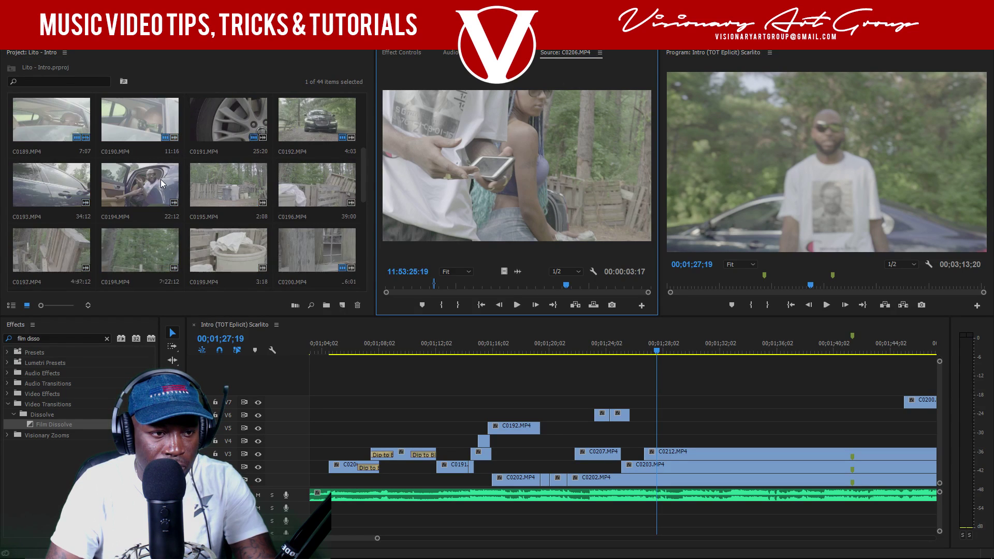
double_click(77, 172)
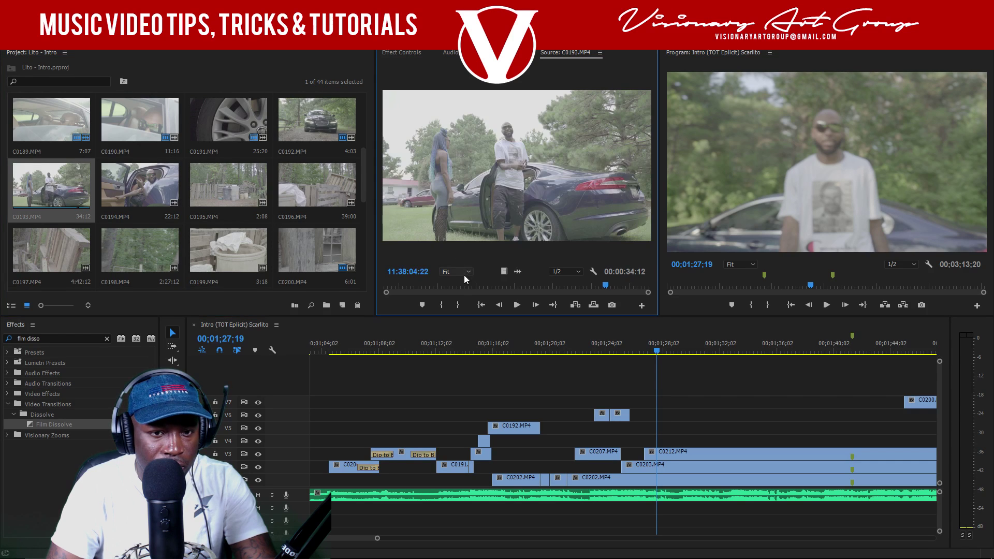
left_click_drag(484, 286, 425, 287)
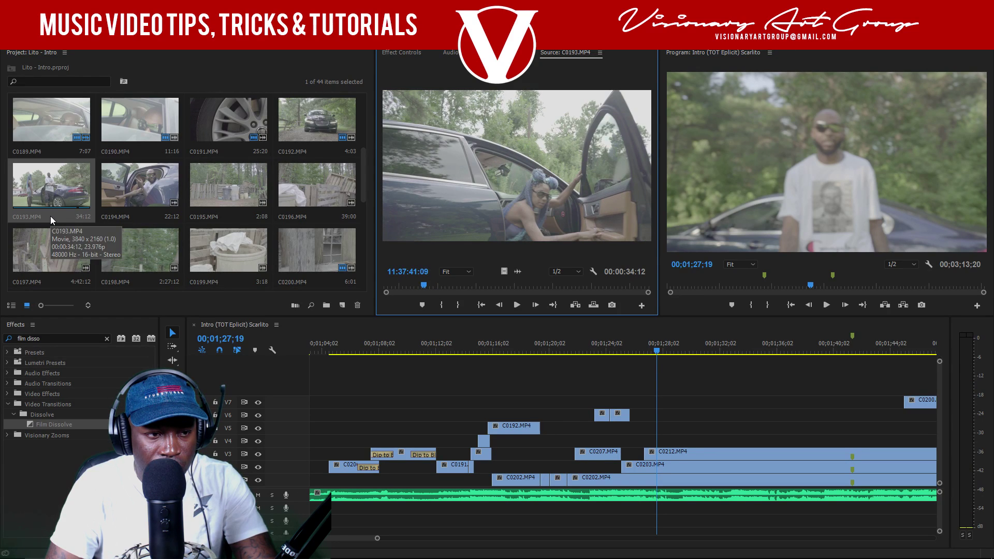
- Mark a 3:19 section of C0193.MP4 showing the woman beside the car, and place it on V8 at about 00;01;21;28
key("space")
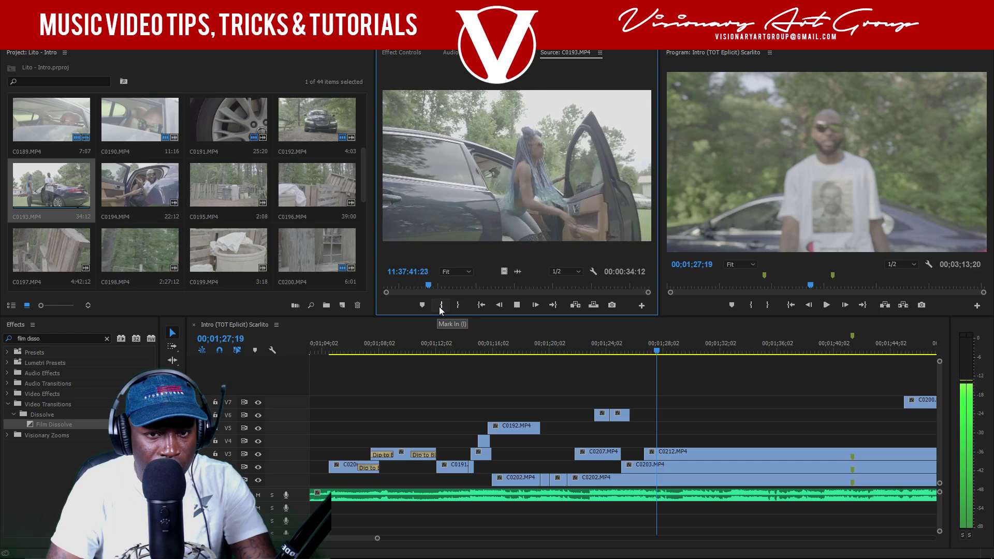
left_click(440, 307)
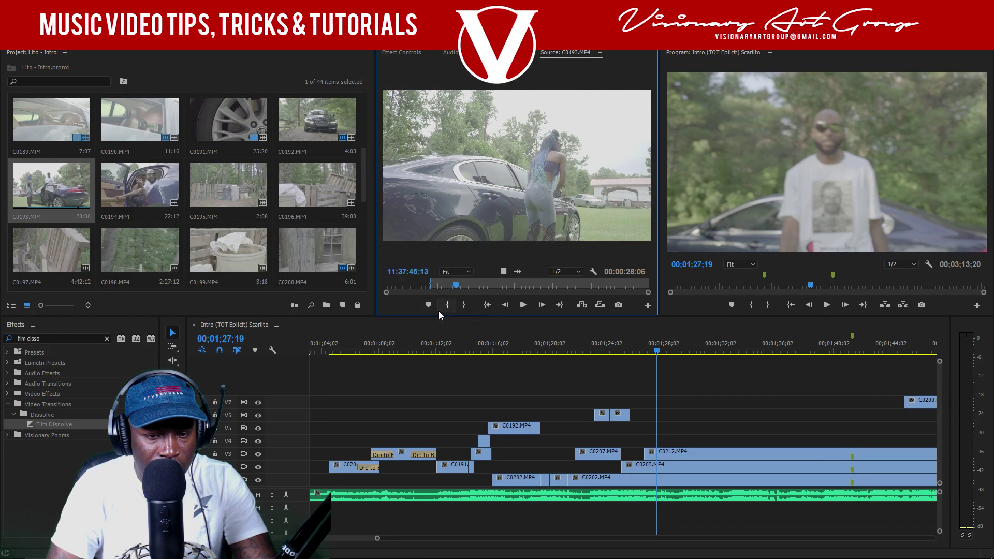
left_click(463, 305)
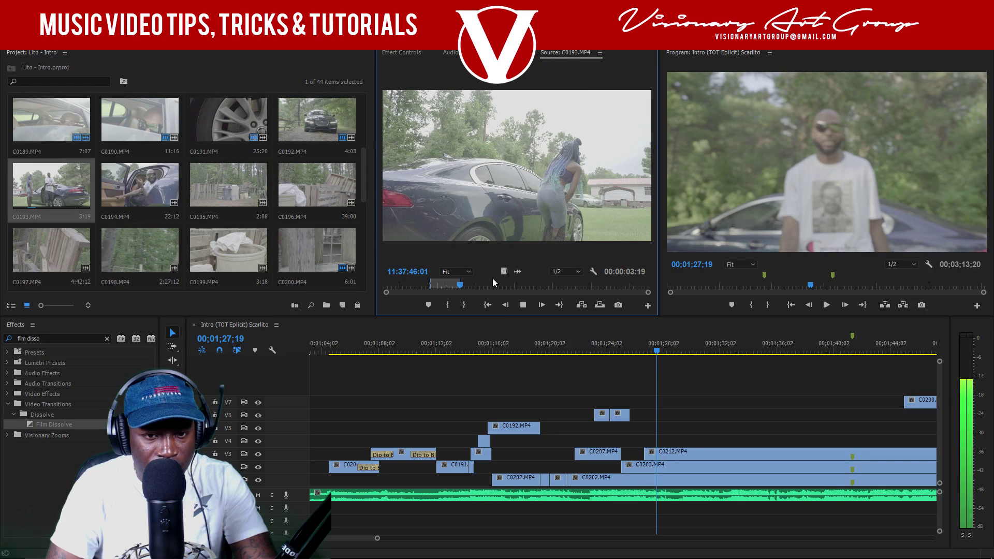
- Mark a 5:13 section of C0193.MP4 ending at 11:37:58:03, and place it on V7 at about 00;01;33;13
left_click_drag(503, 271, 551, 290)
left_click(449, 305)
left_click(464, 305)
left_click_drag(518, 166, 767, 405)
- Cut the C0192.MP4 clip on V5 at 00;01;19;08 and extend its end segment to about 00;01;20;02
left_click(494, 344)
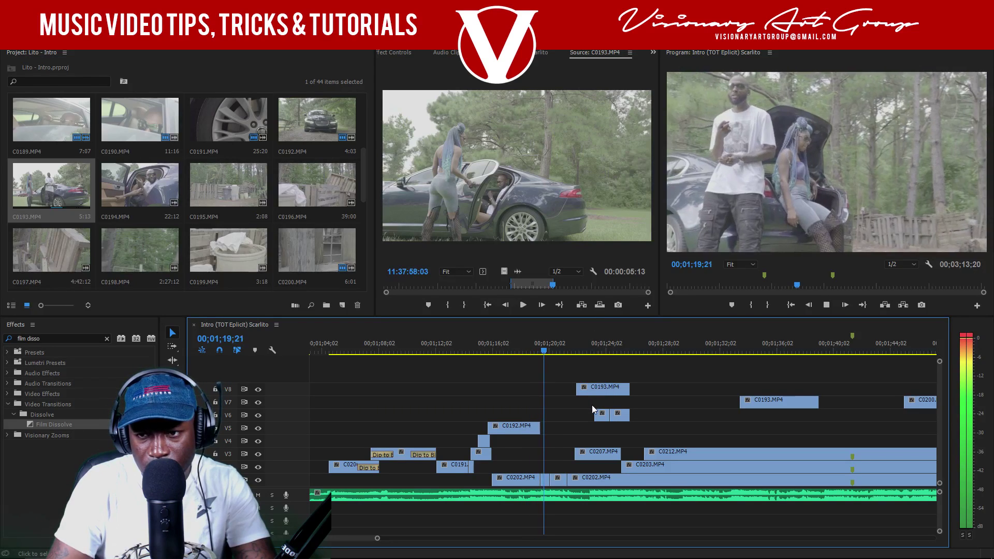
left_click(527, 346)
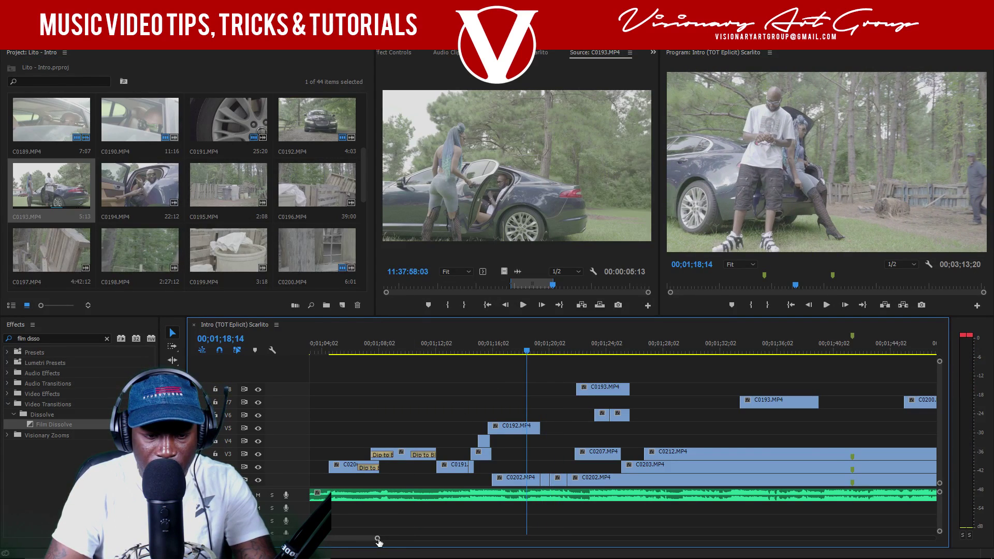
key("=")
key("=")
key("=")
key("space")
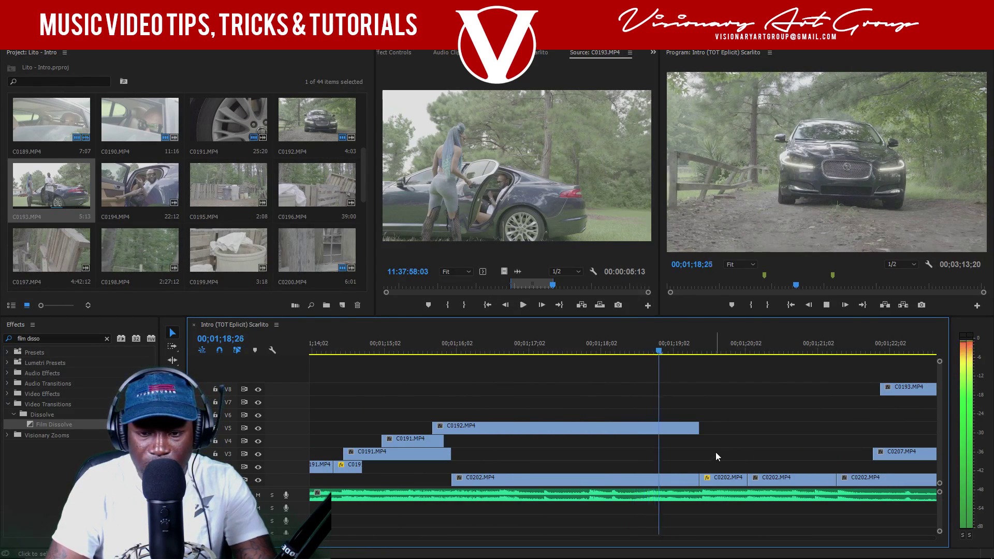
left_click_drag(673, 344, 688, 348)
left_click_drag(700, 427, 750, 427)
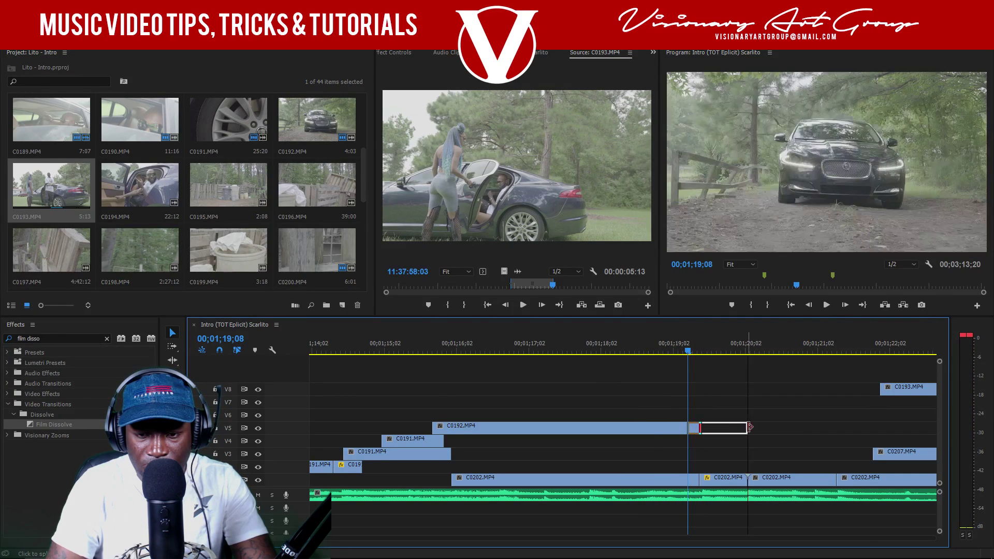
- Increase the playback speed of the C0192.MP4 end segment on V5 that starts at 00;01;19;08
right_click(710, 428)
left_click(752, 366)
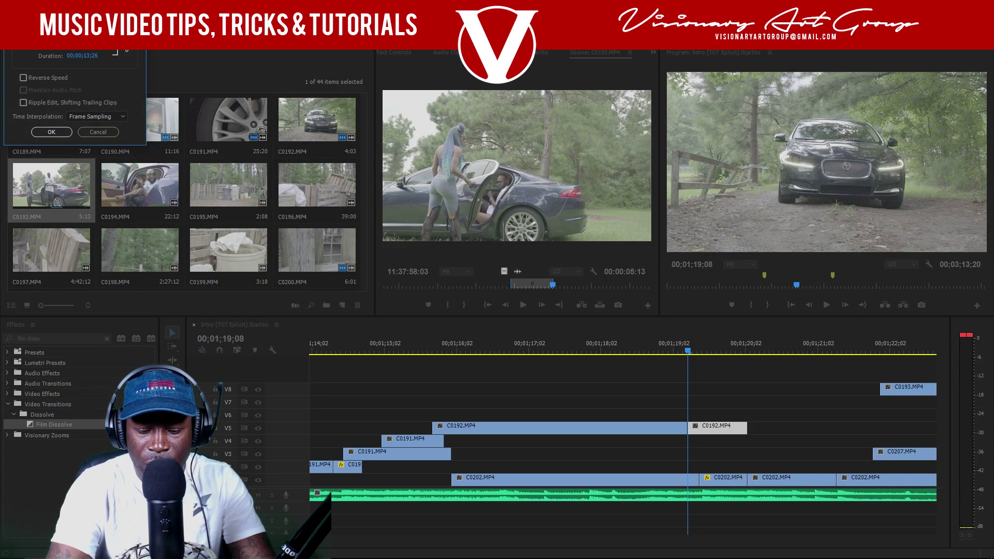
key("Return")
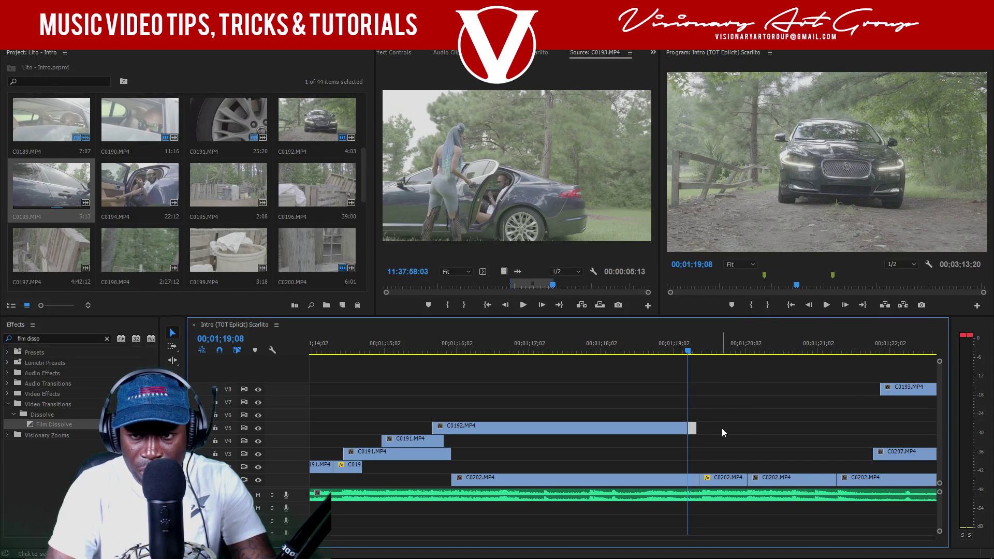
- Extend the C0192.MP4 end segment on V5 to meet the cut before the short C0202.MP4 clip on V1, and play back the transition
key("space")
left_click(679, 349)
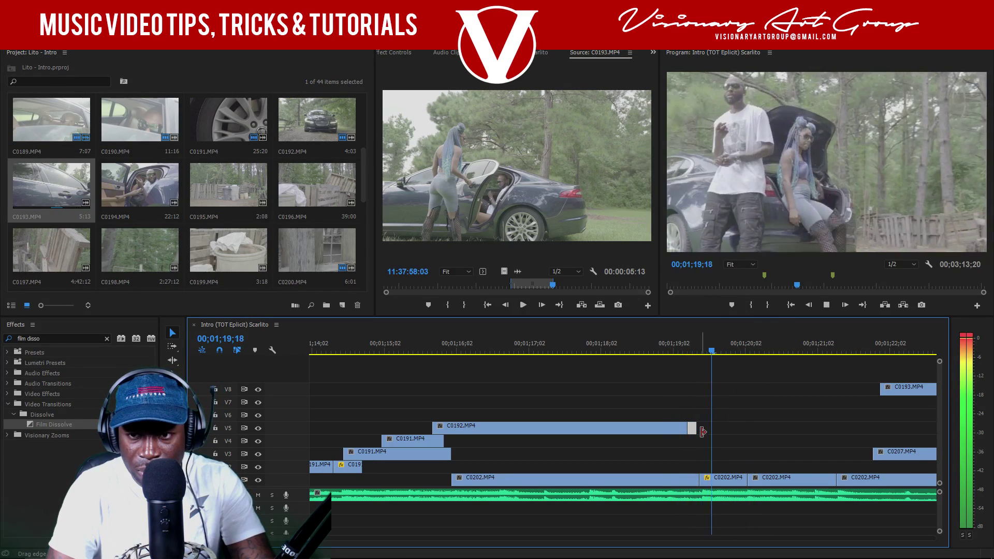
left_click(667, 349)
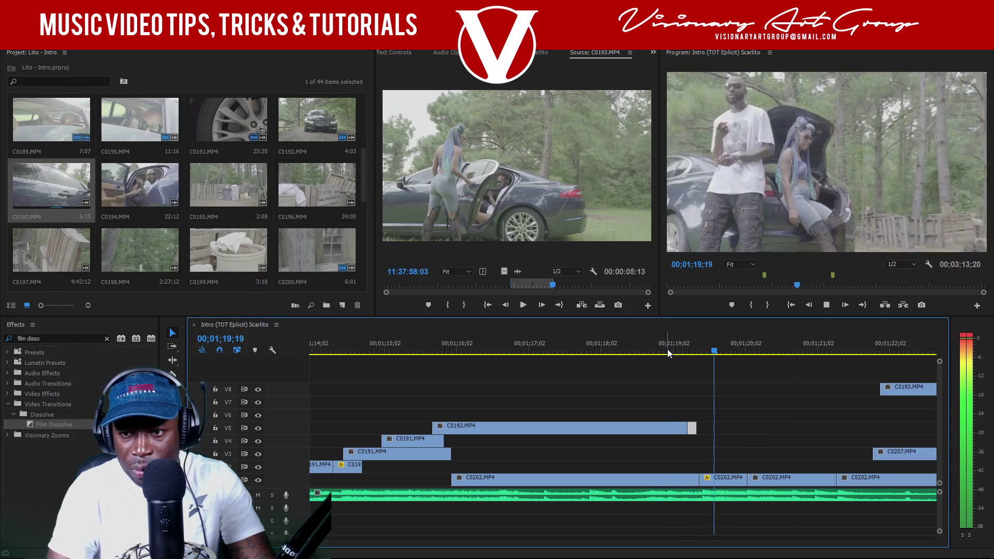
key("space")
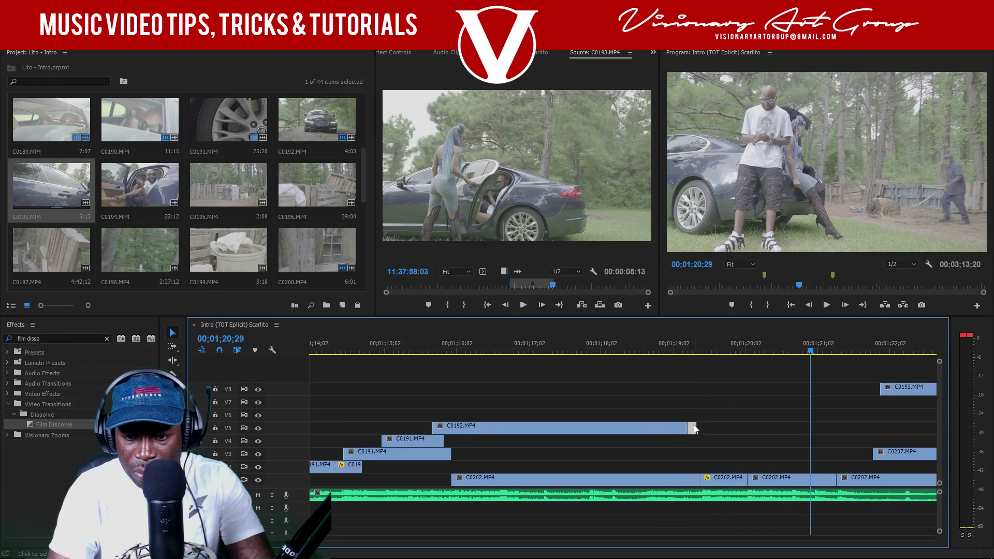
left_click(694, 424)
left_click(670, 351)
key("space")
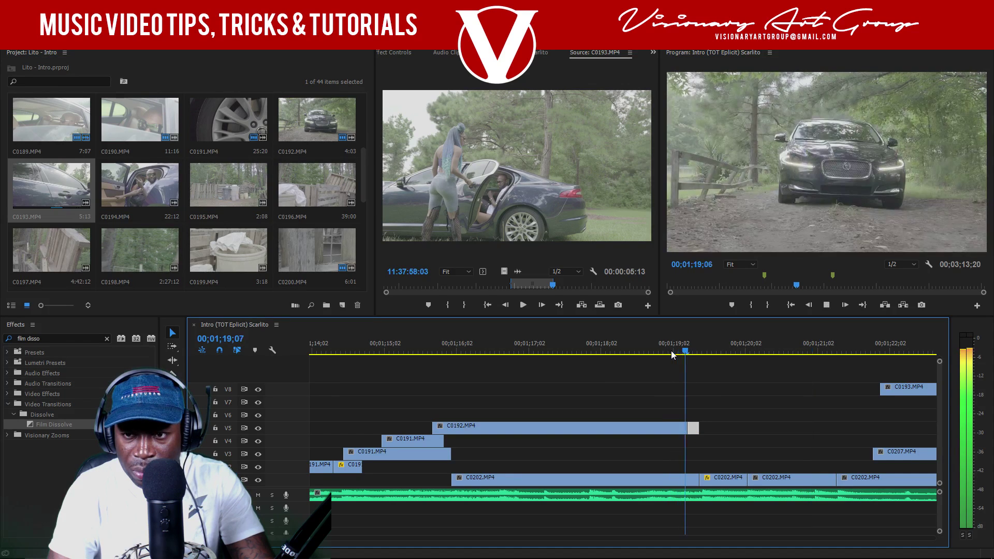
left_click(669, 348)
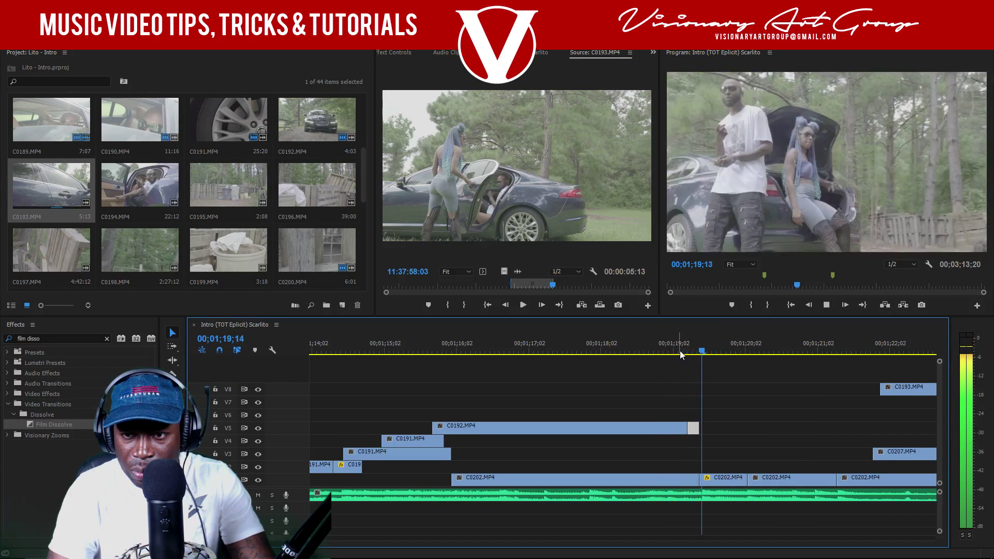
key("space")
- Increase the speed of the C0192.MP4 end segment on V5 again, and extend its end back to the C0202.MP4 cut on V1
right_click(693, 429)
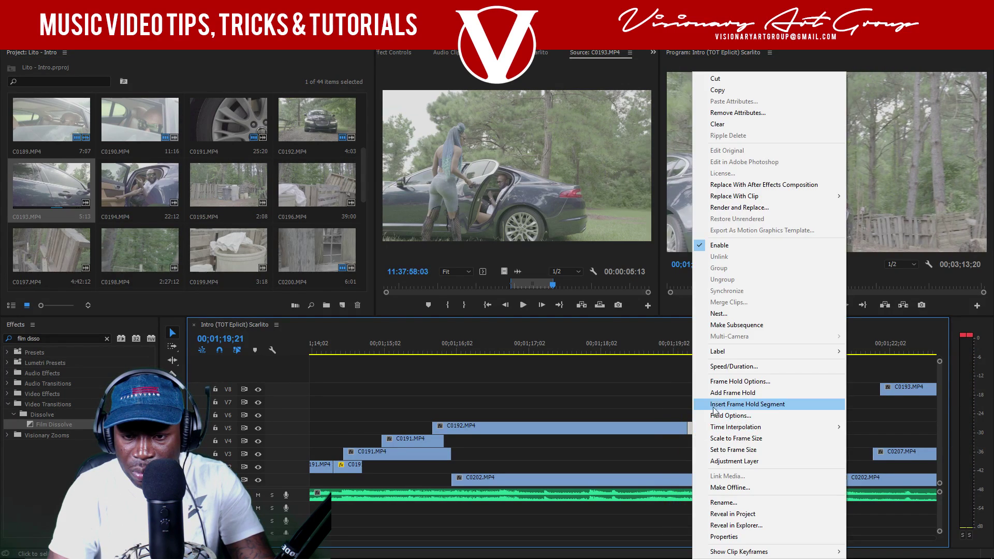
left_click(722, 367)
key("Return")
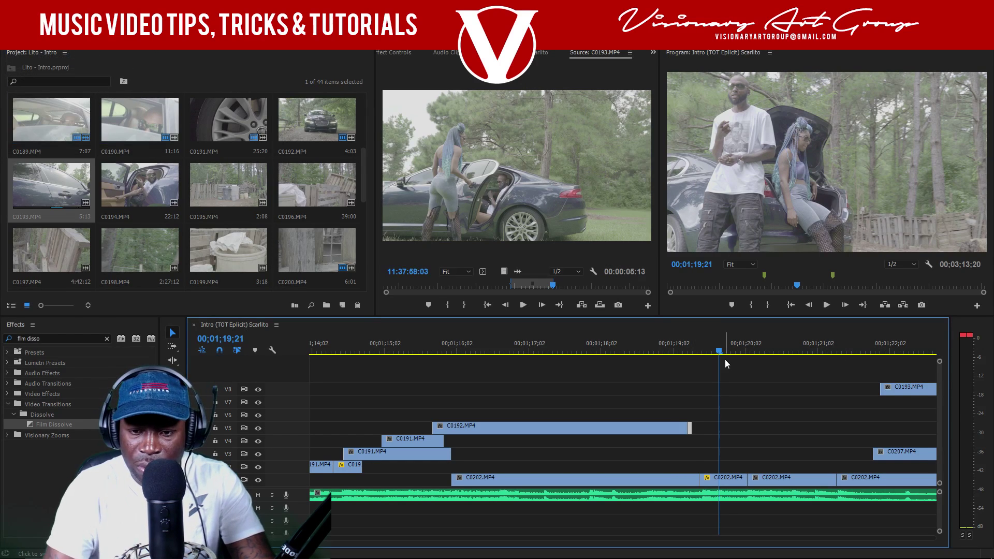
left_click_drag(698, 429, 707, 430)
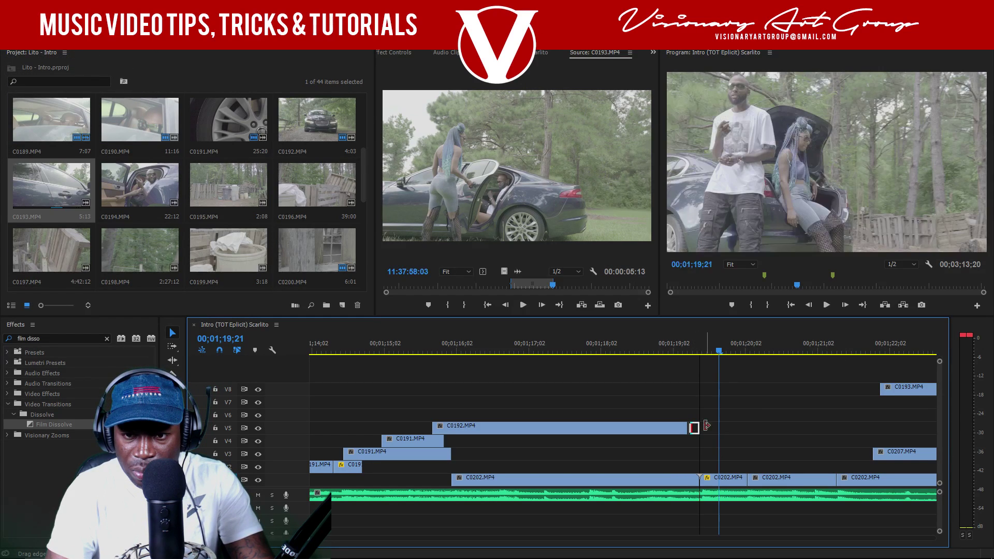
left_click(680, 350)
key("space")
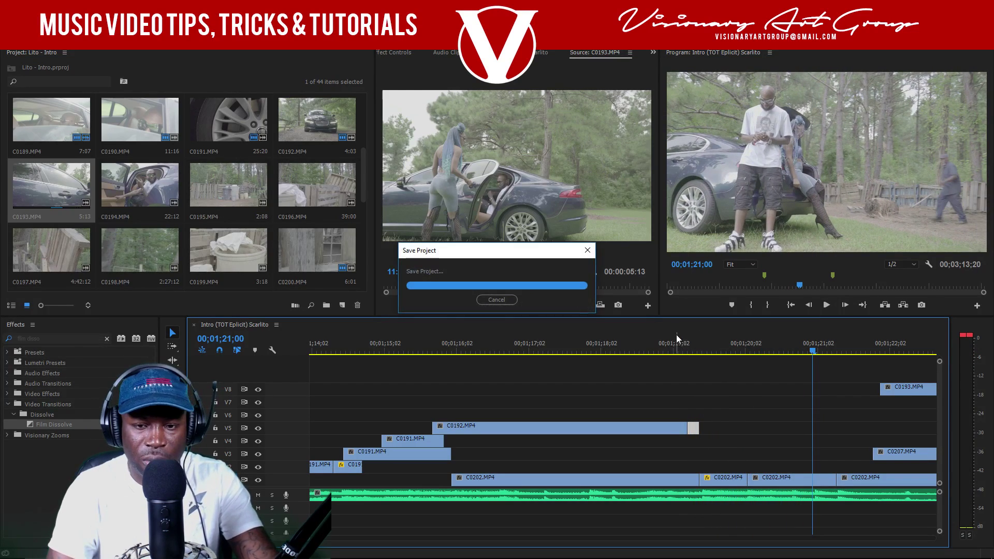
left_click(662, 343)
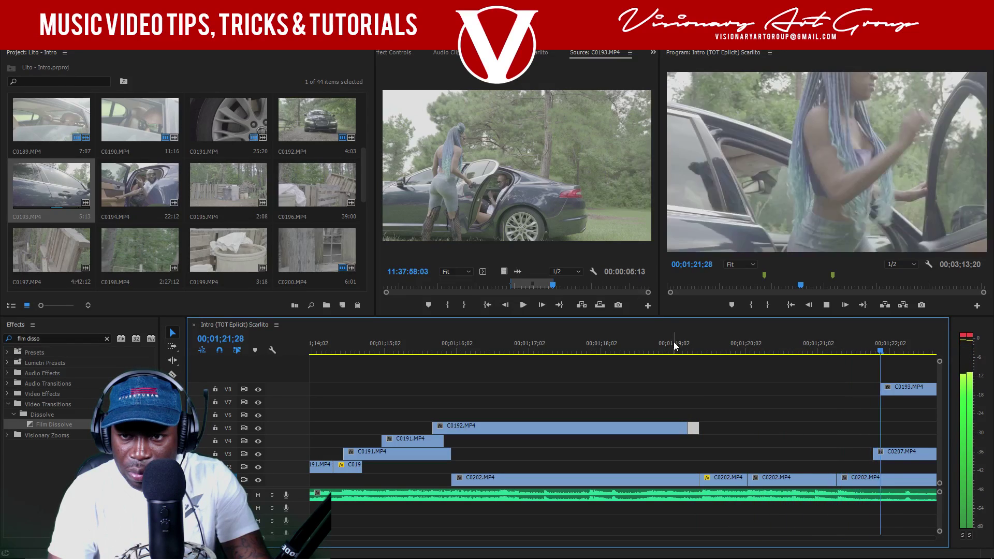
key("space")
- Move the C0193.MP4 clip on V8 to start where the second C0207.MP4 clip on V6 ends
key("minus")
left_click_drag(613, 391, 793, 391)
key("space")
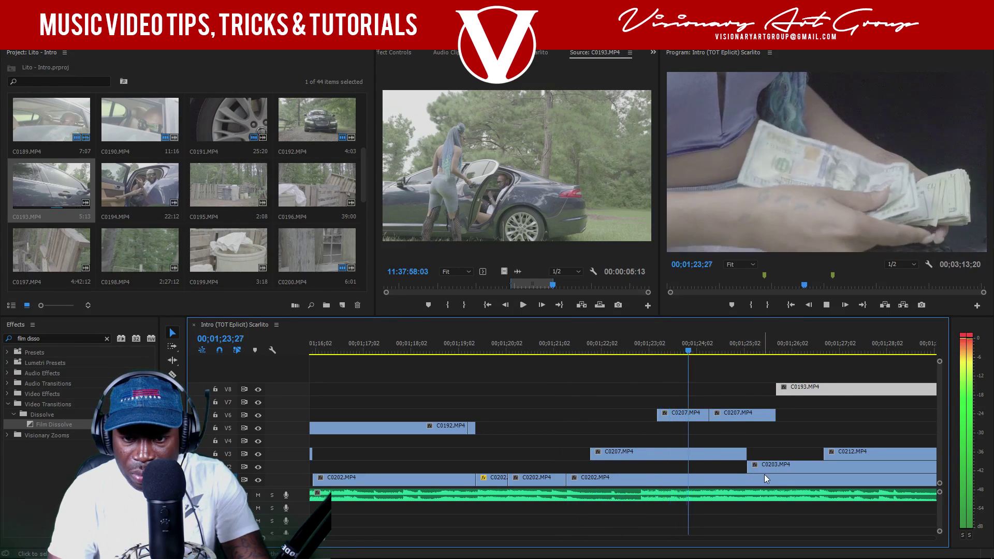
- Trim the V3 C0207.MP4 clip's end to the start of V6's first C0207.MP4 clip, and the V1 C0202.MP4 clip's end to the V3 clip's start
left_click_drag(747, 454, 658, 446)
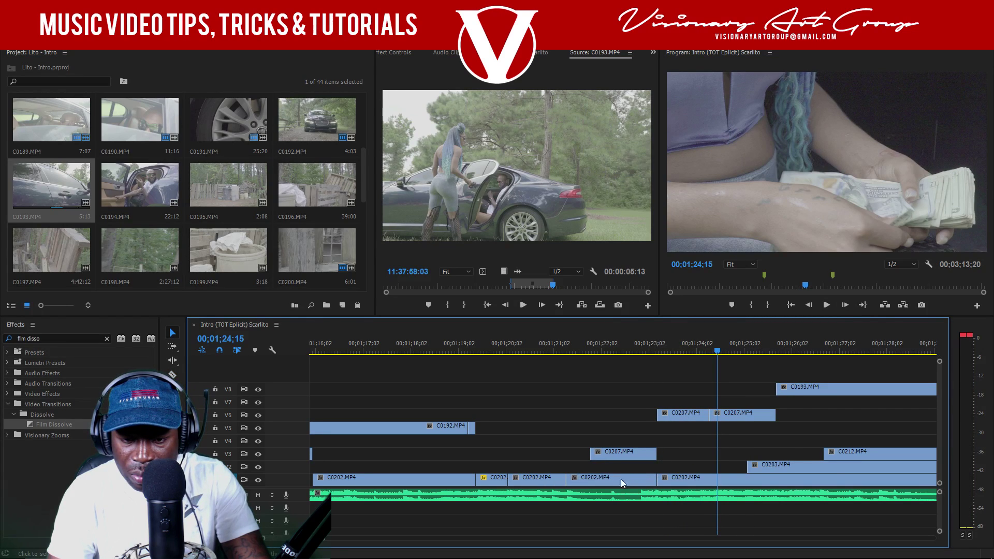
left_click_drag(651, 480, 589, 480)
key("space")
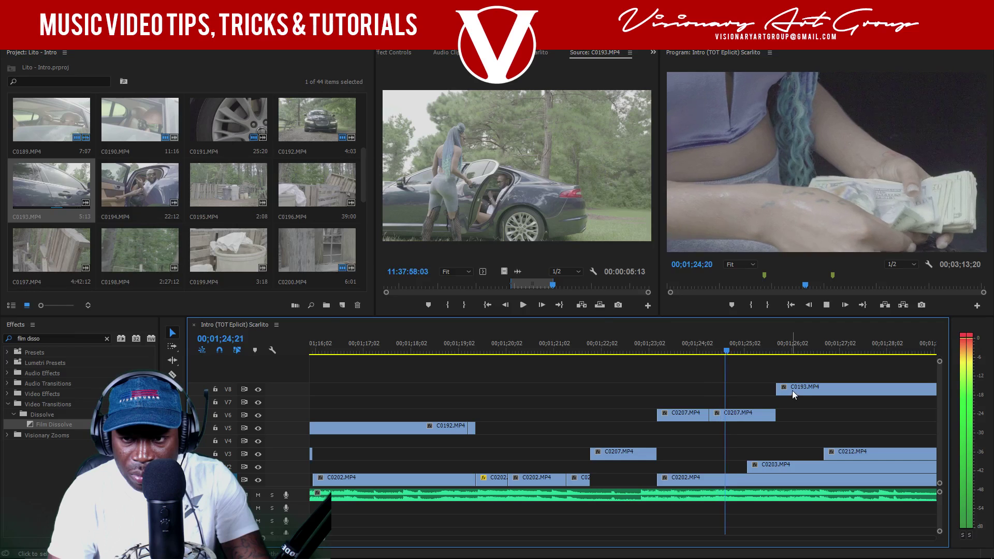
- Move the C0193.MP4 clip on V8 earlier to start with the second C0207.MP4 clip on V6, at about 00;01;24;10
left_click_drag(793, 390, 764, 393)
left_click(696, 353)
key("space")
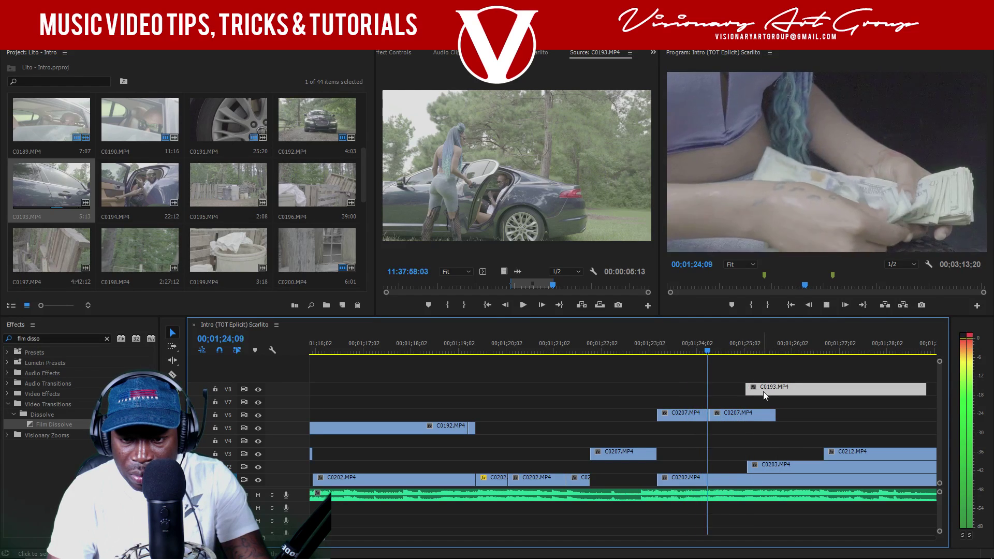
left_click_drag(766, 390, 733, 392)
right_click(788, 396)
left_click(809, 438)
- Delete the second C0207.MP4 clip on V6, beneath the C0193.MP4 clip, and play back the change of shot
left_click(741, 415)
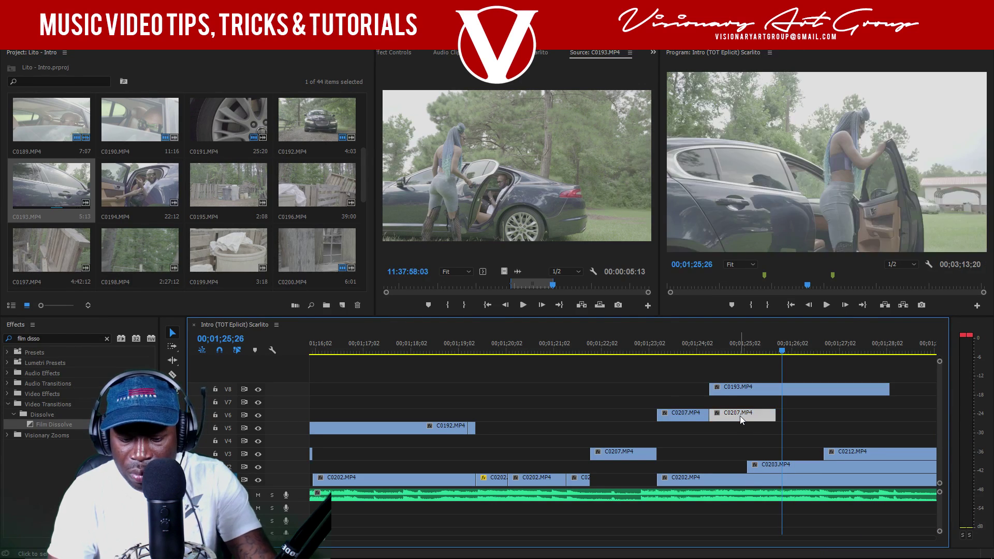
key("Delete")
left_click(629, 341)
key("space")
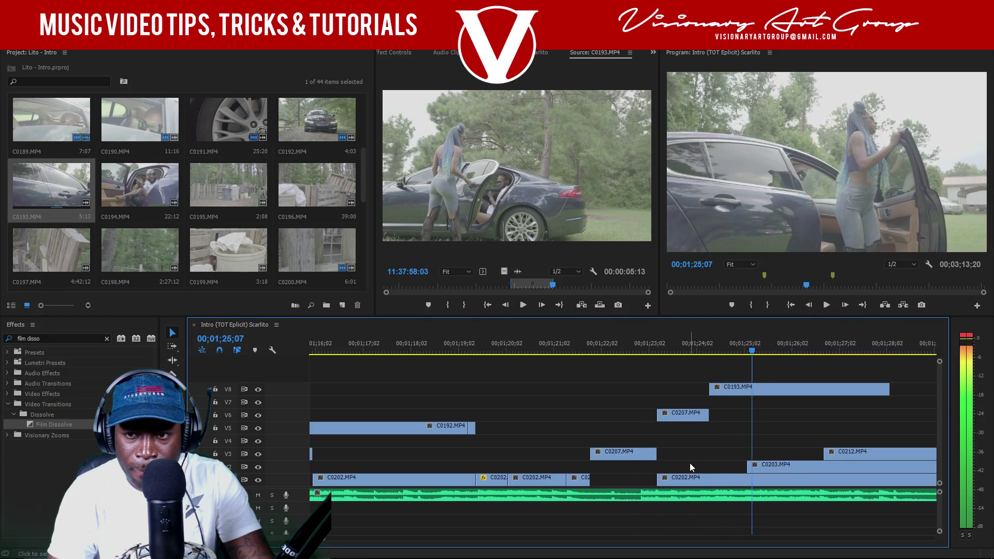
key("space")
- Extend the start of the V8 C0193.MP4 clip to include earlier footage, place it at about 00;01;24;10, and save the project
left_click_drag(700, 346, 719, 346)
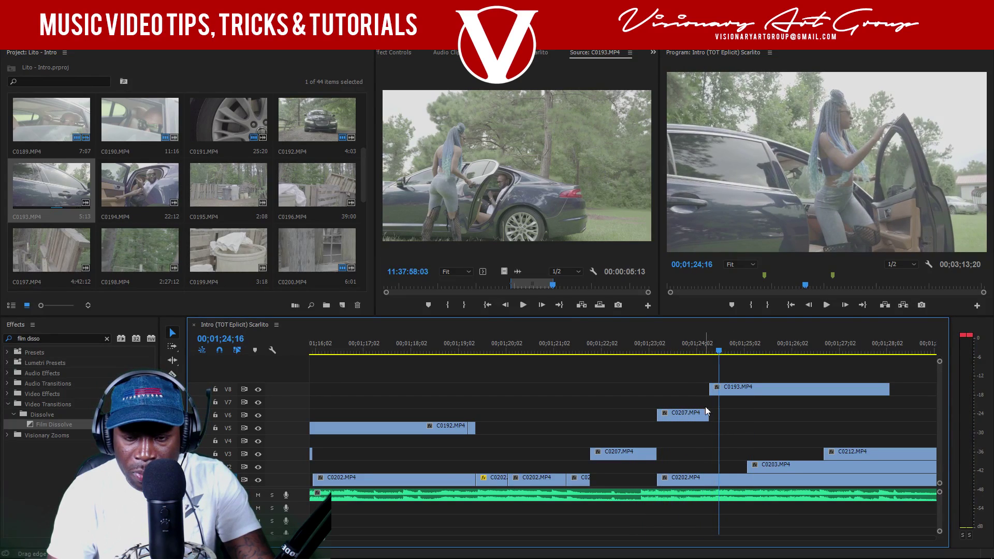
left_click_drag(710, 393, 734, 399)
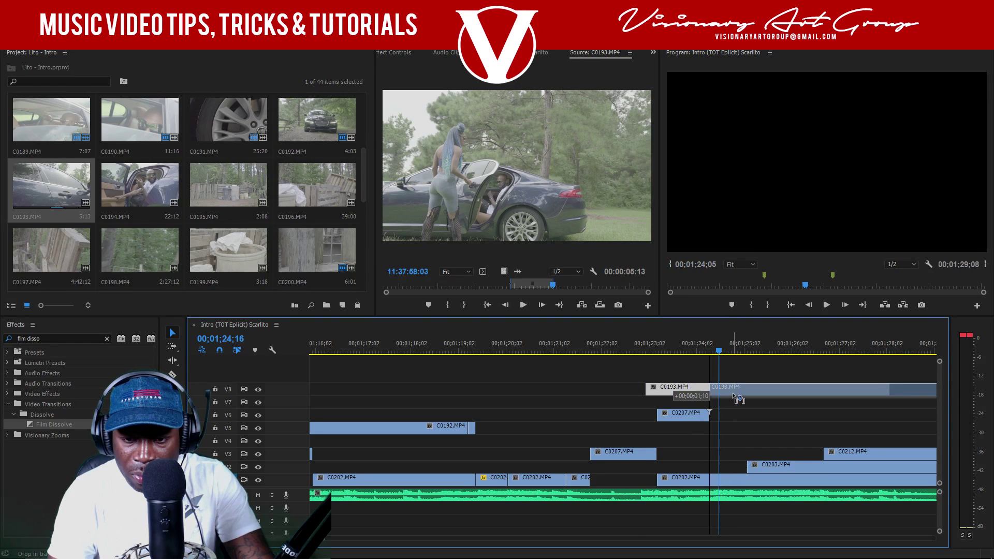
left_click(702, 353)
key("space")
key("space")
mouse_move(713, 385)
left_mouse_down()
mouse_move(703, 388)
mouse_move(722, 392)
left_mouse_up()
key("space")
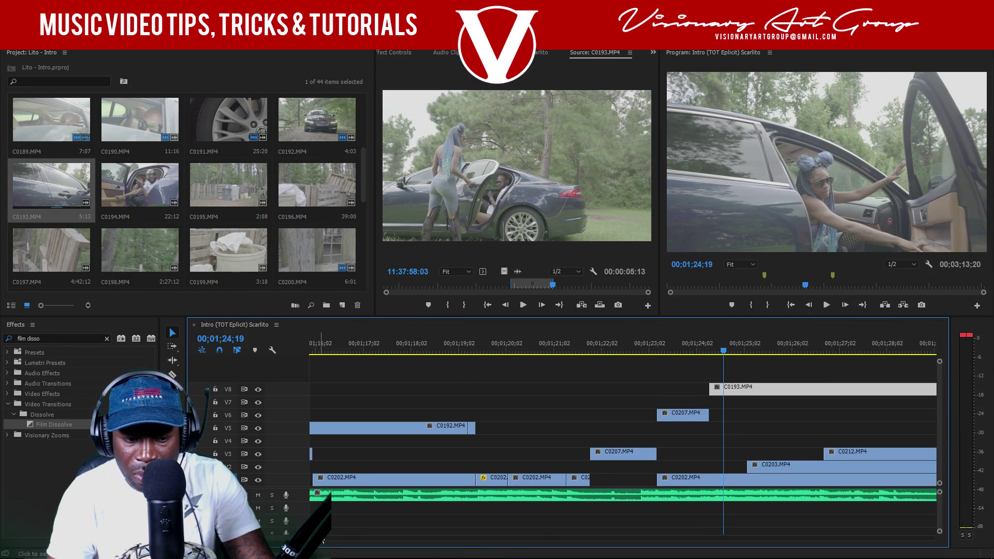
key("ctrl+s")
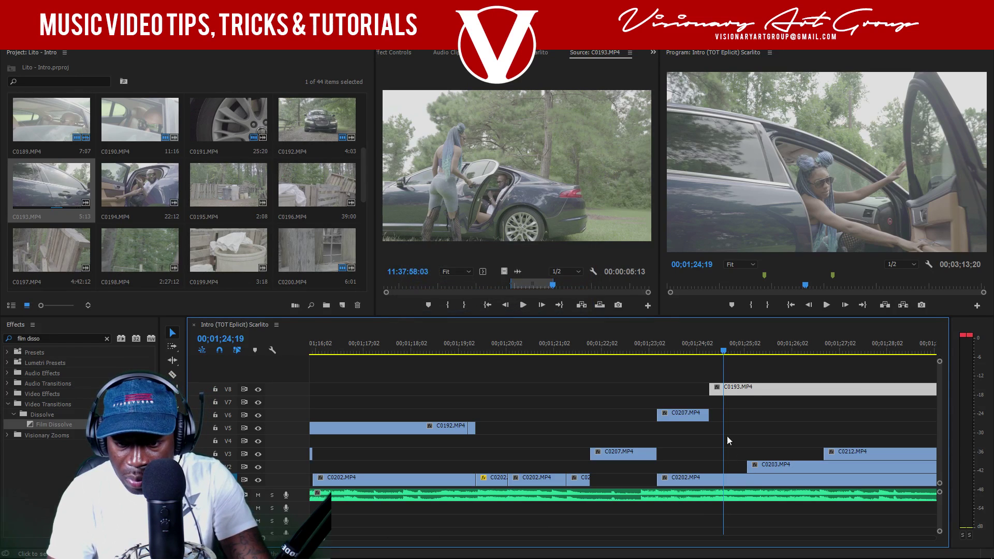
- Cut the C0193.MP4 clip on V8 at 00;01;24;21
key("space")
left_click(728, 351)
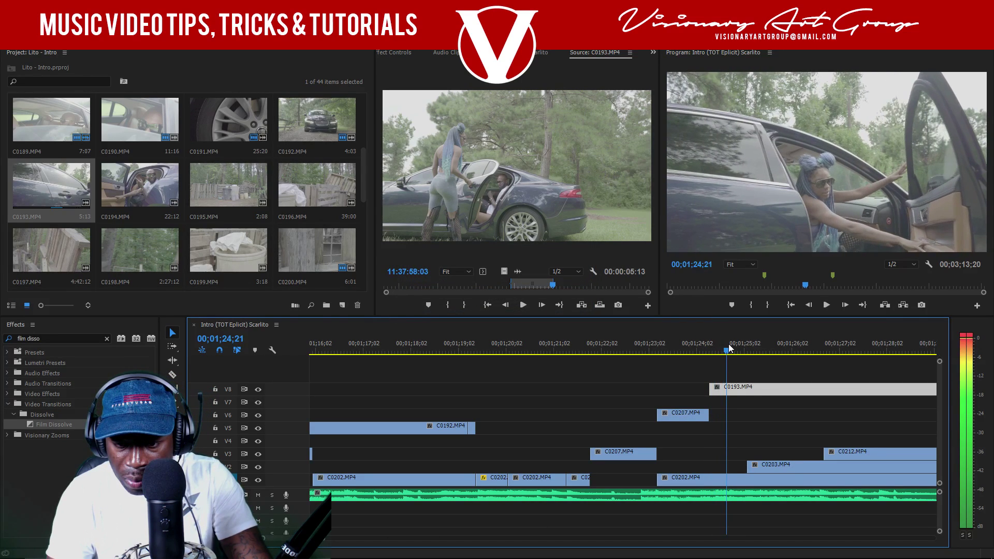
left_click(729, 389)
key("space")
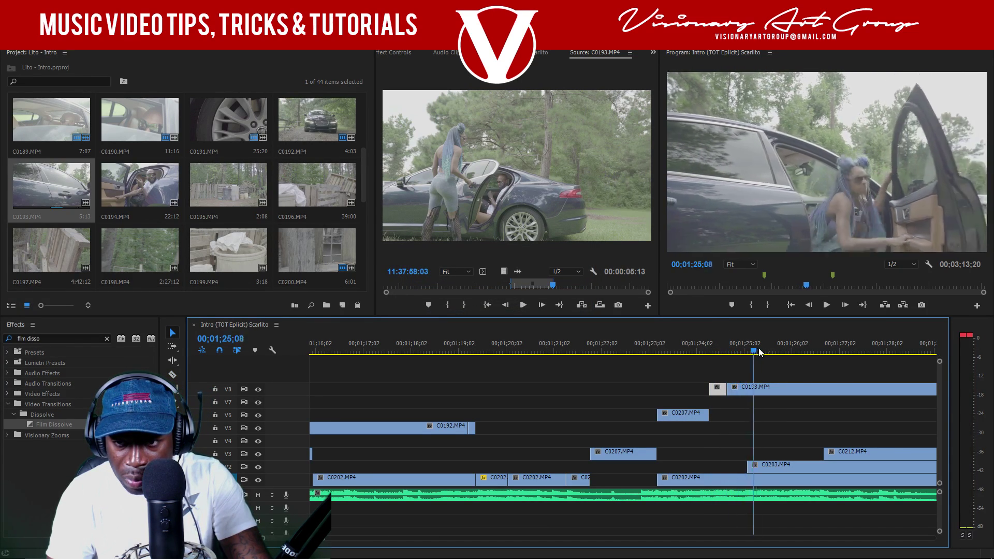
- Trim the start of the second C0193.MP4 segment on V8, extend the first segment to 00;01;24;23, and place the second against it
key("space")
left_click_drag(729, 389, 696, 347)
left_click(697, 347)
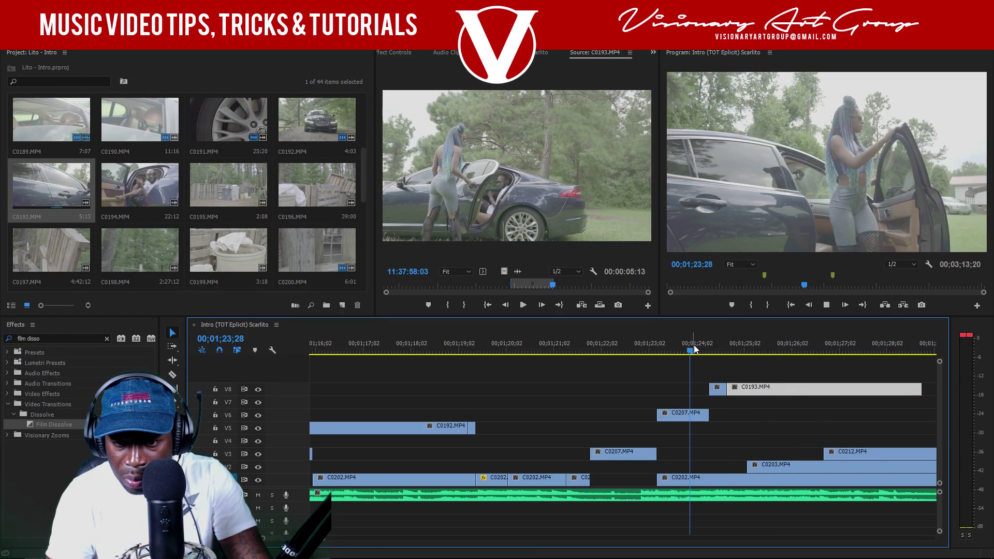
key("space")
left_click_drag(717, 347, 730, 349)
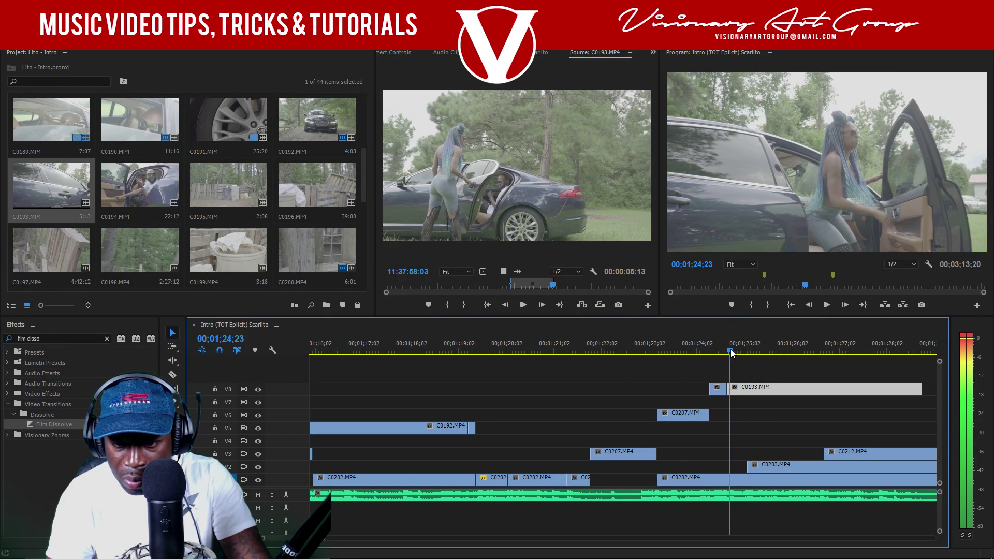
left_click(737, 390)
left_click_drag(738, 392, 740, 392)
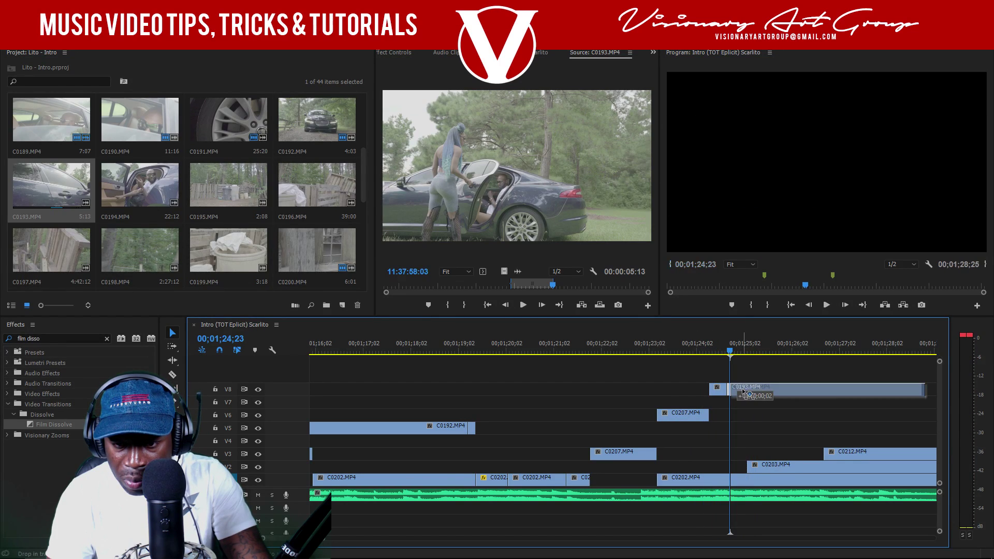
key("space")
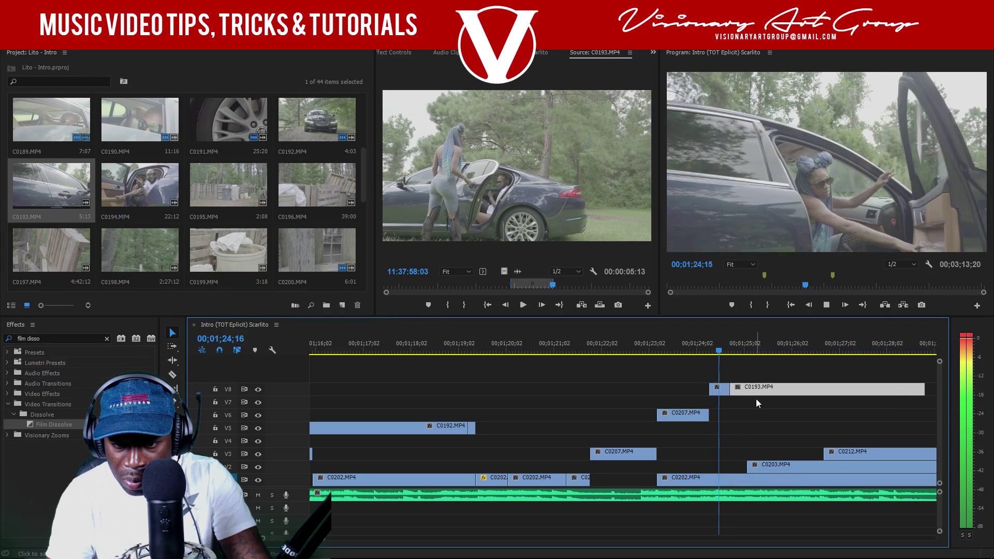
- Trim more from the start of the second C0193.MP4 segment on V8, and move it back against the first segment
left_click(719, 353)
key("space")
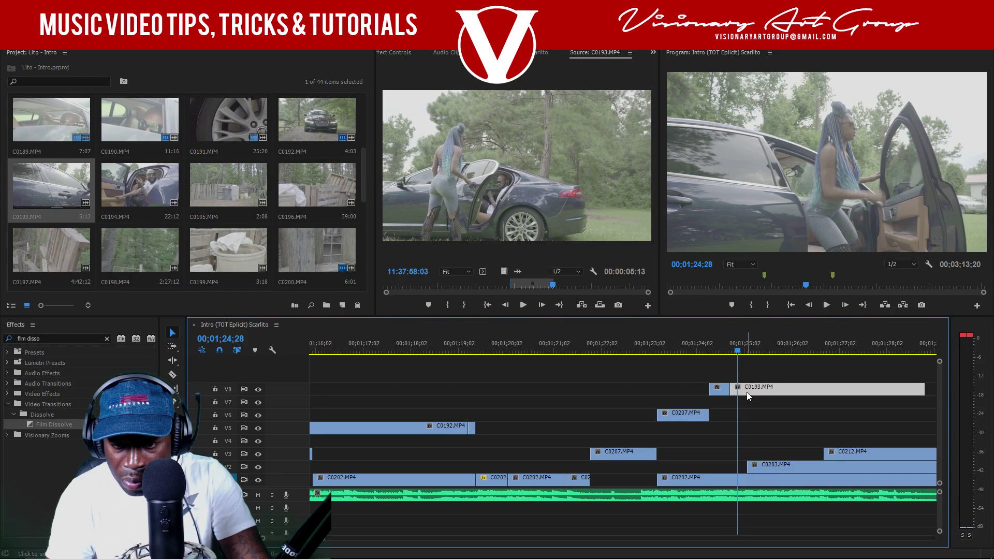
left_click(716, 355)
key("space")
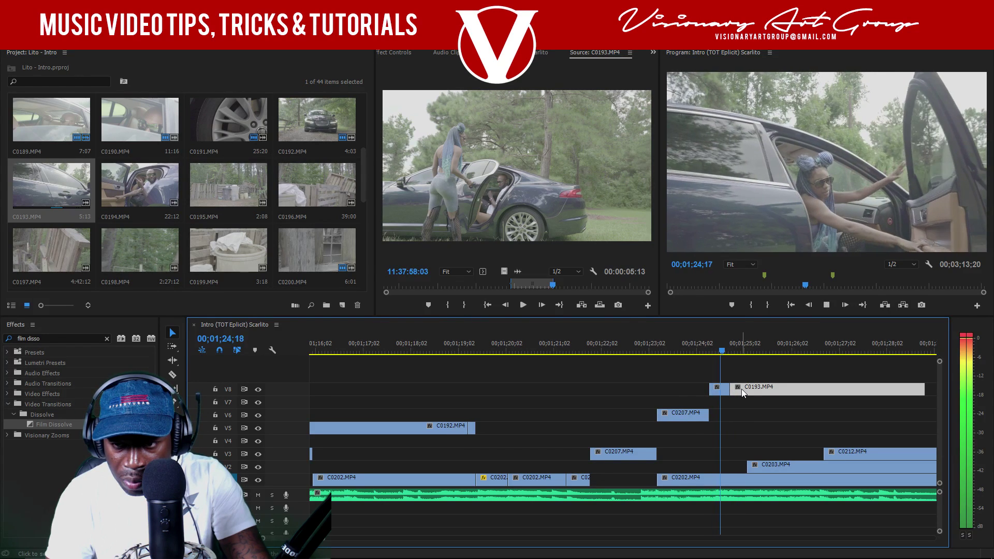
key("space")
left_click_drag(731, 389, 751, 394)
left_click(717, 354)
key("space")
key("space")
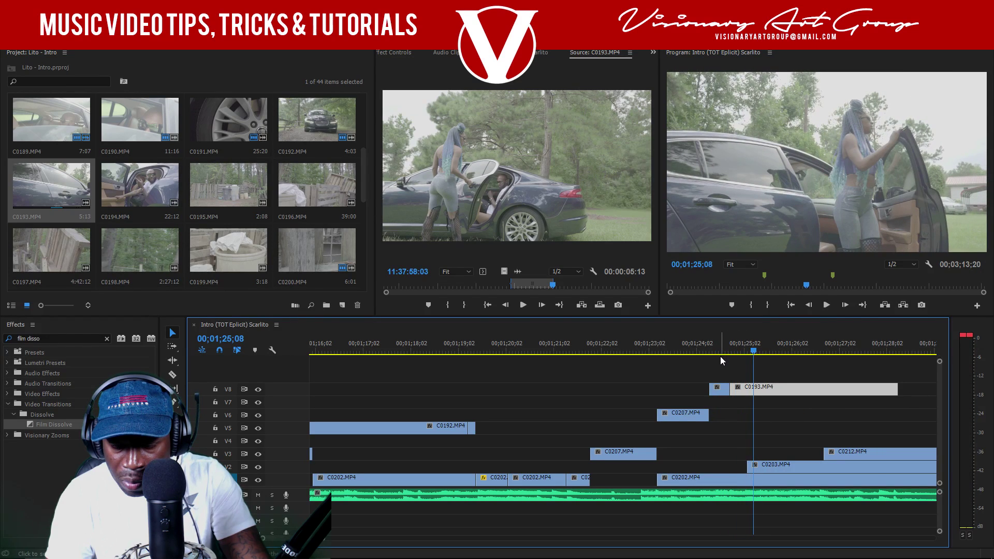
- Extend the start of the second C0193.MP4 segment on V8 to restore earlier footage, and align it with the first segment's end at 00;01;24;23
left_click_drag(755, 352, 687, 353)
left_click_drag(752, 395, 806, 395)
left_click_drag(736, 388, 730, 388)
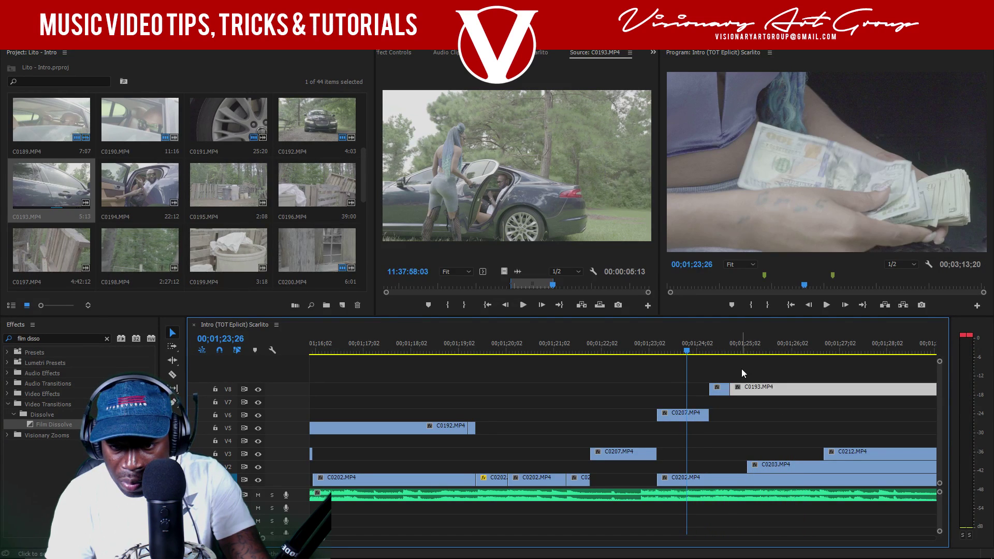
key("space")
key("space")
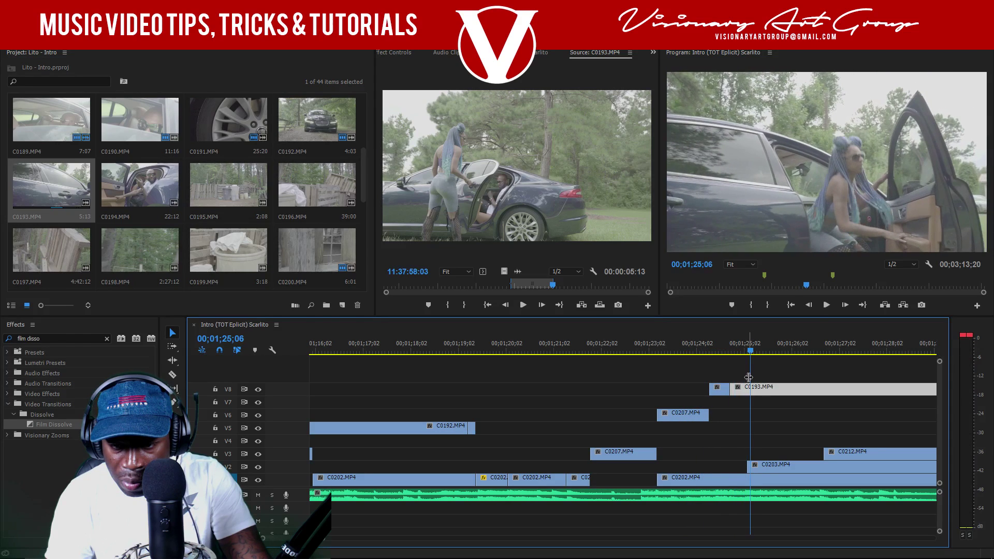
left_click(718, 349)
key("space")
key("space")
- Cut the second C0193.MP4 segment on V8 at about 00;01;25;11, and examine the footage after the cut
left_click_drag(738, 347, 760, 353)
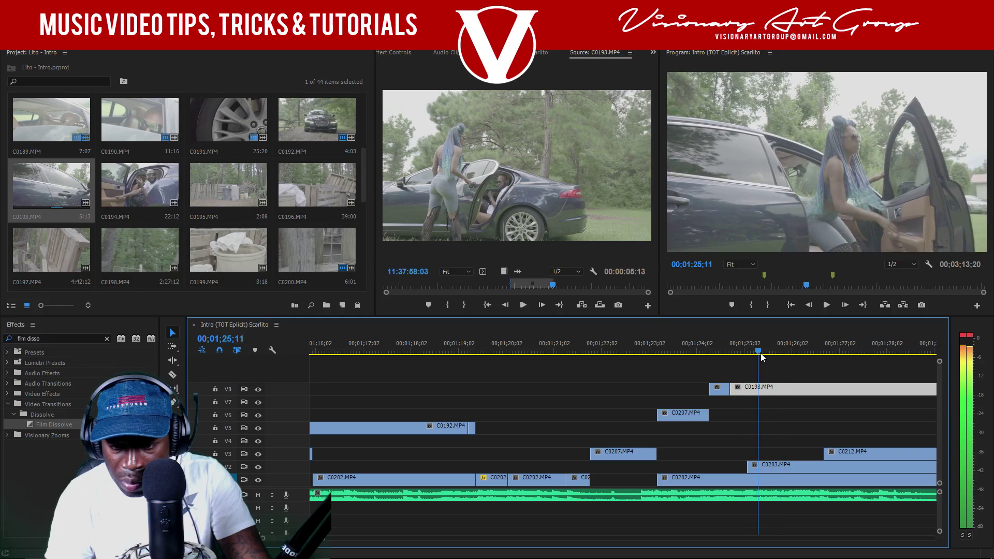
key("ctrl+k")
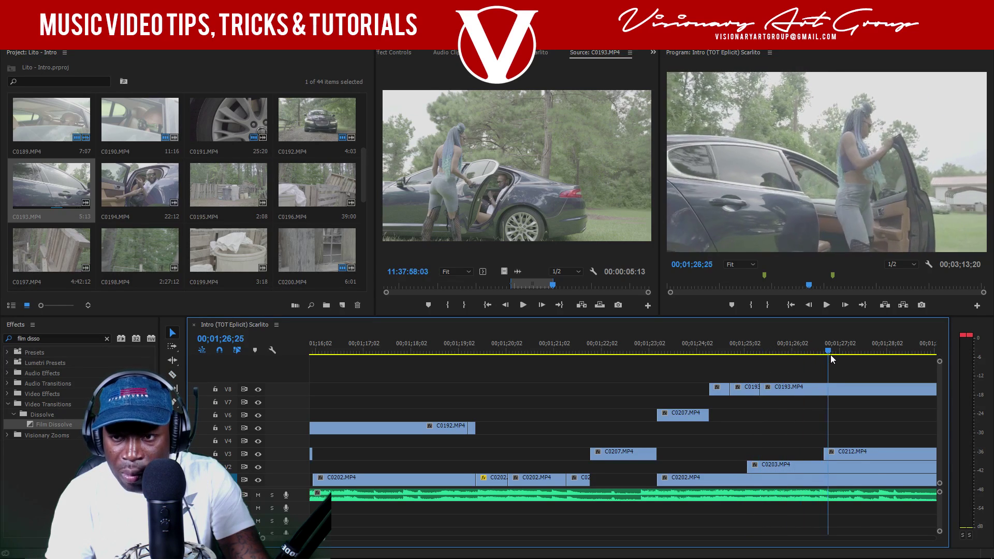
left_click_drag(829, 357, 898, 353)
mouse_move(831, 345)
left_mouse_down()
mouse_move(853, 344)
mouse_move(834, 346)
left_mouse_up()
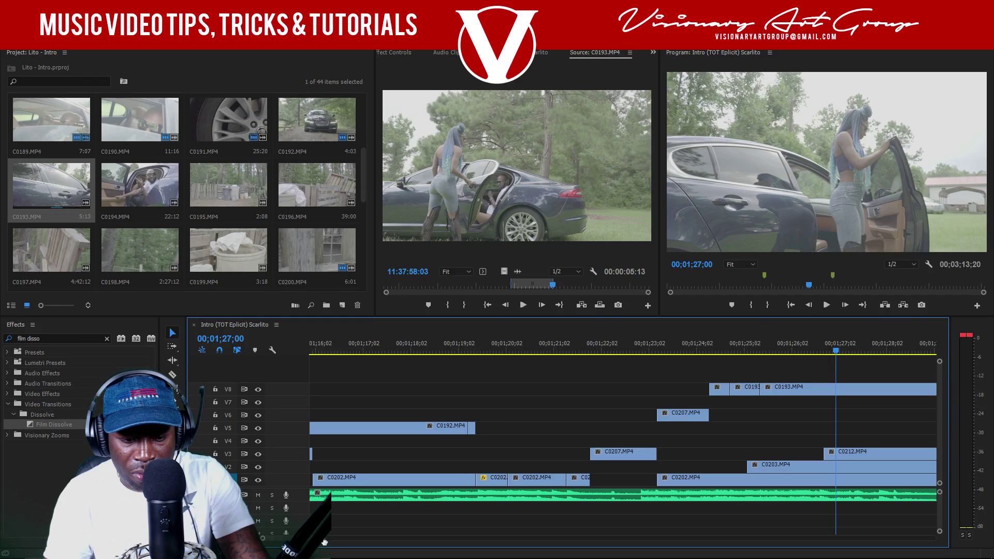
scroll(323, 541, "right", 5)
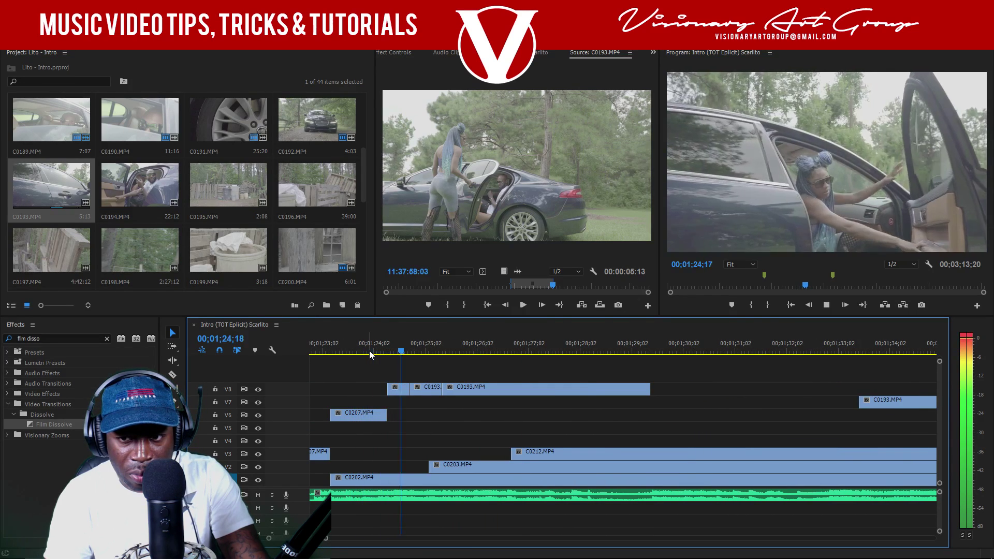
- Play through the V8 edit and trim the start of the third C0193.MP4 segment to about 00;01;28;13
key("space")
left_click_drag(465, 351, 565, 351)
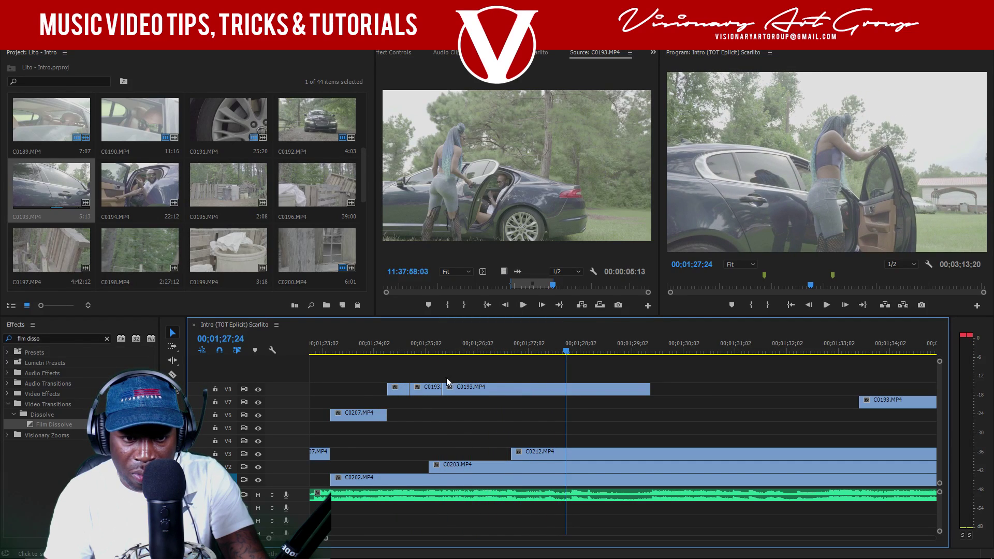
left_click(399, 350)
key("space")
left_click_drag(412, 352, 604, 388)
key("space")
- Place a marked 00;00;01;16 portion of C0193.MP4 on V9 at the second V8 segment's end, and scale it to frame size
left_click_drag(562, 284, 465, 288)
left_click(447, 306)
key("space")
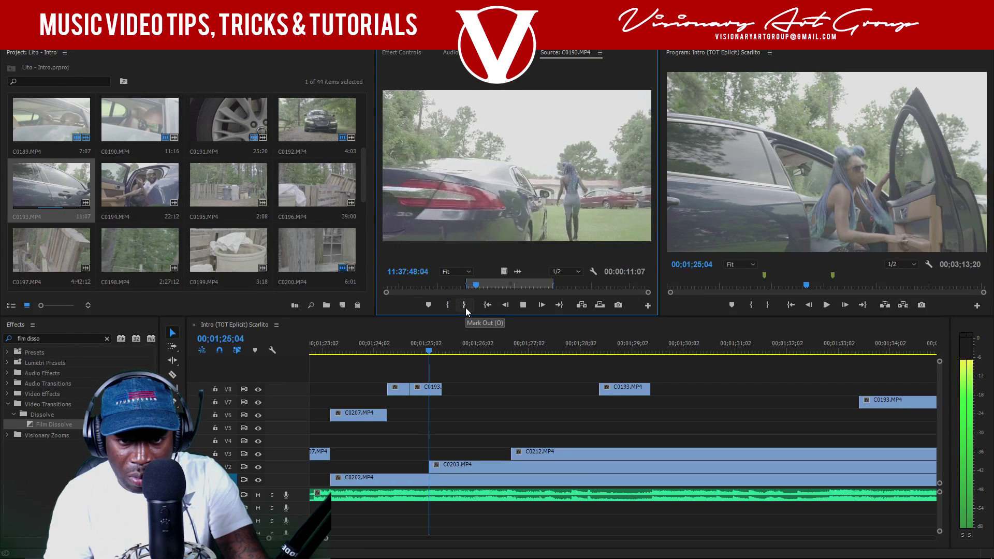
left_click(465, 307)
left_click_drag(490, 330, 436, 361)
right_click(459, 378)
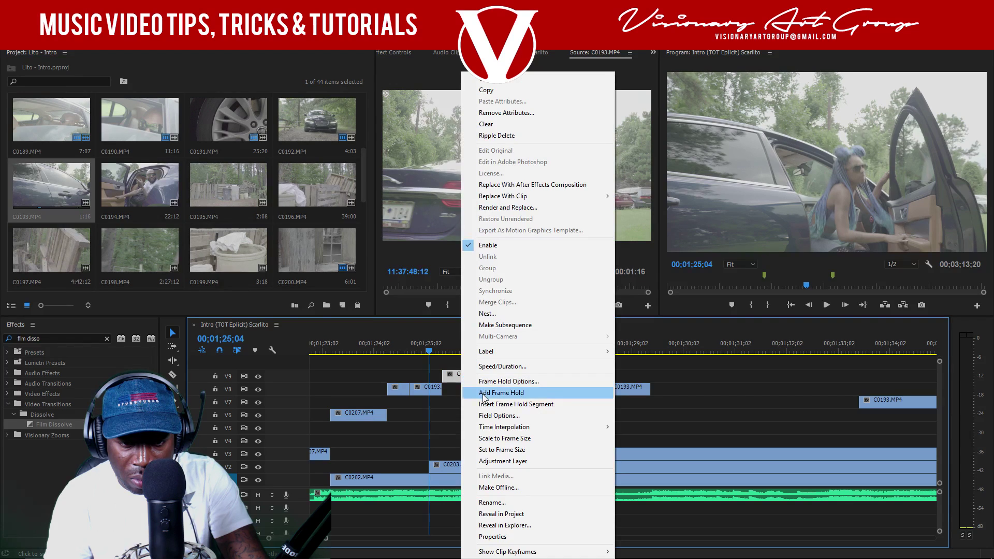
left_click(499, 438)
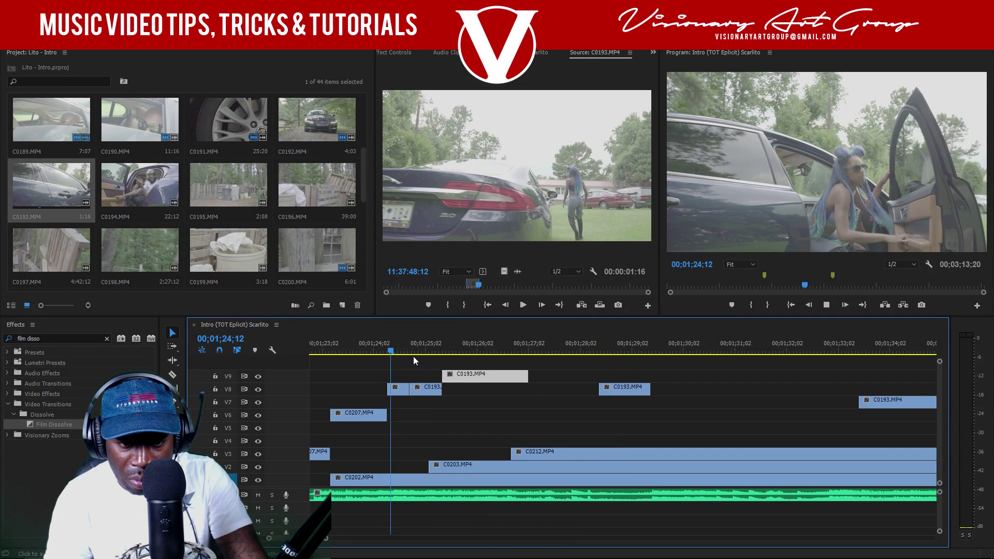
- Move the C0193.MP4 clip on V9 back to about 00;01;24;23, shorten its start slightly, and play the result
key("space")
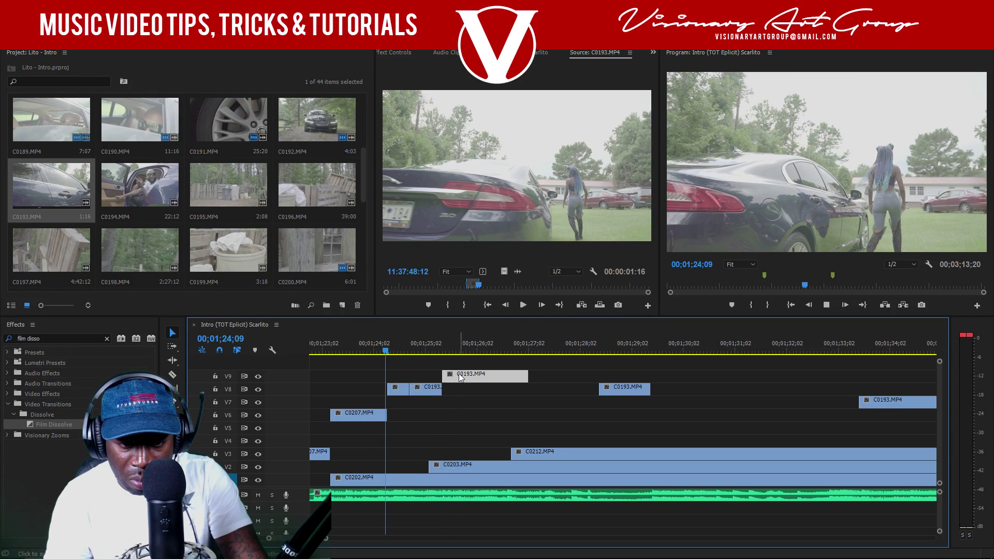
left_click_drag(460, 378, 432, 383)
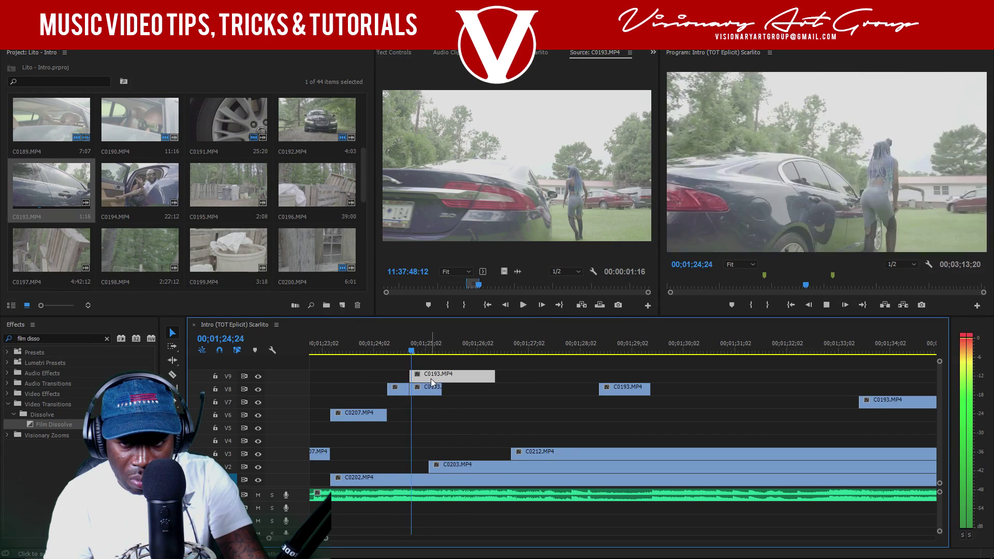
left_click_drag(411, 374, 417, 373)
left_click(367, 351)
key("space")
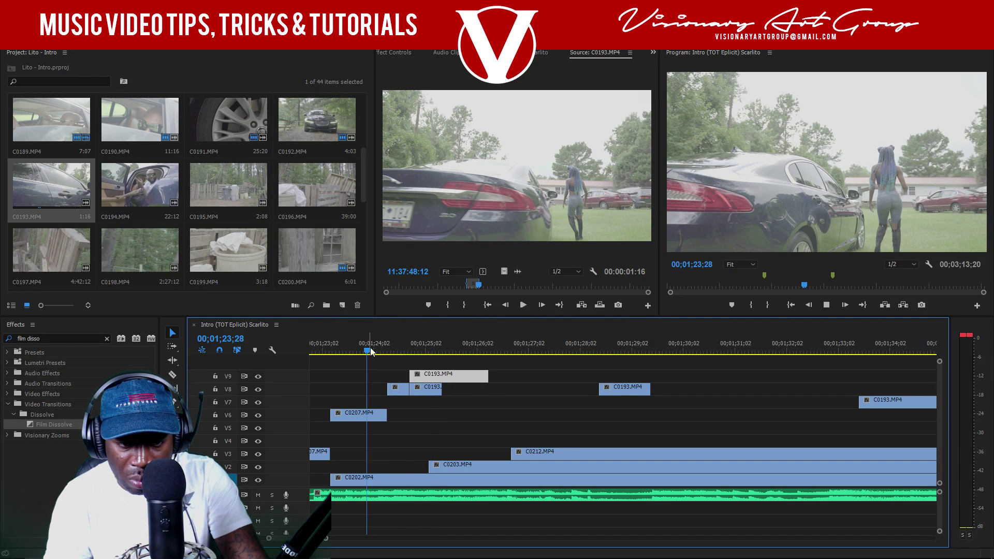
key("space")
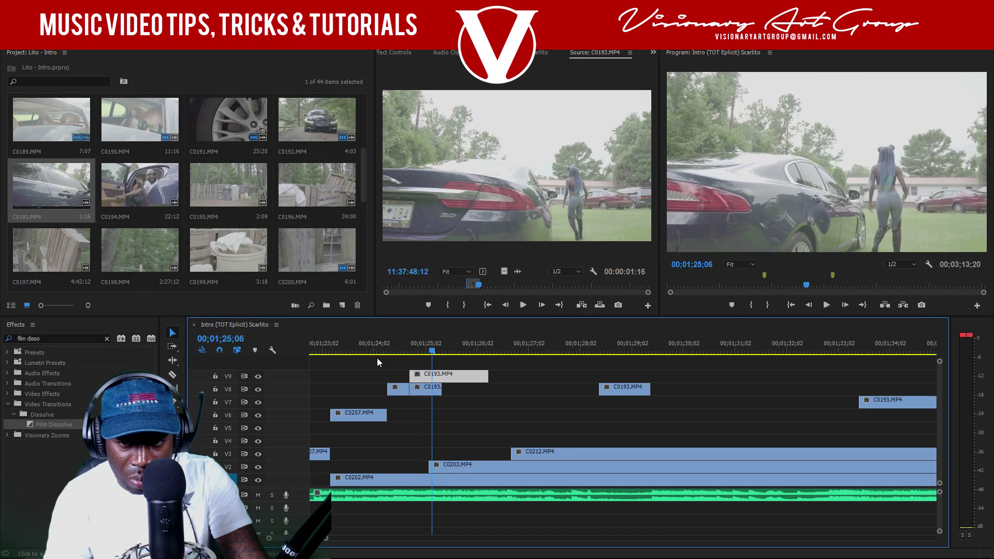
- Mark a 00;00;01;00 portion of C0193.MP4 ending at 11:37:53:02, and place it on V10 at about 00;01;25;06
left_click(505, 289)
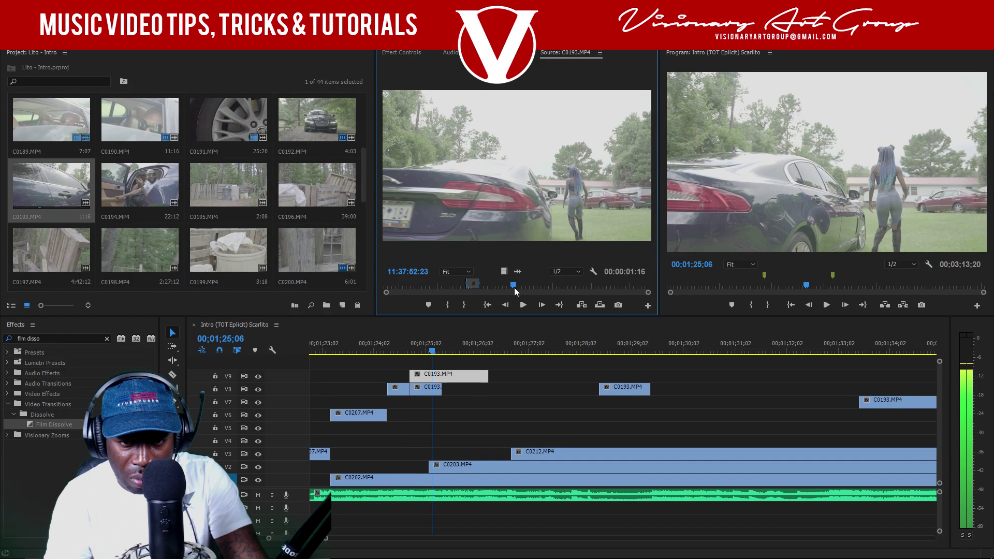
left_click(515, 287)
left_click_drag(518, 288, 509, 292)
key("Left")
key("Left")
key("Left")
key("Left")
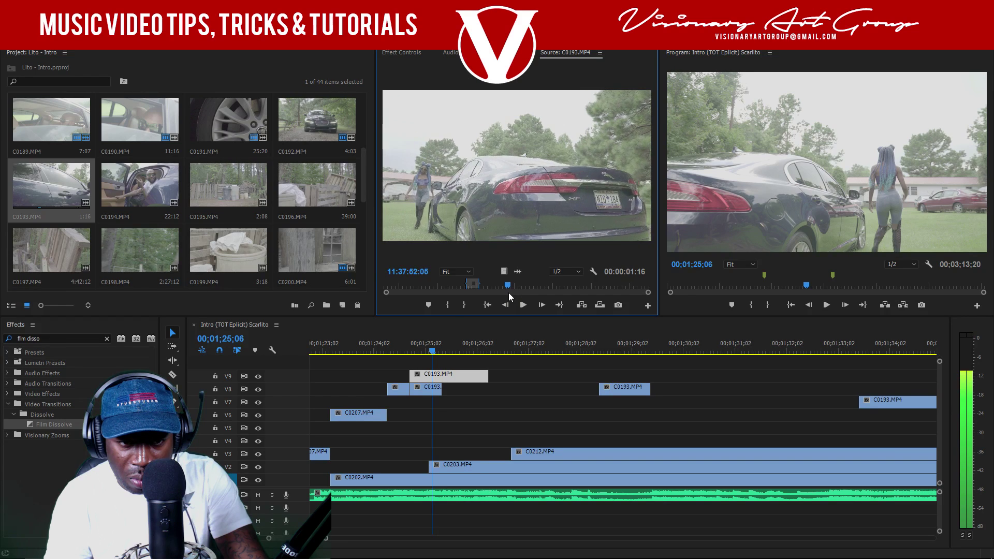
left_click(448, 306)
key("space")
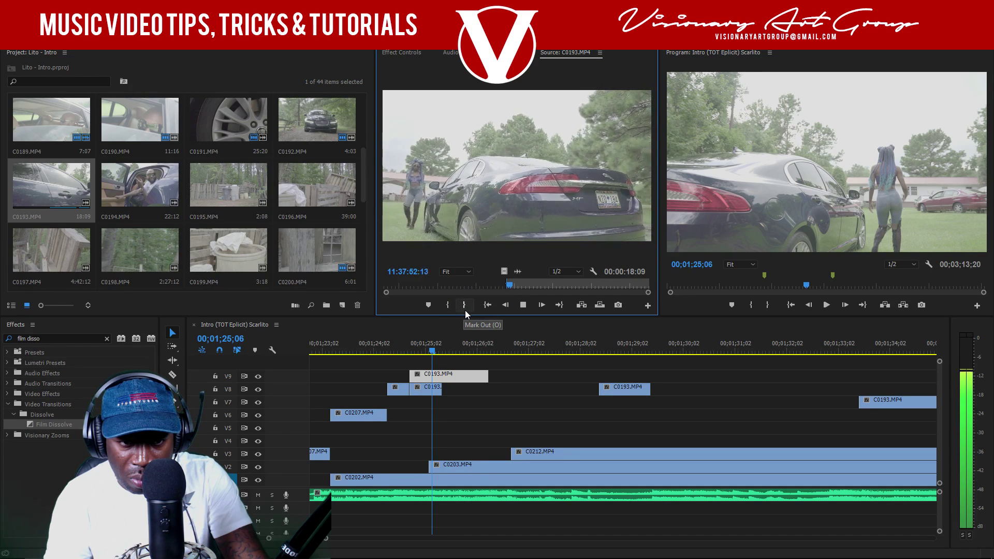
left_click(467, 311)
left_click_drag(503, 272, 433, 363)
- Scale the C0193.MP4 clip on V10 to frame size and play the section to check it
left_click(362, 350)
key("space")
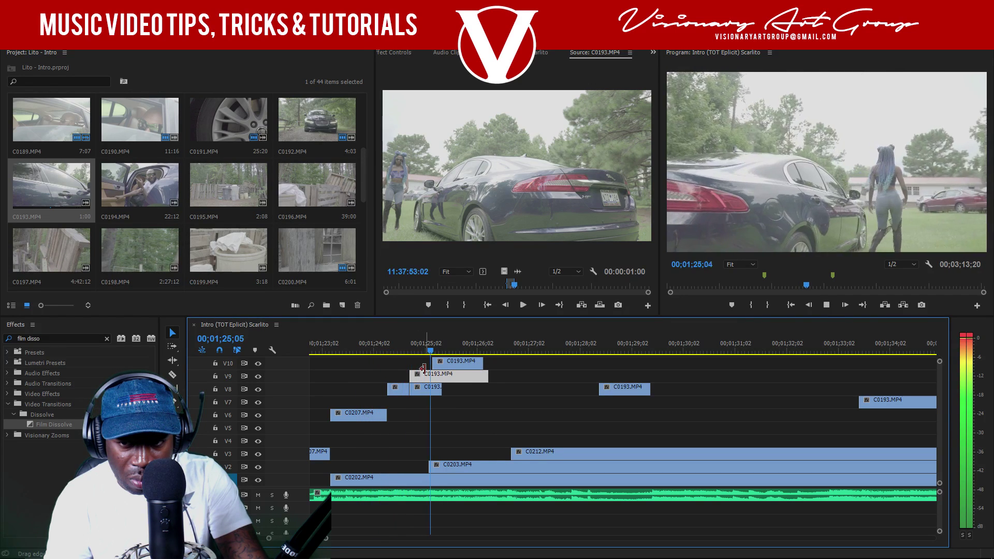
key("space")
right_click(451, 363)
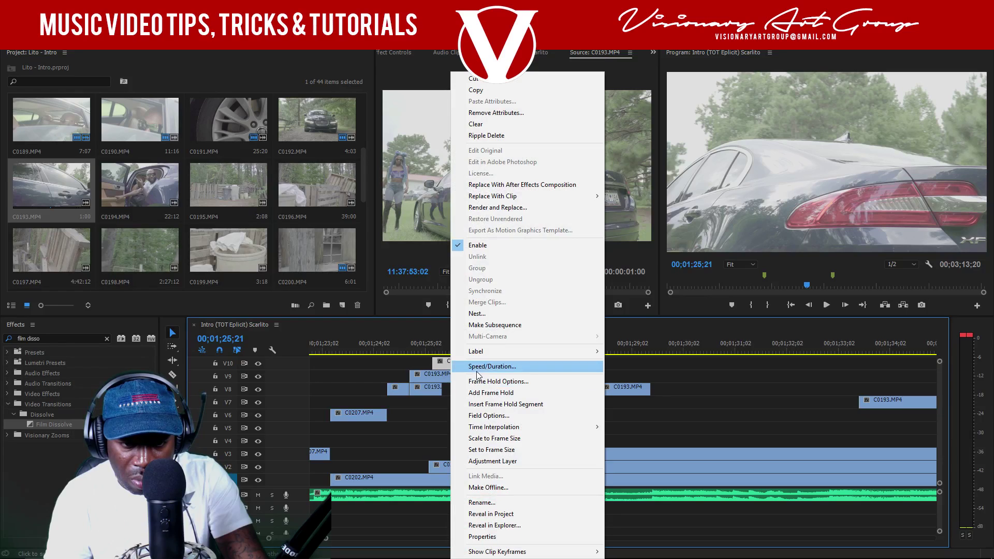
left_click(494, 438)
left_click(408, 346)
key("space")
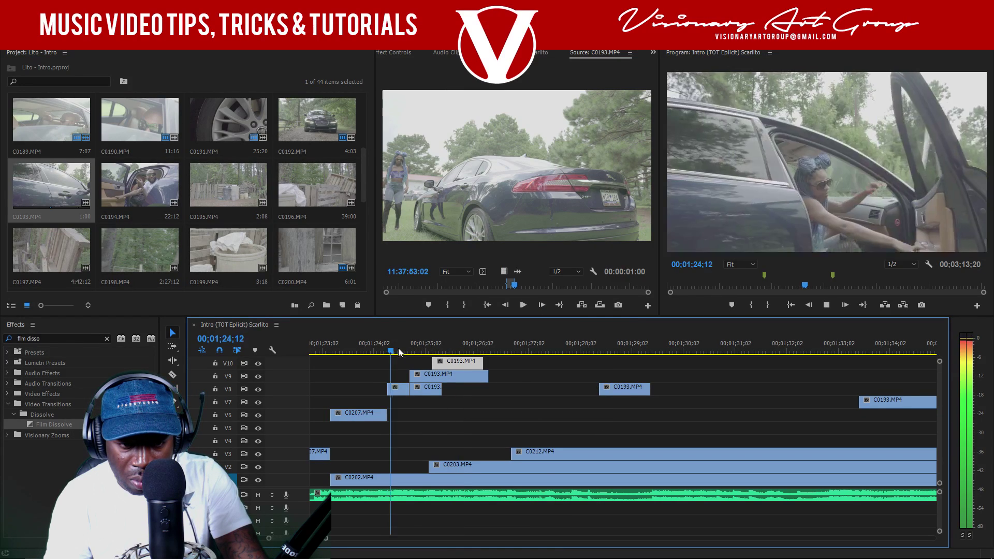
key("space")
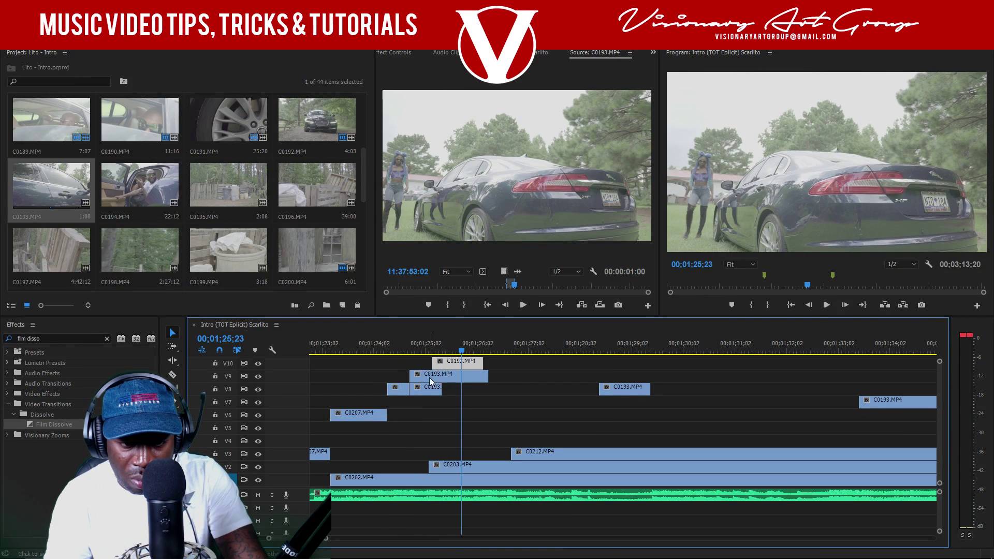
- Move the stacked C0193.MP4 clips near 00;01;25;00 from V8–V10 down to V3–V5, and save the project
left_click_drag(472, 397, 433, 447)
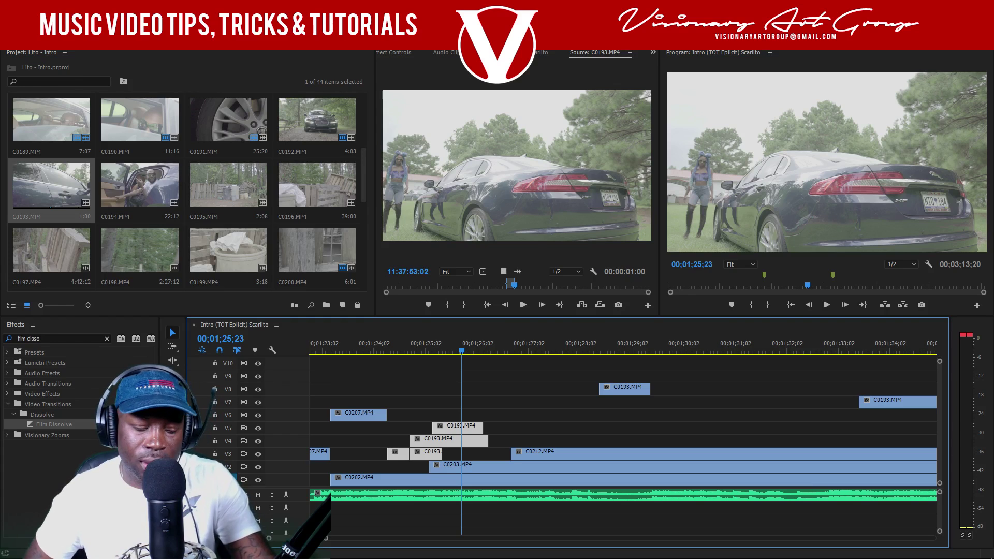
key("ctrl+s")
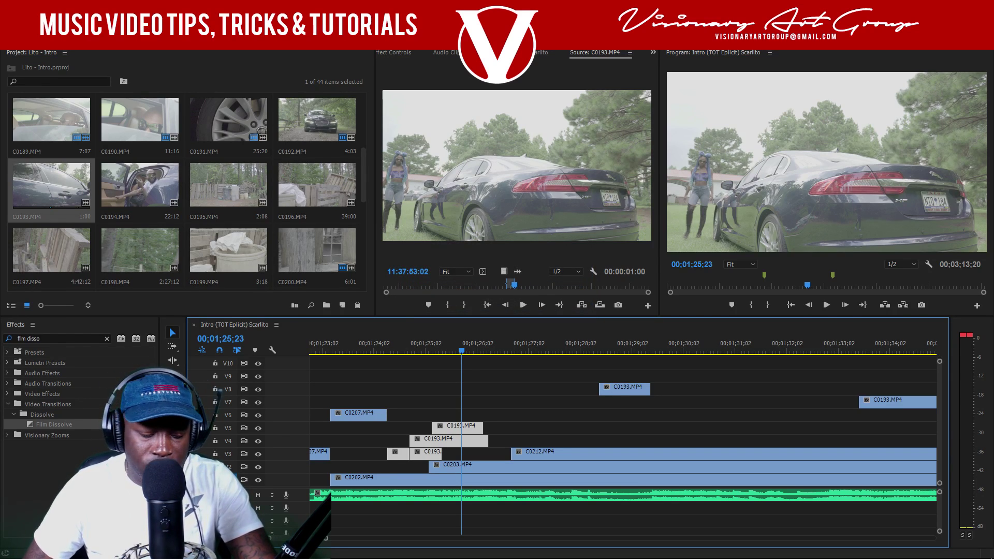
key("ctrl+s")
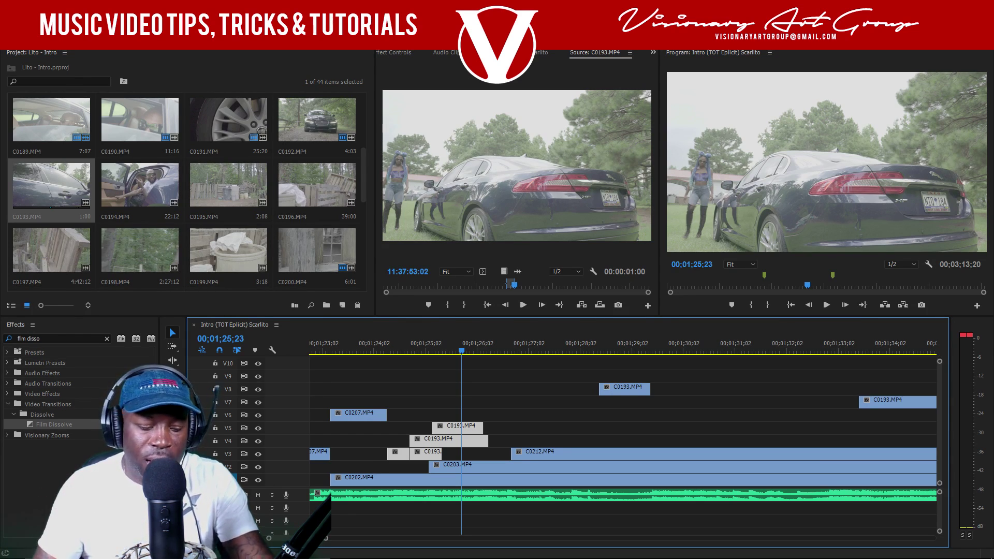
key("ctrl+s")
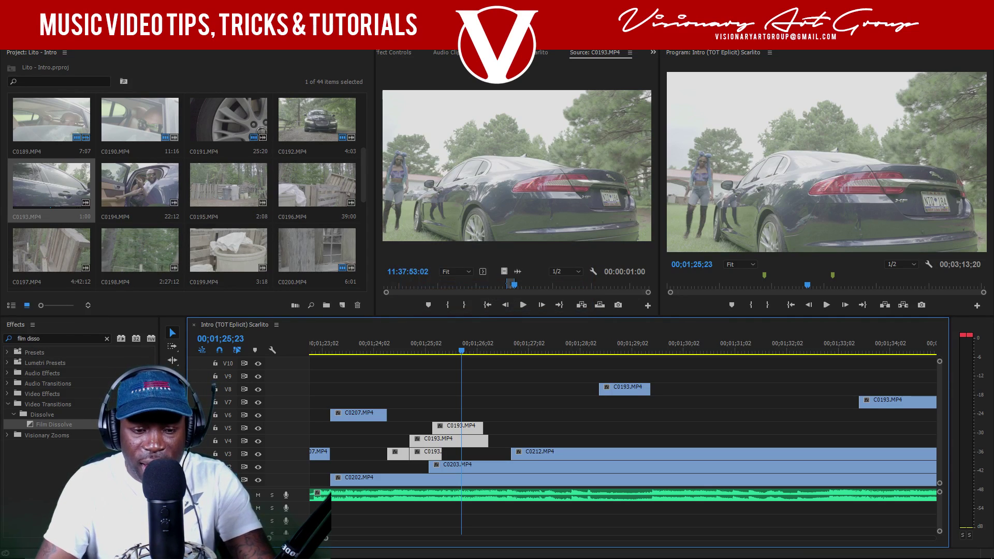
- Play back the intro from about 00;01;00;00 through the new C0193.MP4 clips to review the pacing
key("minus")
key("minus")
key("minus")
key("minus")
key("minus")
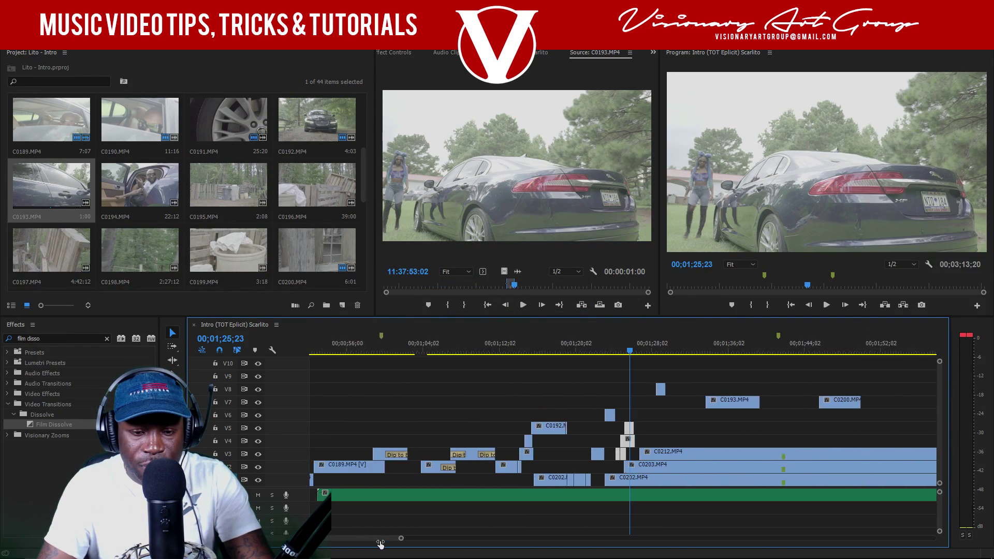
left_click_drag(465, 352, 503, 352)
key("space")
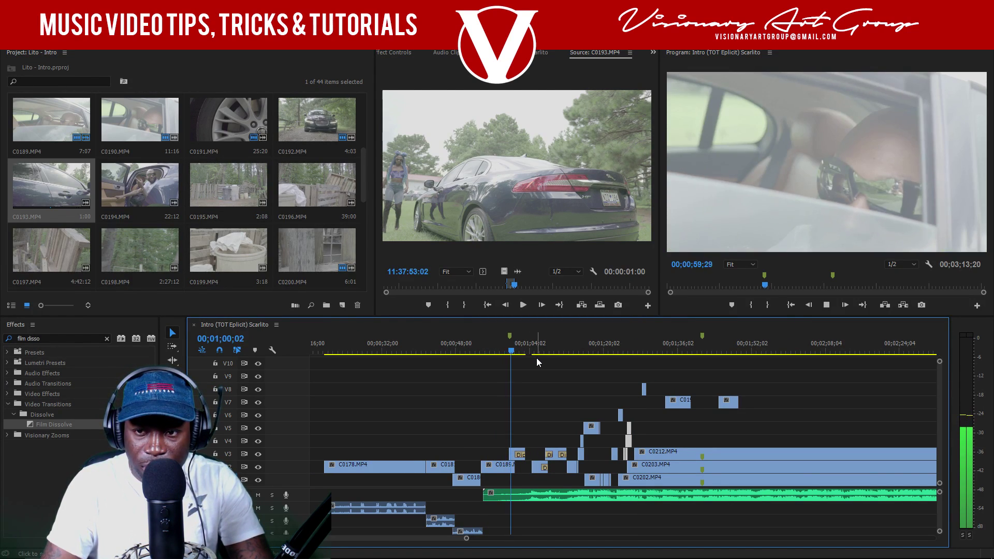
left_click(539, 352)
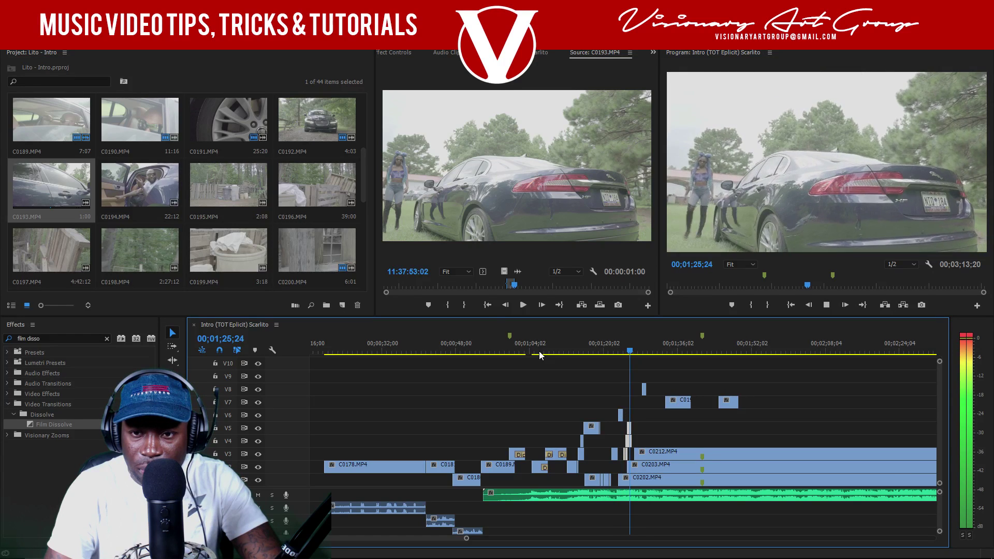
key("space")
- Trim the end of the V4 C0193.MP4 clip to the V5 clip's start, and delete the second short C0193.MP4 segment on V3
left_click_drag(466, 539, 326, 539)
left_click(496, 350)
key("space")
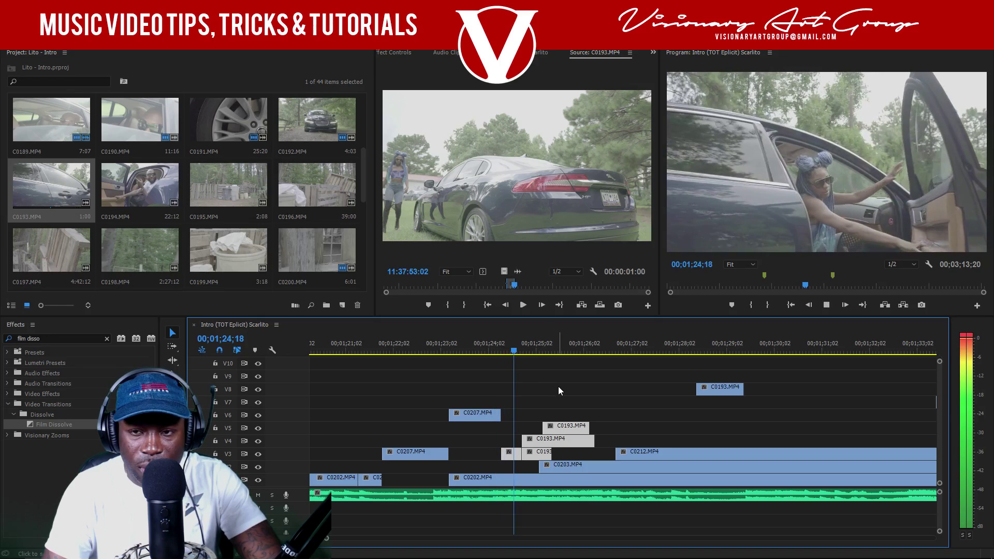
key("space")
left_click(610, 439)
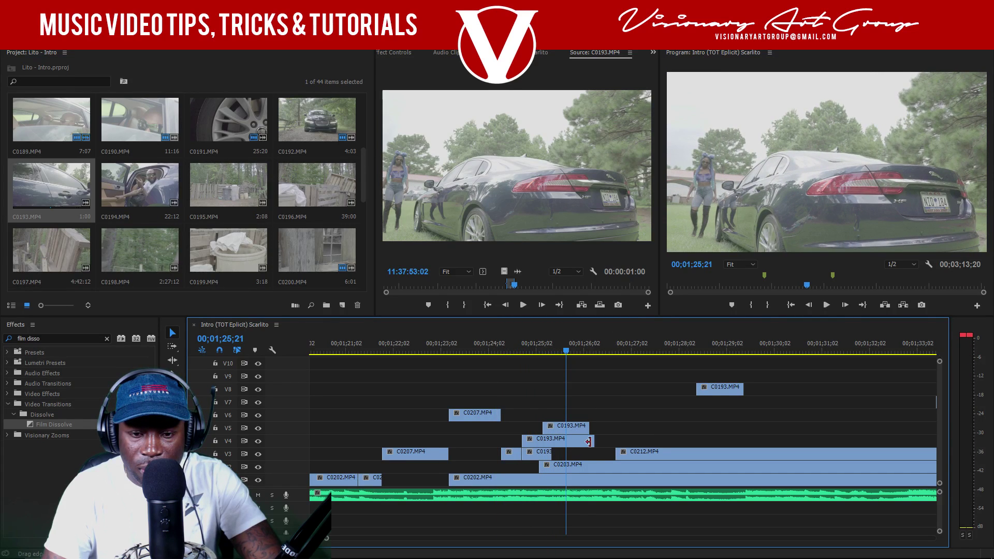
left_click_drag(553, 442, 542, 442)
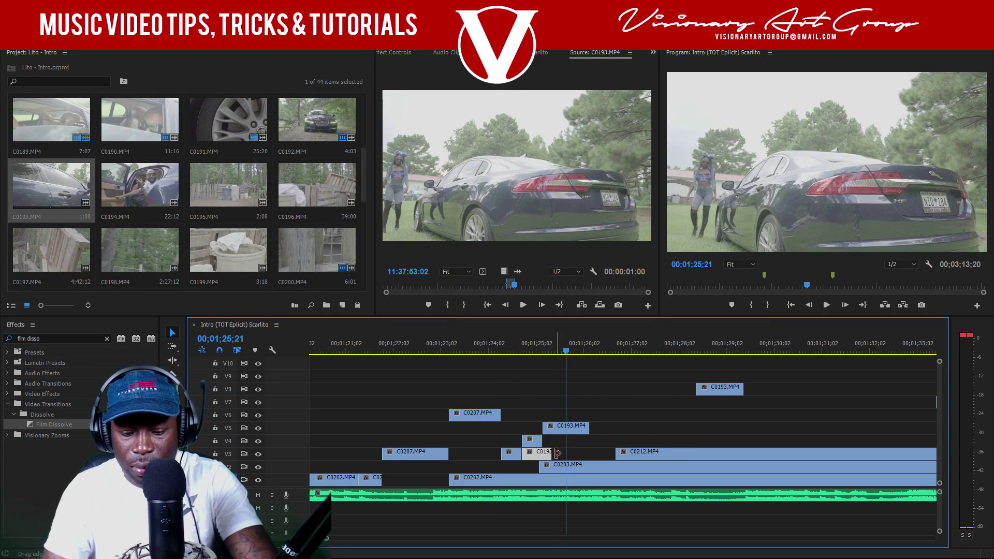
left_click(516, 343)
key("space")
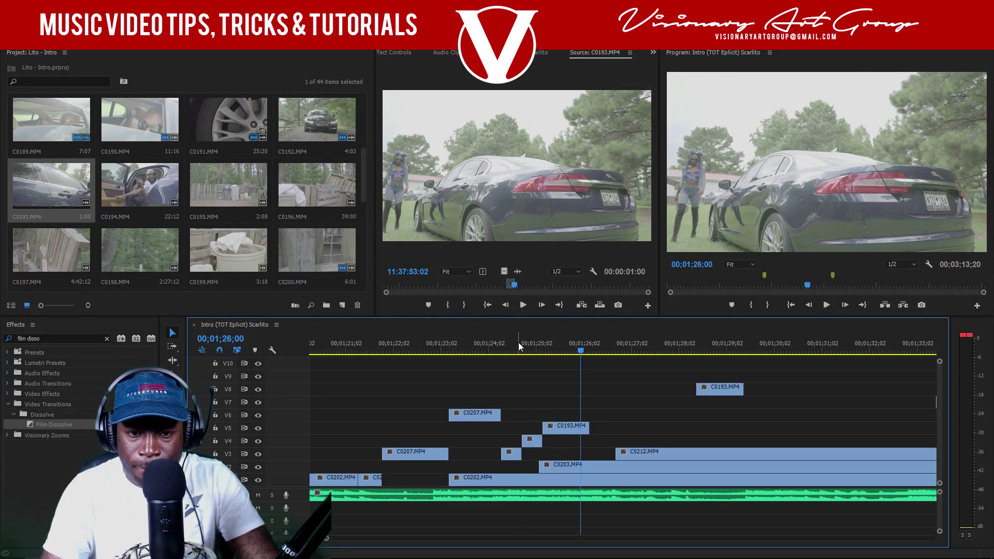
left_click(526, 353)
key("space")
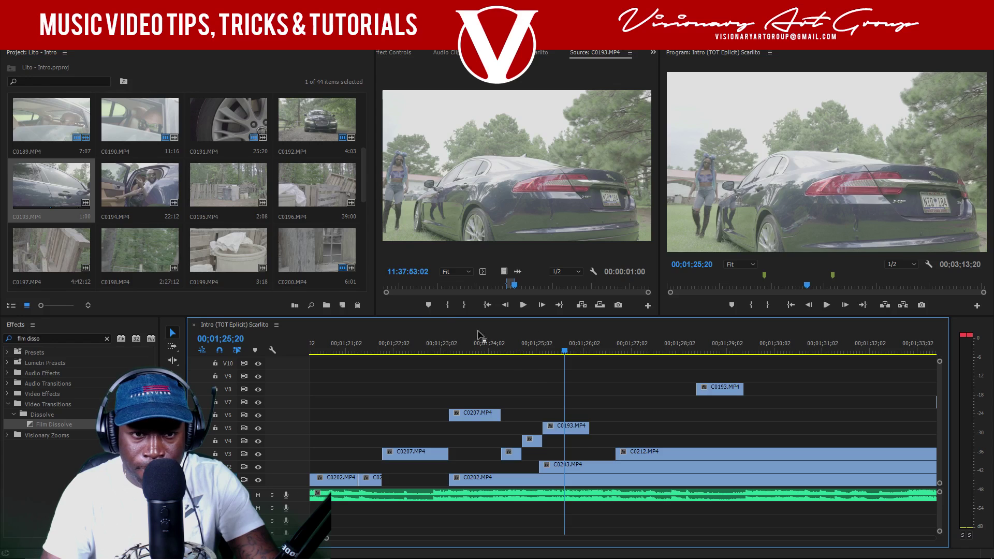
- Mark C0193.MP4 from 11:37:56:06 to 11:37:58:11 and place that portion on V6 at about 00;01;26;27
left_click(556, 288)
mouse_move(557, 288)
left_mouse_down()
mouse_move(570, 288)
mouse_move(540, 289)
left_mouse_up()
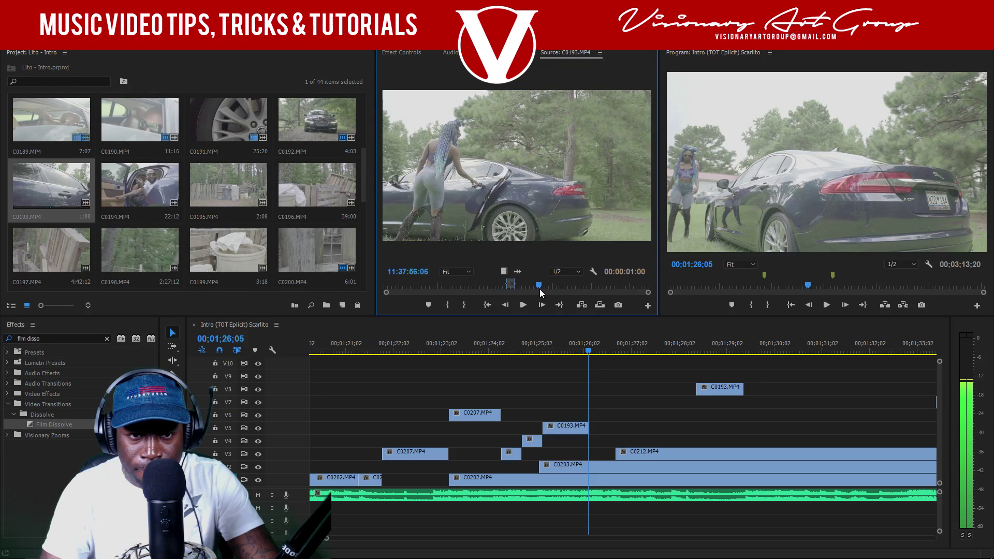
left_click(448, 305)
key("space")
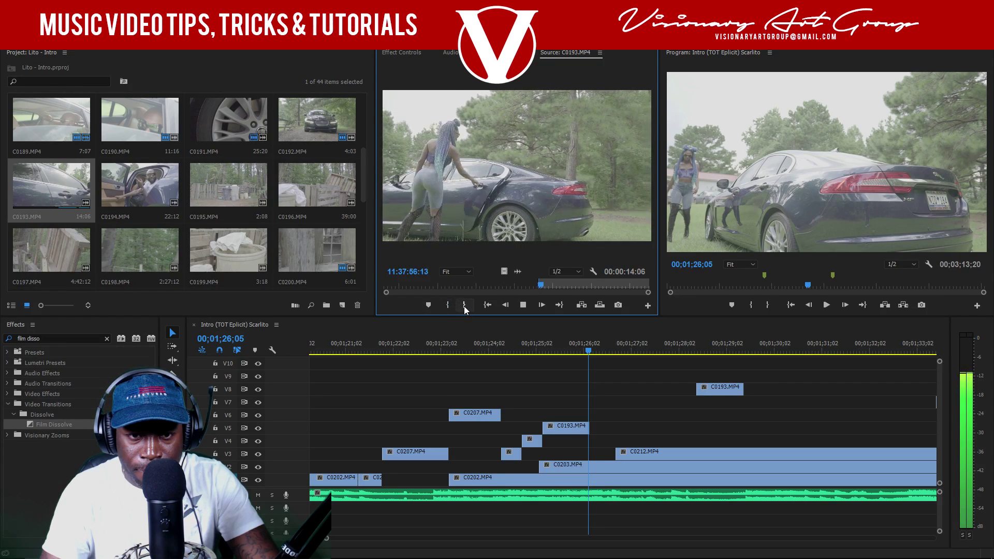
left_click(458, 309)
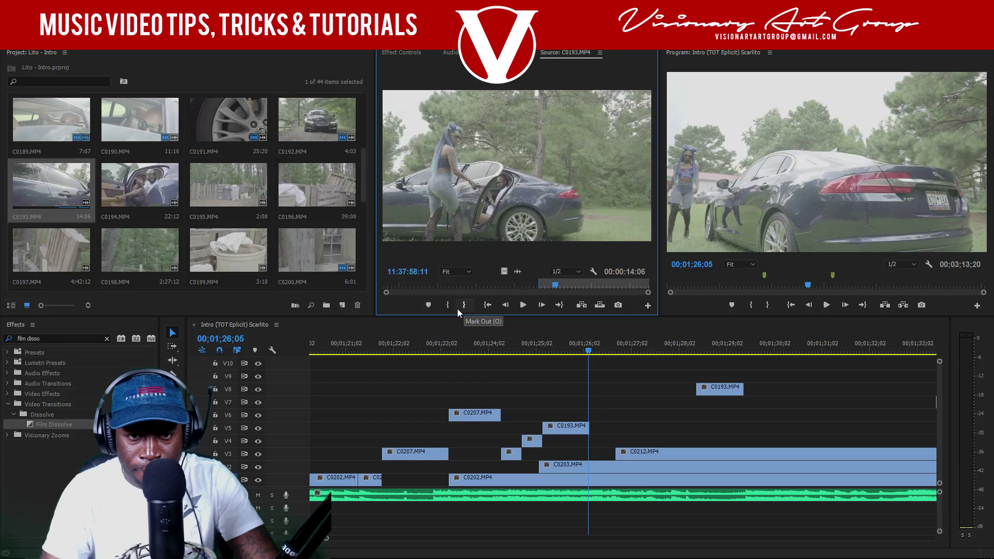
left_click_drag(509, 281, 685, 415)
- Delete the leftover C0193.MP4 segment on V8 and play the sequence from about 00;01;24;29
left_click(713, 356)
left_click(720, 388)
key("Delete")
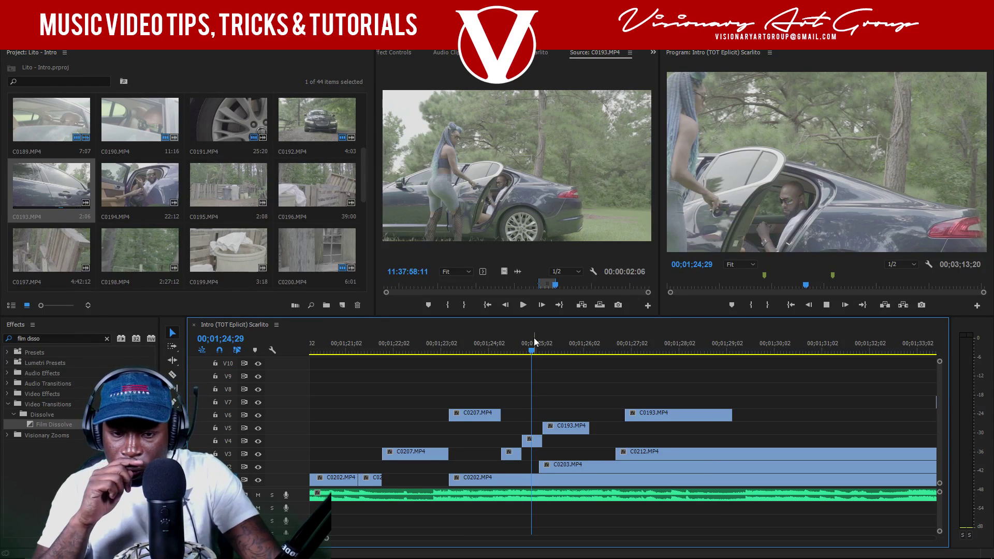
left_click(533, 338)
key("space")
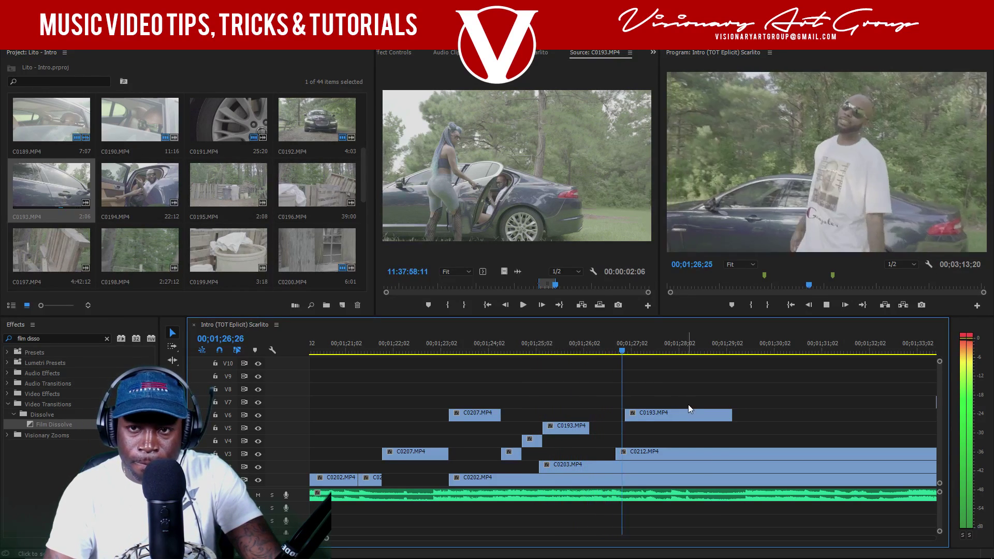
key("space")
- Move the C0193.MP4 clip on V6 to about 00;01;29;26, and trim the start of C0212.MP4 on V3 to about 00;01;29;05
left_click(729, 422)
left_click_drag(729, 424, 869, 424)
left_click_drag(565, 352, 594, 350)
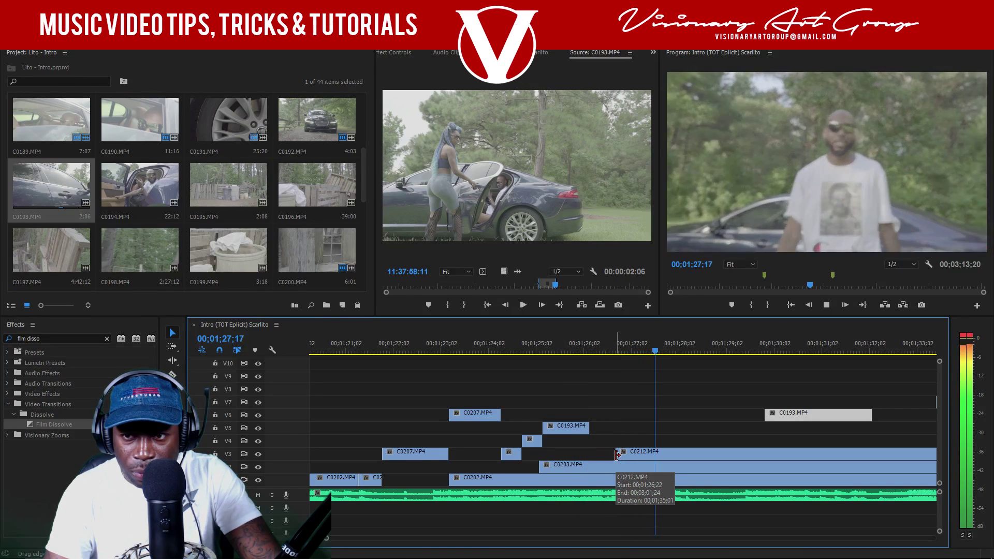
key("space")
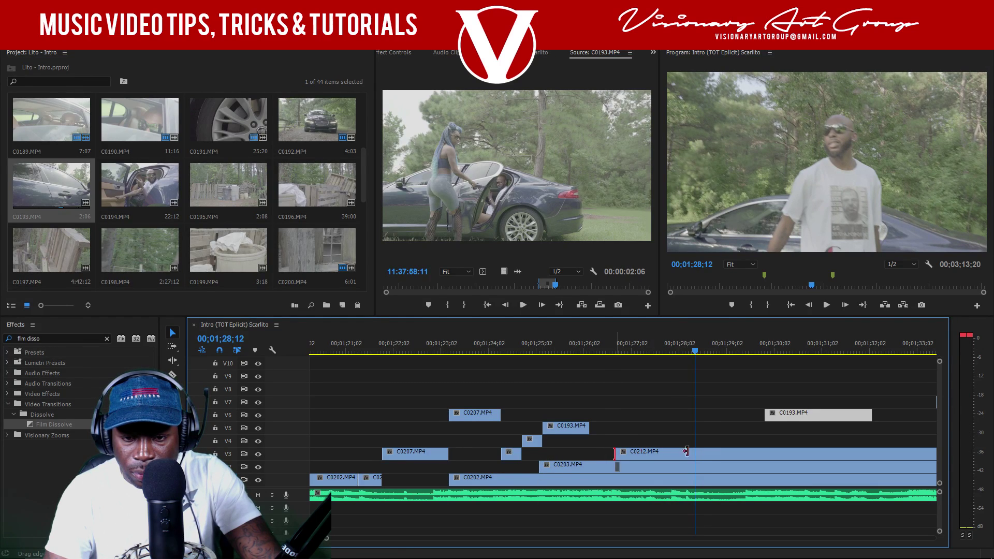
left_click_drag(678, 452, 731, 452)
left_click(582, 352)
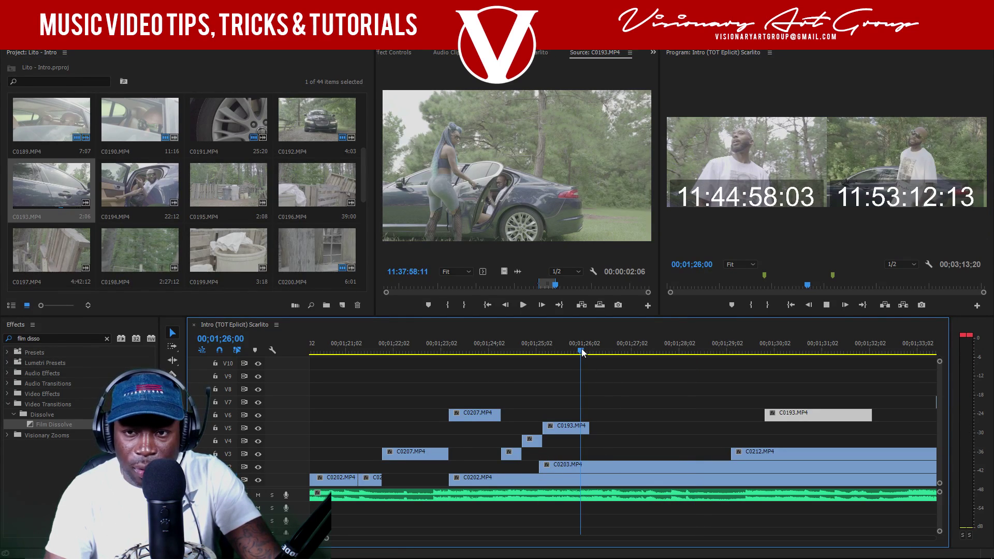
- Move the selected C0193.MP4 clip from V6 to V5 at about 00;01;28;07 and scale it to frame size
key("space")
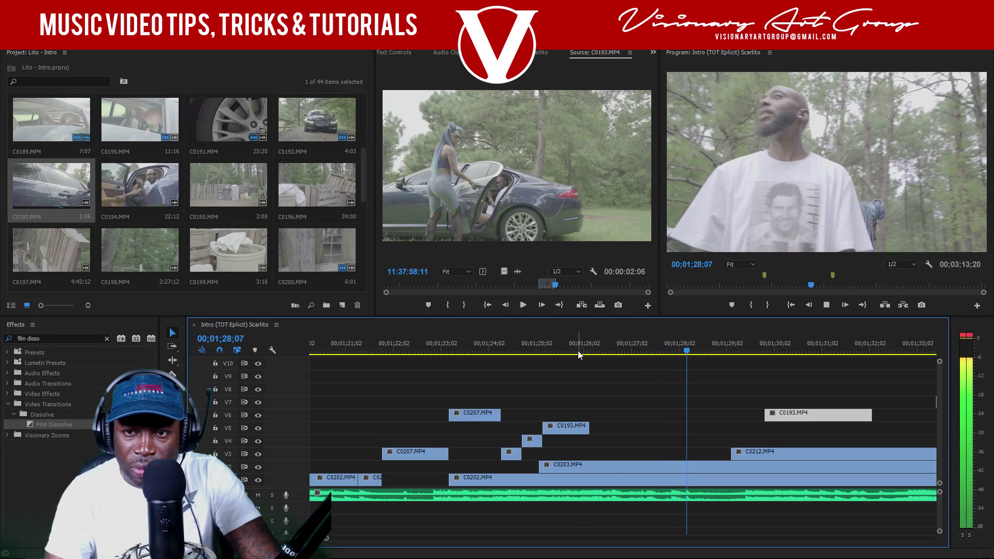
left_click_drag(791, 419, 712, 435)
right_click(732, 437)
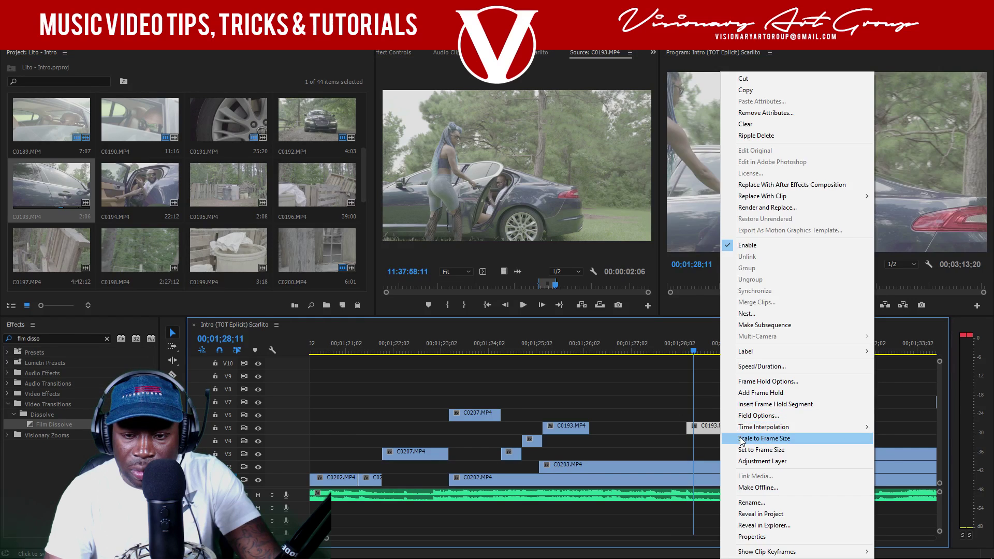
left_click(755, 437)
key("space")
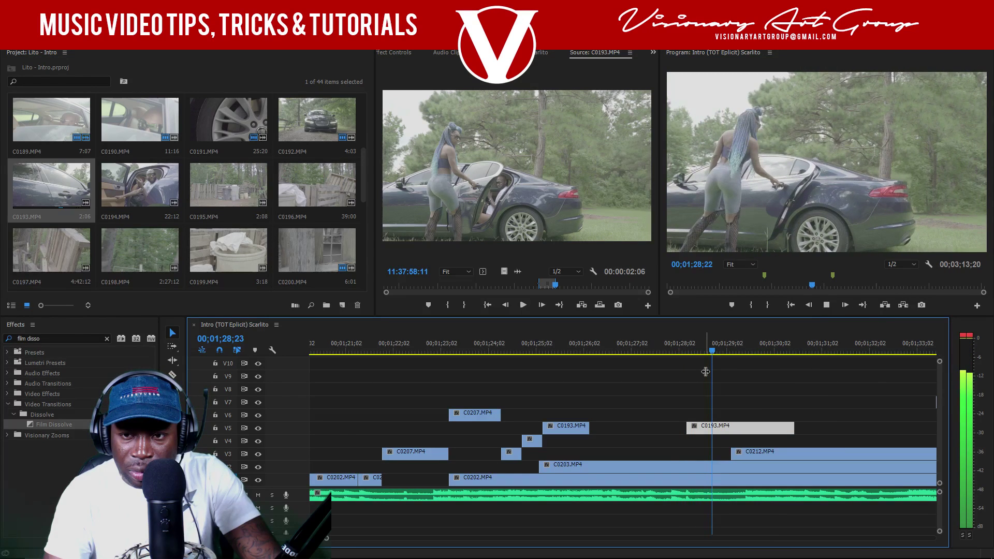
key("space")
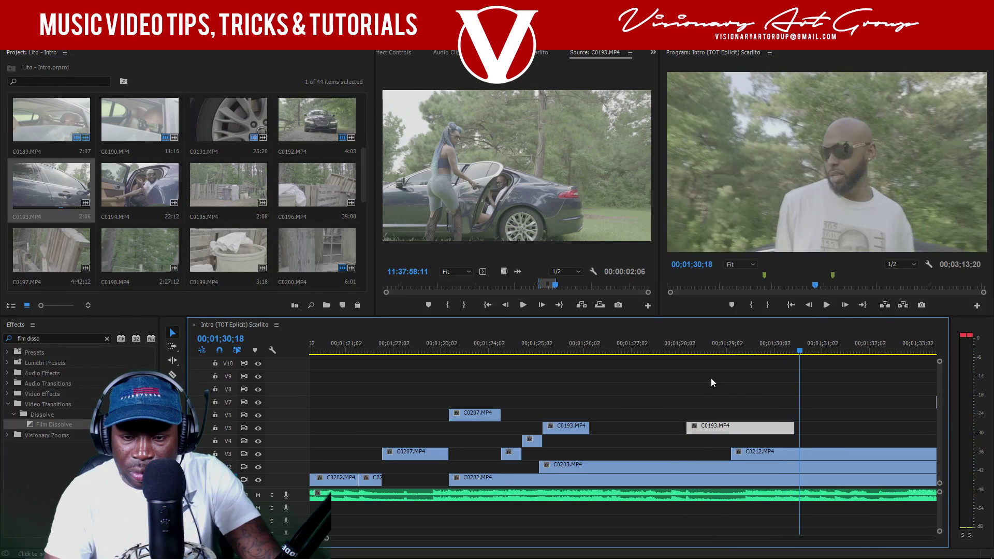
left_click(768, 347)
key("space")
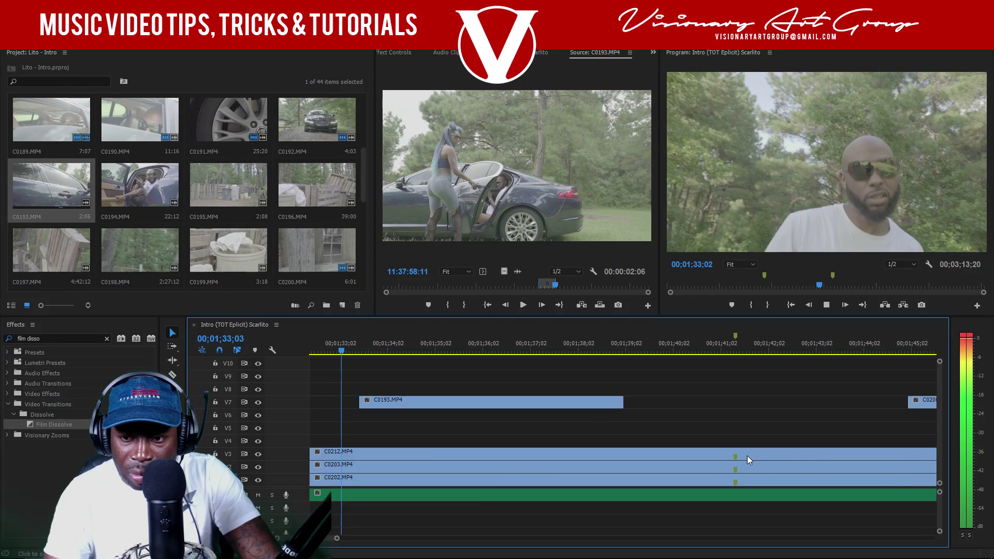
- Delete the long C0193.MP4 clip on V7 that starts just after 00;01;33
left_click(443, 403)
key("Delete")
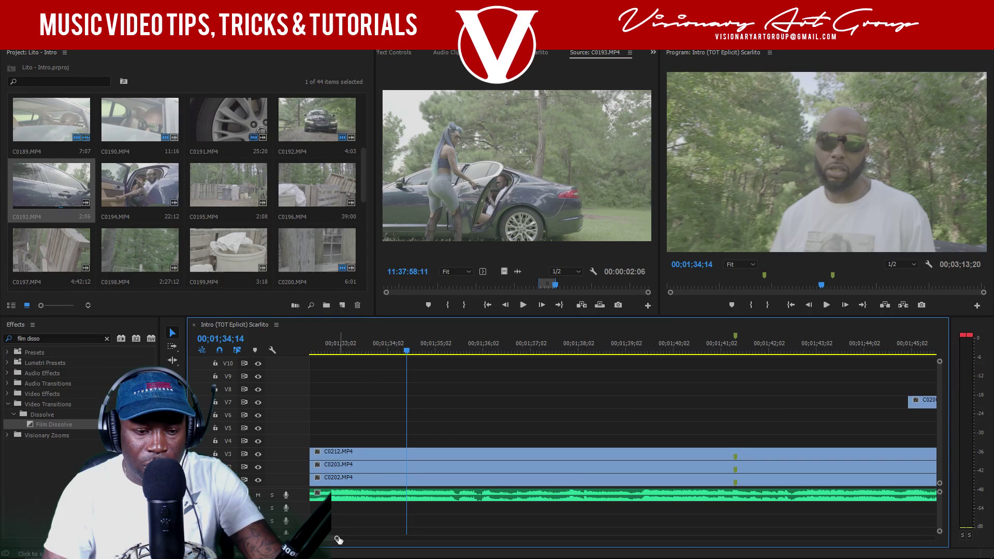
left_click_drag(338, 540, 361, 539)
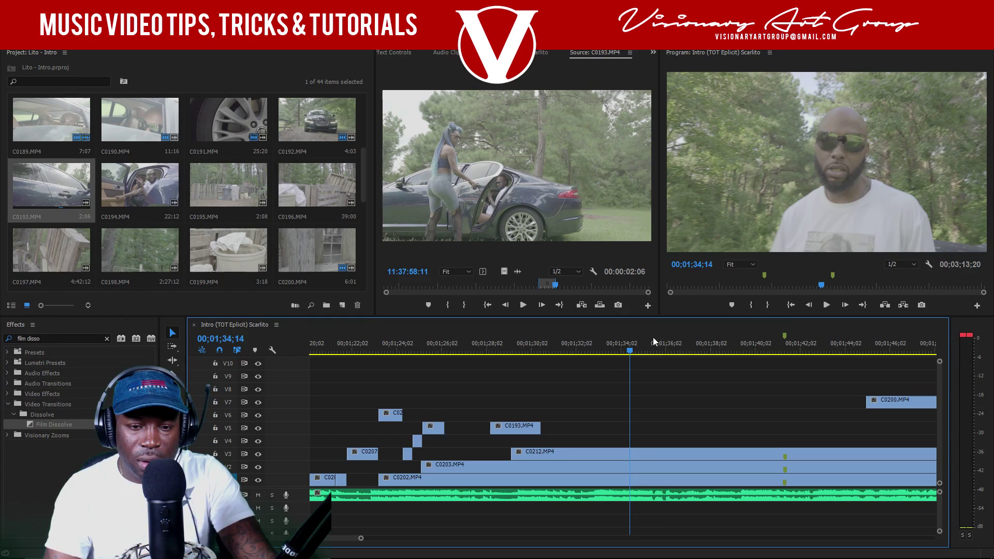
left_click(515, 344)
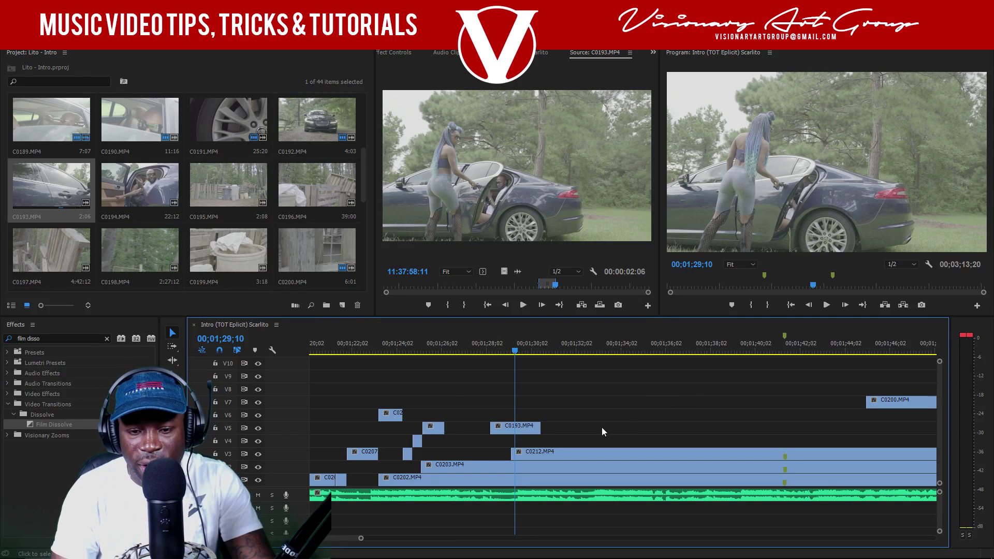
left_click(375, 344)
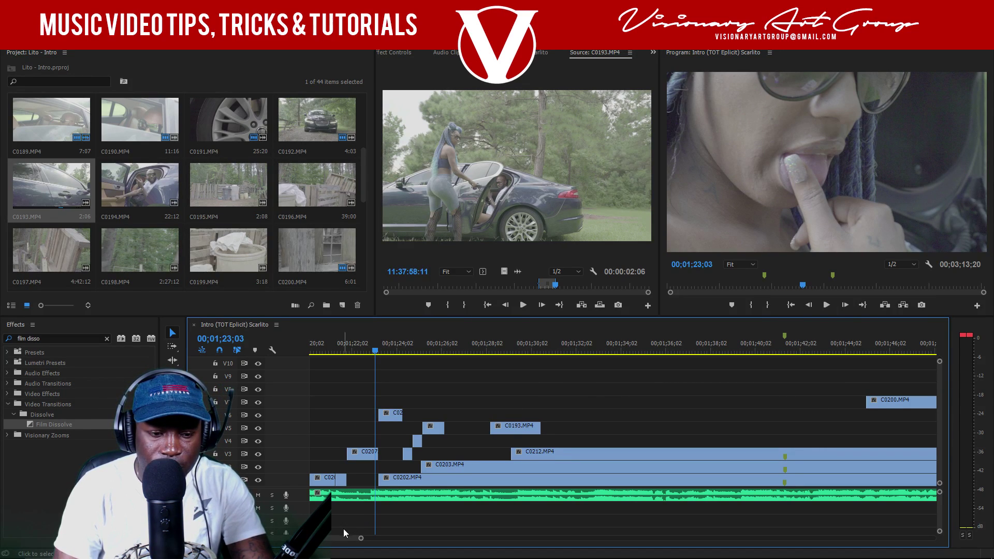
- Apply the Vertical Flip effect to the C0192.MP4 clip on V5 at about 00;01;17;00
scroll(344, 529, "up", 5)
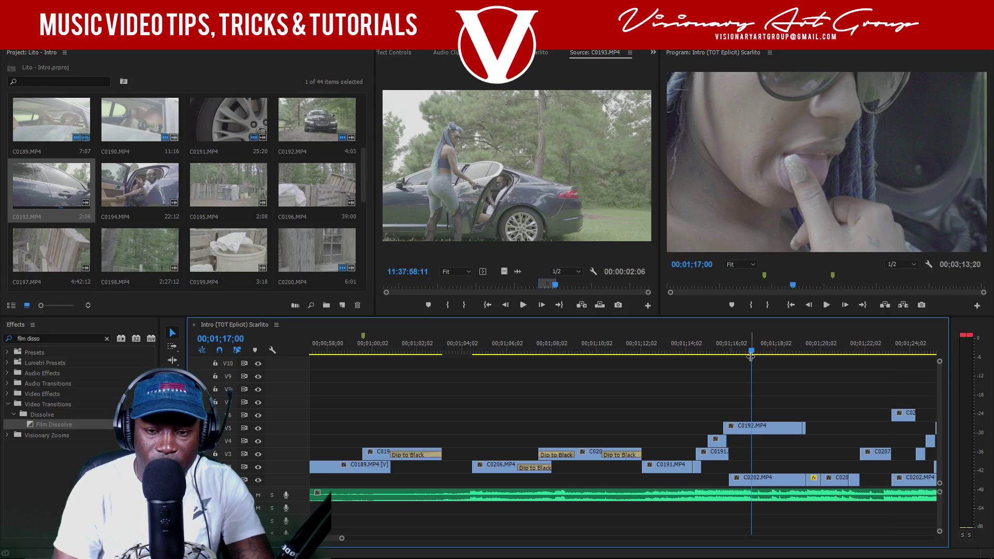
left_click(755, 427)
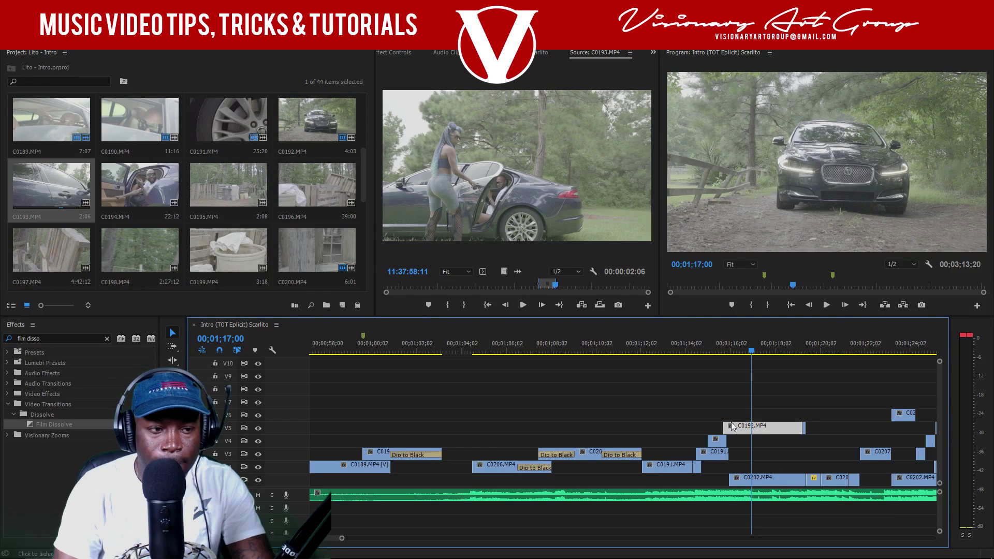
double_click(35, 338)
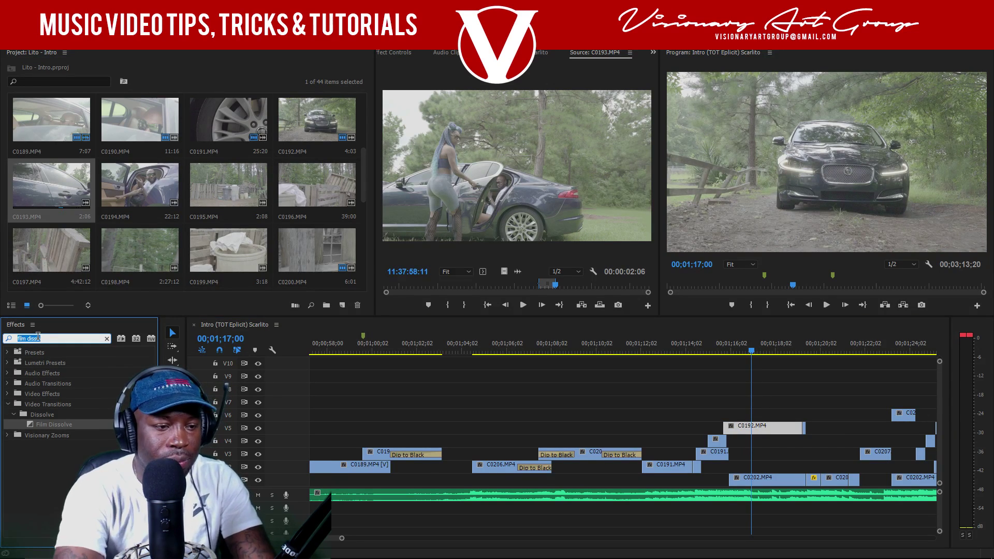
type("flip")
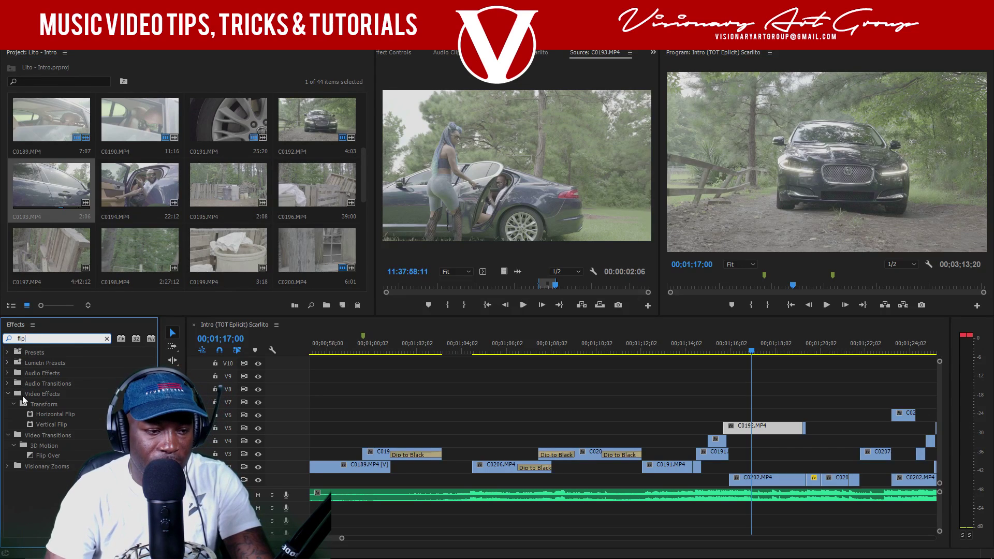
left_click_drag(30, 427, 753, 430)
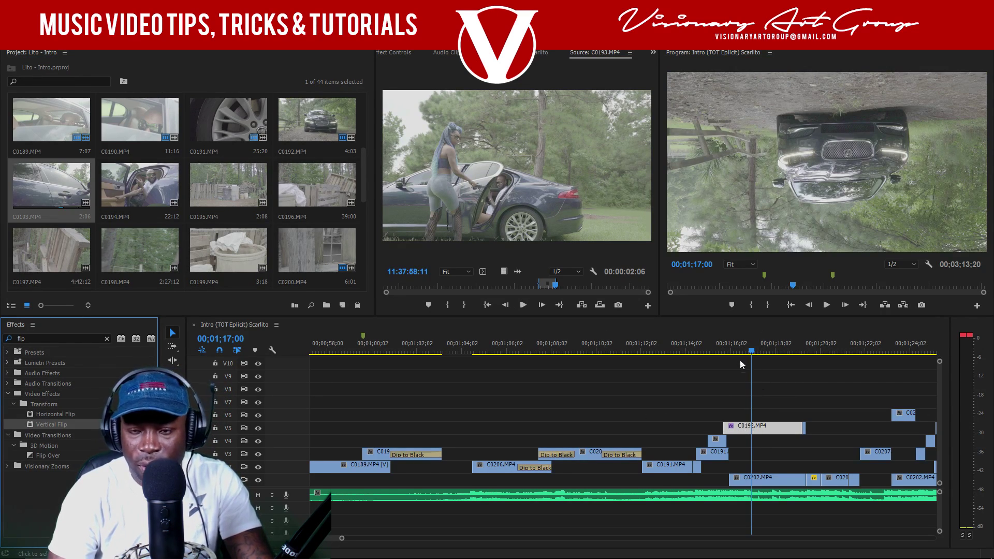
- Play the sequence from about 00;01;13;20 through the vertically flipped C0192.MP4 clip to review it
left_click(677, 351)
key("space")
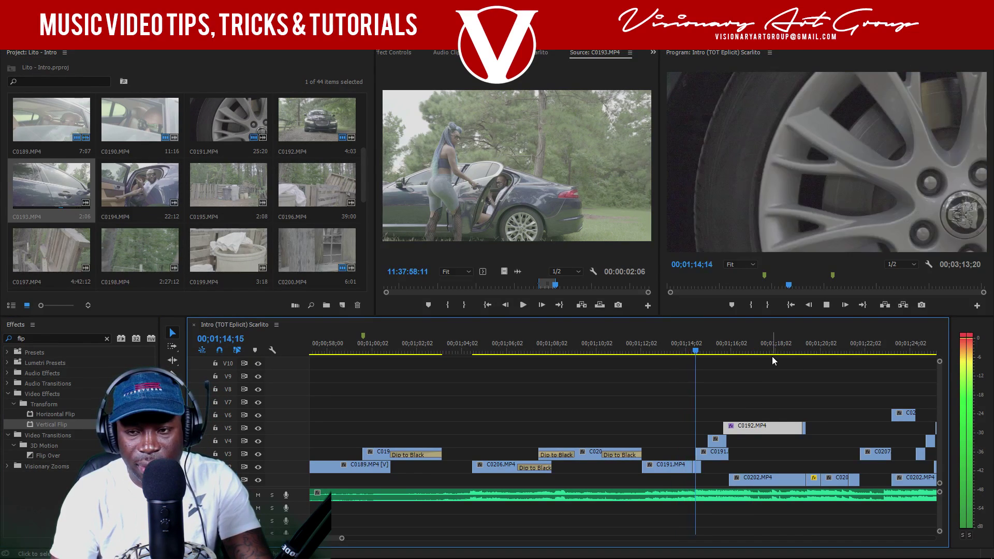
key("space")
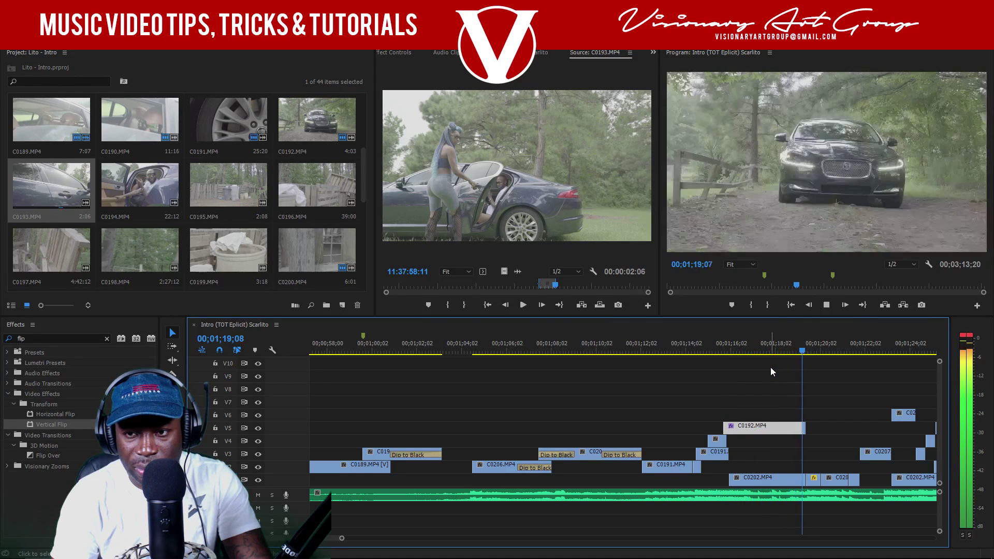
left_click(765, 352)
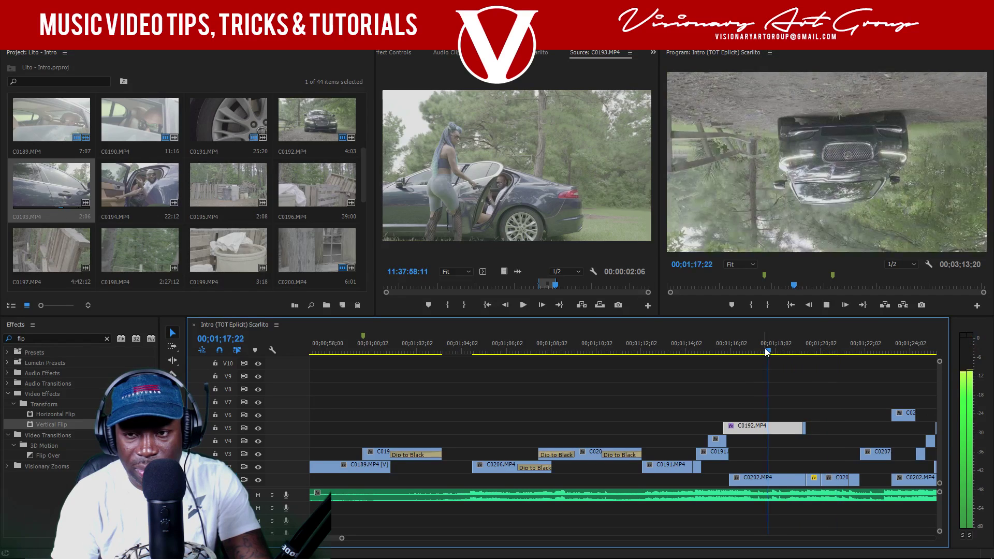
key("space")
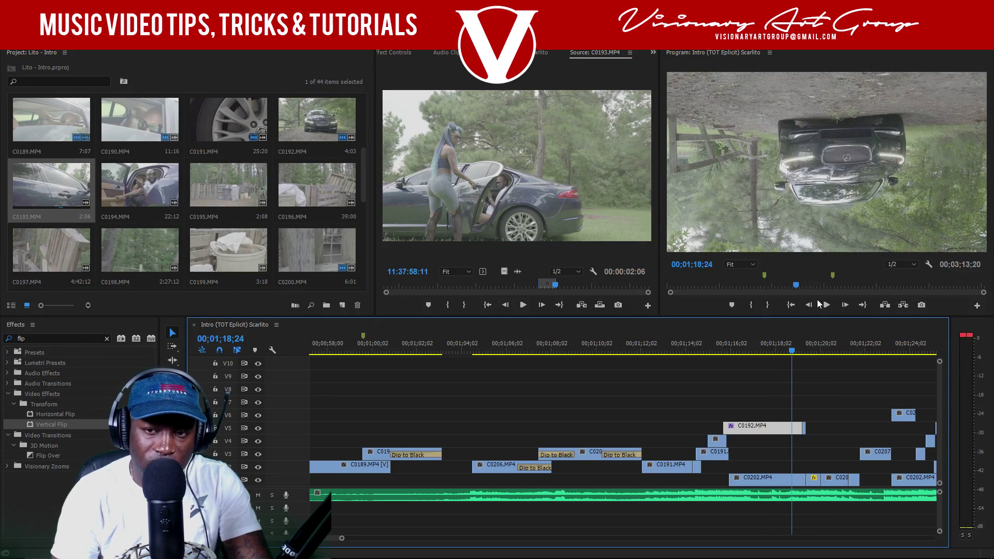
left_click(753, 352)
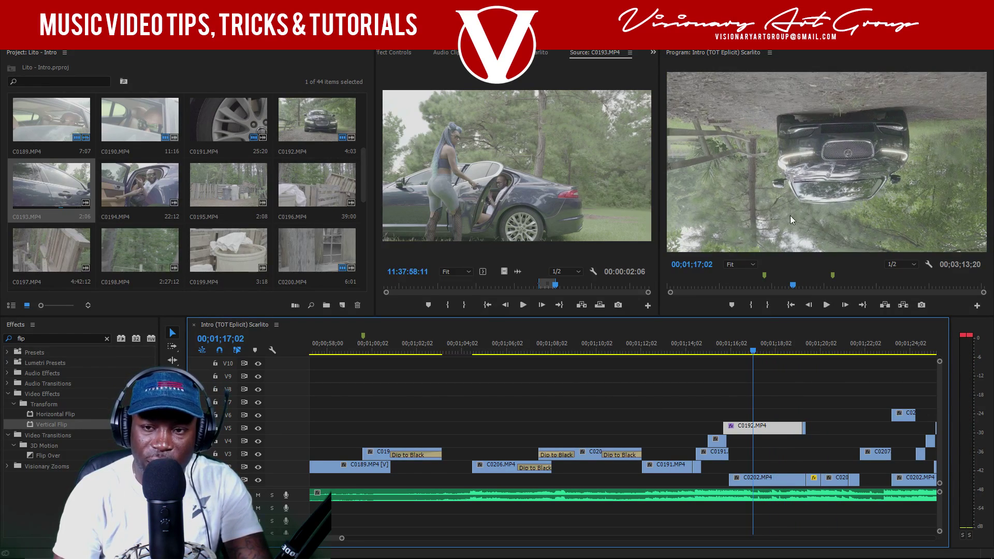
left_click(770, 222)
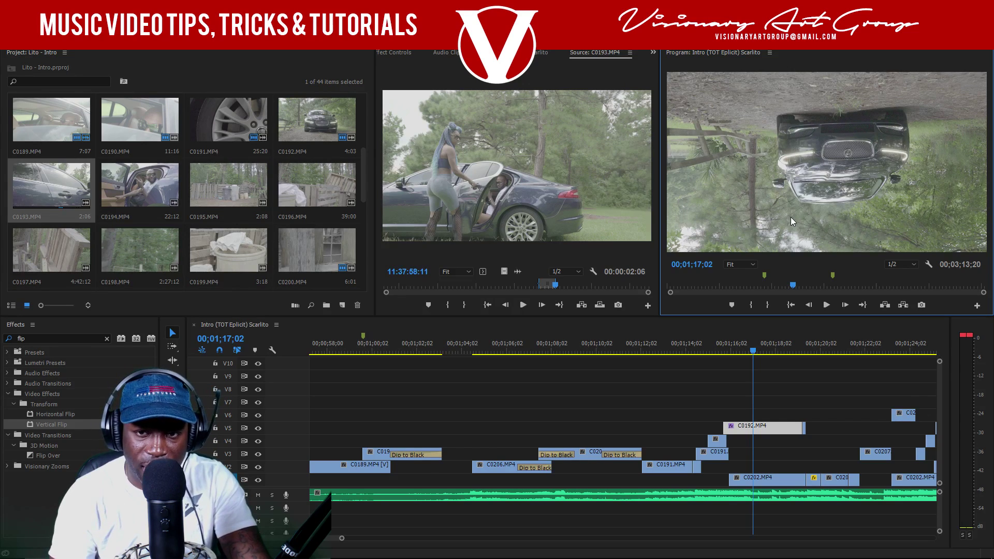
key("t")
left_click(774, 225)
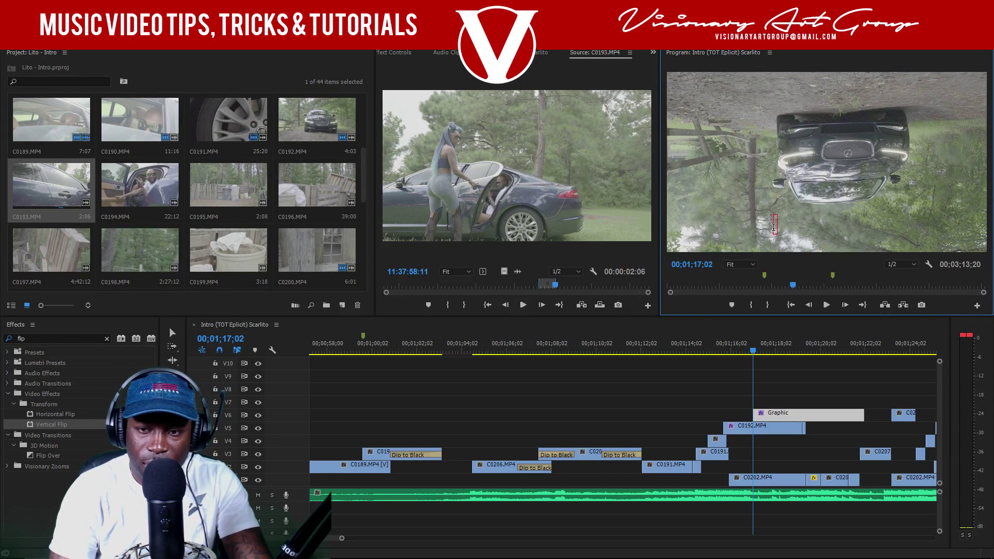
key("Escape")
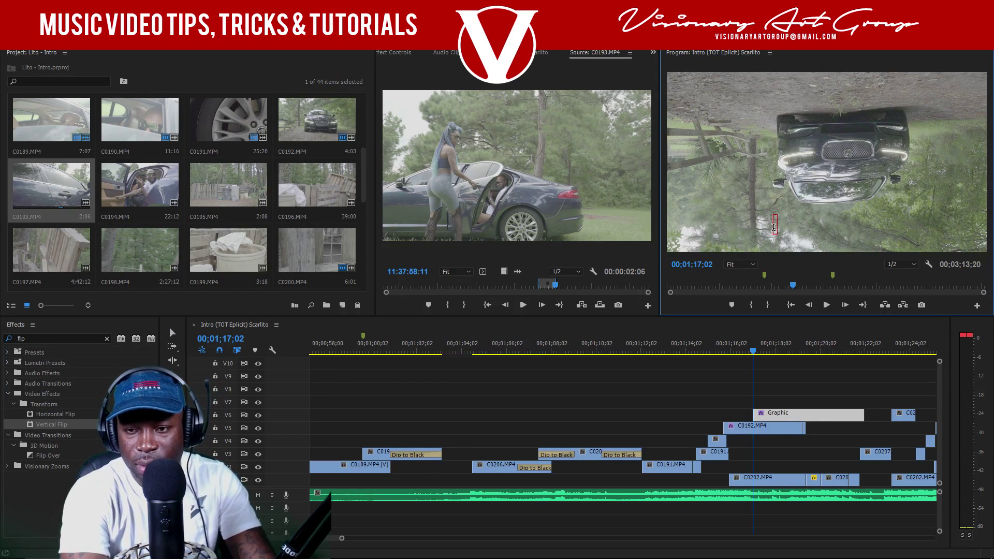
key("Escape")
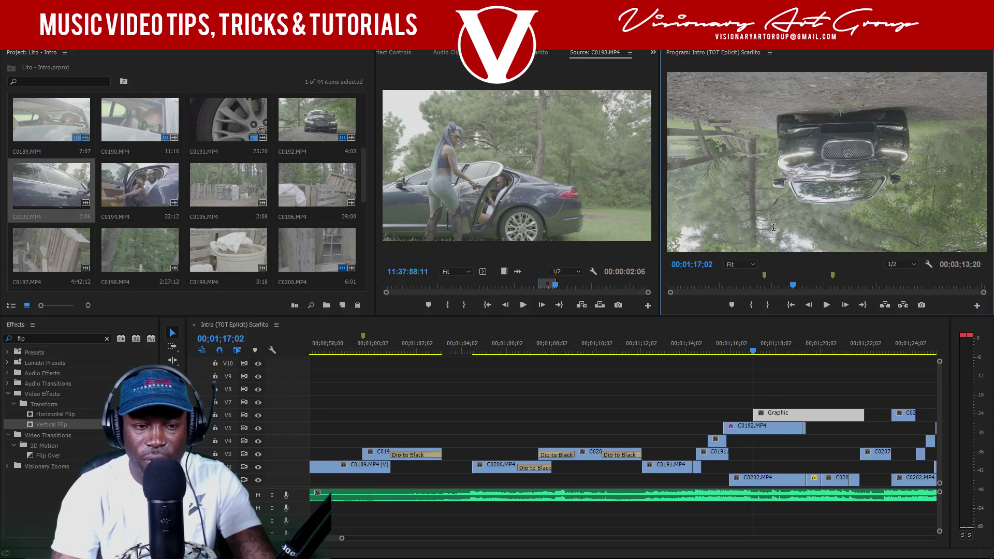
key("space")
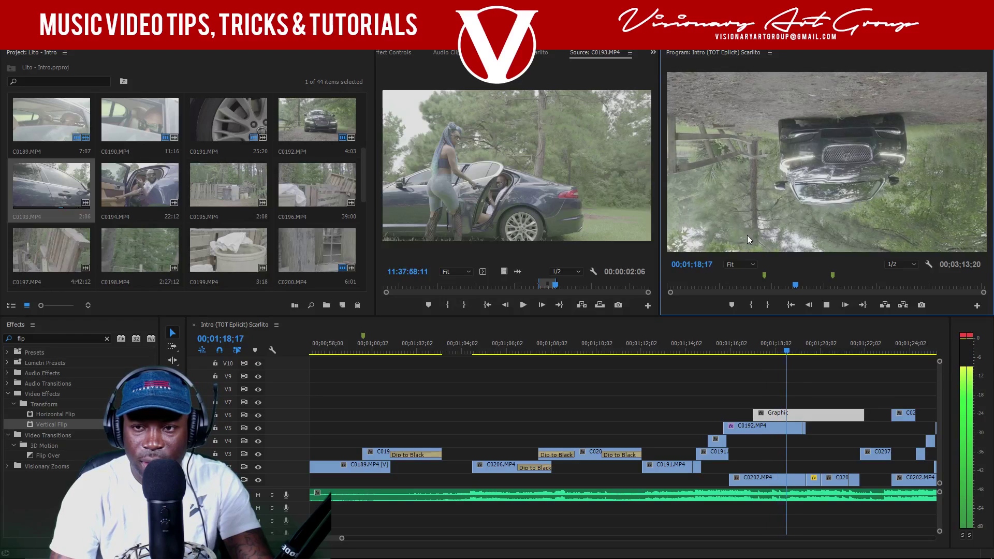
key("space")
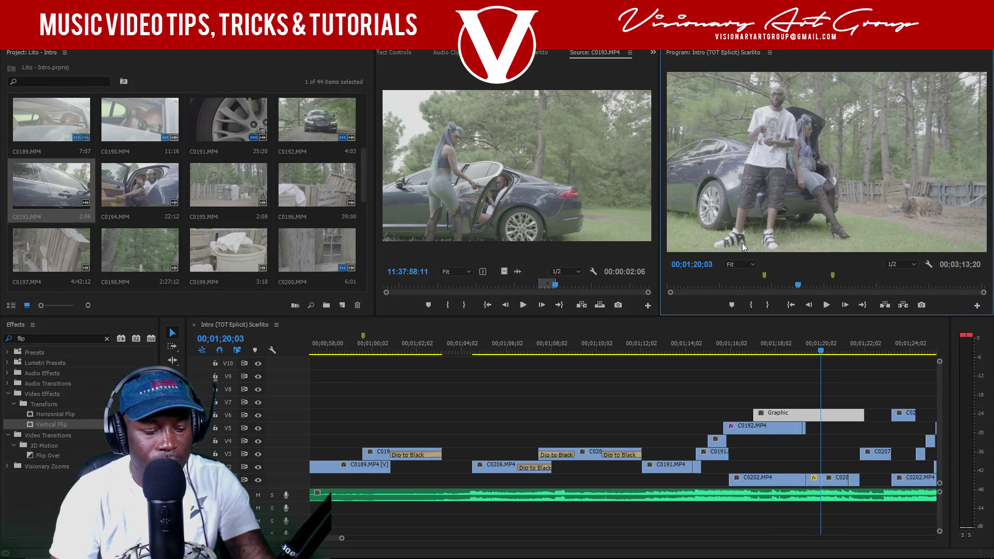
left_click(771, 341)
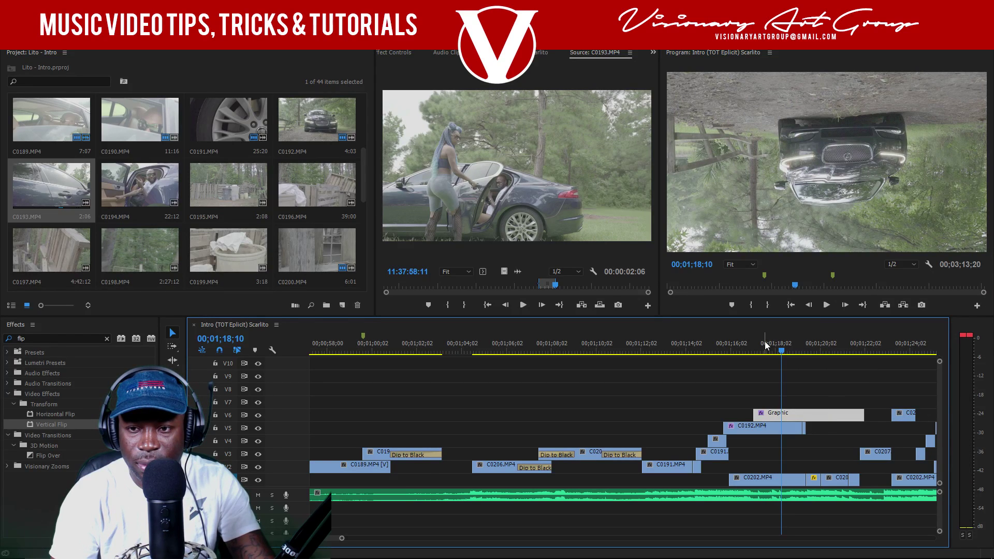
key("Delete")
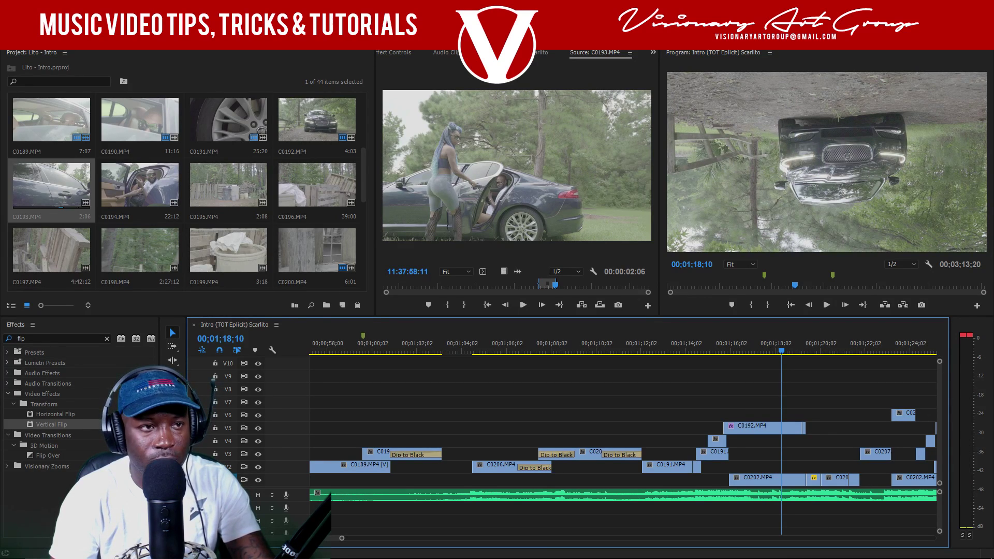
key("alt+e")
key("u")
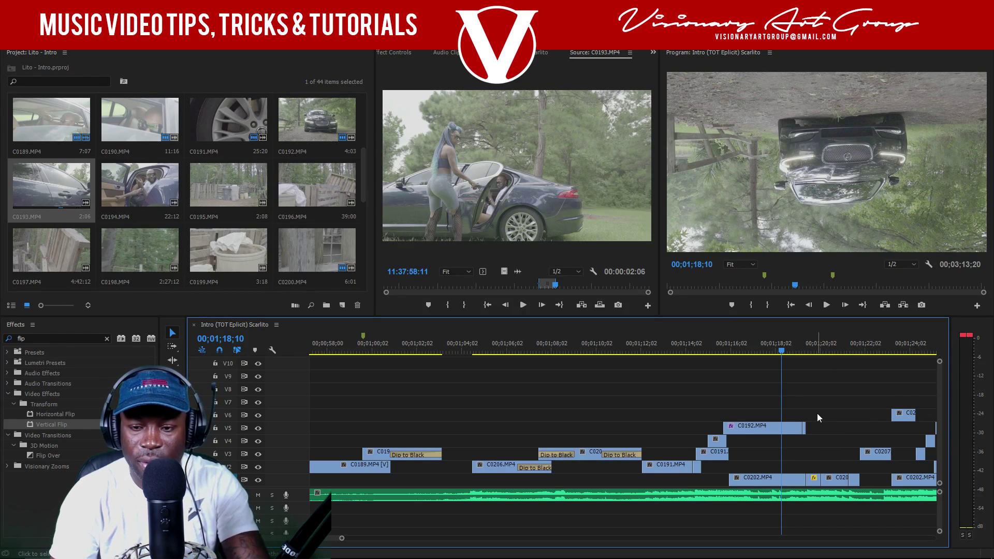
key("Delete")
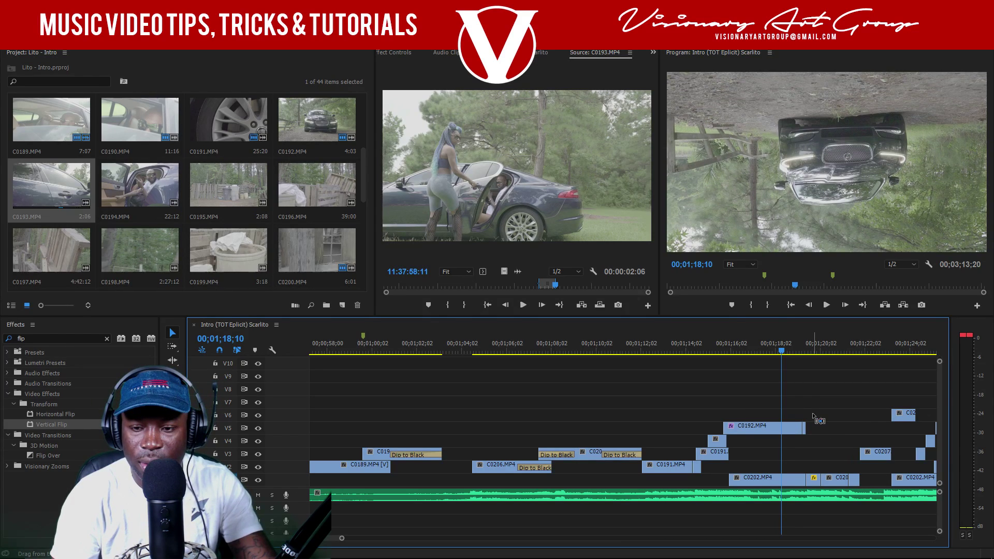
- Move the C0193.MP4 clip on V5 to about 00;01;32;14, and trim the start of C0212.MP4 on V3 to about 00;01;30;26
key("space")
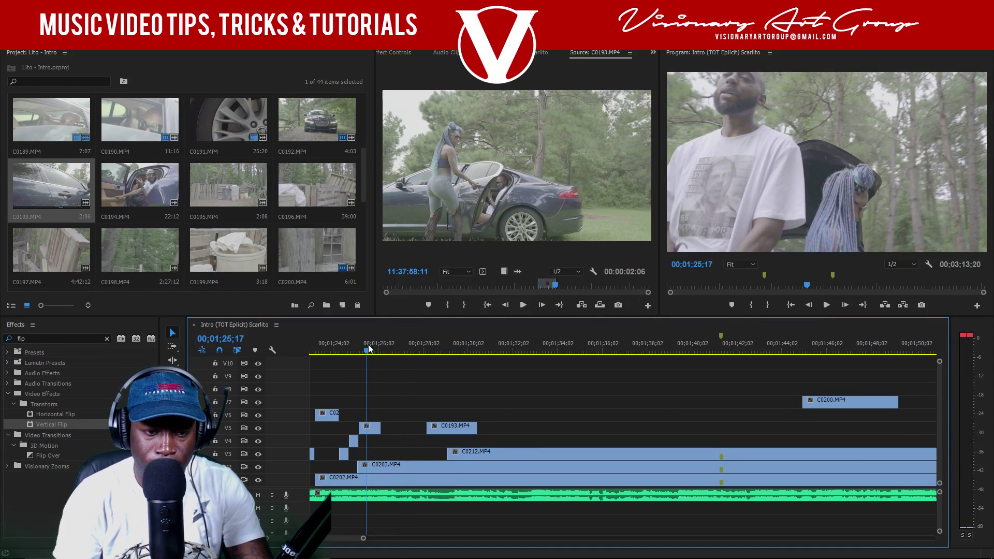
left_click(366, 346)
key("space")
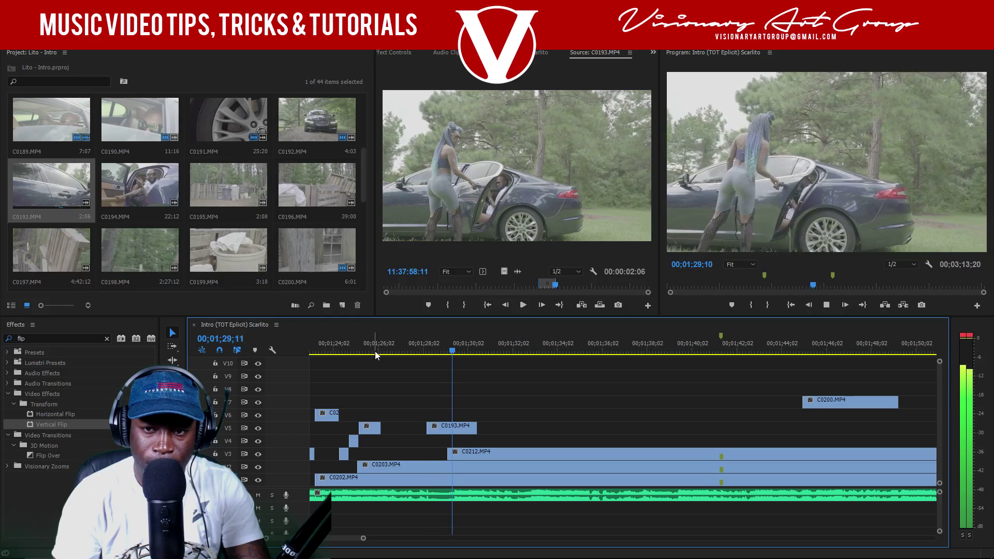
left_click_drag(448, 427, 529, 434)
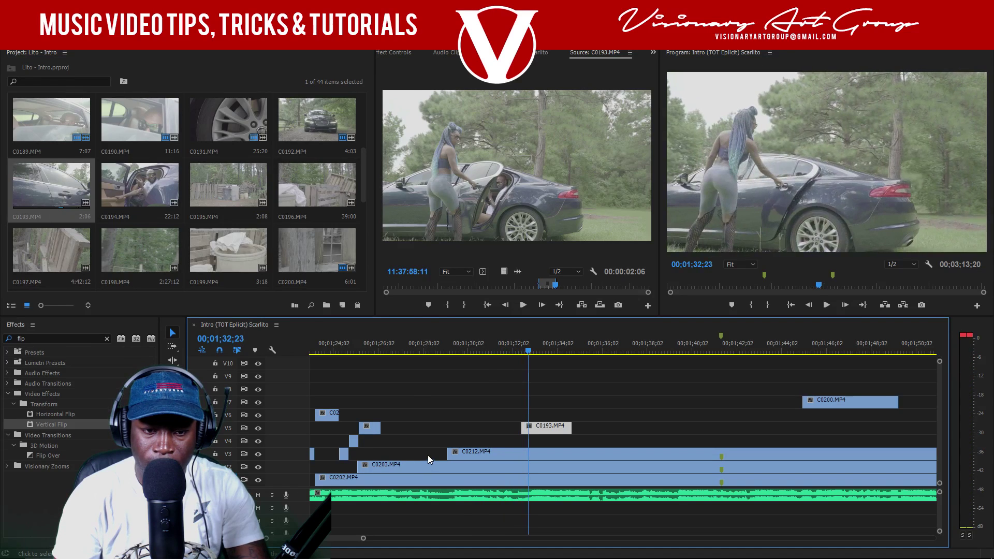
left_click_drag(449, 452, 485, 452)
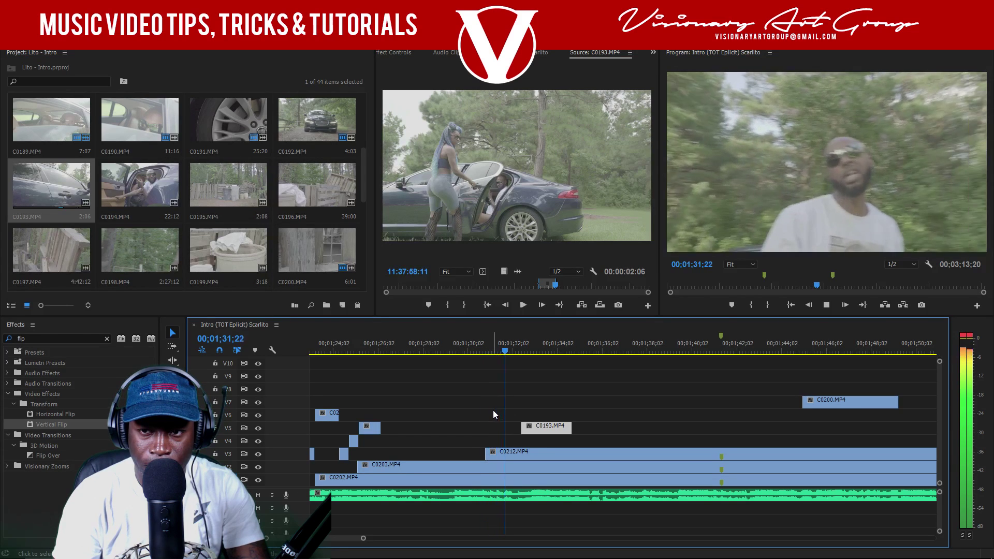
- Move the C0193.MP4 clip to V4 right after the short V5 clip, and trim the start of C0212.MP4 on V3 to about 00;01;31;14
key("space")
left_click_drag(489, 455, 402, 441)
key("space")
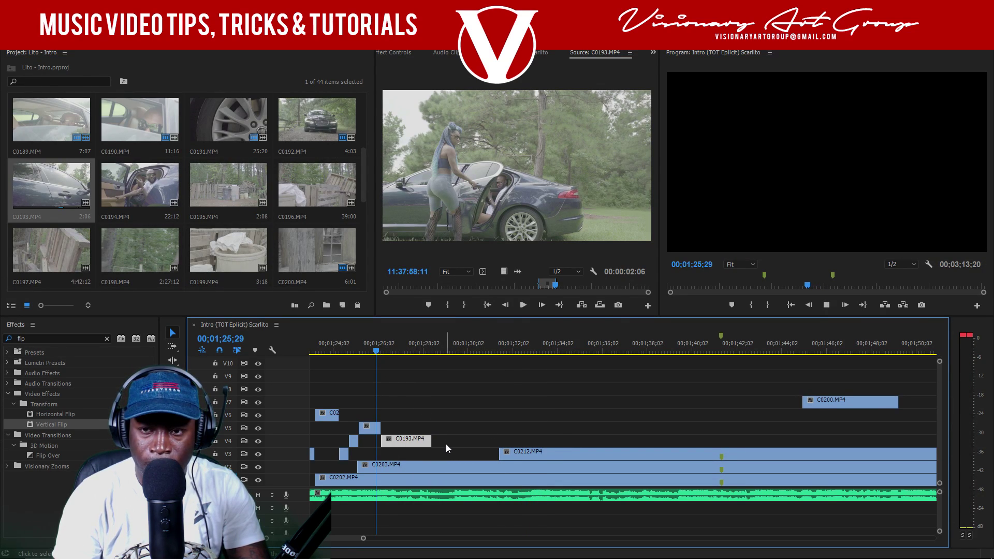
key("space")
left_click(346, 345)
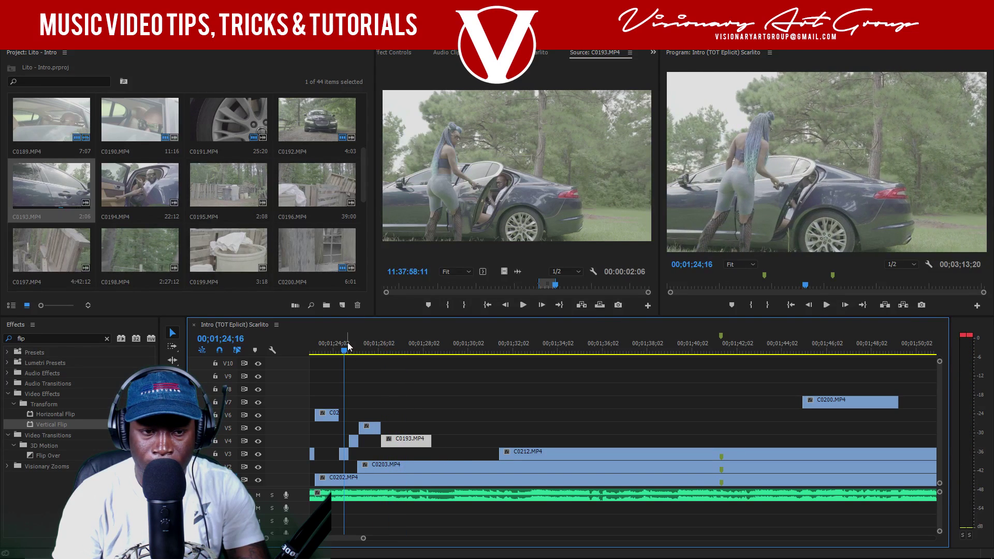
- Play the sequence from 00;01;24;16 past the end of the C0193.MP4 clip on V4, and save the project
key("space")
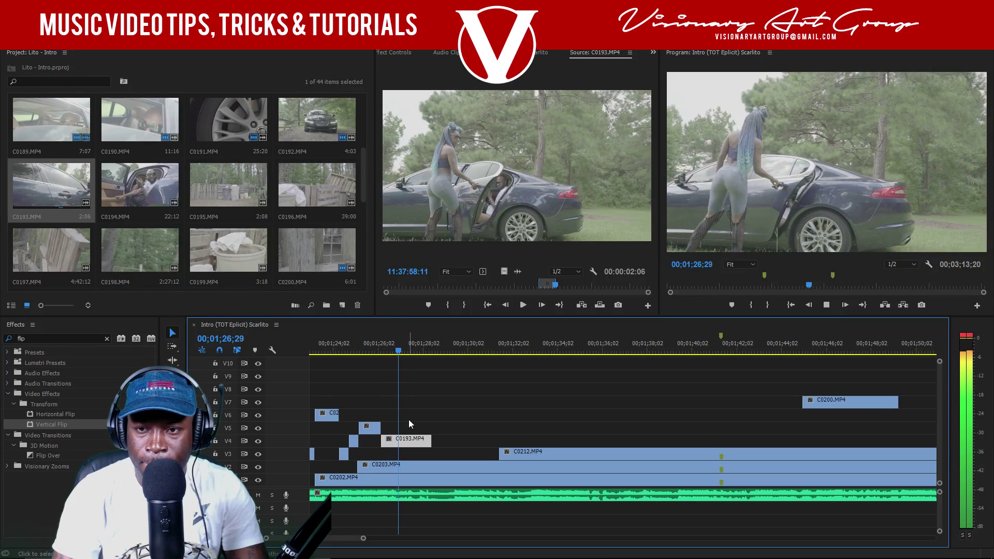
key("space")
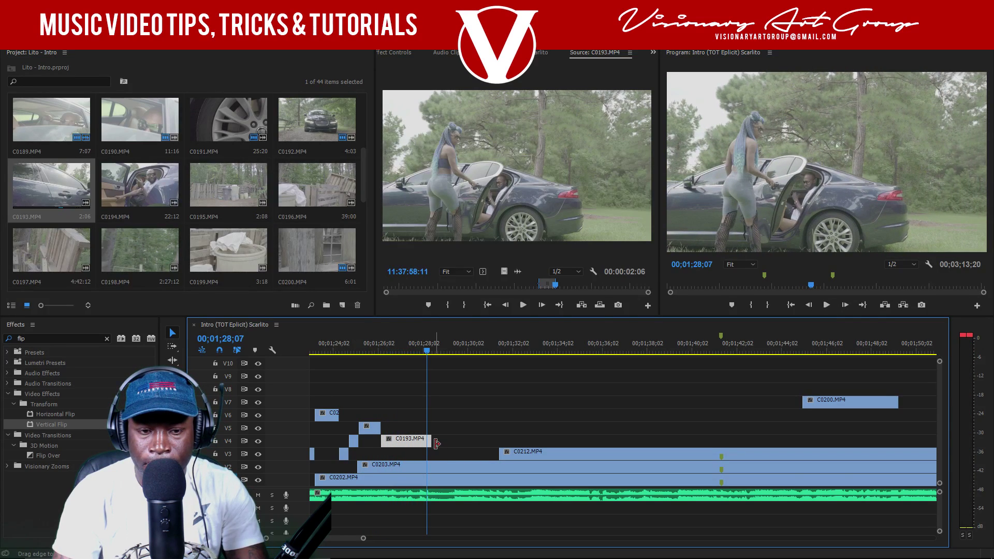
key("space")
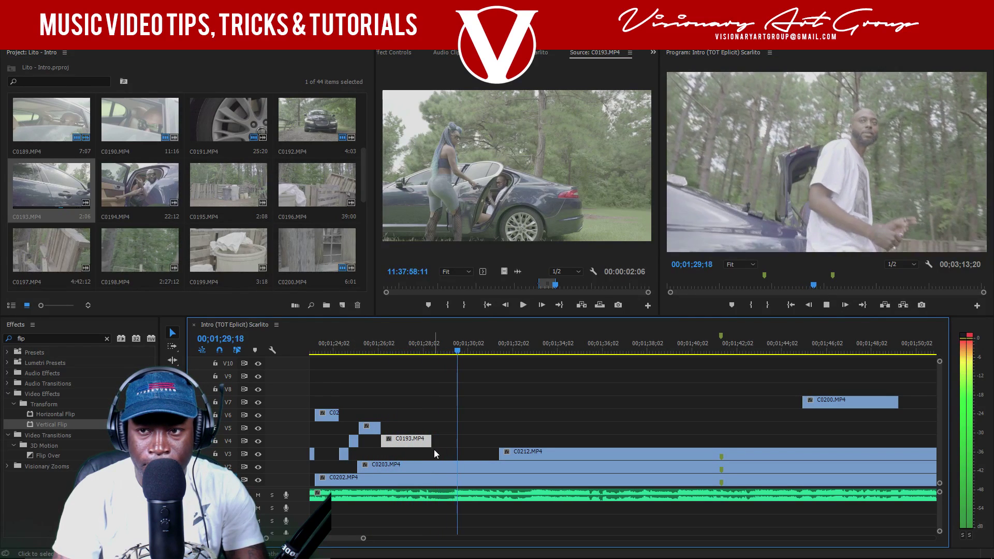
key("ctrl+s")
key("space")
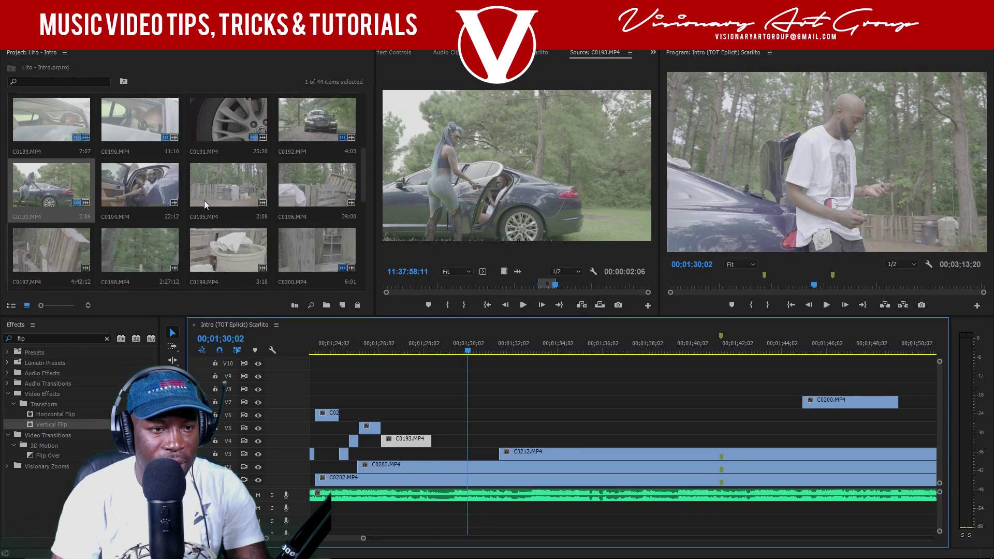
- Open C0206.MP4 in the Source monitor and mark a range from about 11:47:27:12 to about 11:47:29:06
scroll(204, 202, "down", 3)
double_click(163, 249)
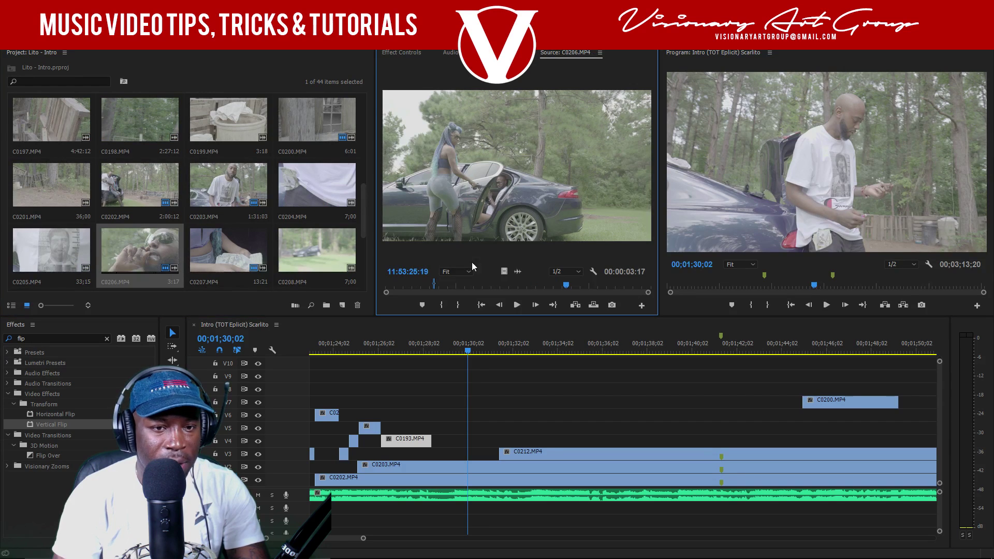
left_click_drag(469, 289, 409, 285)
key("space")
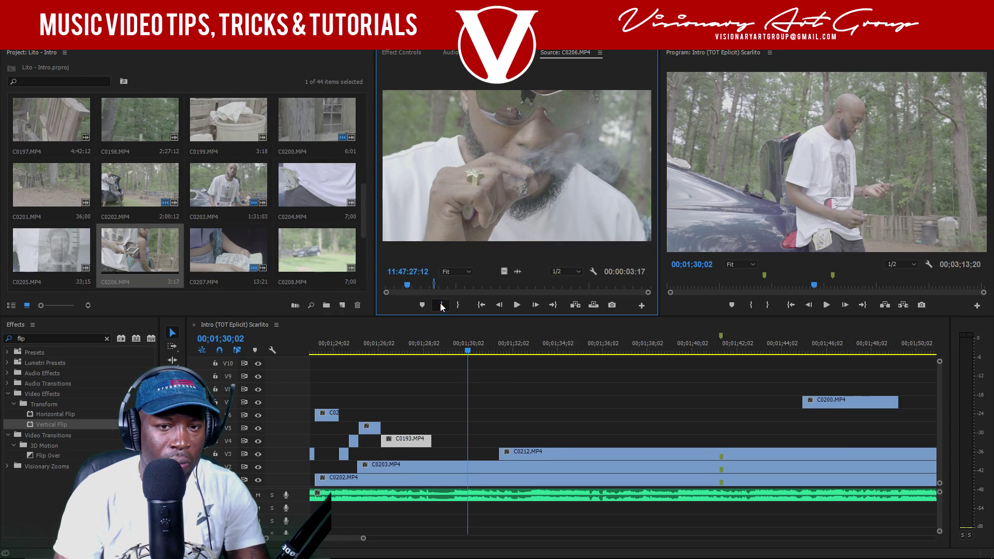
left_click(441, 305)
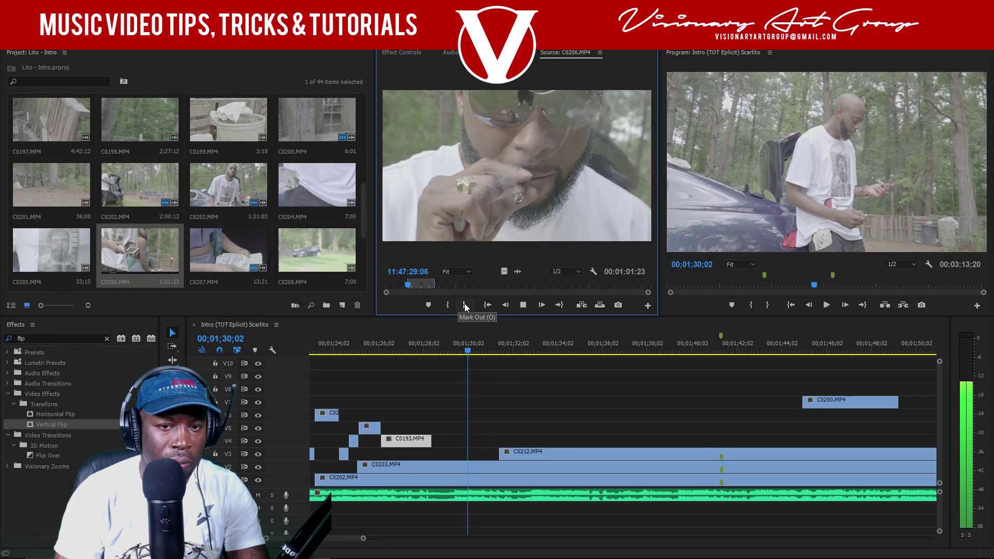
left_click(464, 305)
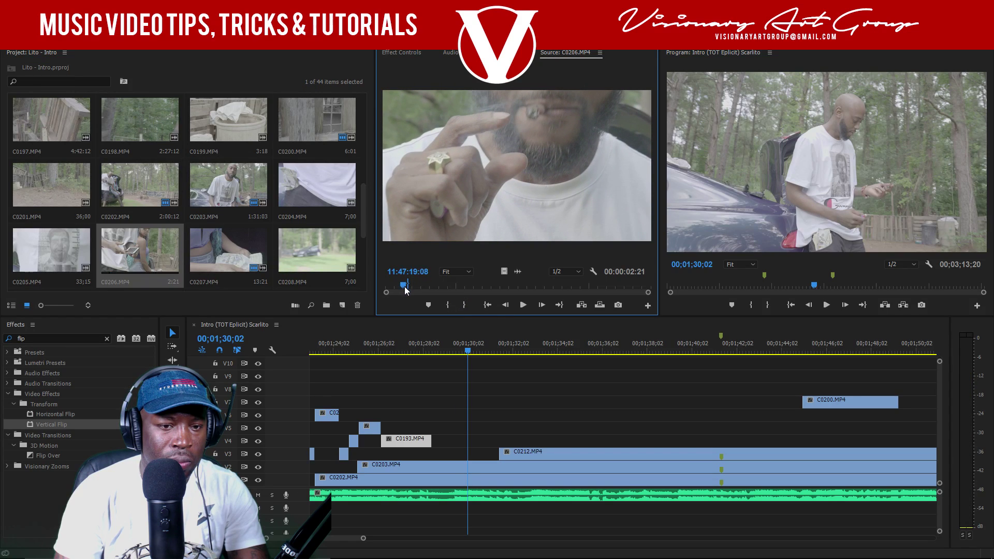
- Re-mark C0206.MP4 as a three-second range ending at about 11:47:29:03, and place its video on V5 right after the C0193.MP4 clip
key("space")
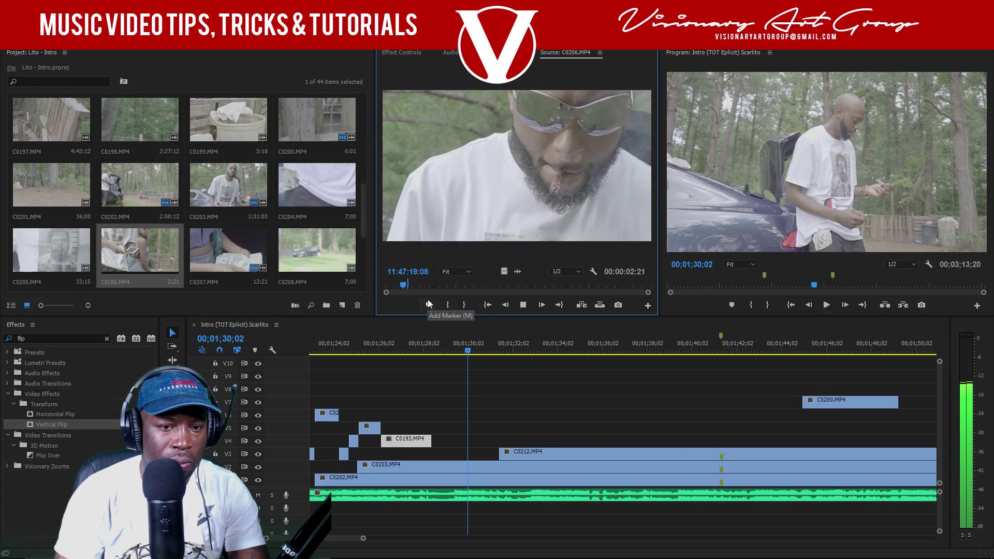
left_click(397, 287)
left_click_drag(404, 288, 407, 290)
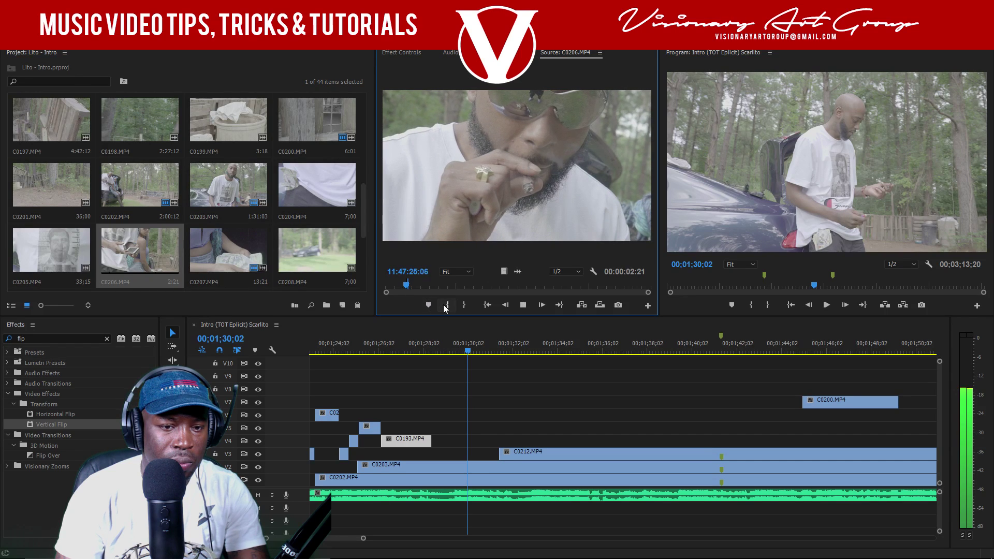
key("space")
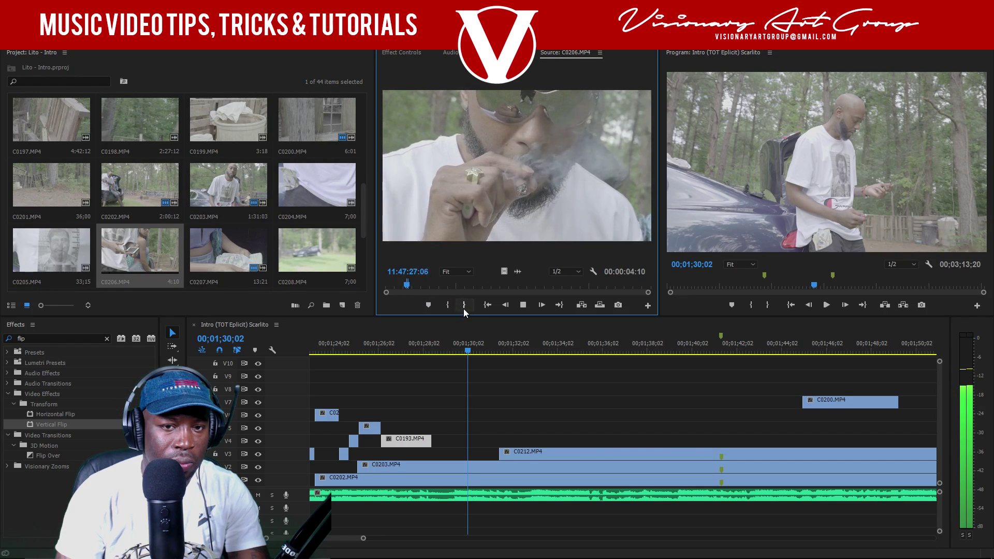
left_click(467, 304)
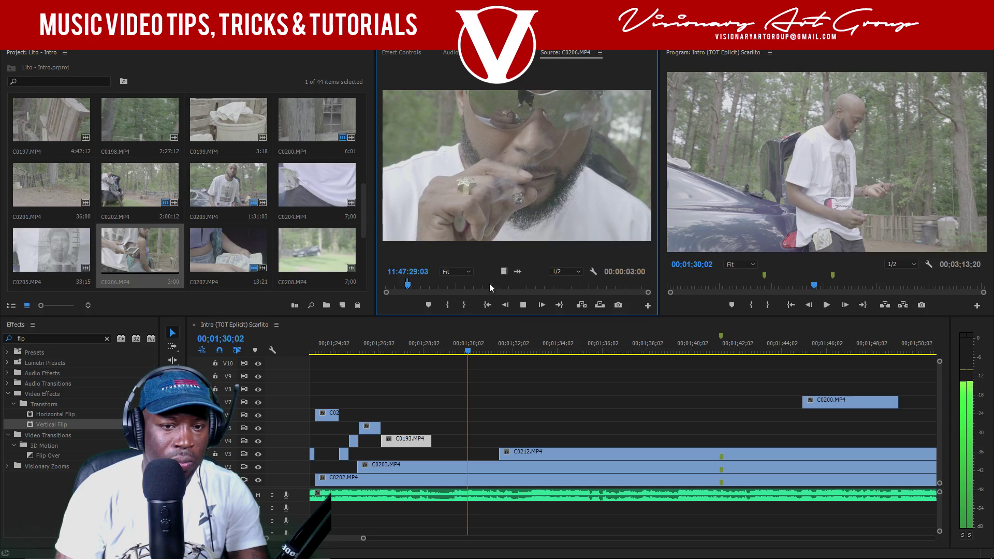
left_click_drag(504, 271, 439, 433)
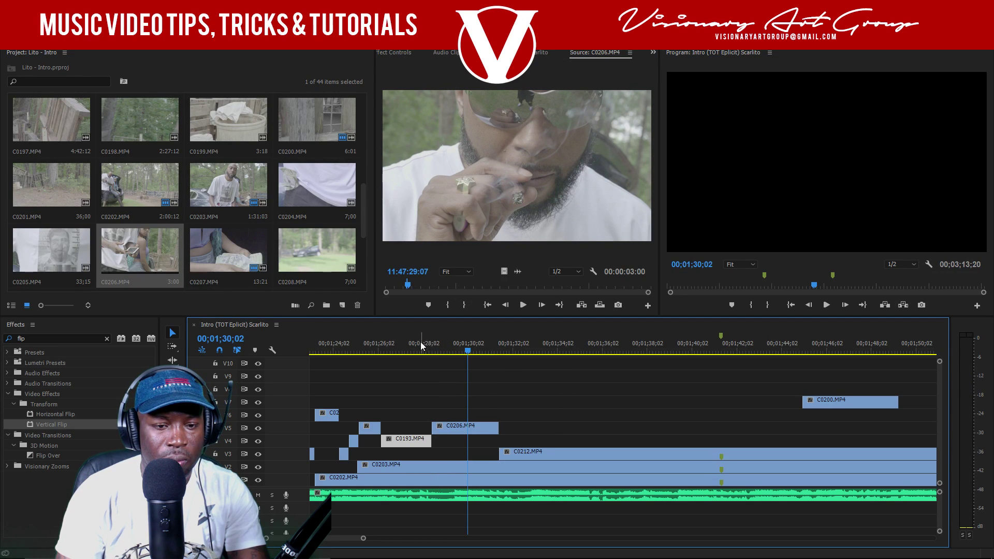
- Move the C0206.MP4 clip on V5 slightly earlier to about 00;01;28;05, overlapping the end of C0193.MP4, and play the transition
left_click(417, 352)
key("space")
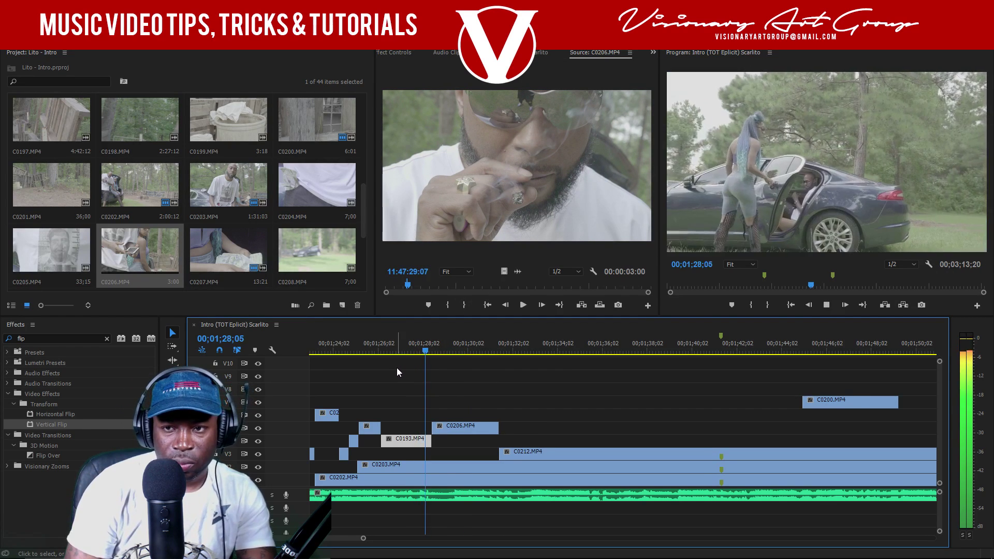
left_click(399, 350)
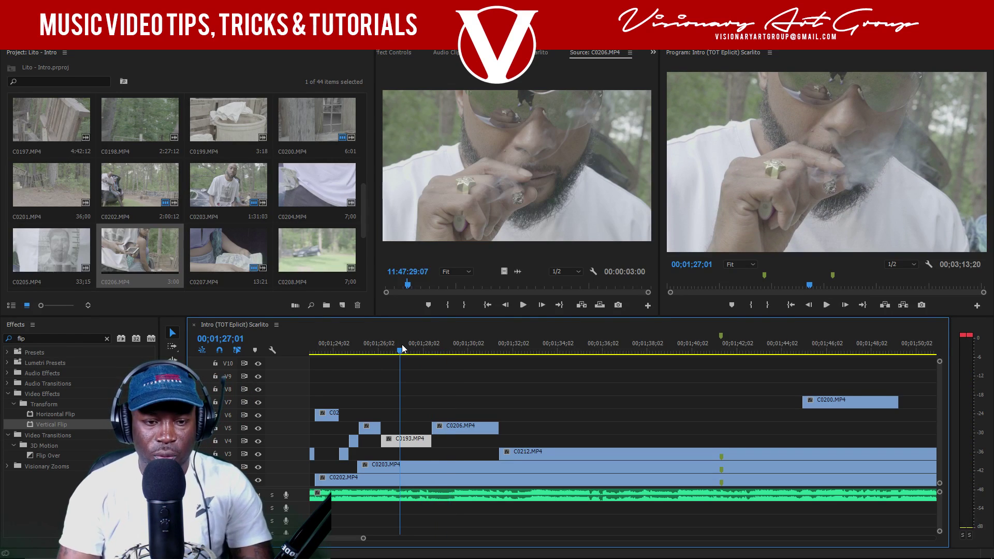
key("space")
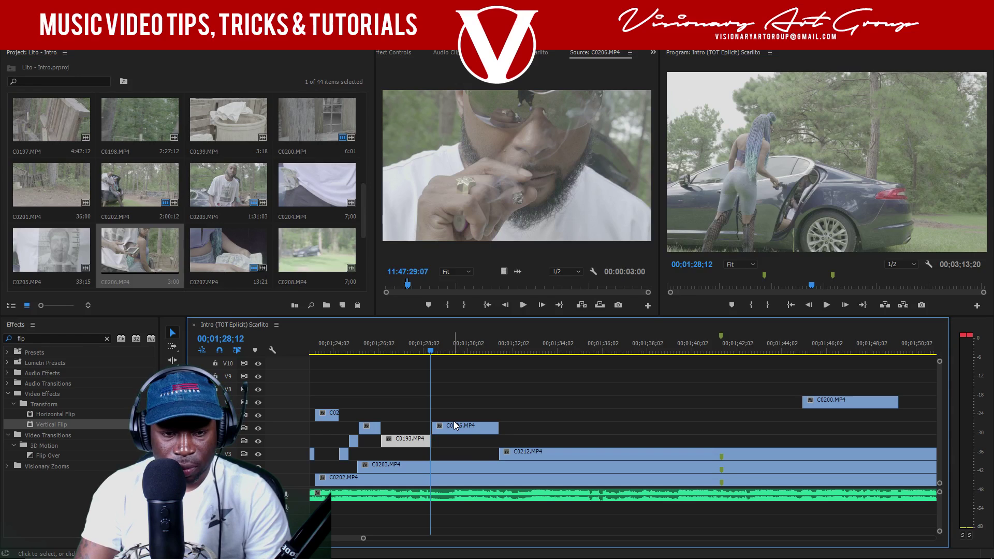
left_click_drag(447, 429, 441, 429)
left_click(399, 350)
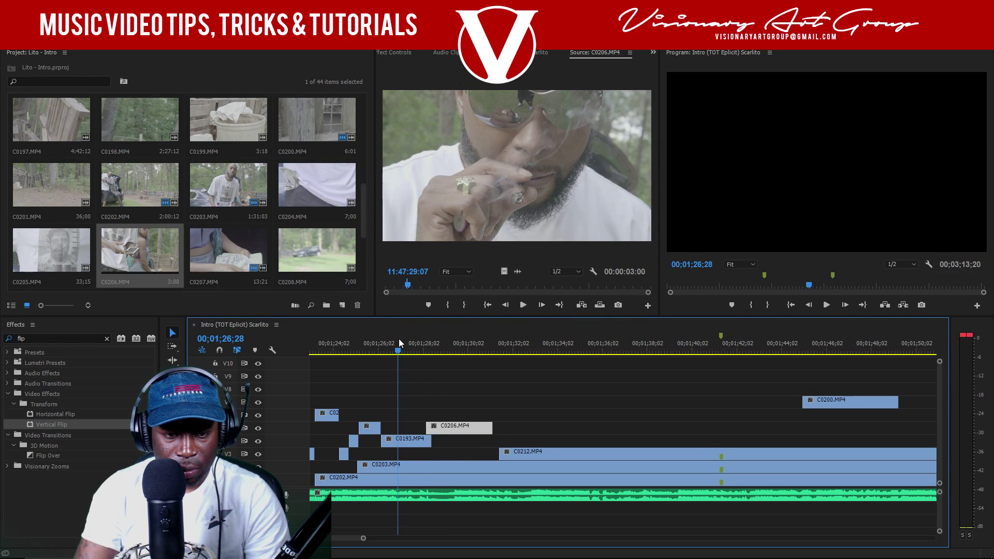
key("space")
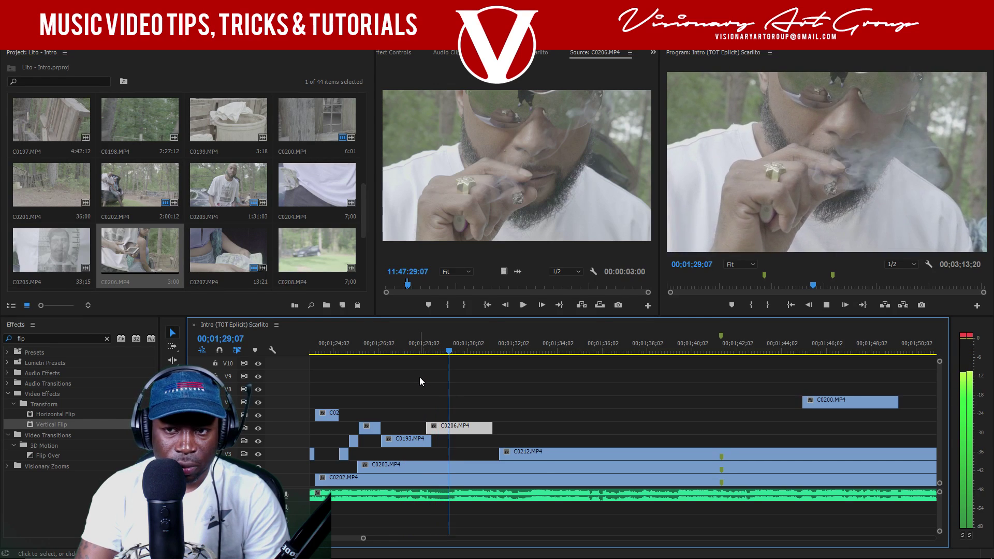
- Cut the C0206.MP4 clip on V5 at 00;01;29;14, delete the part after the cut, and continue playback
left_click(414, 351)
key("space")
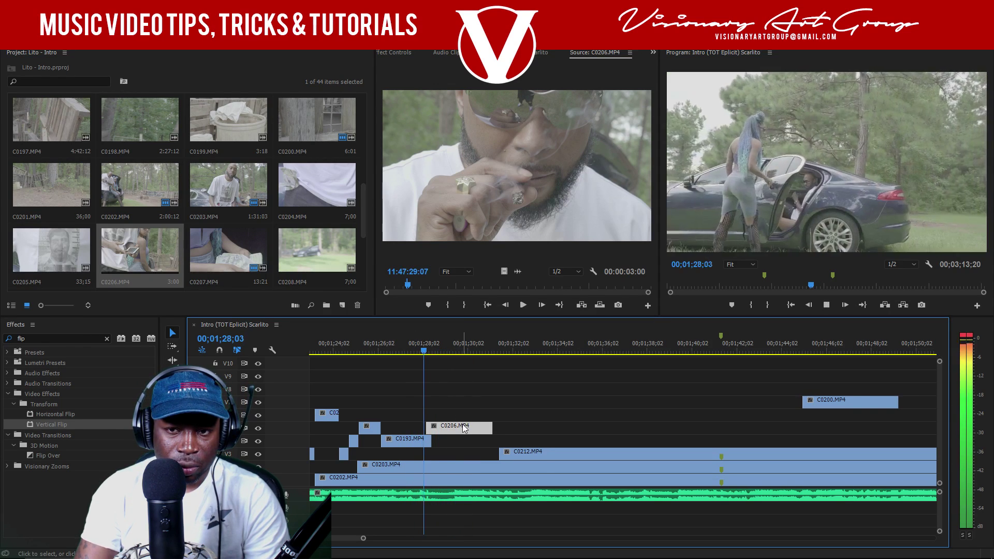
key("ctrl+k")
left_click(480, 428)
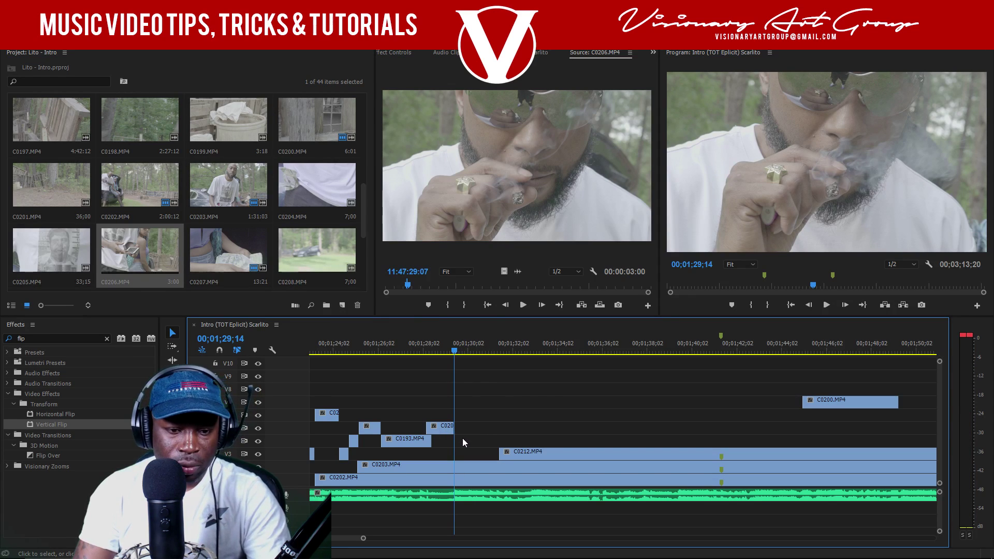
key("Delete")
key("space")
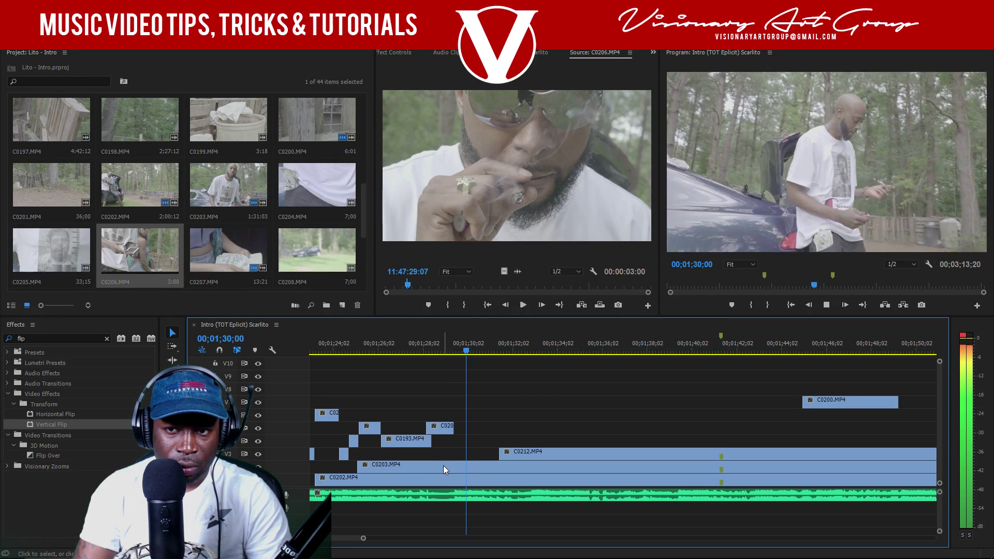
- Look through the project's clips for cutaway footage and preview C0196.MP4 in the source monitor
key("space")
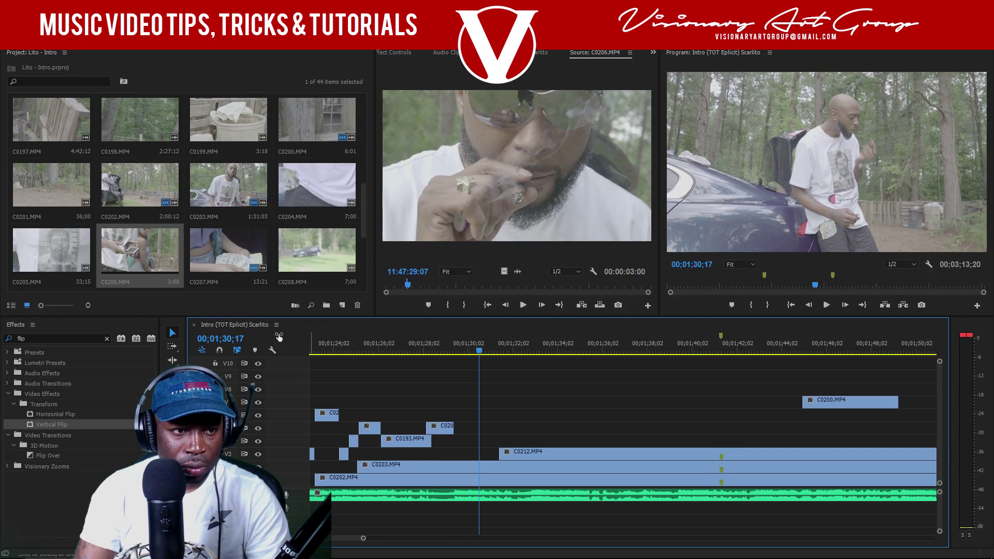
scroll(144, 173, "up", 2)
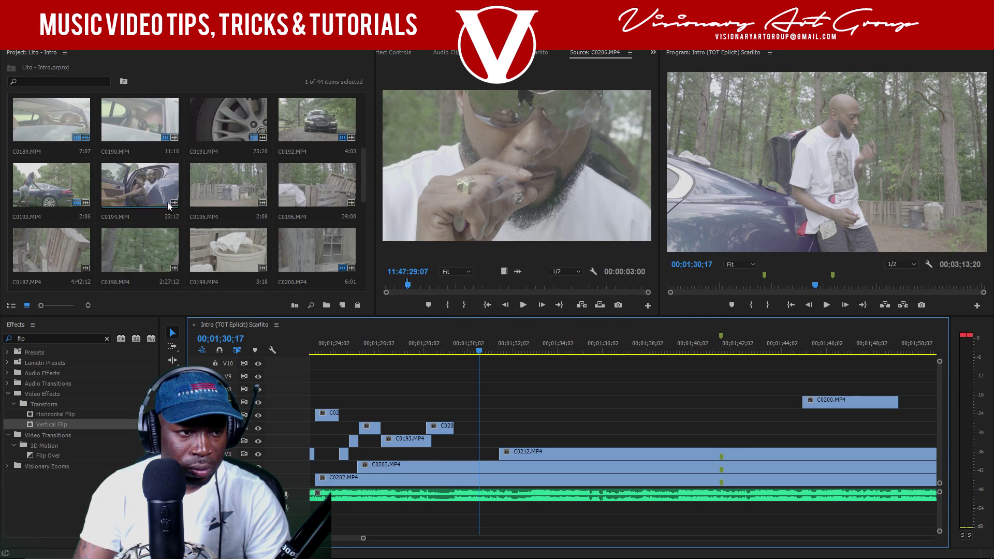
scroll(223, 208, "down", 2)
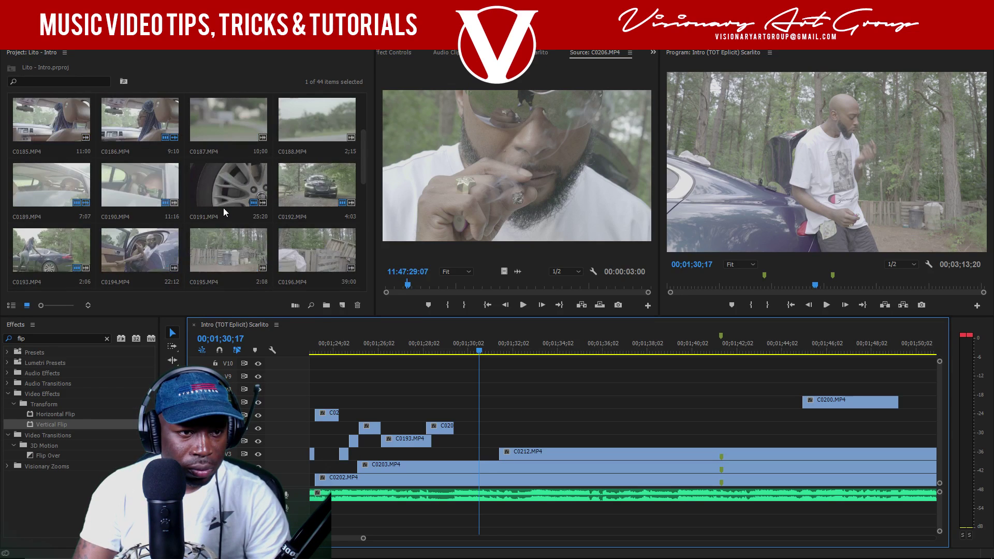
scroll(231, 203, "up", 4)
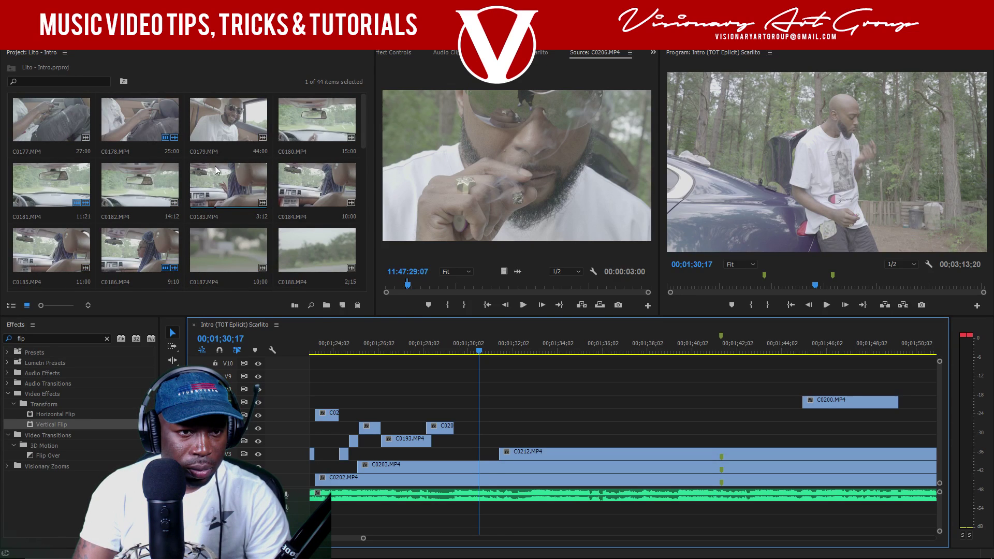
scroll(212, 174, "down", 4)
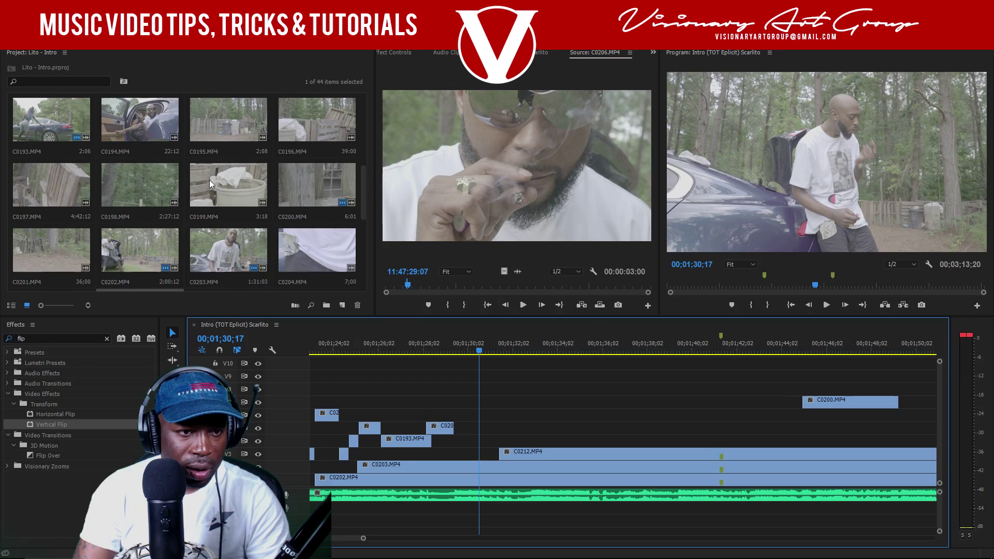
double_click(316, 127)
left_click_drag(515, 288, 590, 288)
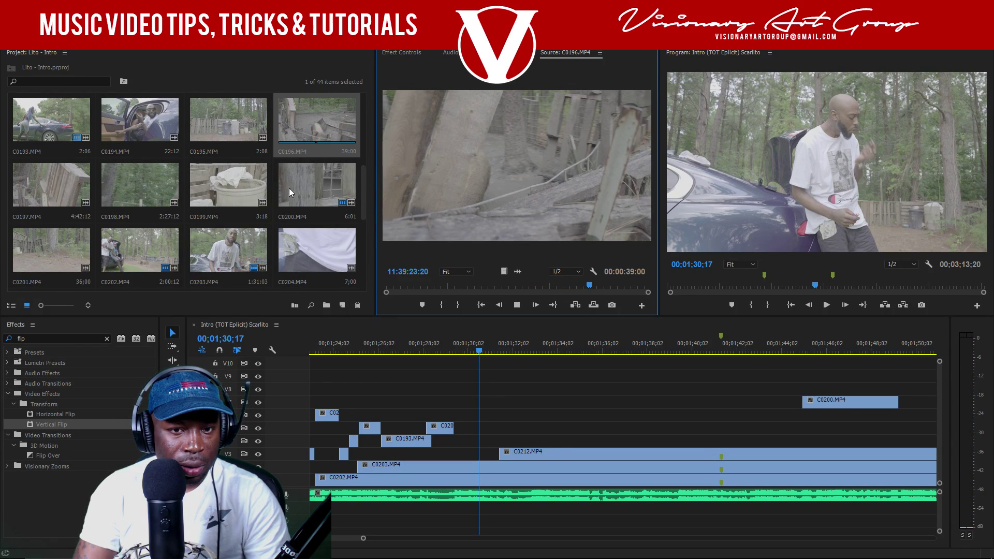
key("space")
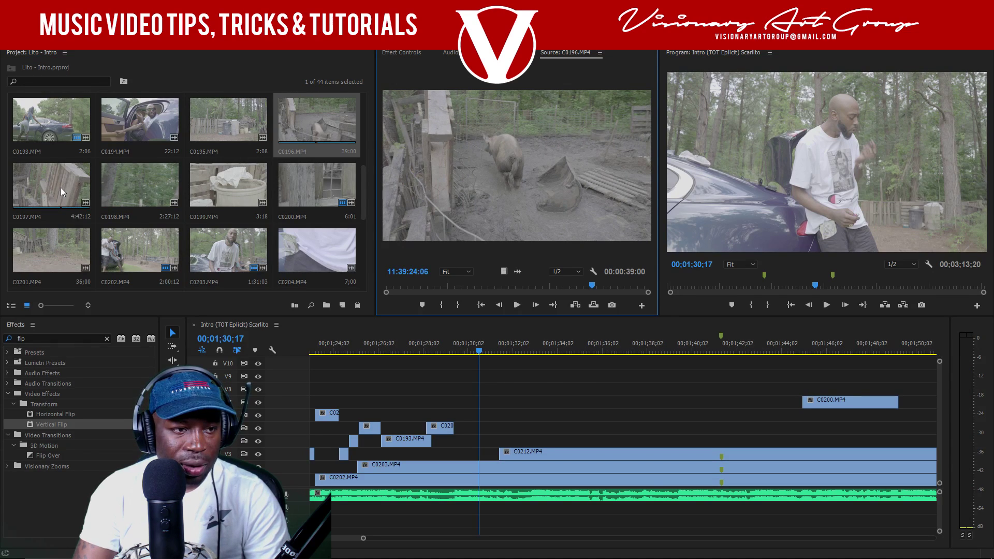
- Scrub through clips C0197.MP4 and C0198.MP4 in the source monitor to look for usable shots
double_click(73, 186)
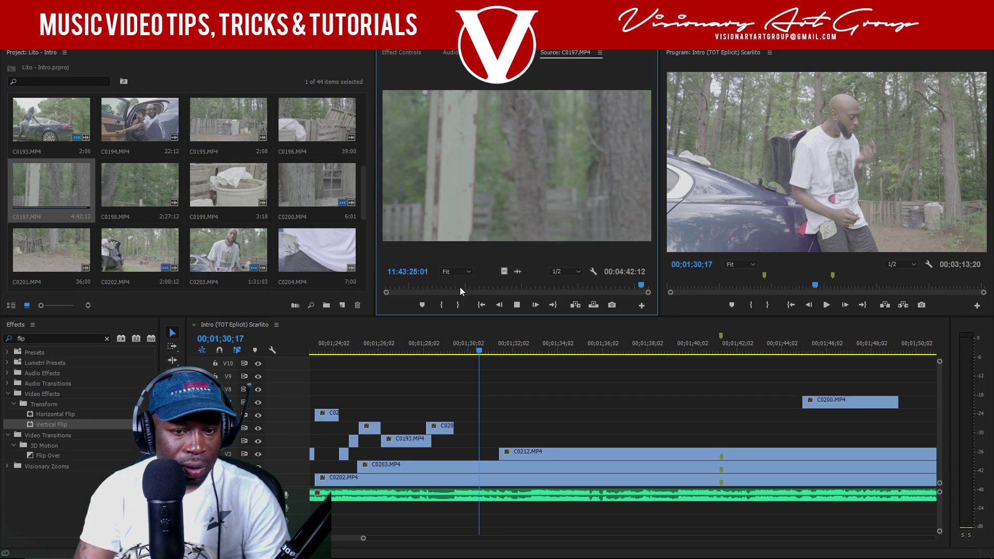
left_click_drag(461, 285, 507, 291)
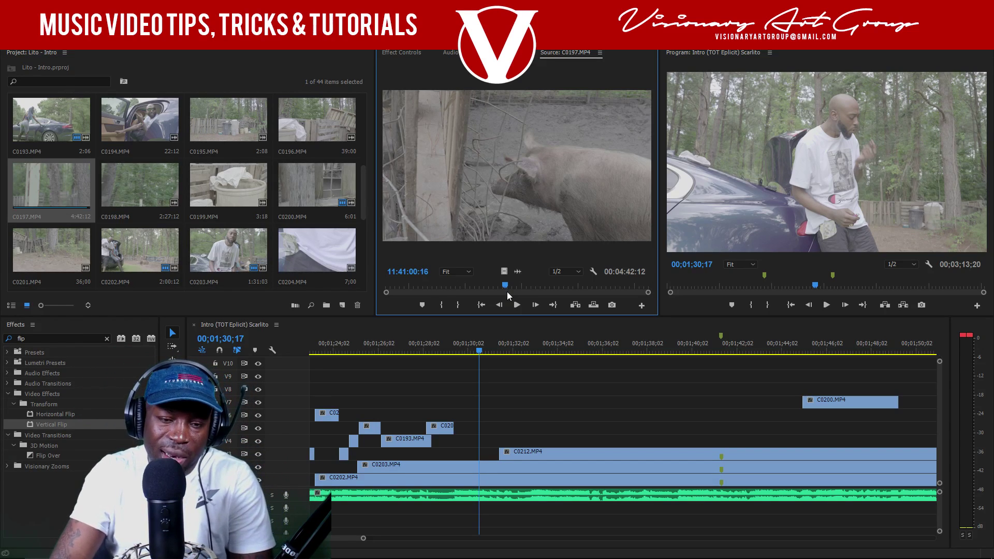
left_click(471, 287)
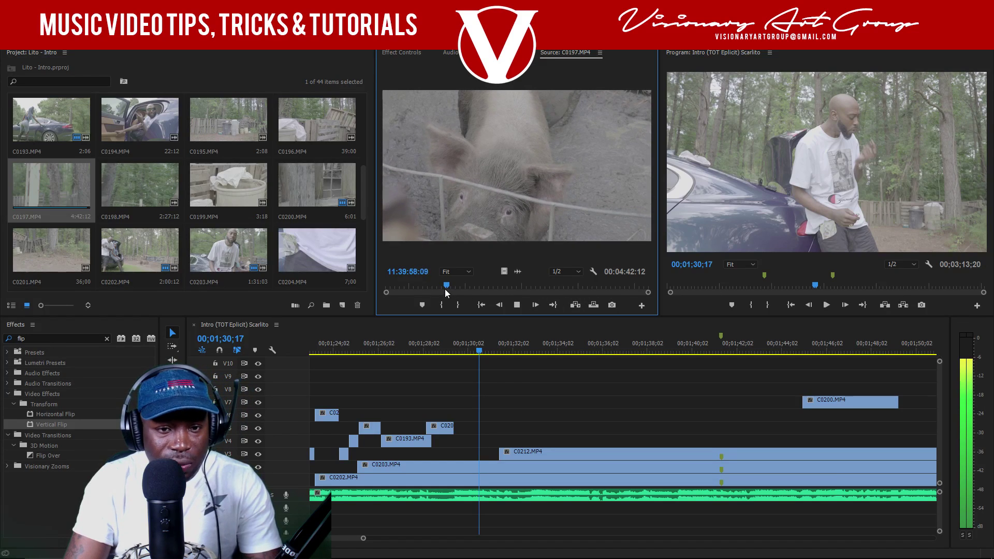
left_click_drag(446, 289, 592, 288)
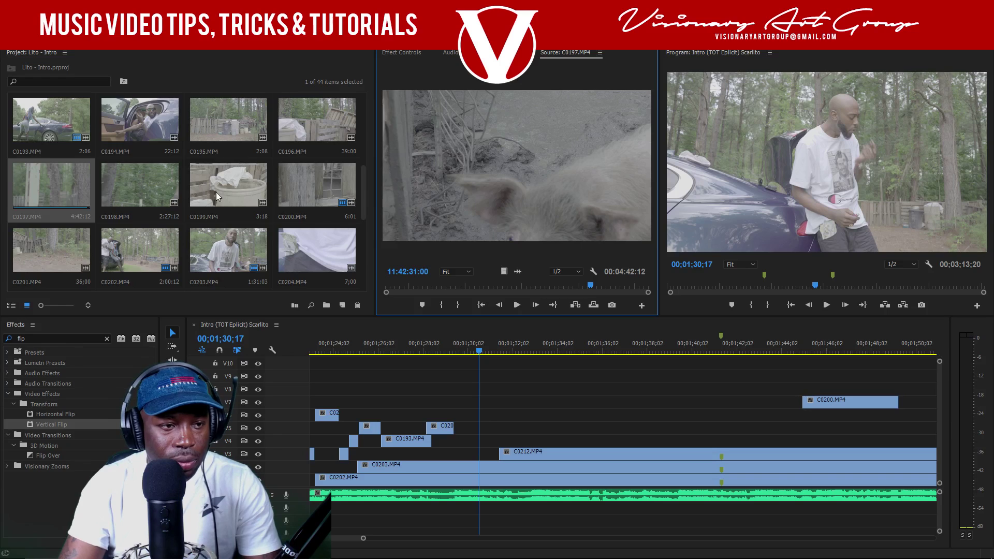
double_click(140, 189)
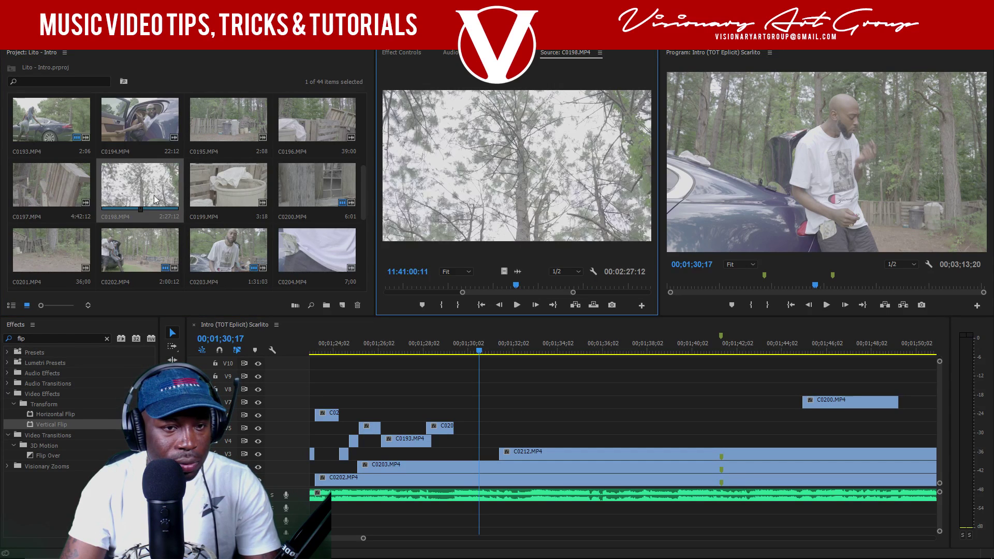
left_click_drag(463, 292, 276, 295)
left_click_drag(443, 286, 509, 287)
- Place only the video of C0200.MP4 on track V6 at about 00;01;31;00 and play back the edit from about 00;01;26;00
left_click(316, 194)
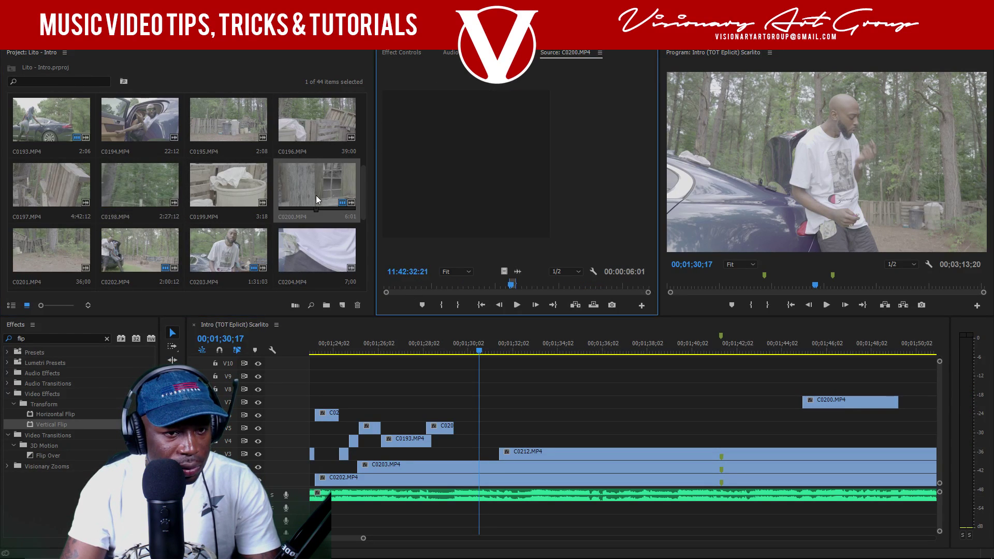
double_click(316, 194)
left_click_drag(504, 273, 494, 414)
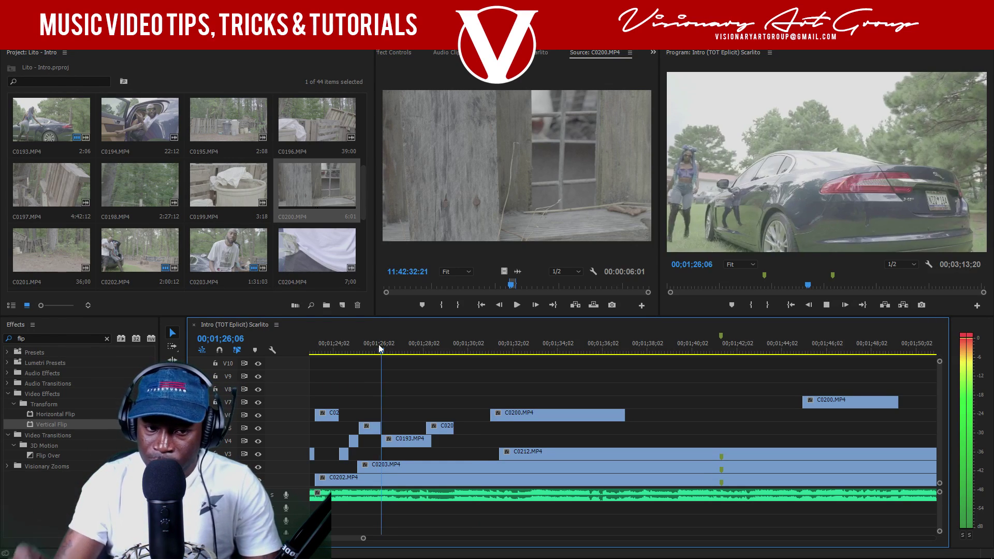
key("space")
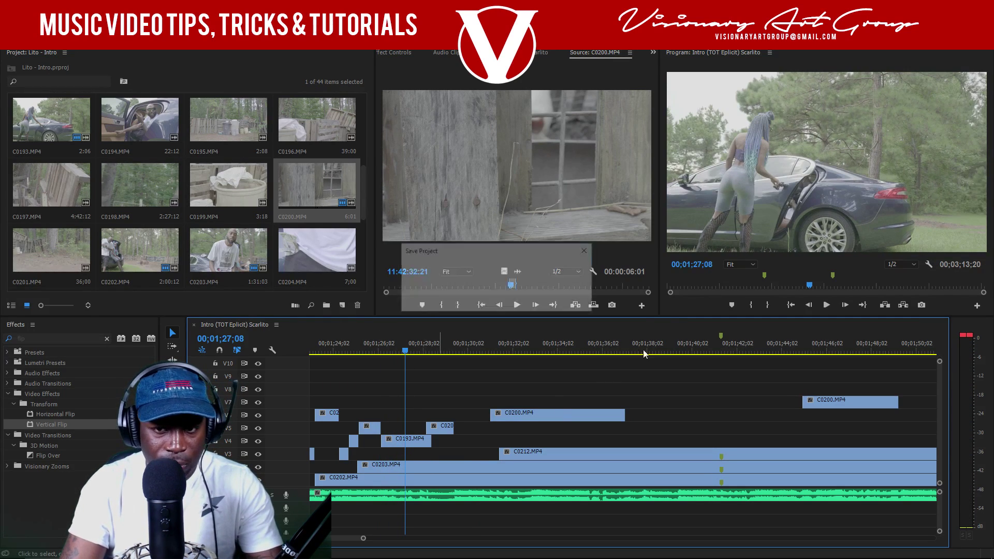
- Switch on High Quality Playback for the program monitor and shift C0200 on V6 earlier to start at about 00;01;30;19
right_click(823, 206)
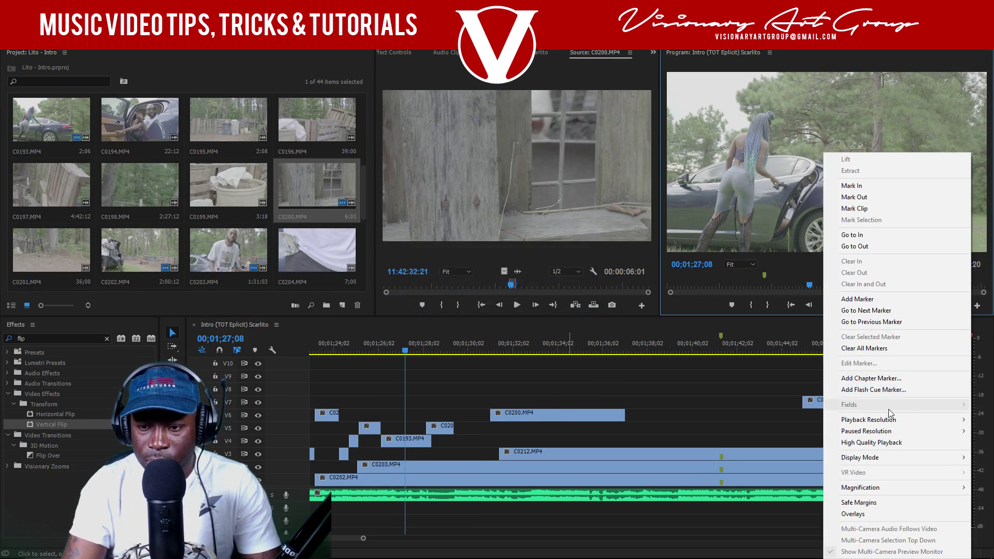
left_click(886, 442)
key("space")
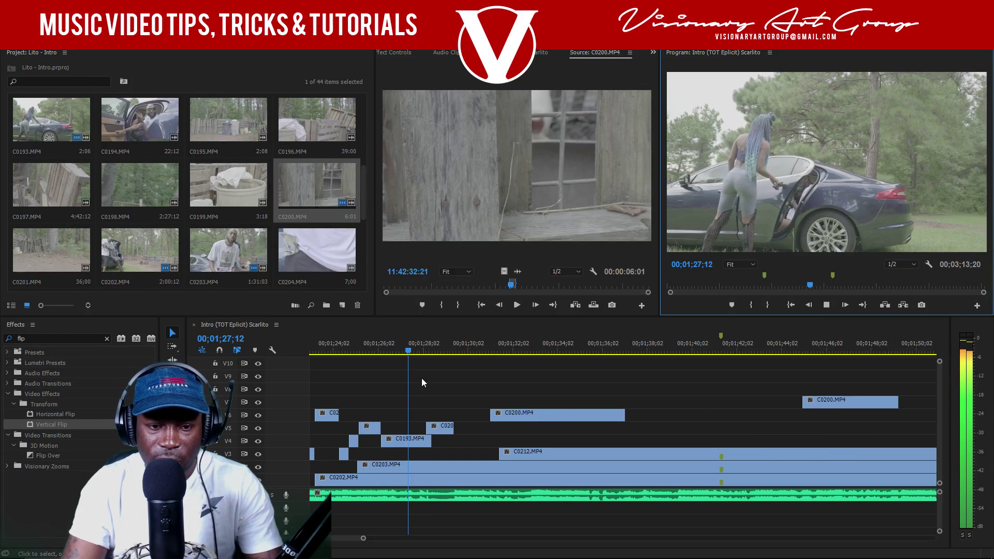
mouse_move(510, 415)
left_mouse_down()
mouse_move(472, 416)
mouse_move(500, 418)
left_mouse_up()
- Place only the video of C0199.MP4 on track V7, starting at the playhead at 00;01;29;15
double_click(225, 183)
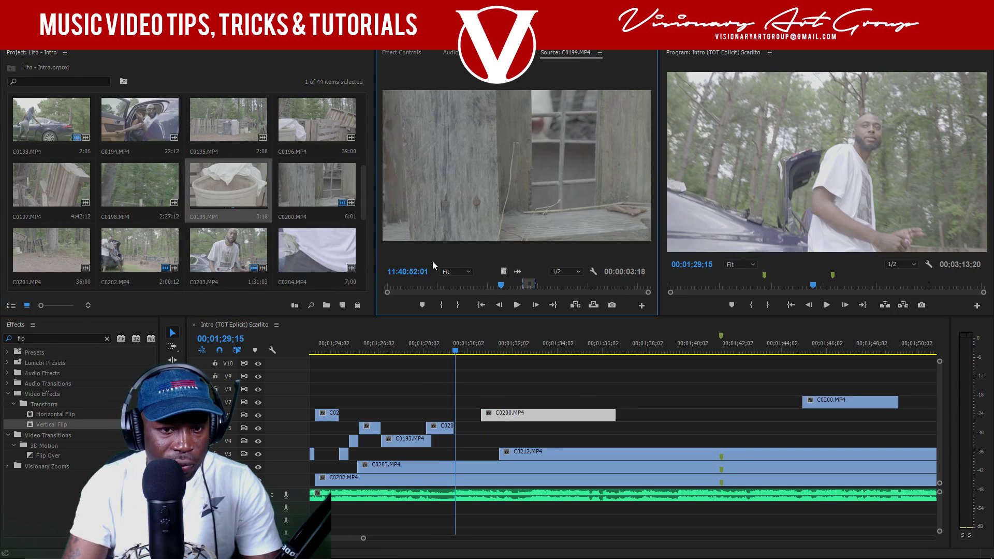
left_click_drag(505, 272, 477, 400)
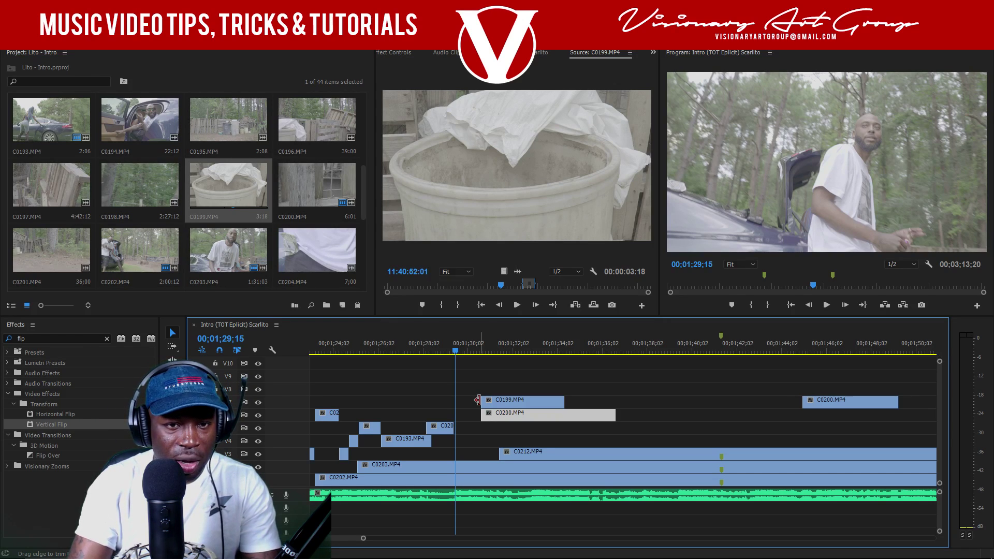
left_click_drag(477, 400, 475, 402)
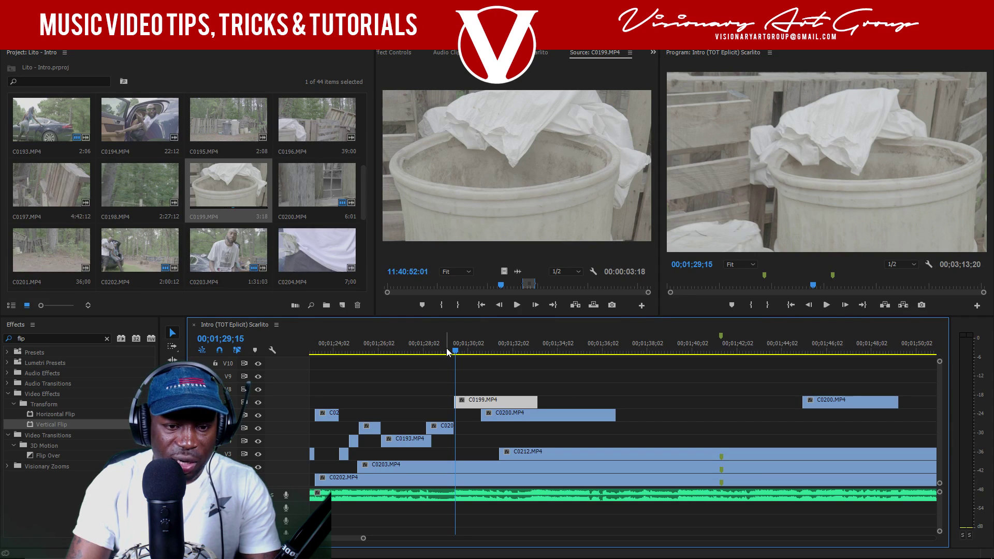
- Load C0196.MP4 in the source monitor, then trim the end of C0199 on V7 to the start of C0200 and replay the cut
double_click(325, 122)
key("space")
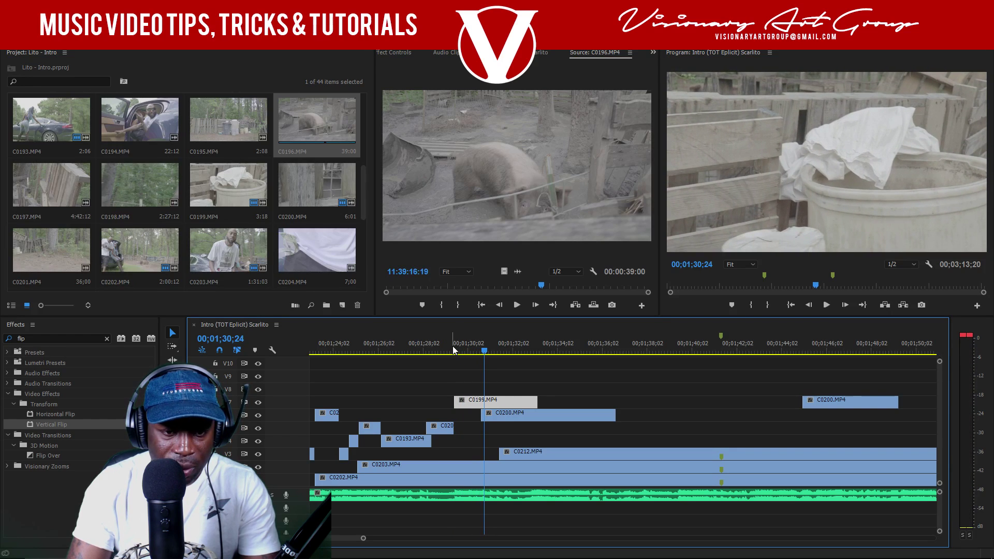
left_click(443, 349)
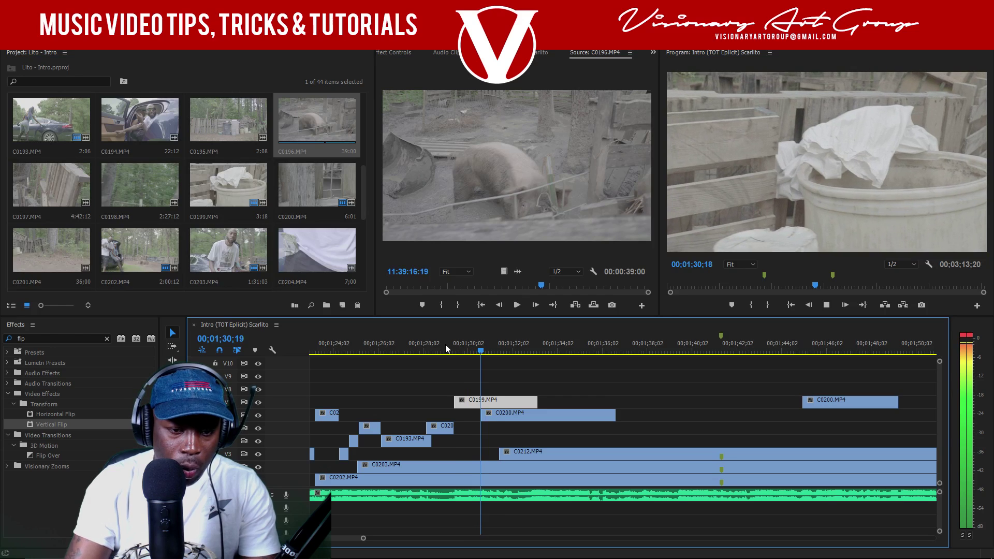
key("space")
left_click_drag(543, 403, 481, 402)
left_click(467, 350)
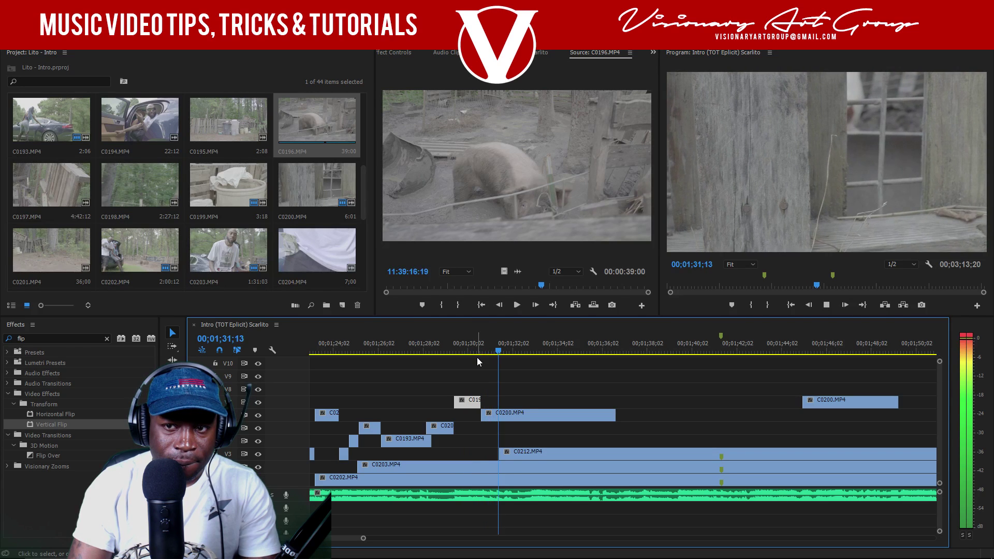
- Shift the C0200 footage slightly earlier on V6, keeping its start at the end of C0199, and save the project
left_click_drag(507, 416, 496, 416)
left_click(445, 350)
key("ctrl+s")
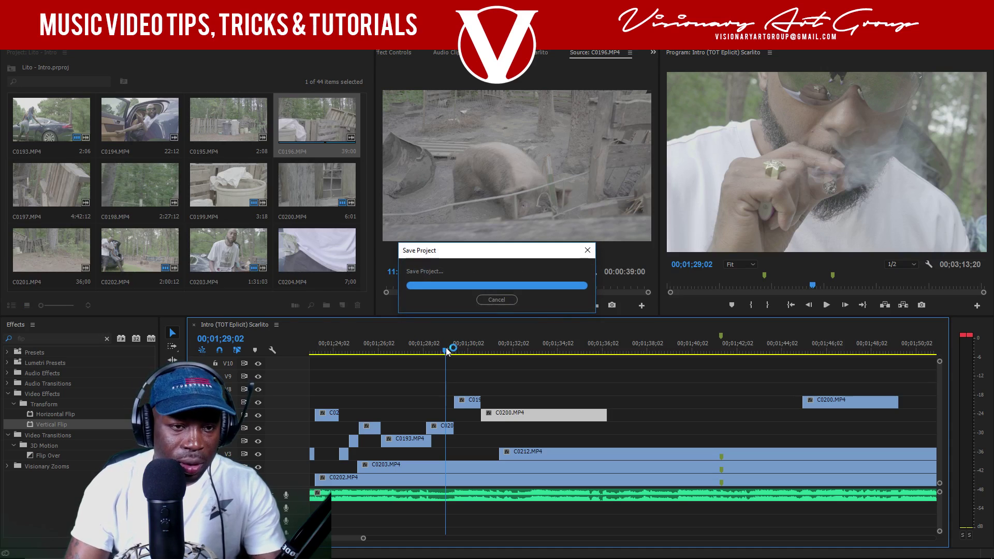
- Mark new In and Out points in C0199.MP4 around the shot of the hat on the bin lid near the clip's end
double_click(240, 191)
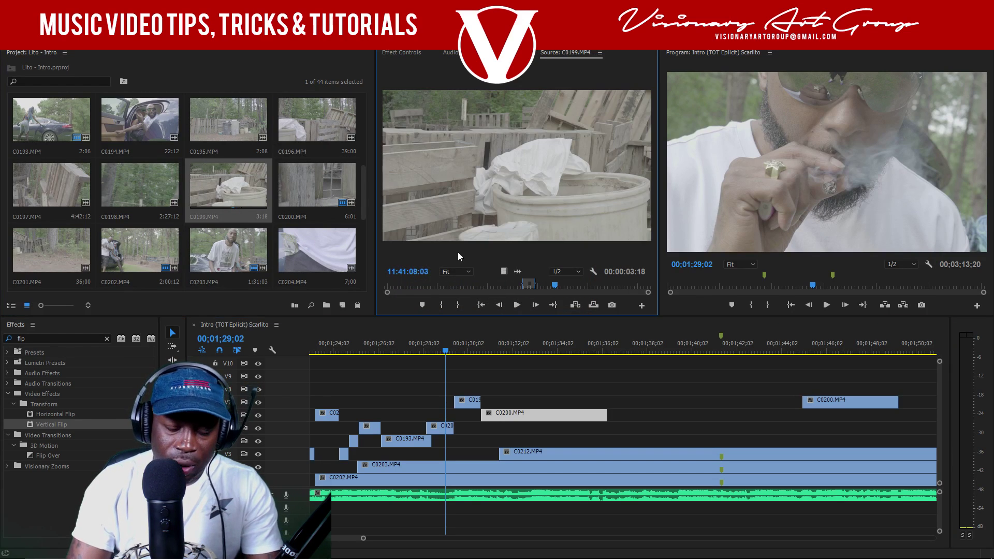
left_click_drag(605, 286, 627, 285)
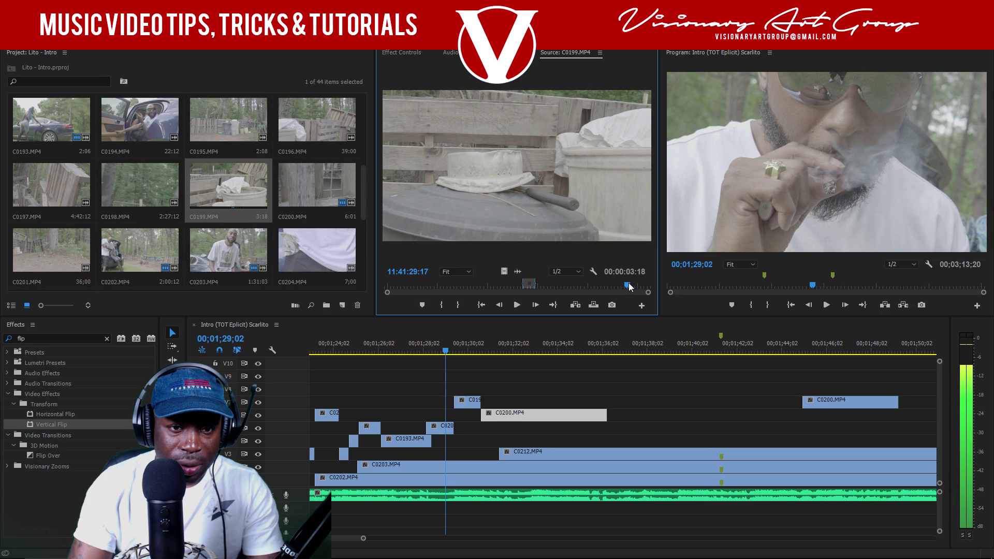
left_click(441, 305)
key("space")
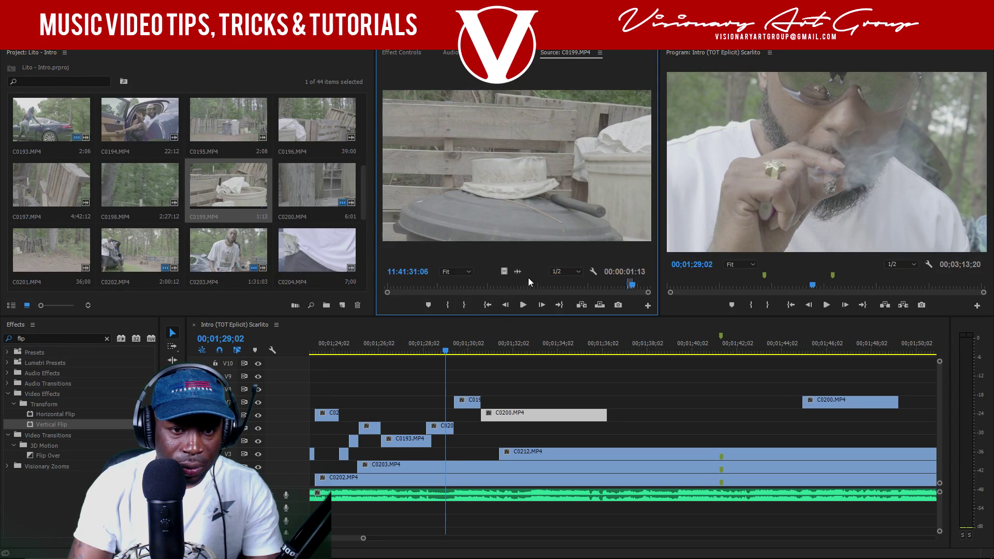
key("space")
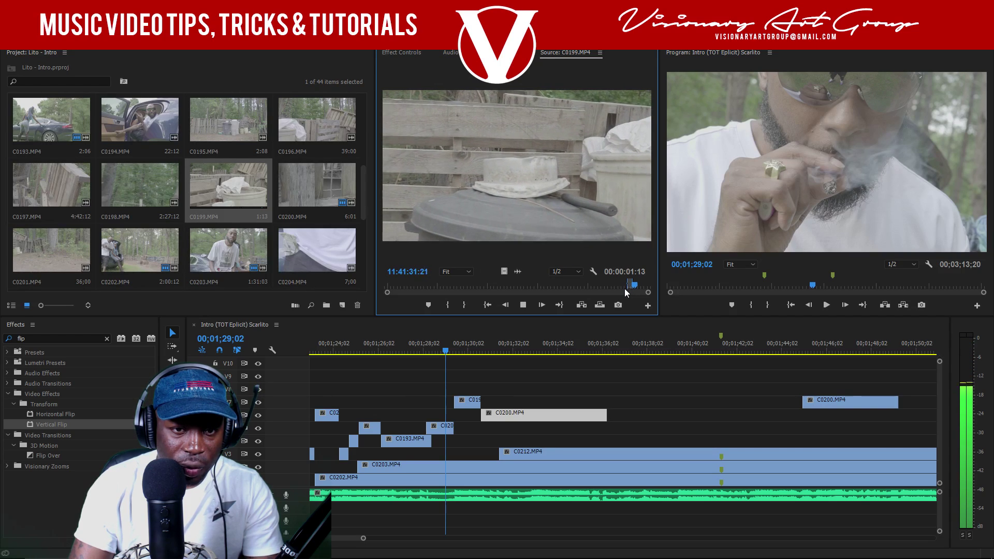
key("space")
key("space")
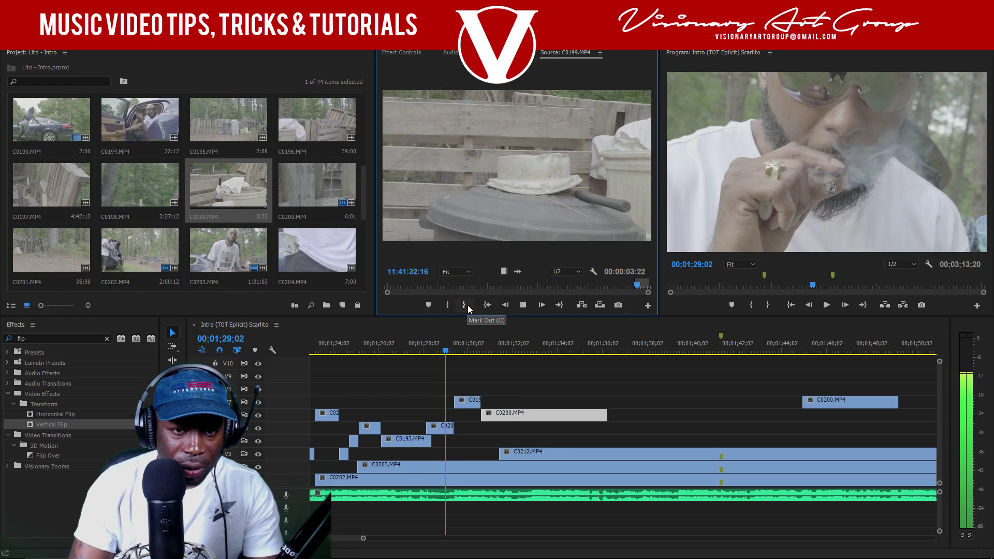
- Preview C0201.MP4 and interpret its footage at an assumed frame rate of 23.976 fps
double_click(51, 250)
key("space")
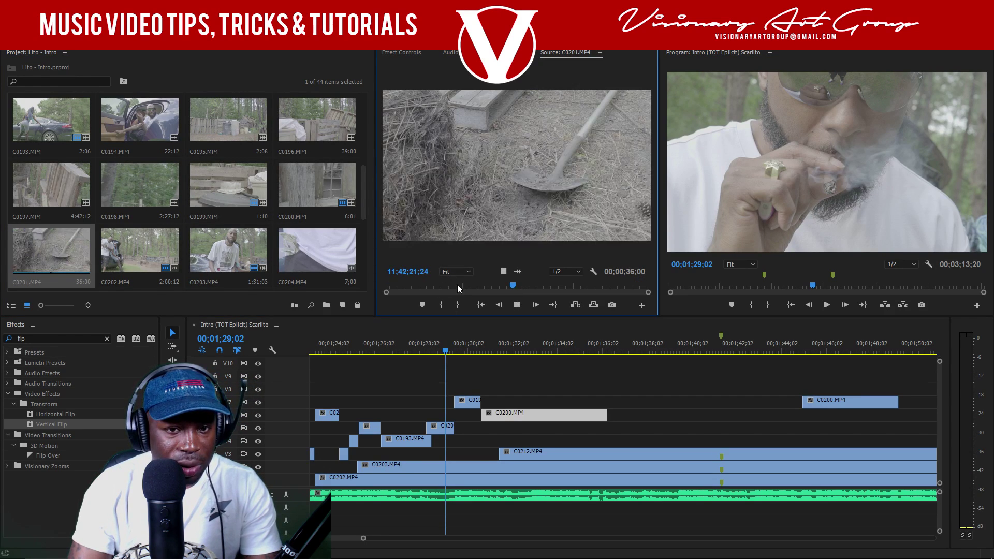
key("space")
right_click(57, 271)
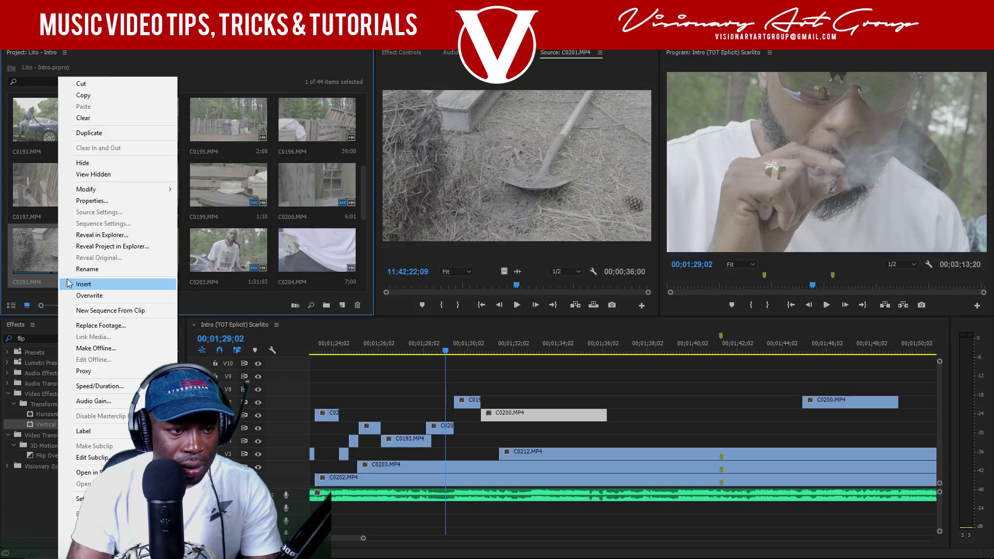
mouse_move(144, 189)
left_click(198, 201)
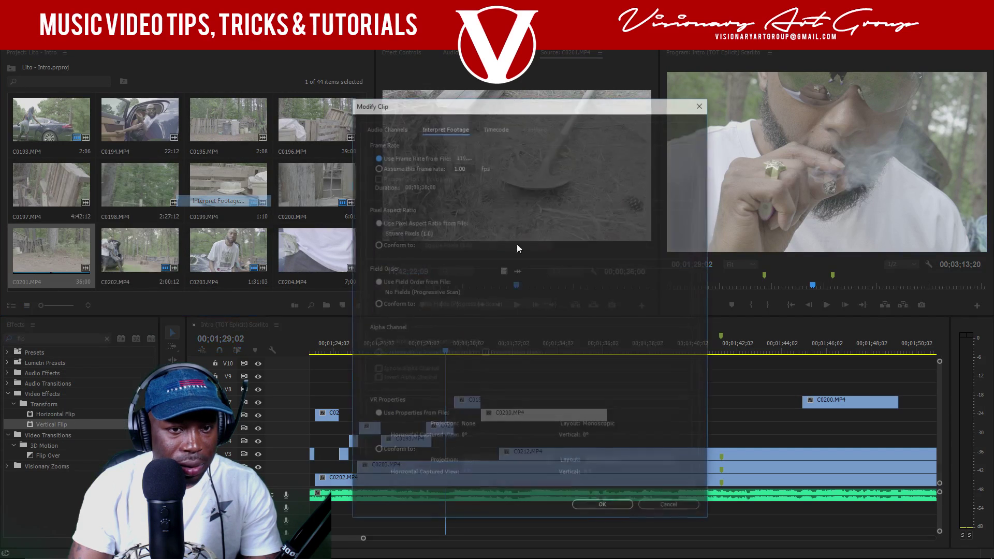
type("23.976")
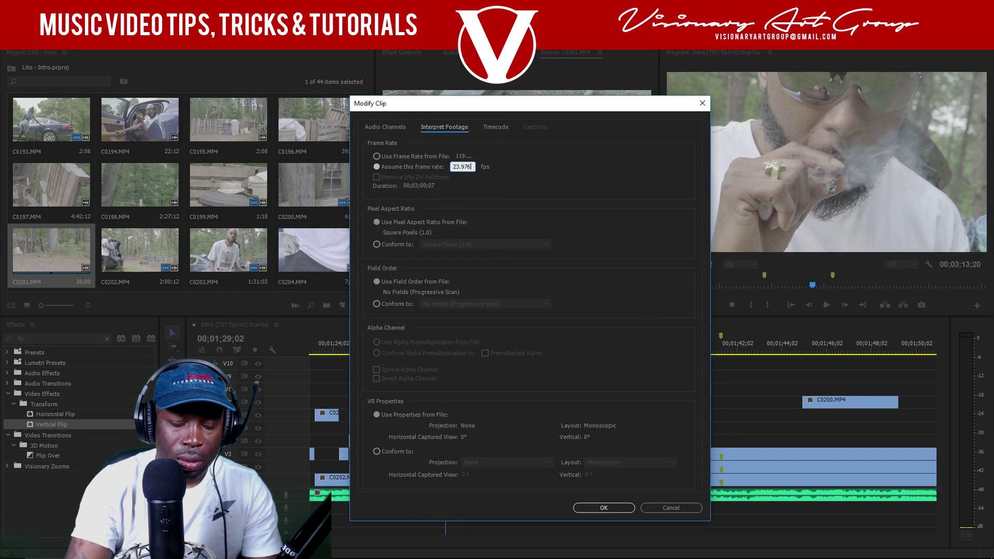
key("Return")
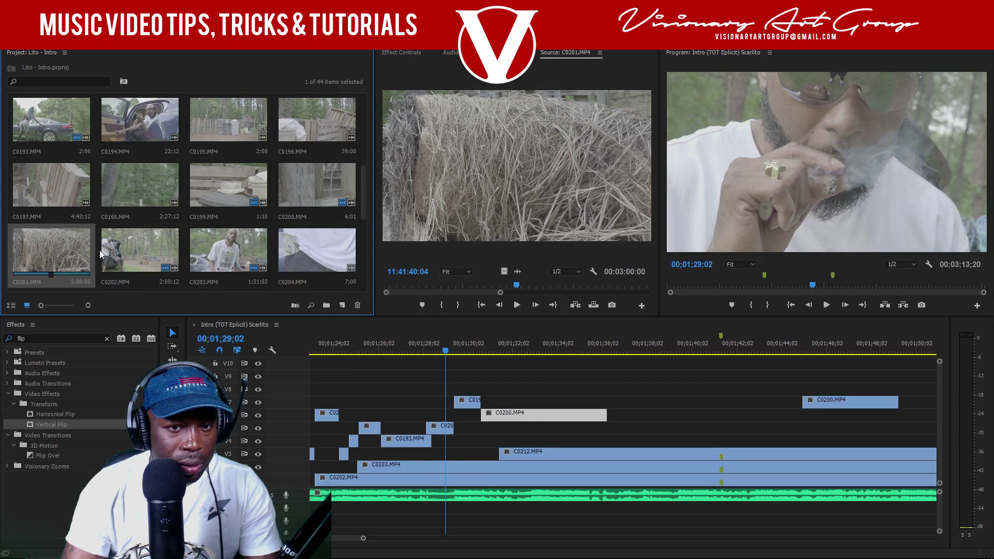
- Show the full length of C0201.MP4 in the source monitor and mark an In point in the early part of the clip
double_click(501, 292)
mouse_move(447, 284)
left_mouse_down()
mouse_move(419, 289)
mouse_move(442, 285)
left_mouse_up()
left_click(441, 305)
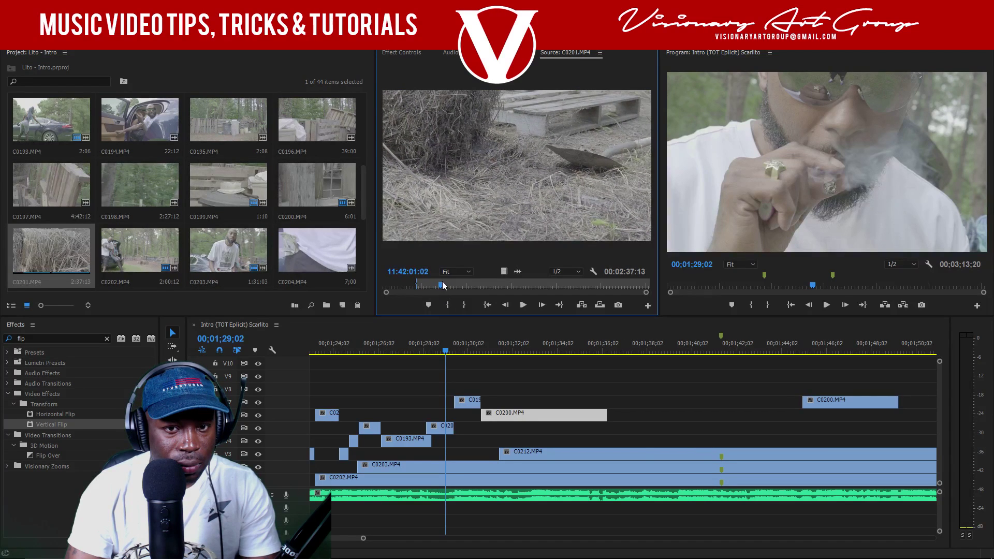
- Mark In and Out points in C0201.MP4 around the shot of the shovel beside the hay bale
left_click(448, 305)
key("space")
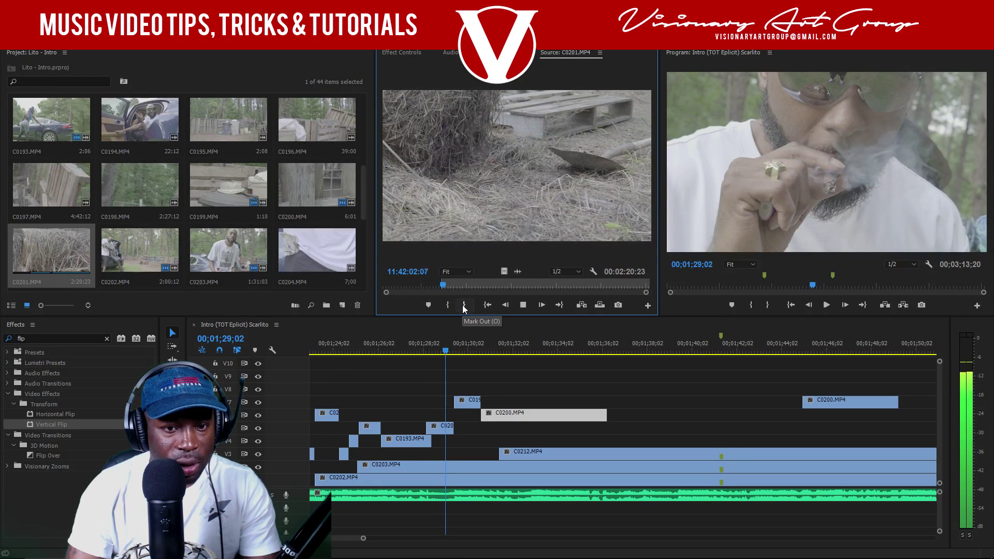
key("space")
left_click_drag(447, 286, 447, 287)
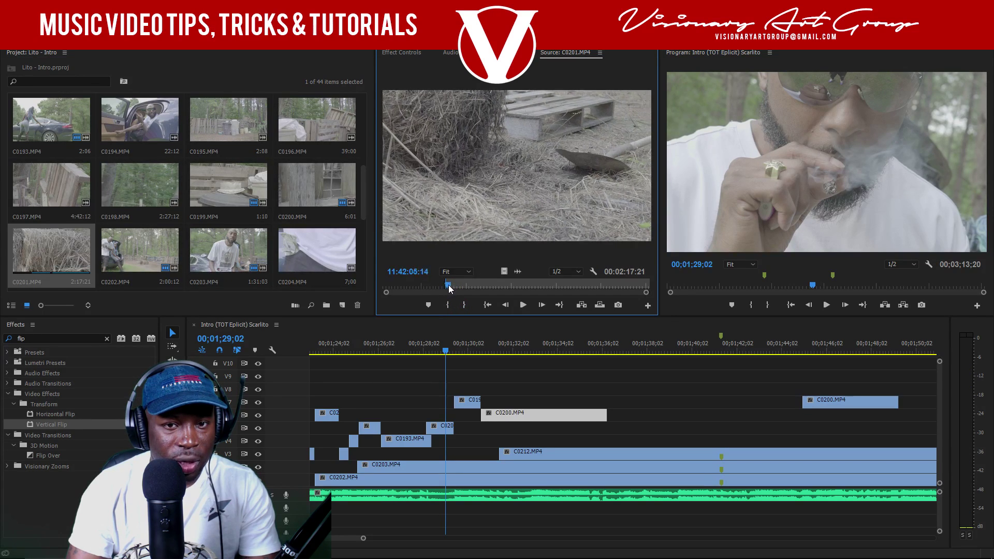
key("o")
- Preview the rest of C0201.MP4, place the marked shot as video only on V9 above C0199, and play it
left_click(530, 286)
left_click(570, 287)
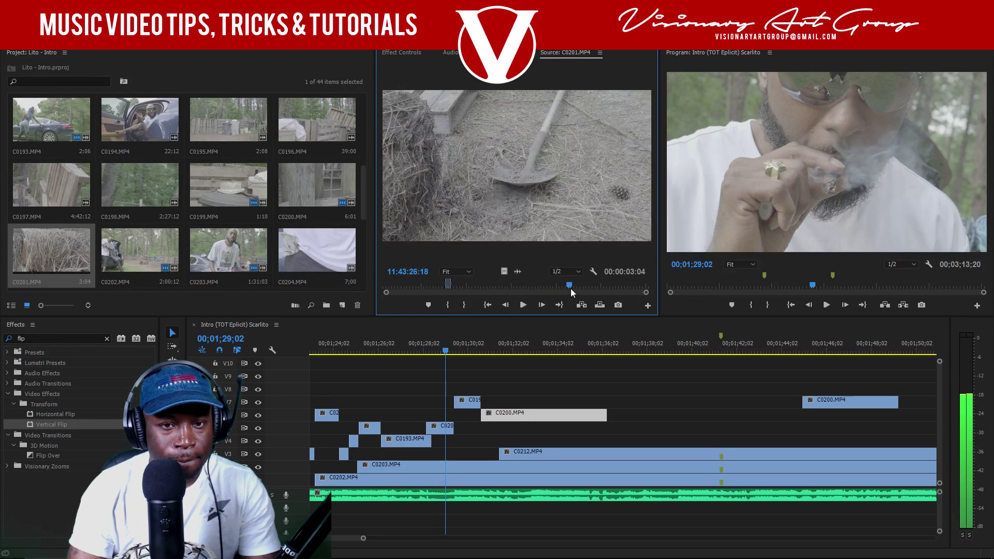
left_click_drag(590, 287, 632, 286)
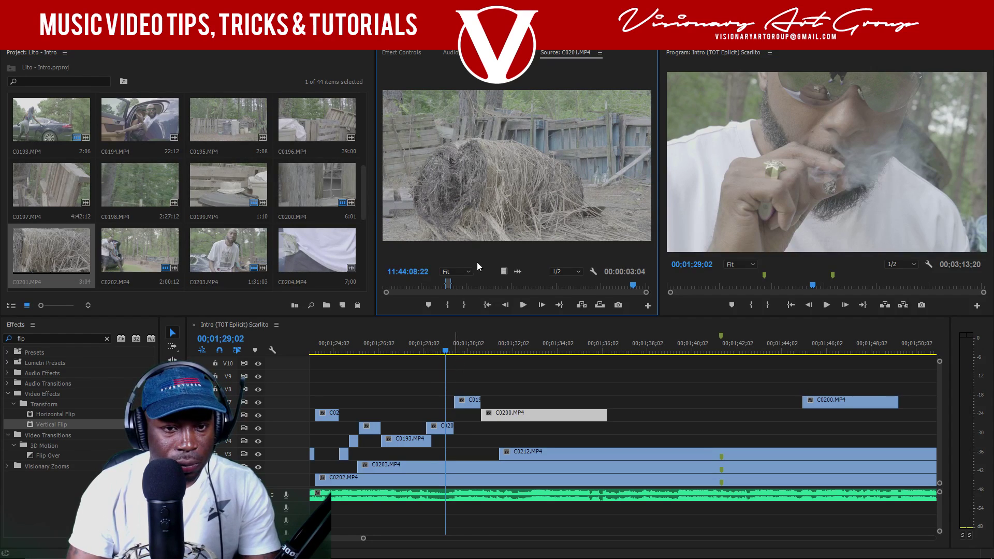
left_click_drag(503, 271, 453, 385)
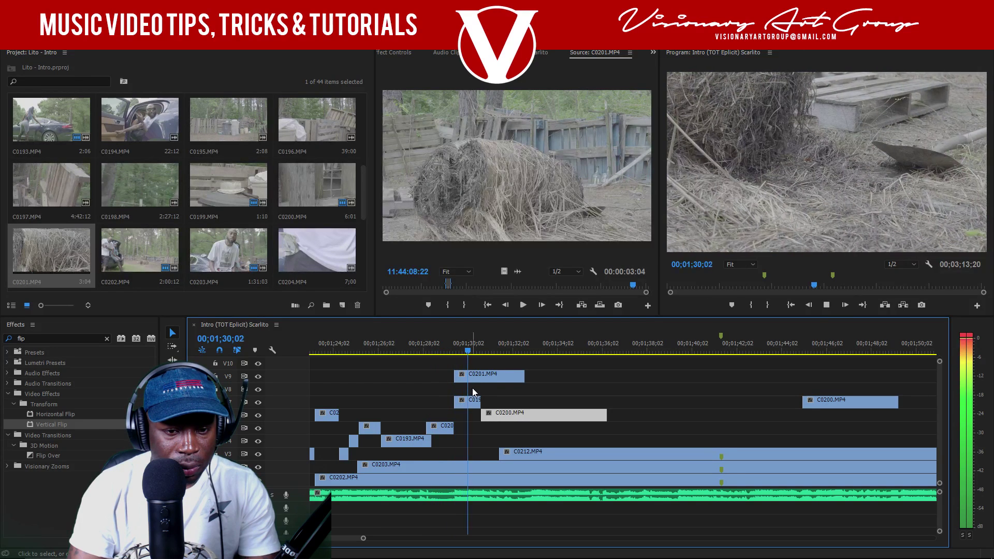
key("space")
- Stack C0199 slightly later on V9 above C0201 on V8, and scale C0201 to the frame size
mouse_move(482, 378)
left_mouse_down()
mouse_move(549, 392)
mouse_move(472, 386)
mouse_move(480, 376)
left_mouse_up()
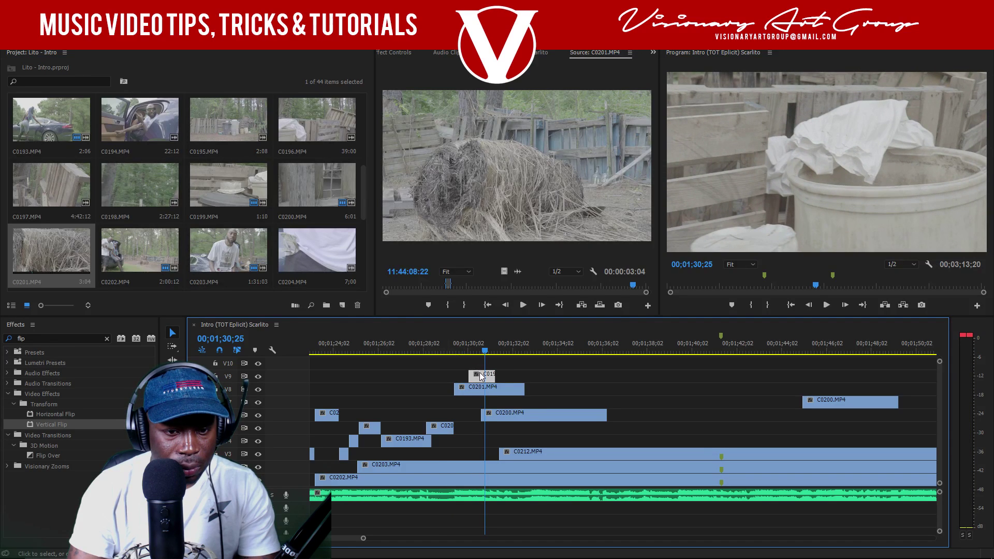
left_click(459, 352)
right_click(467, 389)
left_click(495, 438)
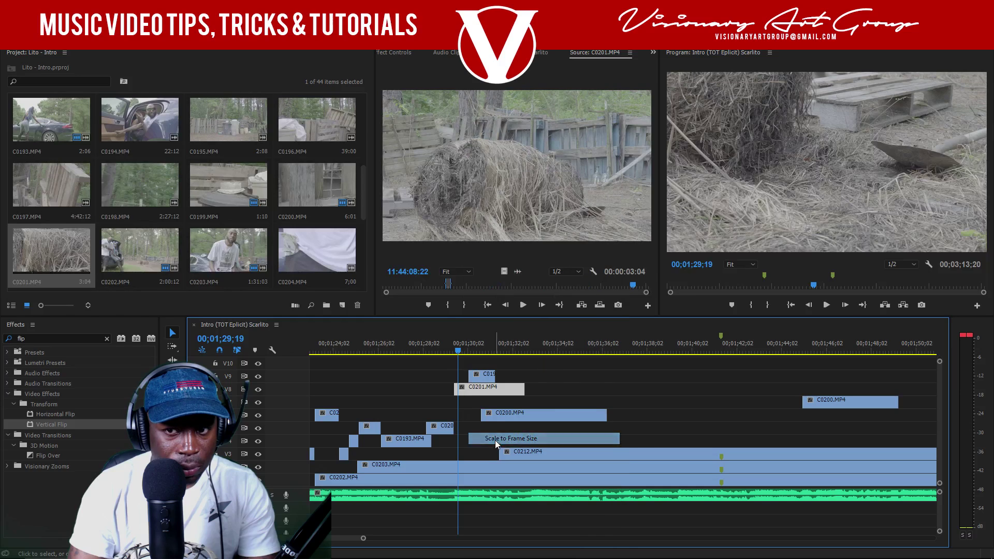
- Arrange a shortened C0199 on V7 followed by a trimmed C0201 on V8 that ends where C0200 begins
key("space")
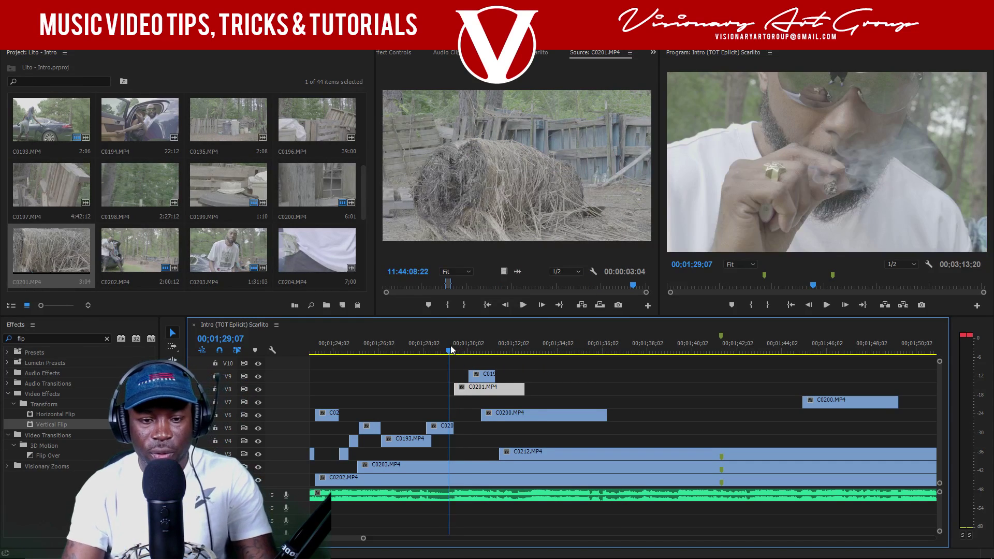
key("space")
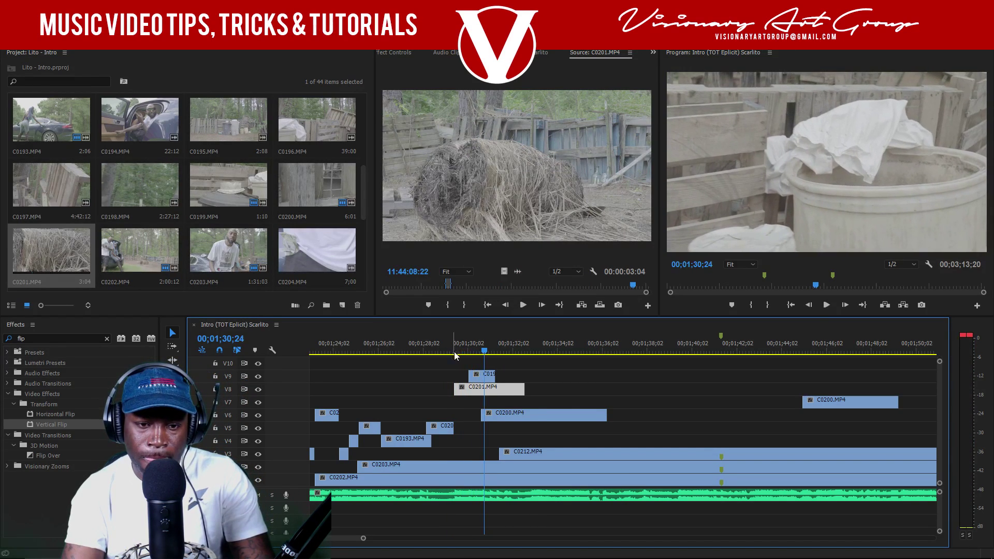
mouse_move(478, 381)
left_mouse_down()
mouse_move(461, 401)
mouse_move(486, 388)
mouse_move(534, 393)
mouse_move(489, 392)
mouse_move(472, 405)
mouse_move(477, 389)
left_mouse_up()
left_click(471, 389)
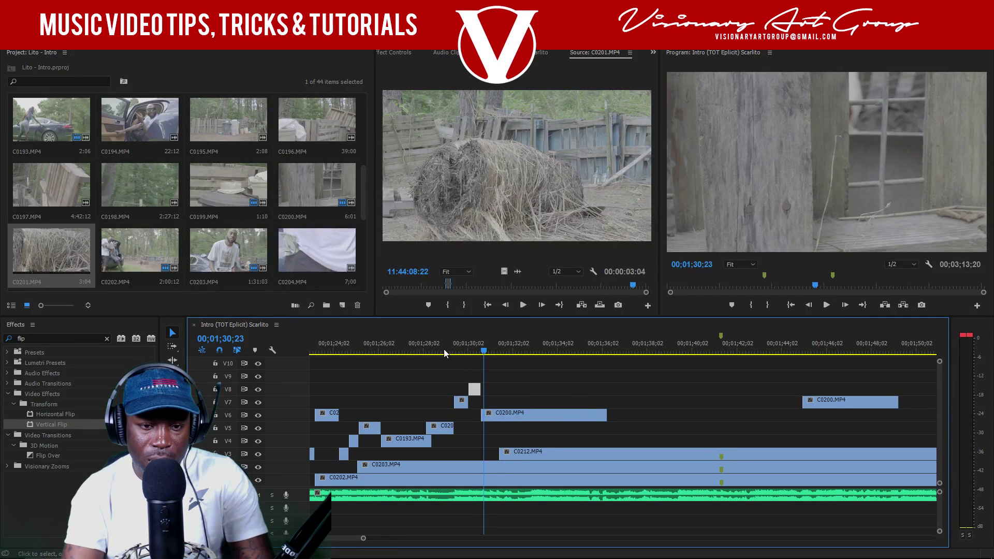
- Trim the beginning of C0200 on V6, keeping its start against the end of C0201
left_click(432, 349)
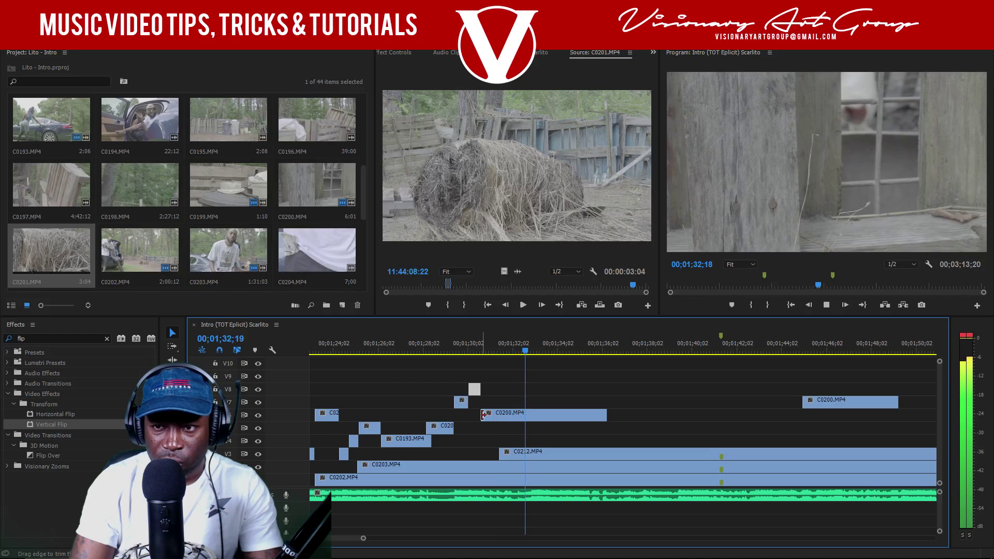
mouse_move(482, 414)
left_mouse_down()
mouse_move(513, 414)
mouse_move(501, 414)
left_mouse_up()
- Open C0200.MP4 in the source monitor and mark In and Out points around the early shot of the pig in the mud
double_click(329, 173)
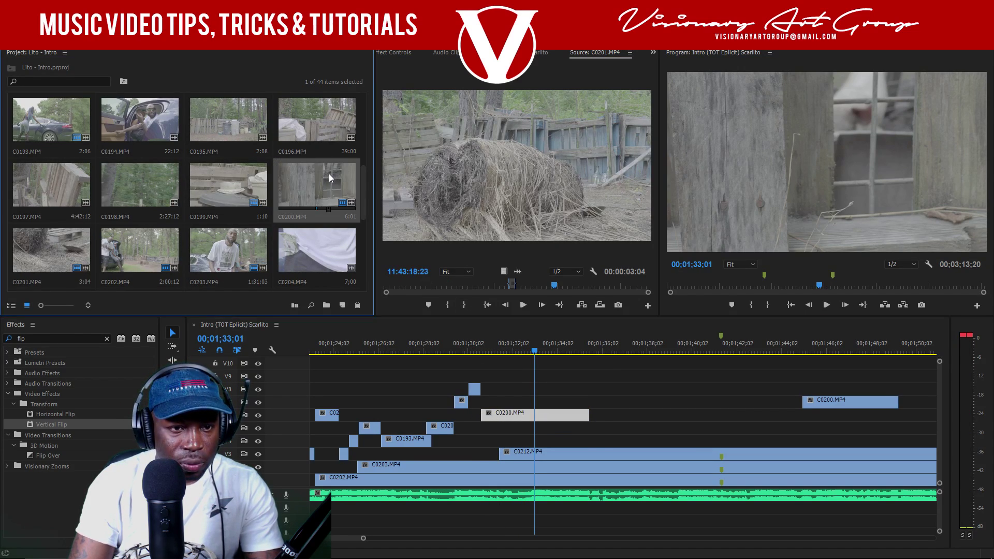
left_click(557, 286)
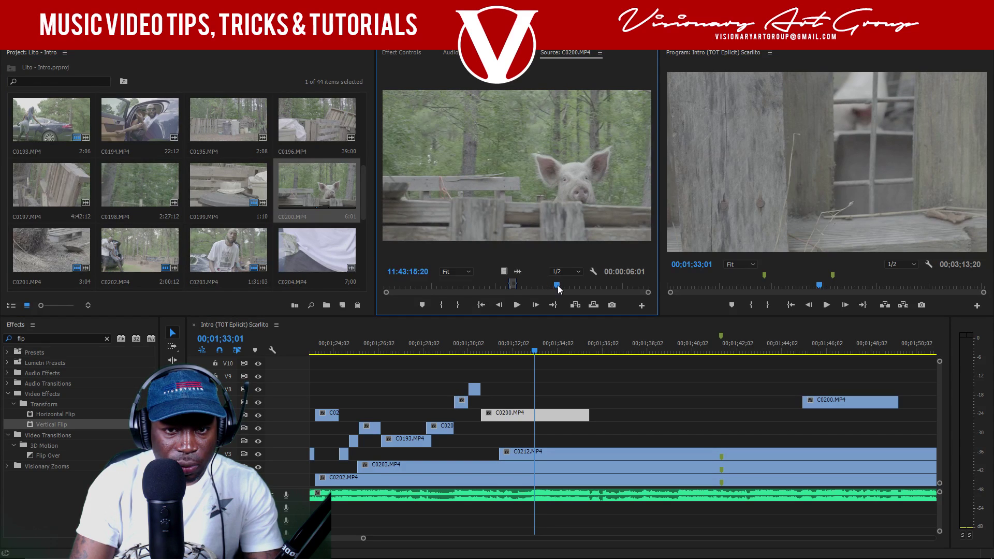
left_click_drag(559, 289, 542, 290)
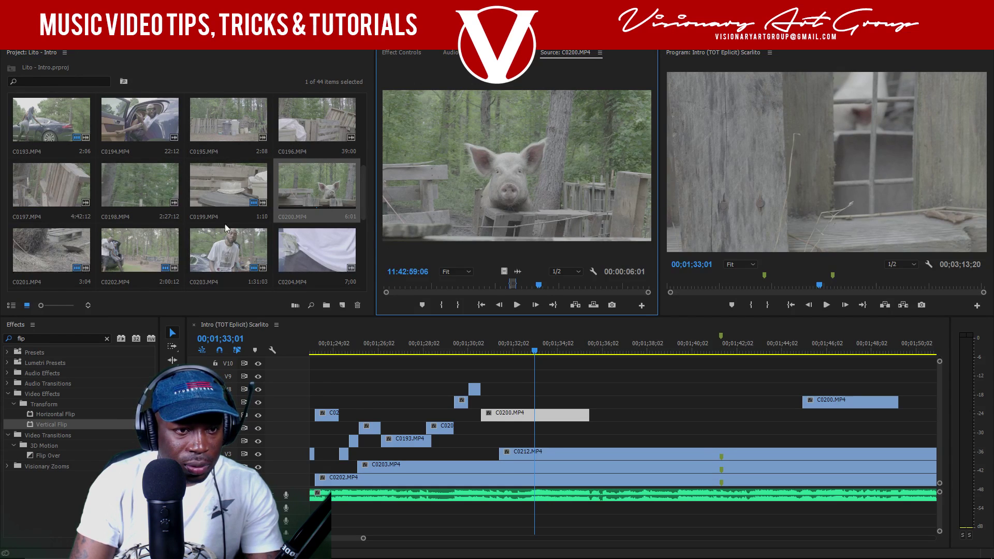
left_click_drag(586, 286, 444, 286)
left_click(440, 305)
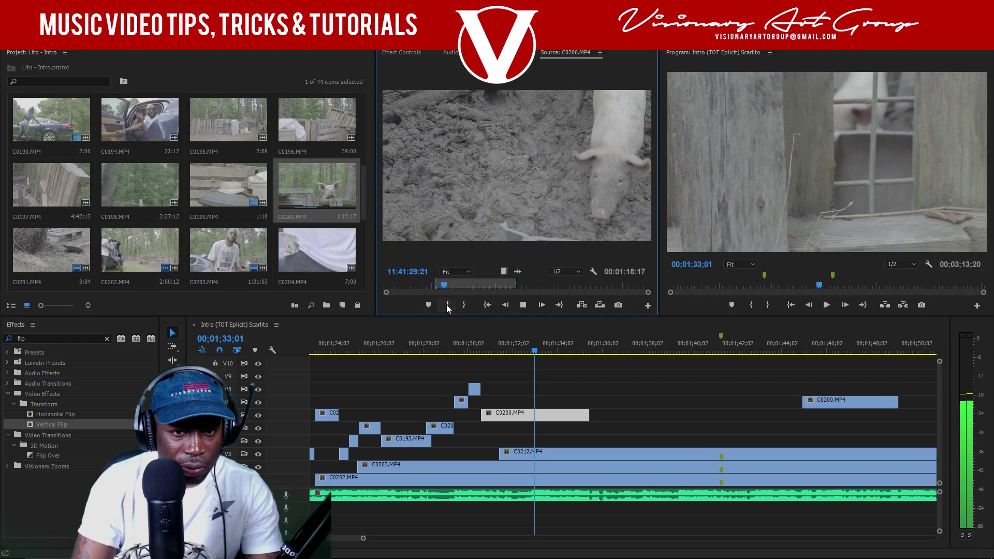
left_click(447, 306)
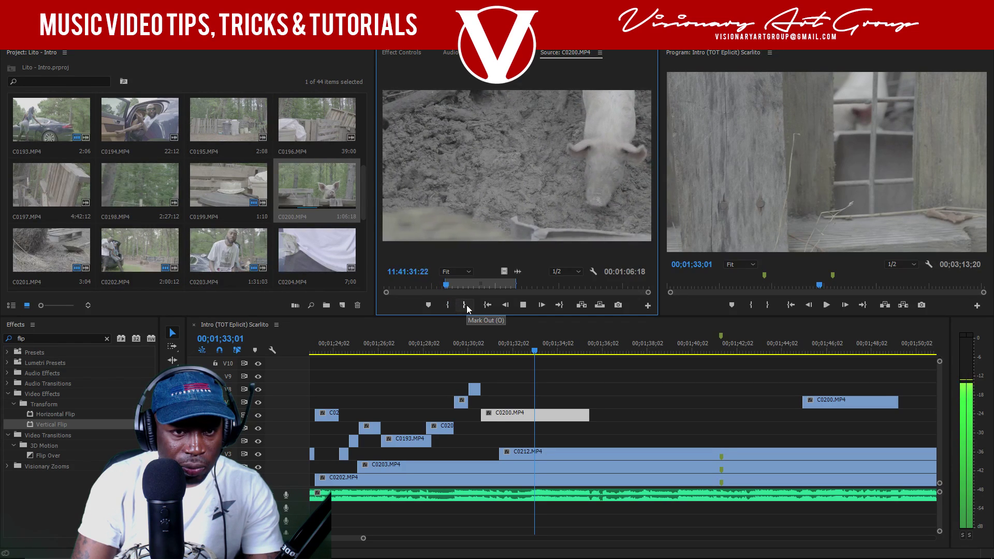
left_click(464, 305)
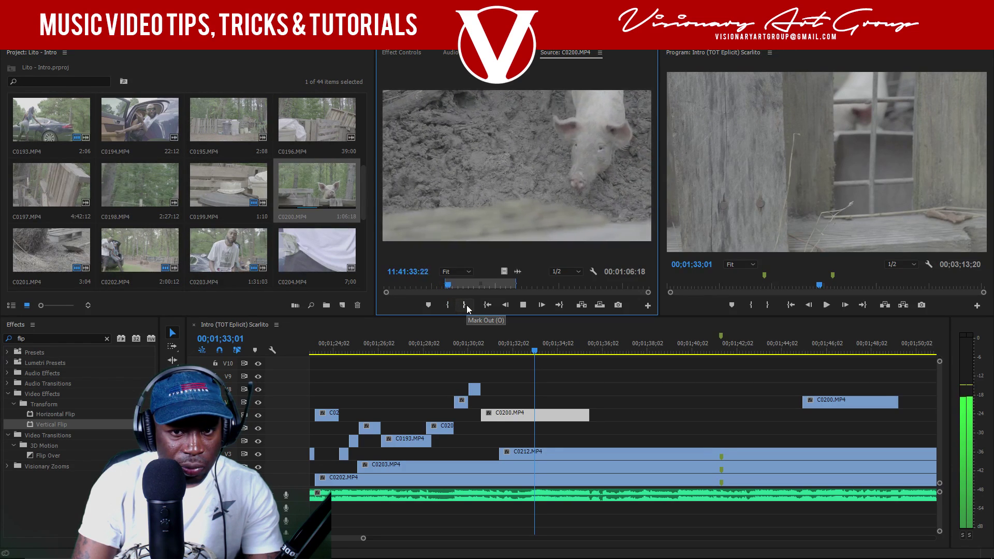
key("space")
- Place the marked pig shot as video only on V7 at about 00;01;31;17 and trim its end shorter
left_click_drag(502, 271, 541, 401)
key("space")
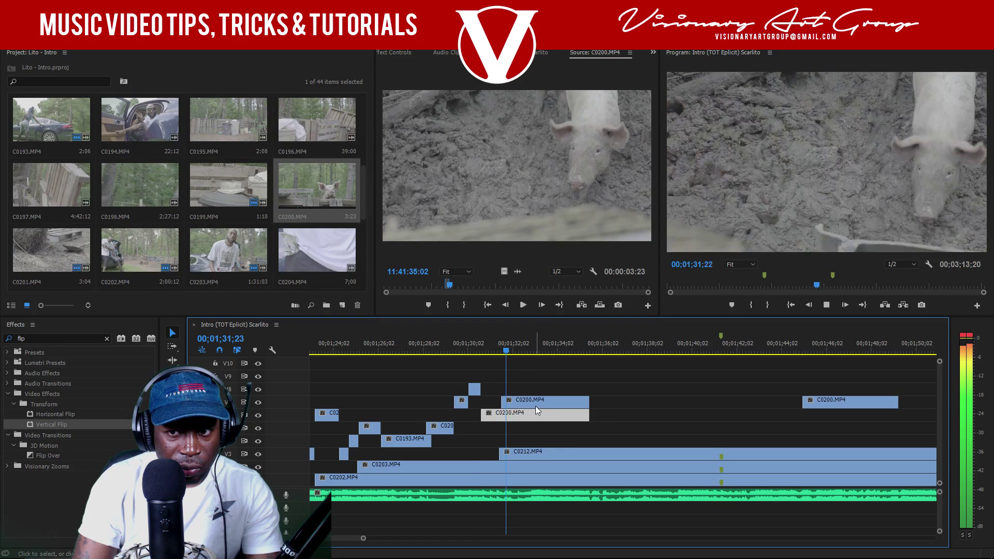
left_click_drag(591, 404, 558, 406)
key("space")
- Set the speed of the short tail piece of the pig shot on V7 to 600%
right_click(551, 406)
left_click(578, 366)
key("Return")
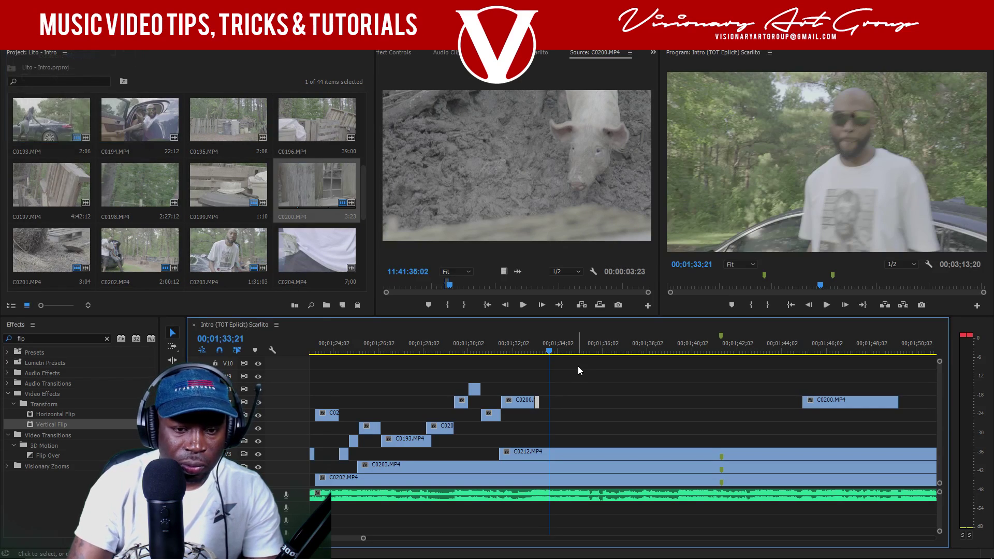
- Adjust the end of the sped-up pig piece on V7 to 00;01;33;08 and play back the transition
left_click(524, 352)
left_click(556, 405)
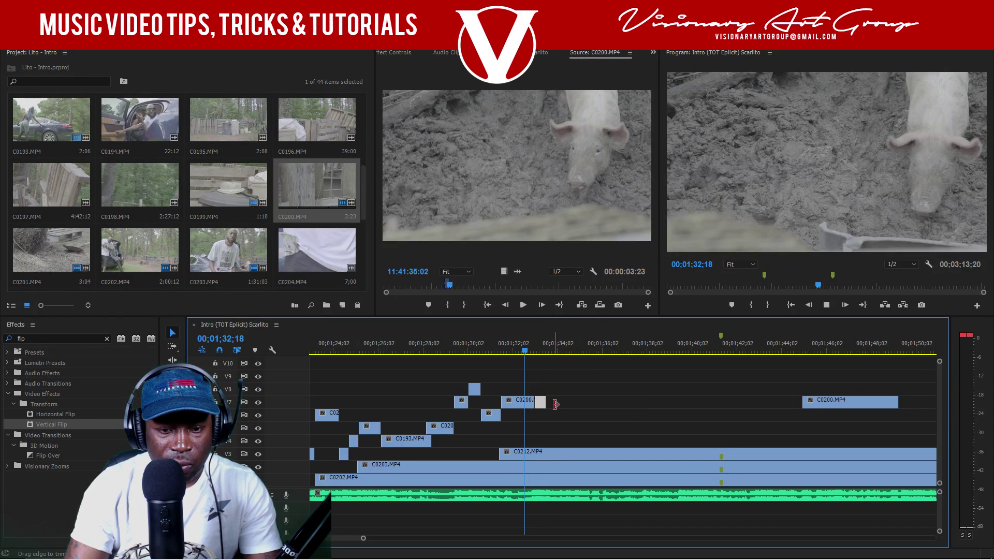
key("space")
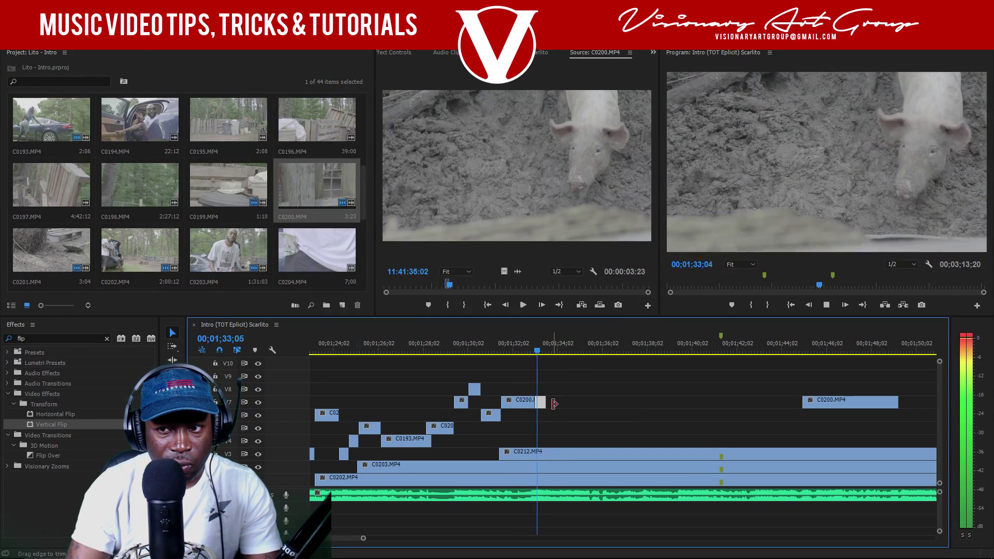
key("space")
left_click_drag(546, 402, 538, 402)
left_click(533, 343)
key("space")
key("=")
key("=")
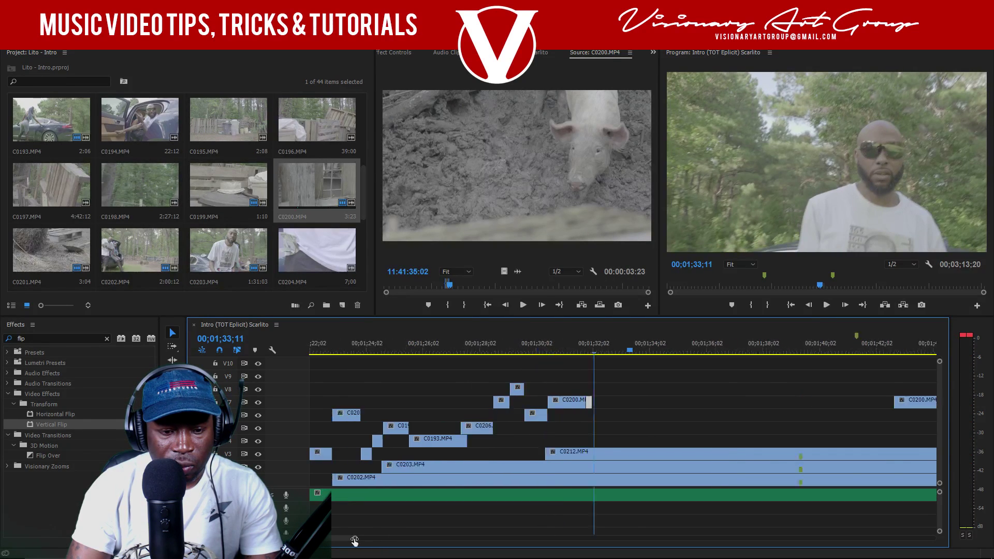
left_click(571, 345)
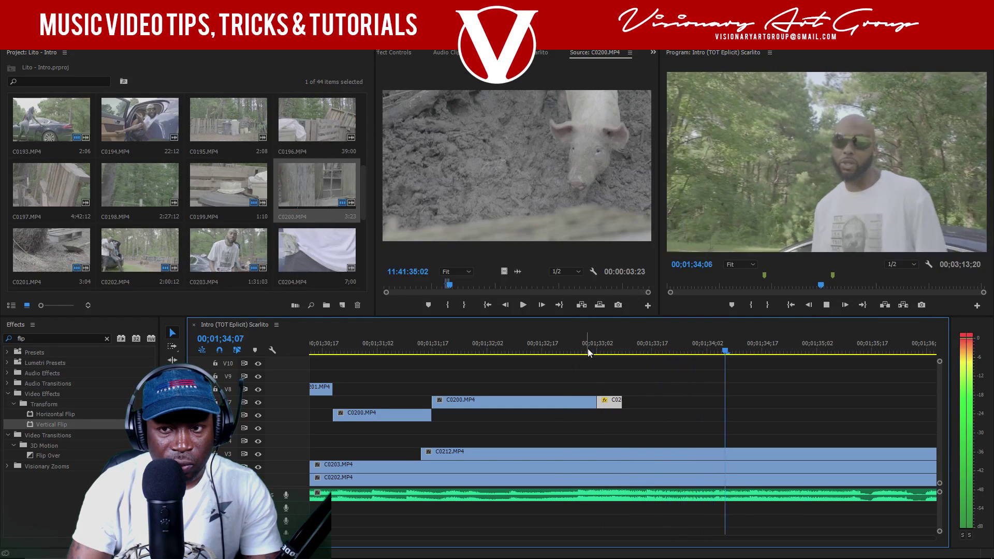
key("space")
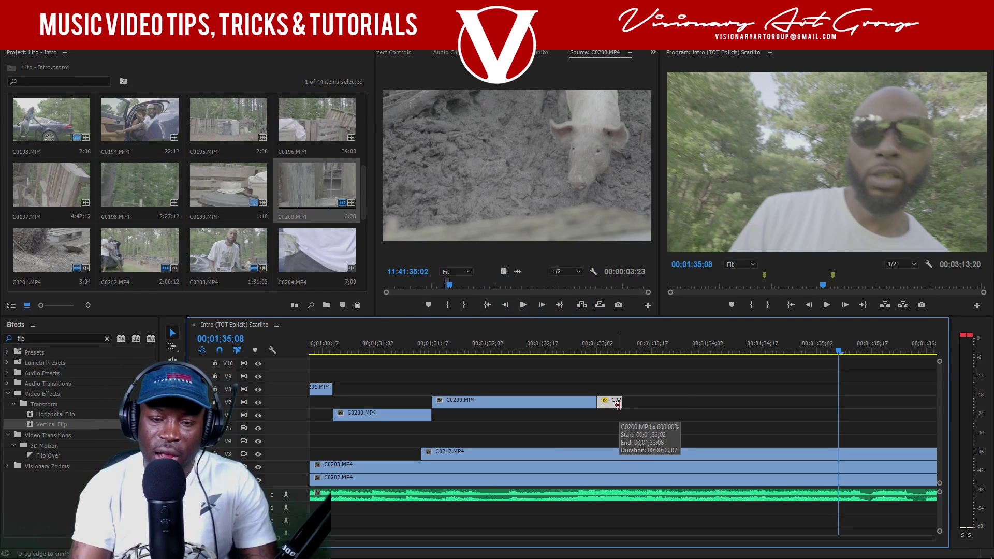
- Trim the start of C0212 on V3 to around 00;01;38;00 and preview the footage underneath it
left_click(626, 352)
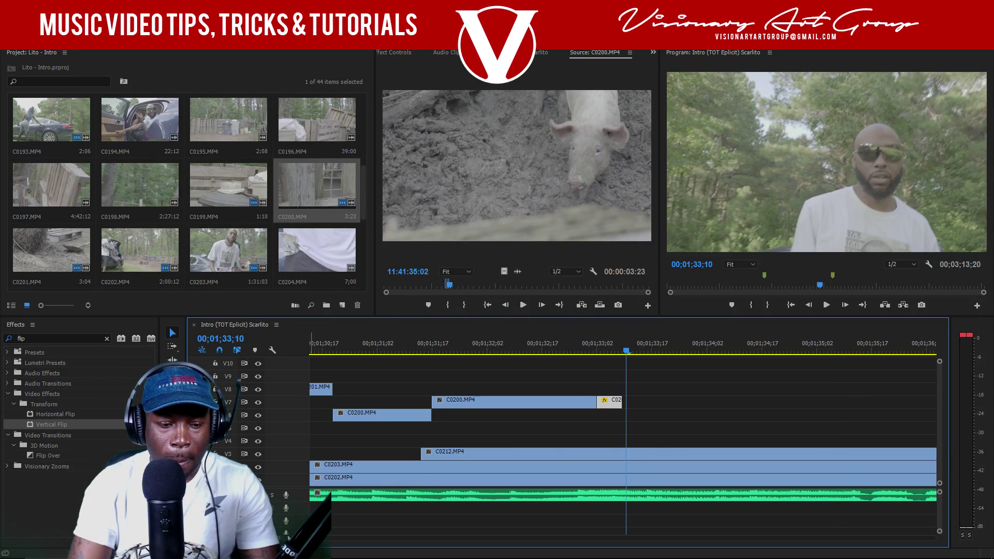
key("minus")
key("minus")
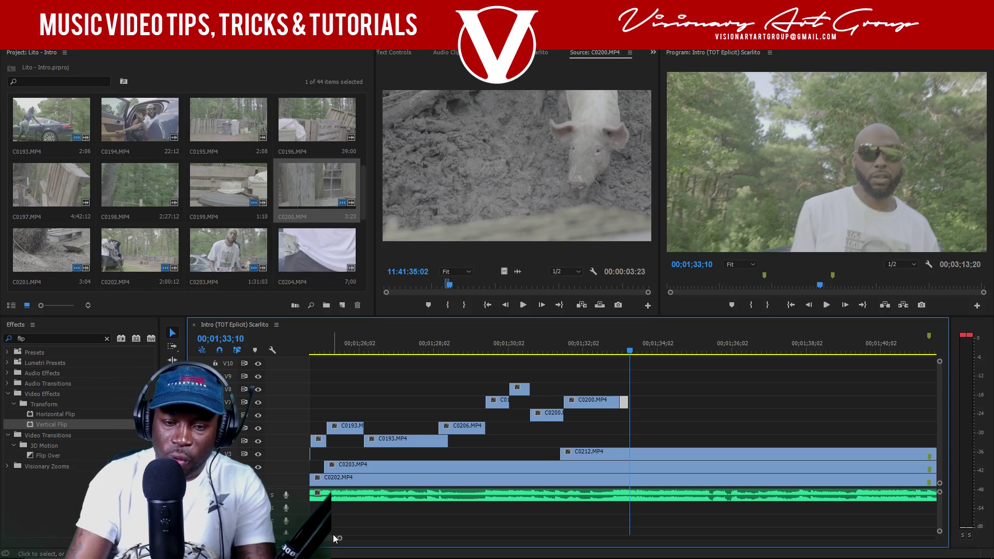
left_click_drag(558, 452, 811, 452)
left_click(606, 350)
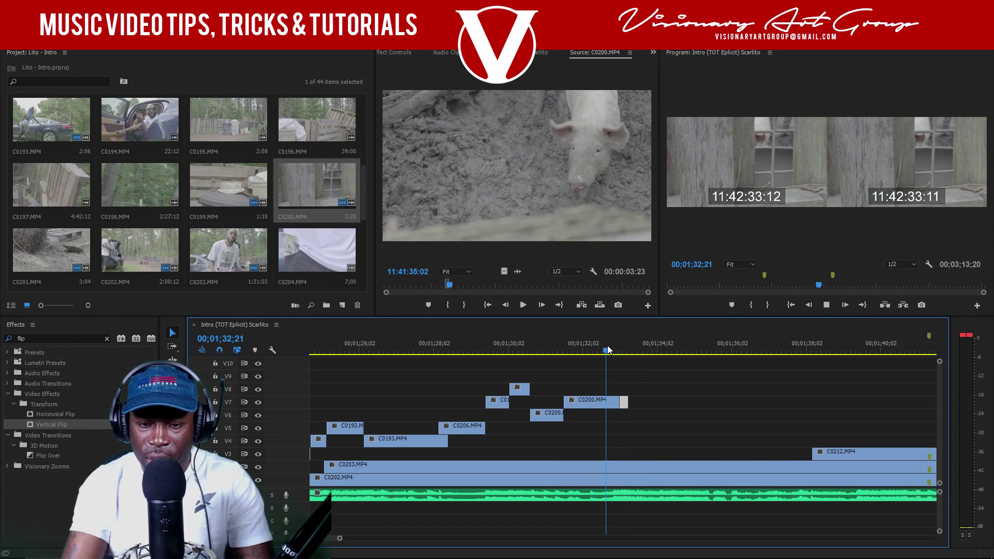
key("space")
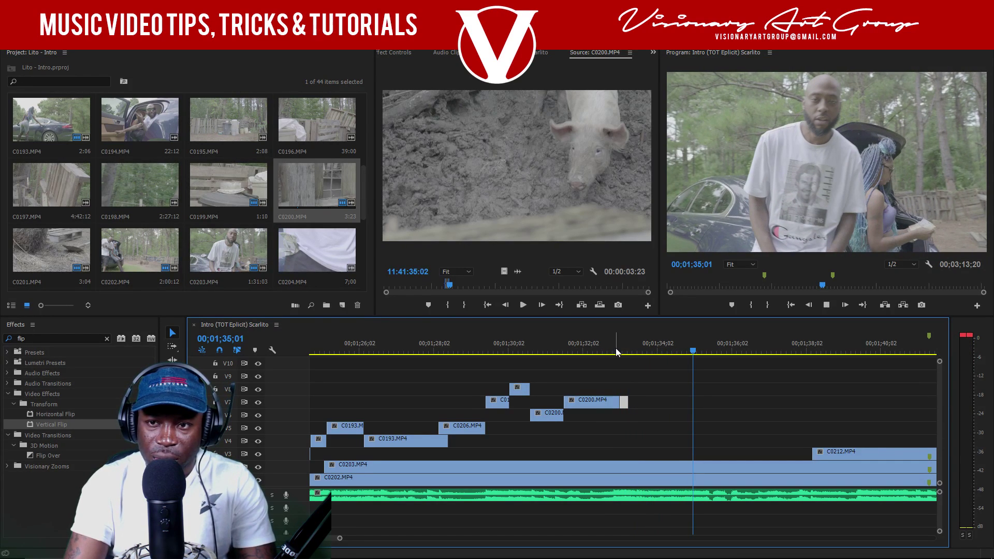
key("space")
key("space")
left_click(610, 348)
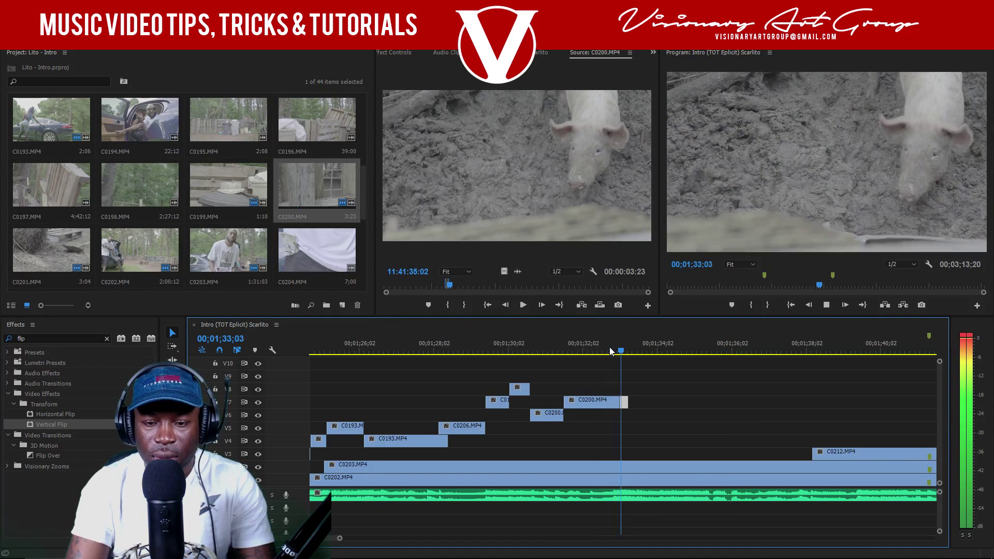
key("space")
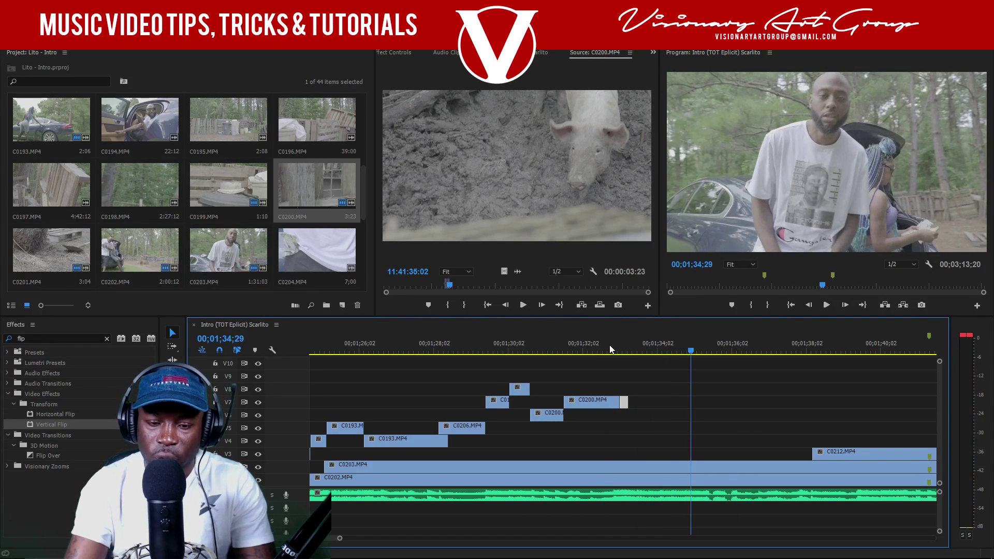
- Trim C0203's start to about 00;01;34;29 and extend C0212's start back to the end of the pig shot
left_click_drag(325, 467, 687, 469)
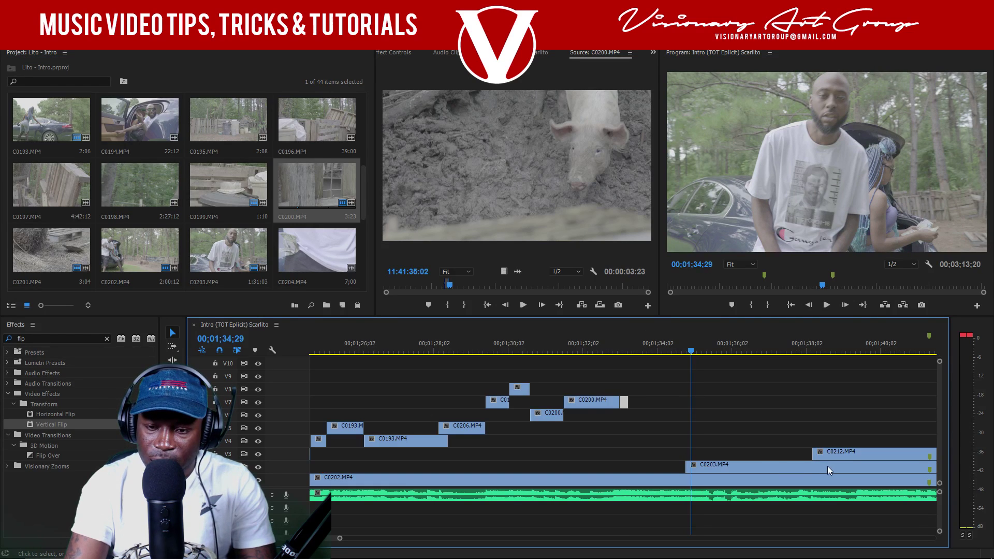
left_click_drag(814, 453, 635, 446)
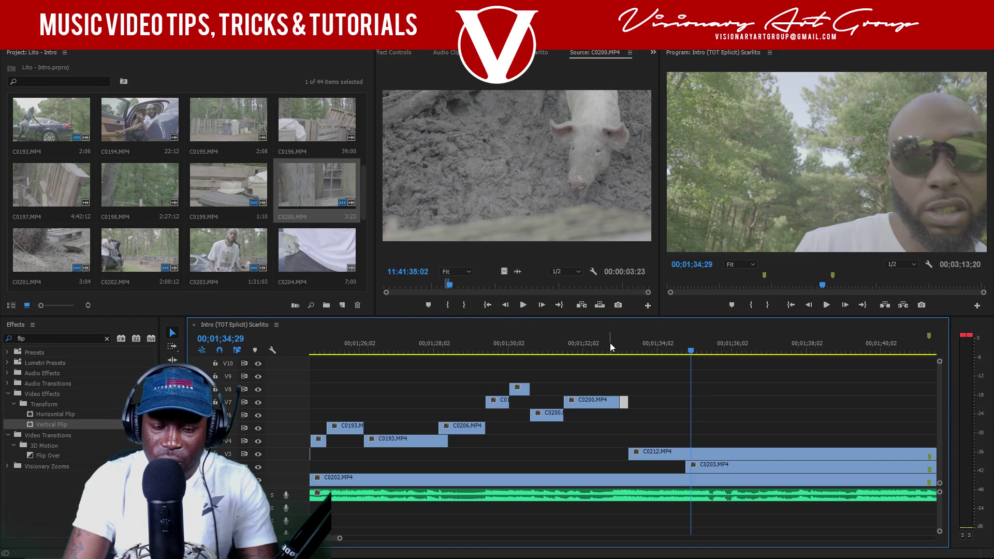
left_click(610, 347)
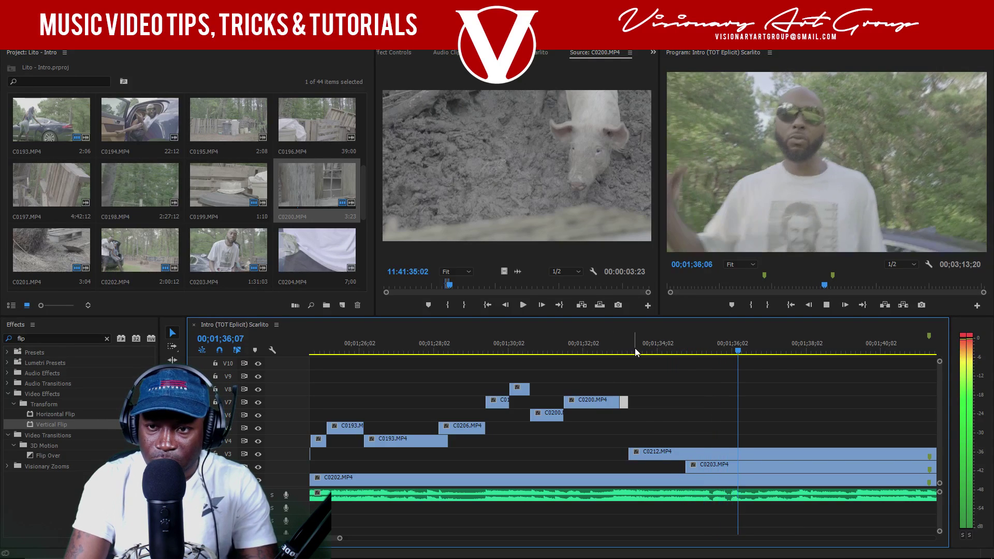
key("space")
- Cut C0212 at about 00;01;37;05, trim the second piece's start to about 00;01;41;05, and play the section
key("c")
left_click(775, 451)
key("v")
left_click_drag(776, 454, 922, 454)
left_click(597, 342)
key("space")
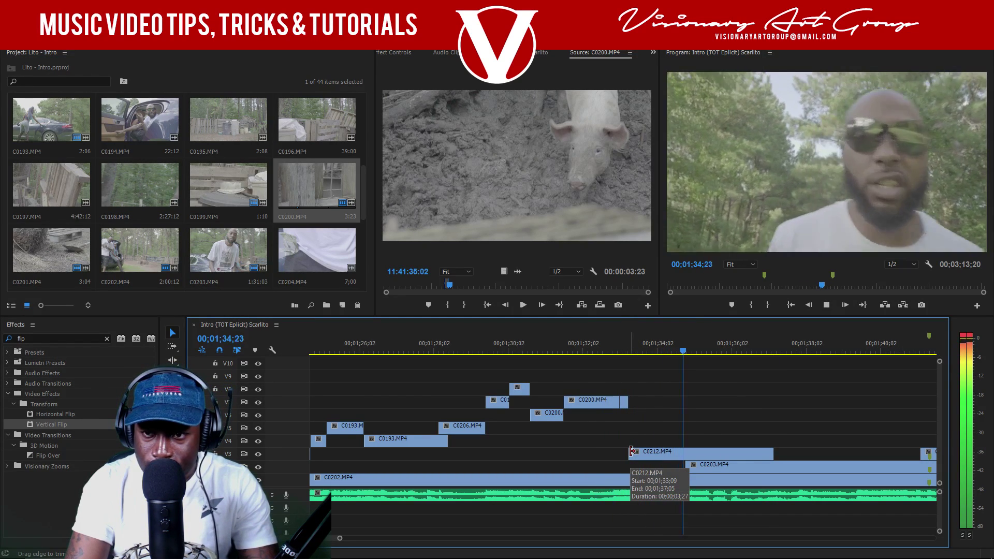
key("space")
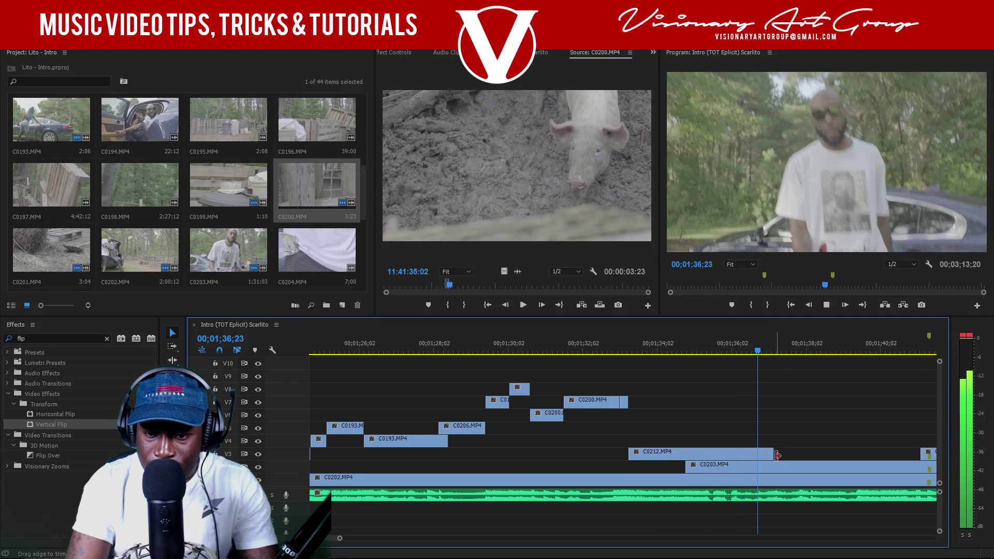
- Trim C0212's end on V3 to about 00;01;36;27 and C0203's start to about 00;01;39;23, play the cut, and save the project
left_click_drag(773, 454, 763, 455)
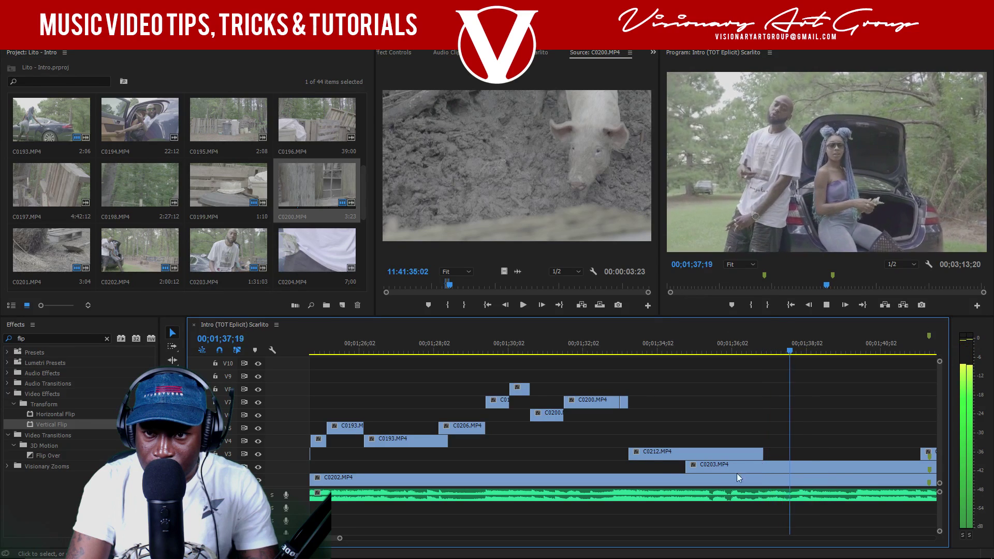
key("space")
left_click_drag(677, 467, 870, 466)
left_click(746, 345)
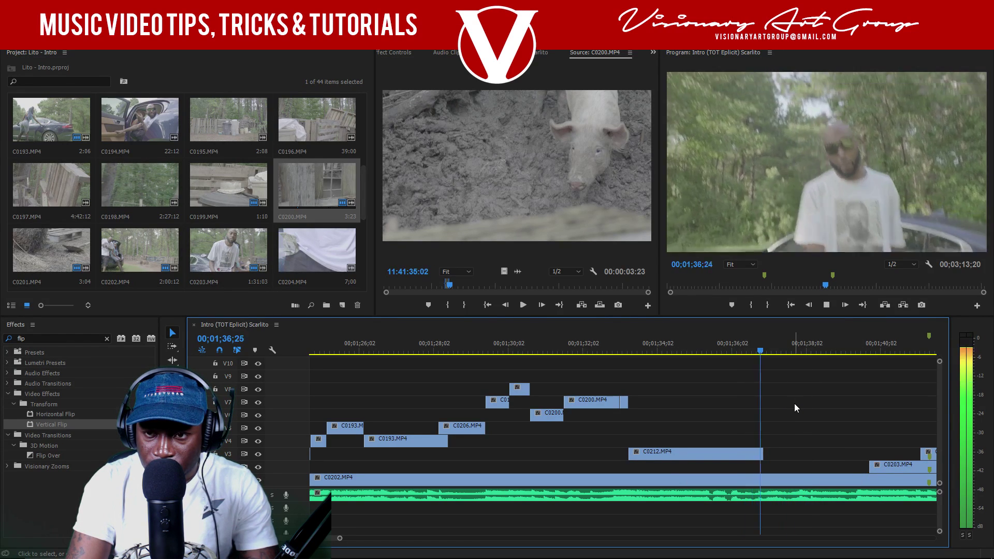
key("ctrl+s")
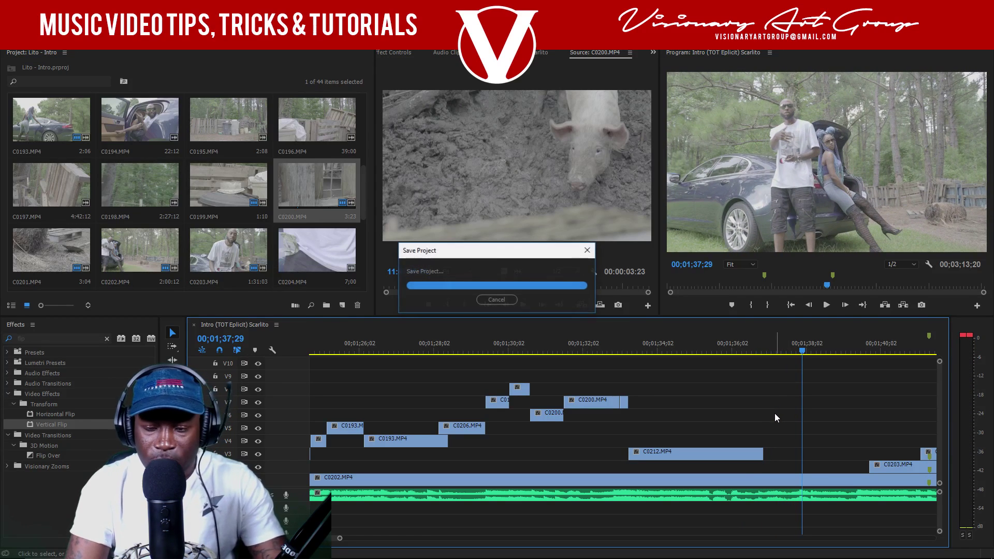
- Play back the cut from C0212 to C0202 starting at 00;01;36;14 and save the project
left_click(747, 347)
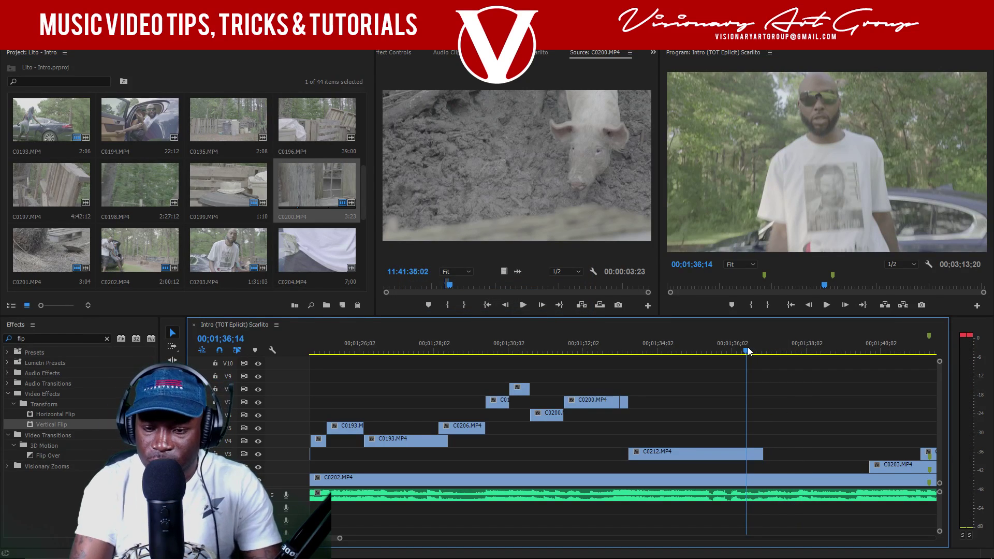
key("space")
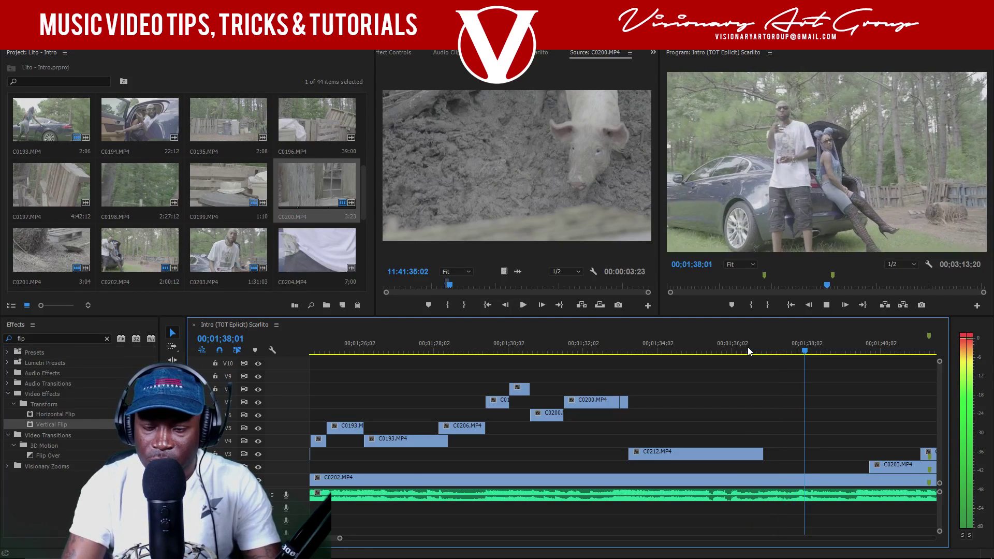
key("space")
key("ctrl+s")
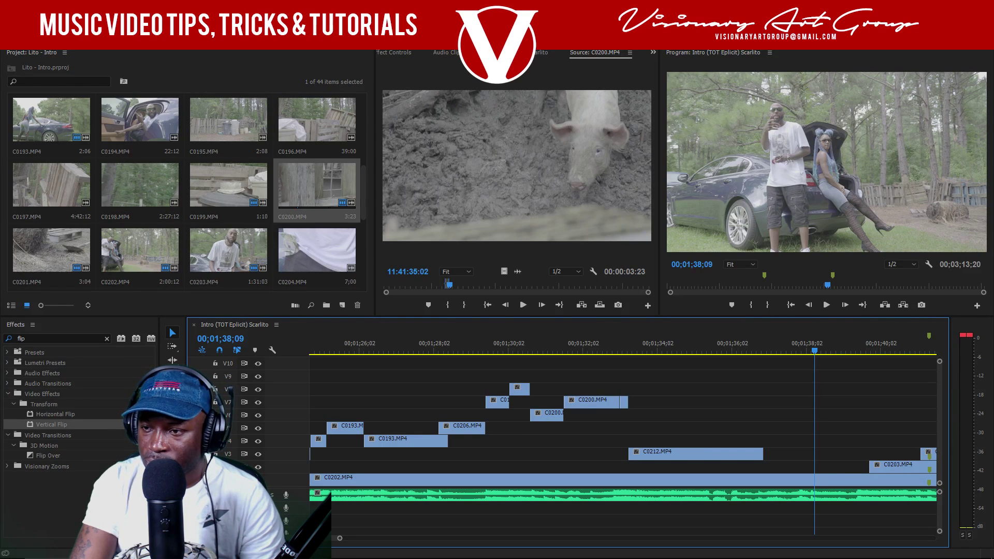
key("ctrl+s")
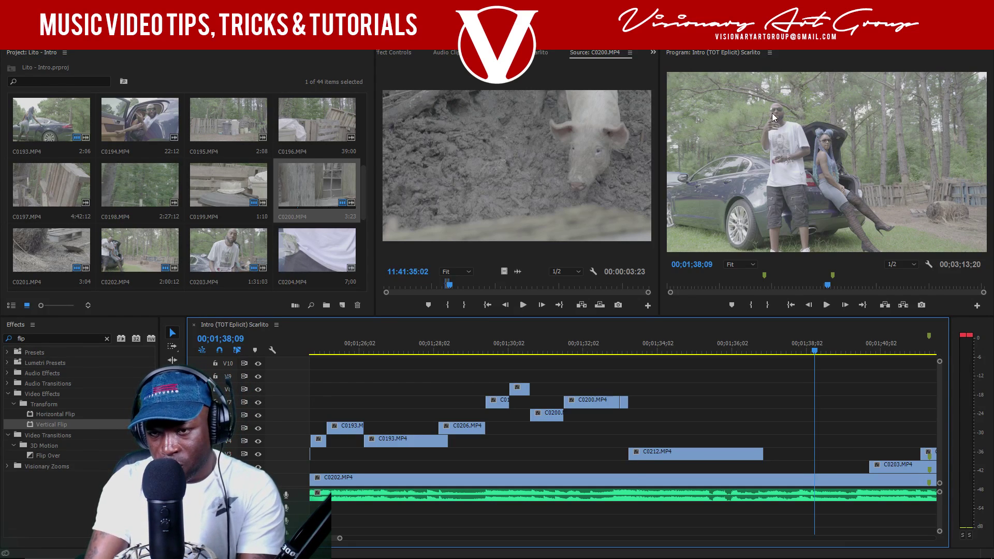
left_click(801, 145)
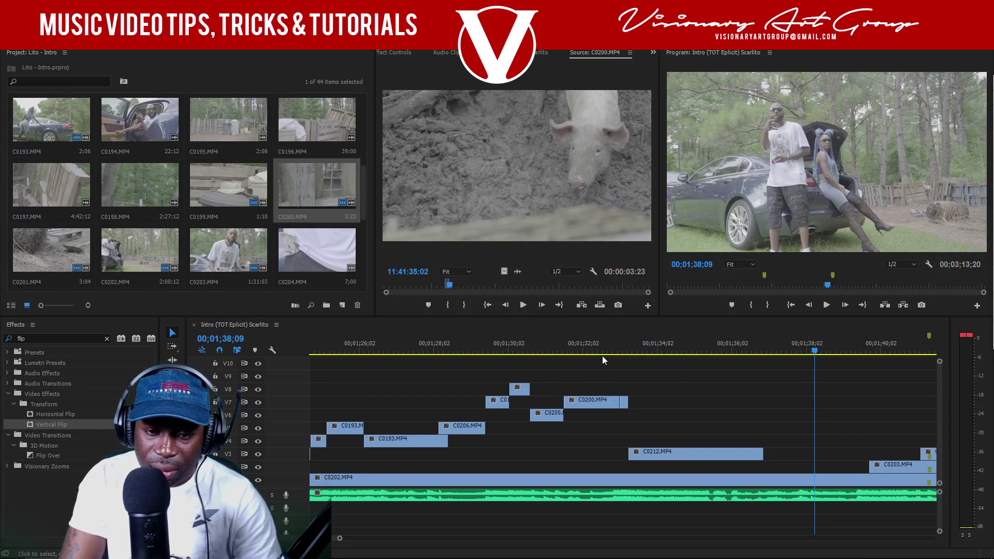
- Review the pig shot's cut into C0212, find the Dip to White transition, and apply it to the short sped-up pig piece on V7
left_click(571, 343)
key("space")
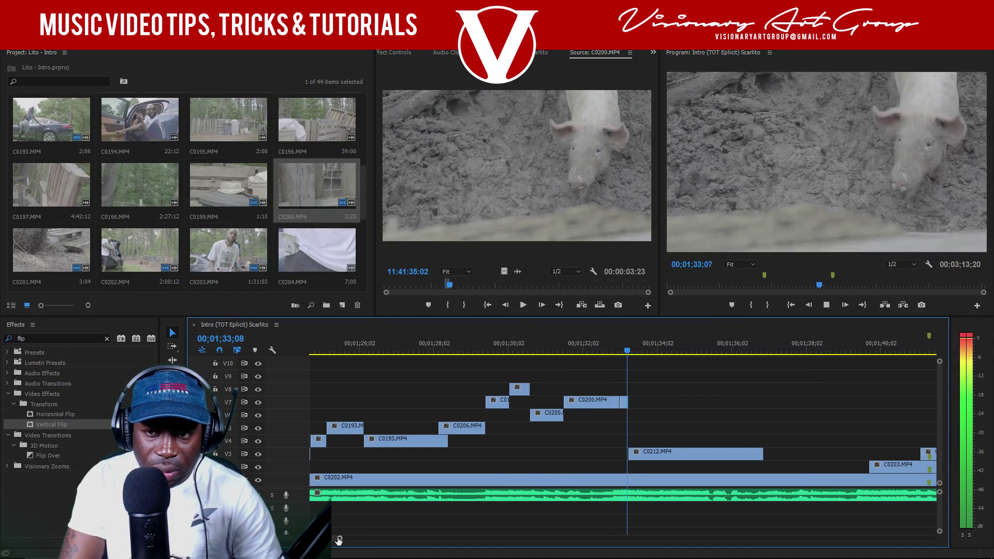
left_click(605, 350)
key("space")
key("space")
left_click(57, 338)
type("DI")
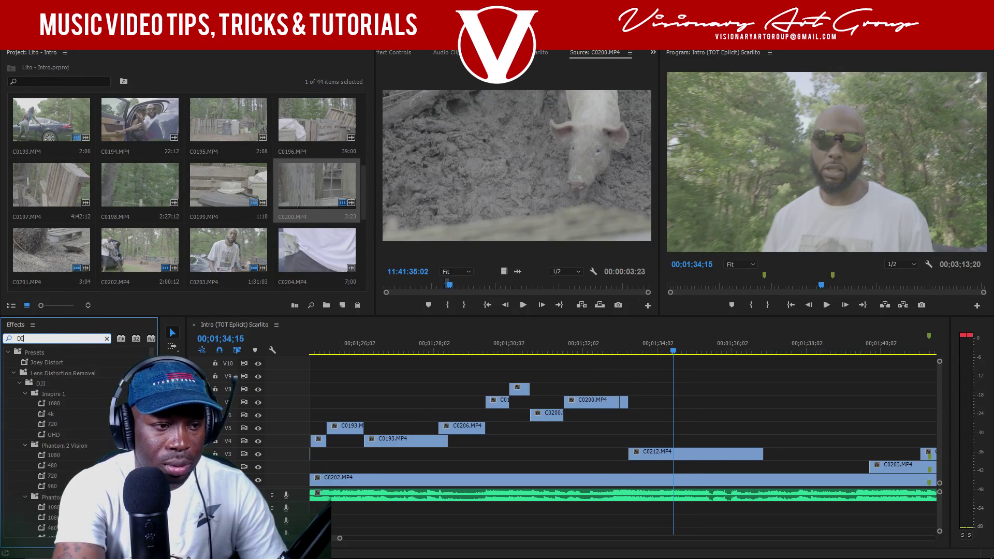
type("P")
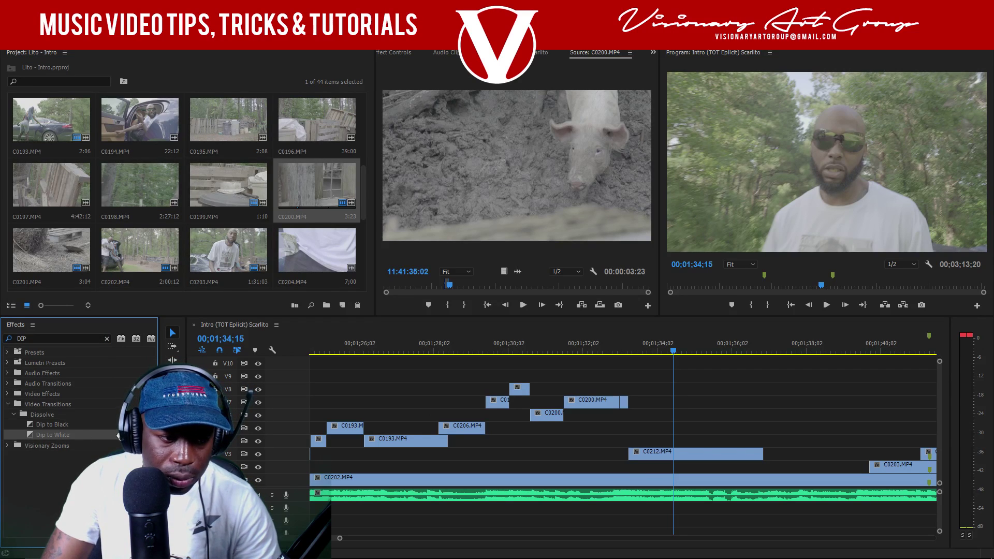
left_click_drag(118, 435, 624, 405)
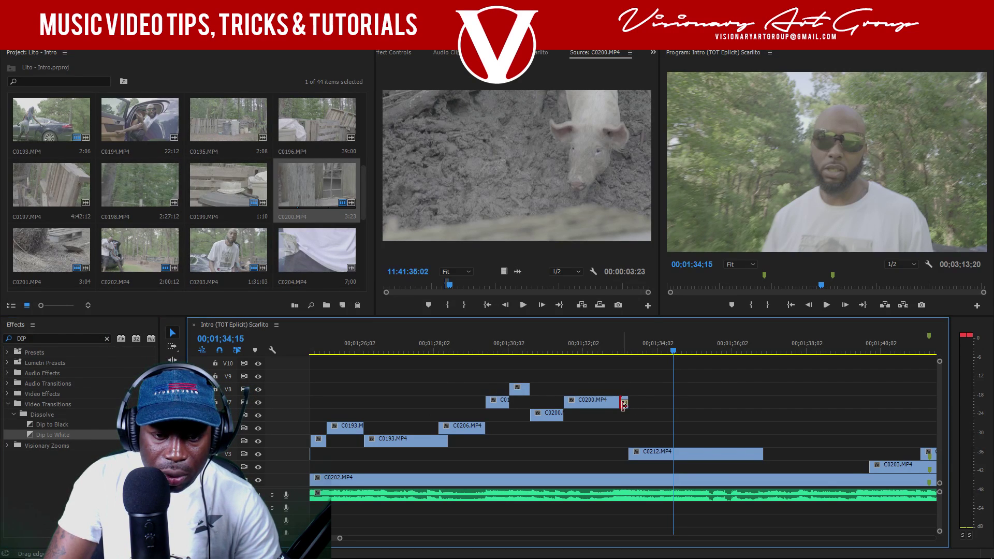
left_click(623, 405)
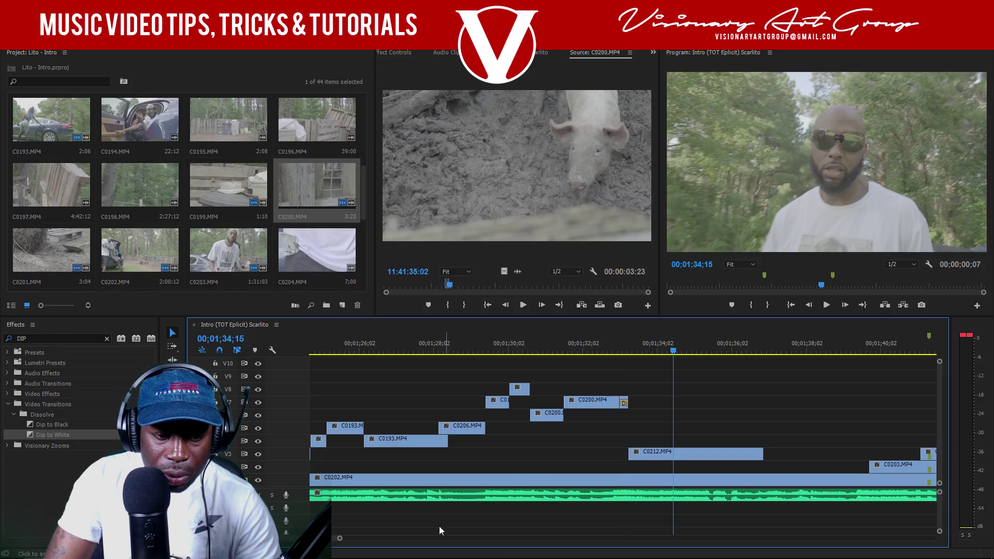
- Shorten the Dip to White on the pig piece to start at about 00;01;33;05 and play back the transition
left_click_drag(340, 538, 289, 539)
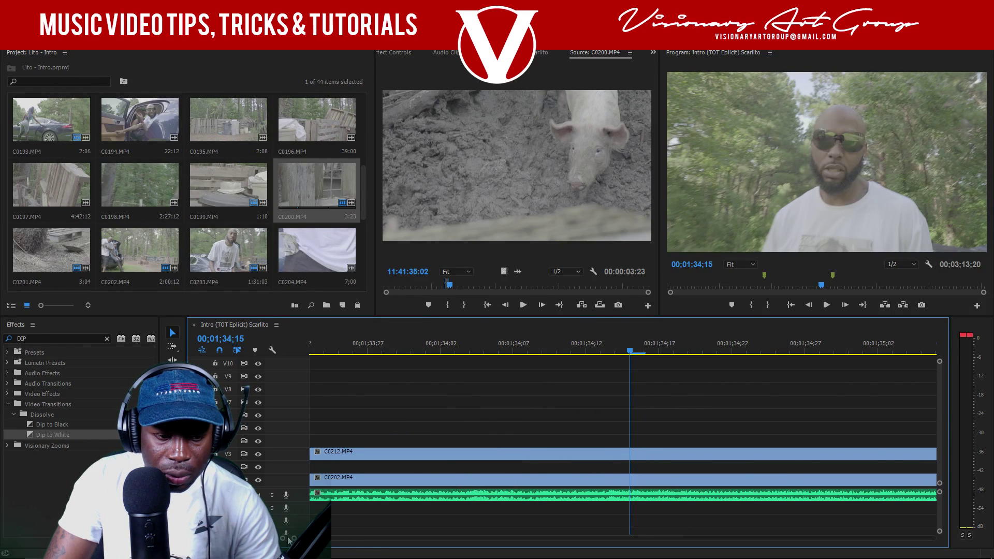
scroll(497, 404, "up", 5)
left_click_drag(500, 403, 541, 402)
left_click(468, 340)
key("space")
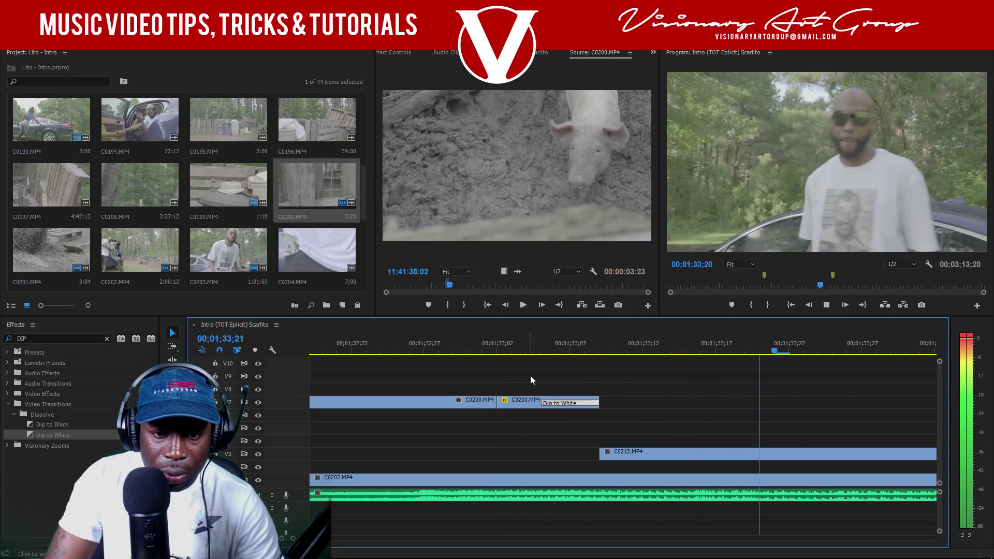
key("minus")
key("minus")
key("minus")
key("minus")
key("minus")
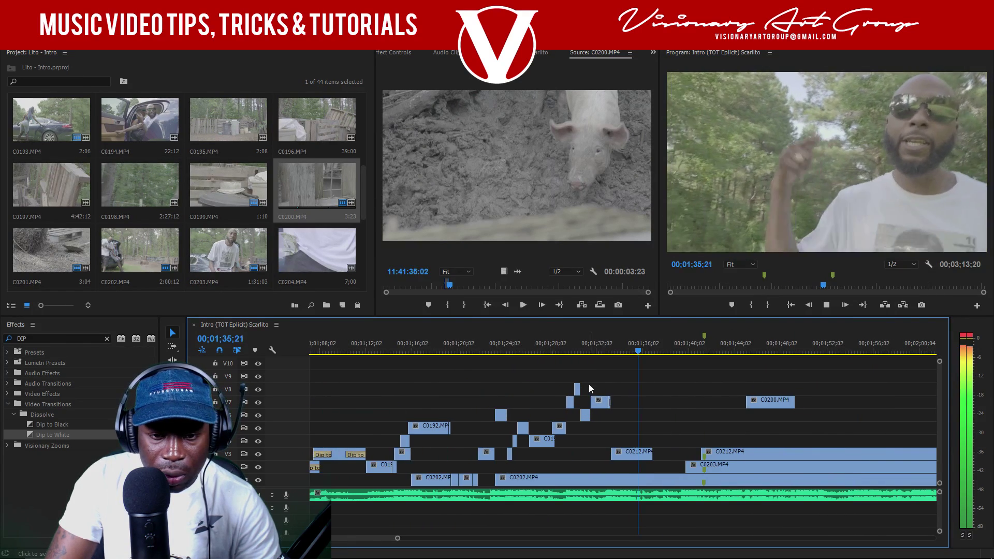
- Play the sequence from 00;01;32;20 and delete the leftover C0200.MP4 clip on V7 that starts near 00;01;45;00
left_click(605, 351)
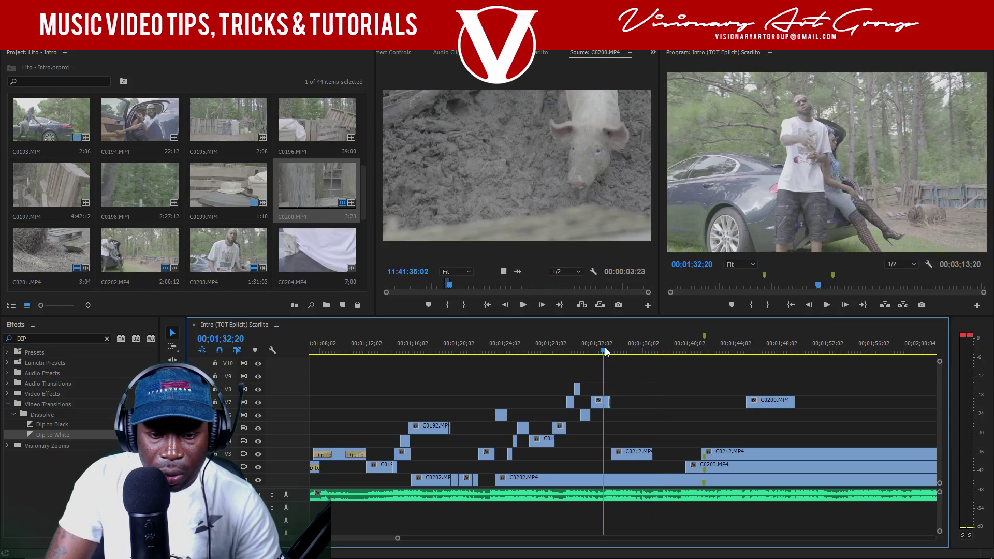
key("space")
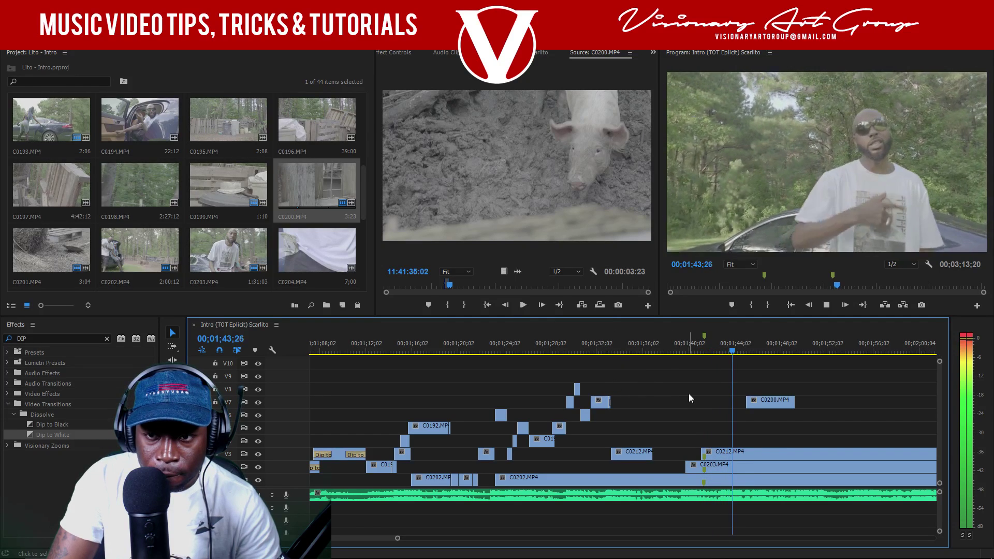
left_click(766, 405)
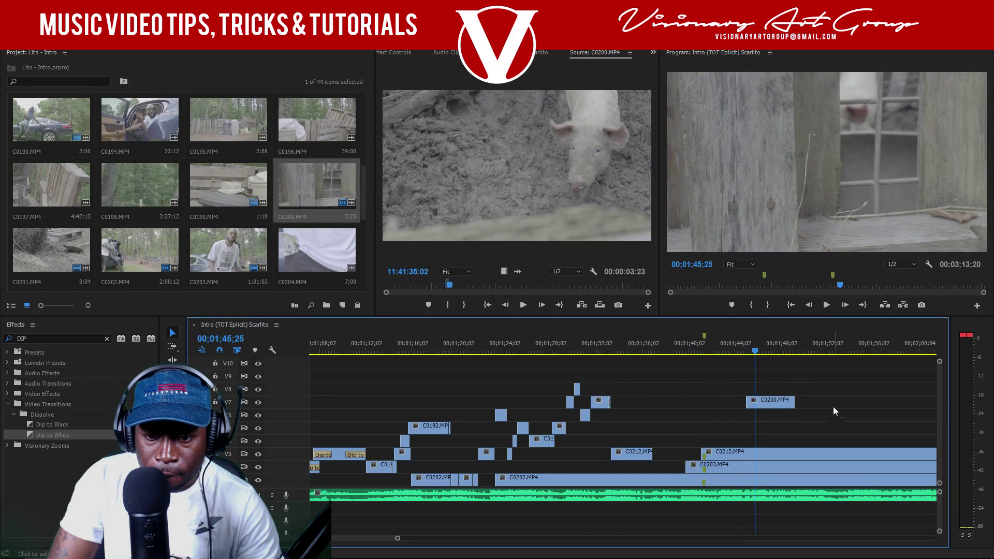
key("Delete")
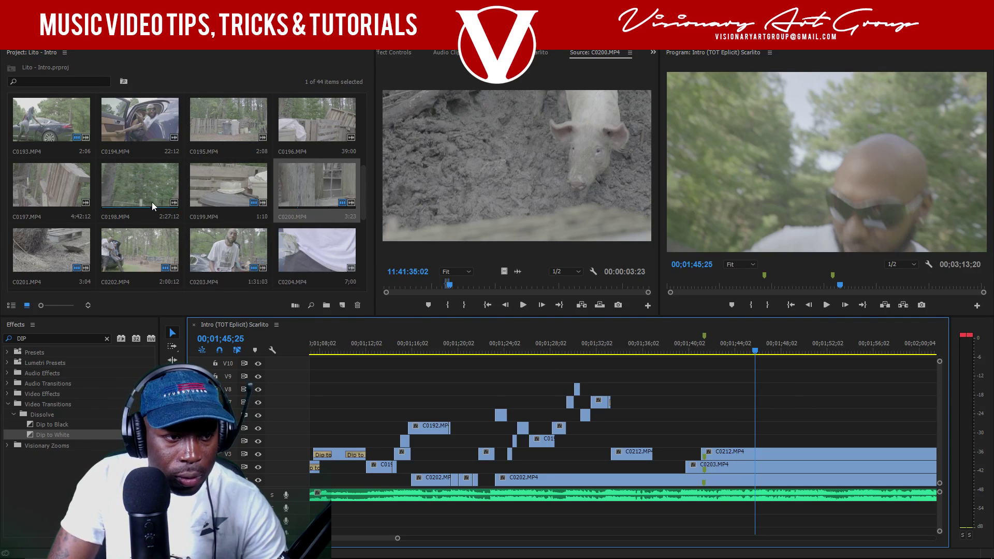
- Open C0209.MP4 from the project bin as the source clip and review the group performance by the car for a usable section
scroll(152, 203, "down", 2)
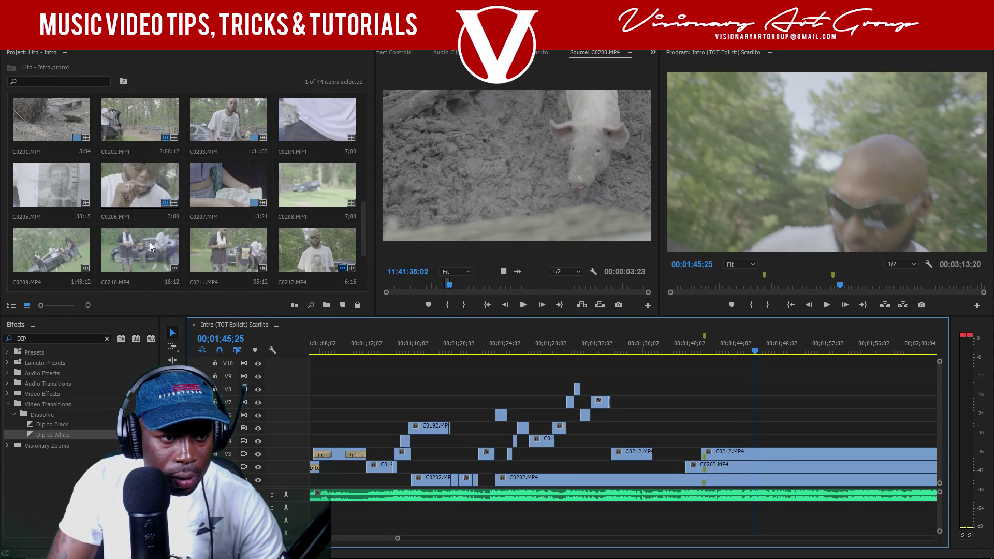
scroll(148, 245, "down", 1)
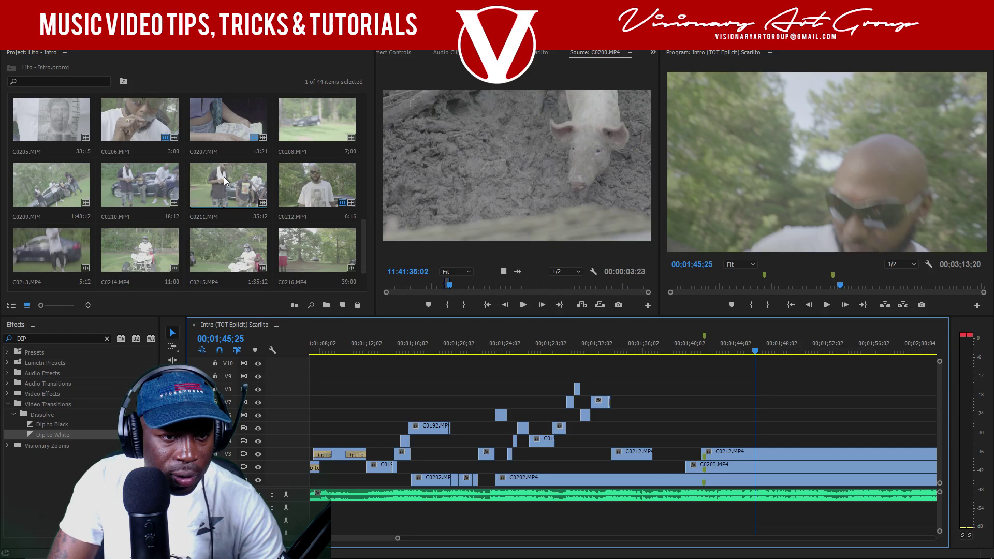
scroll(223, 183, "down", 1)
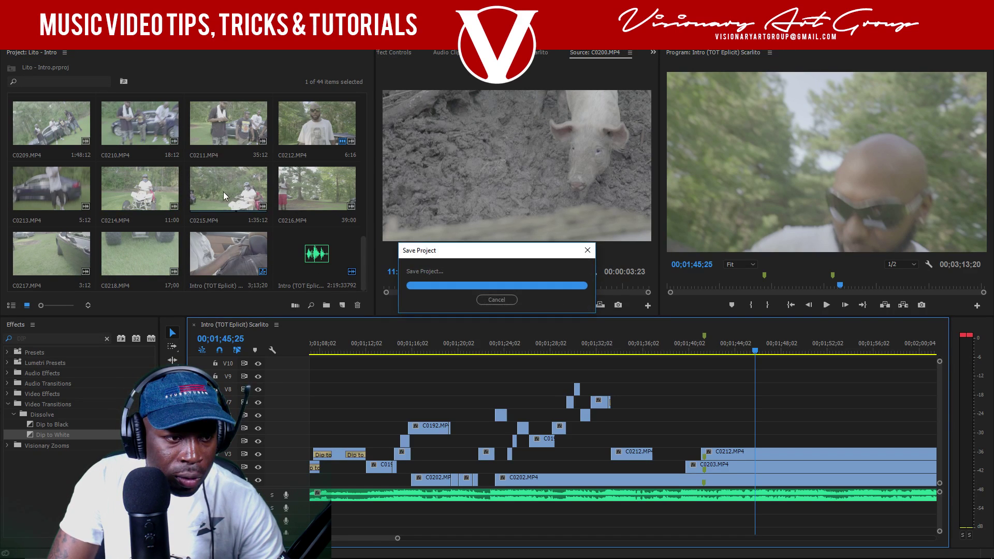
scroll(147, 177, "up", 1)
double_click(38, 190)
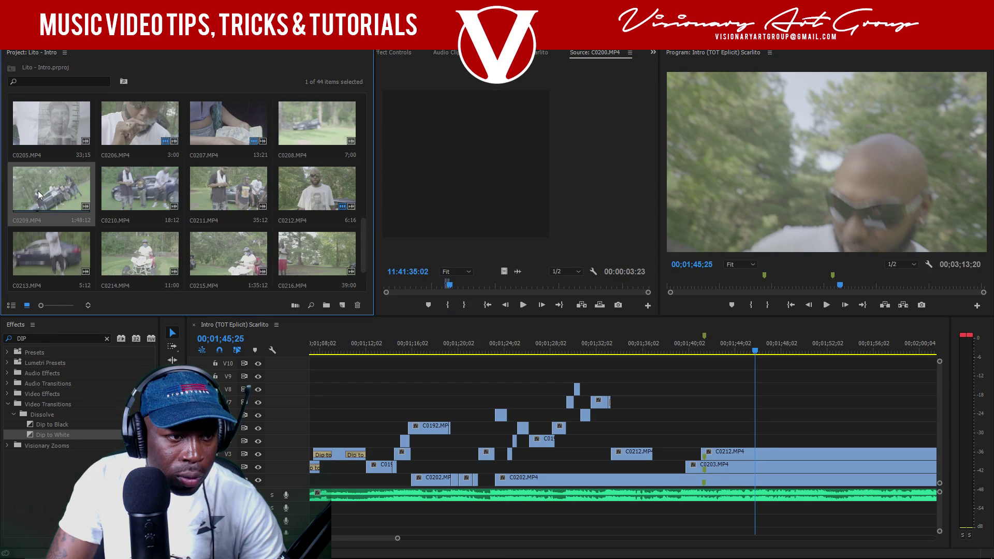
left_click(417, 285)
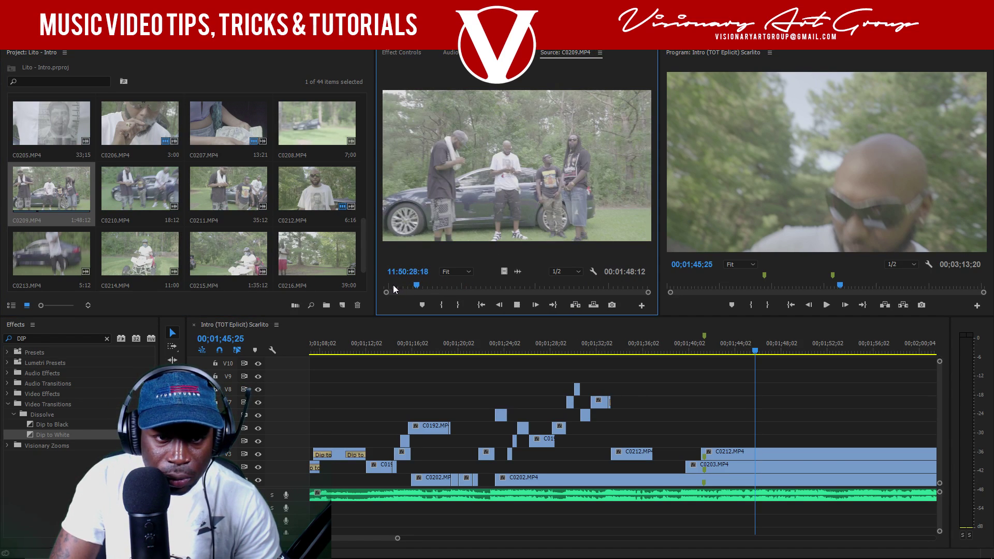
key("space")
left_click(455, 285)
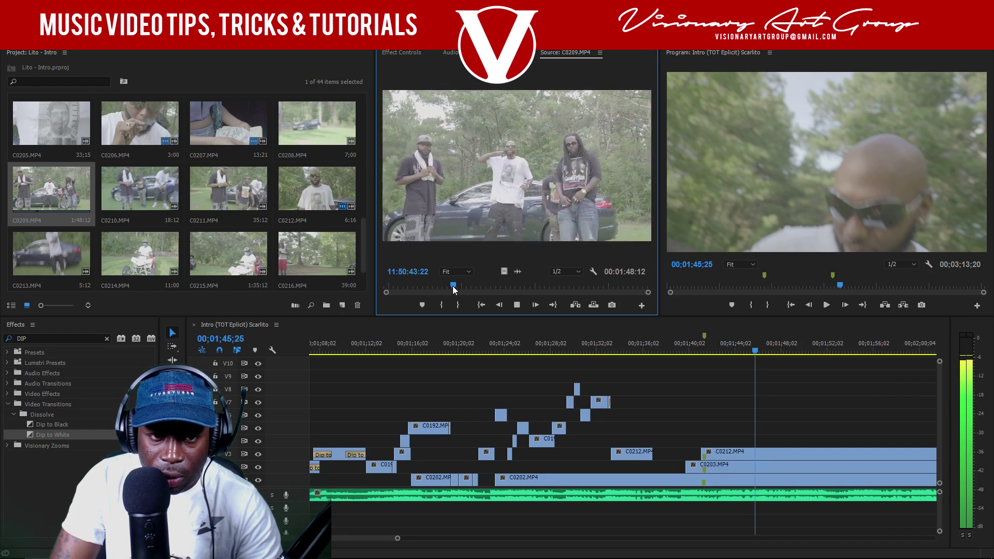
left_click(437, 286)
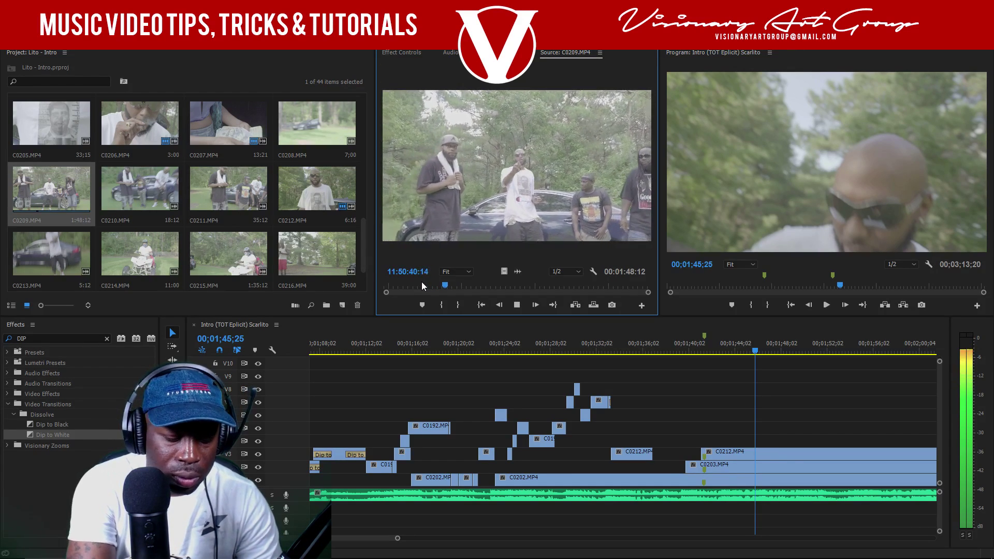
- Add a sync marker in C0209.MP4 at about 11:50:42 and set its In point at 11:50:37:20
key("m")
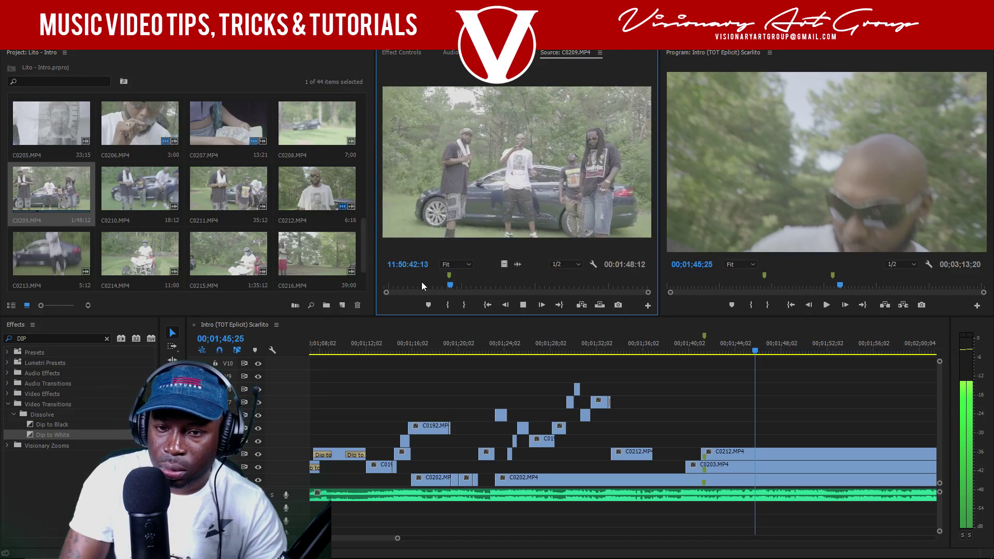
left_click(435, 286)
key("i")
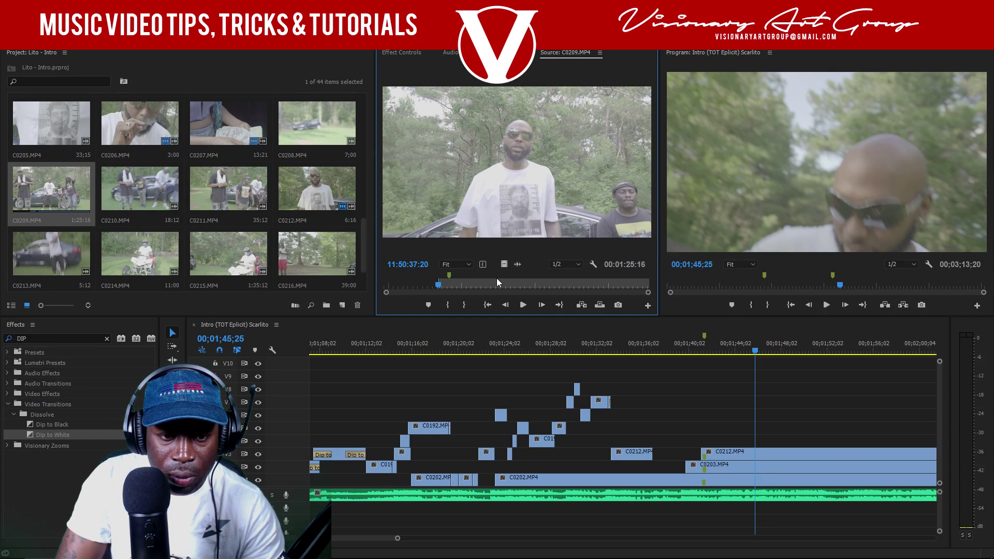
- Place C0209.MP4 on V4 with its marker aligned to the sequence marker near 00;01;41;13, play the section, and save the project
left_click_drag(501, 266, 722, 440)
right_click(723, 440)
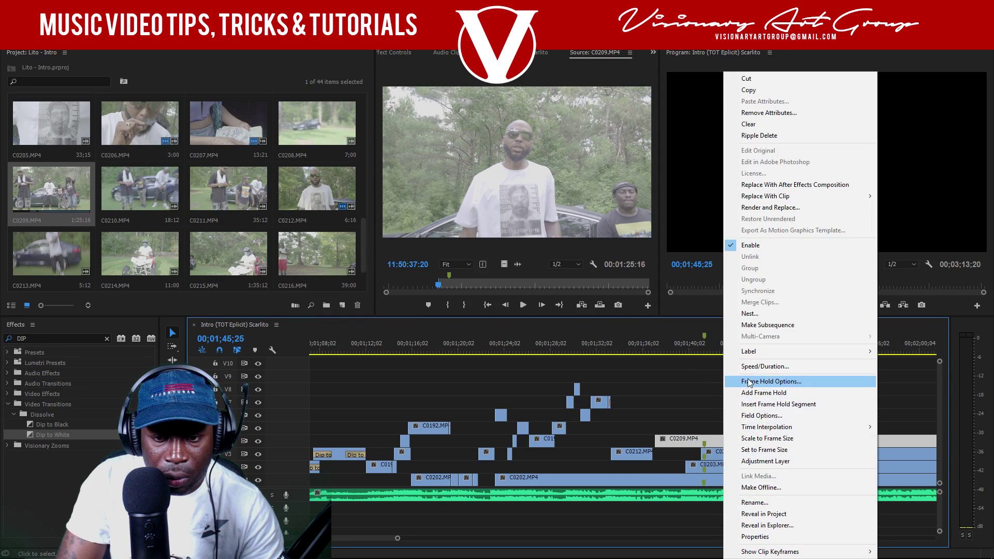
key("Escape")
key("space")
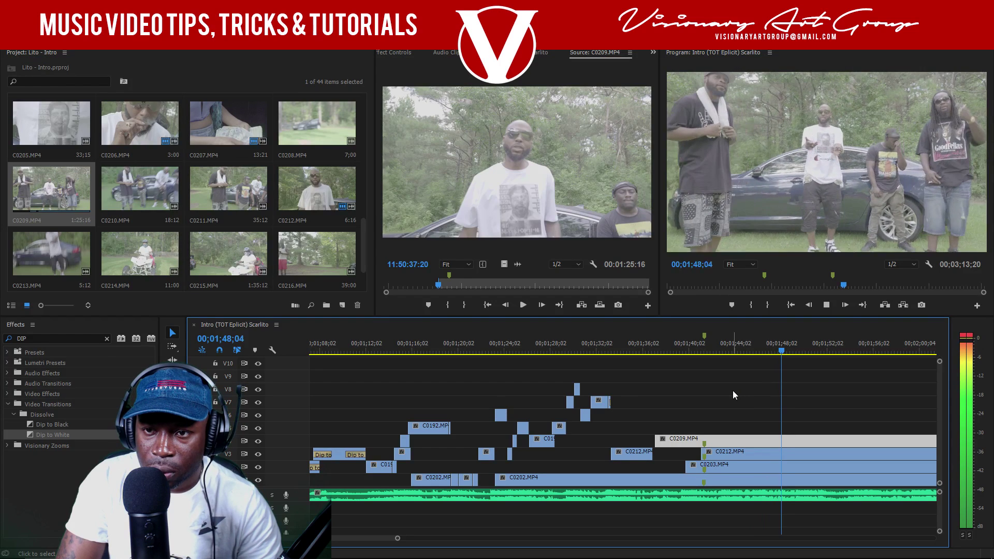
key("ctrl+s")
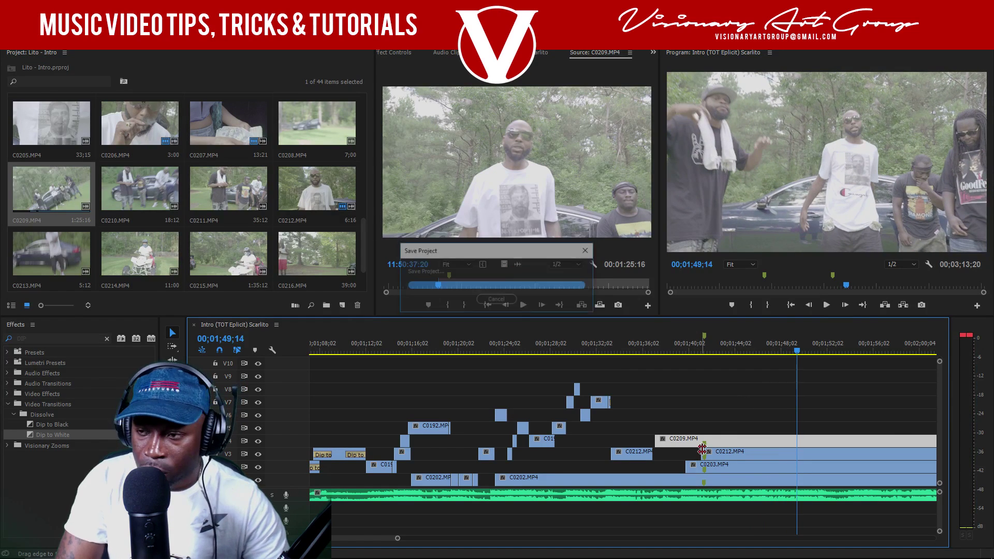
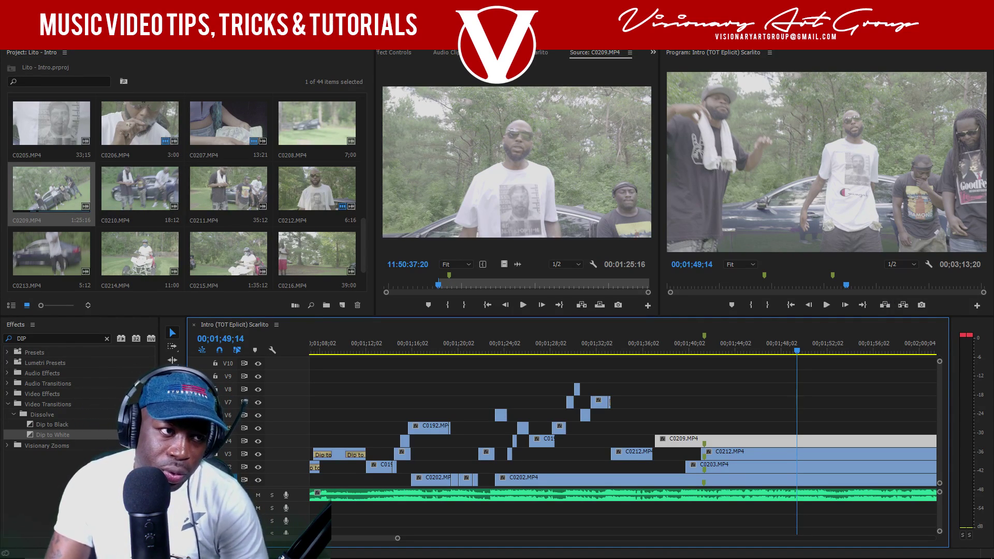
key("alt+f")
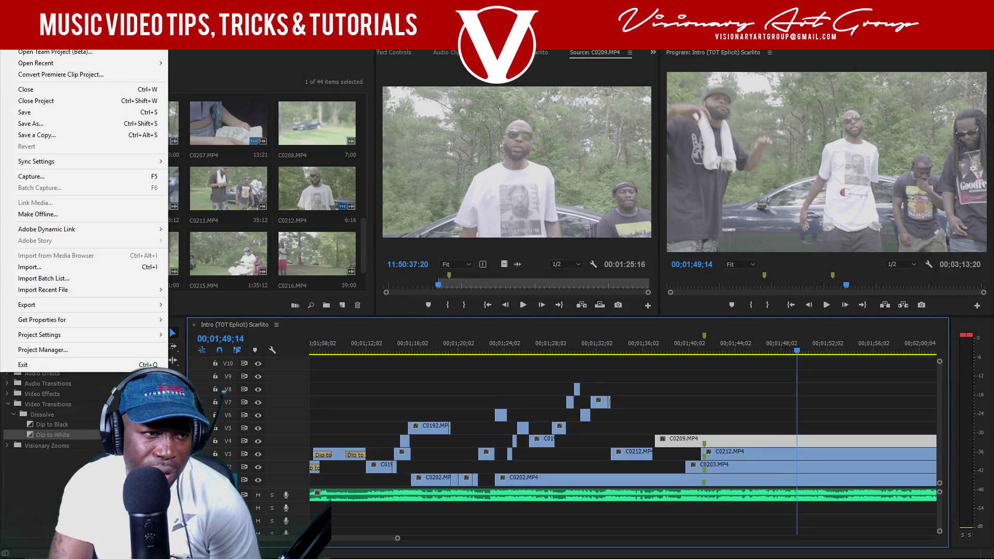
key("n")
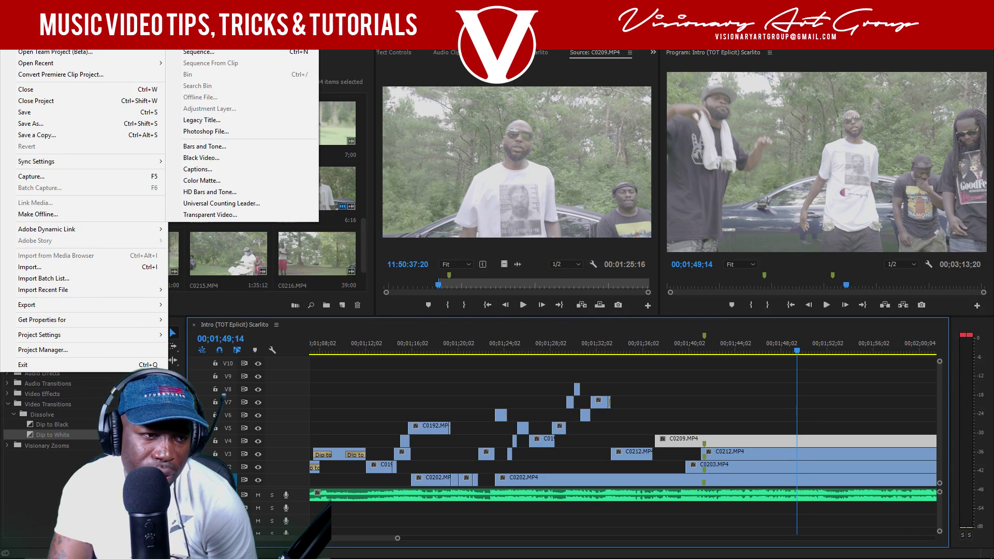
key("Escape")
key("s")
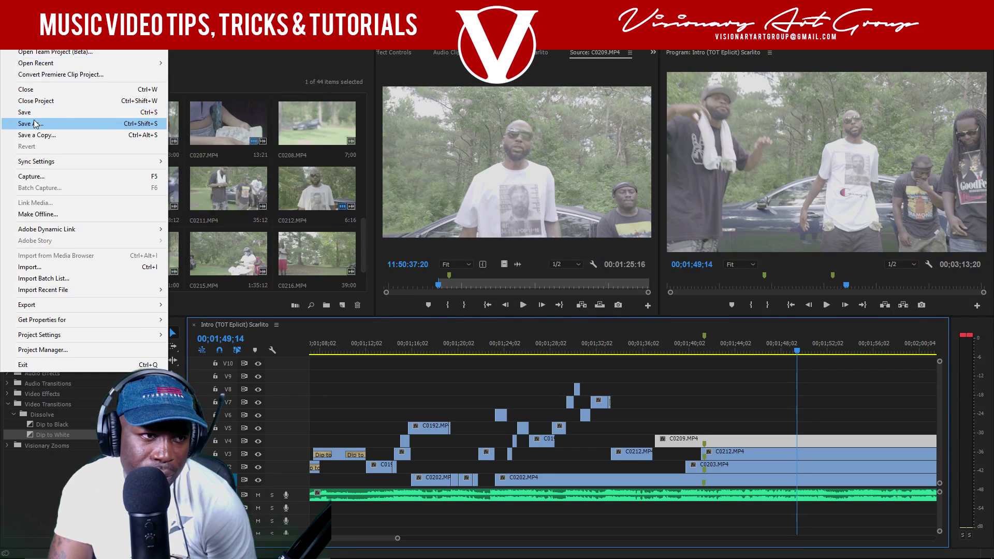
key("Return")
key("alt+f")
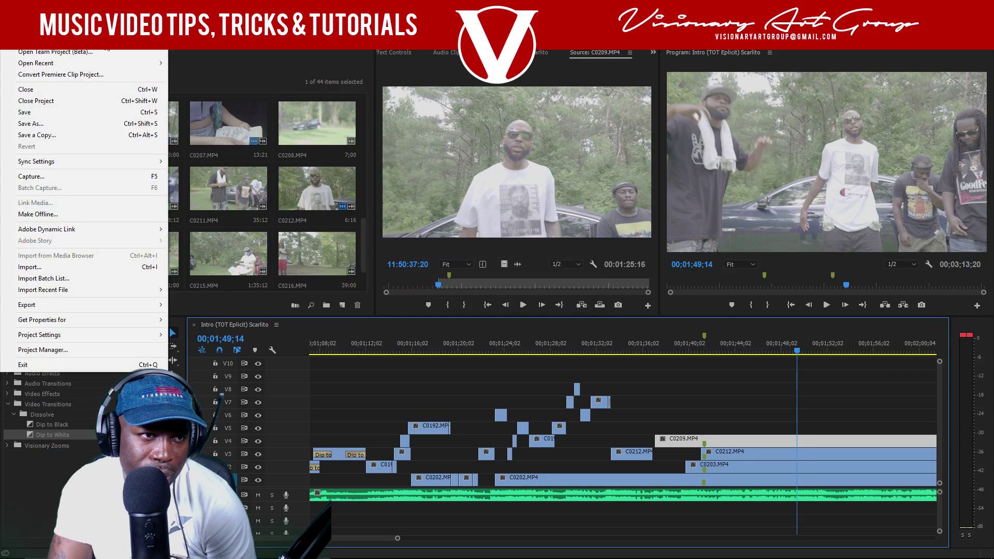
mouse_move(31, 29)
left_click(259, 29)
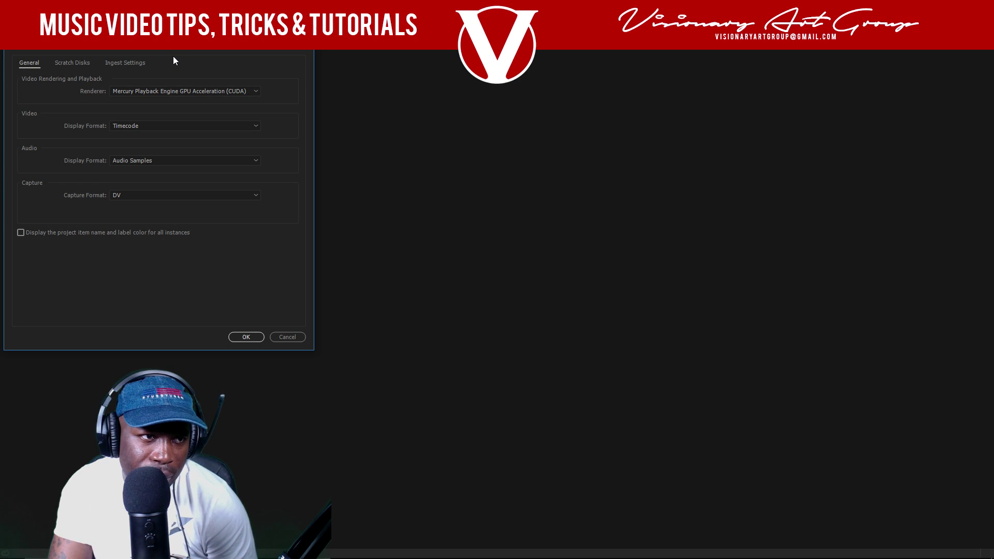
left_click(291, 338)
left_click(7, 16)
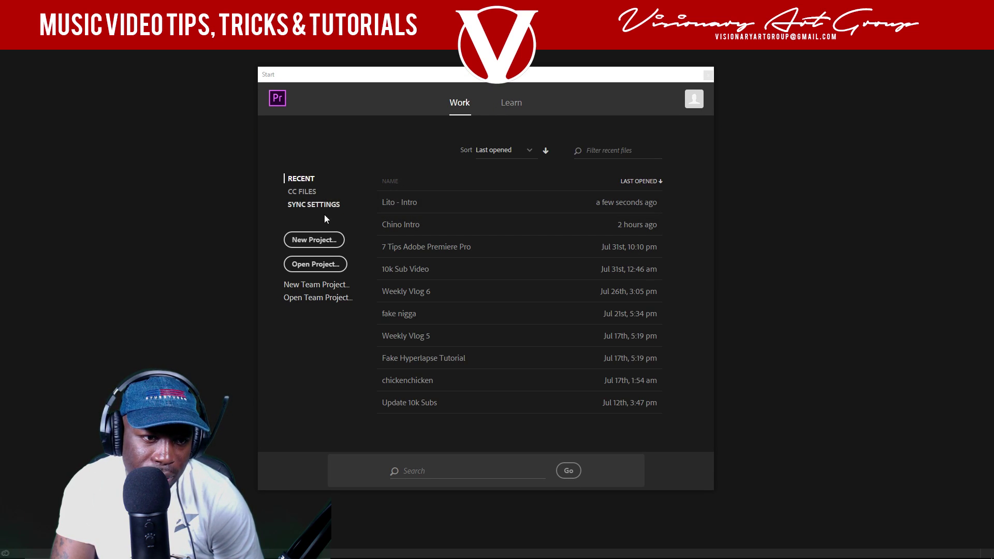
- Begin a new project from the start screen and open its ingest settings
left_click(316, 243)
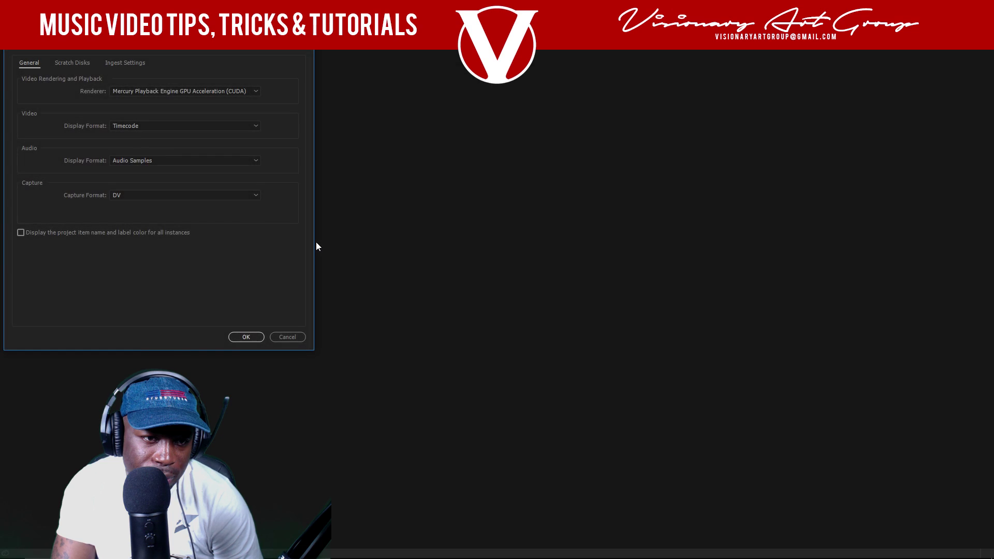
left_click(72, 63)
left_click(125, 65)
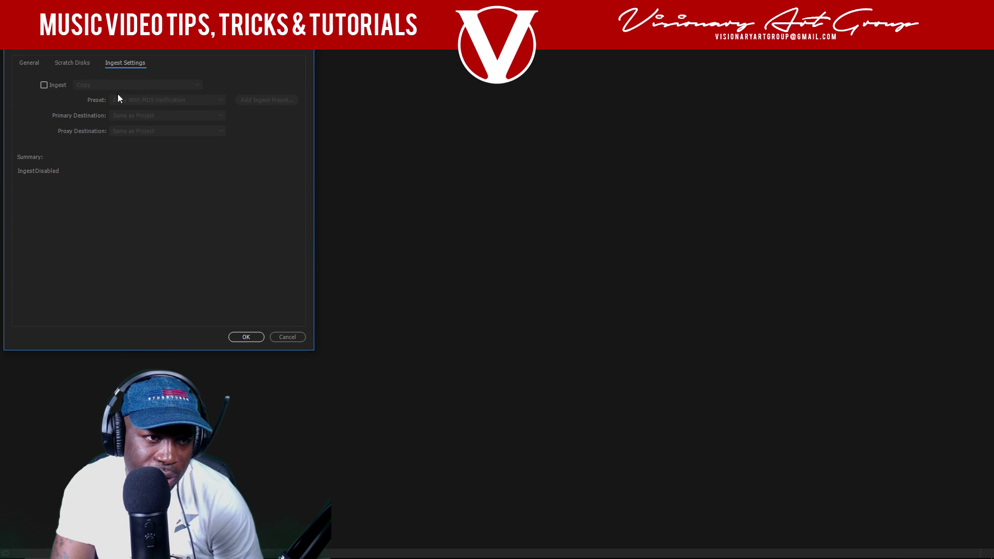
left_click_drag(145, 11, 421, 132)
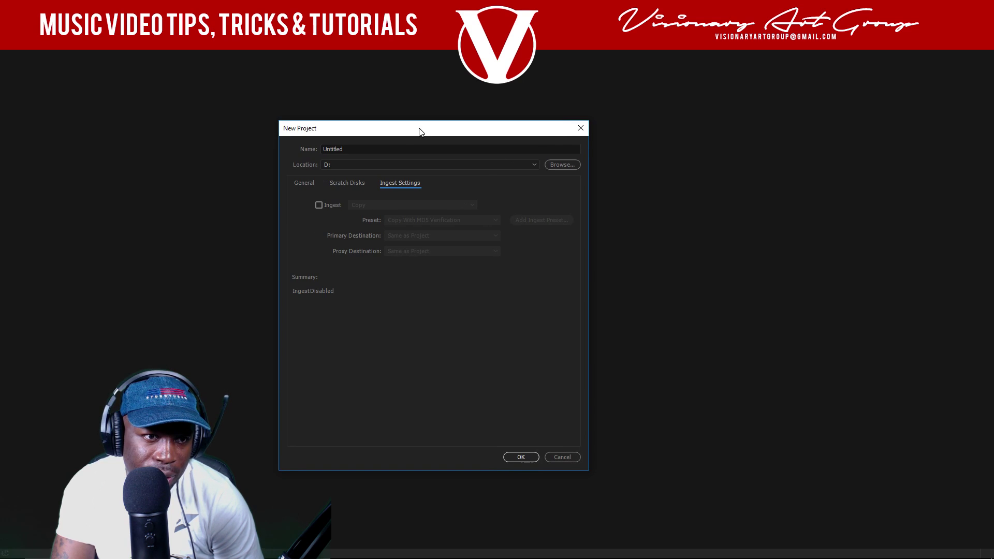
- Enable ingest in the new project, look through the available ingest modes and presets, and turn ingest off again
left_click(320, 204)
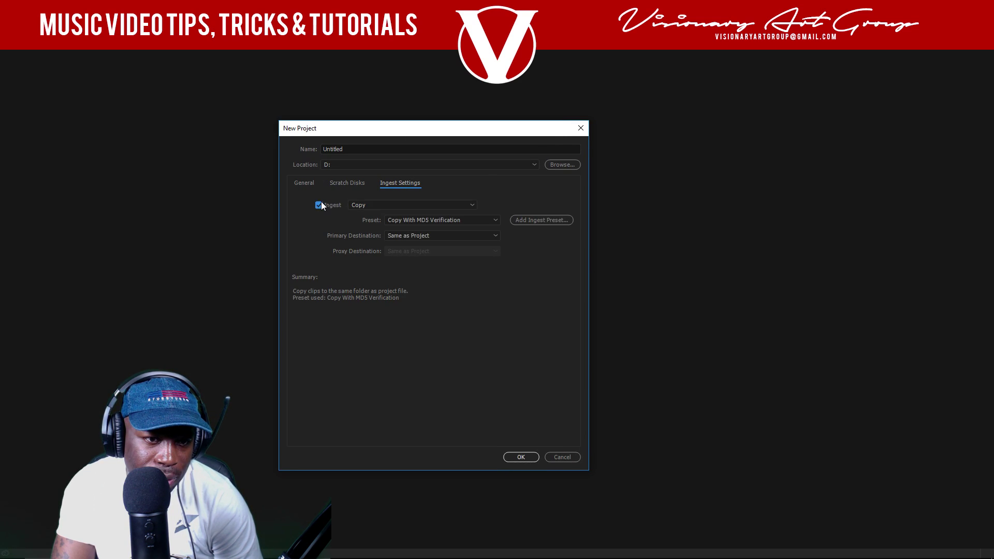
left_click(474, 220)
left_click(492, 208)
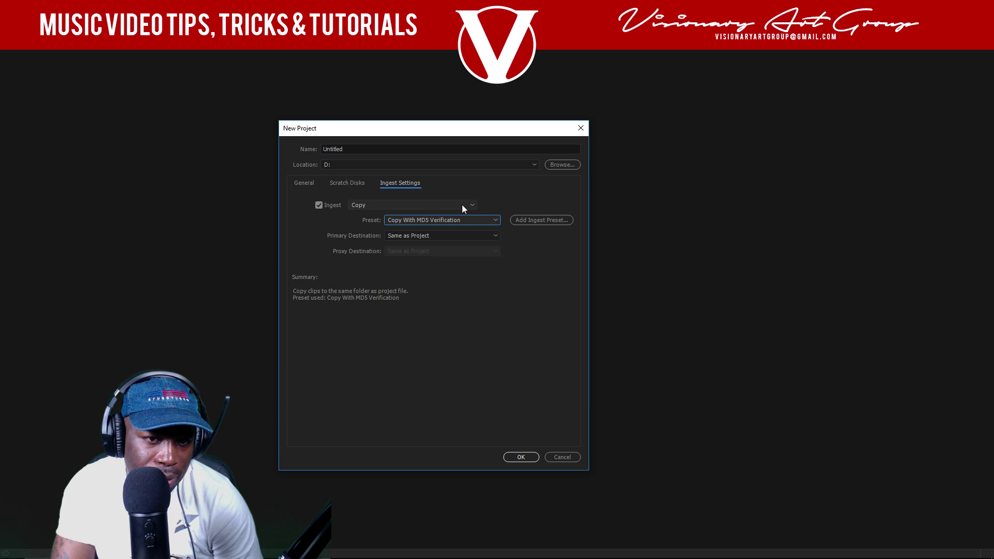
left_click(459, 204)
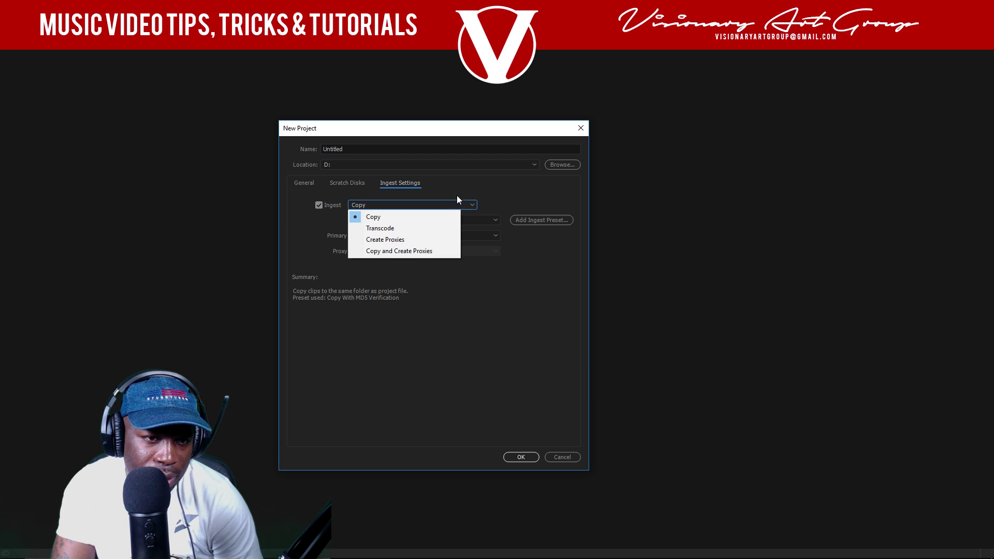
left_click(355, 205)
left_click(320, 204)
left_click(320, 203)
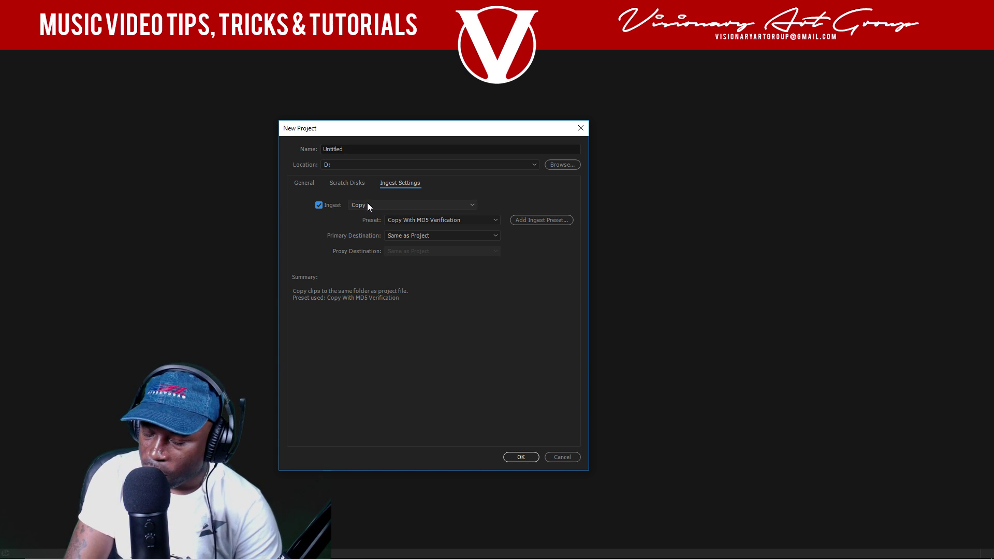
left_click(317, 206)
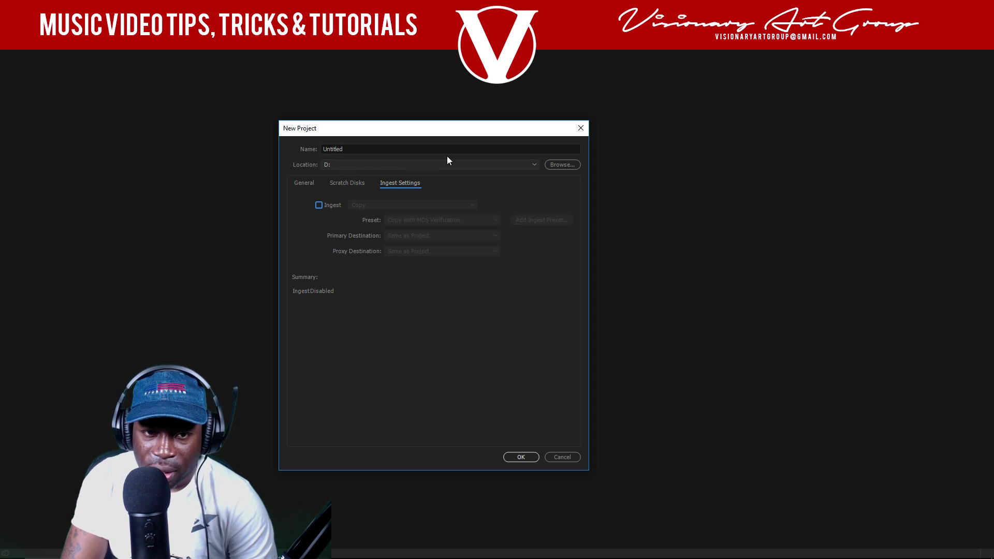
- Enable ingest with Create Proxies, keeping the 1024x540 GoPro CineForm preset and the Same as Project proxy destination
left_click(319, 205)
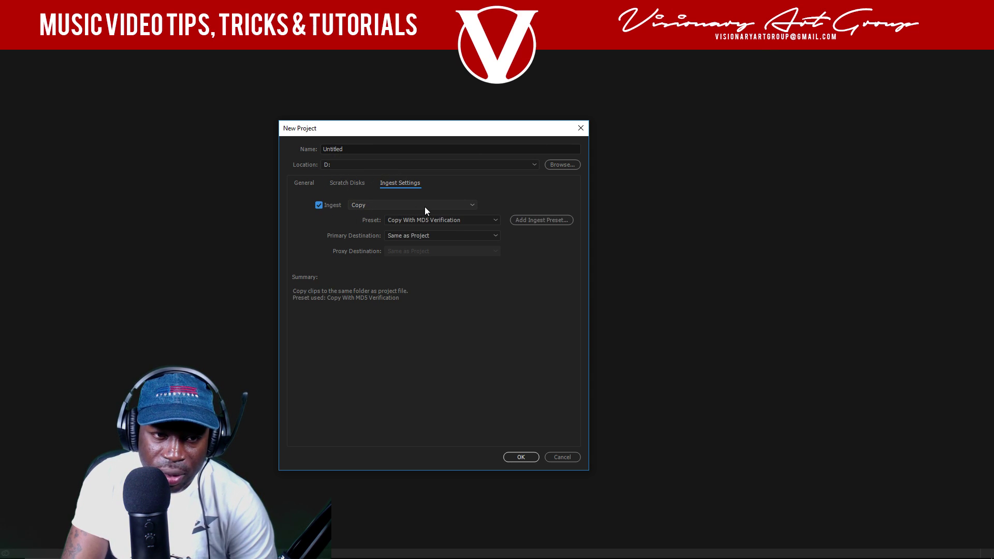
left_click(422, 205)
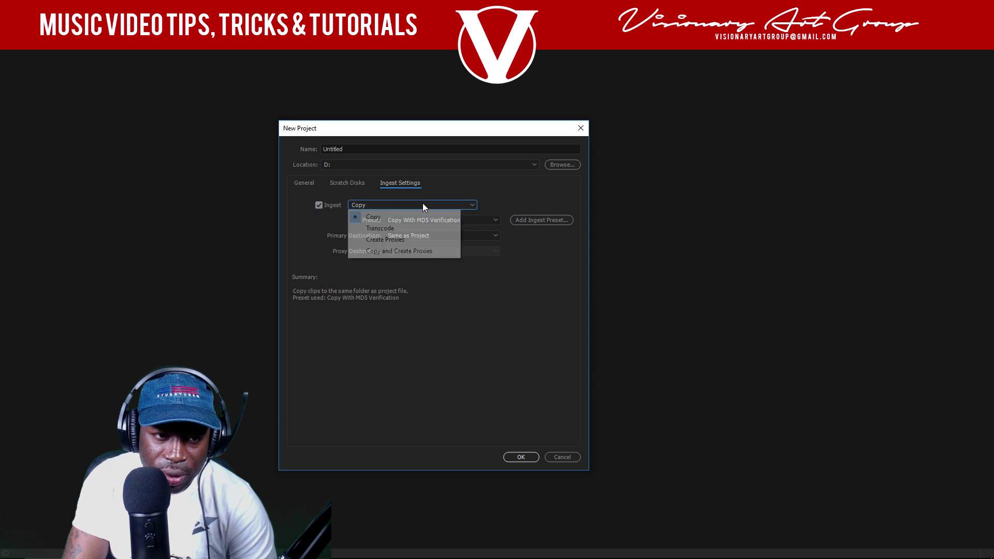
left_click(399, 238)
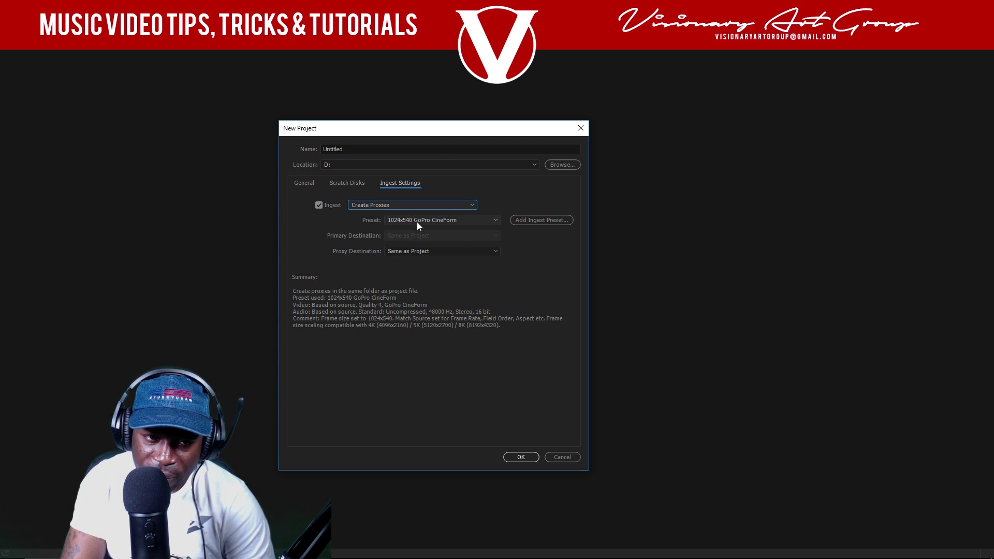
left_click(417, 221)
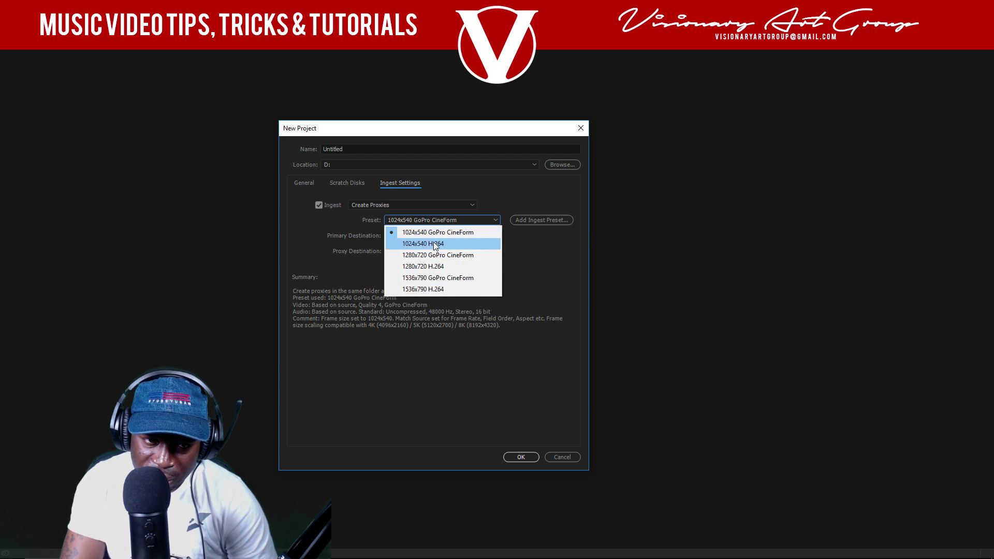
left_click(529, 288)
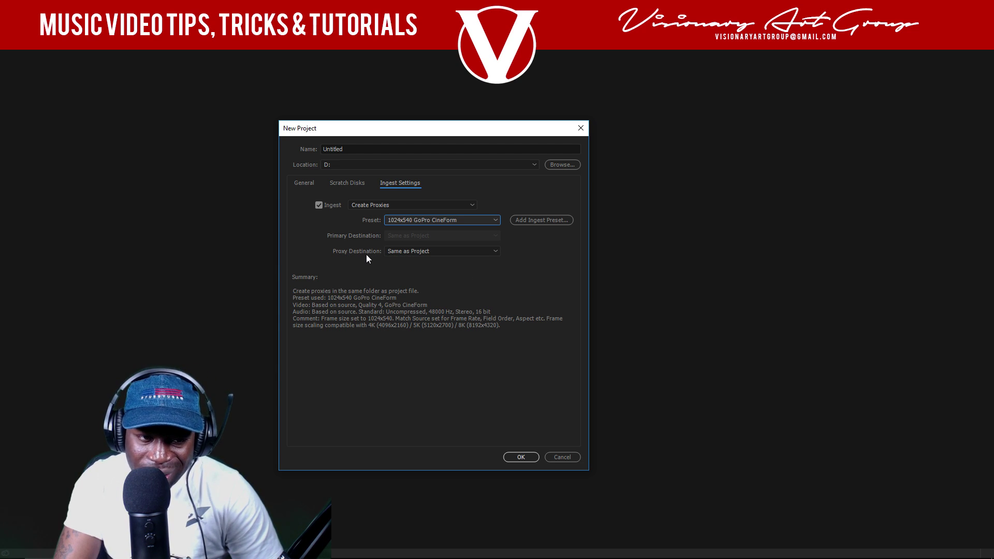
left_click(403, 250)
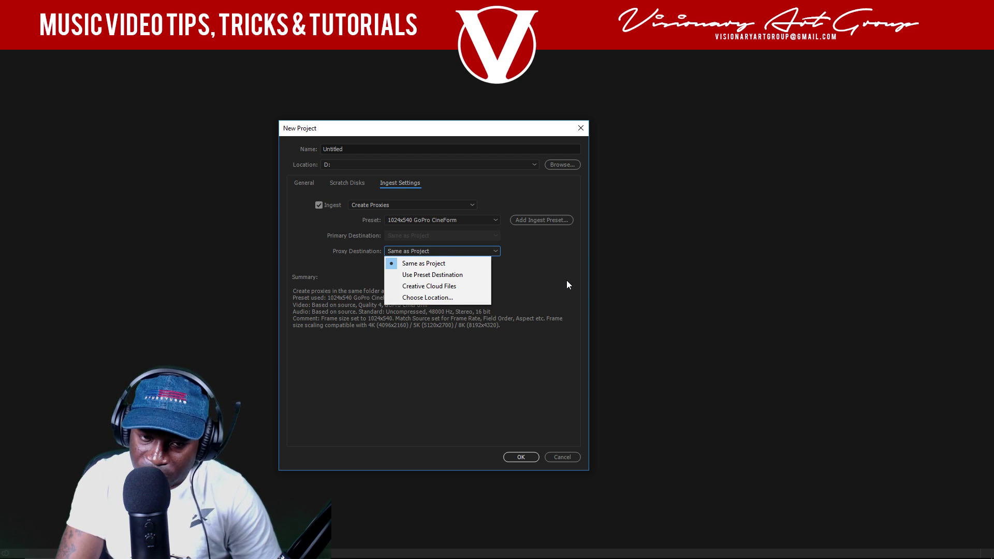
left_click(461, 265)
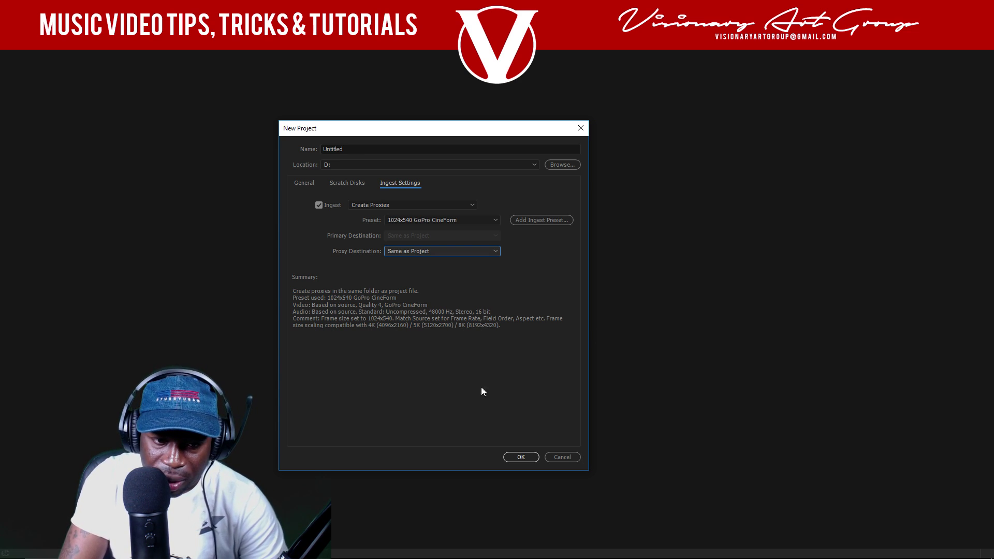
- Cancel the new project and reopen the recent project Lito - Intro
left_click(564, 457)
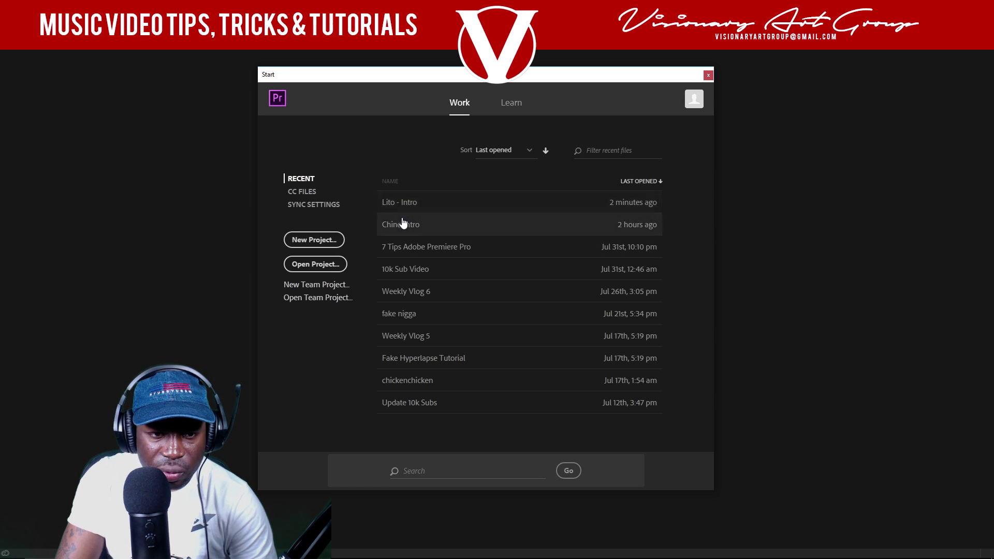
left_click(406, 205)
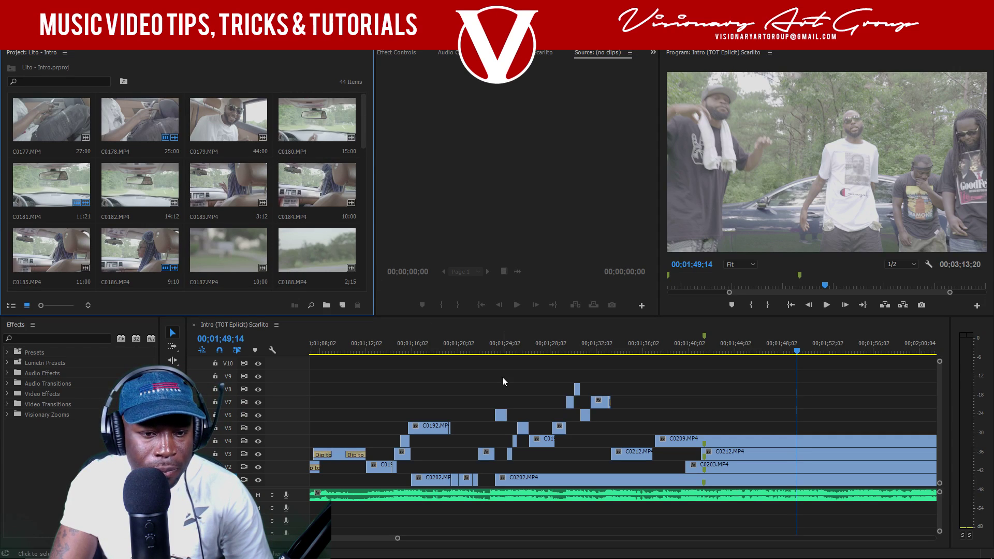
- Play the sequence from about 00;01;31 and extend the end of the C0212.MP4 clip on V3 to the start of C0209.MP4
left_click(585, 352)
key("space")
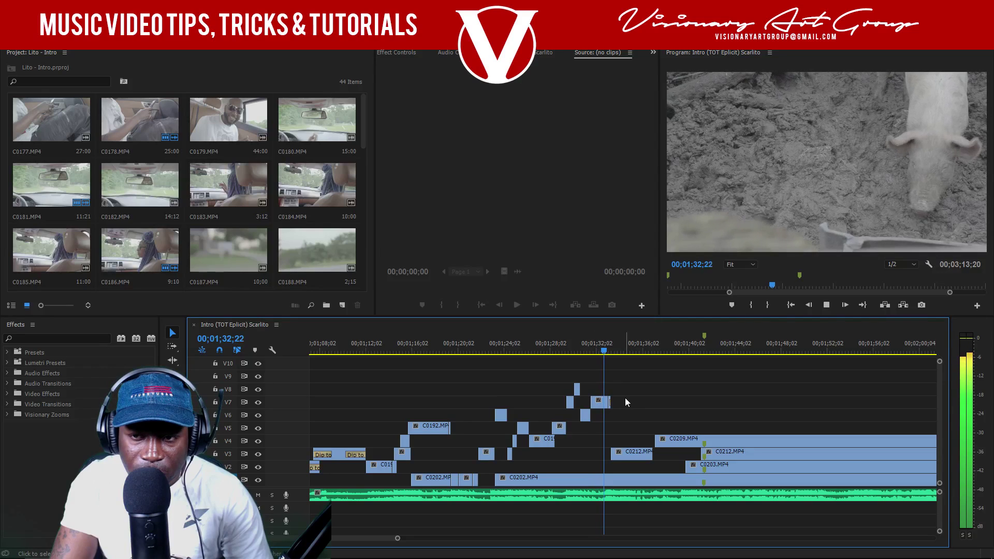
key("space")
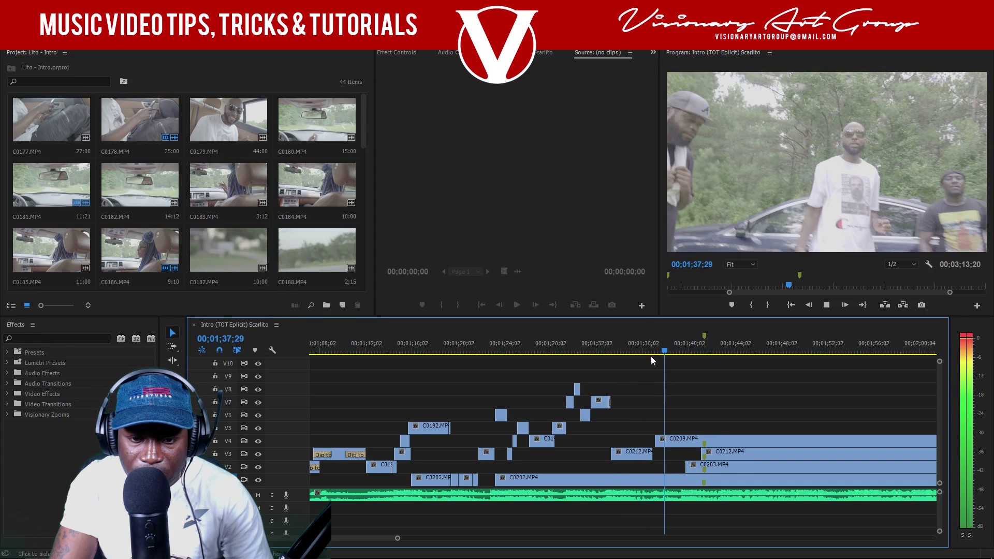
key("space")
left_click_drag(653, 454, 656, 455)
- Play the cut from C0212.MP4 to C0209.MP4 starting at 00;01;36;25 and save the project
left_click(652, 351)
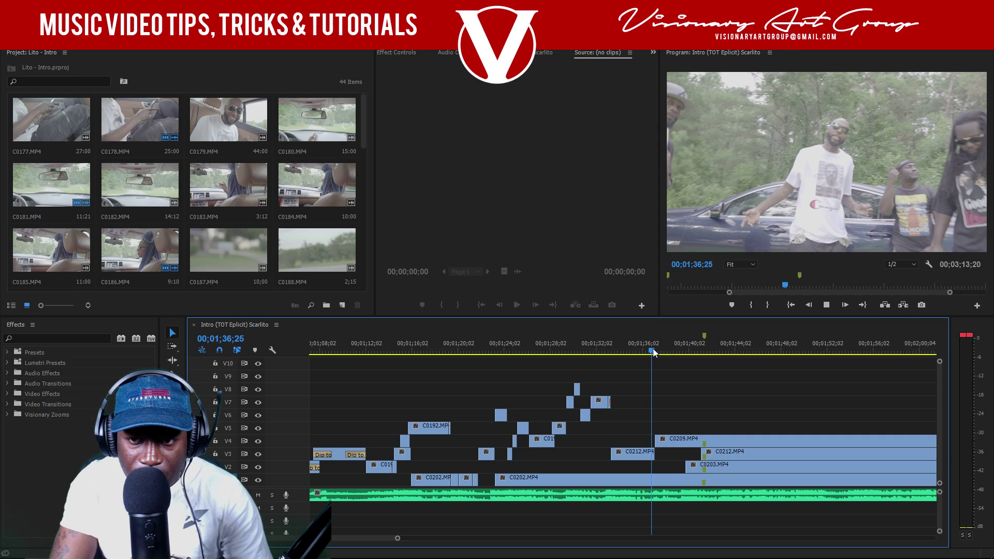
key("space")
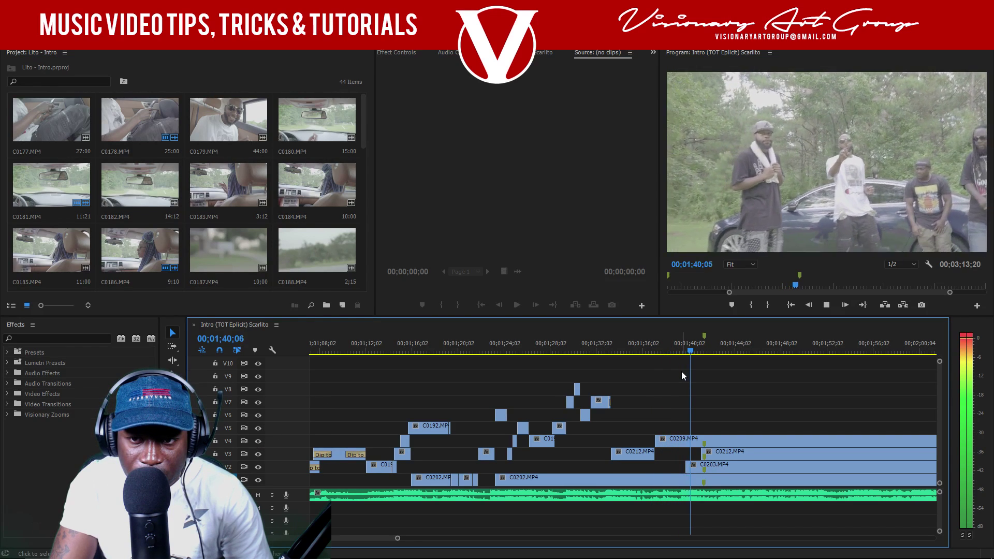
key("space")
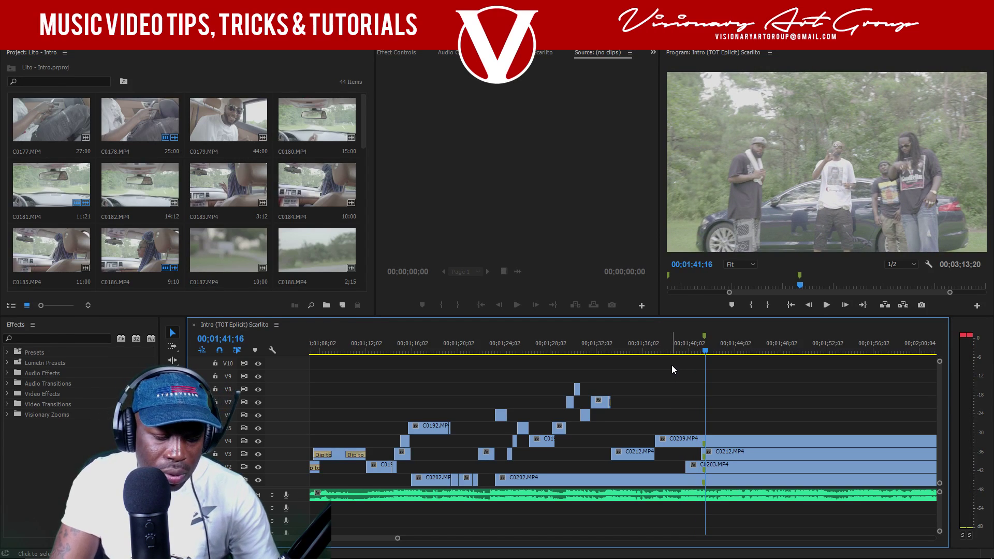
key("ctrl+s")
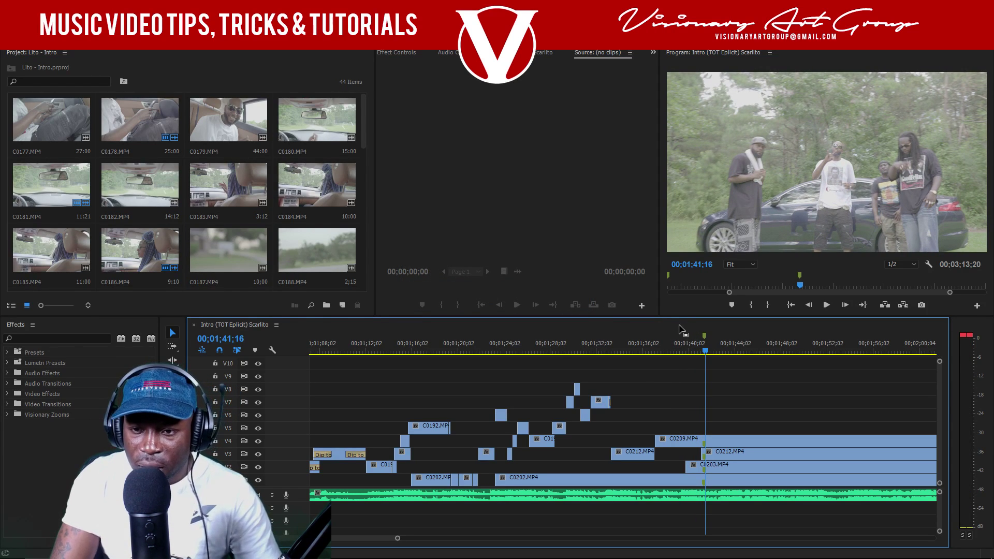
- Continue playback from 00;01;41;16, rewind to replay the cut into C0209.MP4, return to 00;01;35;09, and save the project
key("space")
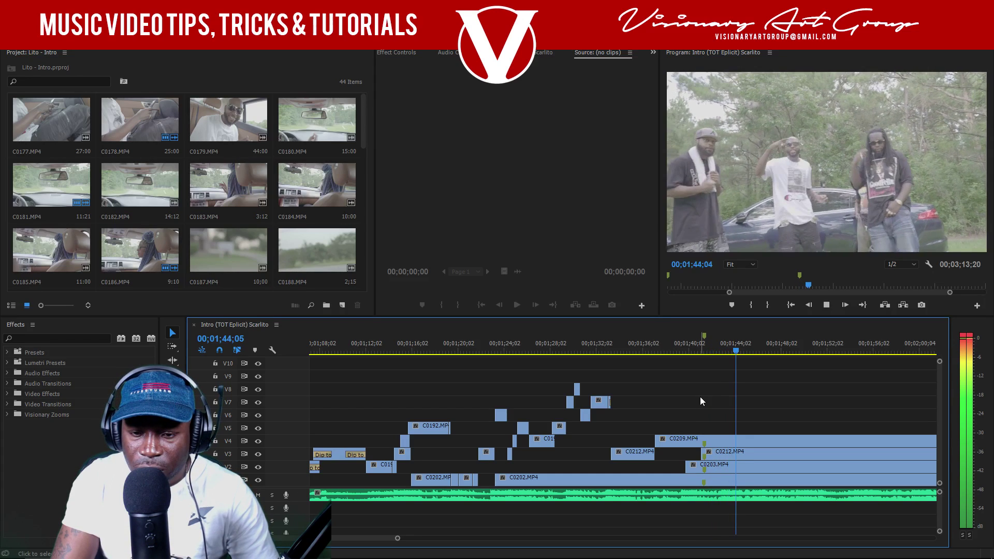
key("j")
key("j")
key("j")
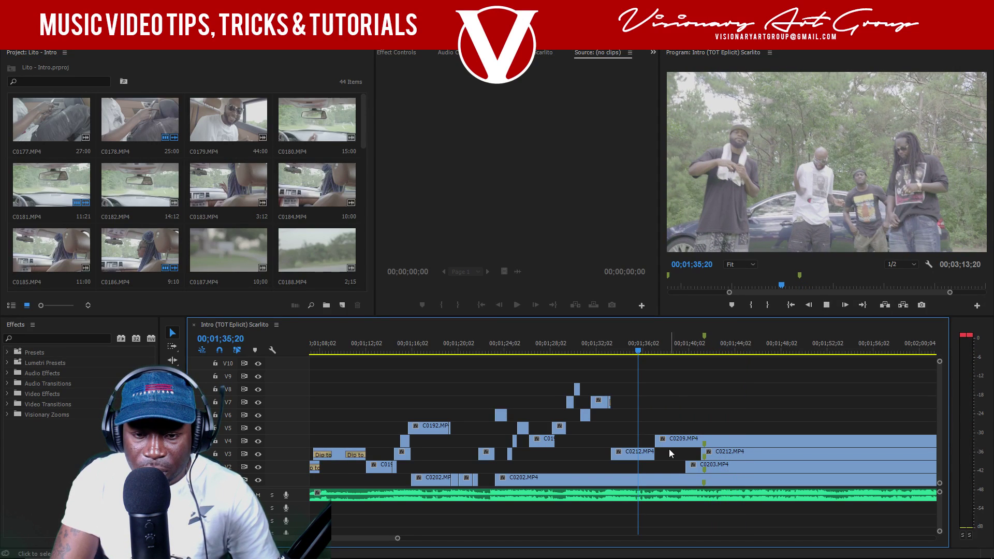
key("l")
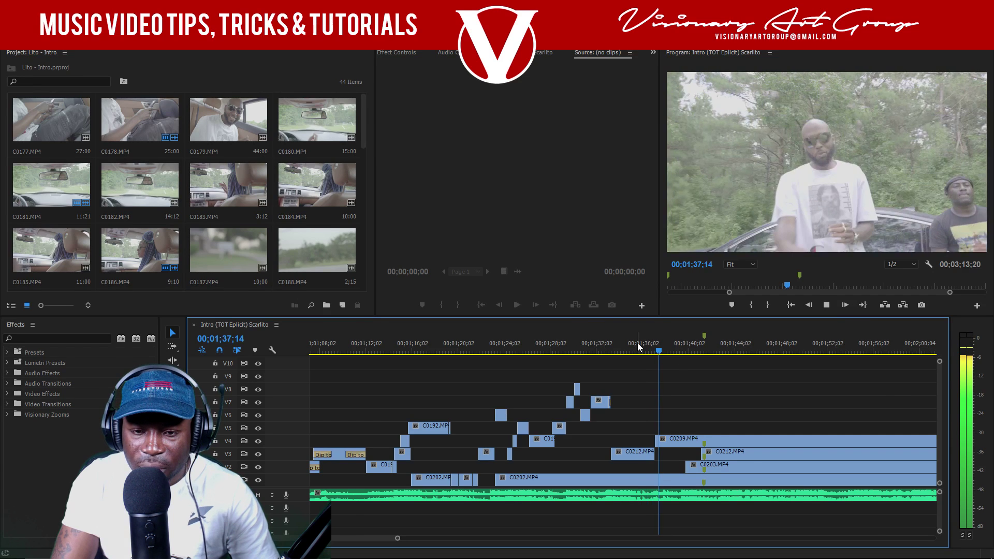
left_click(633, 344)
key("ctrl+s")
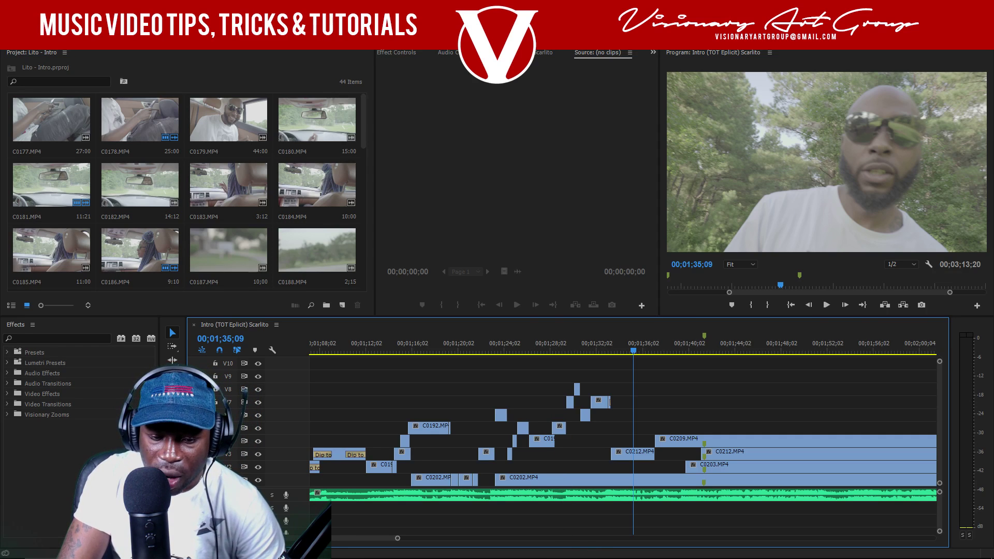
- Play the cut from C0212.MP4 into C0209.MP4, stop at about 00;01;37;28, and save the project
left_click(623, 552)
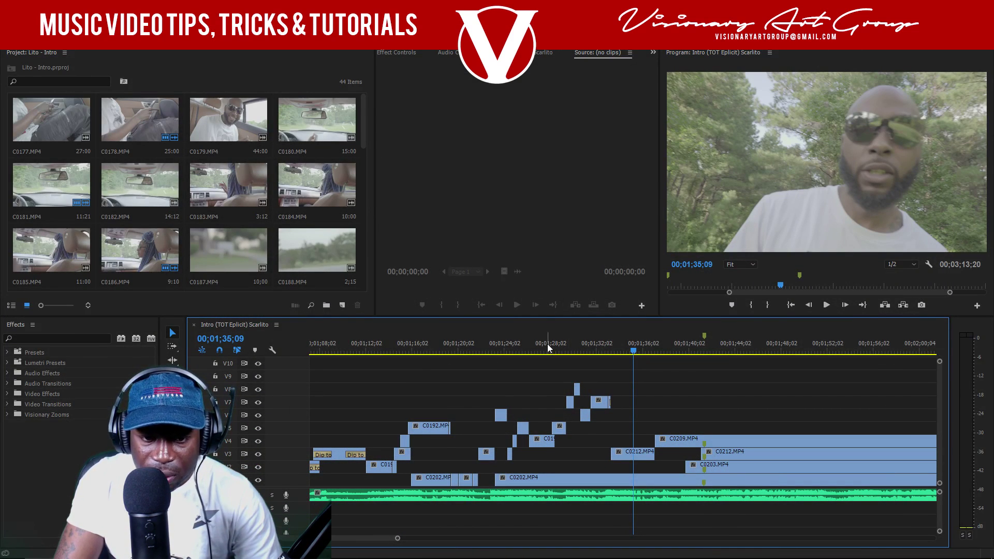
left_click(581, 348)
key("space")
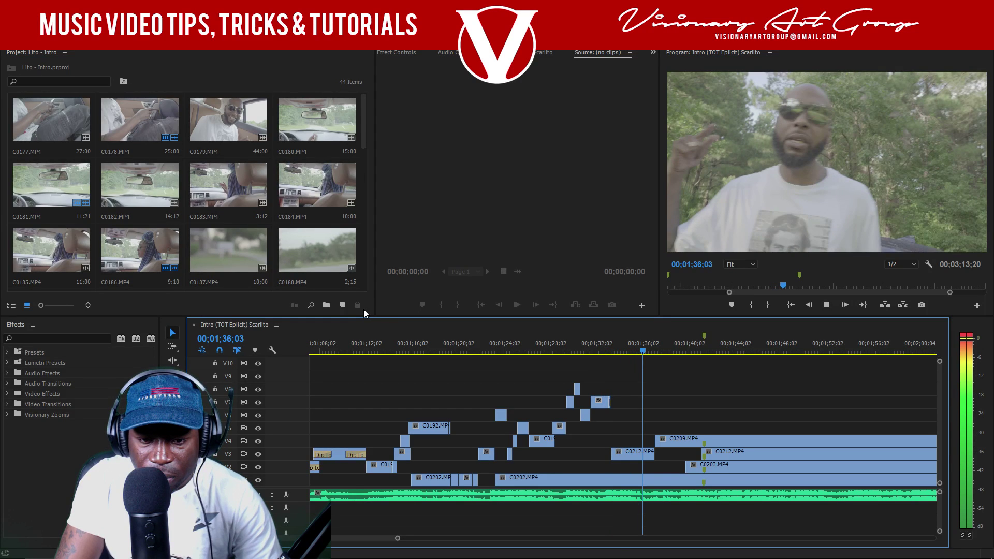
key("ctrl+s")
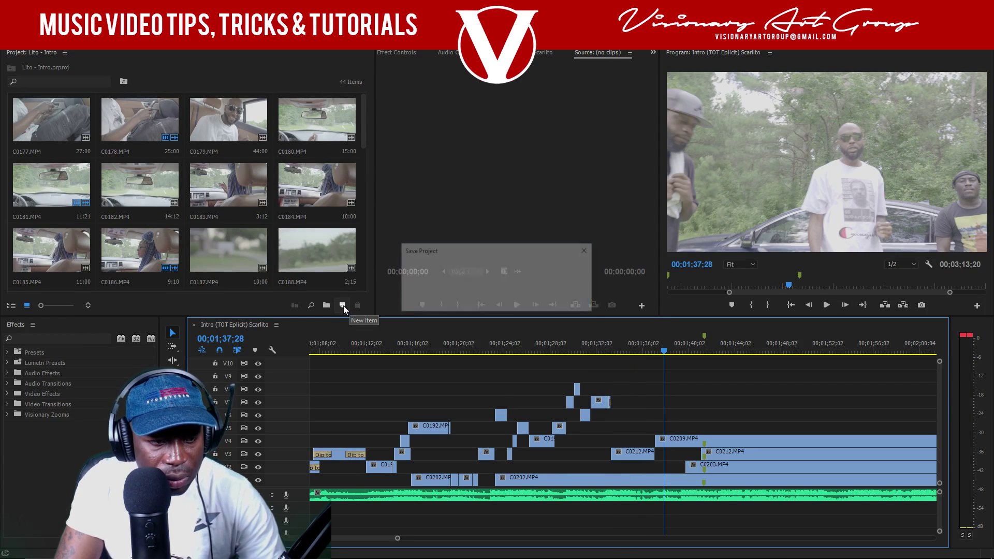
- Mark C0198.MP4 from 11:40:42:09 to about 11:40:46:02 and place its video on V5 at the start of C0209.MP4
scroll(194, 197, "down", 1)
scroll(195, 199, "down", 3)
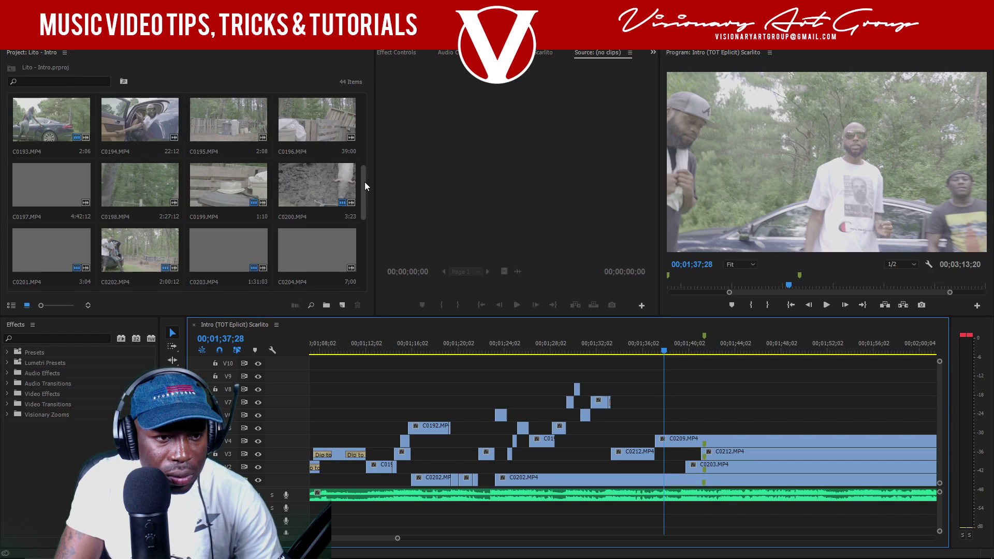
double_click(140, 185)
left_click(579, 286)
left_click_drag(579, 285, 488, 286)
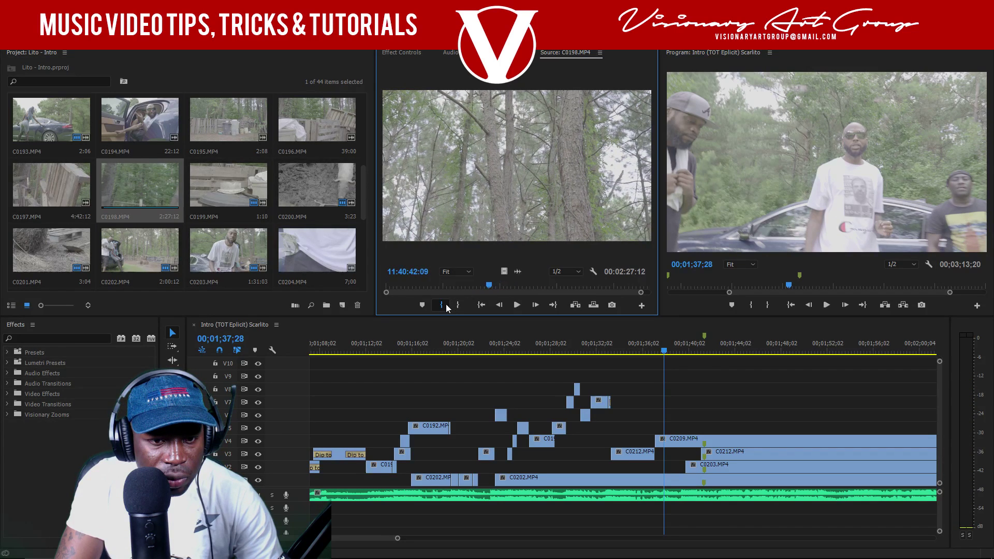
left_click(446, 303)
key("space")
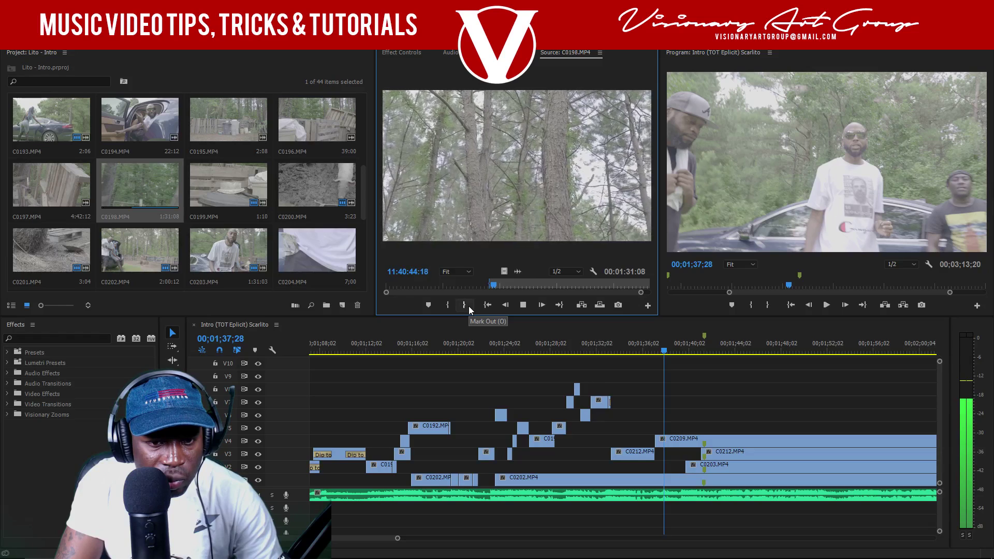
left_click(464, 305)
left_click_drag(504, 271, 648, 400)
- Play the transition from C0212.MP4 into the C0198.MP4 clip on V5 and select the C0198.MP4 clip
left_click(642, 352)
key("space")
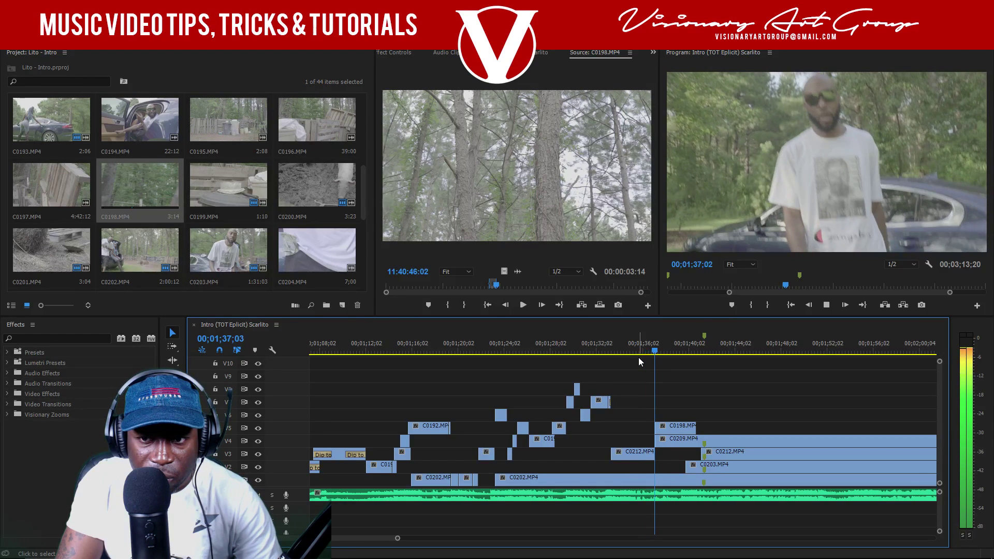
key("space")
right_click(674, 431)
left_click(695, 439)
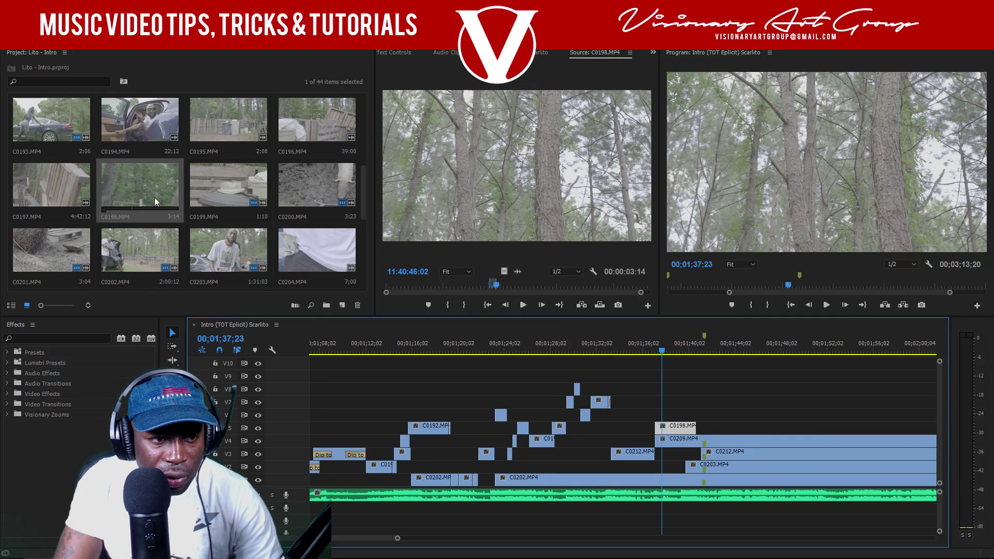
- Check the Interpret Footage settings of the source clip C0198.MP4
right_click(140, 196)
mouse_move(202, 193)
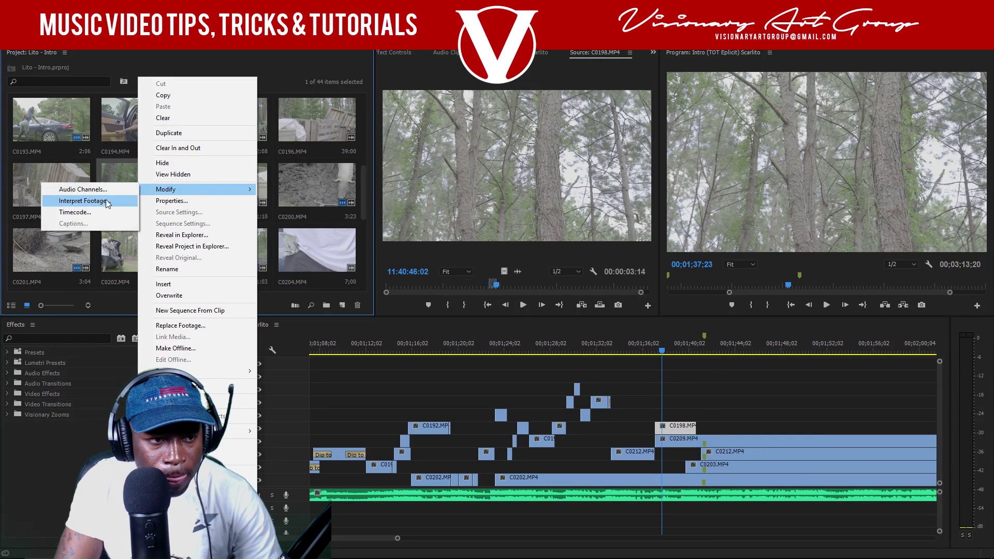
left_click(101, 200)
key("Return")
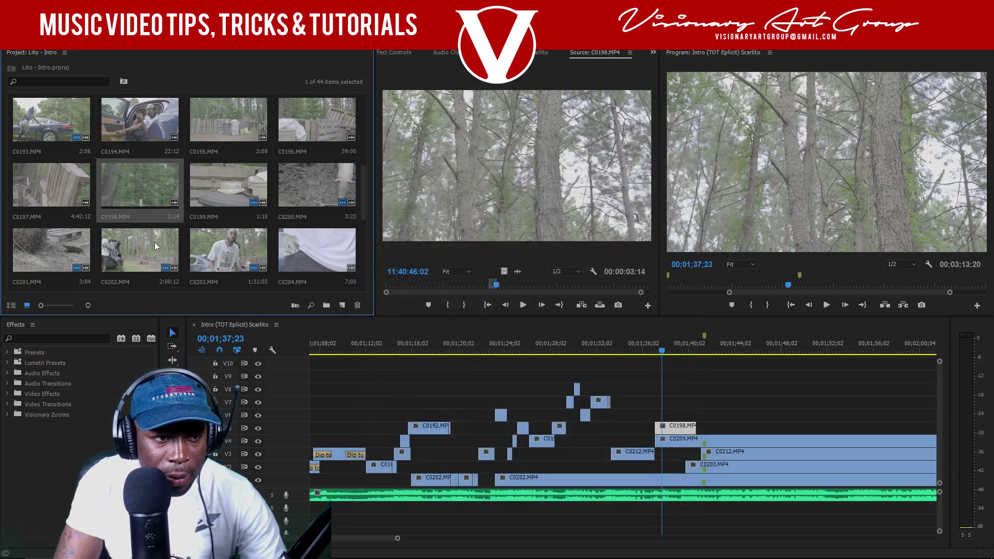
- Duplicate C0198.MP4 in the project bin and modify the duplicate's frame rate interpretation
right_click(152, 199)
left_click(201, 132)
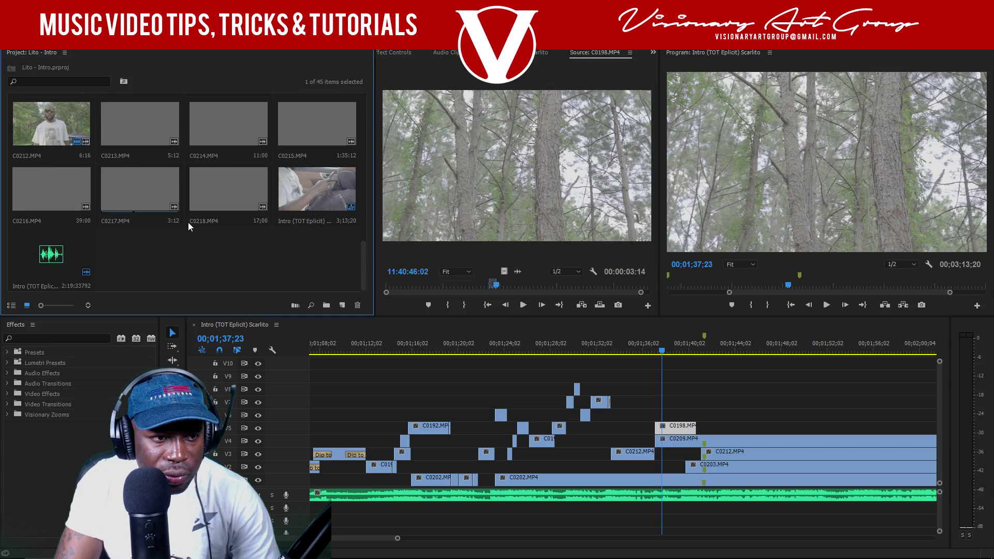
scroll(201, 227, "up", 5)
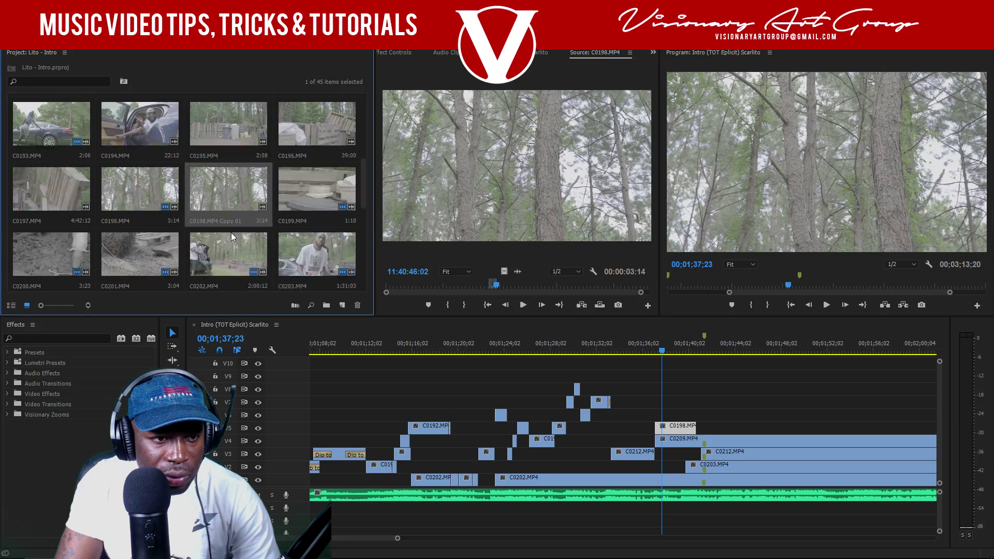
right_click(219, 195)
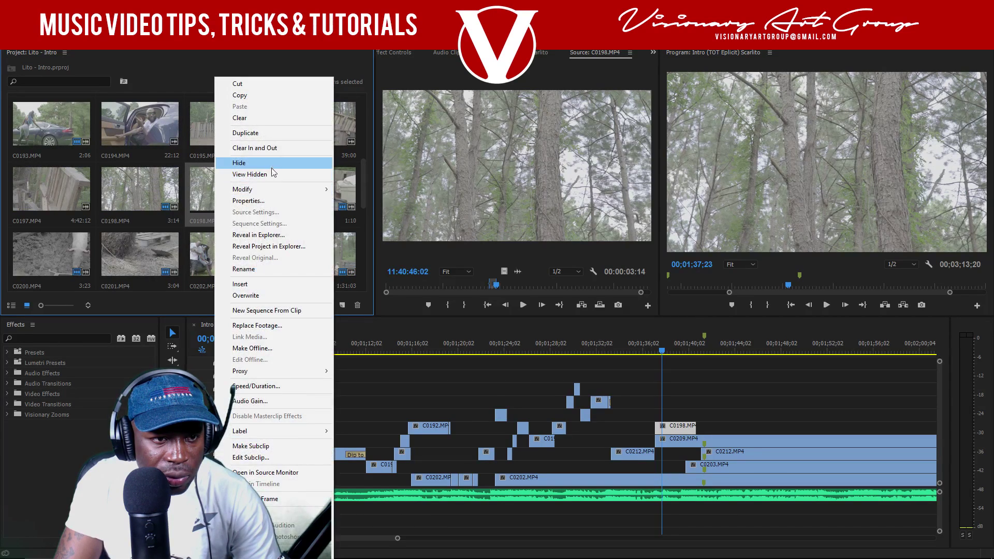
mouse_move(279, 190)
left_click(177, 201)
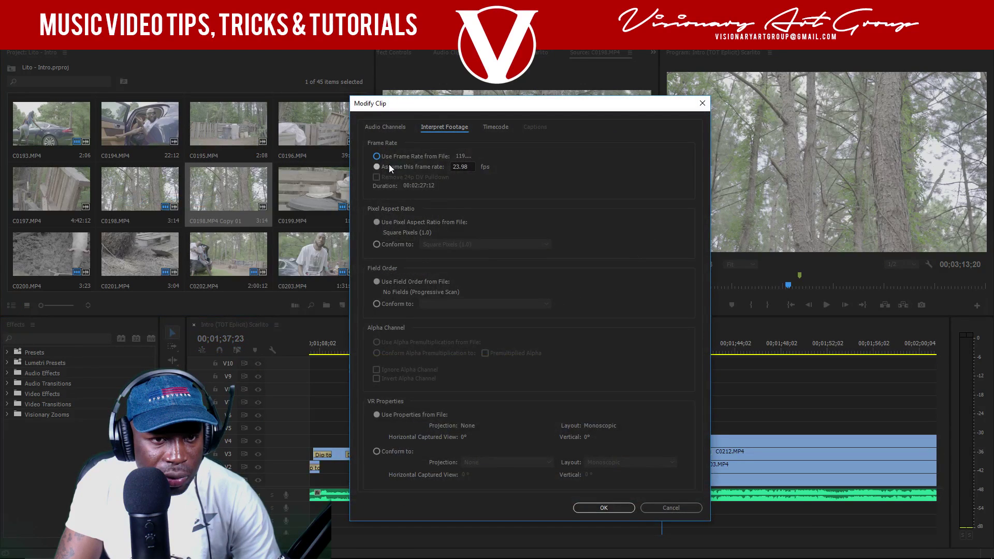
left_click(611, 507)
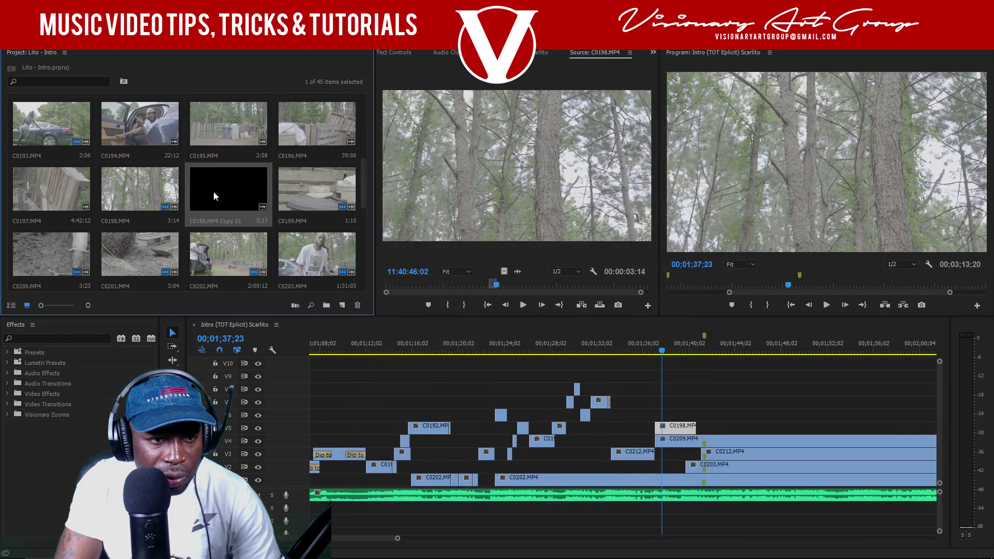
- Mark C0198.MP4 Copy 01 from about 11:40:41:24 to 11:40:44:12 and place its video on V6 above the C0198.MP4 clip
double_click(229, 188)
left_click_drag(515, 286, 507, 286)
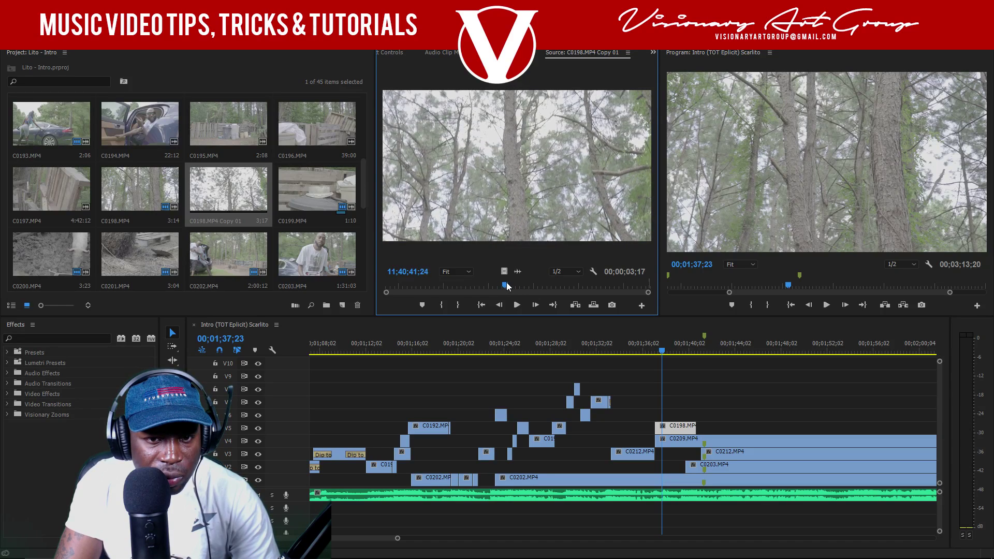
left_click(440, 305)
key("space")
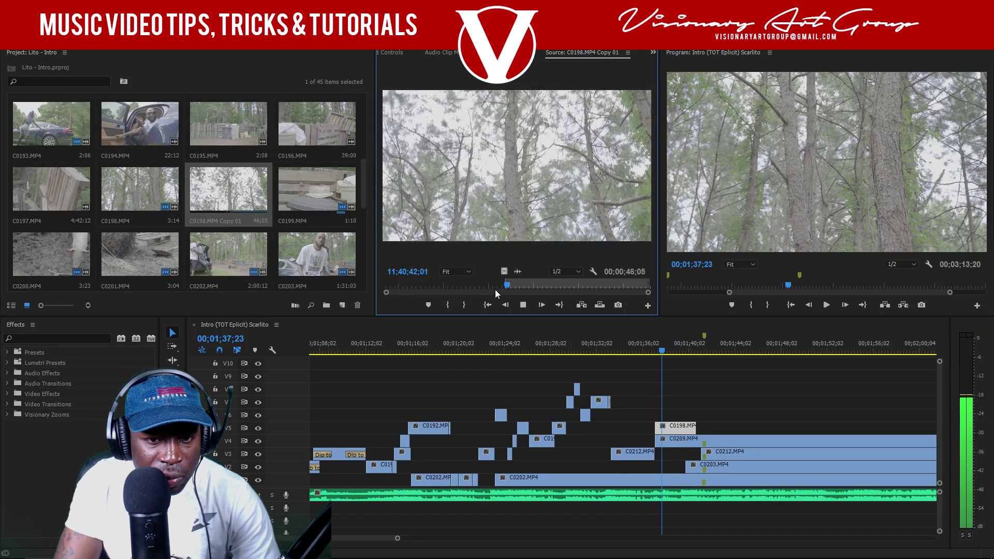
key("space")
left_click(464, 305)
left_click_drag(504, 271, 679, 414)
- Shift the C0198.MP4 Copy 01 clip on V6 earlier to start at about 00;01;37;13, playing the sequence to check its timing
left_click(643, 348)
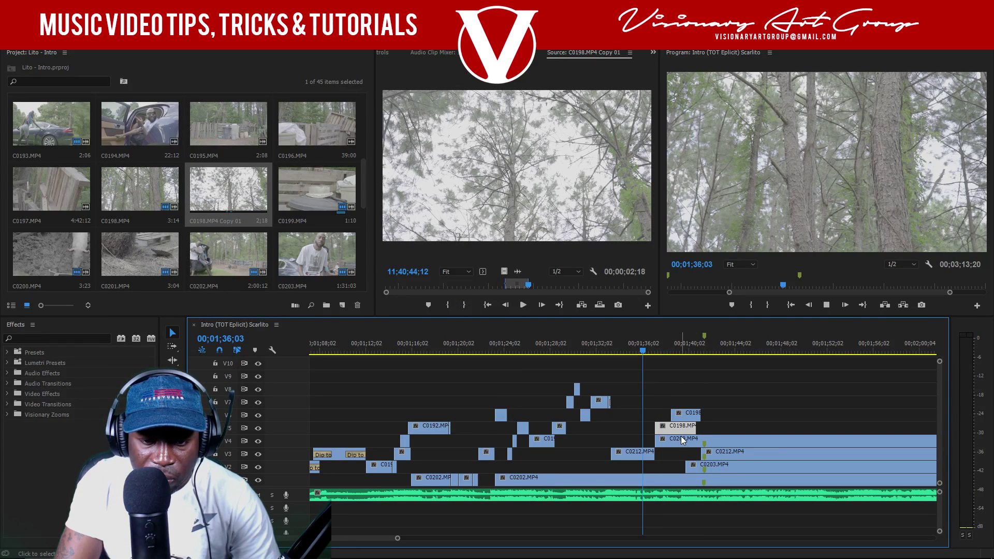
key("space")
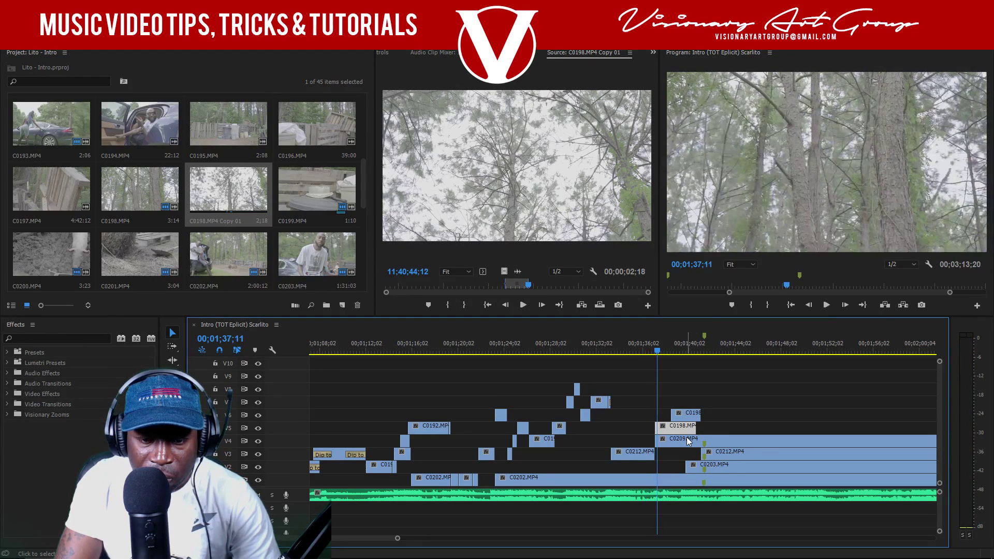
left_click_drag(686, 416, 673, 416)
key("space")
key("space")
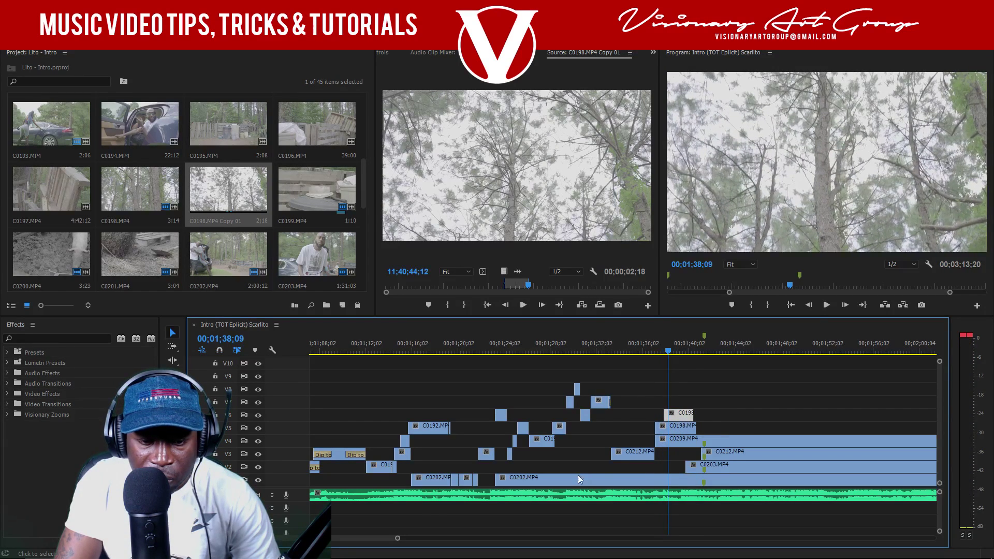
left_click_drag(398, 538, 344, 539)
left_click_drag(581, 357, 597, 356)
left_click_drag(642, 416, 632, 412)
key("space")
key("space")
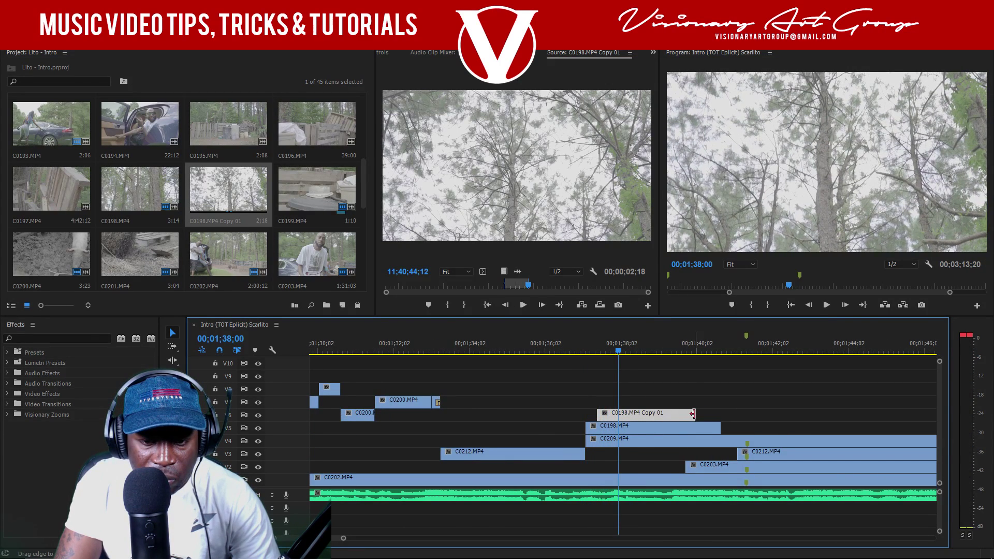
- Shorten the end of the C0198.MP4 Copy 01 clip on V6 and increase its playback speed
right_click(620, 414)
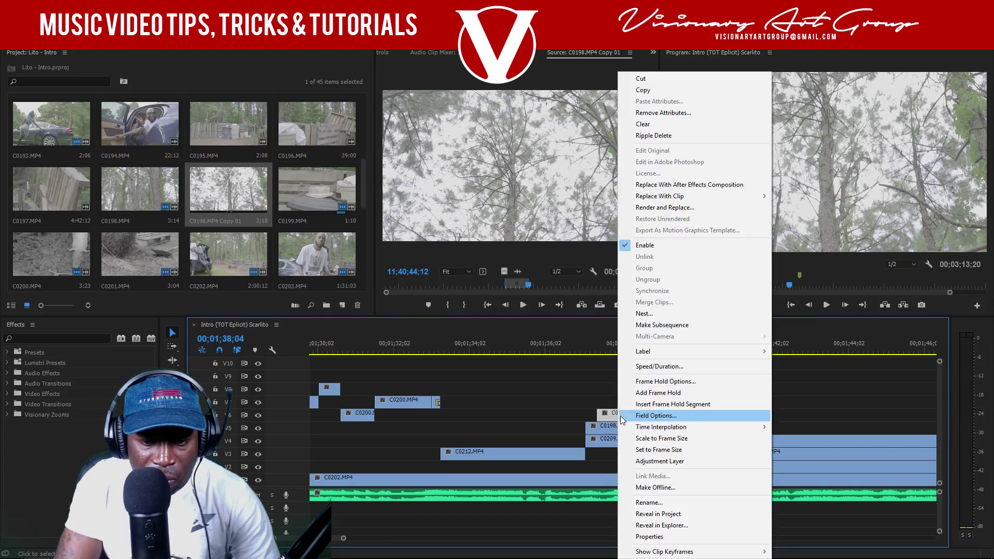
left_click(659, 366)
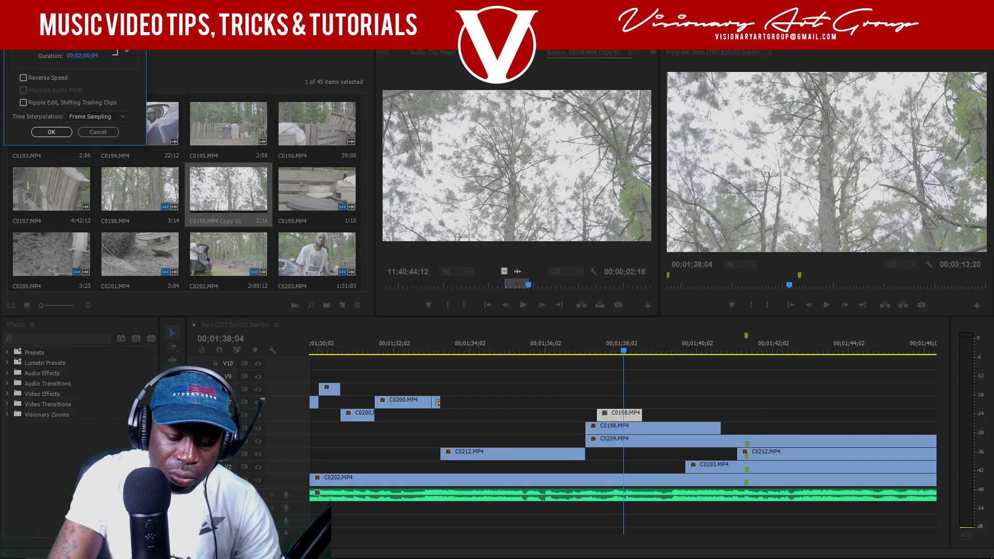
key("Return")
- Trim the start of the C0198.MP4 Copy 01 clip on V6 to about 00;01;37;18 and play the change
left_click(592, 353)
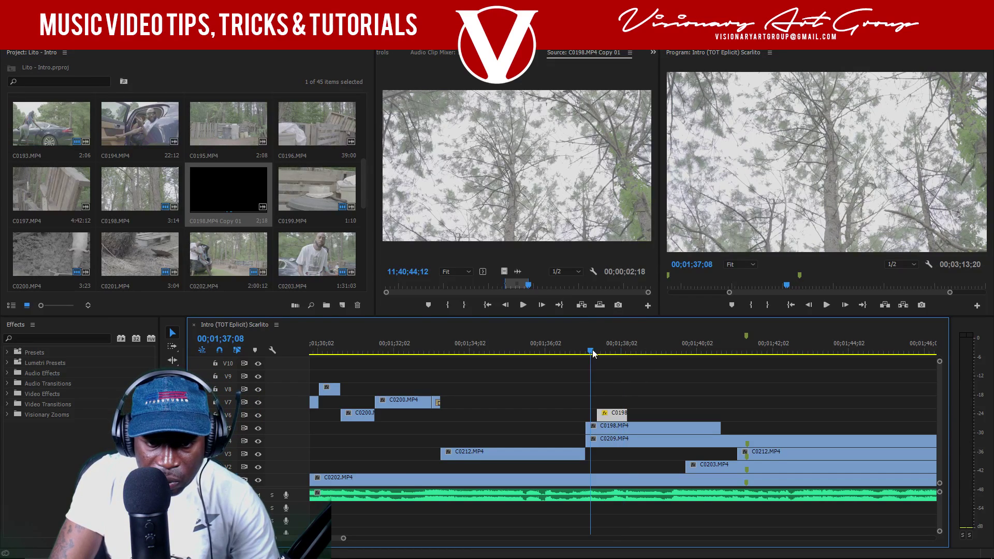
left_click_drag(598, 414, 604, 414)
key("space")
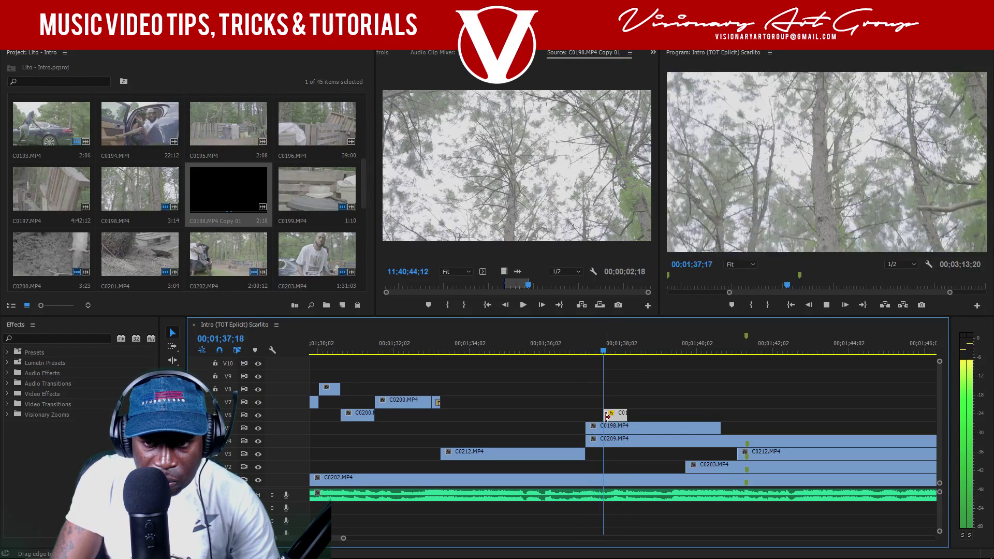
key("space")
- Trim C0198.MP4 on V5 to end where Copy 01 starts, and trim the start of C0209.MP4 to about 00;01;39;19
left_click_drag(725, 427, 681, 441)
key("space")
key("space")
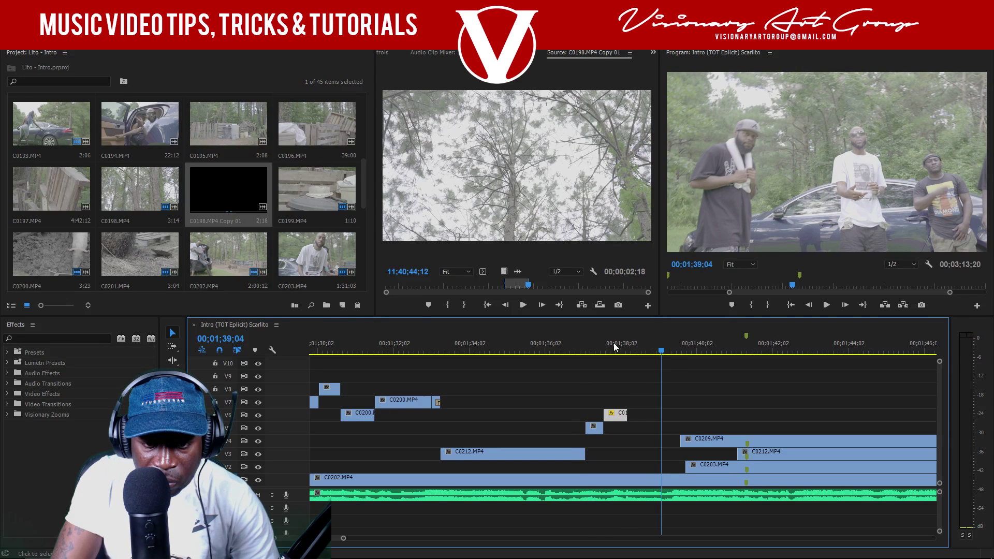
key("space")
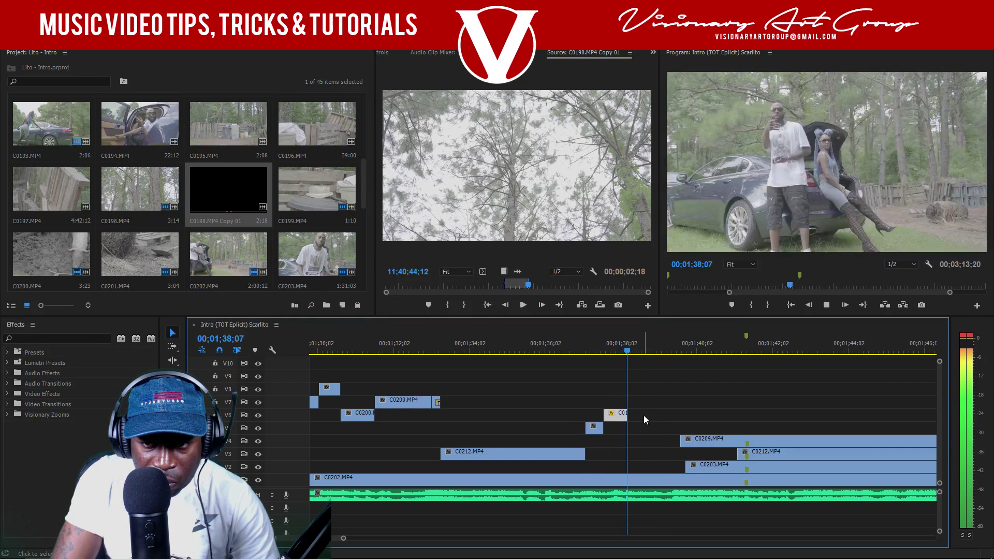
- Extend the start of the second C0212.MP4 clip on V3 back to the end of C0198.MP4 Copy 01 and play it
left_click_drag(740, 452, 628, 452)
left_click(613, 352)
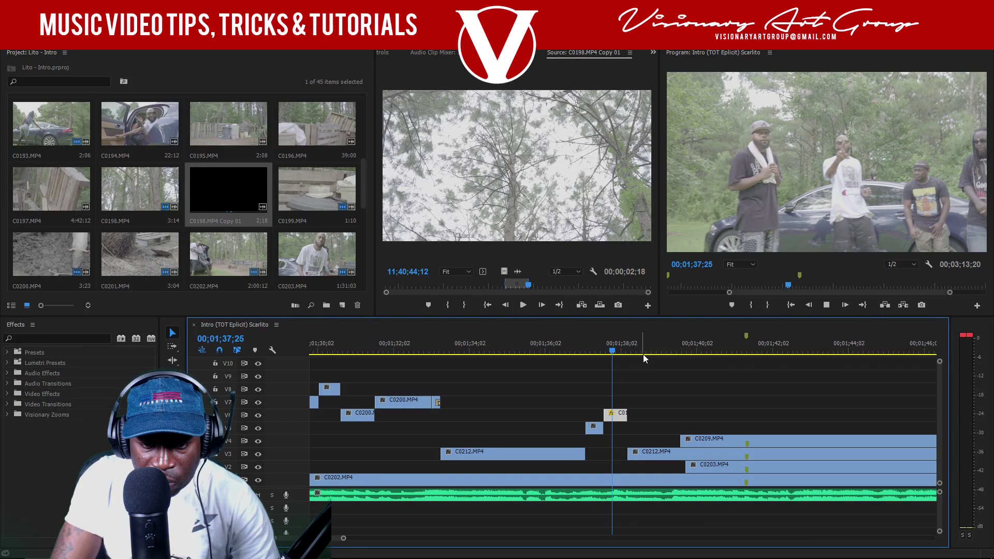
key("space")
- Trim the start of C0209.MP4 on V4 to about 00;01;45;00 while playing the C0212.MP4 performance underneath
left_click_drag(685, 442, 704, 440)
key("space")
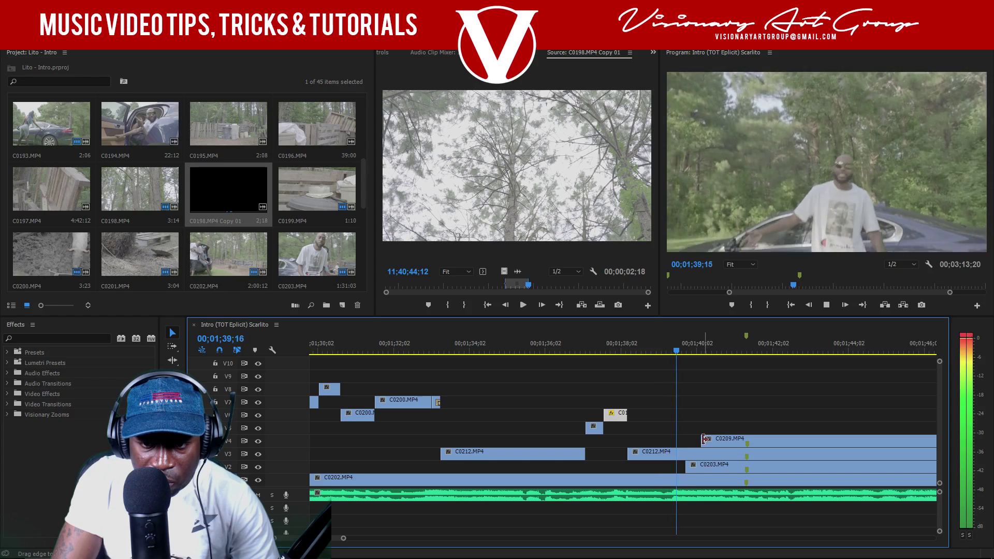
left_click_drag(704, 440, 763, 436)
key("space")
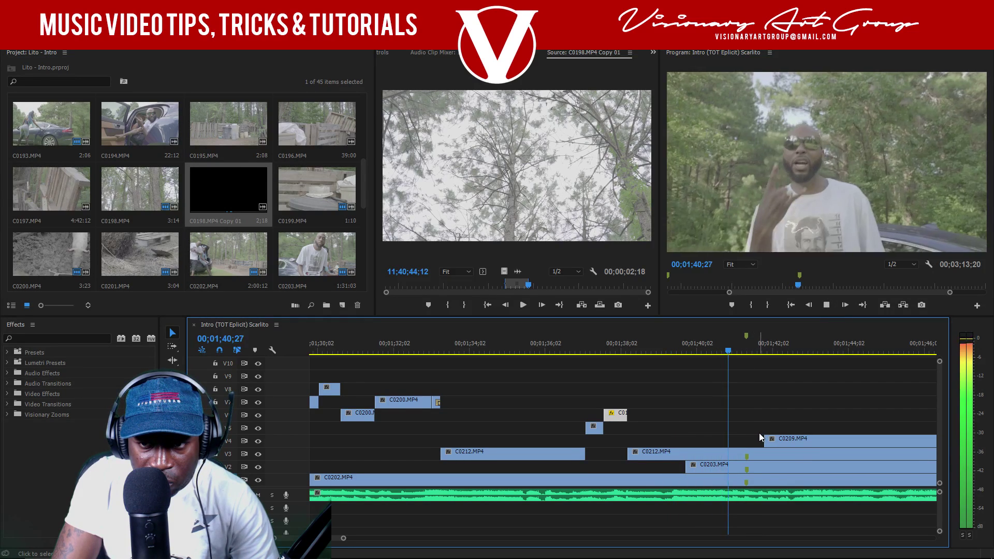
key("space")
left_click_drag(766, 441, 884, 441)
key("space")
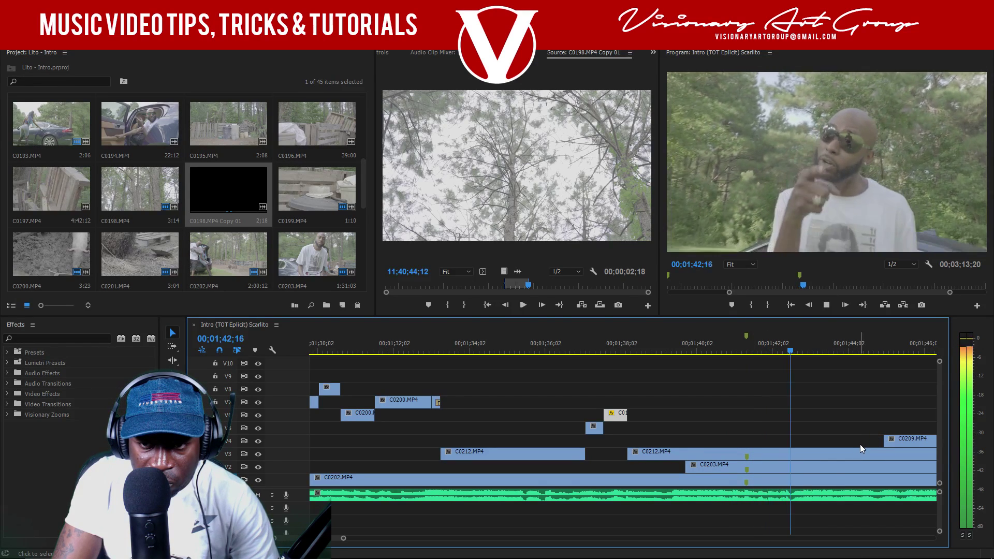
key("space")
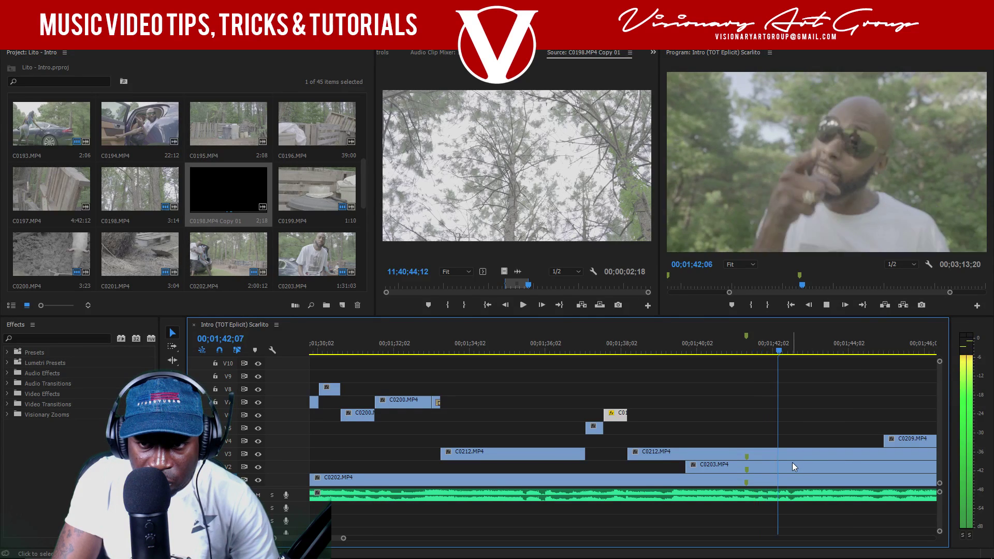
- Split the C0212.MP4 clip on V3 at about 00;01;42;07 and trim the second part's start to about 00;01;45;10
key("space")
key("c")
left_click(780, 454)
key("v")
left_click_drag(782, 454, 899, 452)
- Return to 00;01;37;18, save the project, and play the edited section
left_click(604, 348)
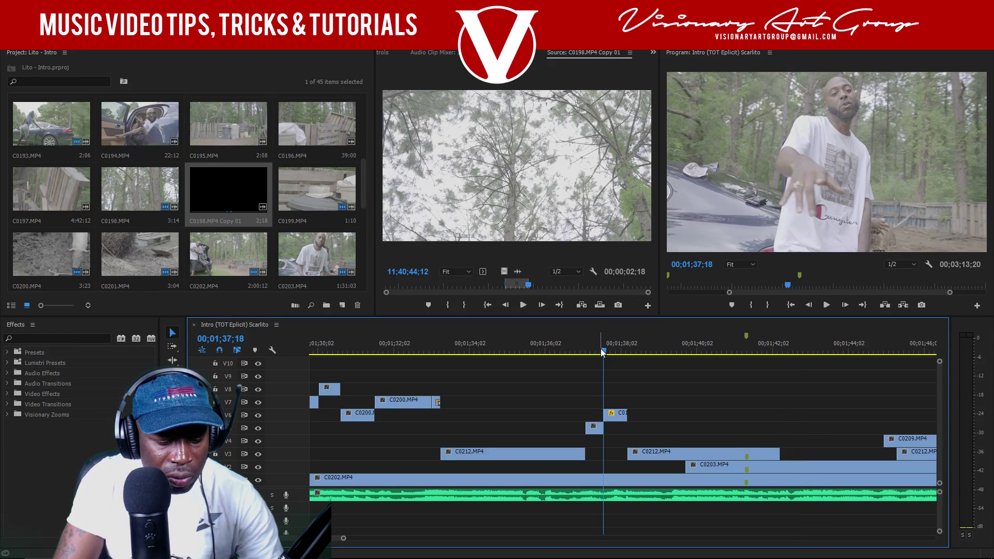
key("ctrl+s")
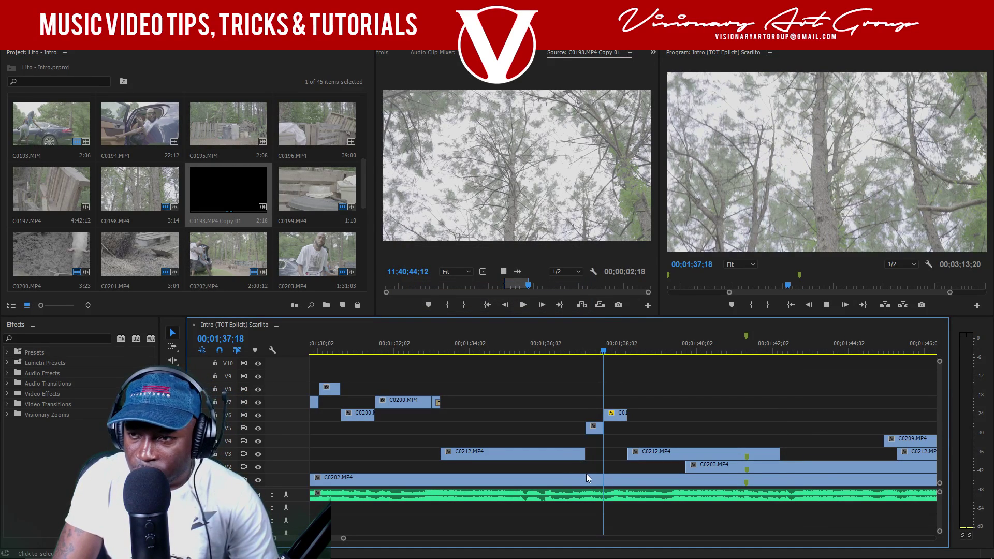
key("space")
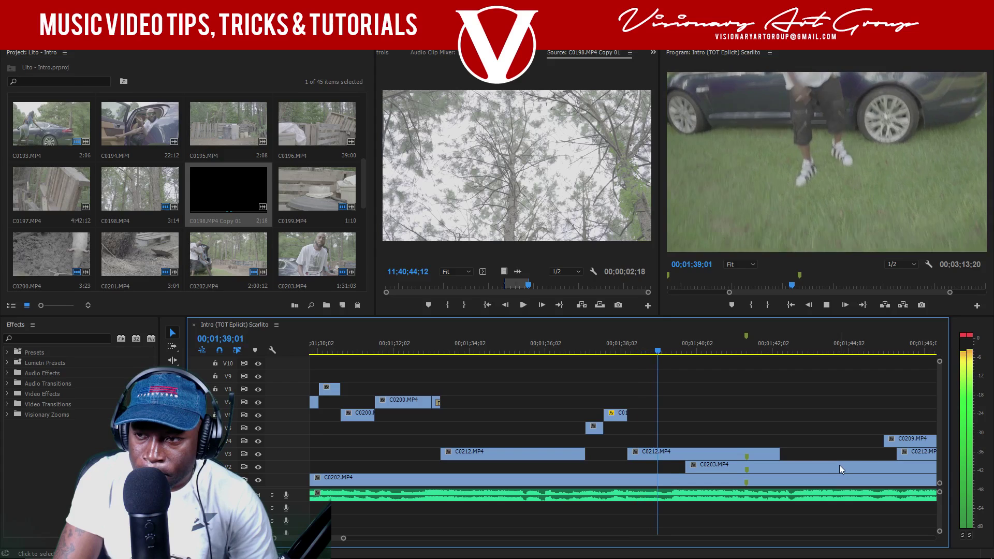
- Trim the start of the second C0212.MP4 clip on V3 to about 00;01;39;06 and save the project
key("space")
left_click_drag(628, 453, 660, 453)
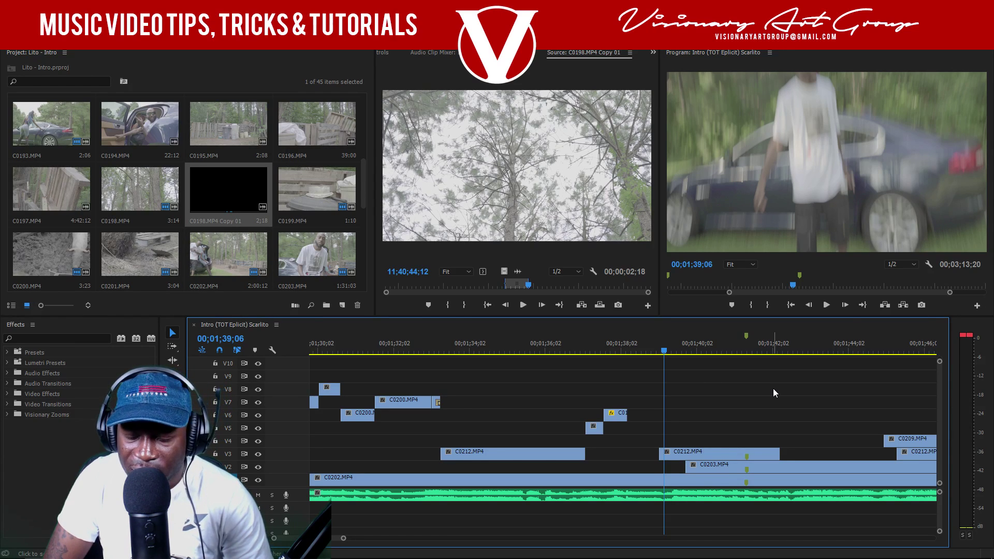
key("ctrl+s")
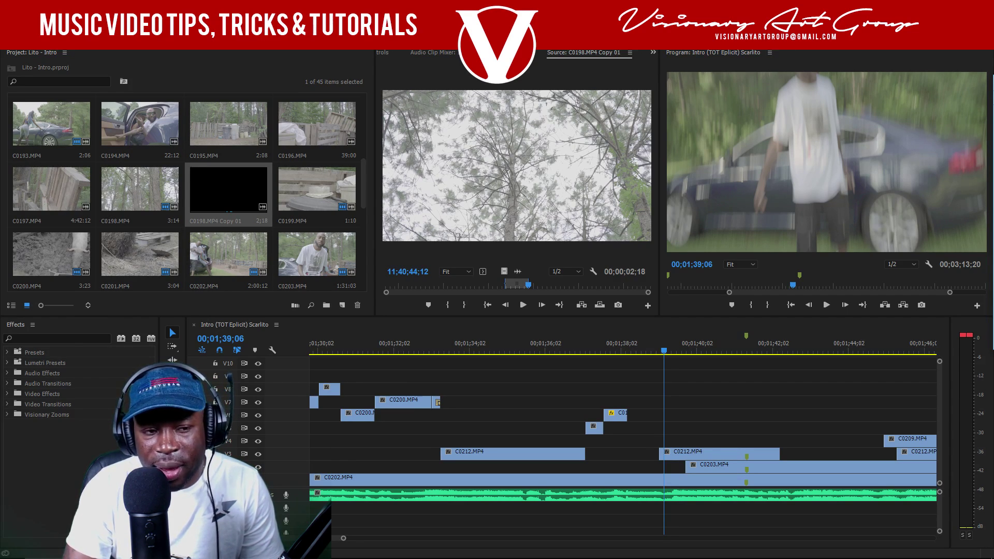
- Play the edited performance section from 00;01;37;18 to about 00;01;45;23, then save the project
left_click(603, 351)
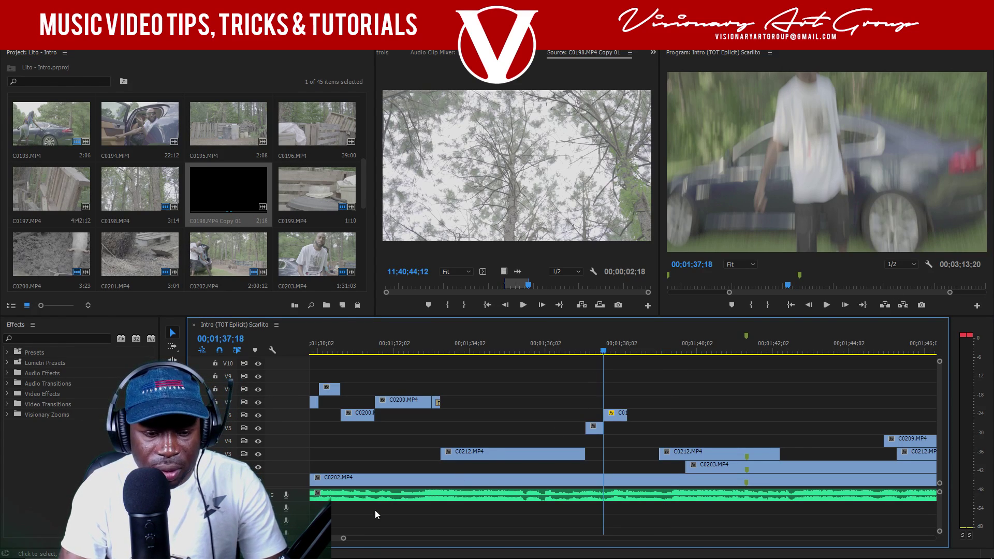
left_click_drag(343, 539, 353, 539)
key("space")
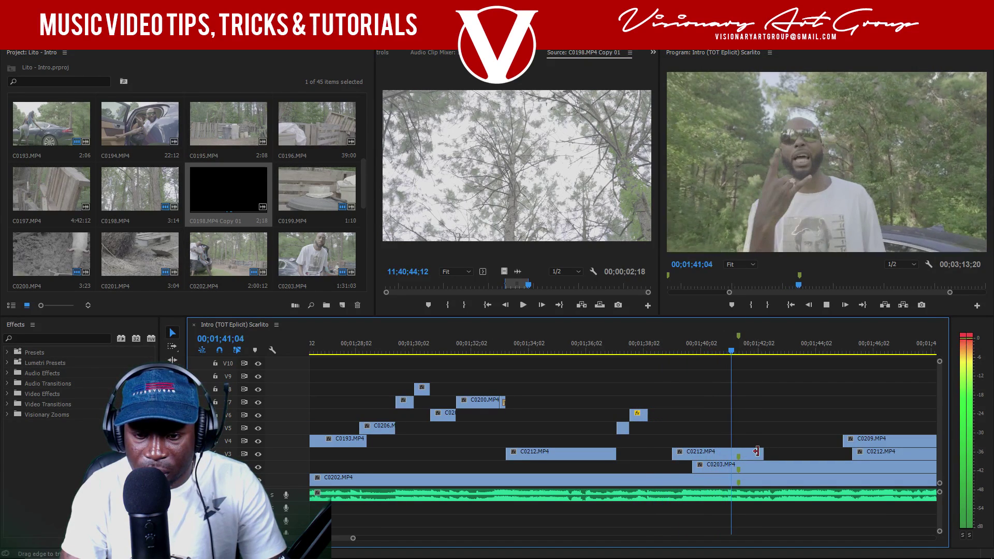
key("space")
key("space")
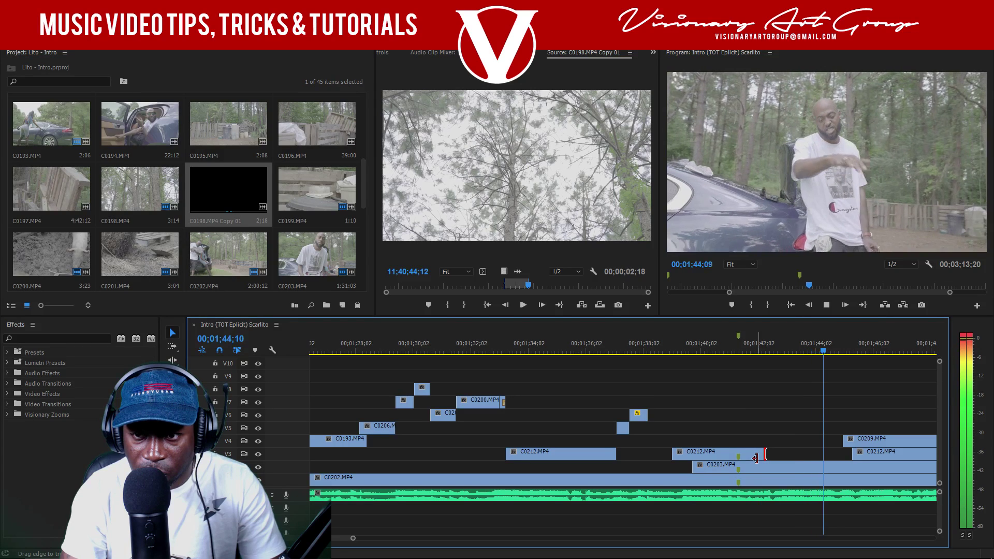
key("space")
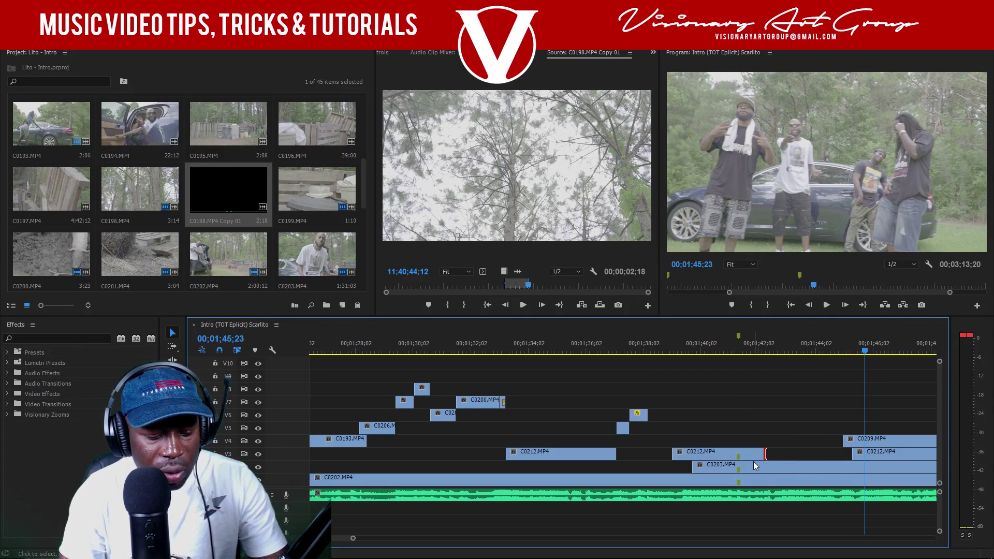
key("ctrl+s")
- Show the whole sequence and briefly play the car phone scene from 00;00;34;12
left_click_drag(353, 538, 474, 541)
left_click(414, 351)
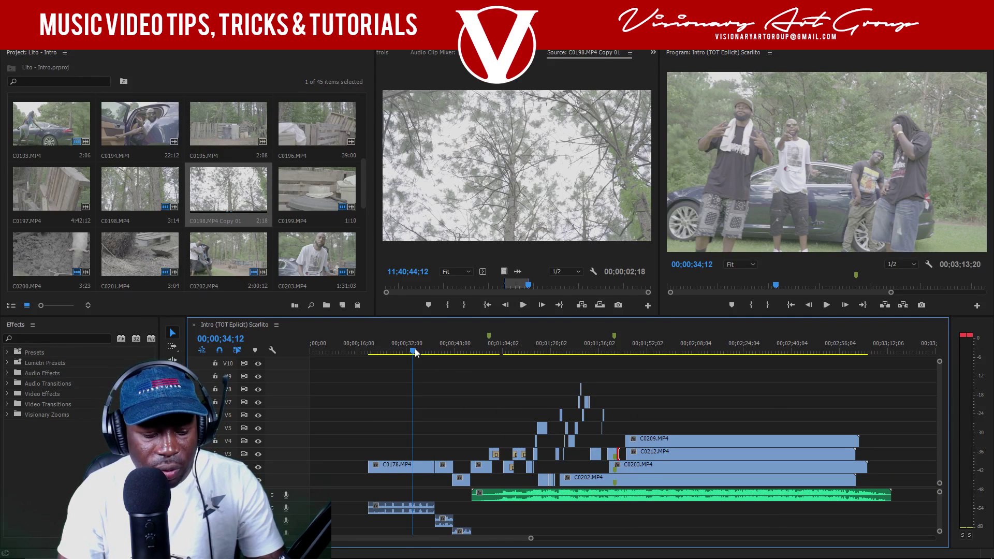
key("space")
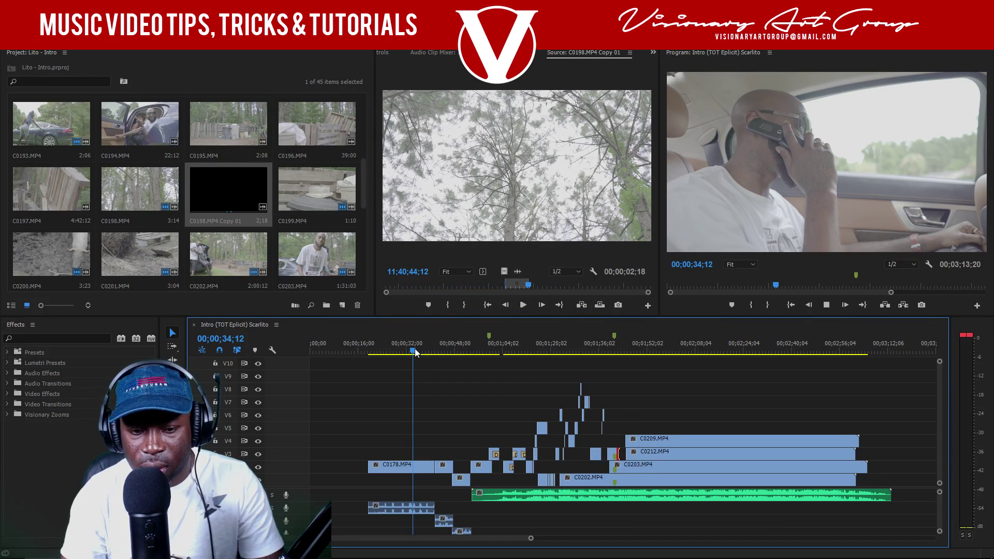
key("space")
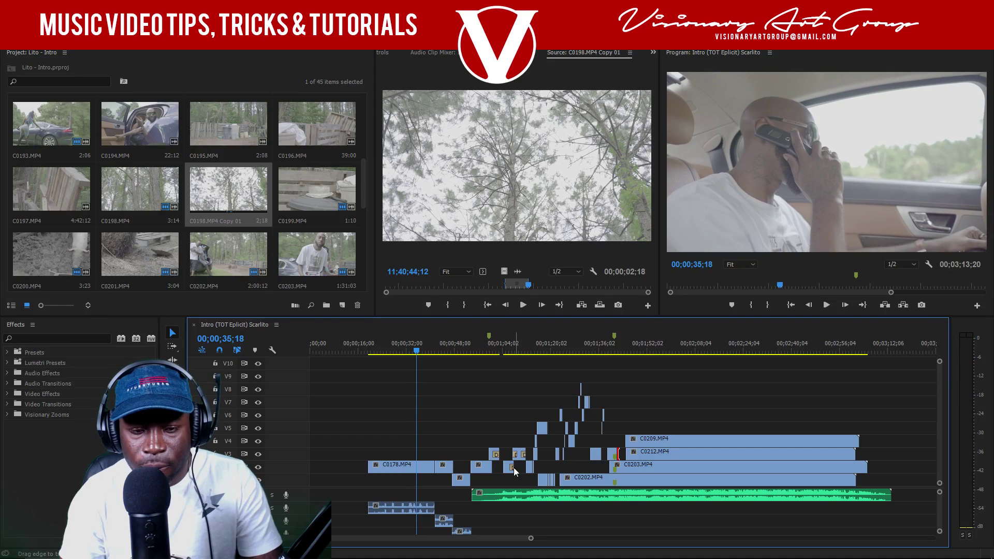
- Create an adjustment layer with a 29.97 fps drop-frame timebase and square pixels
left_click(342, 306)
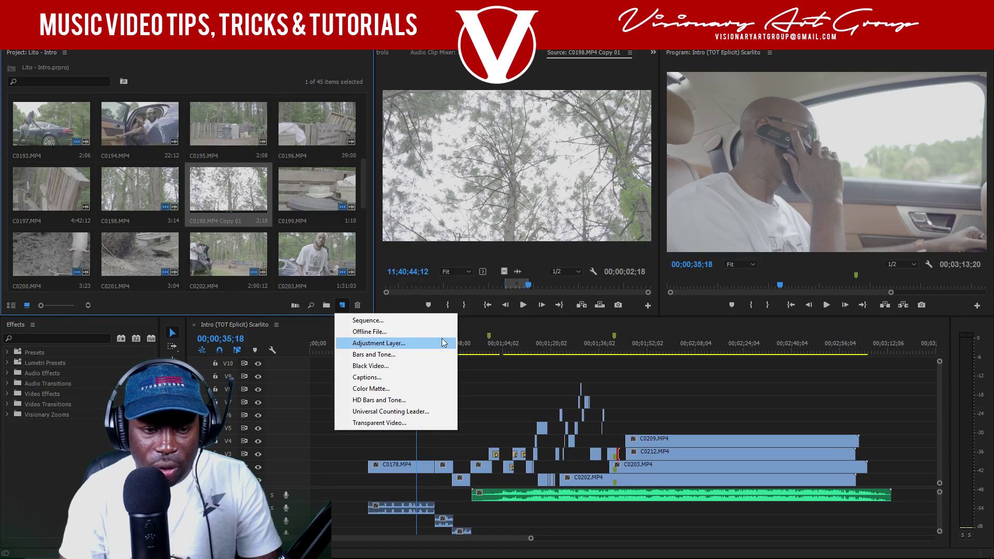
left_click(406, 343)
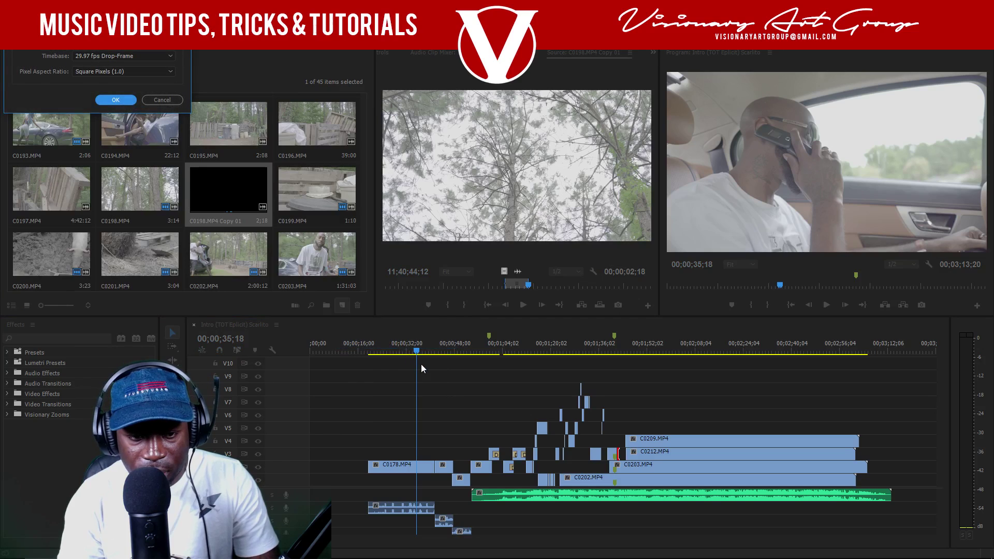
left_click(115, 101)
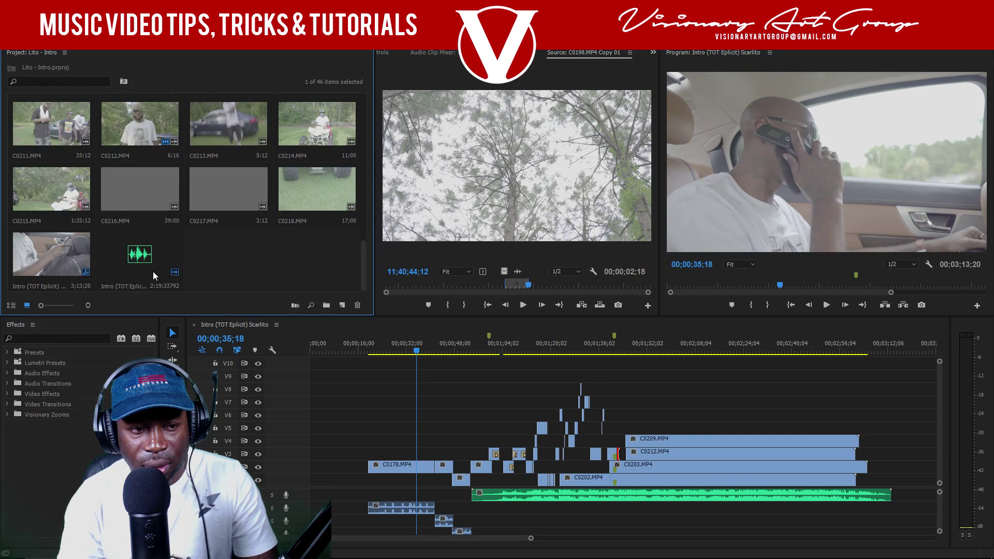
- Place the adjustment layer on V10 above the edited clips and stretch its end to about 00;02;38
left_click(410, 469)
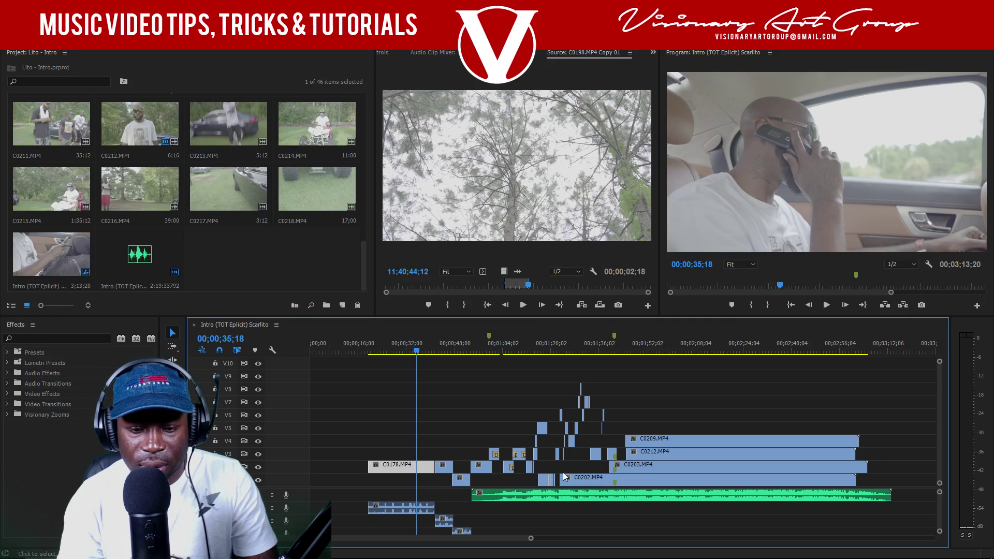
left_click(469, 352)
left_click(464, 352)
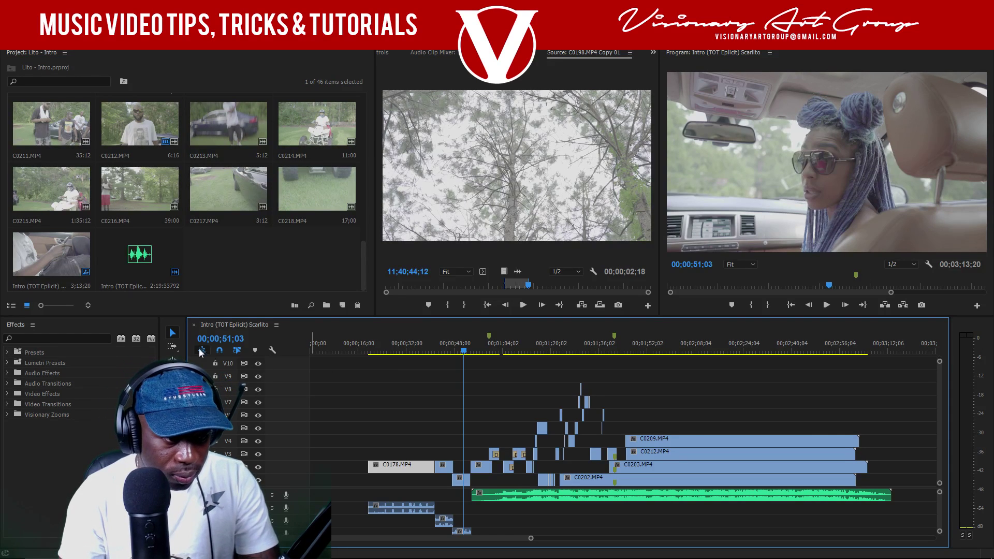
scroll(248, 259, "up", 8)
left_click_drag(51, 124, 787, 364)
left_click(568, 364)
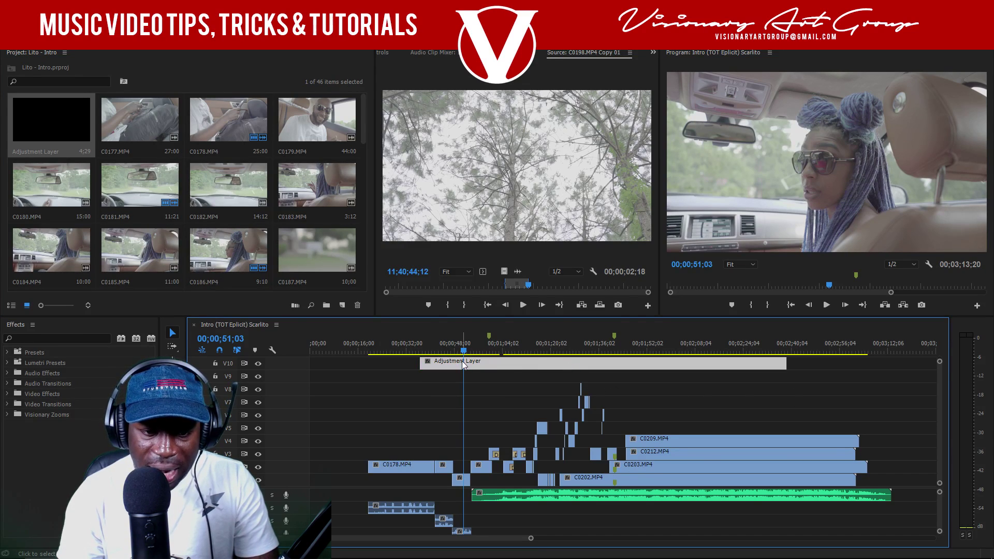
- Extend the adjustment layer's start back to the beginning of C0178.MP4, save, and move the layer down to V9
left_click(520, 350)
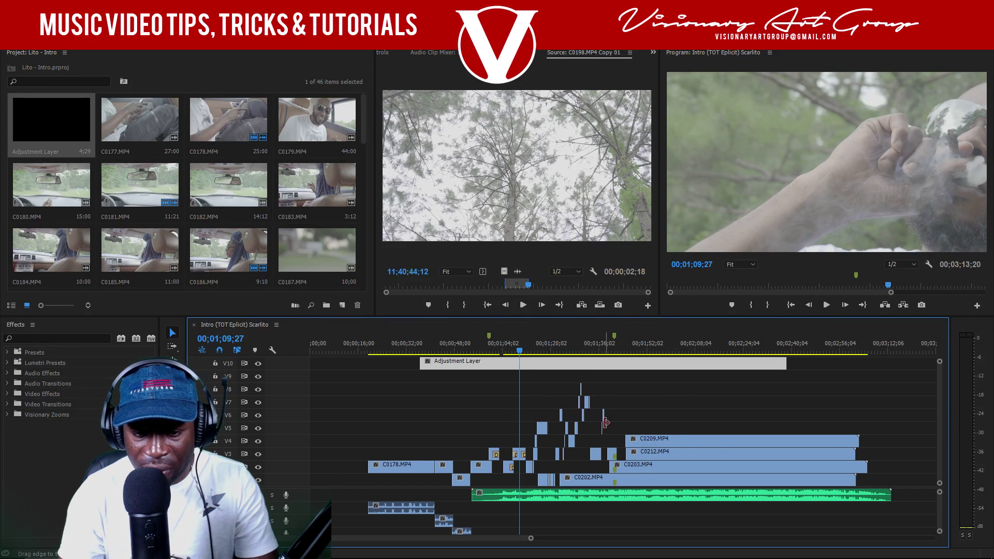
left_click_drag(421, 362, 368, 364)
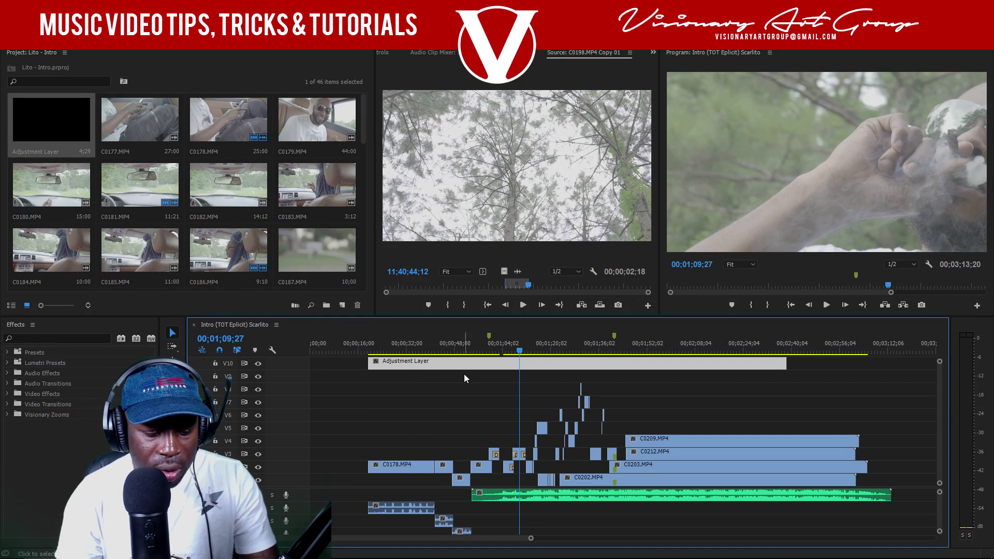
key("ctrl+s")
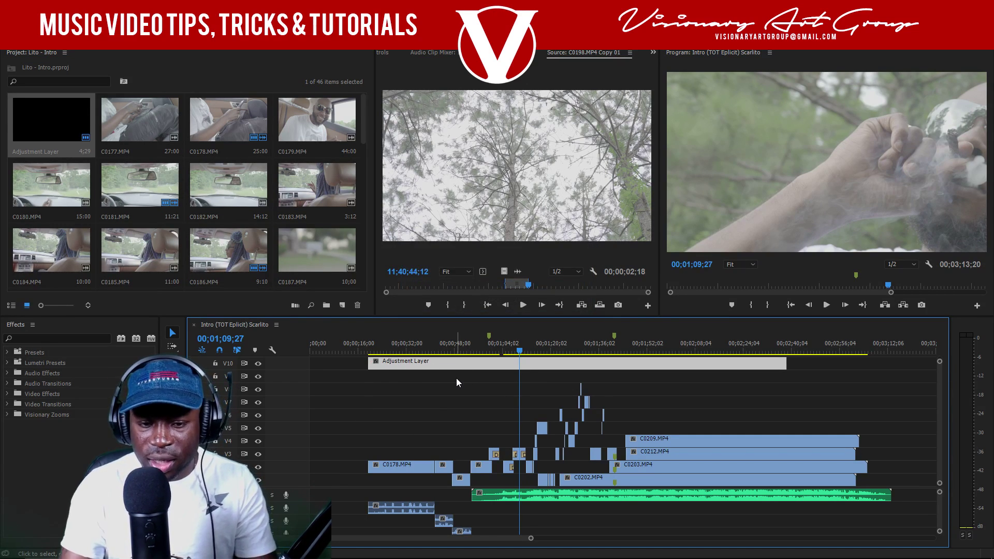
left_click_drag(491, 367, 464, 374)
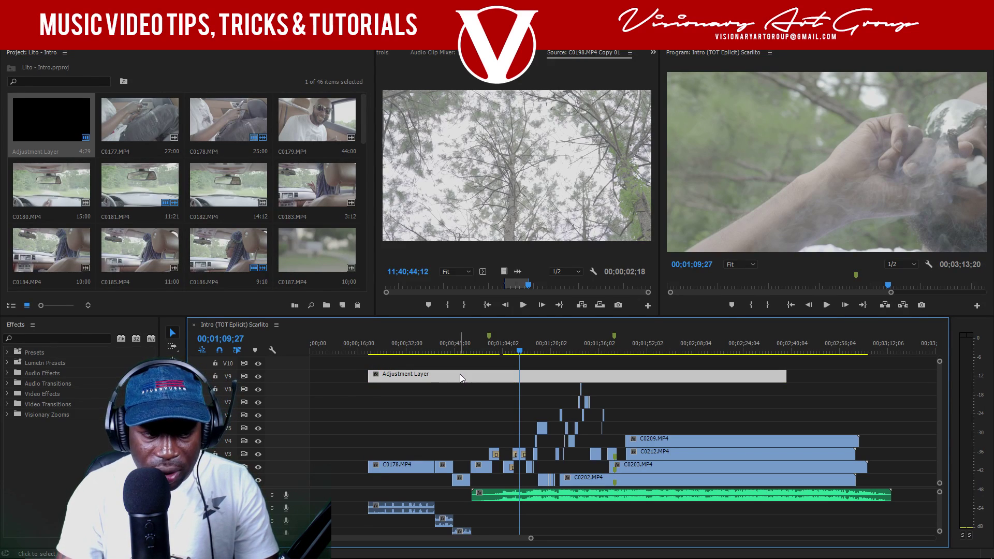
- Search the effects for RGB and select the RGB Curves effect
left_click(35, 339)
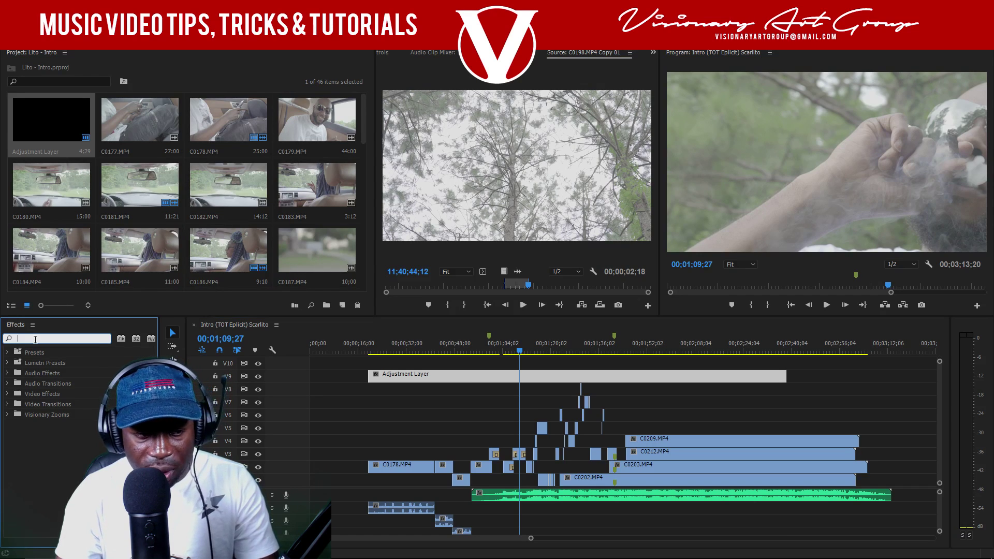
type("RGB")
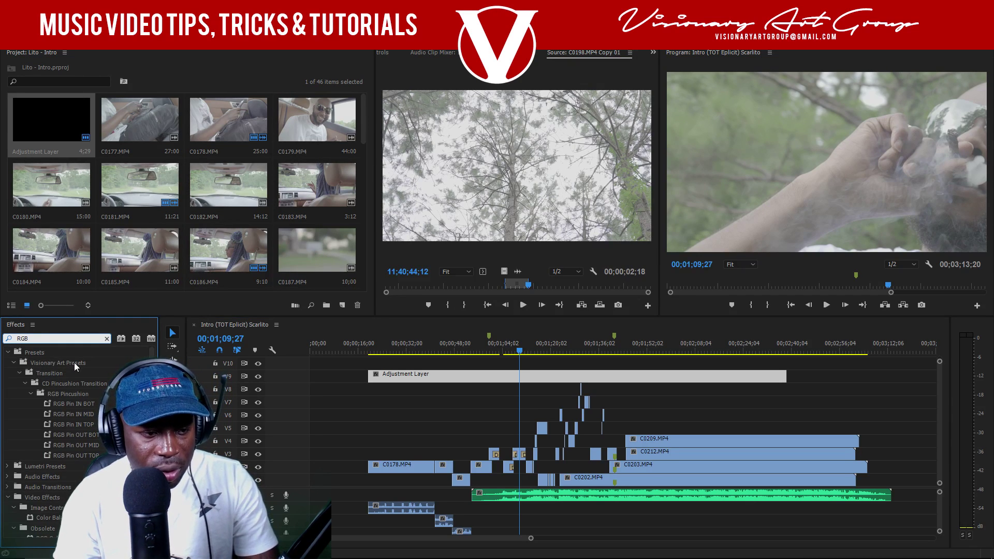
scroll(82, 400, "down", 3)
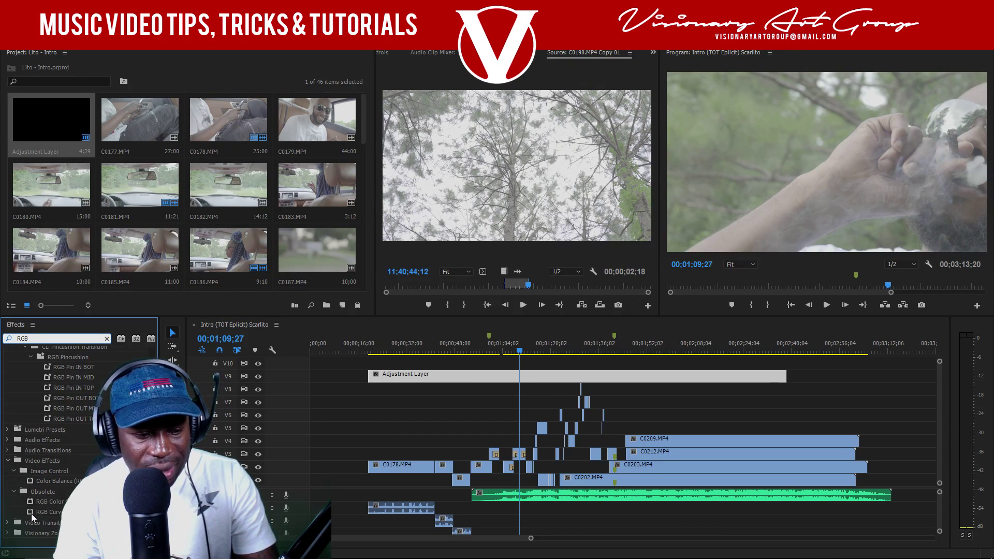
left_click_drag(31, 512, 41, 511)
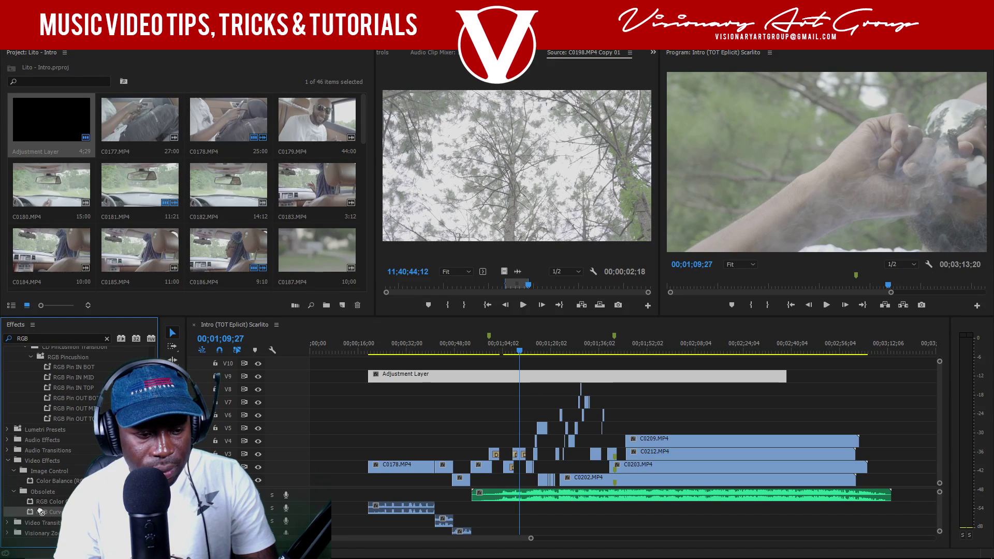
- Search the effects for "3 COLO" and clear the search text
double_click(46, 338)
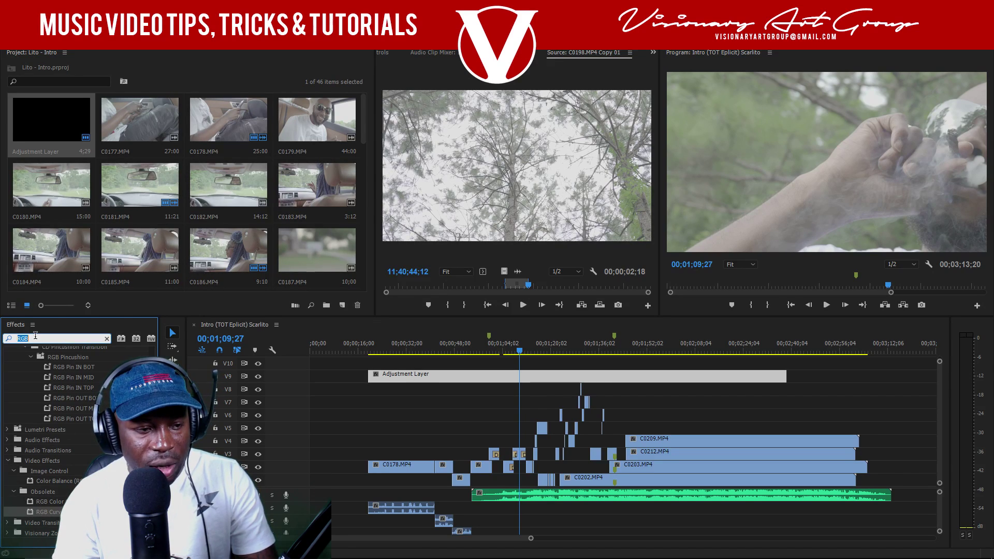
type("3 C")
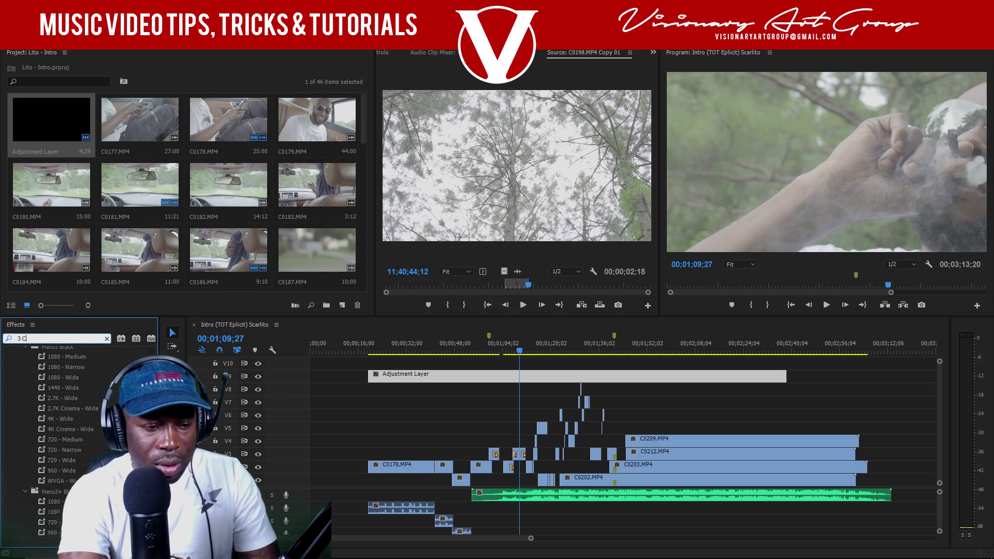
type("OLO")
key("BackSpace")
key("BackSpace")
key("BackSpace")
key("BackSpace")
key("BackSpace")
key("BackSpace")
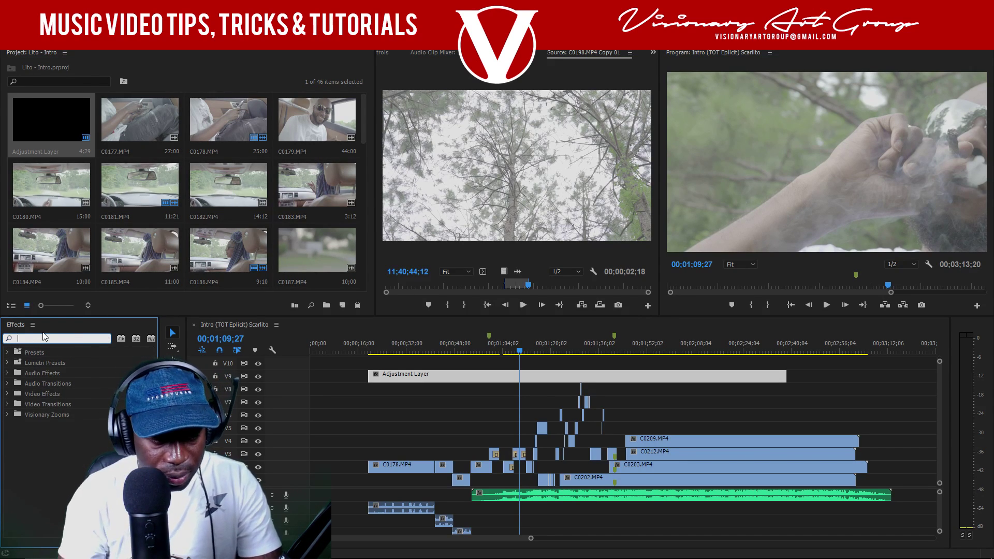
- Expand the Color Correction group of the video effects to show its effects
left_click(8, 394)
scroll(14, 388, "down", 2)
left_click(12, 384)
scroll(31, 393, "down", 1)
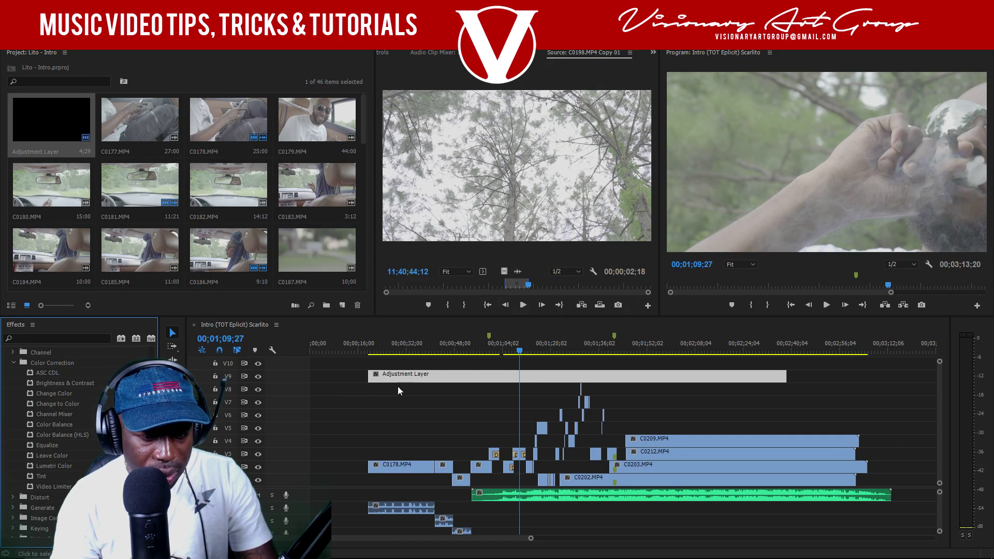
- Move the playhead to the front car shot at 00;01;18;05 and switch to the Color workspace
left_click(549, 352)
left_click(546, 354)
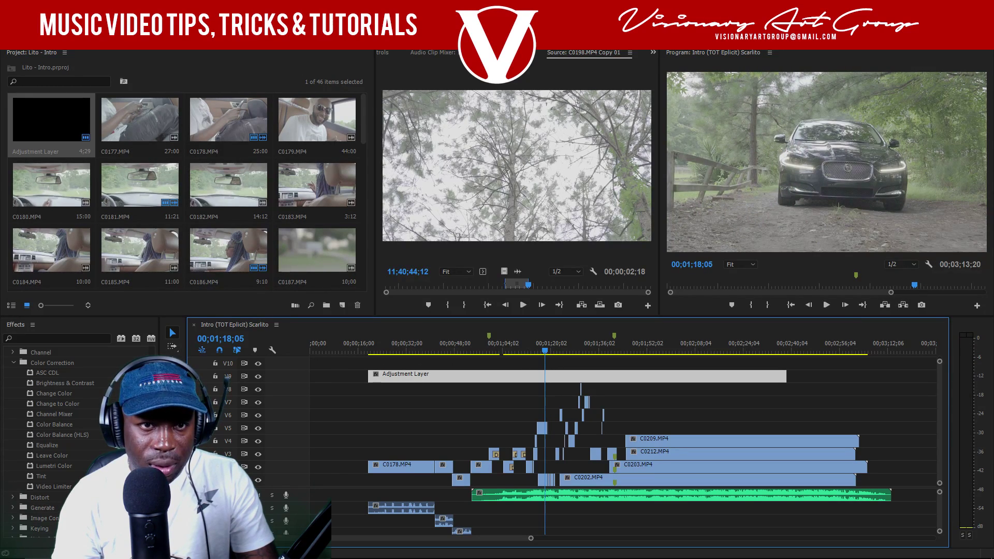
left_click(452, 35)
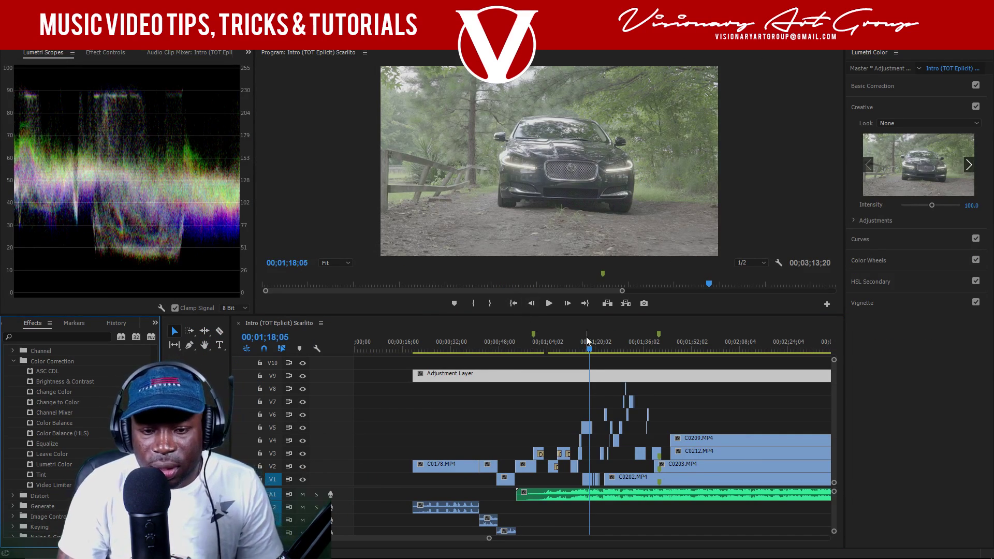
left_click(489, 539)
left_click_drag(489, 539, 448, 539)
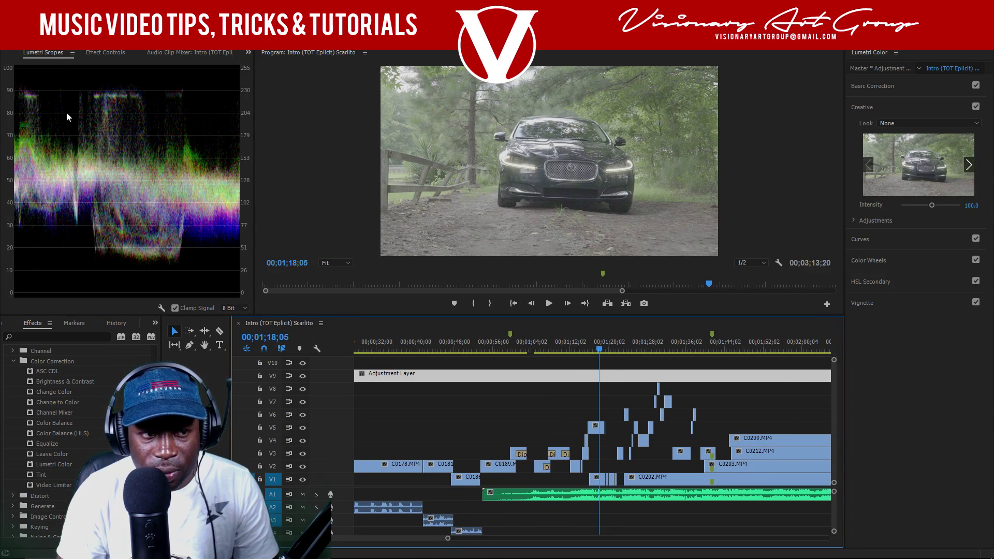
- Examine the Lumetri Scopes for the front car shot, the wheel close-up at 00;01;15;13 and the frame at 00;01;16;07
left_click(150, 192)
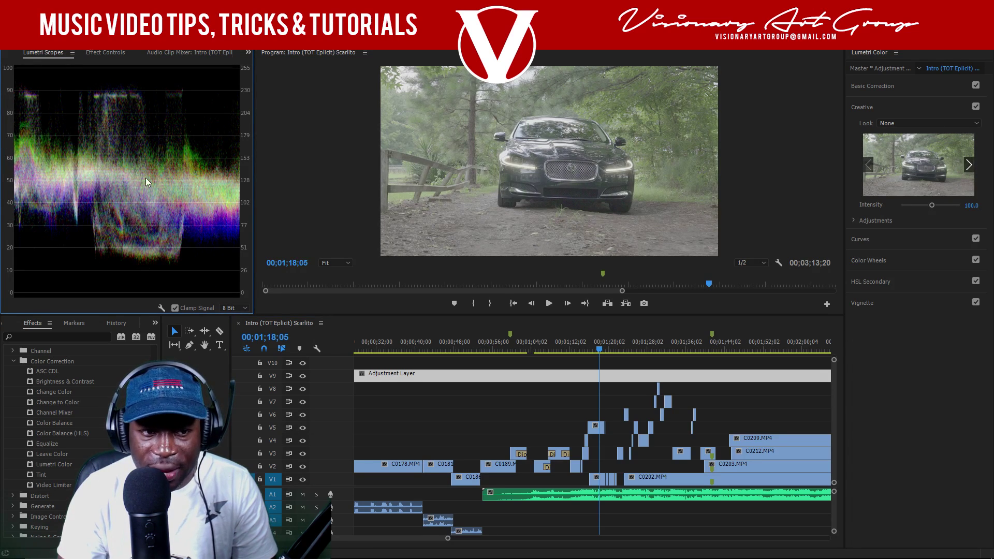
left_click(595, 428)
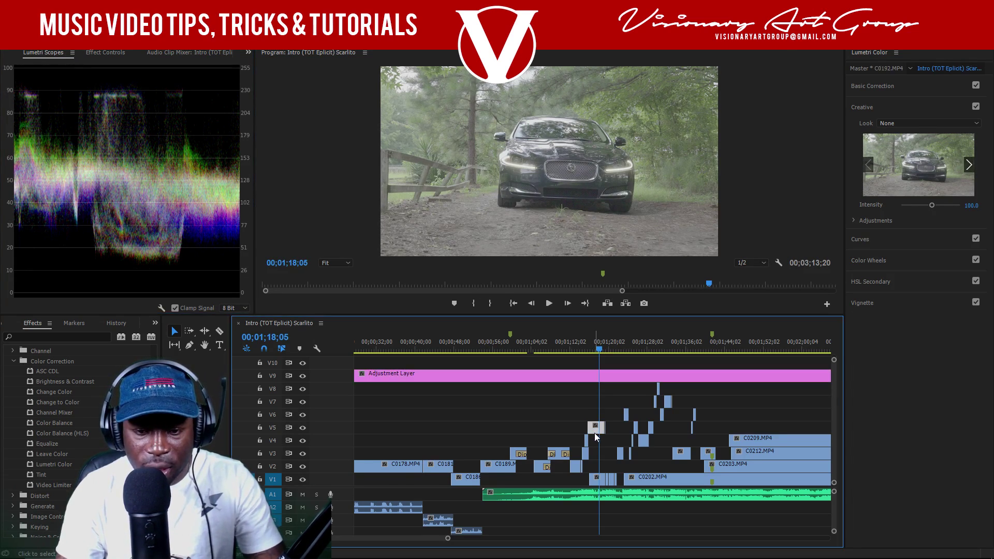
left_click(592, 352)
left_click_drag(593, 354, 588, 353)
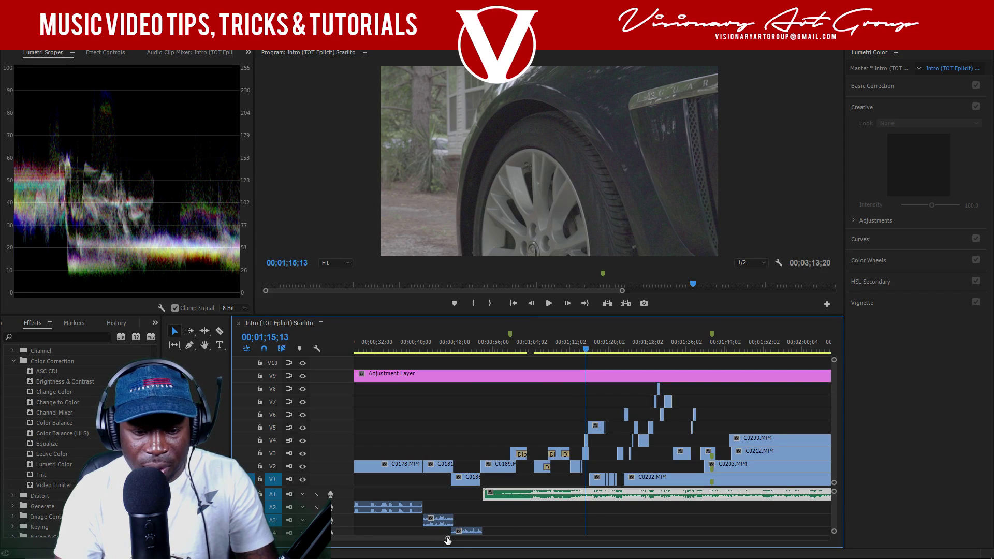
scroll(445, 533, "up", 8)
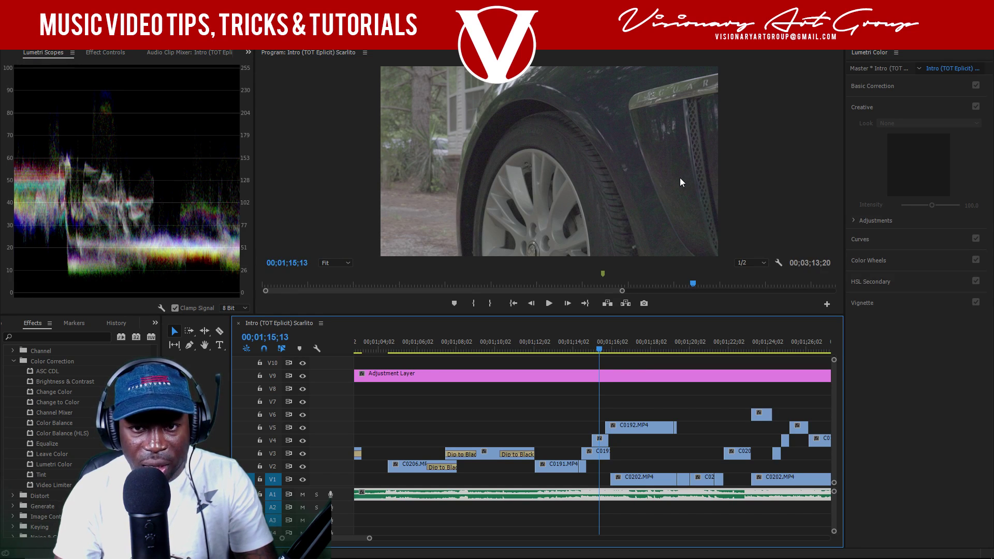
left_click(614, 351)
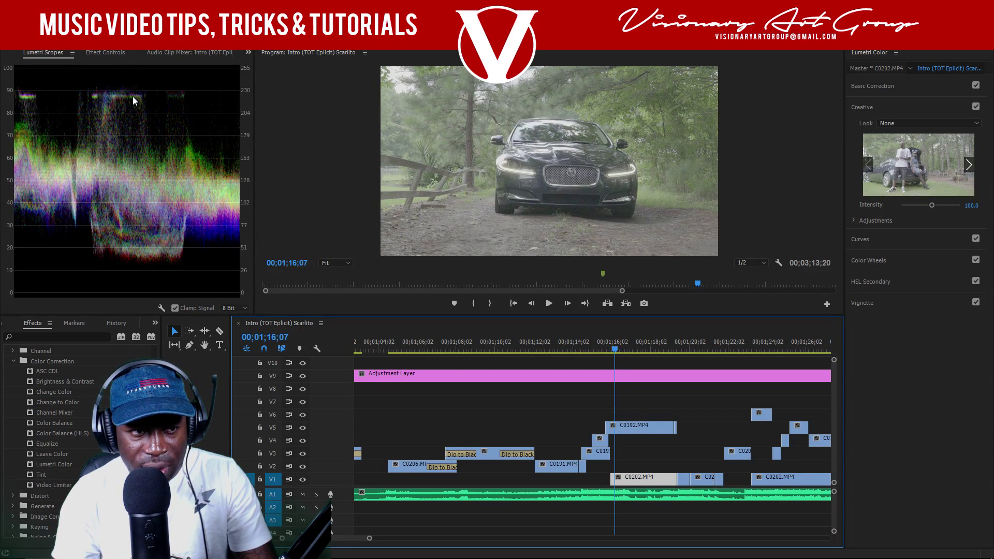
- Examine the Lumetri Scopes while playing from the front car shot, pausing at the open-trunk shot at 00;01;19;15 and the wider shot at 00;01;20;09
key("space")
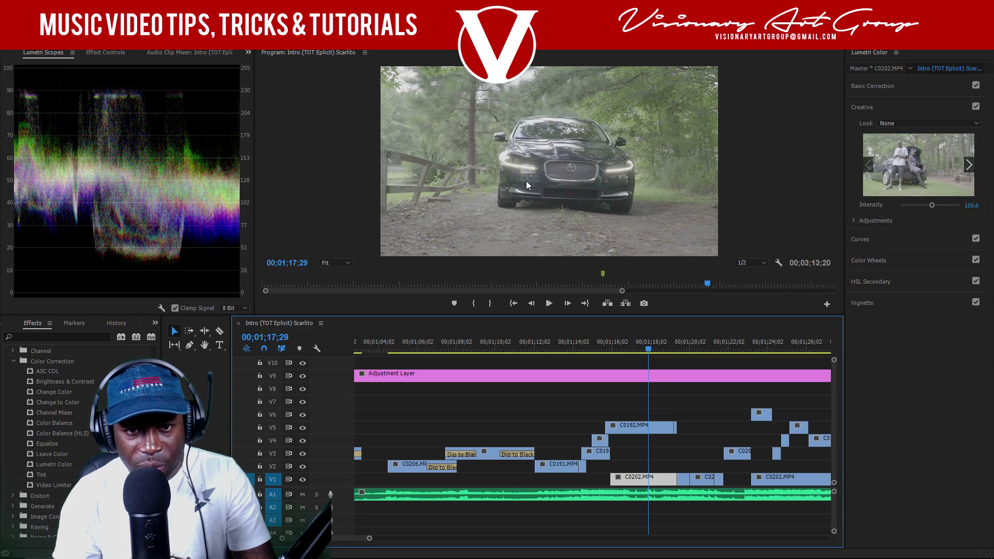
key("space")
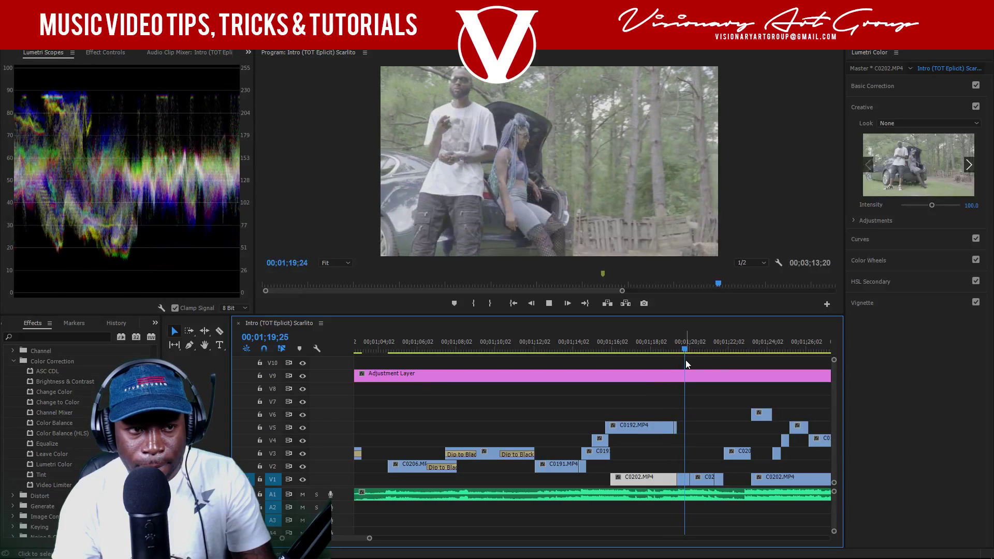
key("space")
key("shift+Left")
key("shift+Left")
key("shift+Left")
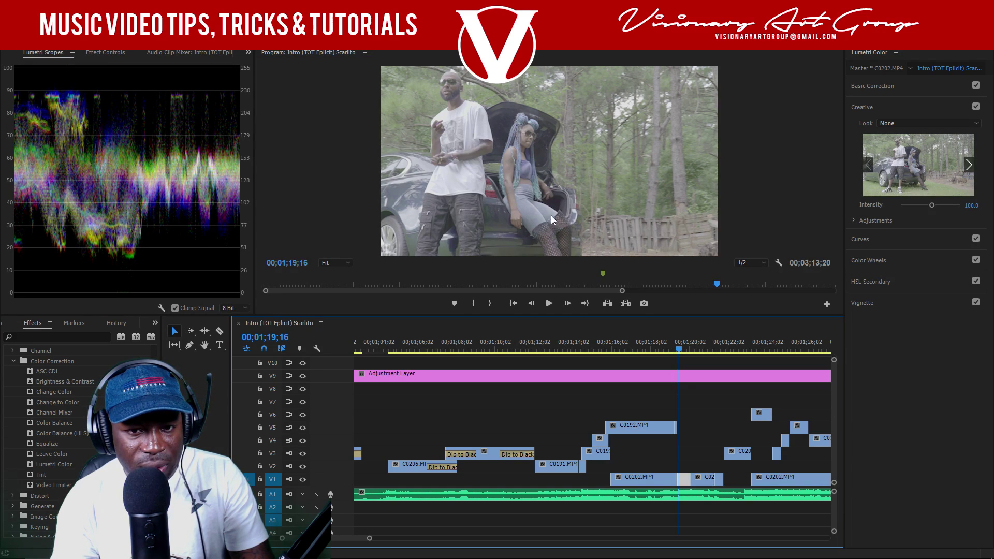
left_click(684, 351)
left_click_drag(685, 351, 679, 350)
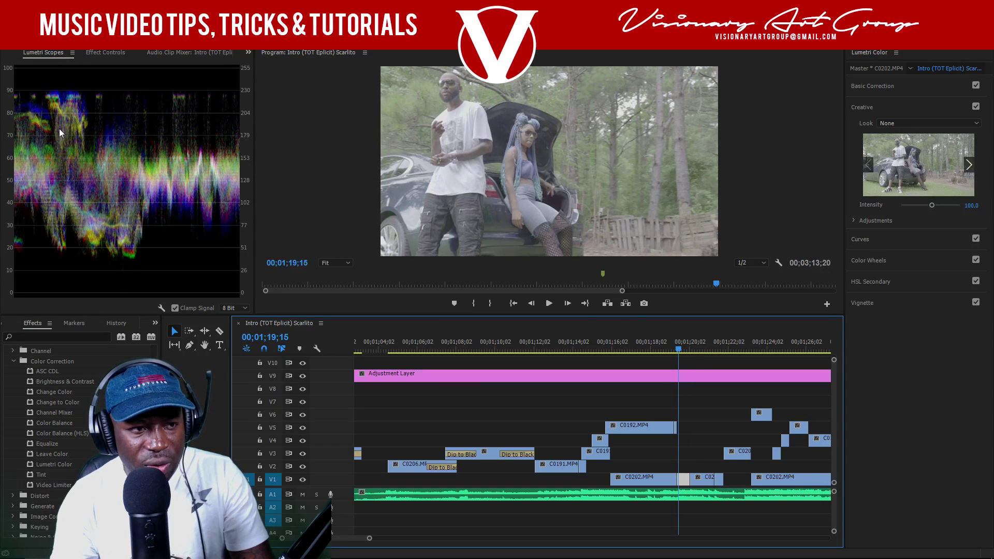
key("space")
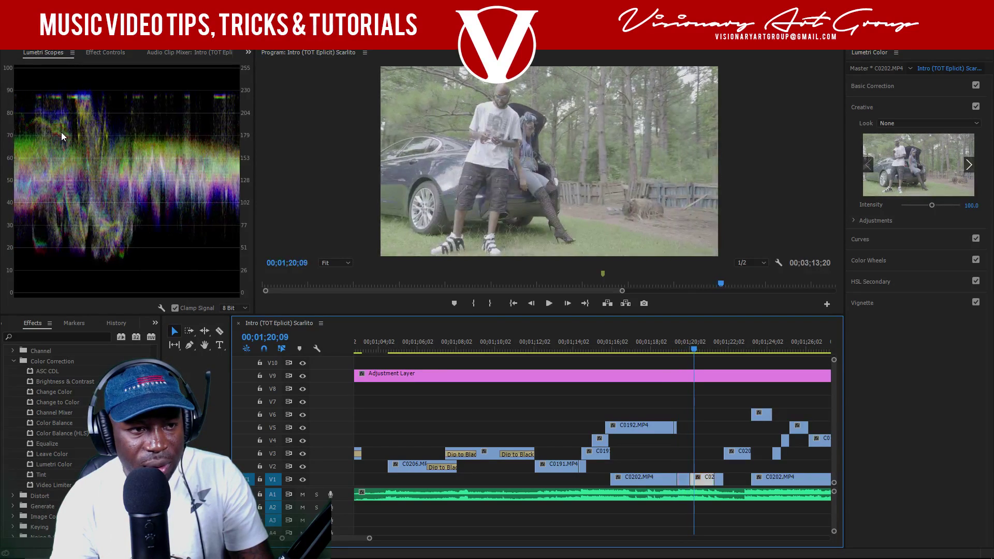
key("space")
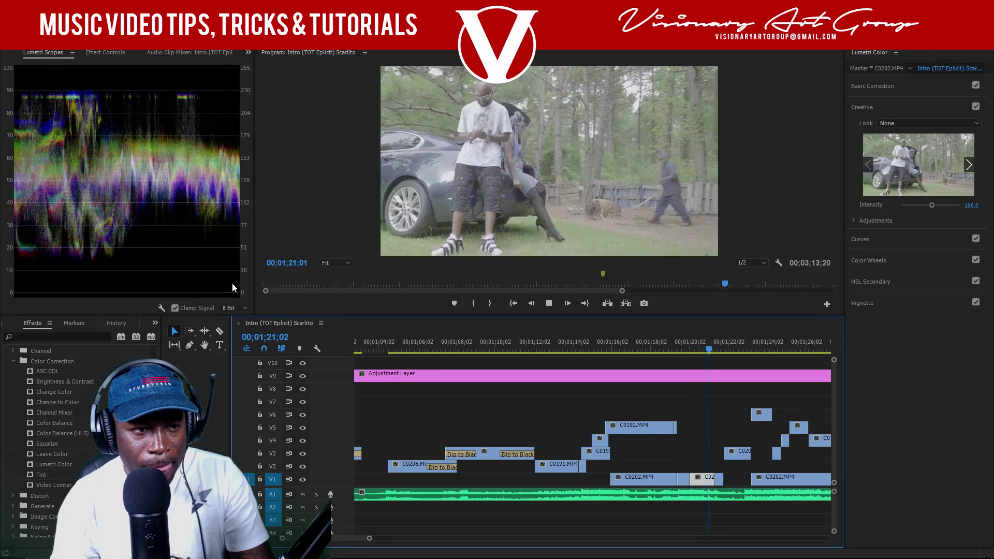
key("space")
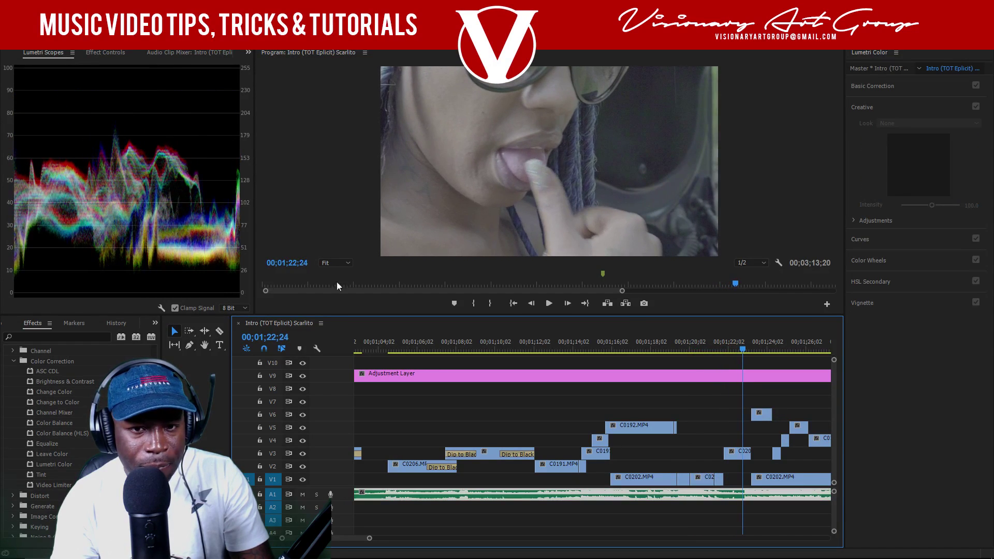
- Examine the scopes for the finger-on-lips close-up from 00;01;21;28 to 00;01;23;06, and play on to the open rear door shot at 00;01;28;01
left_click(740, 351)
left_click_drag(739, 351, 725, 352)
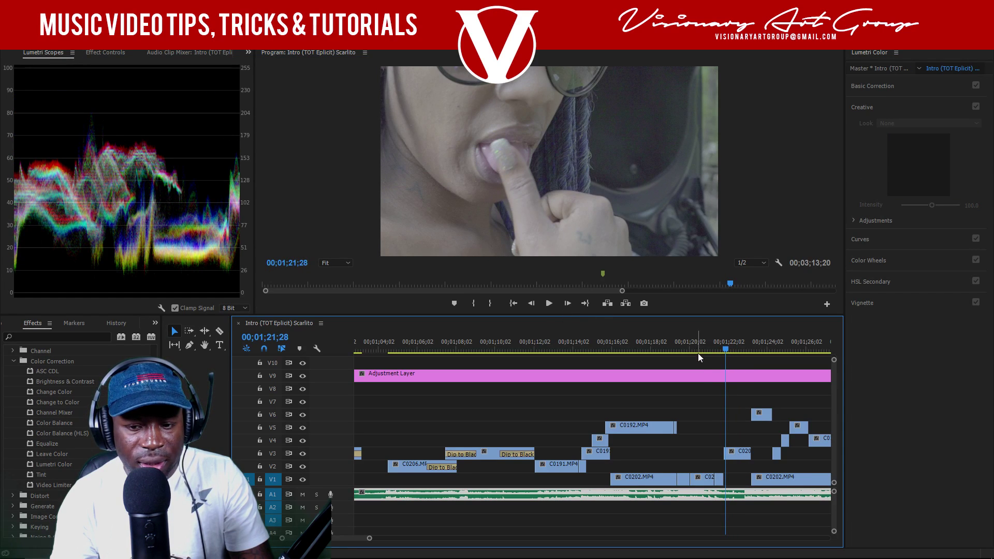
key("space")
key("space")
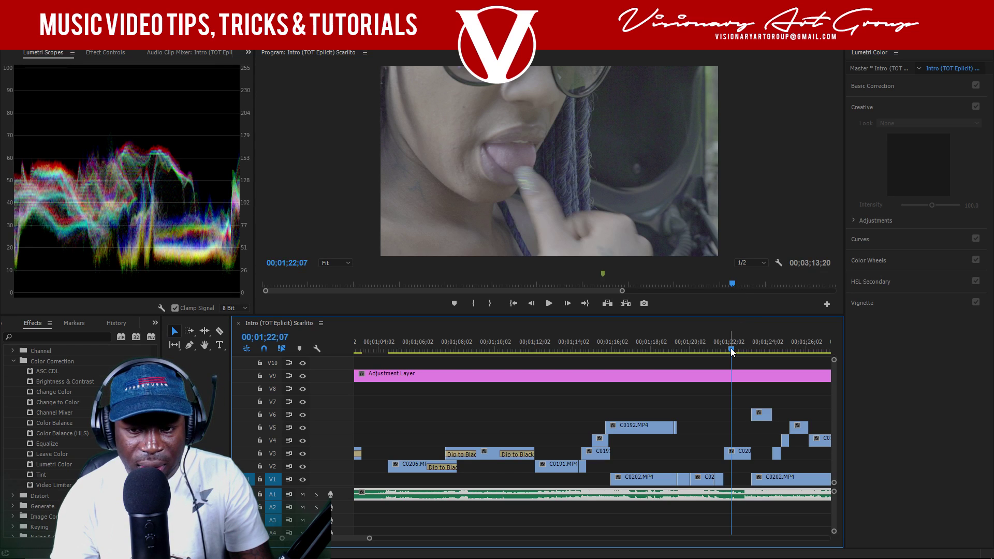
left_click_drag(732, 352, 726, 350)
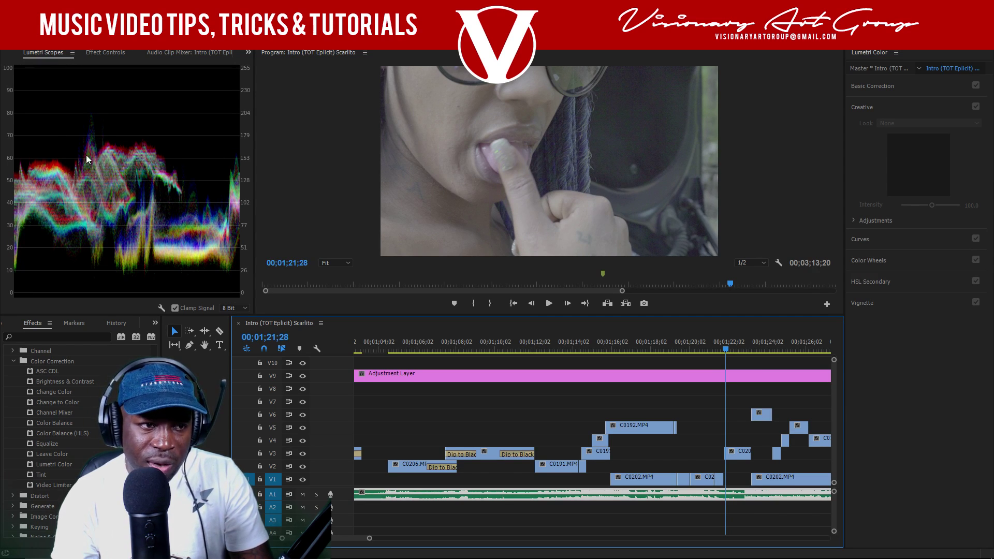
key("space")
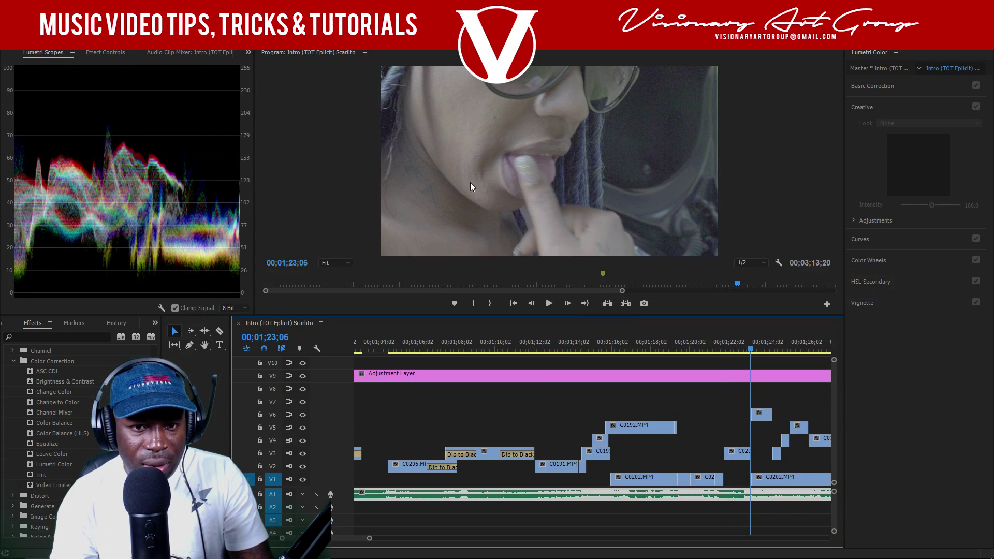
left_click(745, 350)
left_click_drag(744, 349, 733, 349)
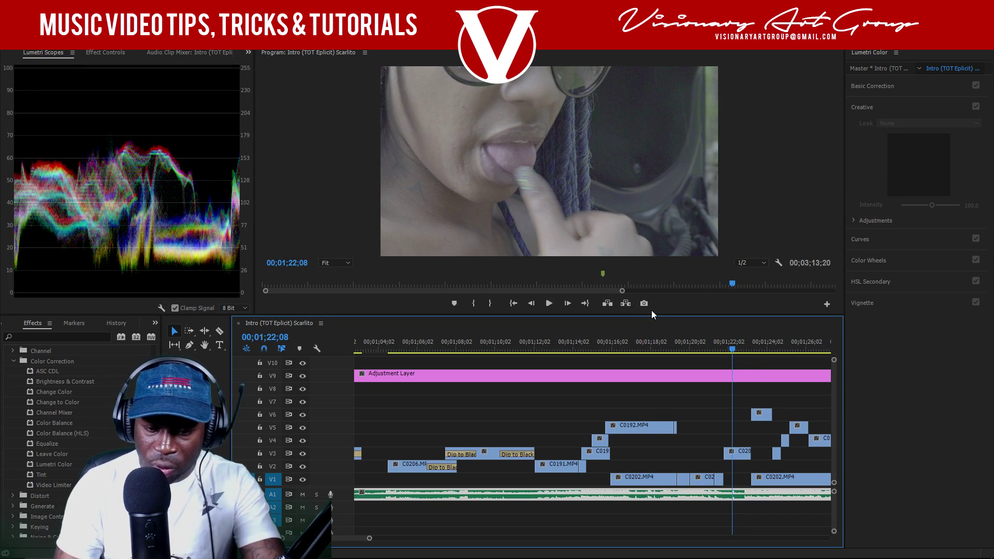
left_click(741, 453)
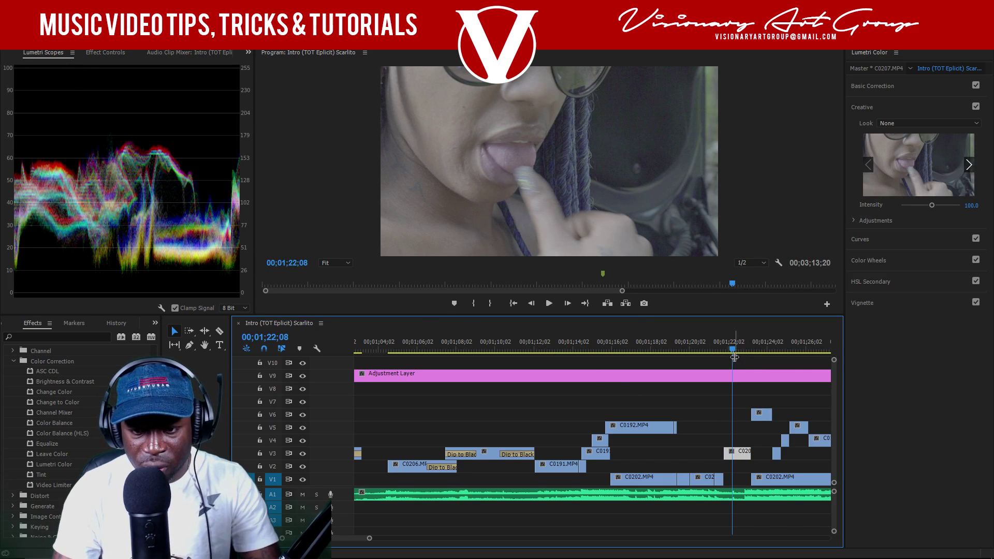
left_click_drag(732, 350, 729, 351)
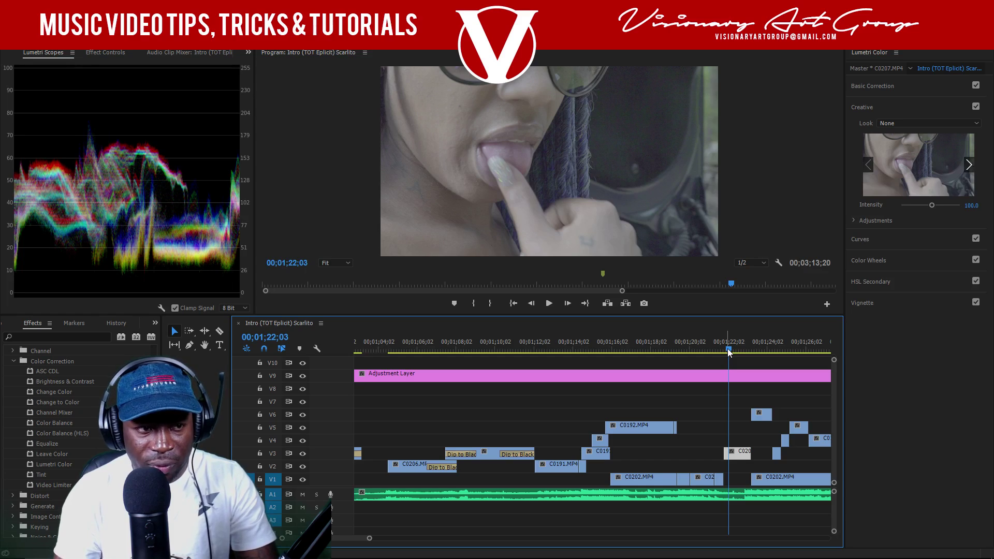
key("space")
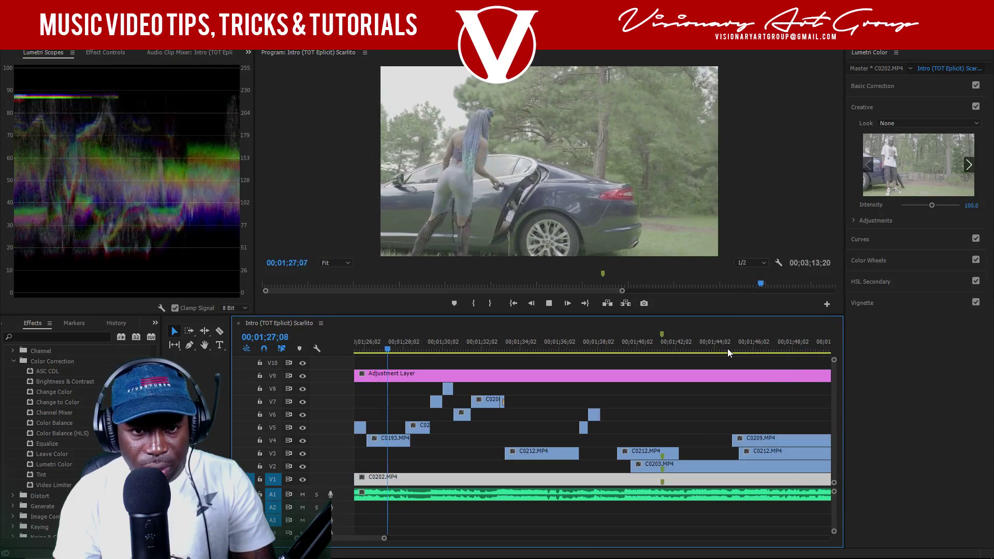
key("space")
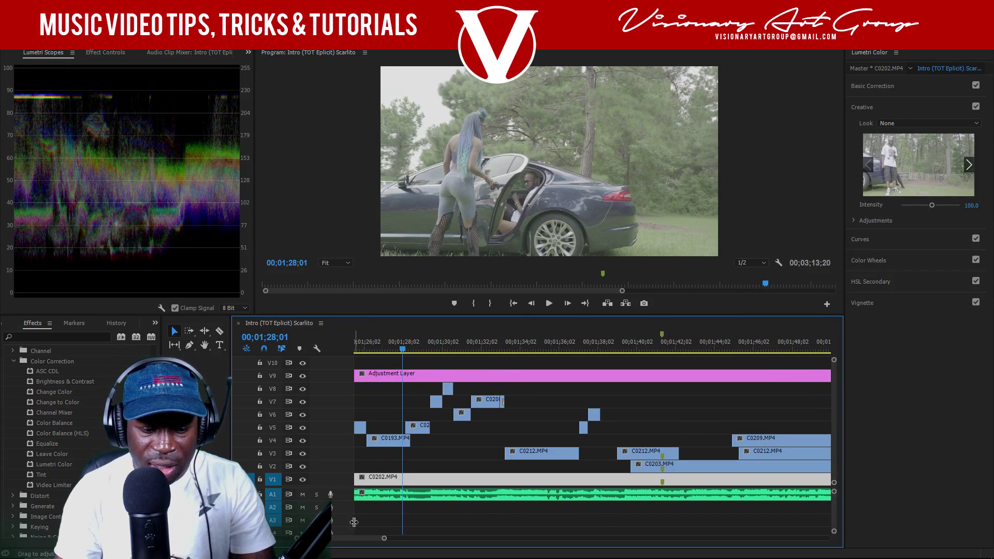
- Save the project and move the playhead to the car interior clip C0186.MP4 at 00;00;49;07
scroll(350, 537, "up", 5)
left_click_drag(364, 539, 417, 539)
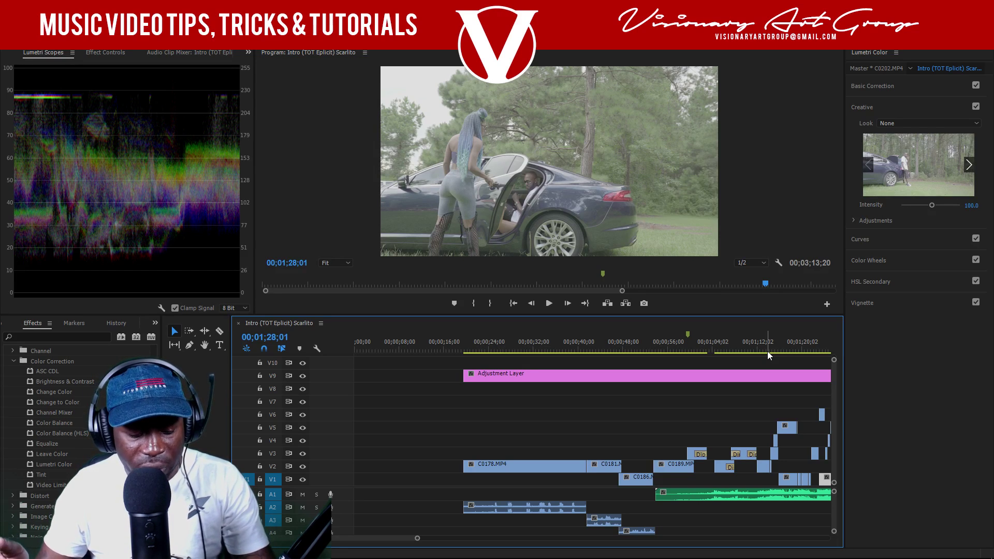
key("ctrl+s")
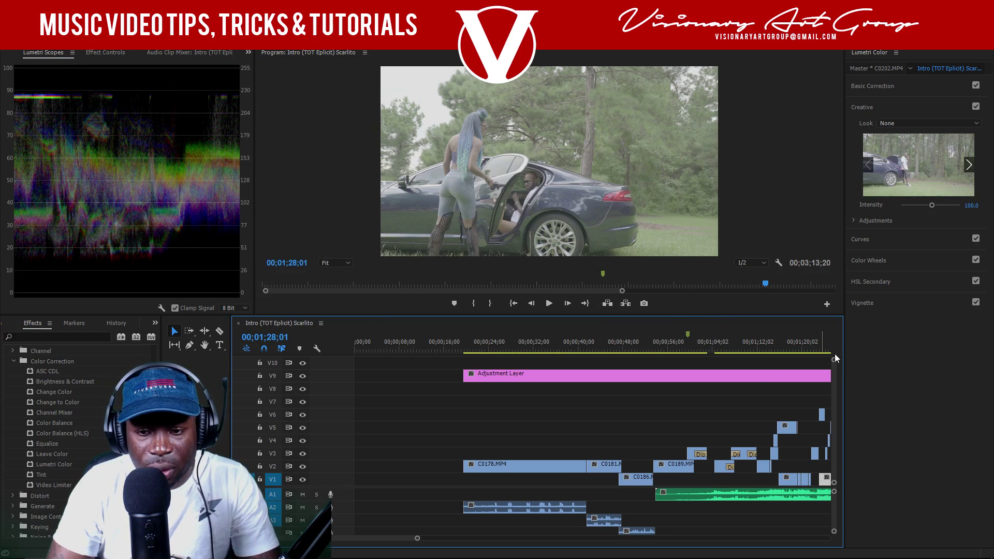
left_click(650, 343)
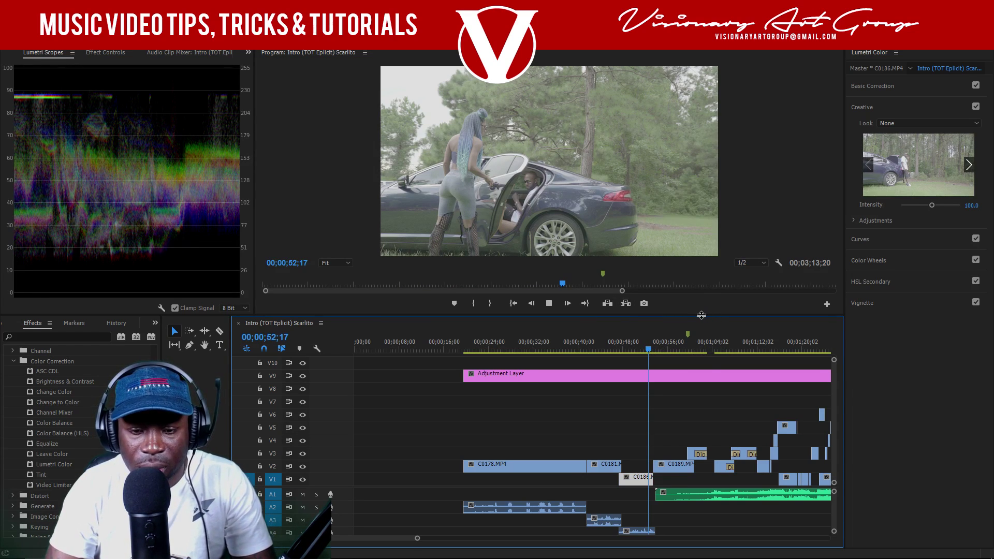
key("space")
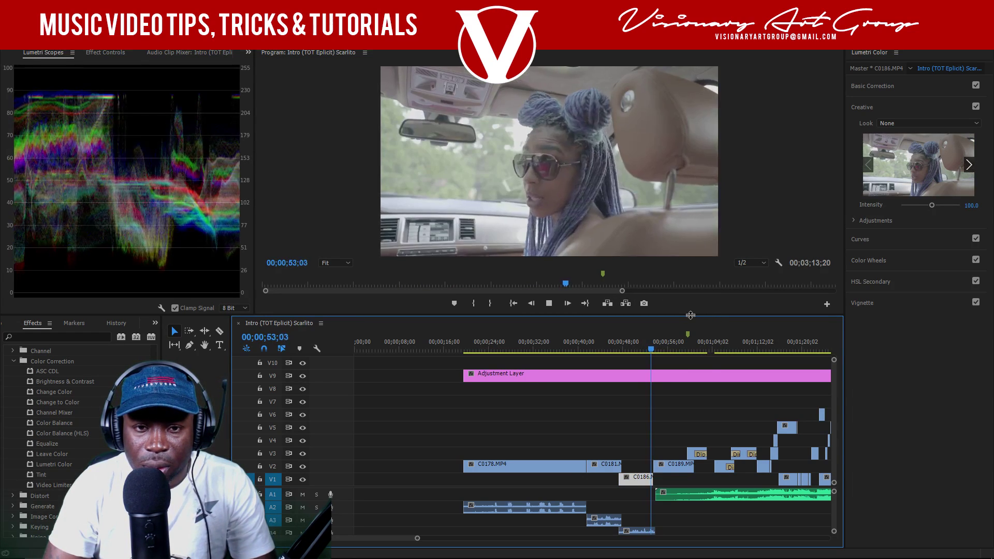
left_click(632, 346)
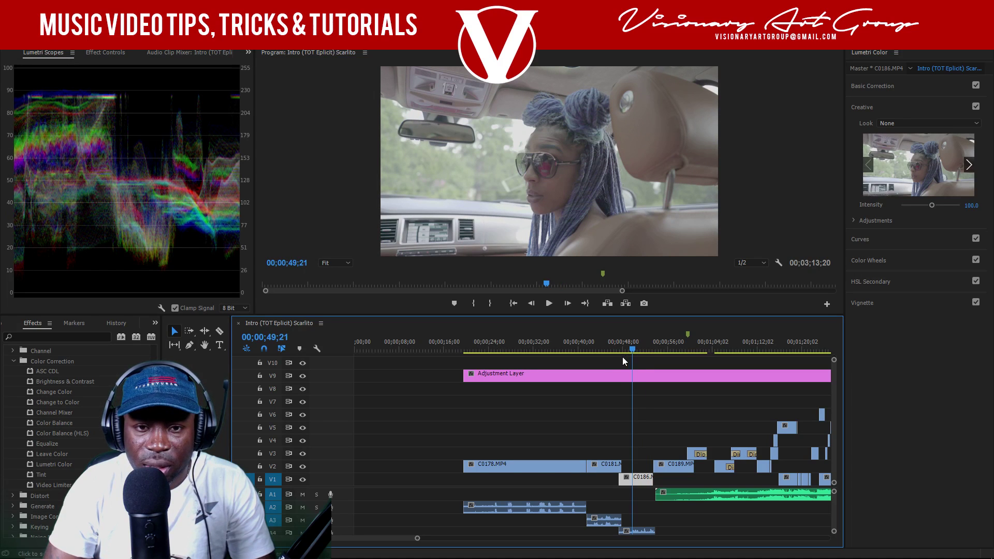
key("ctrl+s")
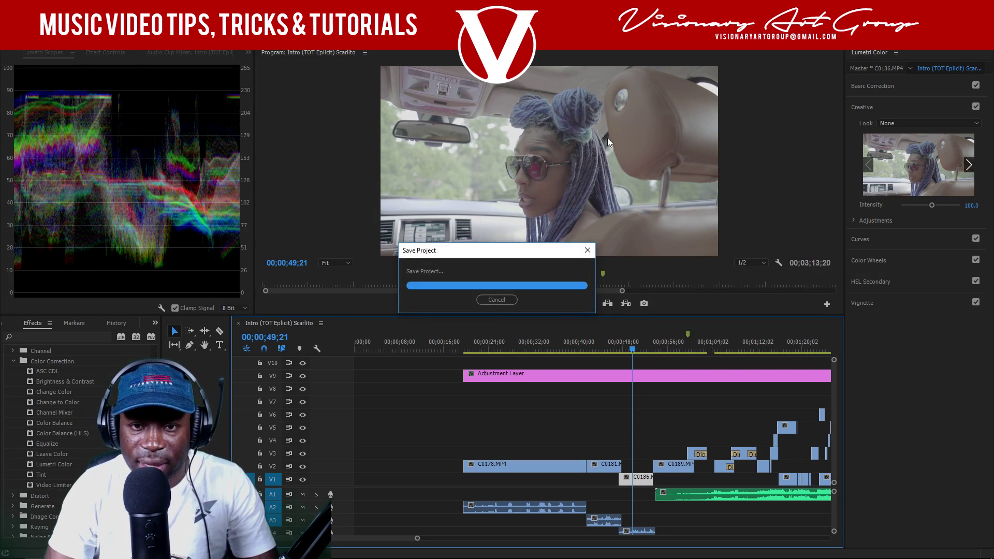
left_click(630, 346)
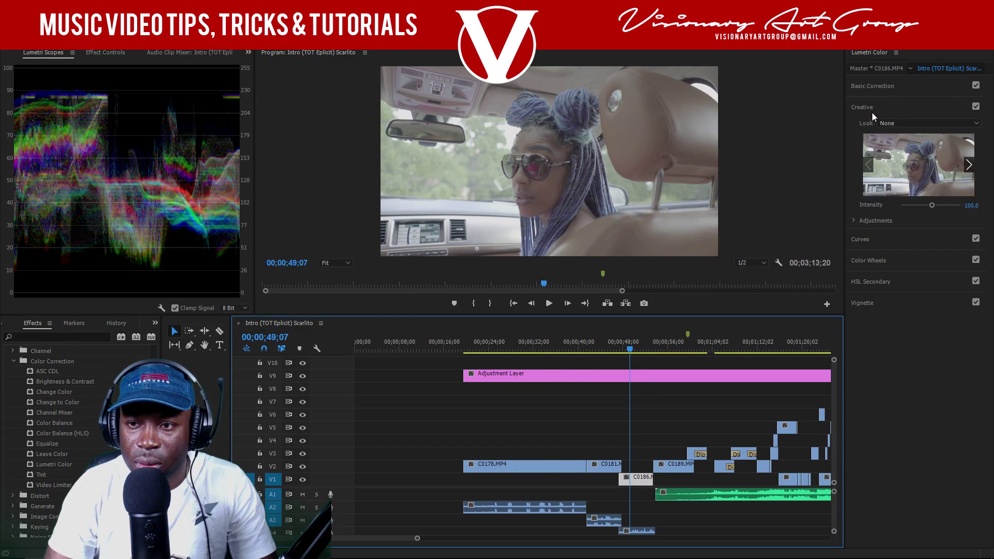
- Check the Basic Correction and RGB Curves controls of Lumetri Color for the C0186.MP4 clip, and save the project
left_click(905, 86)
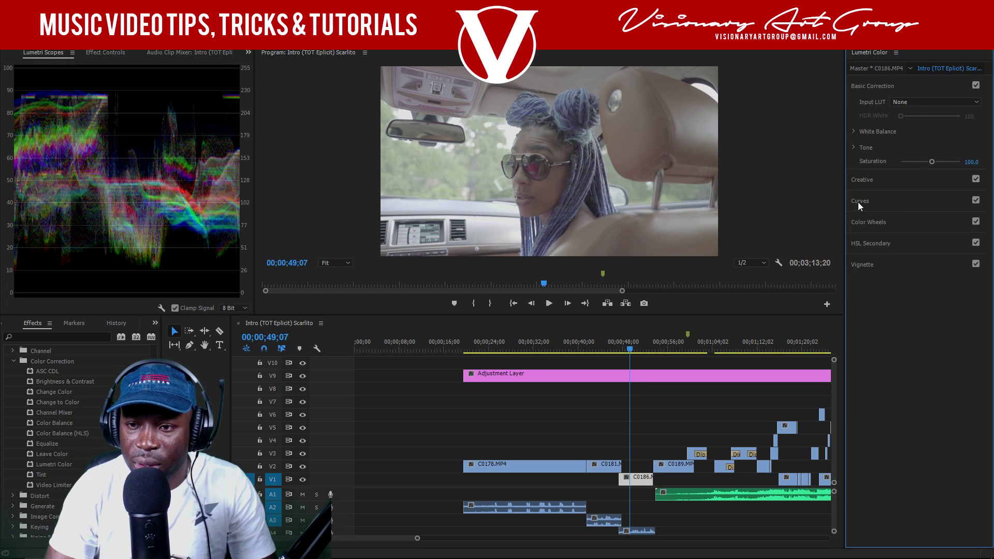
left_click(870, 206)
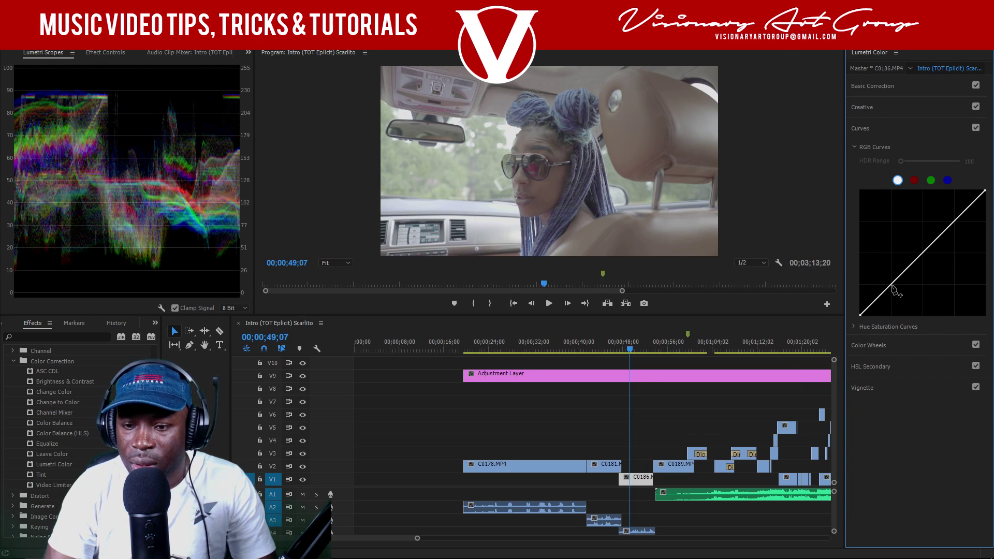
key("ctrl+s")
- Search the effects for "RGB" and apply the obsolete RGB Curves effect to the C0186.MP4 clip
left_click(49, 338)
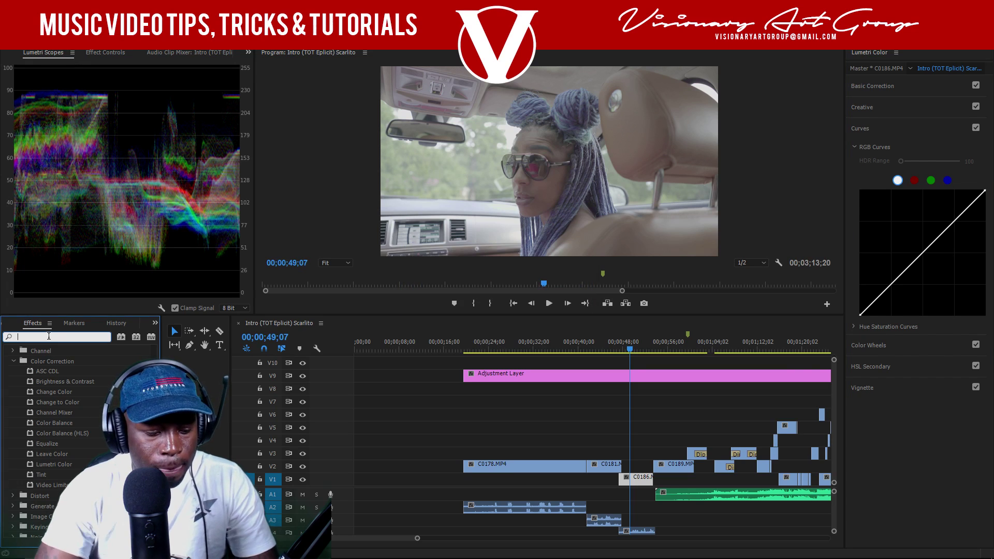
type("RGB")
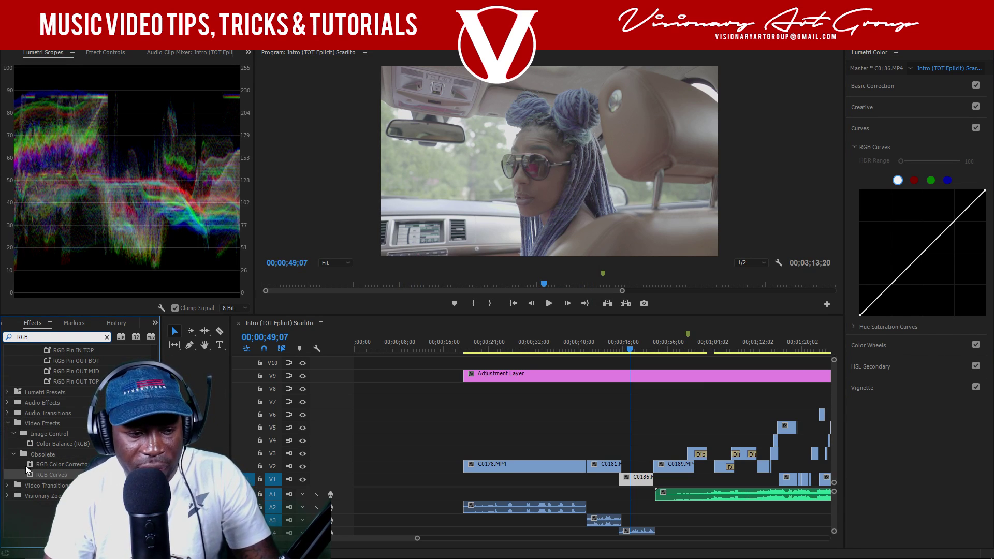
left_click_drag(52, 474, 637, 485)
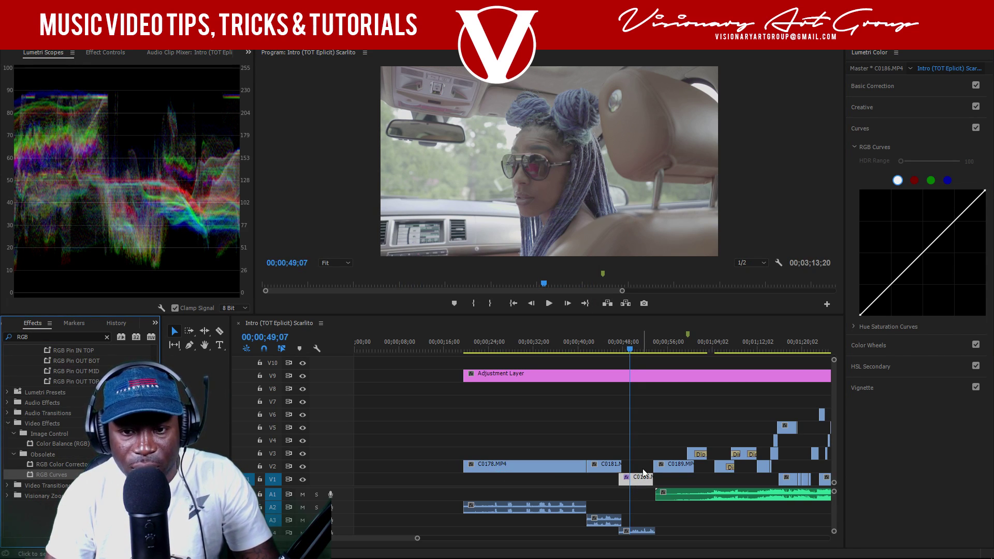
- Add two points to the Master curve of the clip's RGB Curves effect and pull them slightly down to darken shadows and midtones
left_click(106, 53)
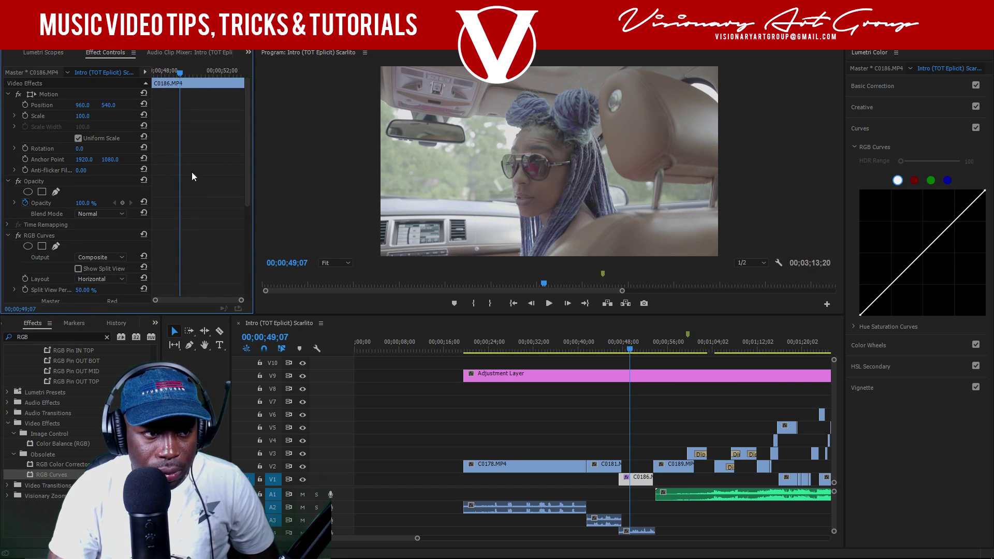
scroll(250, 188, "down", 5)
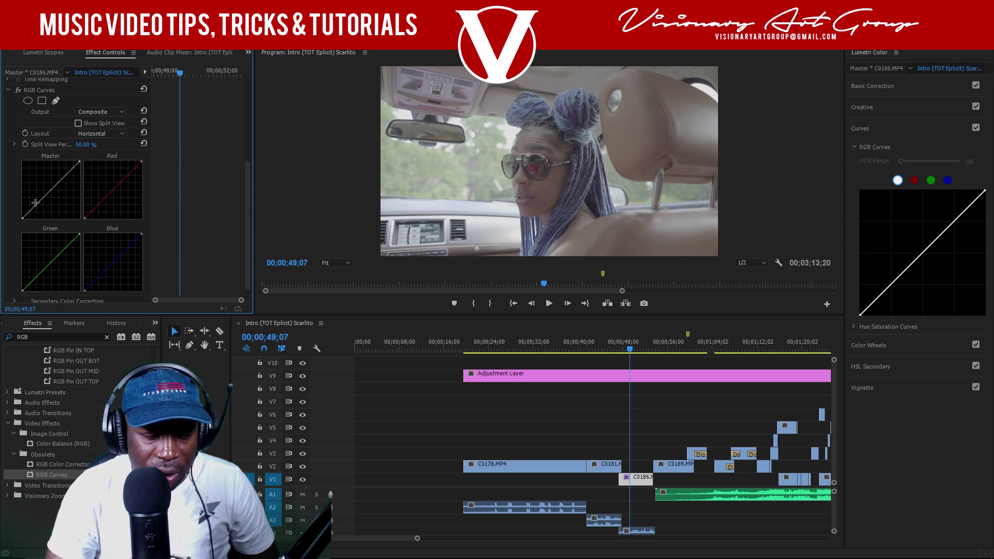
left_click_drag(41, 200, 64, 180)
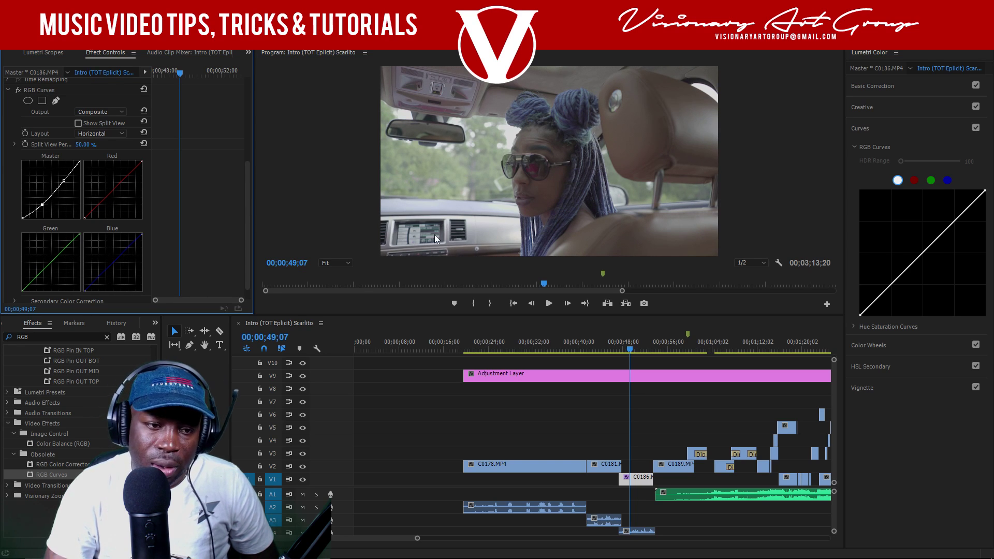
- Dock the Lumetri Scopes in their own panel beside the program monitor so they show together with the clip's effect controls
left_click(42, 53)
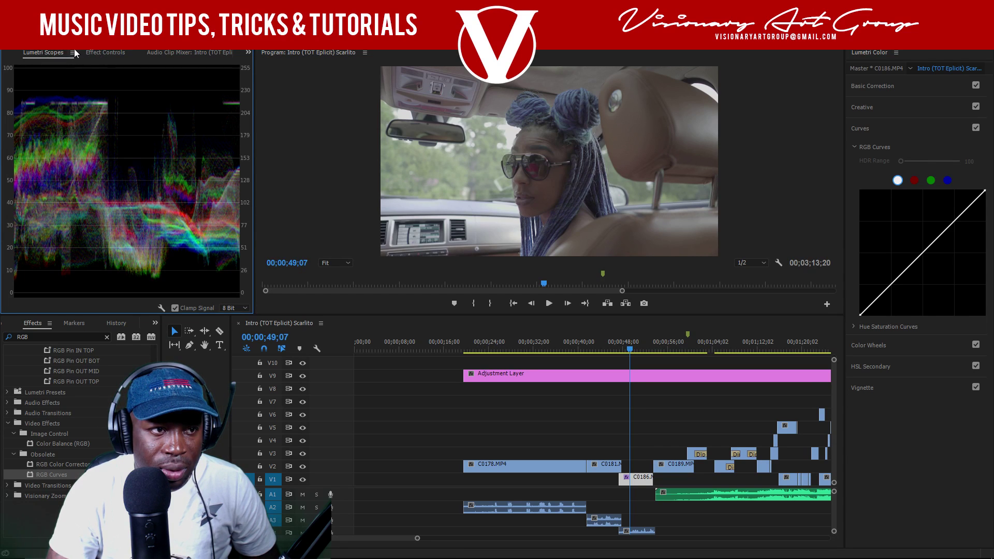
left_click_drag(63, 54, 260, 71)
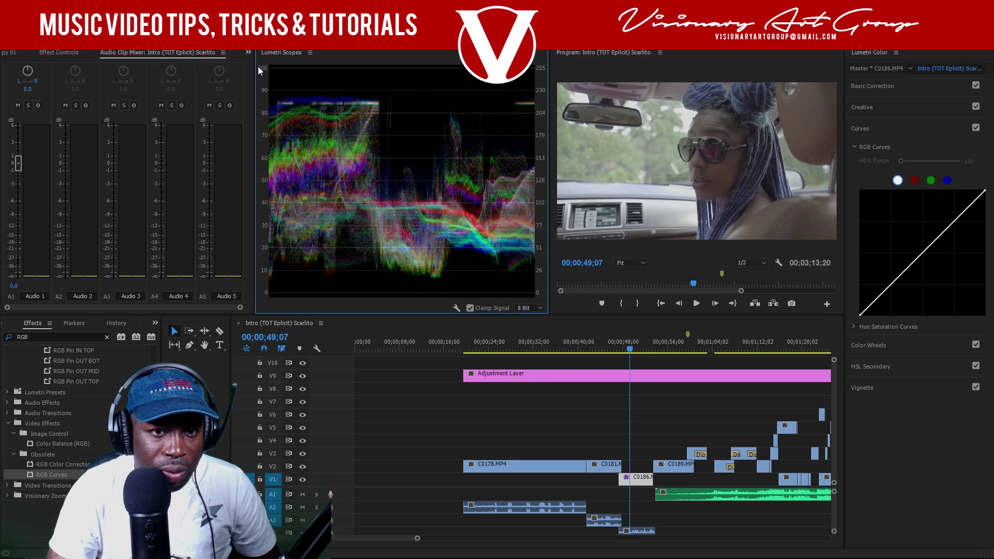
left_click(54, 52)
- Try a steep high-contrast Master curve, settle both points slightly below the diagonal, and move the playhead to 00;00;49;15
left_click_drag(64, 180, 53, 173)
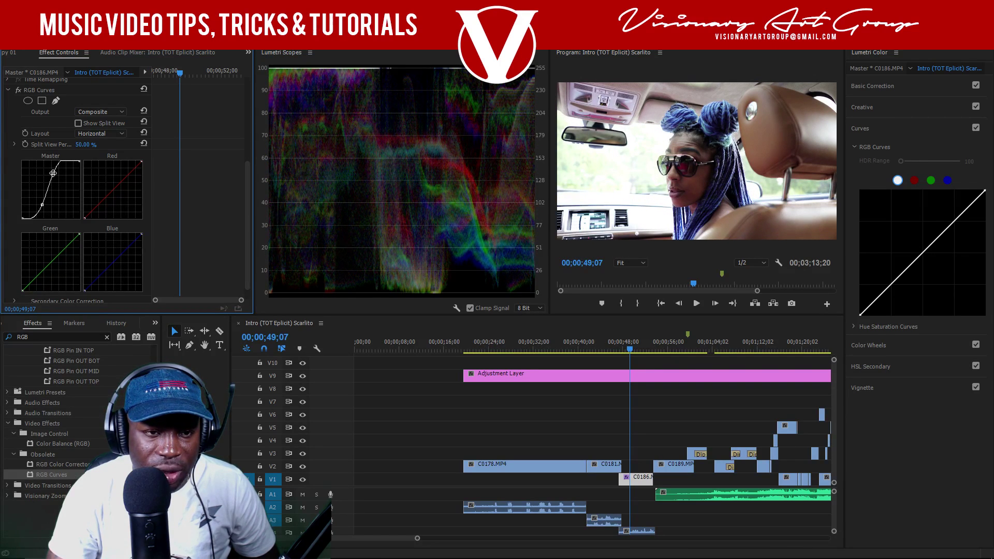
mouse_move(51, 172)
left_mouse_down()
mouse_move(65, 183)
mouse_move(40, 206)
mouse_move(34, 195)
mouse_move(64, 208)
mouse_move(32, 202)
mouse_move(38, 208)
mouse_move(60, 183)
left_mouse_up()
left_click_drag(626, 350, 631, 352)
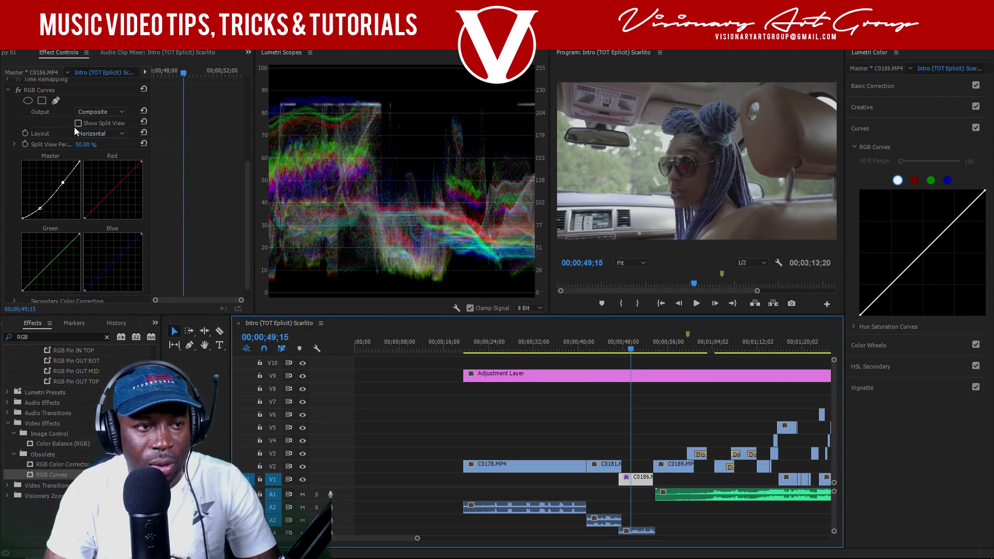
- Toggle the RGB Curves effect off and on to compare the C0186.MP4 shot, and play back a short stretch
left_click(18, 92)
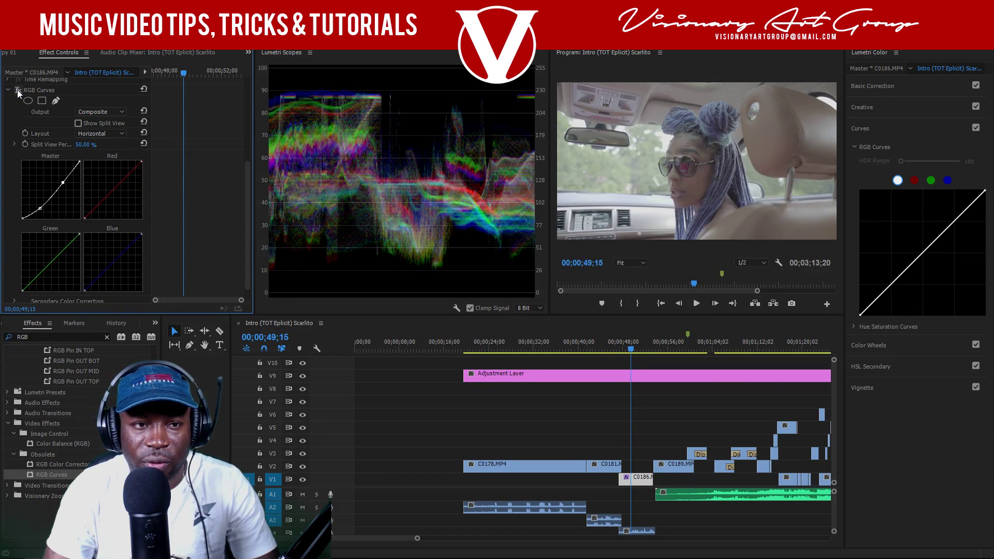
left_click(18, 92)
left_click(18, 91)
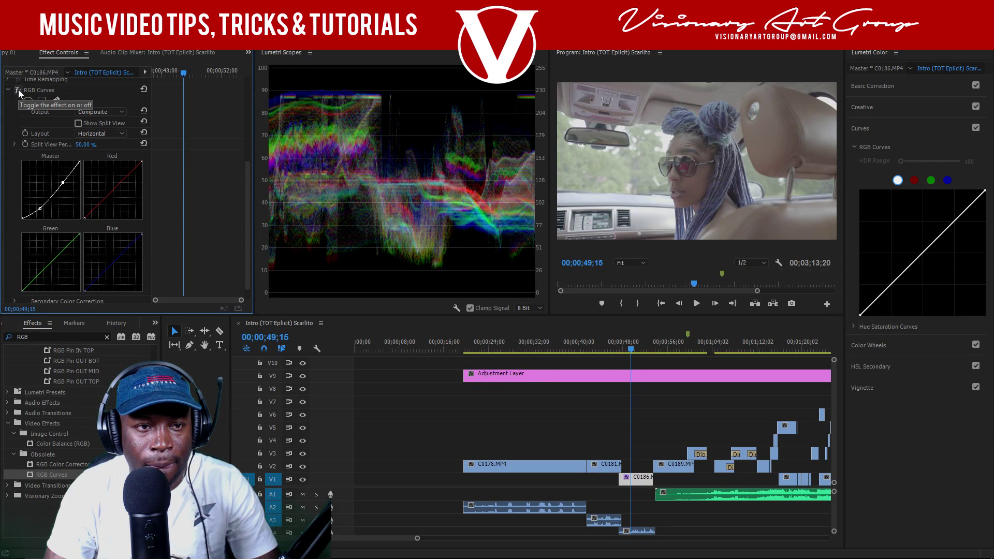
left_click(18, 92)
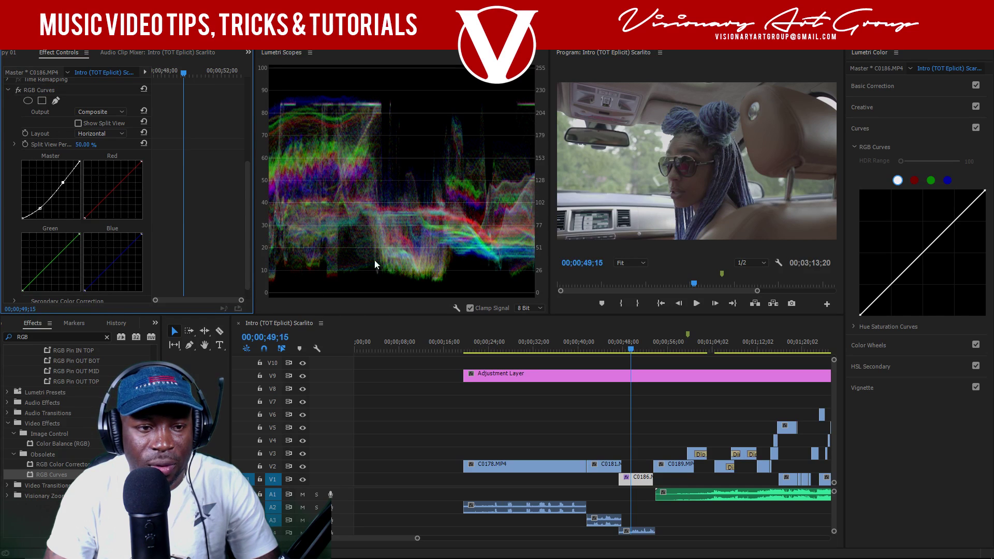
key("space")
key("space")
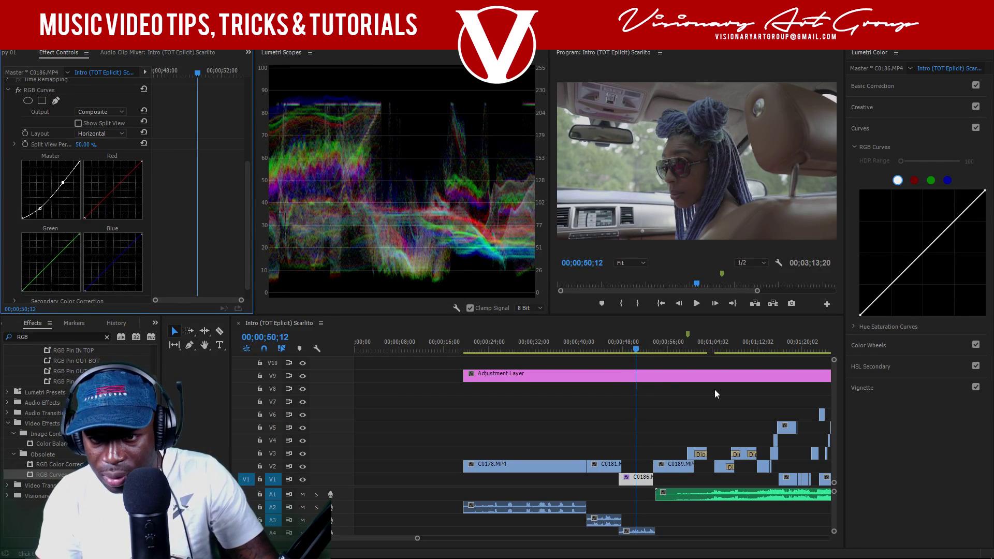
right_click(629, 204)
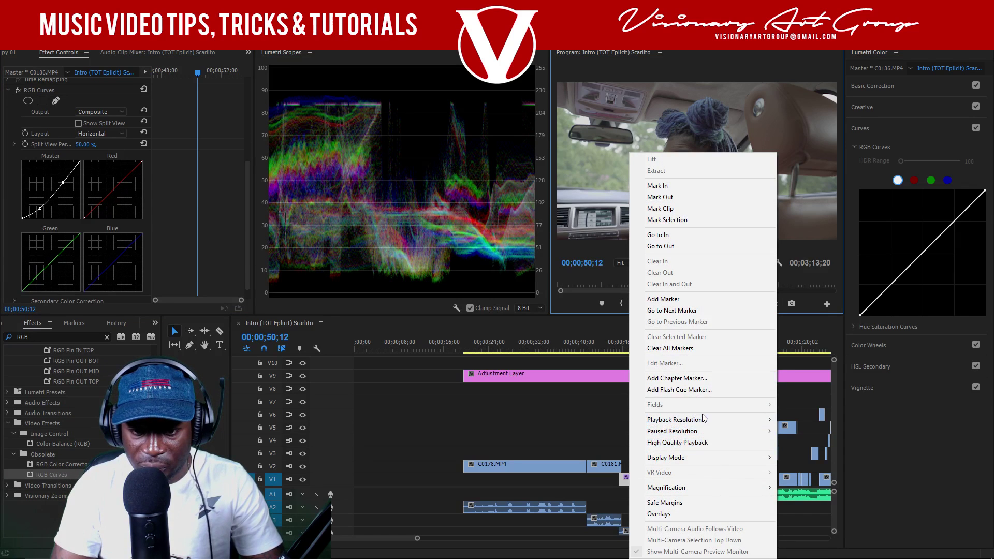
mouse_move(703, 432)
left_click(596, 432)
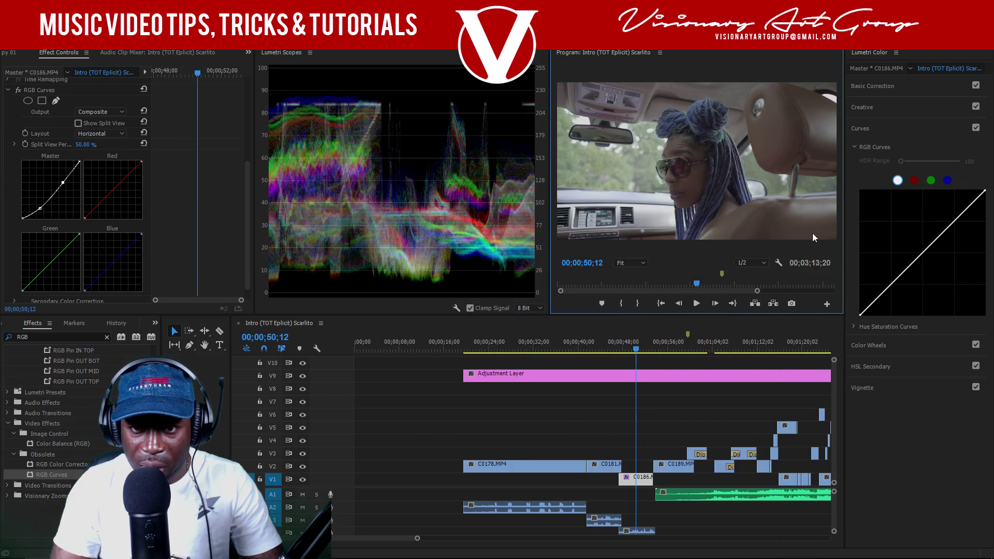
- Move the playhead back to about 00;00;49;09 and replay a short stretch of the car shot
mouse_move(638, 352)
left_mouse_down()
mouse_move(628, 351)
mouse_move(638, 351)
left_mouse_up()
key("j")
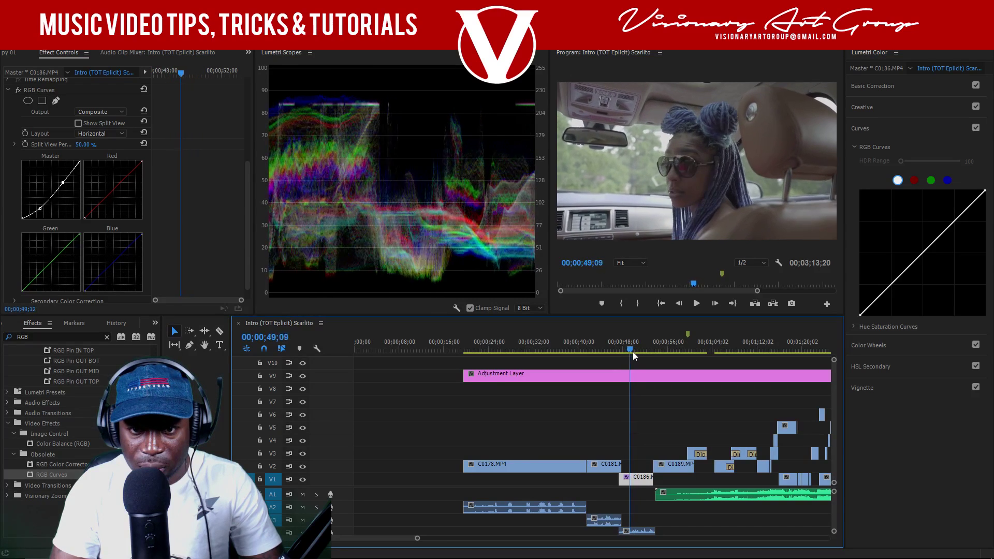
key("space")
key("space")
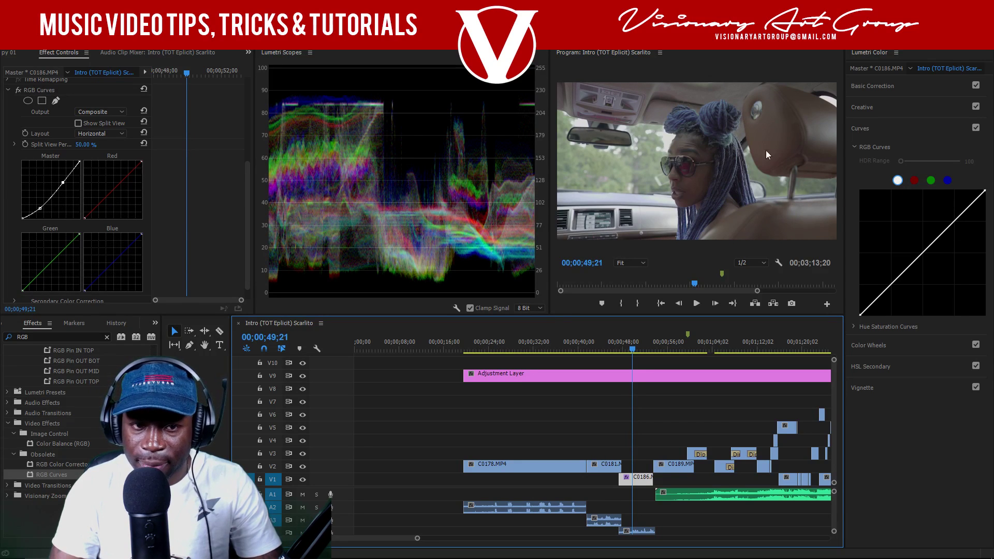
- Try raising the clip's Whites to 18.3 in the Lumetri basic tone corrections
left_click(914, 84)
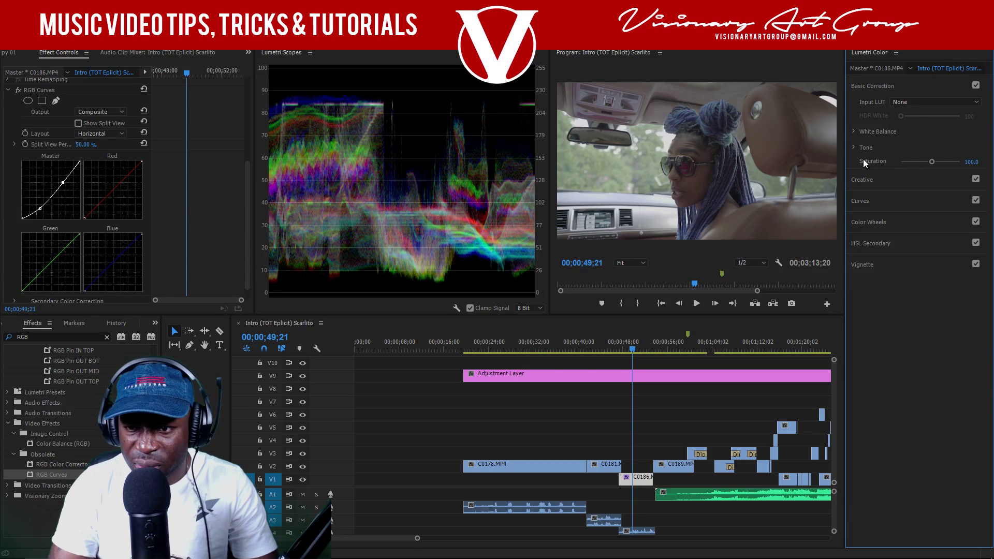
left_click(853, 147)
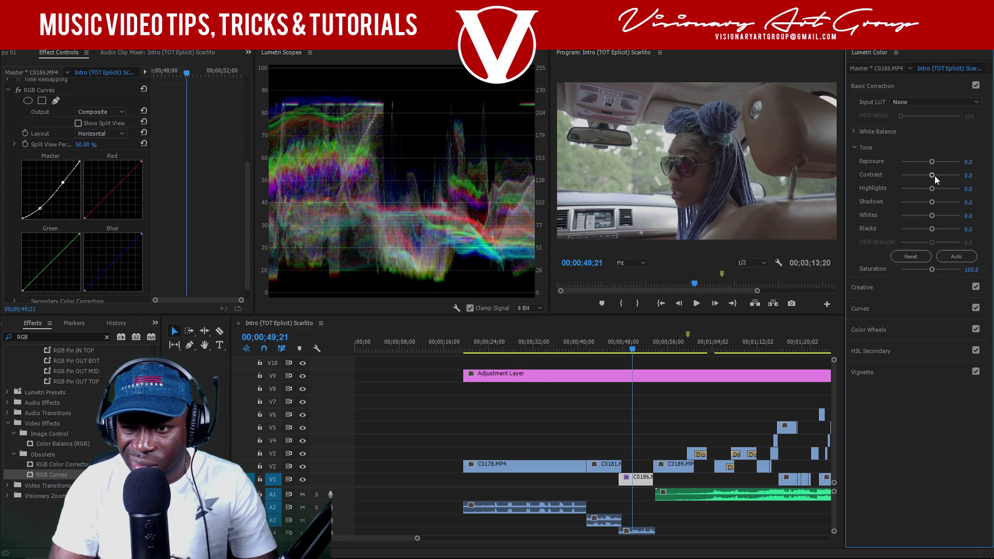
left_click_drag(932, 215, 936, 219)
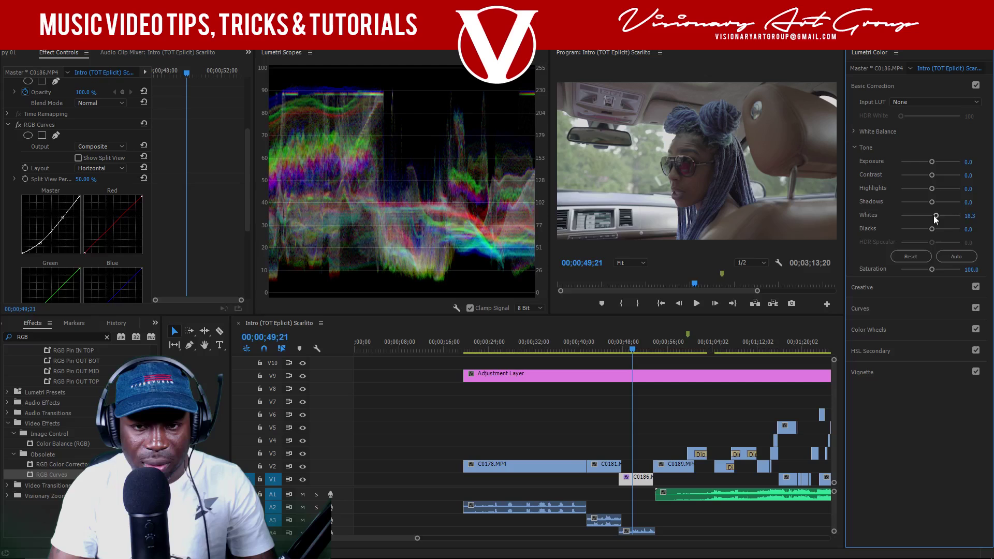
left_click(857, 146)
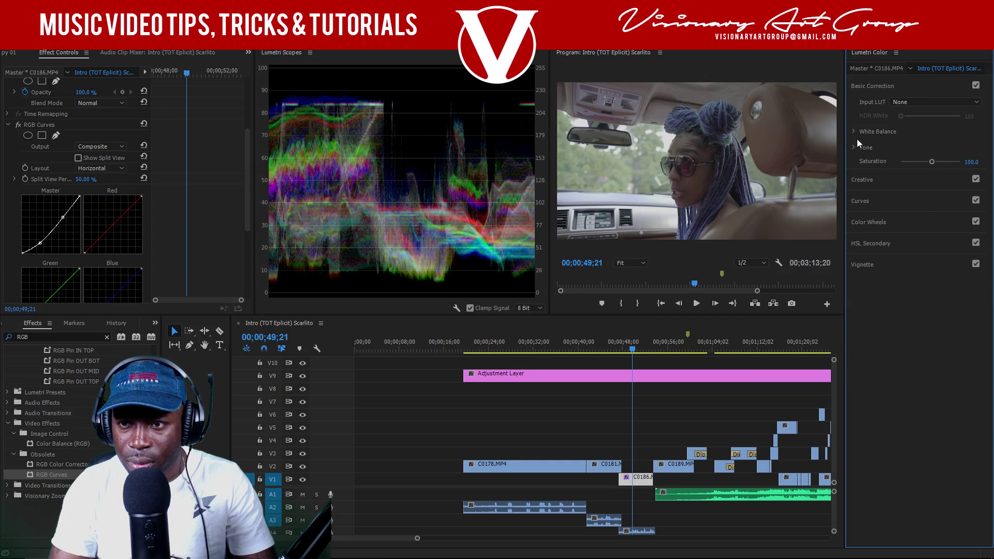
- Apply the Kodak 5218 Kodak 2383 (by Adobe) creative look to C0186.MP4 and play back the result
left_click(875, 181)
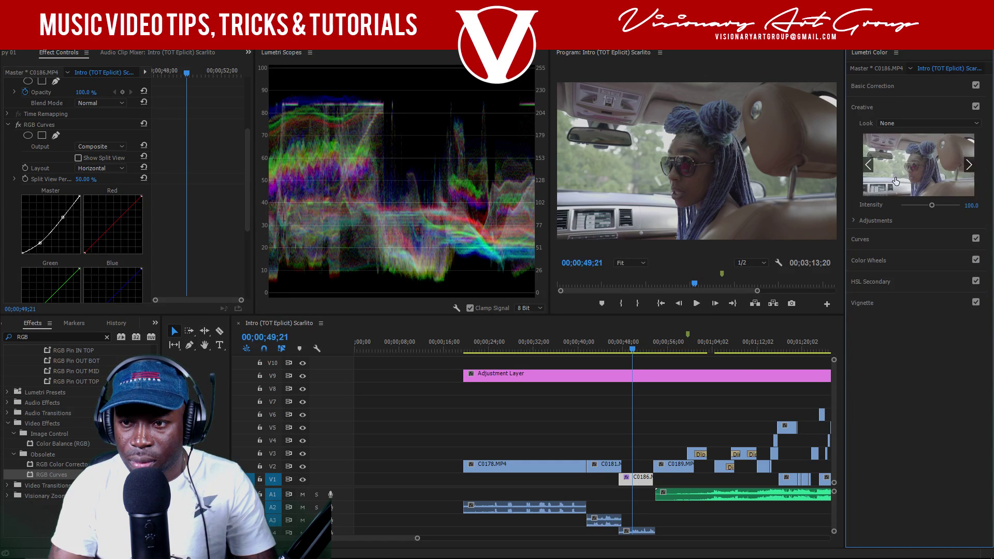
left_click(896, 124)
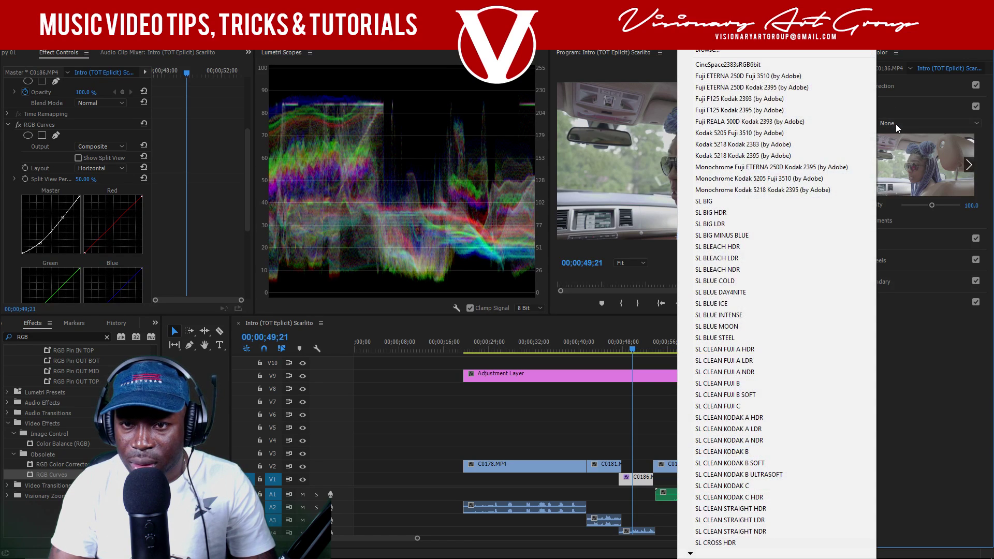
left_click(769, 145)
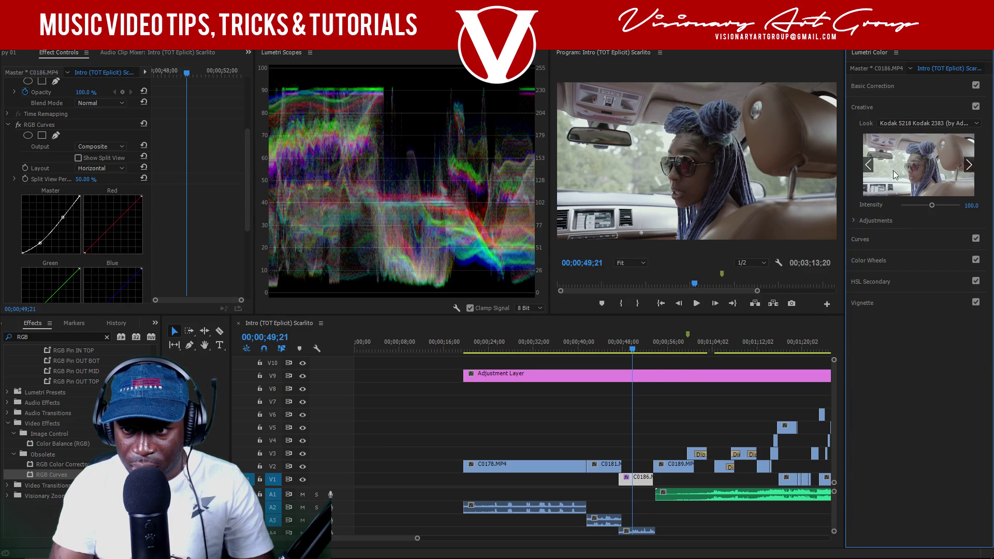
key("space")
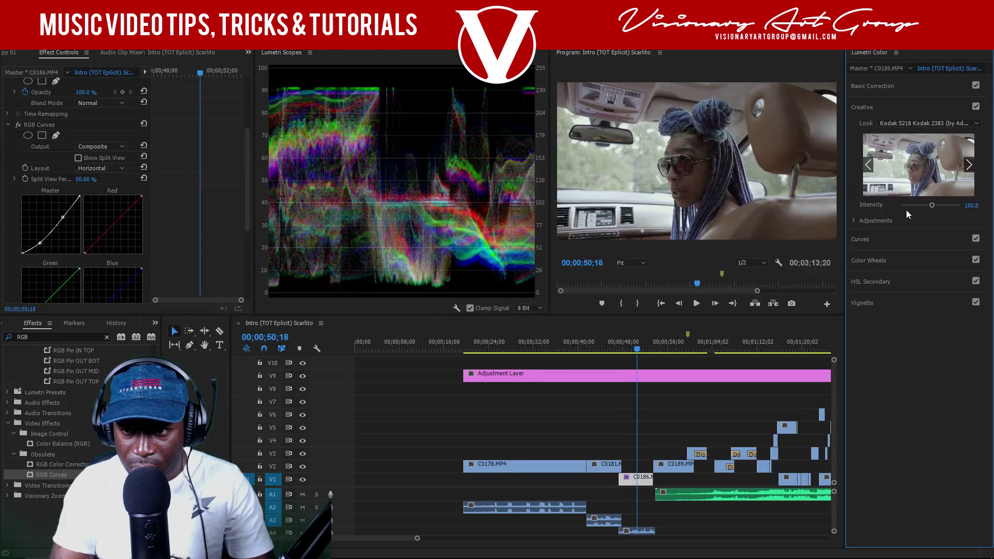
key("space")
- Try the creative look at an intensity of 200 during playback, and reset the intensity to 100
left_click_drag(934, 206, 972, 209)
key("space")
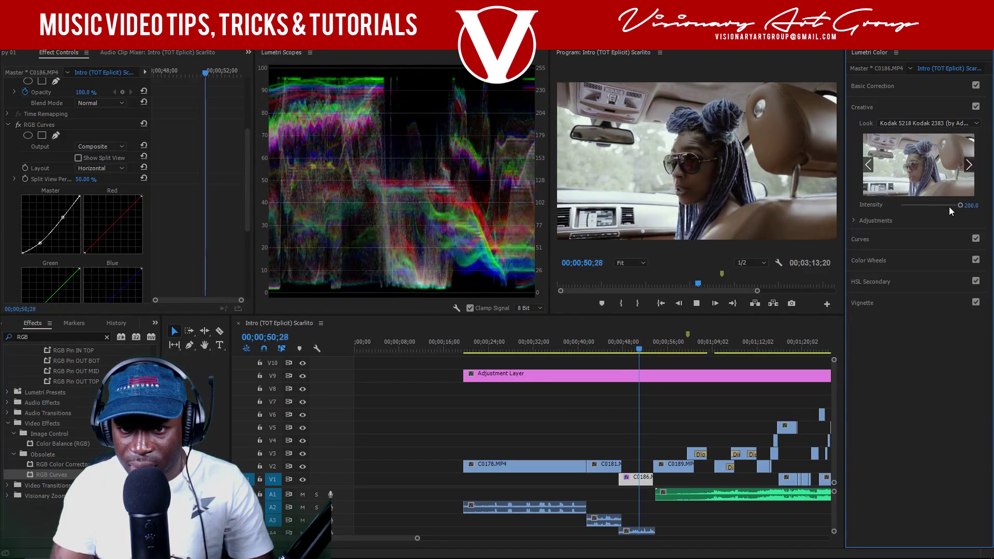
key("space")
double_click(937, 206)
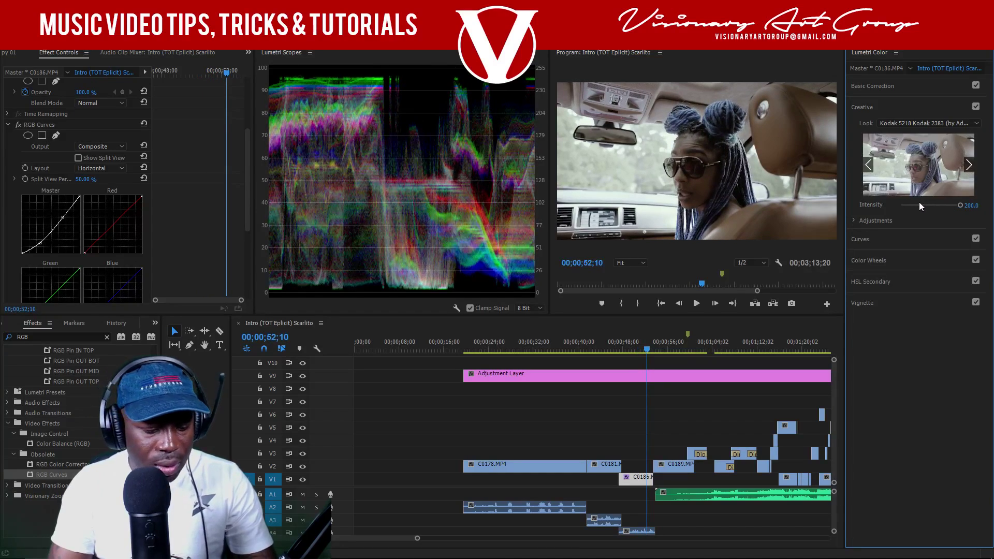
- Try the Kodak 5218 Kodak 2395 and Kodak 5205 Fuji 3510 looks, and return to Kodak 5218 Kodak 2383
left_click(920, 124)
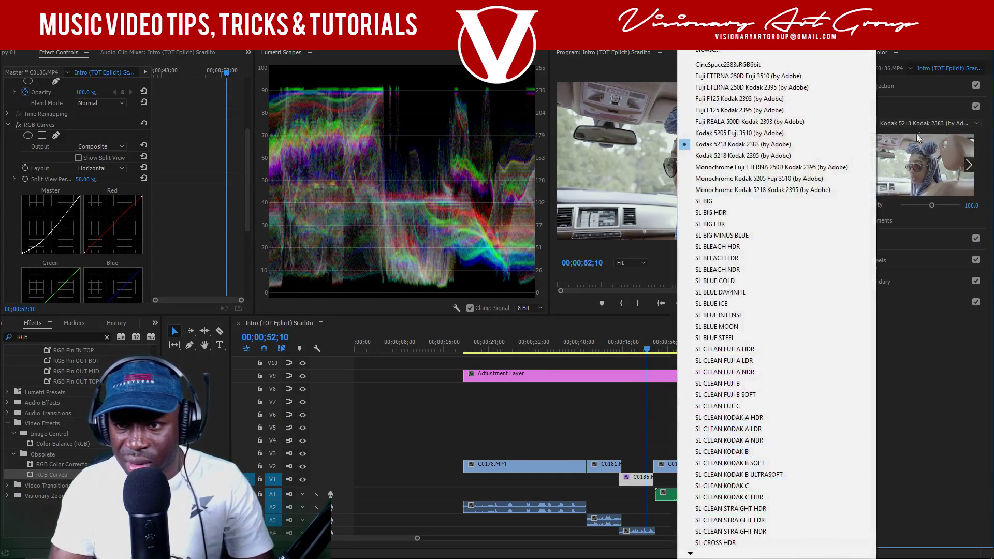
left_click(800, 157)
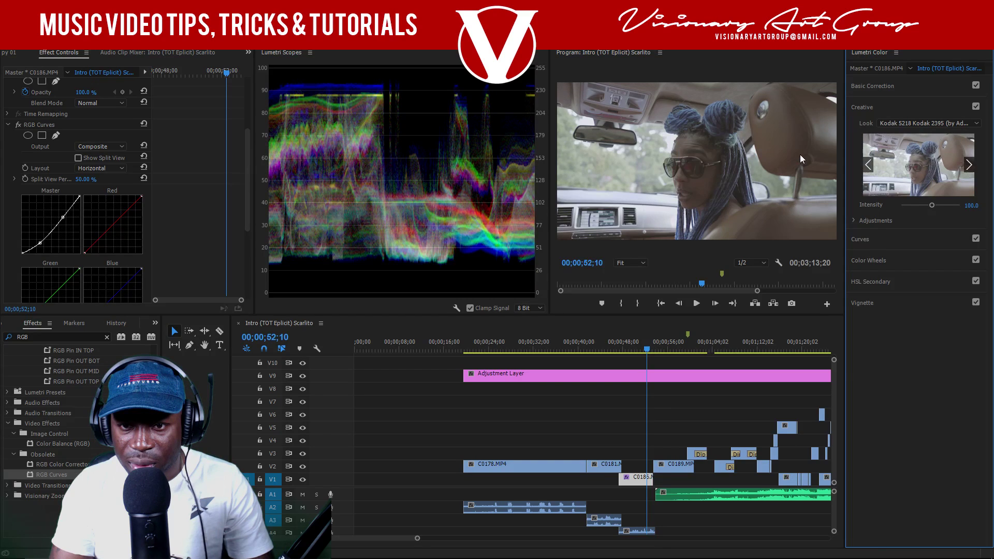
left_click(927, 123)
left_click(824, 129)
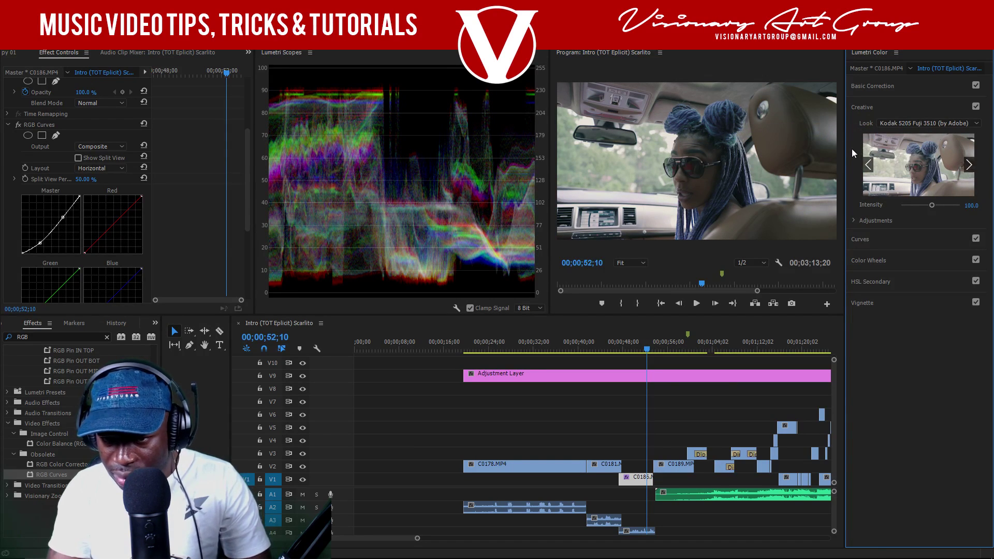
left_click(910, 129)
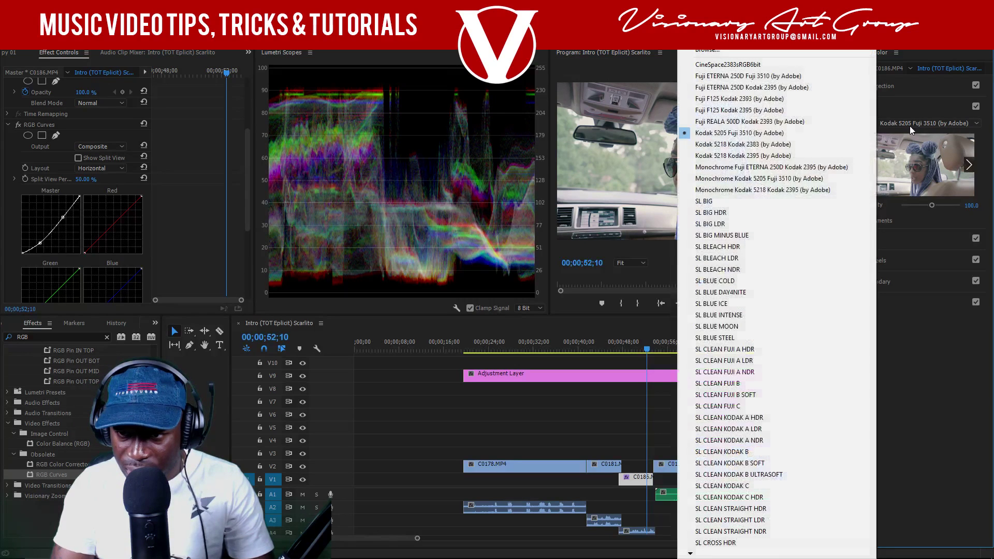
left_click(824, 144)
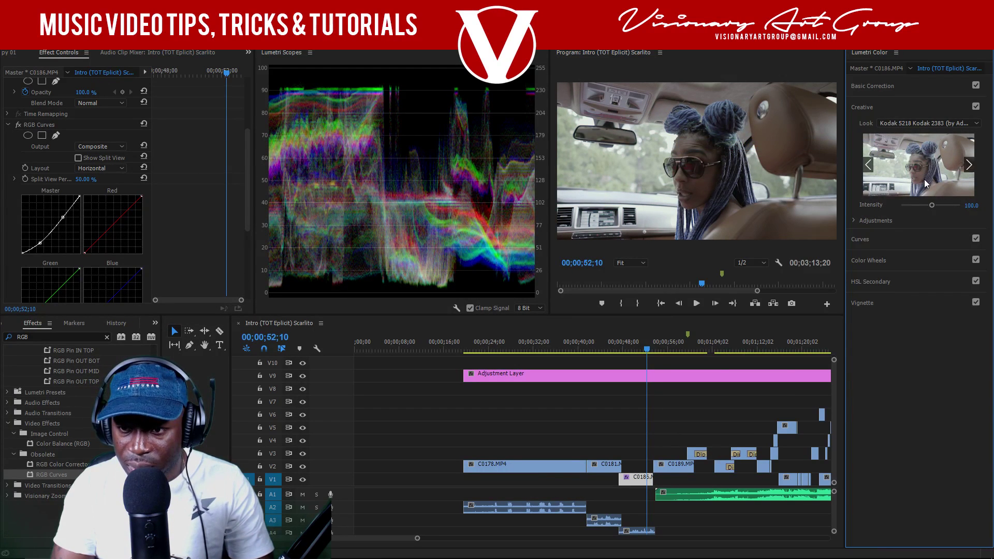
- Test a strong green tint on the midtones color wheel, reset it, and shift the midtones slightly toward yellow
left_click(890, 241)
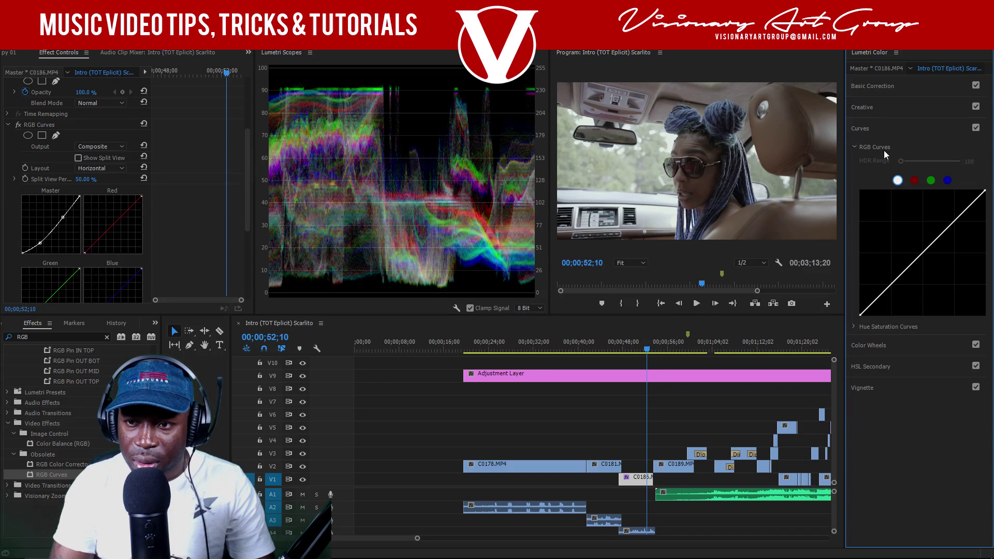
left_click(869, 345)
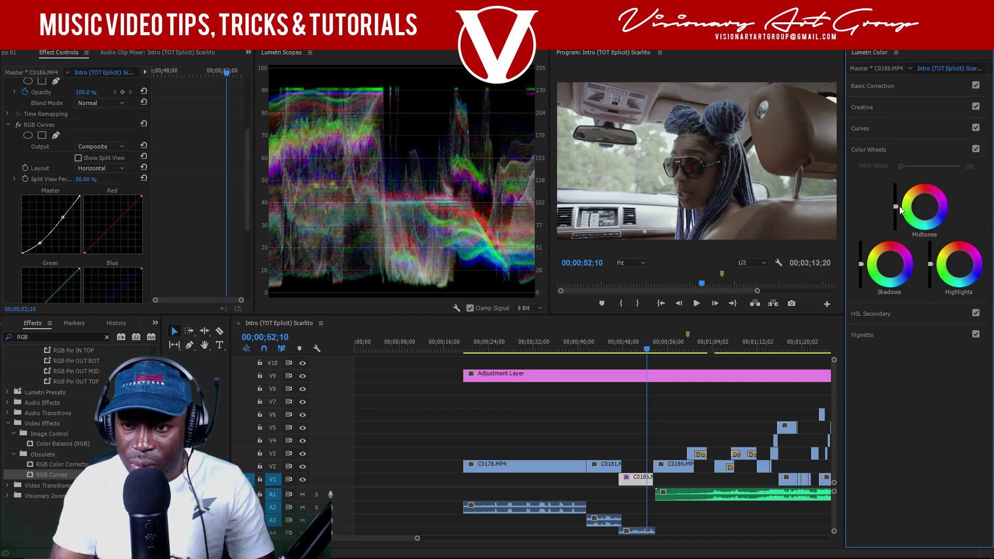
mouse_move(926, 210)
left_mouse_down()
mouse_move(925, 200)
mouse_move(915, 215)
left_mouse_up()
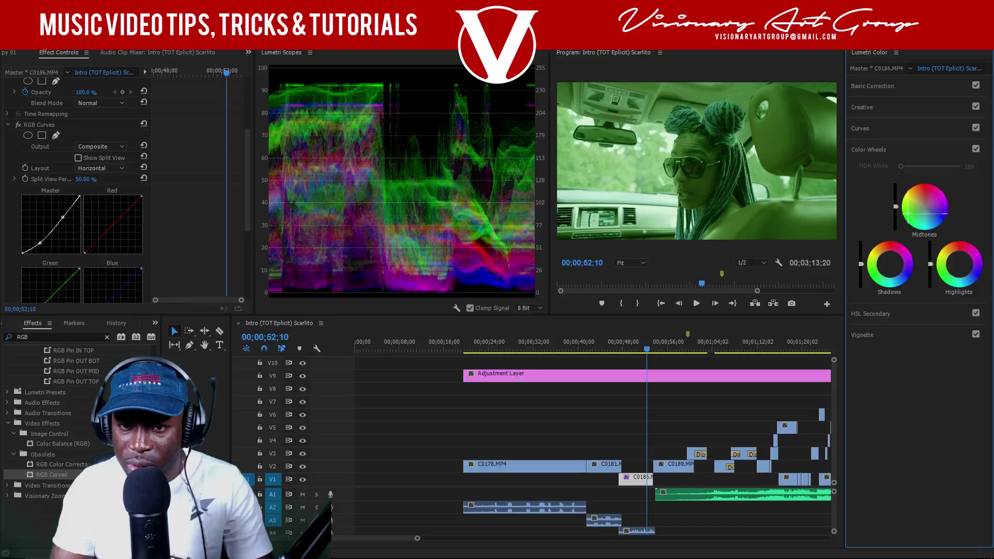
double_click(916, 213)
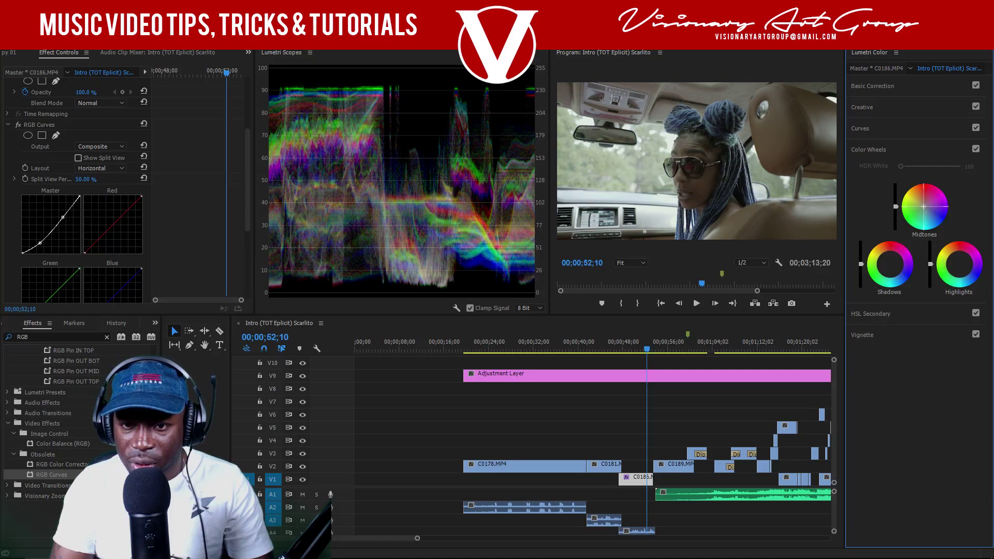
left_click_drag(924, 206, 896, 206)
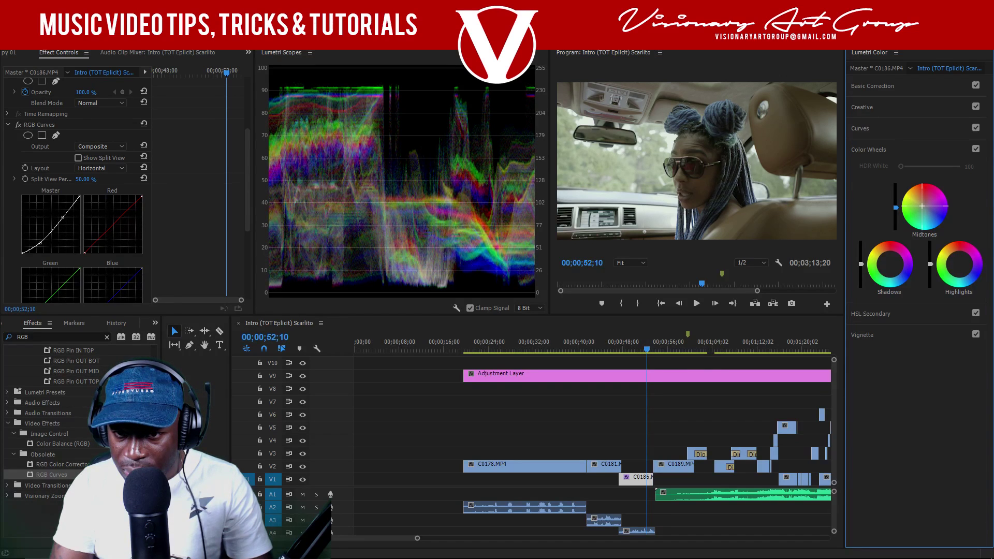
left_click_drag(922, 206, 920, 206)
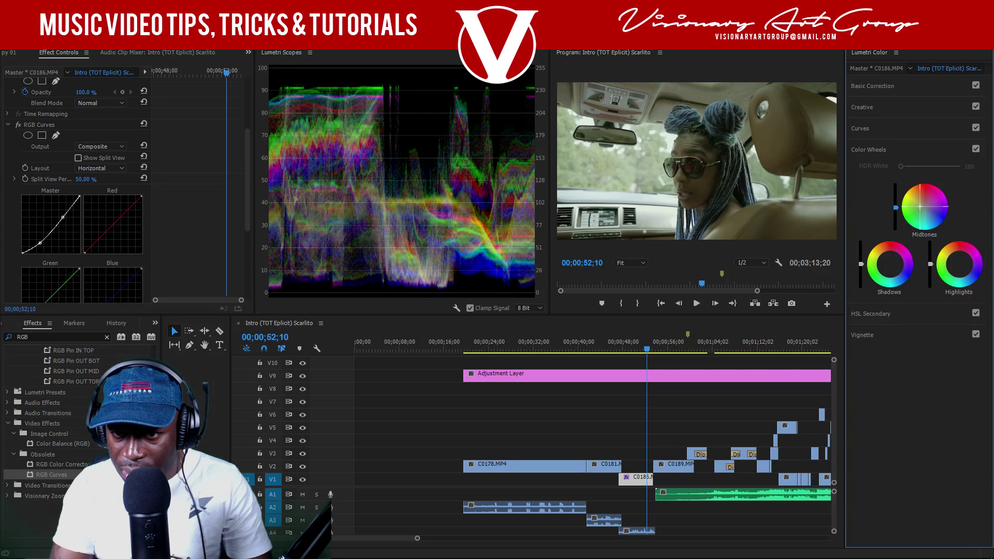
- Fine-tune the shadows wheel's tint and level, and reset the highlights wheel after a trial tint
left_click_drag(889, 265, 889, 265)
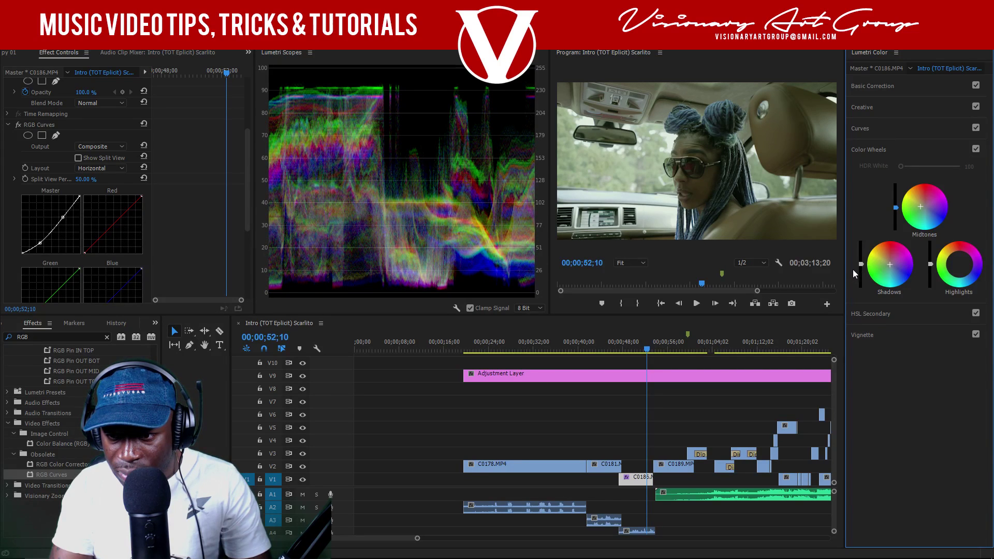
left_click_drag(862, 264, 862, 265)
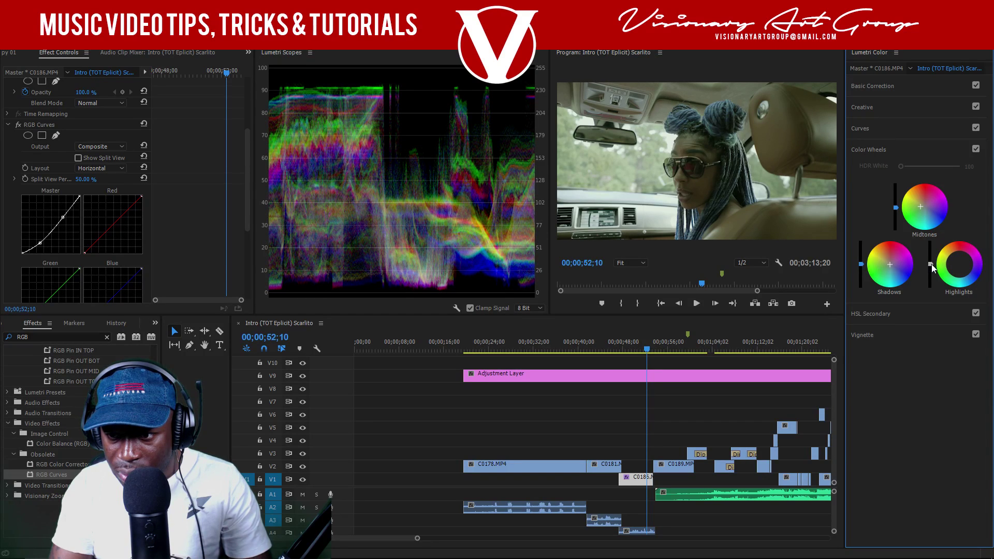
left_click_drag(961, 267, 956, 266)
double_click(966, 268)
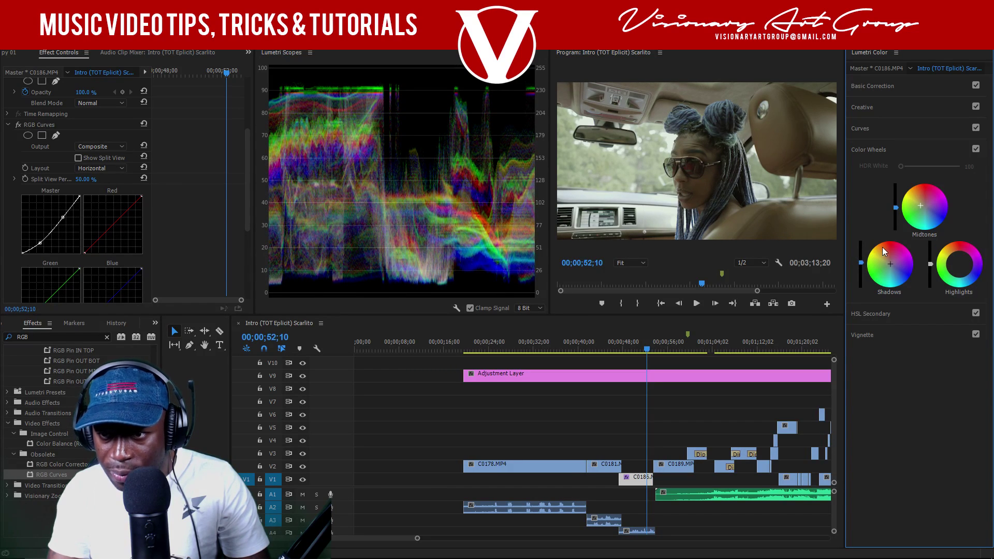
- Disable the Creative adjustments and toggle the Color Wheels off and on to compare the grade
left_click(976, 150)
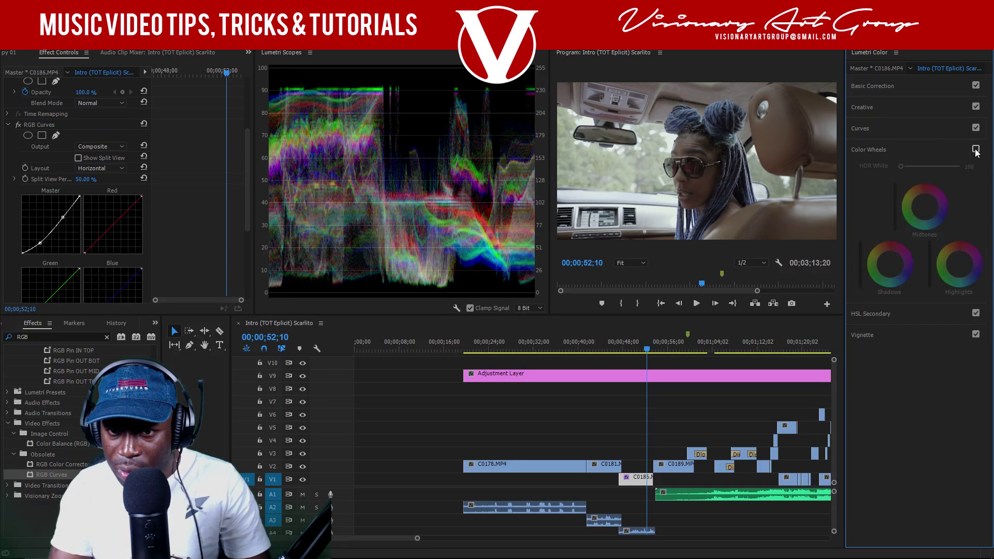
left_click(976, 107)
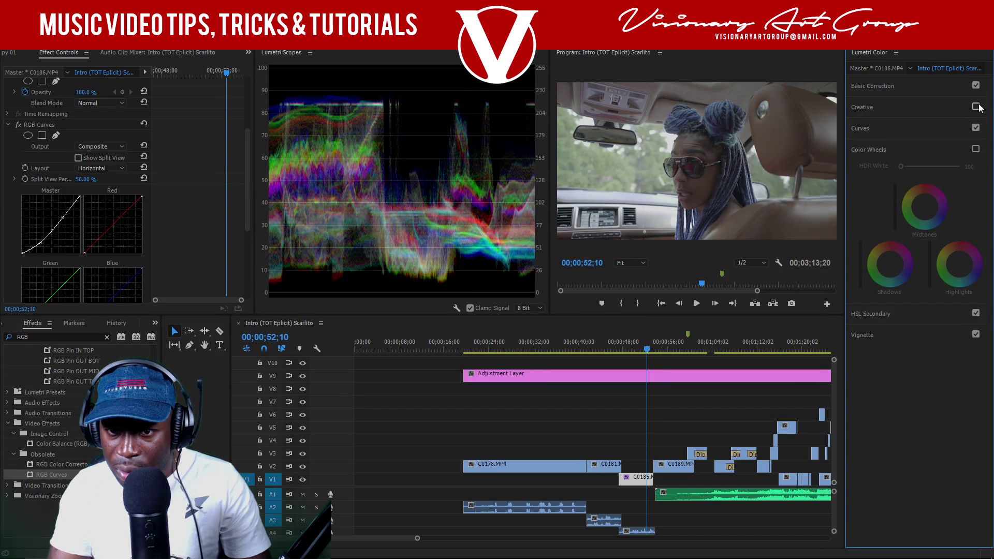
left_click(976, 149)
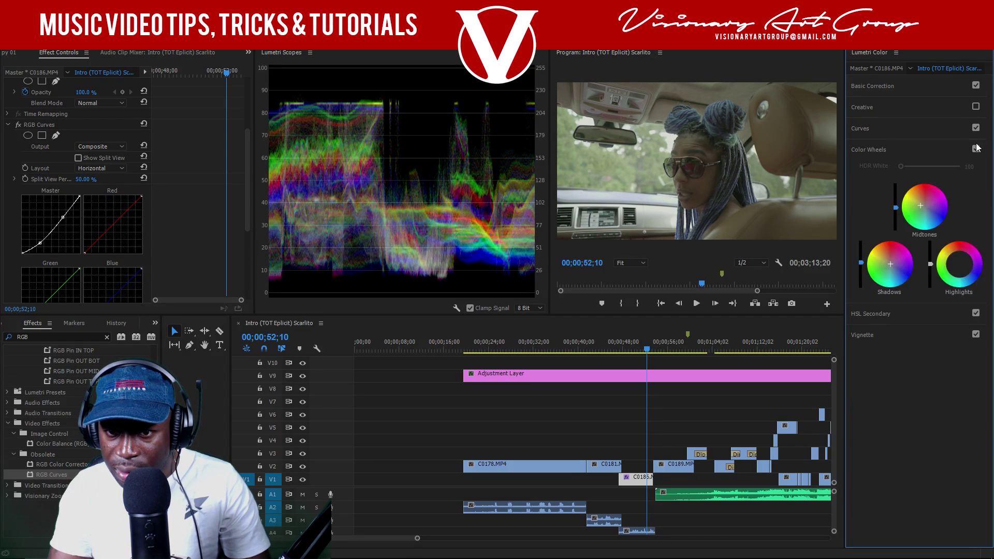
- Re-enable the Creative adjustments on the car interior shot and play the sequence on into the next shot
left_click(976, 107)
key("space")
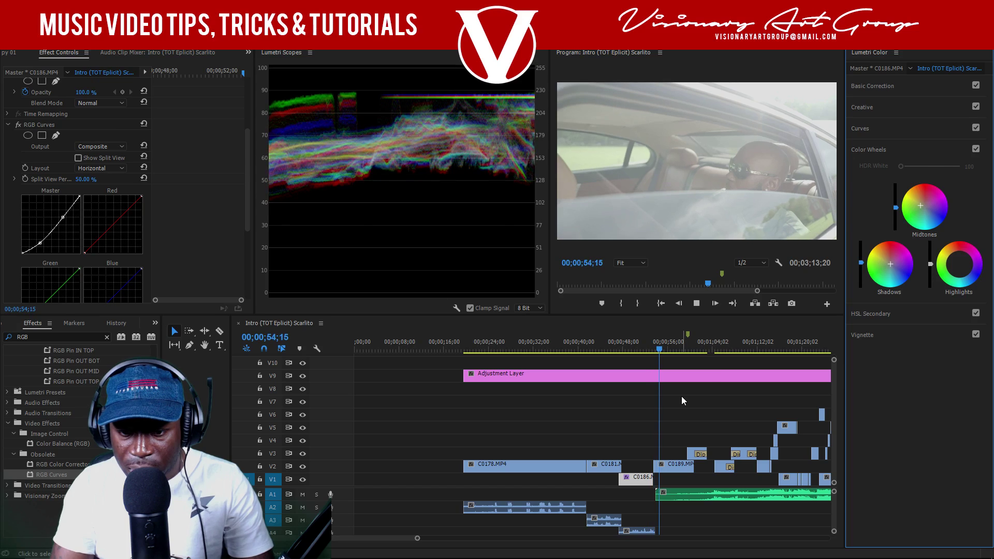
- Copy the RGB Curves effect from C0186.MP4 and paste it onto C0189.MP4
left_click(666, 495)
left_click(637, 480)
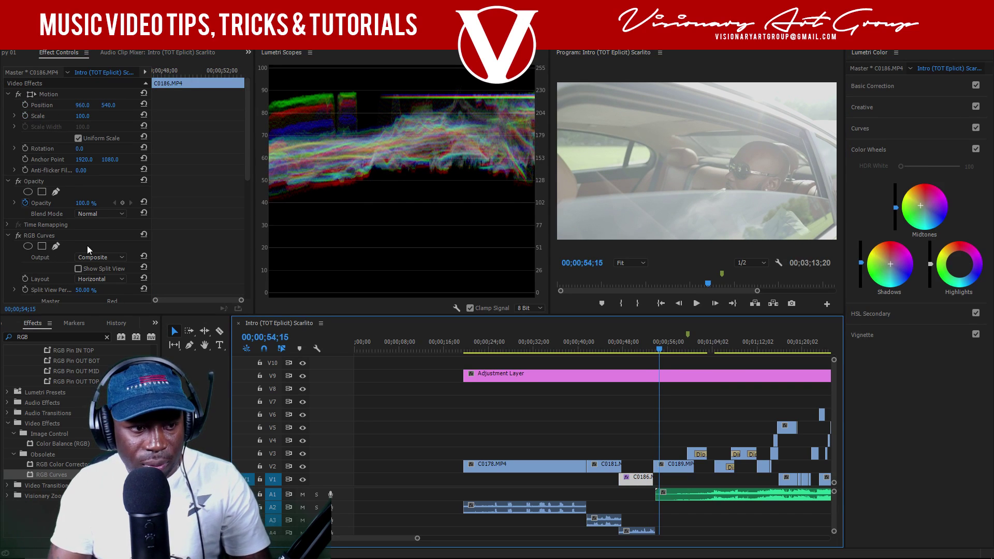
left_click(52, 236)
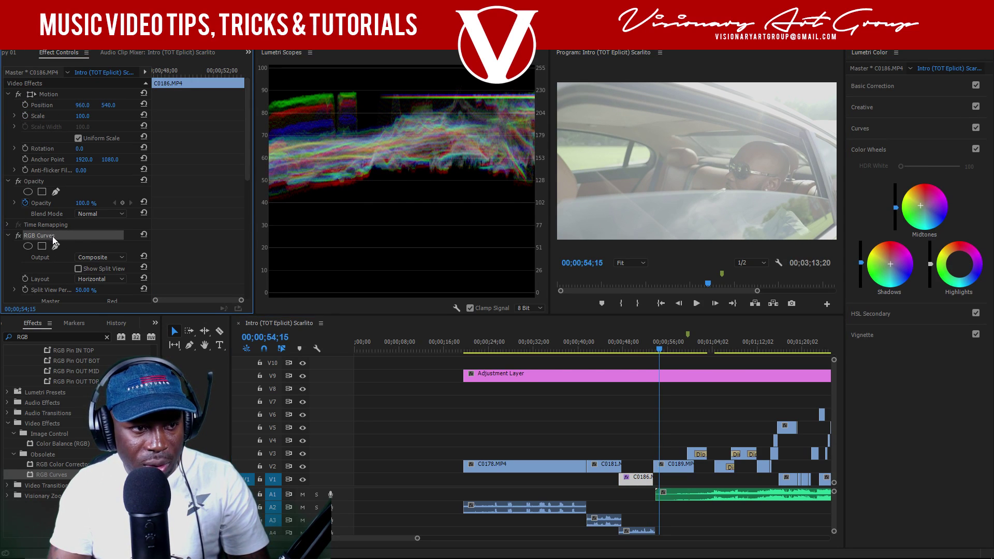
left_click(675, 468)
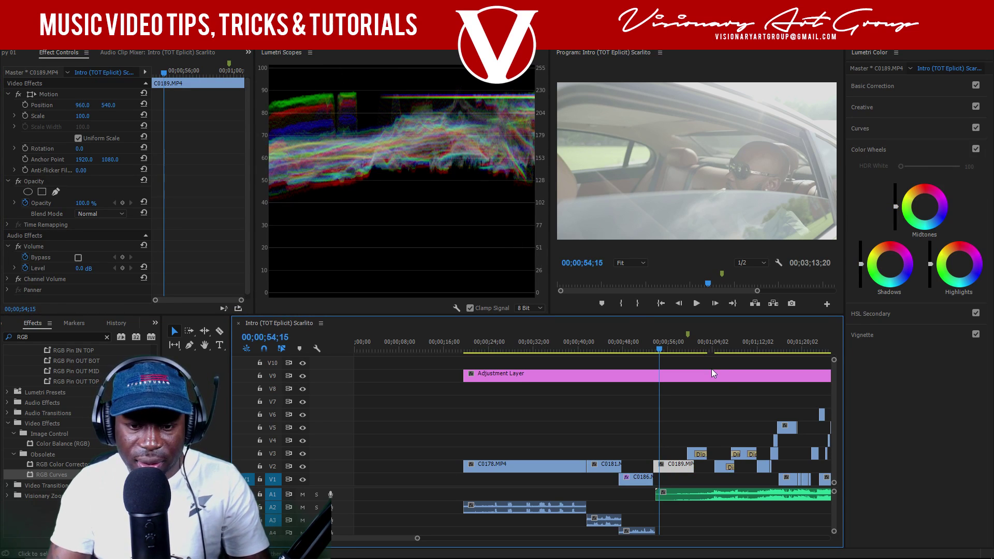
key("ctrl+v")
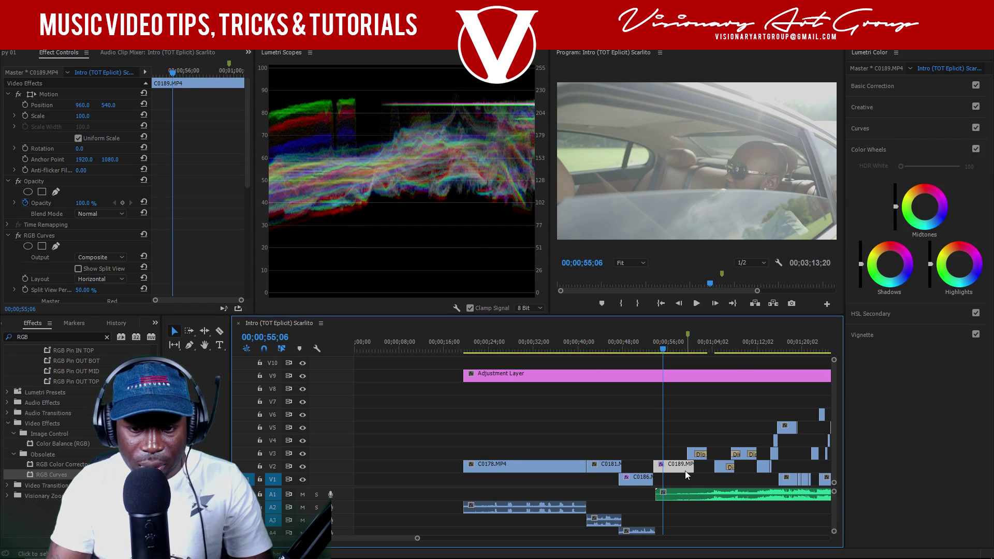
- Steepen the Master curve of C0189.MP4's RGB Curves for deeper shadows and stronger contrast, and play back across the cut
scroll(171, 202, "down", 5)
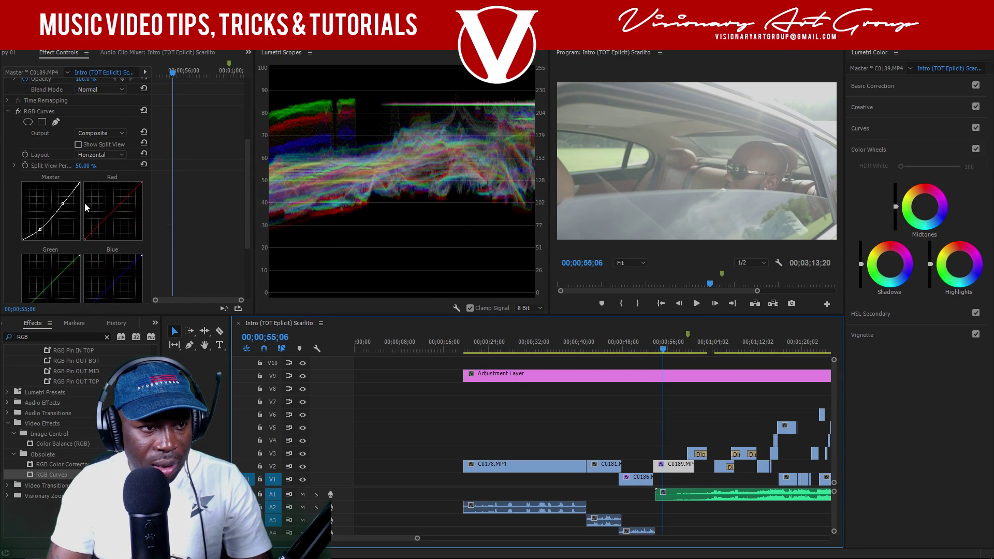
left_click_drag(63, 202, 56, 225)
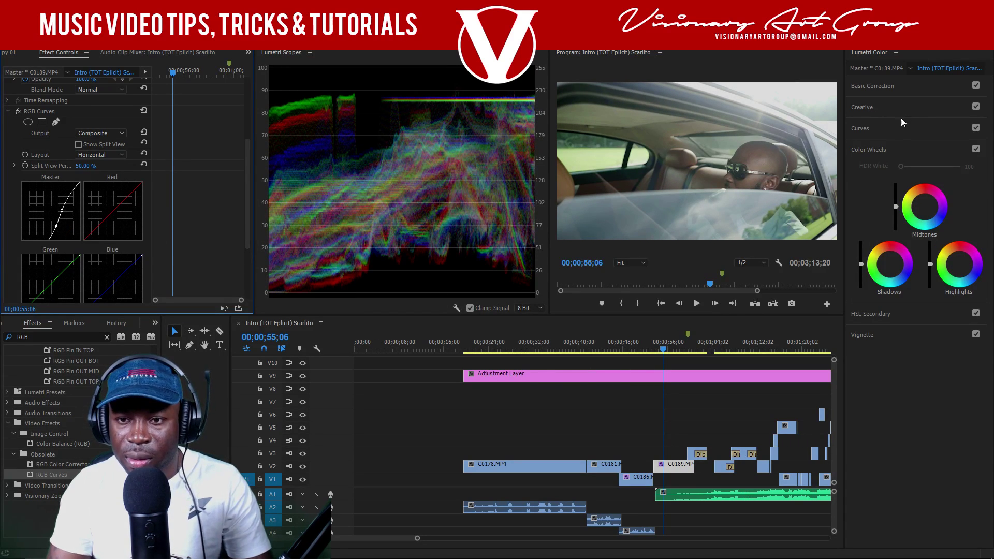
left_click(641, 350)
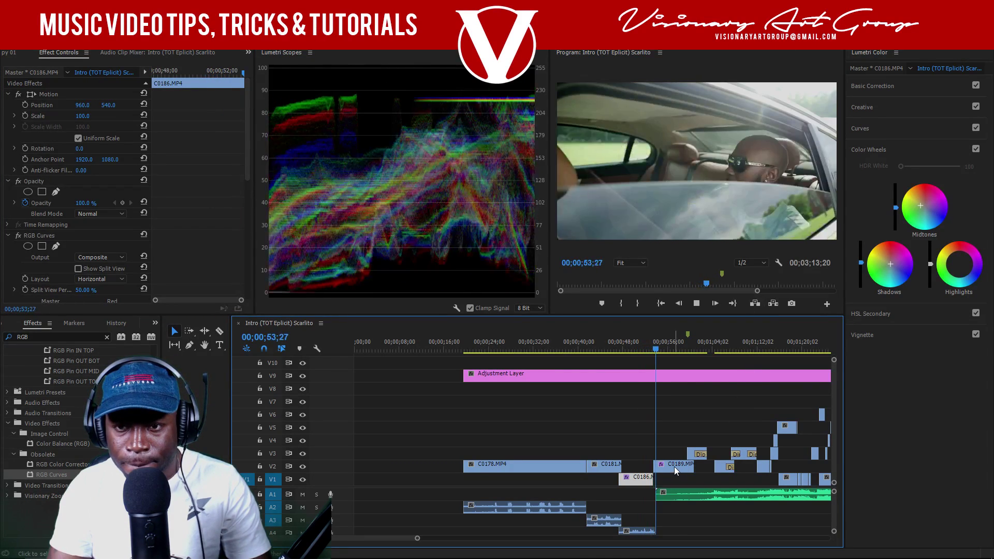
key("space")
- Adjust C0189.MP4's basic tone to about -30 Highlights, -18 Shadows, -10 Whites and 8 Blacks, and play back from the preceding shot
left_click(894, 82)
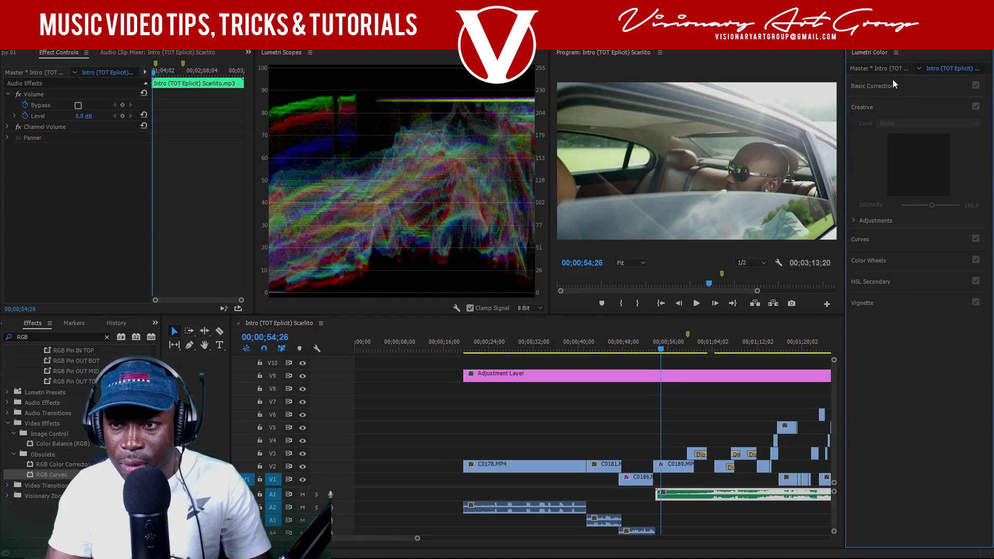
left_click(854, 148)
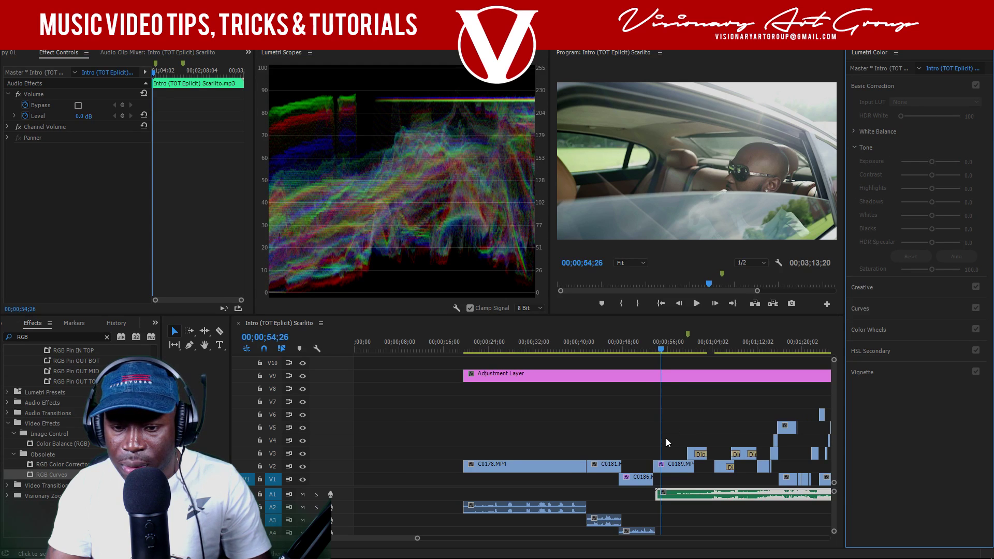
left_click(676, 465)
left_click_drag(928, 190, 933, 222)
left_click_drag(933, 161, 930, 161)
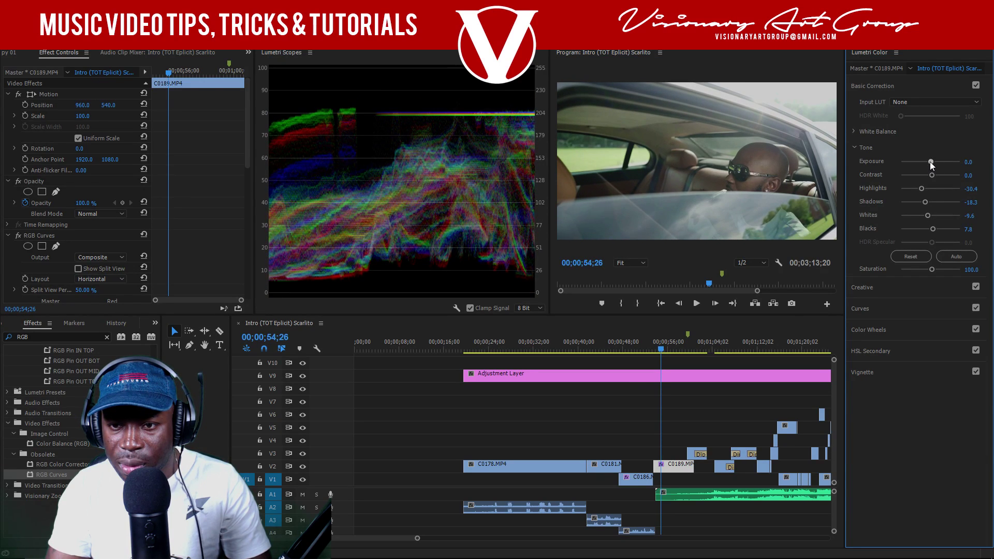
left_click(638, 347)
key("space")
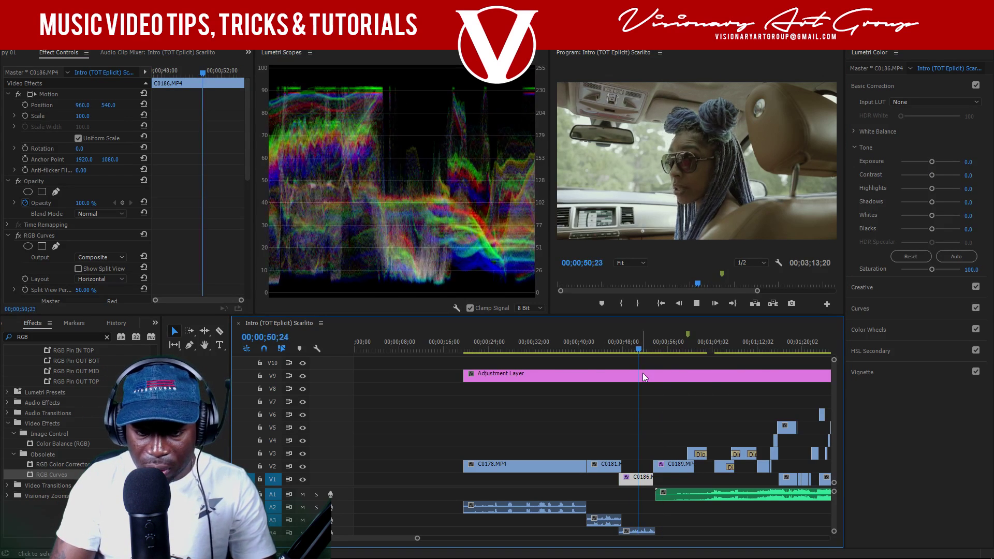
- Try the RGB Curves effect from C0189.MP4 on the phone call shot C0178.MP4, and undo the paste
left_click(560, 351)
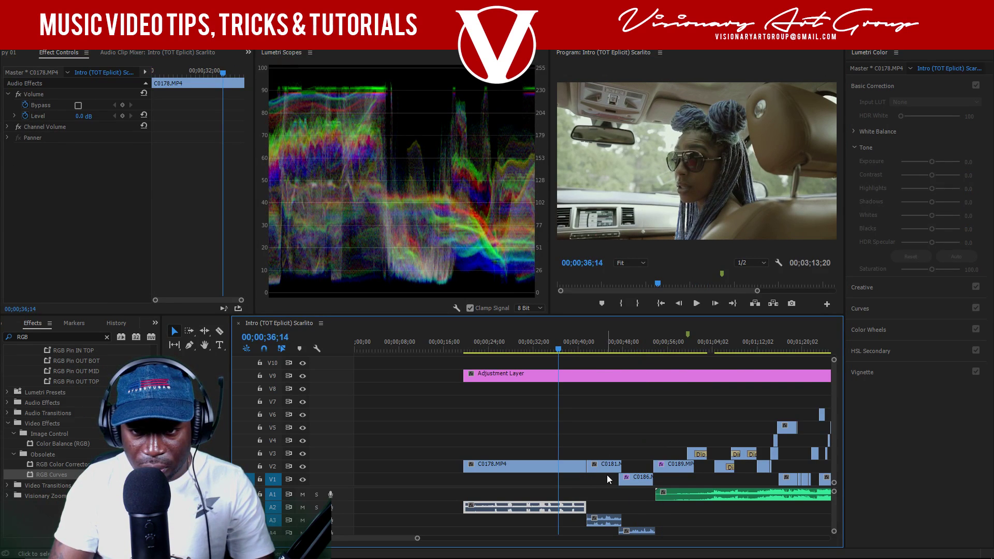
left_click(675, 468)
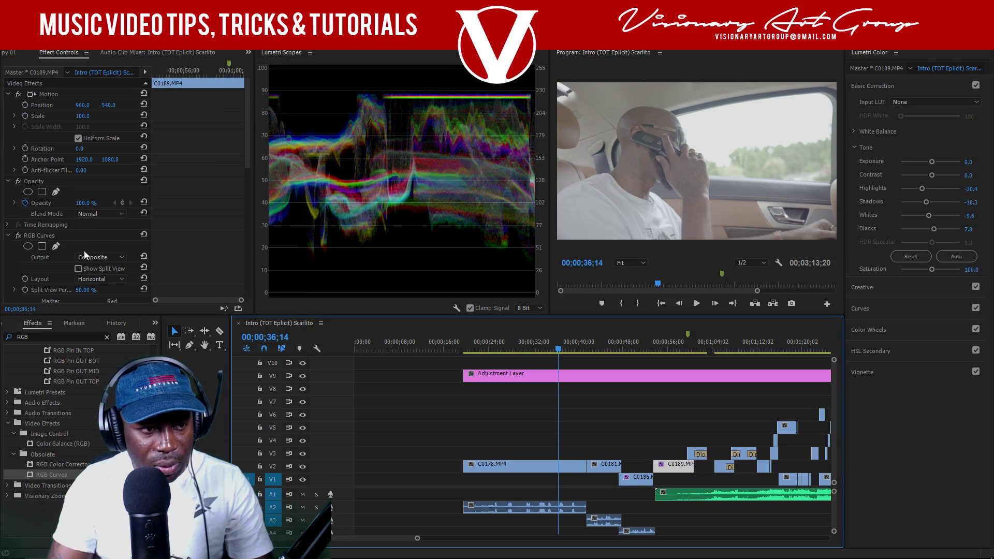
left_click(72, 236)
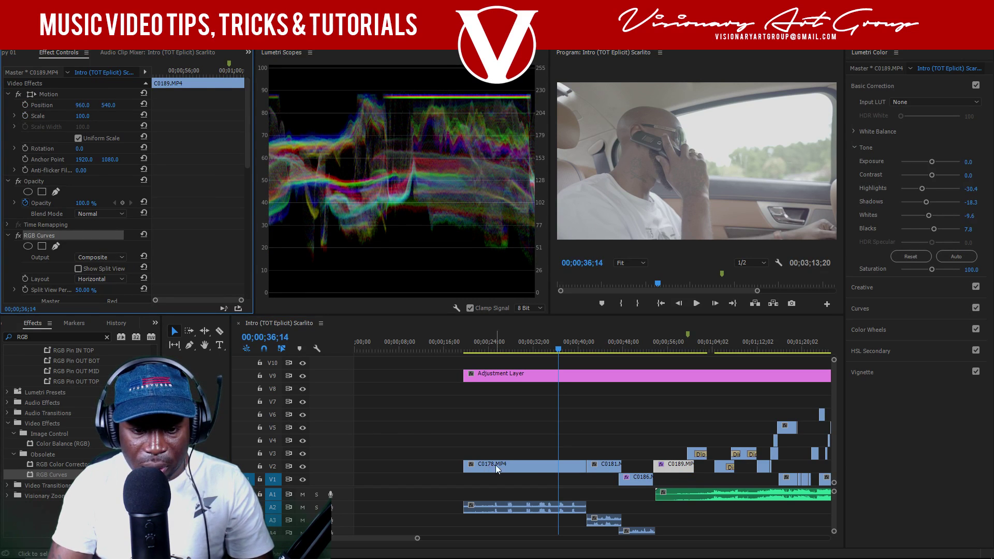
left_click(526, 463)
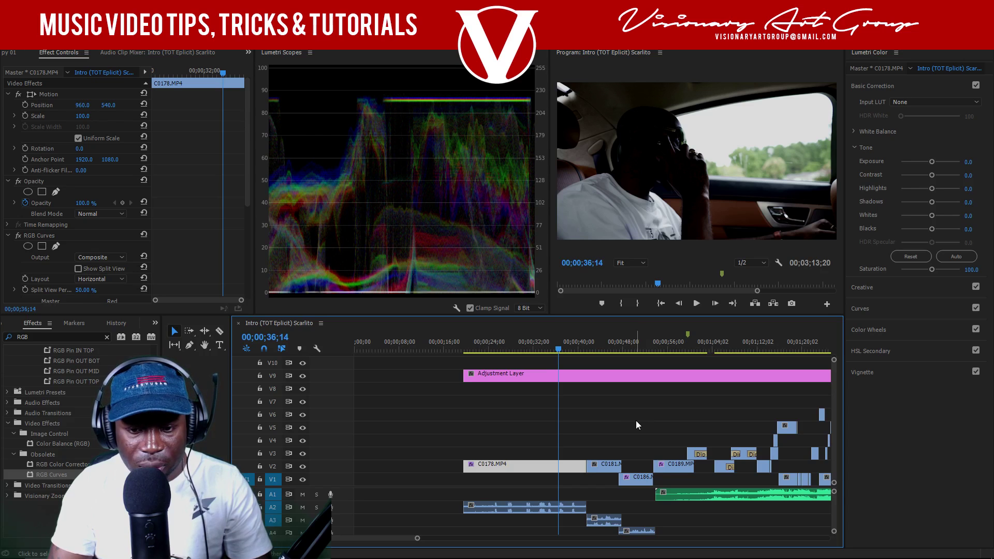
left_click(674, 467)
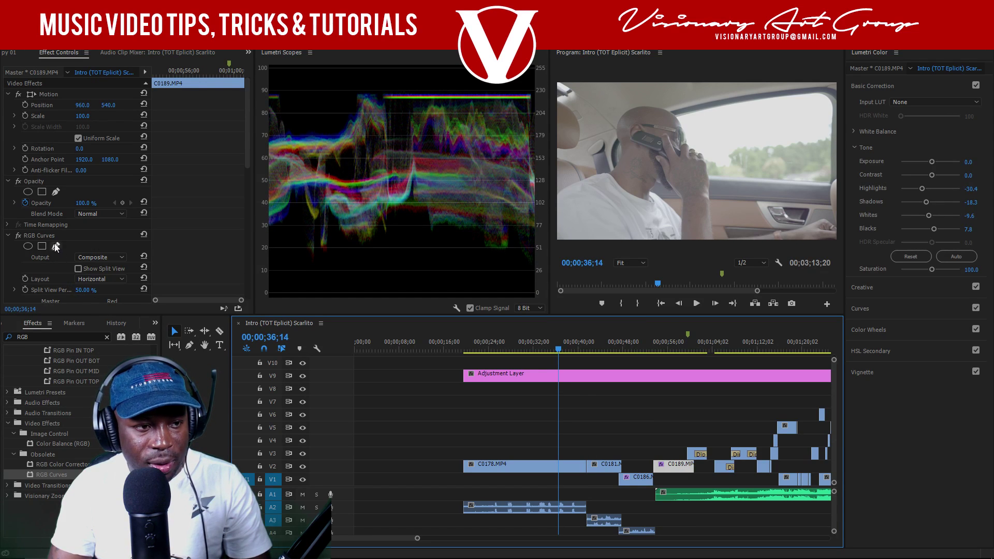
left_click(51, 235)
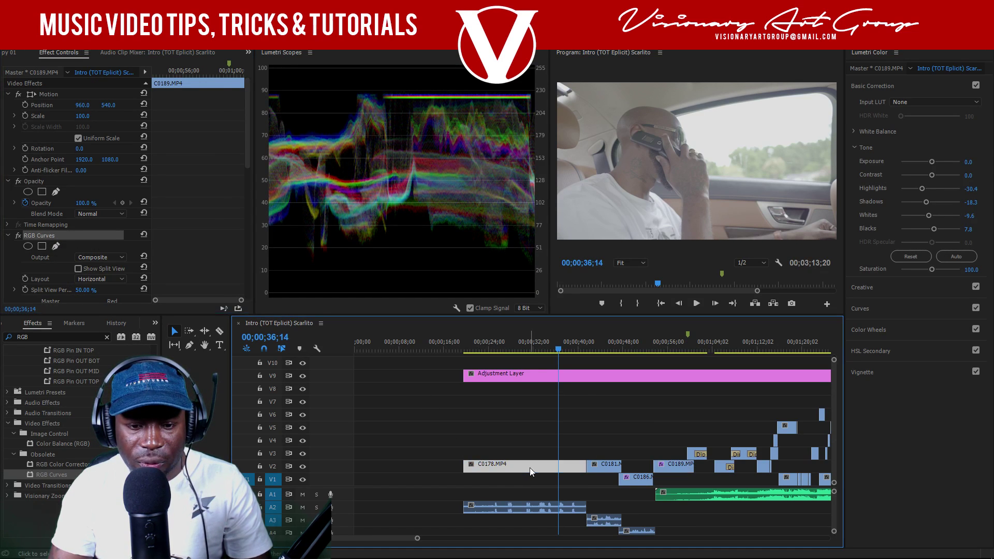
left_click(530, 467)
key("ctrl+z")
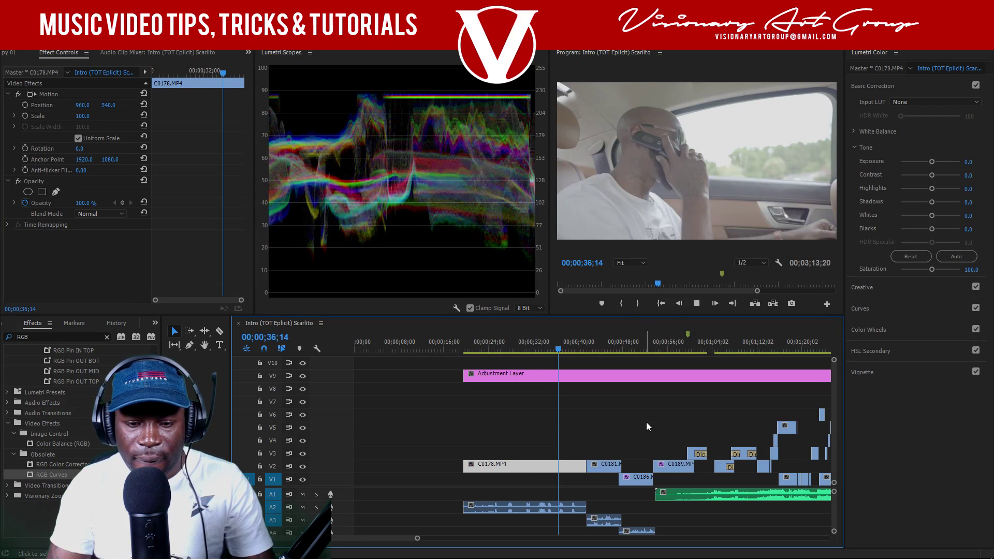
- Review the woman's car interior shot, search the effects for Unsharp Mask and apply it to C0186.MP4
key("space")
left_click_drag(602, 351, 631, 348)
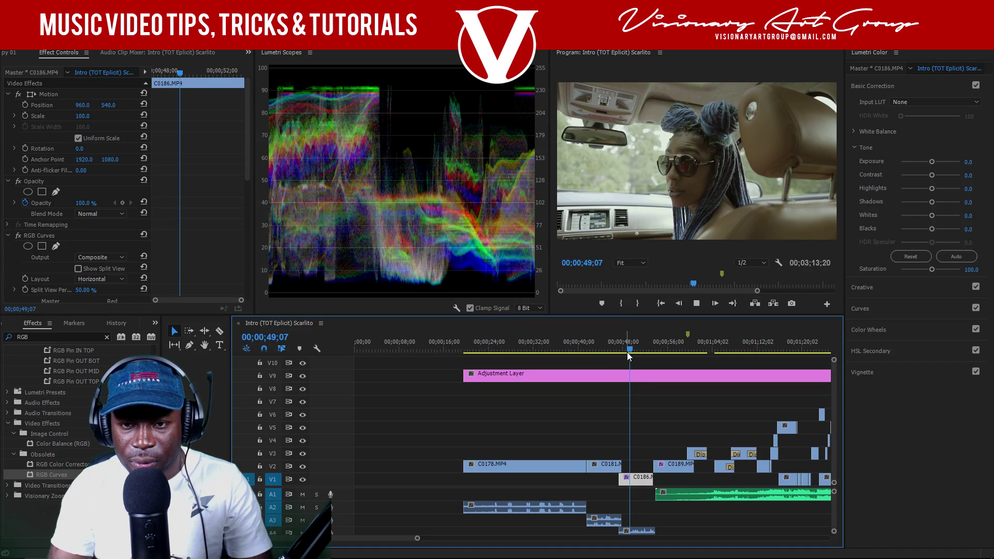
key("space")
key("space")
left_click(645, 377)
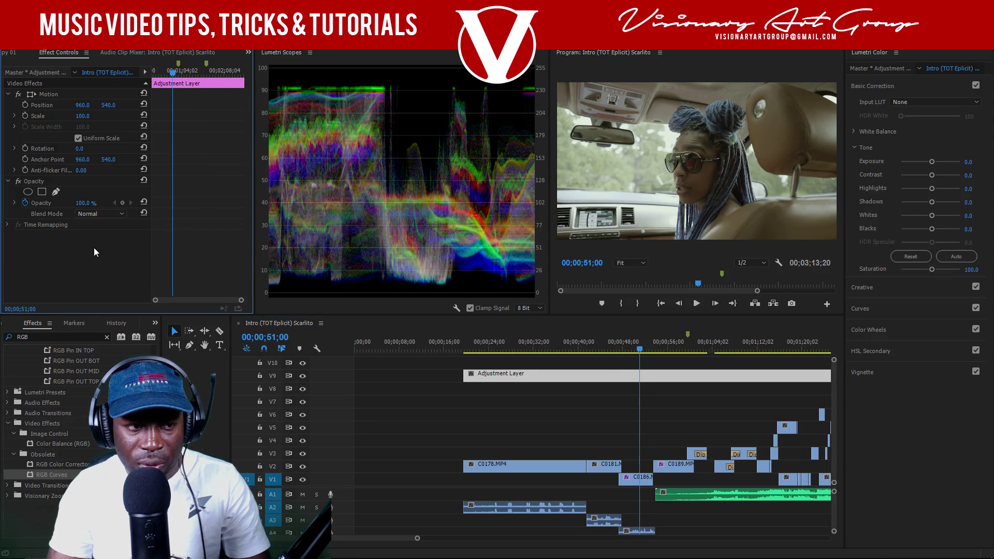
left_click(55, 337)
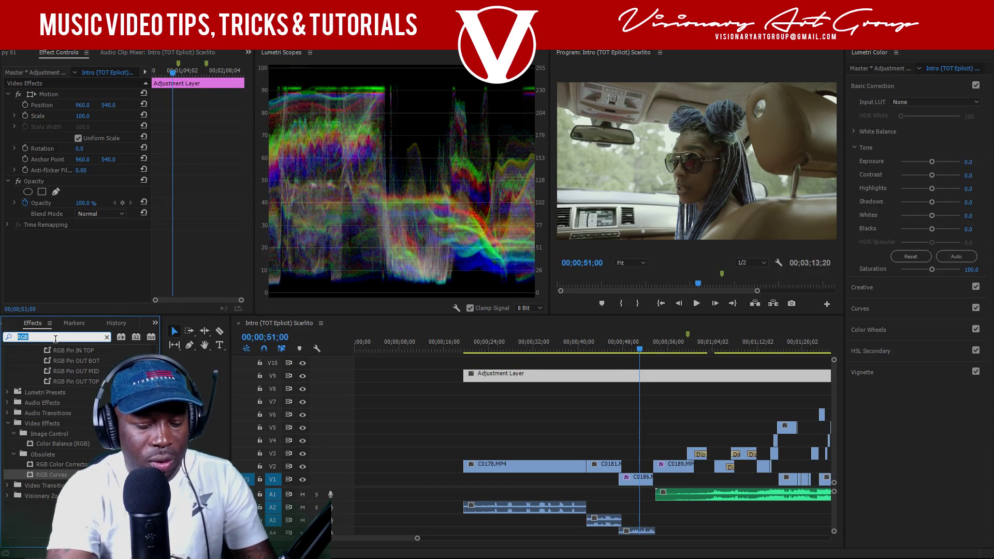
key("BackSpace")
key("BackSpace")
key("BackSpace")
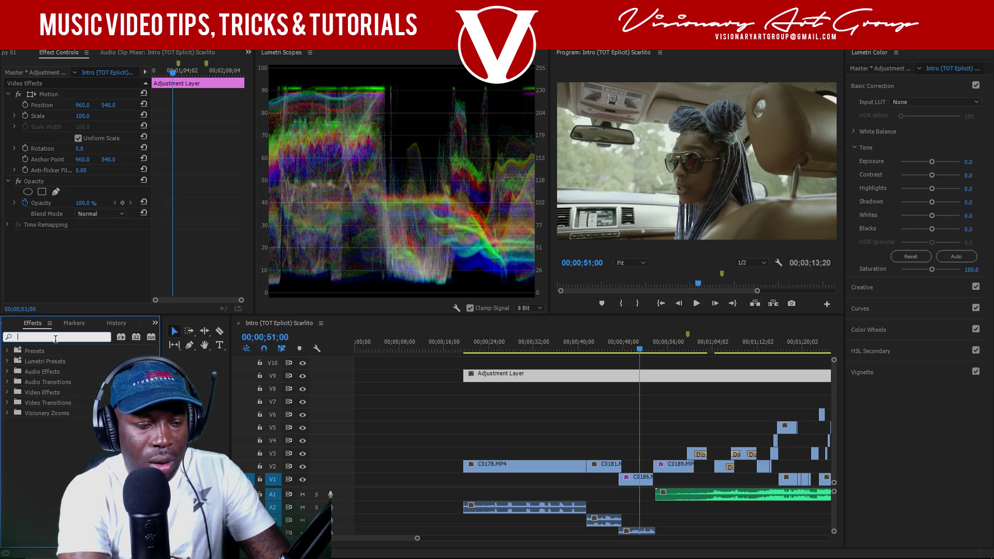
type("UNSHA")
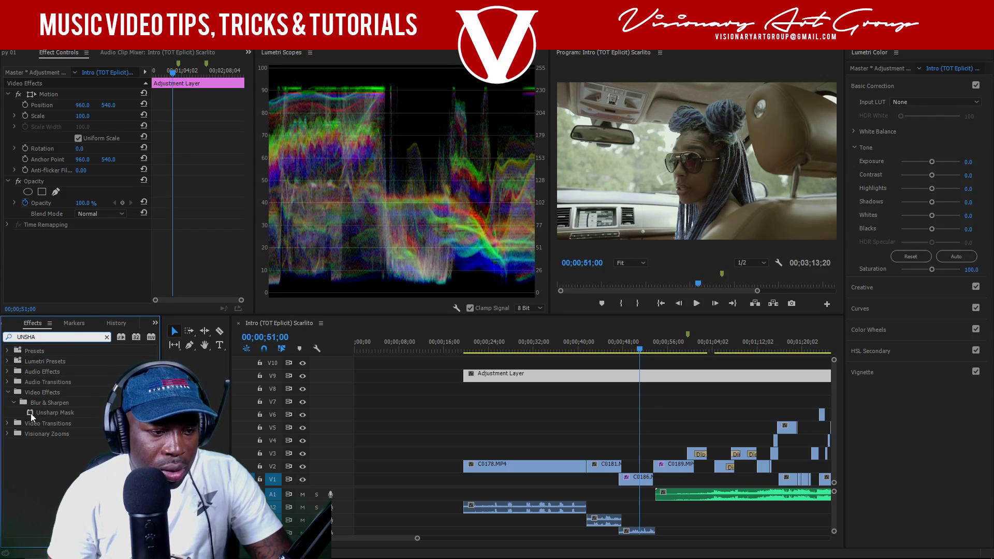
left_click_drag(30, 414, 642, 480)
- Set the Unsharp Mask on C0186.MP4 to Amount 13, Radius 13 and Threshold 1
scroll(183, 234, "down", 8)
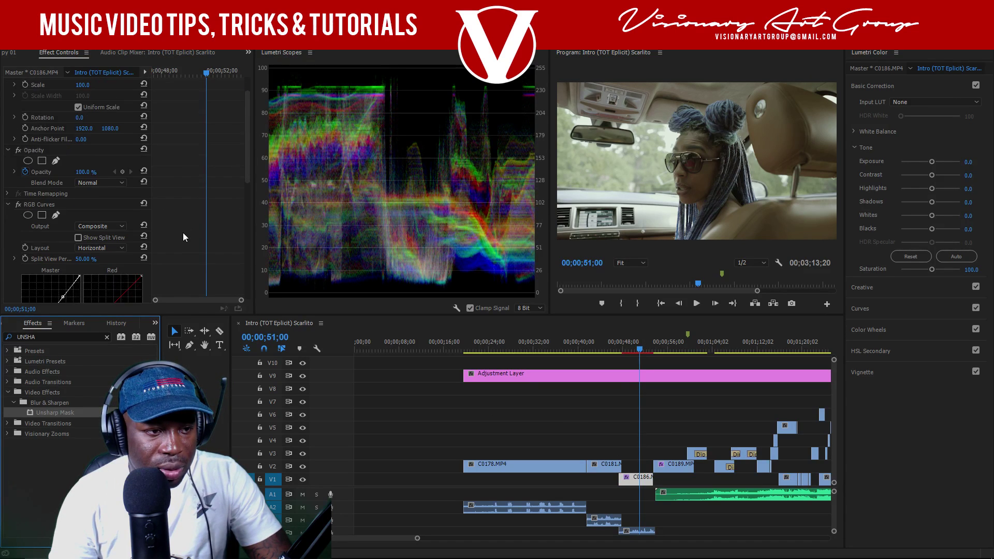
scroll(183, 231, "down", 5)
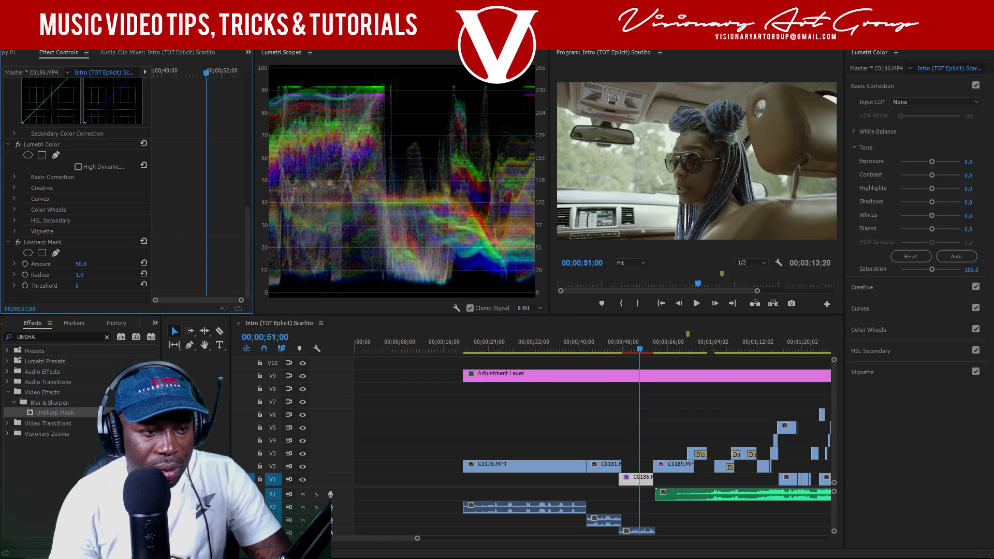
left_click_drag(80, 275, 111, 275)
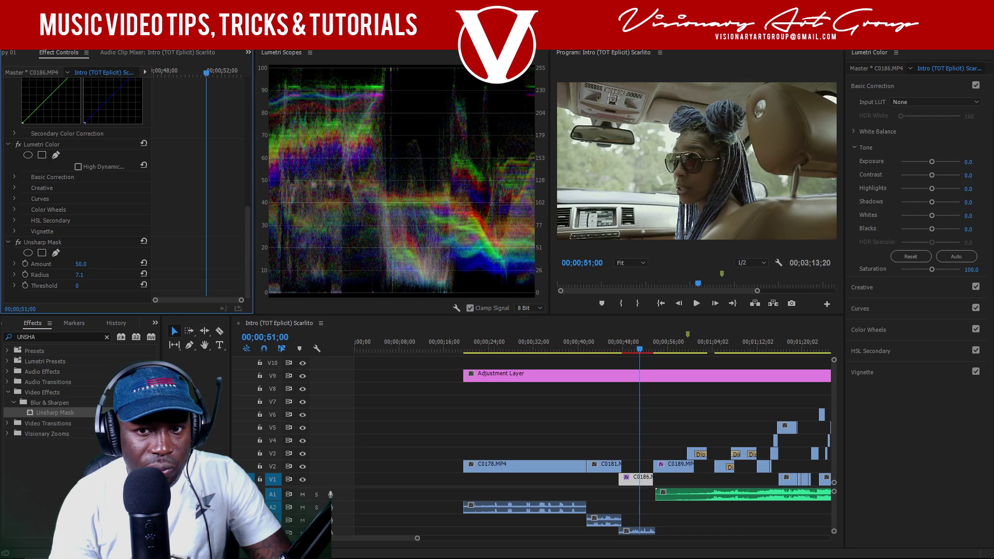
left_click_drag(88, 264, 75, 264)
left_click(83, 264)
type("13")
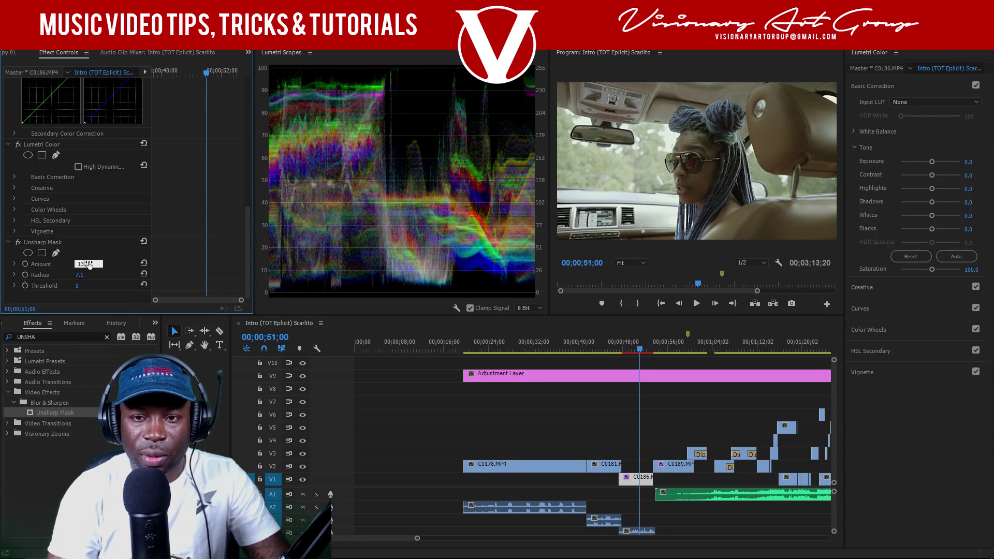
key("Tab")
type("13")
key("Return")
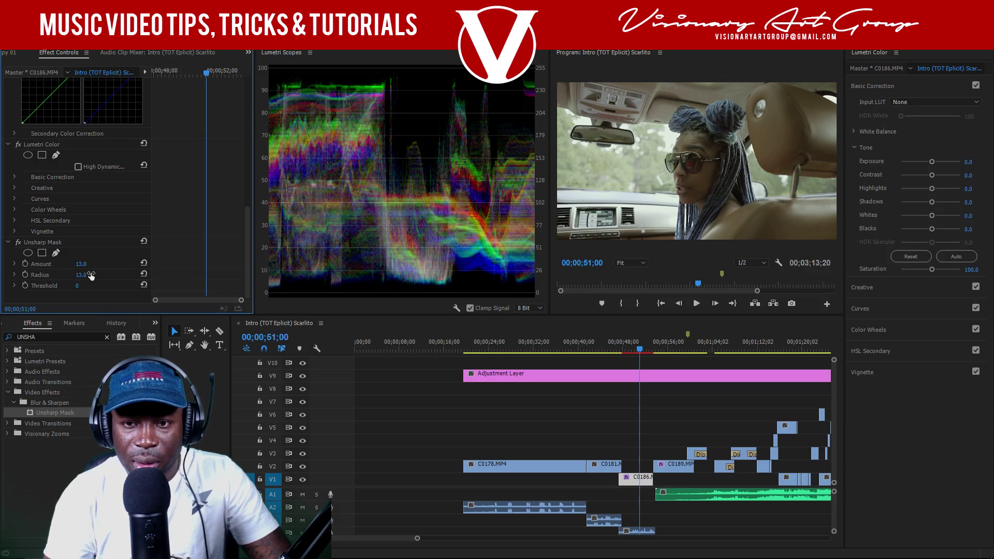
type("1")
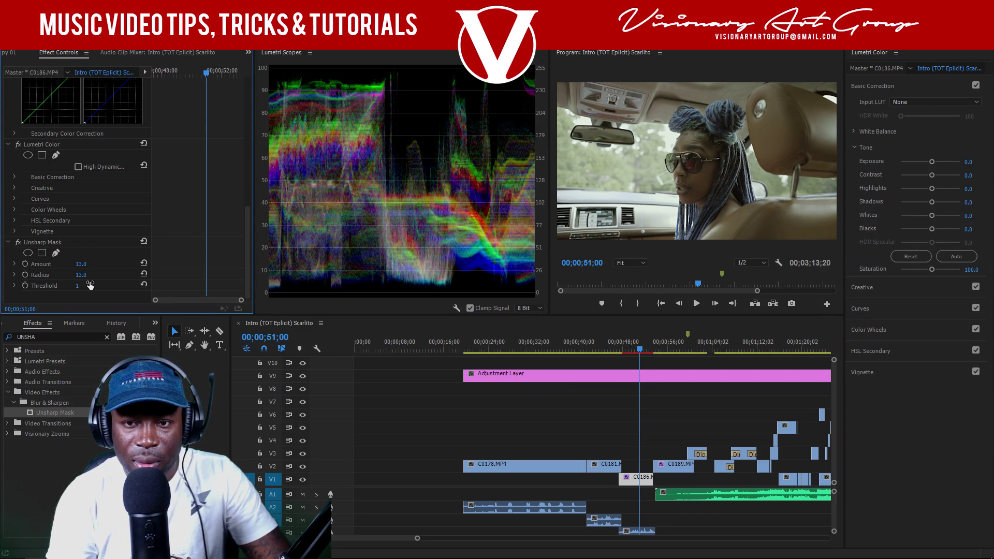
scroll(89, 285, "up", 1)
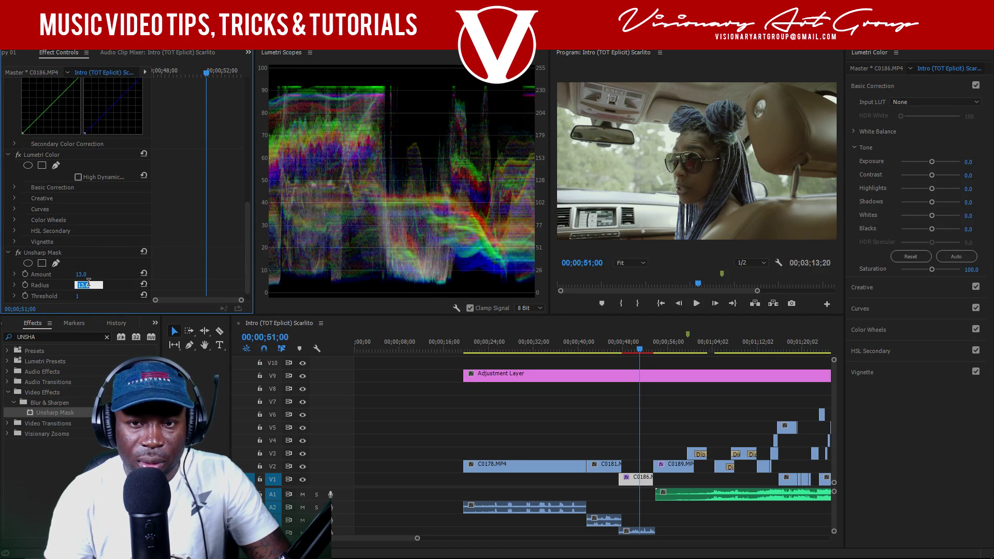
left_click(1, 262)
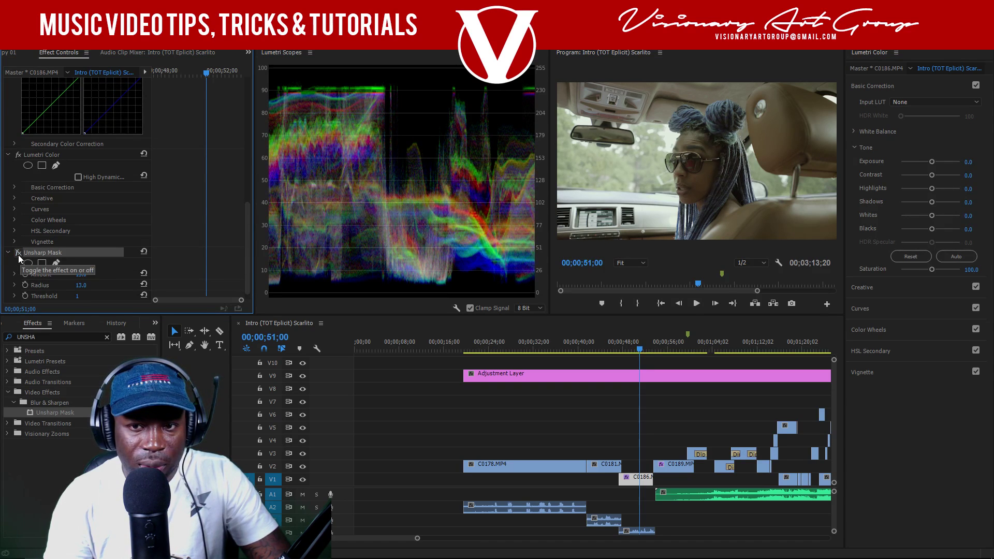
- Set the Unsharp Mask to Amount 25, Threshold 0 and Radius 15, toggling the effect off and on to compare the sharpening
left_click_drag(76, 296, 90, 276)
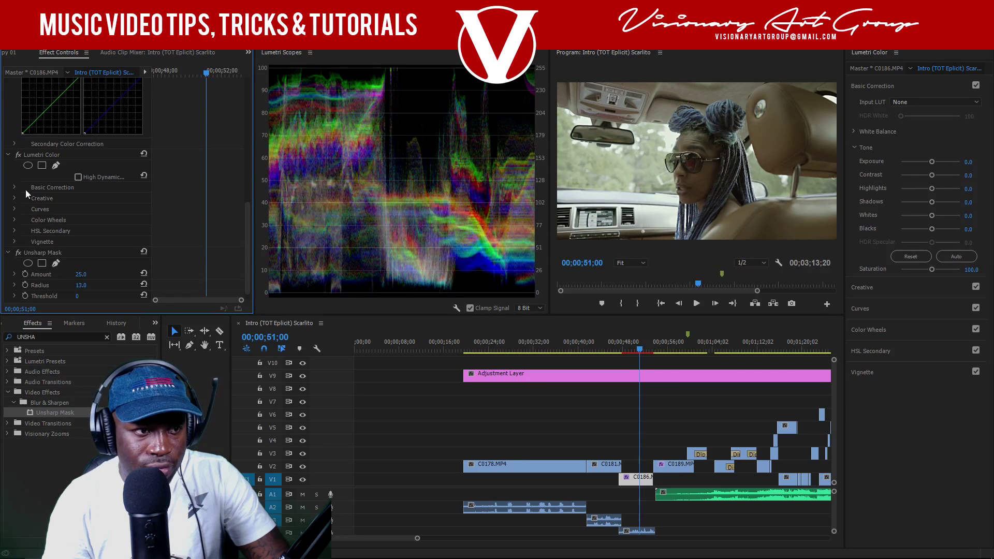
left_click(19, 251)
left_click(19, 252)
left_click(20, 252)
left_click(19, 252)
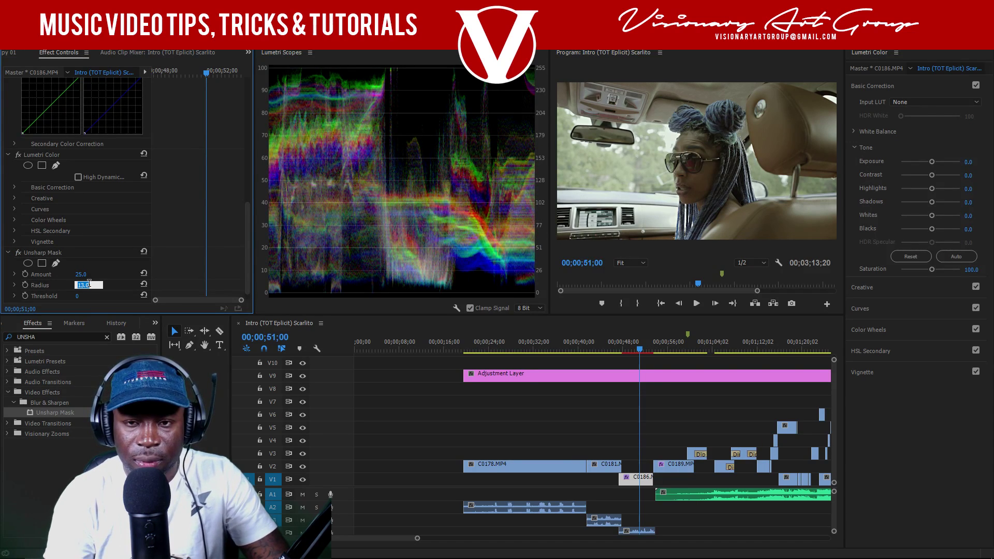
key("Return")
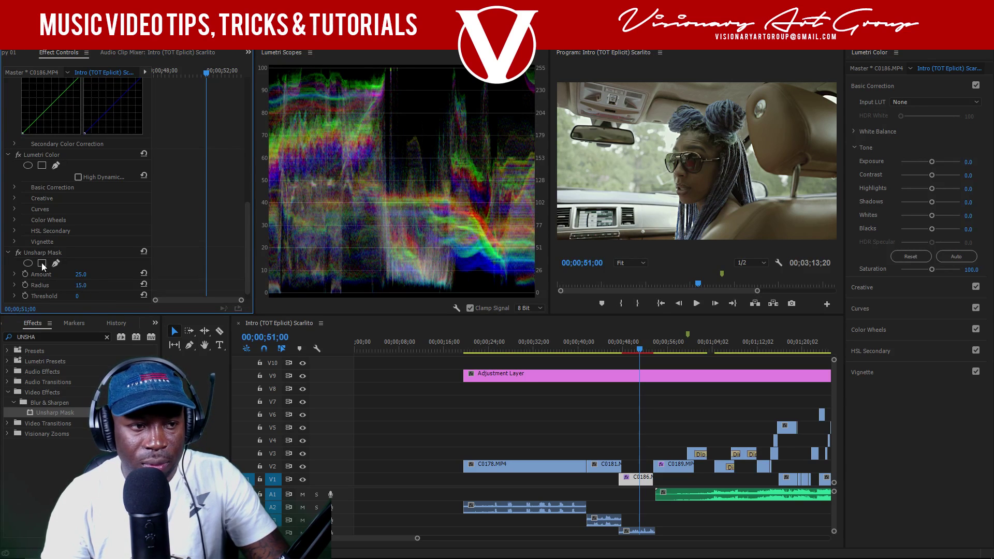
- Compare C0186.MP4 with the Unsharp Mask off and on, and set its Radius to 13 and Amount to 22
left_click(18, 252)
left_click(17, 253)
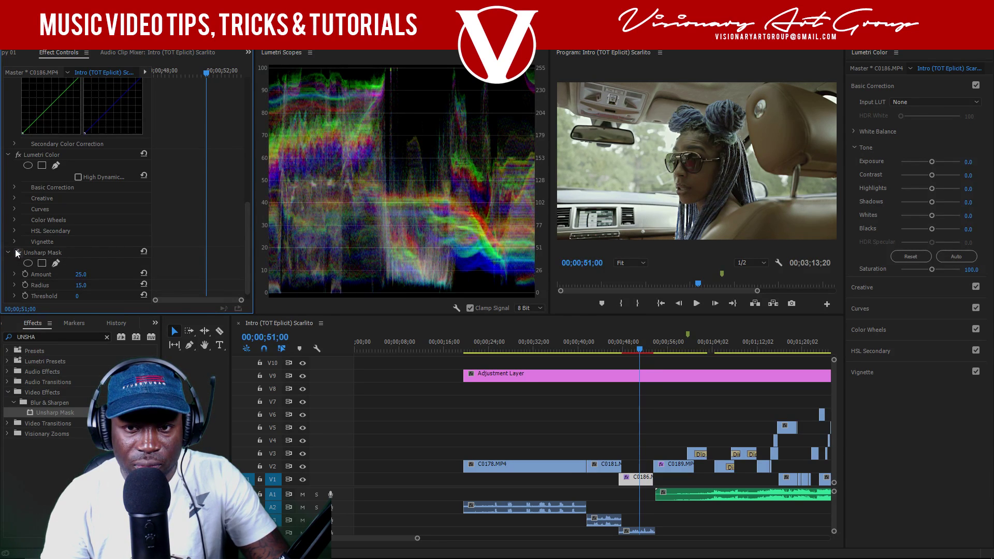
left_click(17, 253)
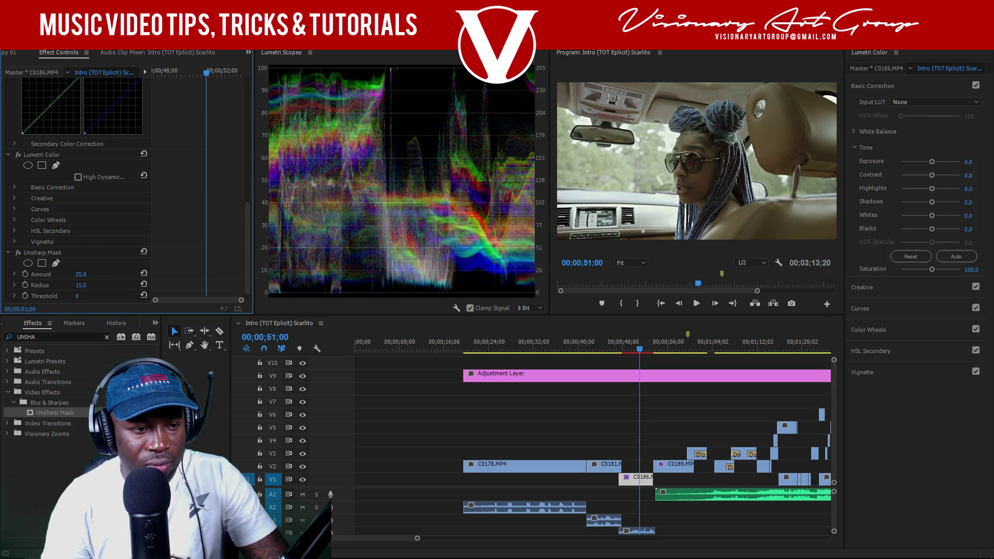
left_click(80, 285)
type("1")
key("Return")
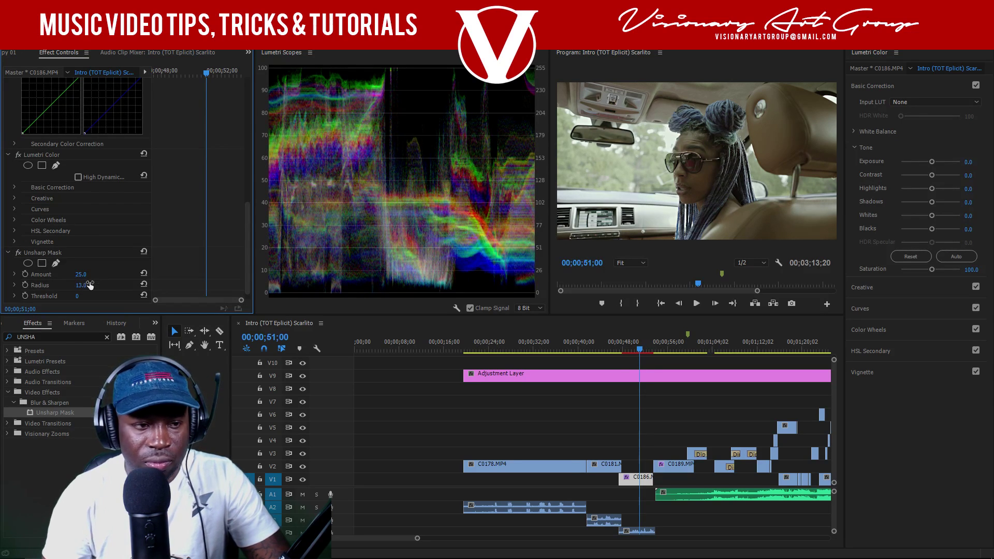
left_click(88, 274)
type("22")
key("Return")
- Play back the sharpened C0186.MP4 shot from near its start to check the Unsharp Mask
left_click(637, 349)
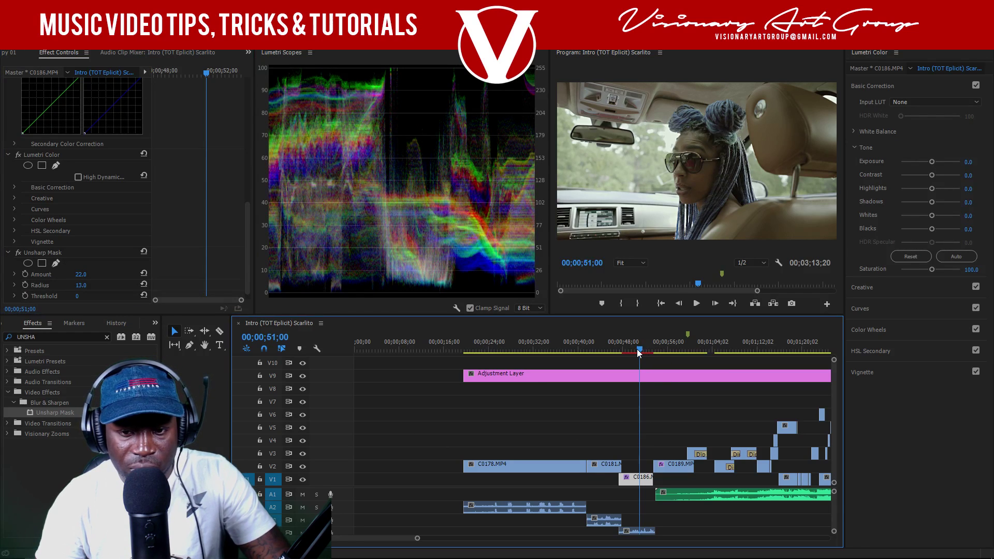
left_click_drag(640, 352, 641, 346)
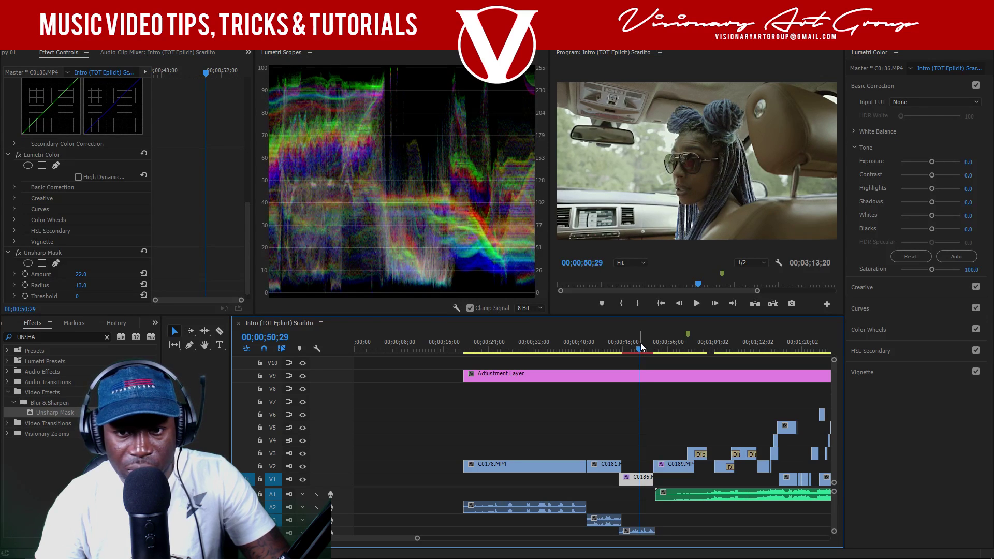
left_click(627, 350)
key("space")
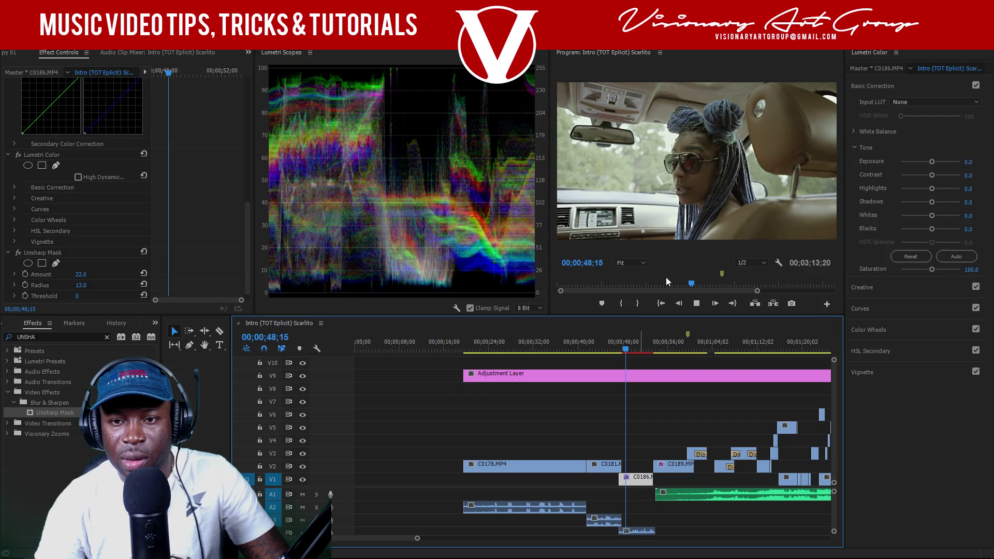
- Preview the C0186.MP4 shot at Full playback resolution, and return the playback resolution to 1/2
right_click(681, 230)
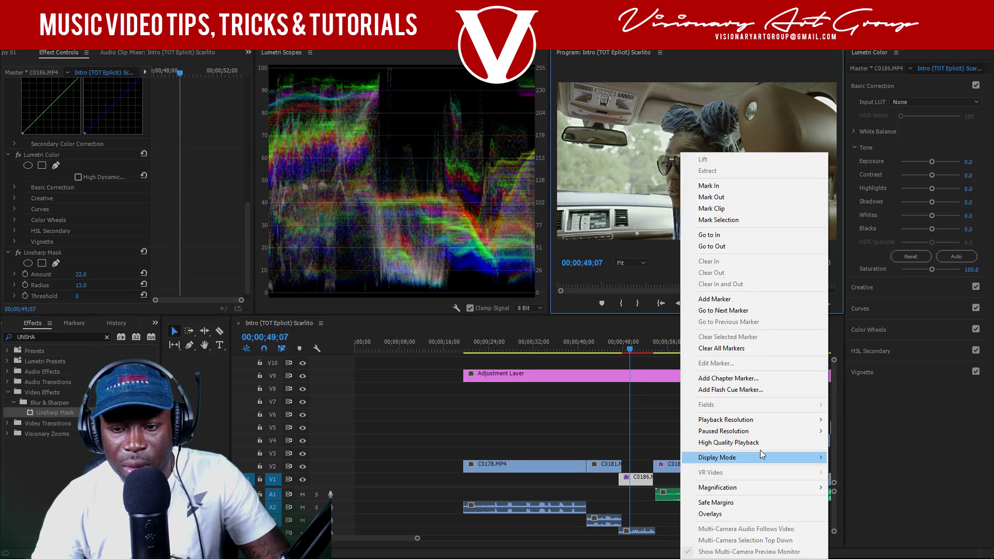
mouse_move(745, 417)
left_click(648, 419)
key("space")
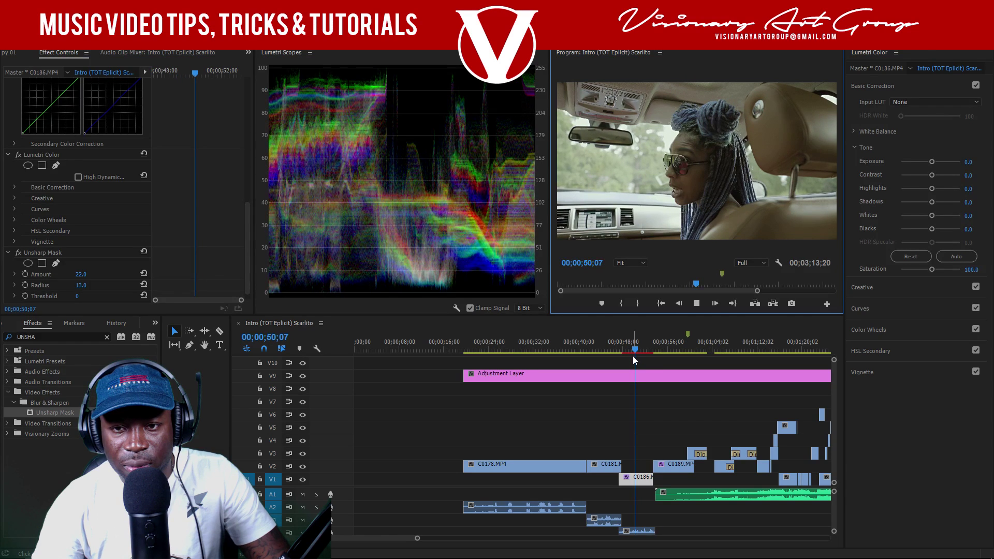
right_click(665, 219)
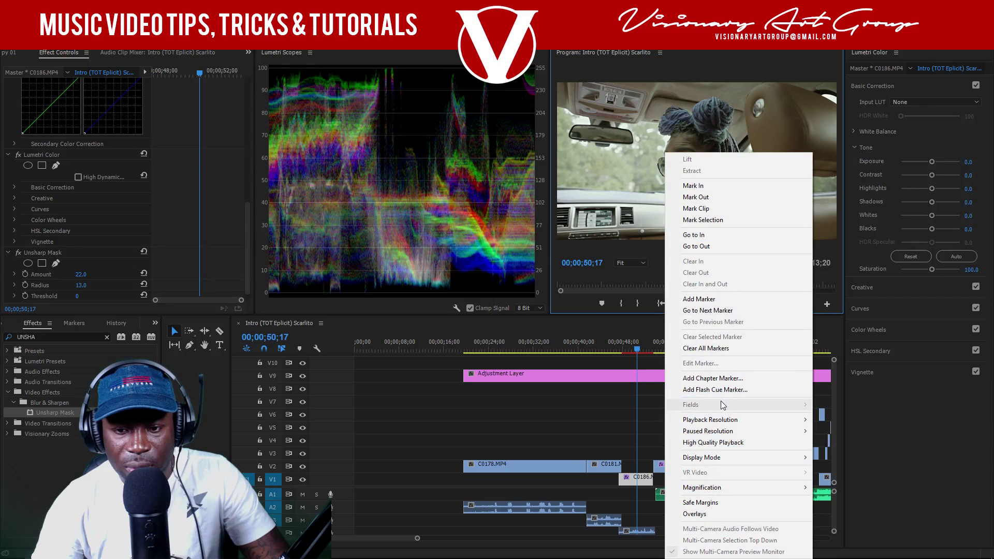
mouse_move(728, 420)
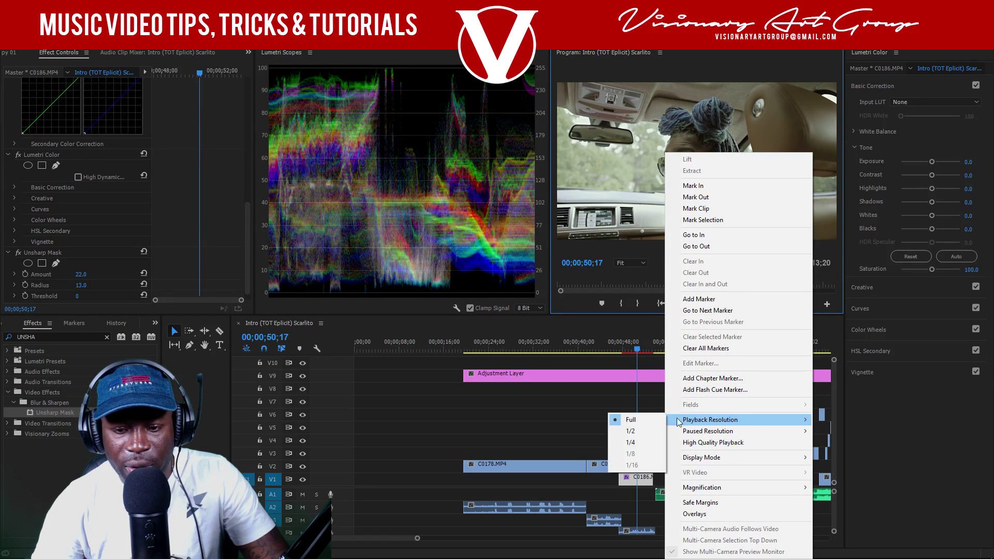
left_click(637, 431)
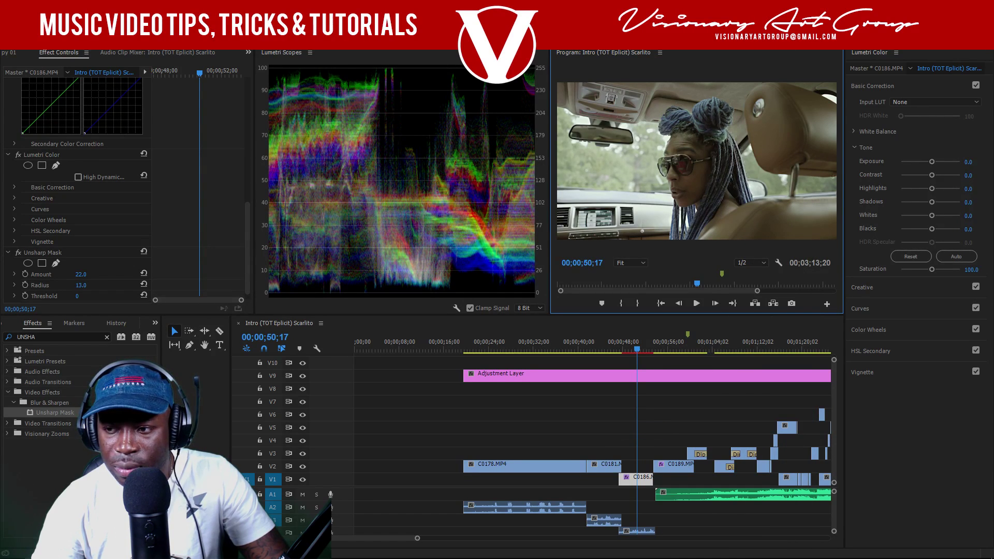
- Save the project, with the playhead parked at 00;00;50;02 on the C0186.MP4 shot
key("ctrl+s")
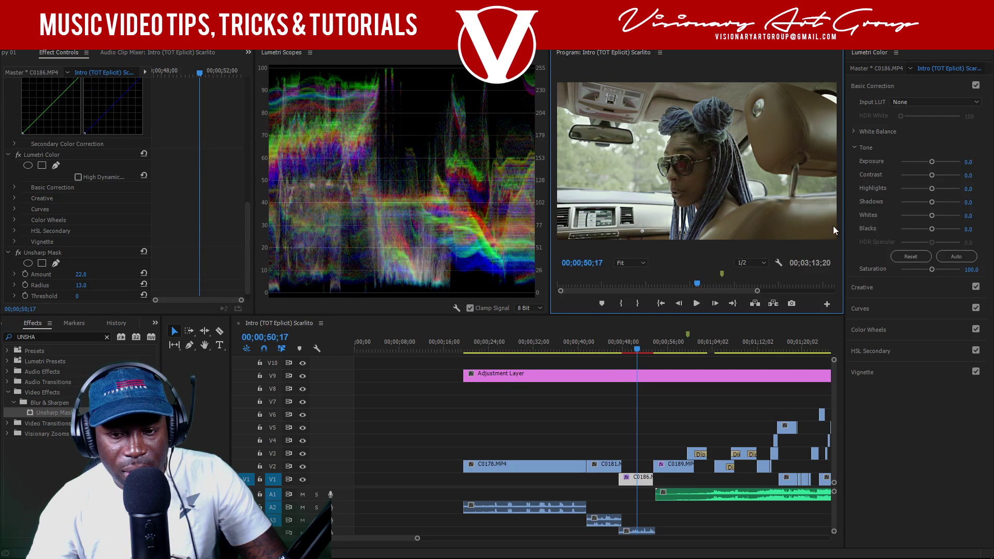
left_click(634, 346)
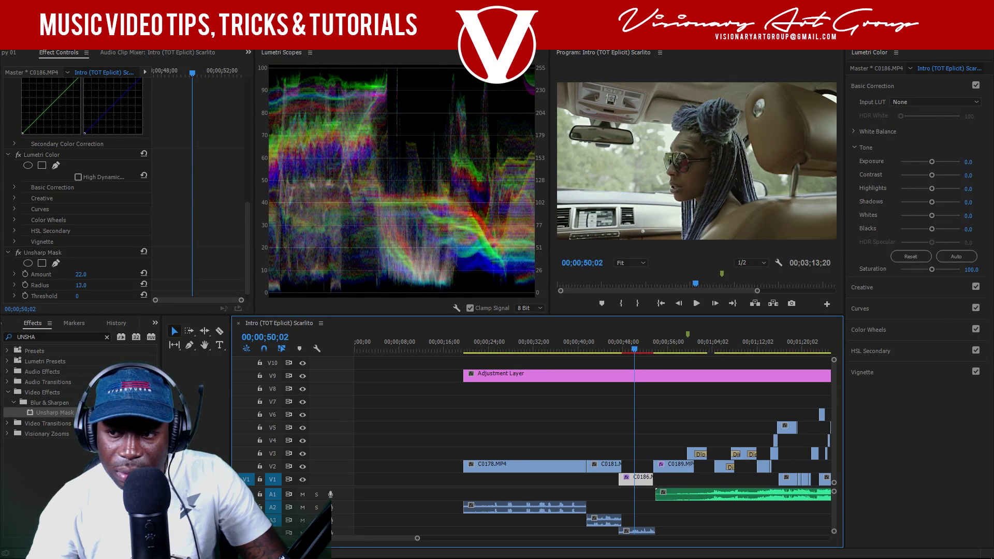
key("ctrl+s")
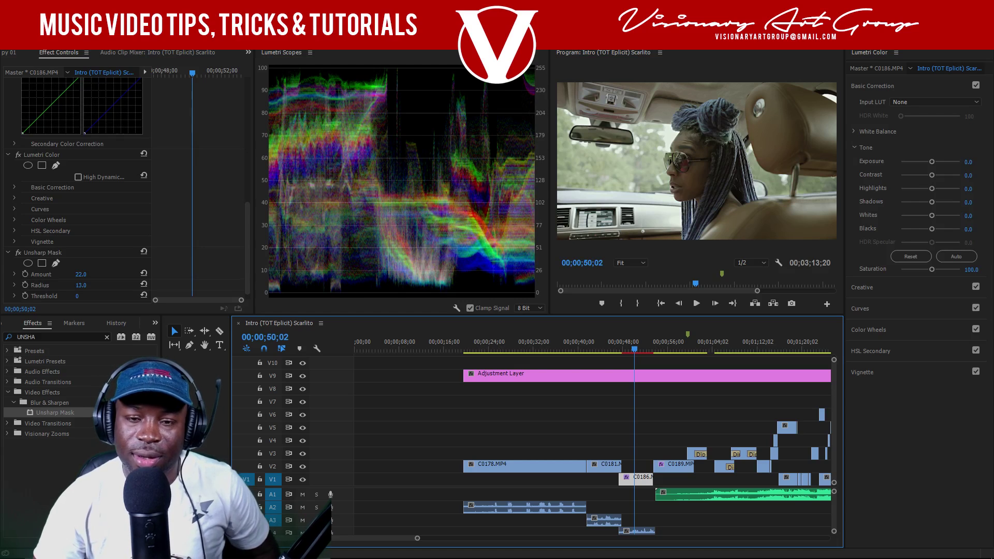
- Play the sequence from 00;00;33;15 in the phone call shot C0178.MP4 through to the group shots, at 1/2 playback resolution
left_click(620, 342)
left_click_drag(619, 342, 578, 349)
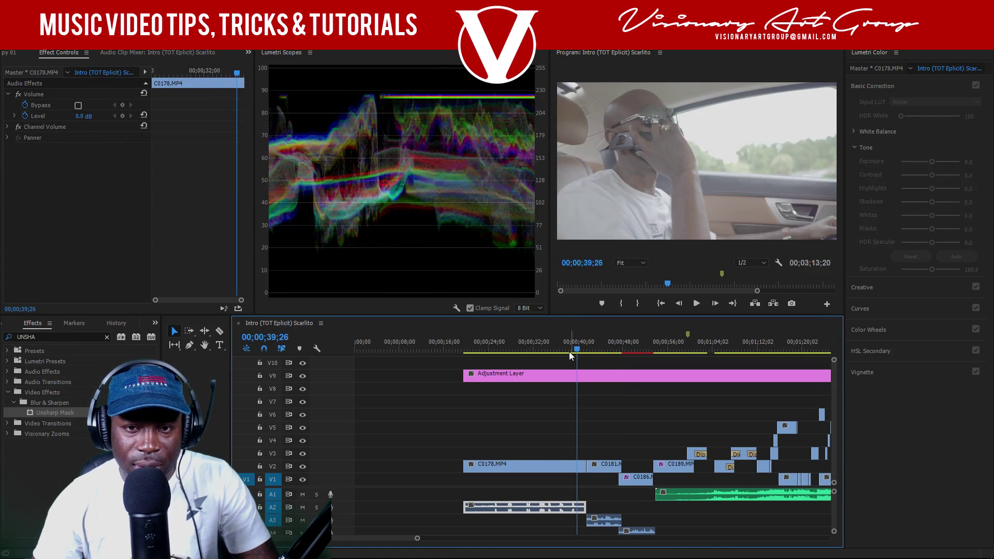
left_click_drag(417, 538, 550, 542)
mouse_move(468, 542)
left_mouse_down()
mouse_move(481, 544)
mouse_move(469, 543)
left_mouse_up()
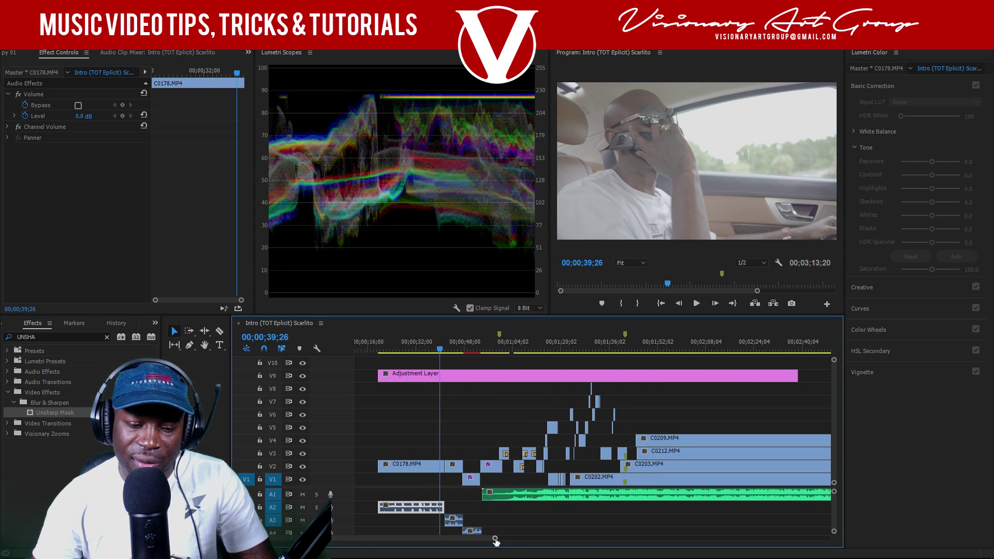
left_click(420, 350)
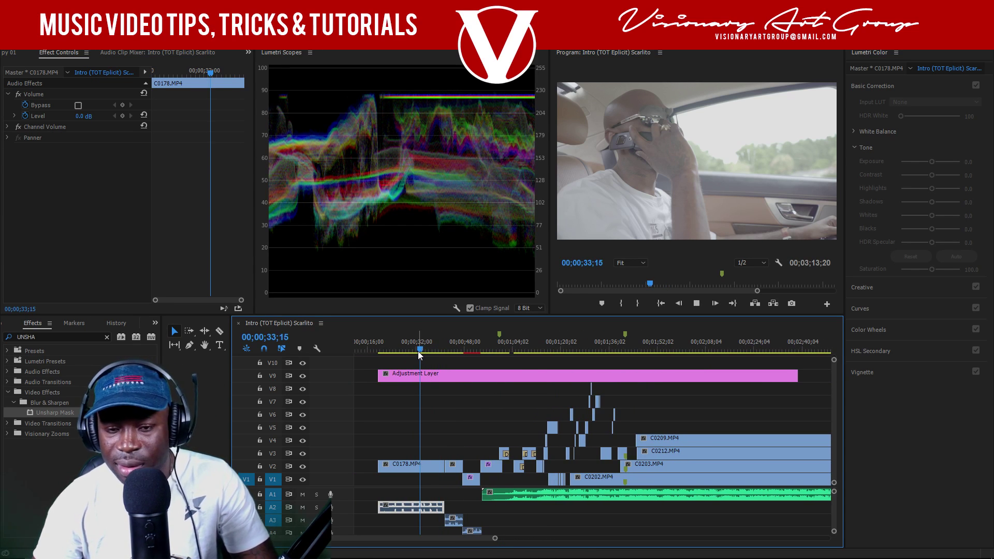
key("space")
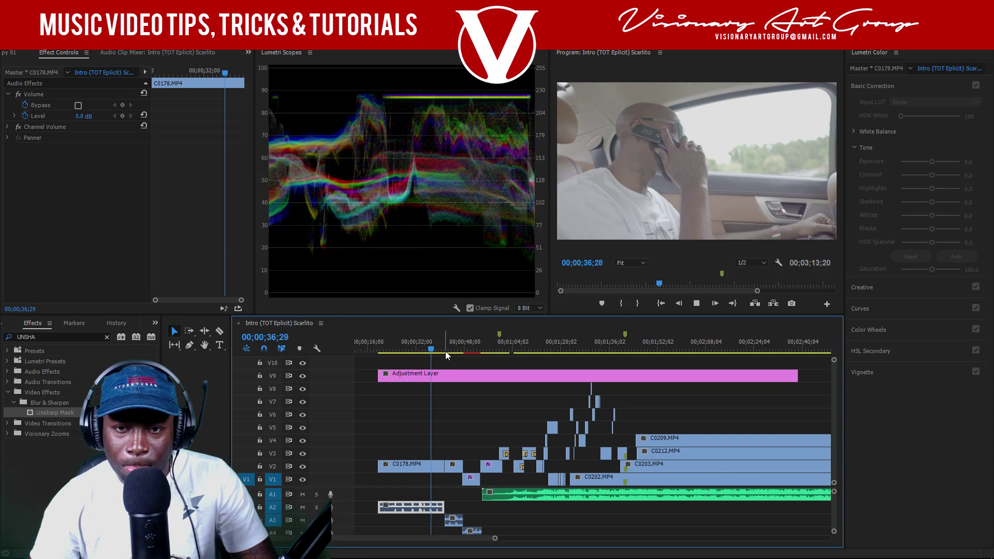
right_click(665, 151)
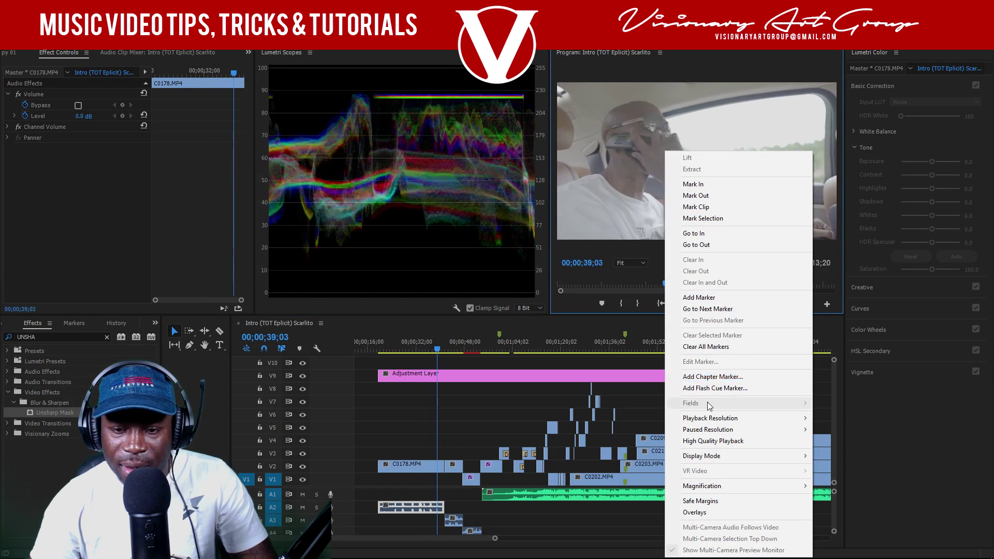
mouse_move(706, 418)
left_click(654, 429)
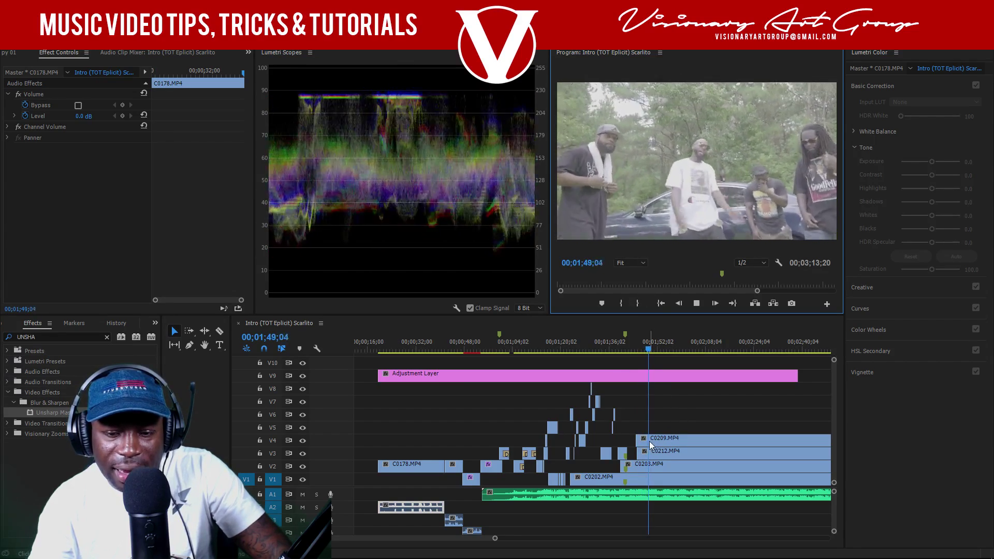
- Cut C0209.MP4 on V4 near 00;01;49;19 and trim the start of its second part to leave a gap after the cut
key("space")
key("c")
left_click(651, 442)
key("v")
left_click_drag(654, 439, 667, 439)
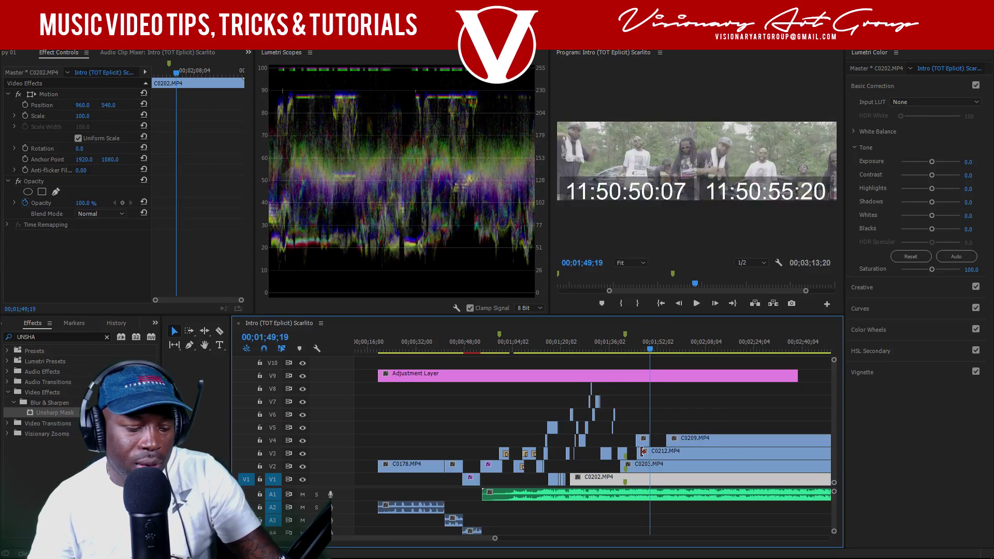